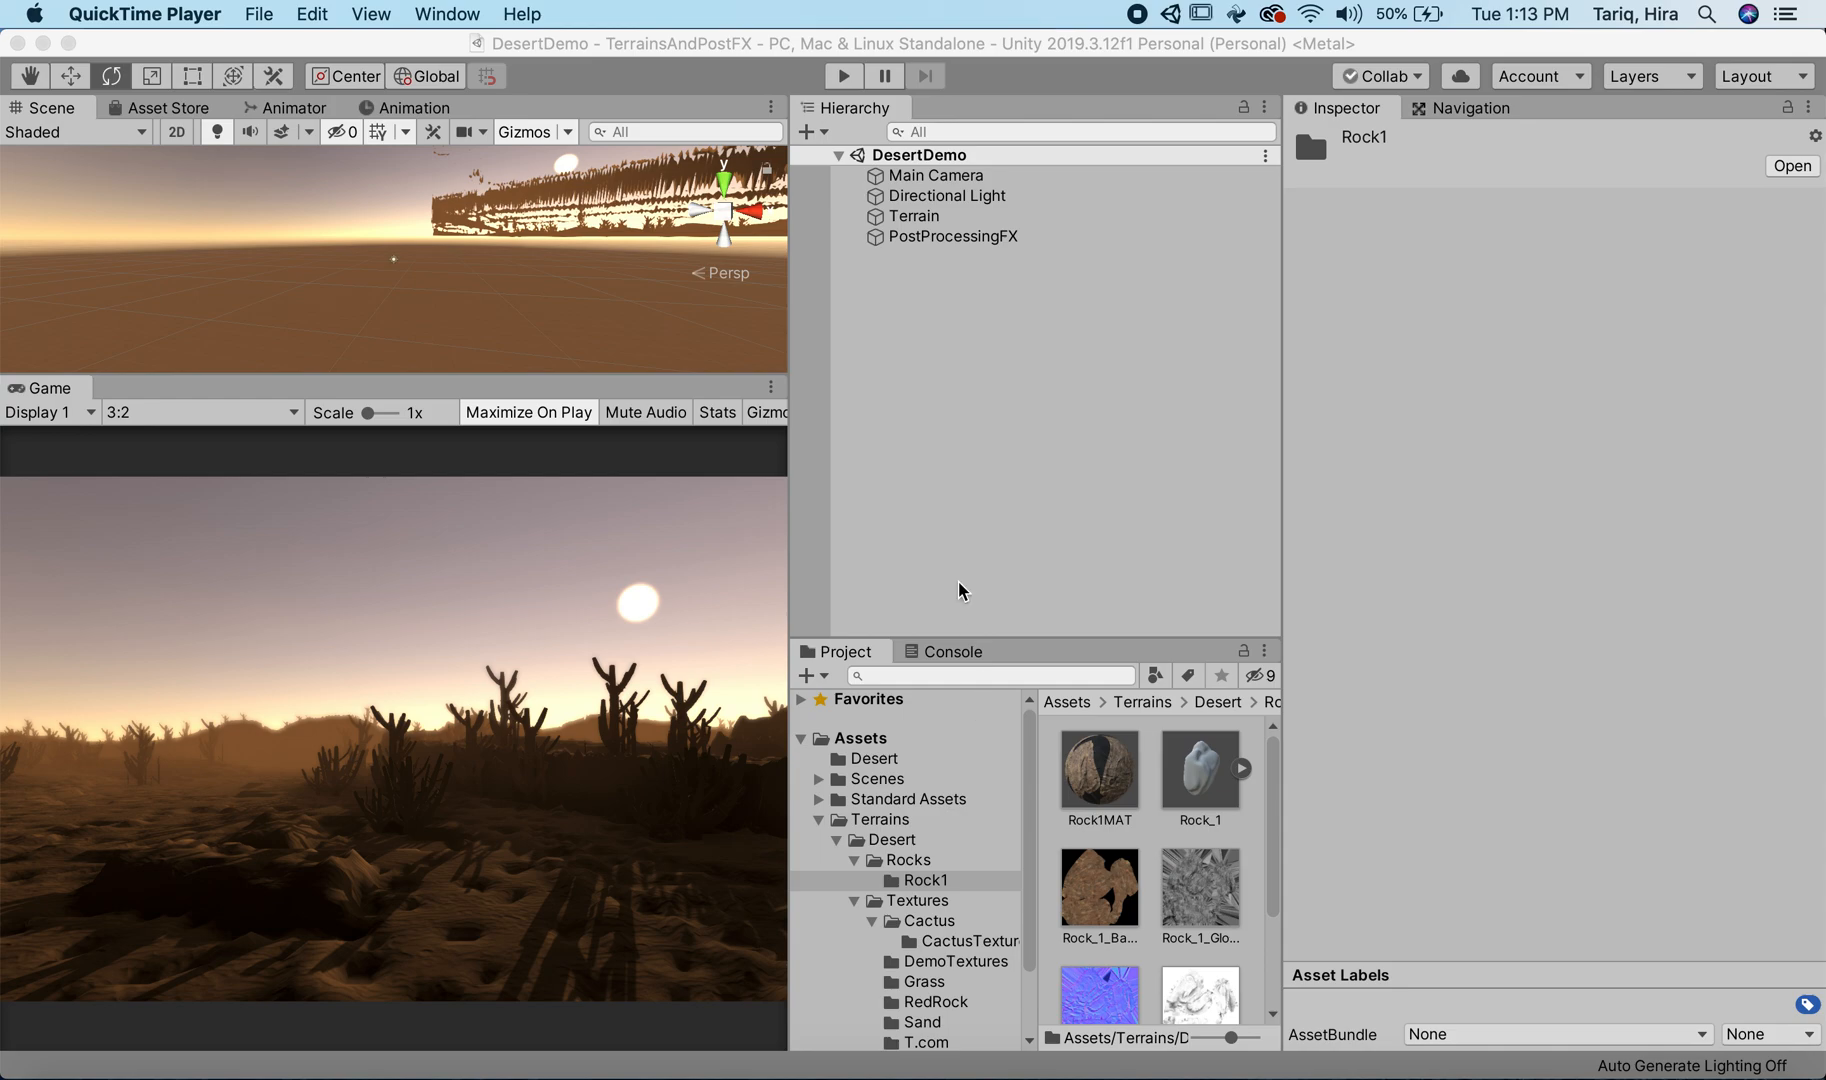
Step: Select the Terrain object, activate its Paint Details tool and review the brush and detail settings, then collapse the Desert folder
{"action": "left_click", "coordinate": [932, 222]}
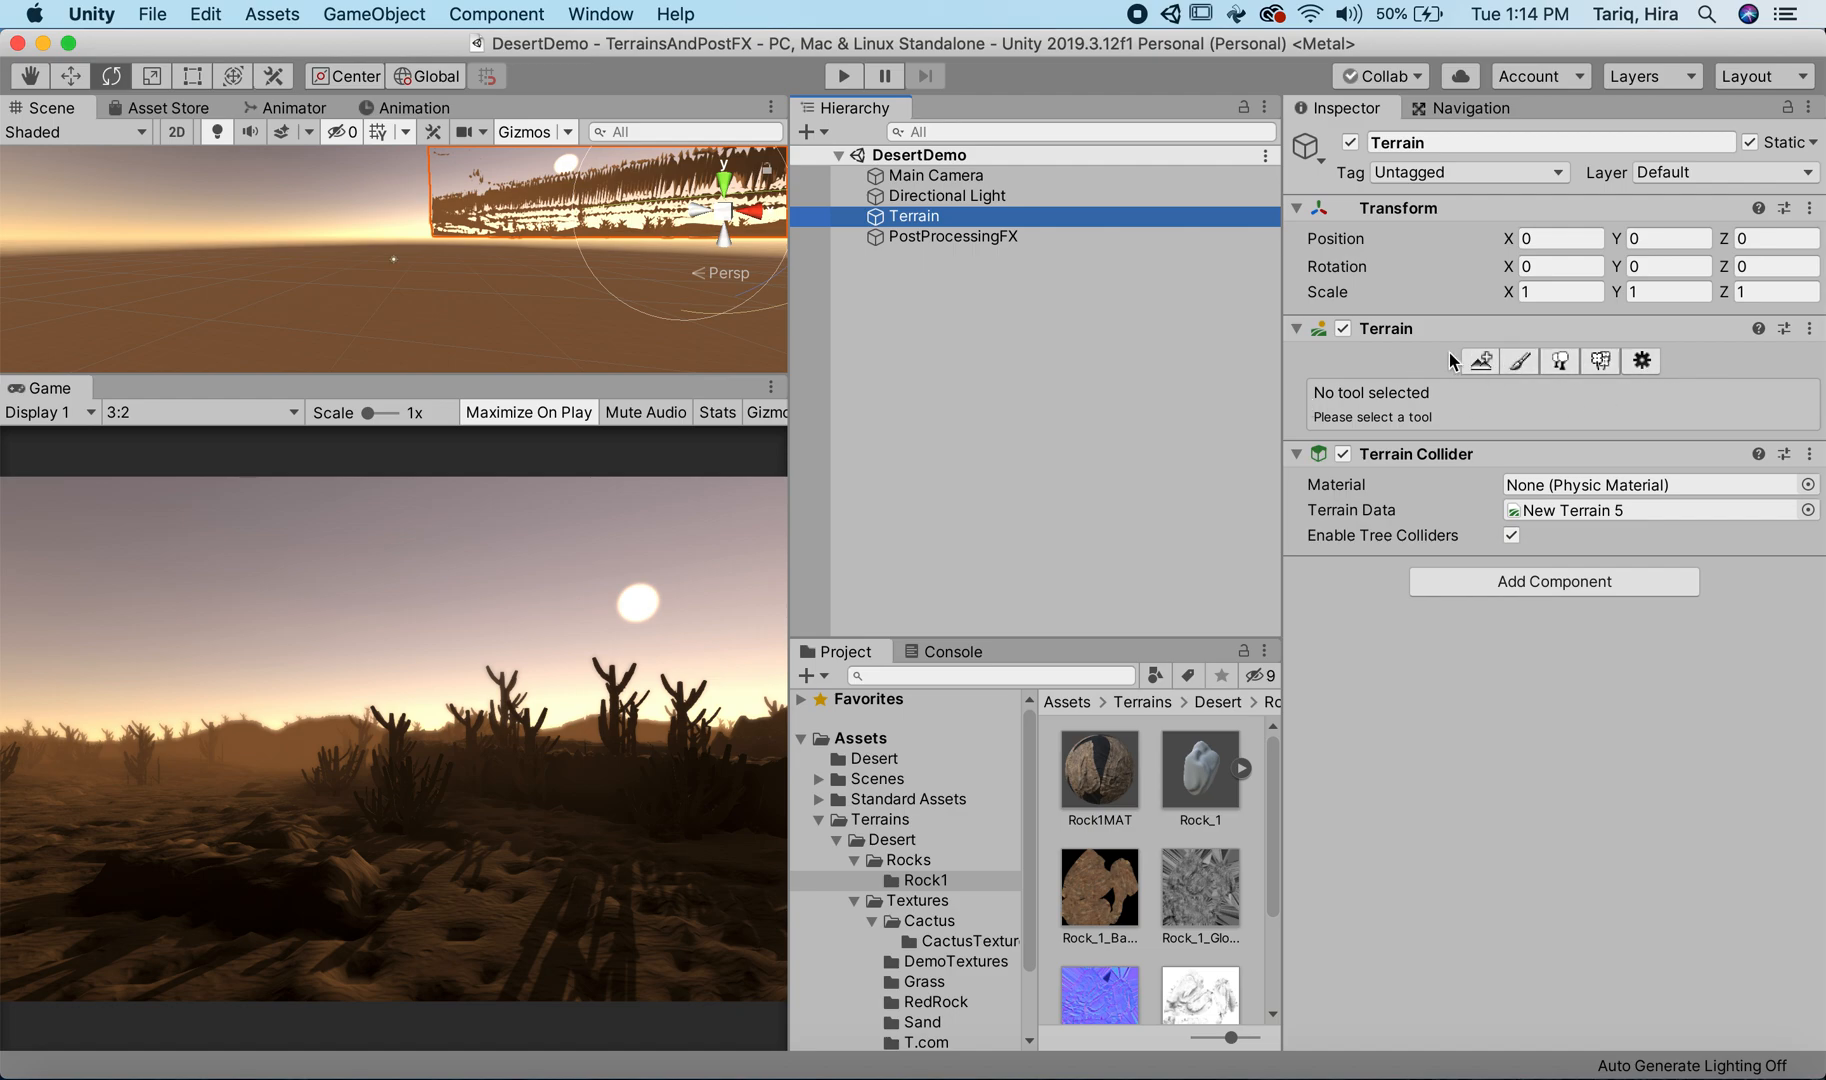
{"action": "left_click", "coordinate": [1600, 364]}
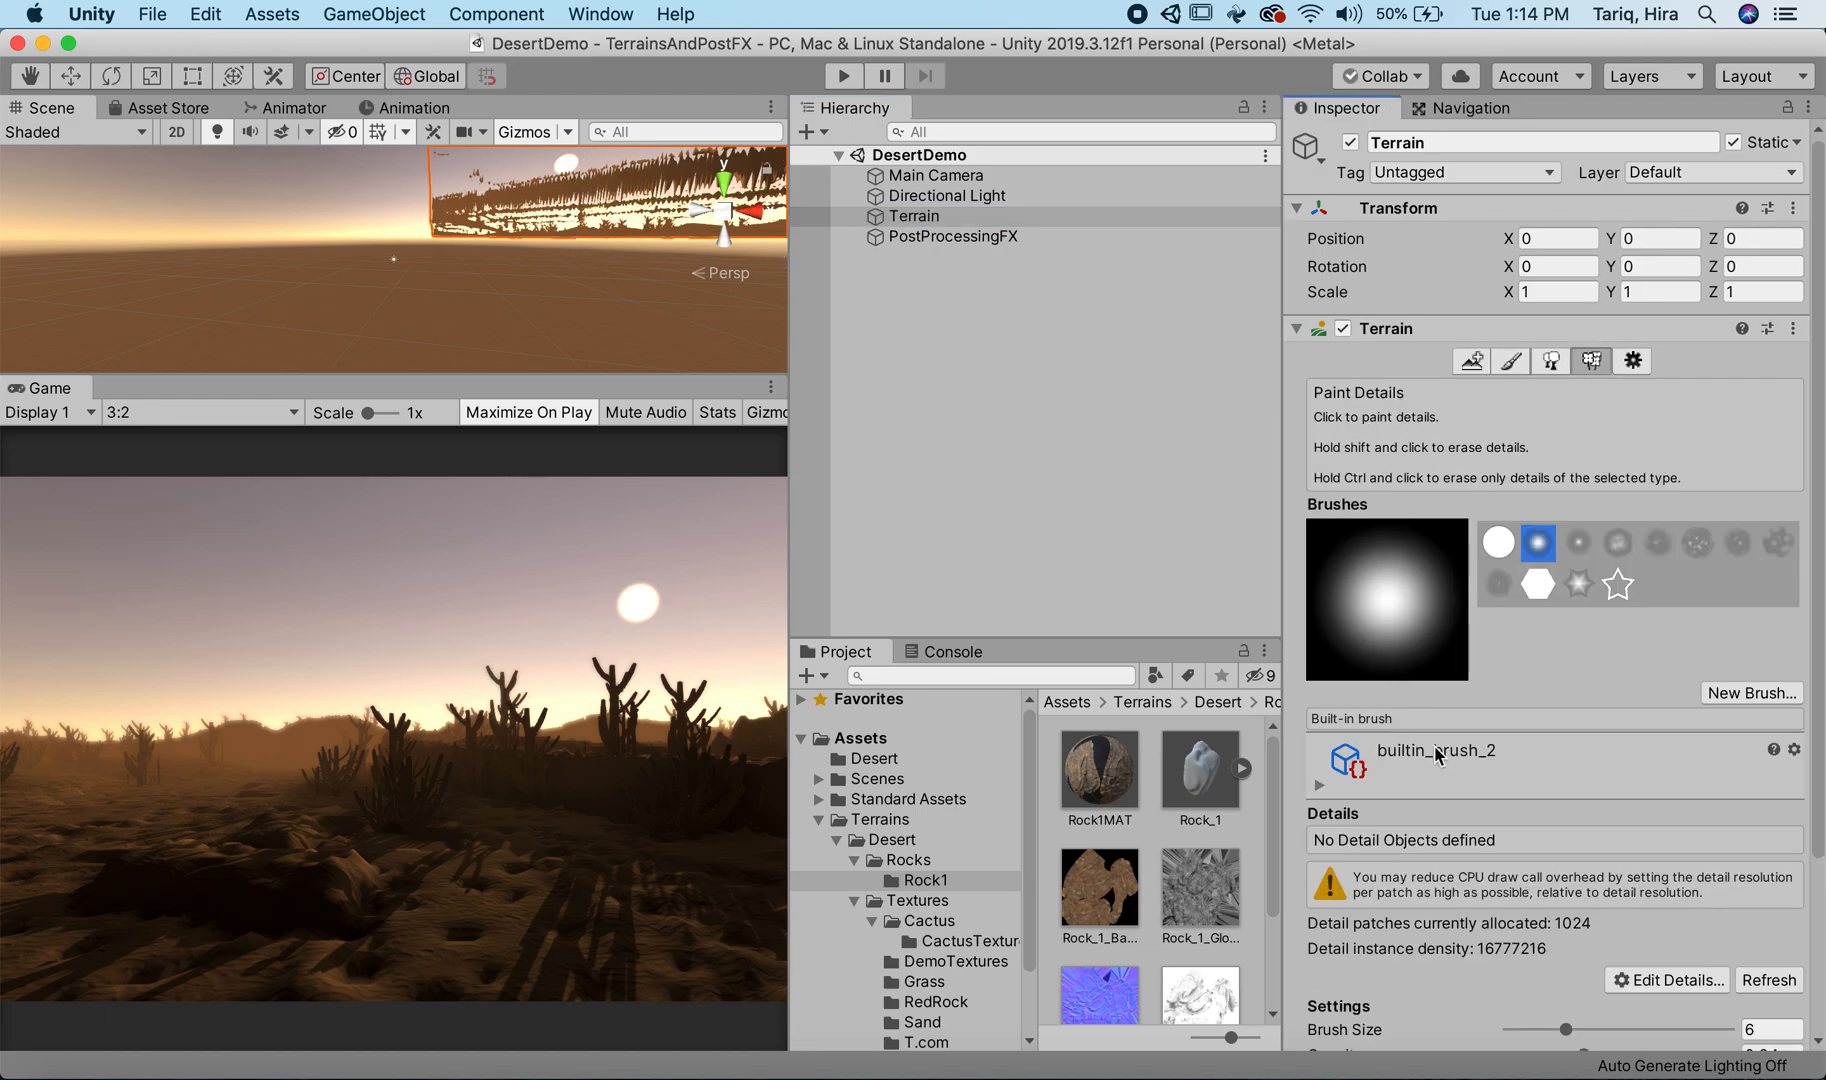
{"action": "scroll", "coordinate": [1439, 743], "scroll_direction": "down", "scroll_amount": 2}
{"action": "scroll", "coordinate": [1439, 751], "scroll_direction": "down", "scroll_amount": 1}
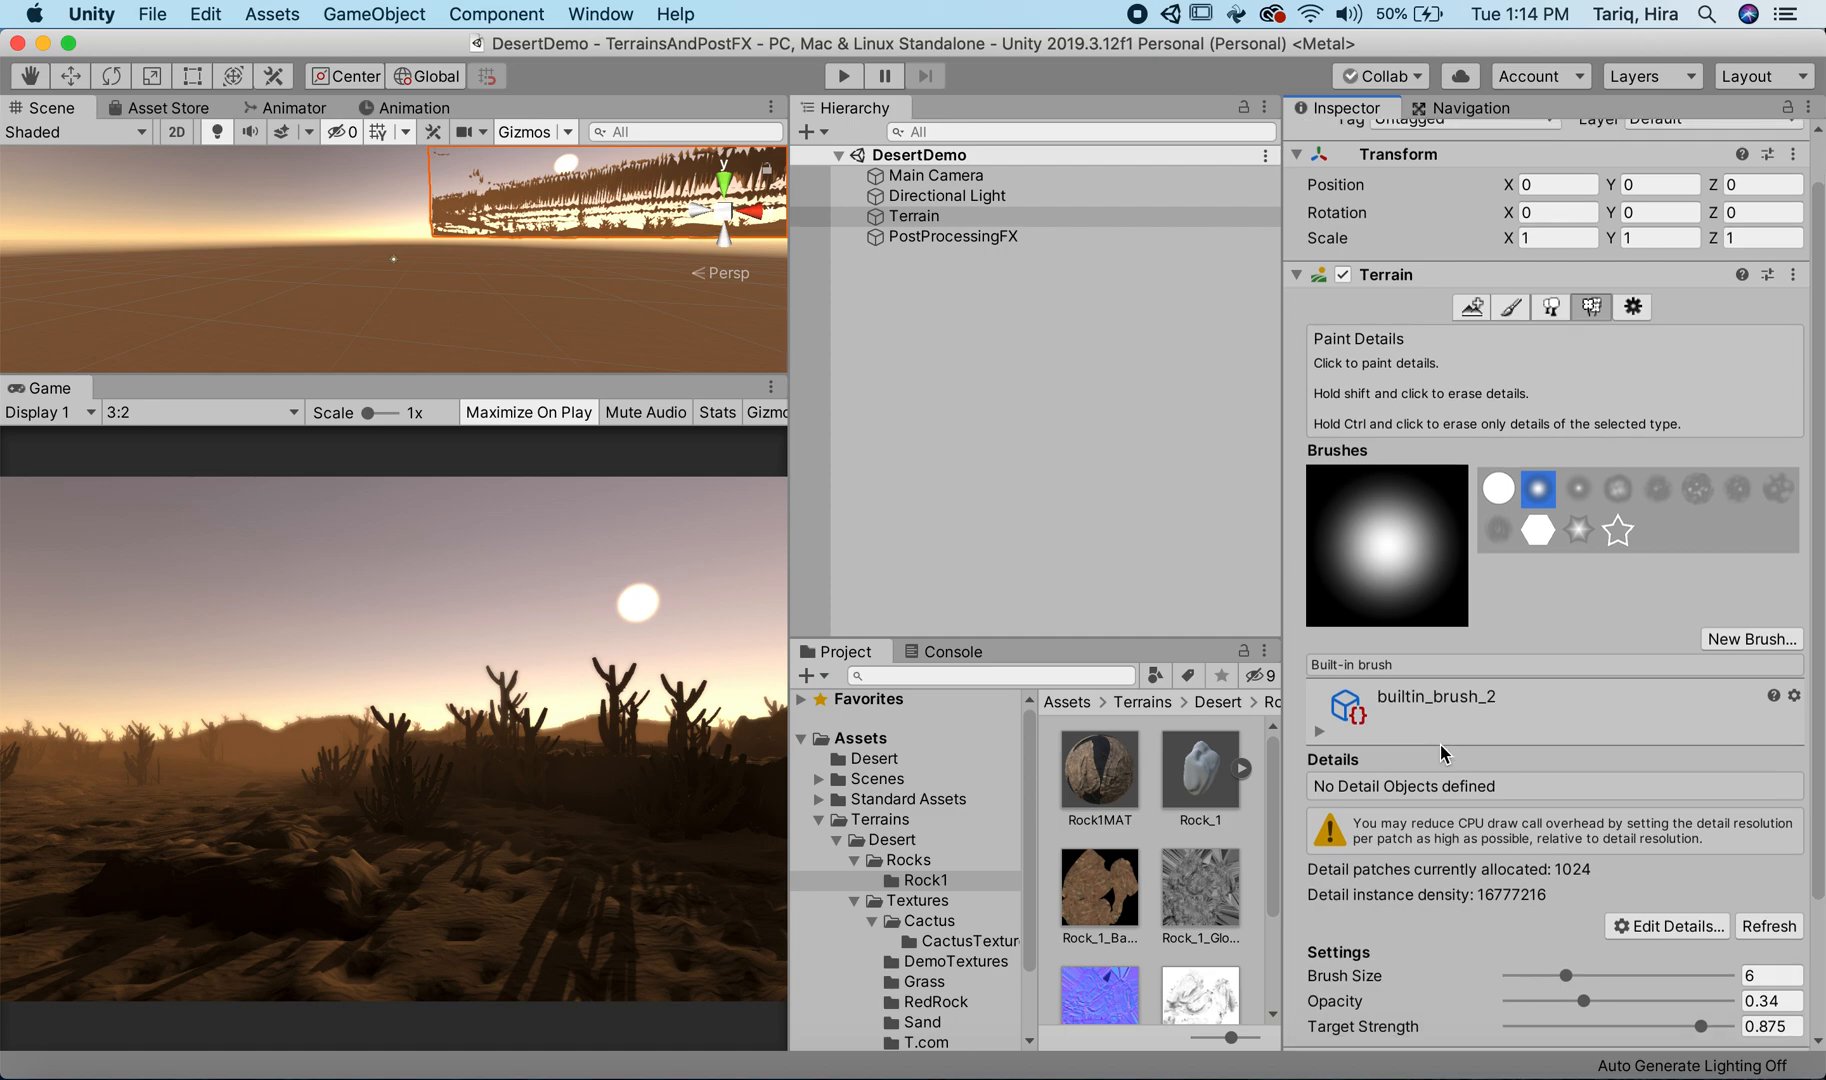
{"action": "scroll", "coordinate": [1439, 750], "scroll_direction": "down", "scroll_amount": 1}
{"action": "scroll", "coordinate": [1439, 750], "scroll_direction": "down", "scroll_amount": 3}
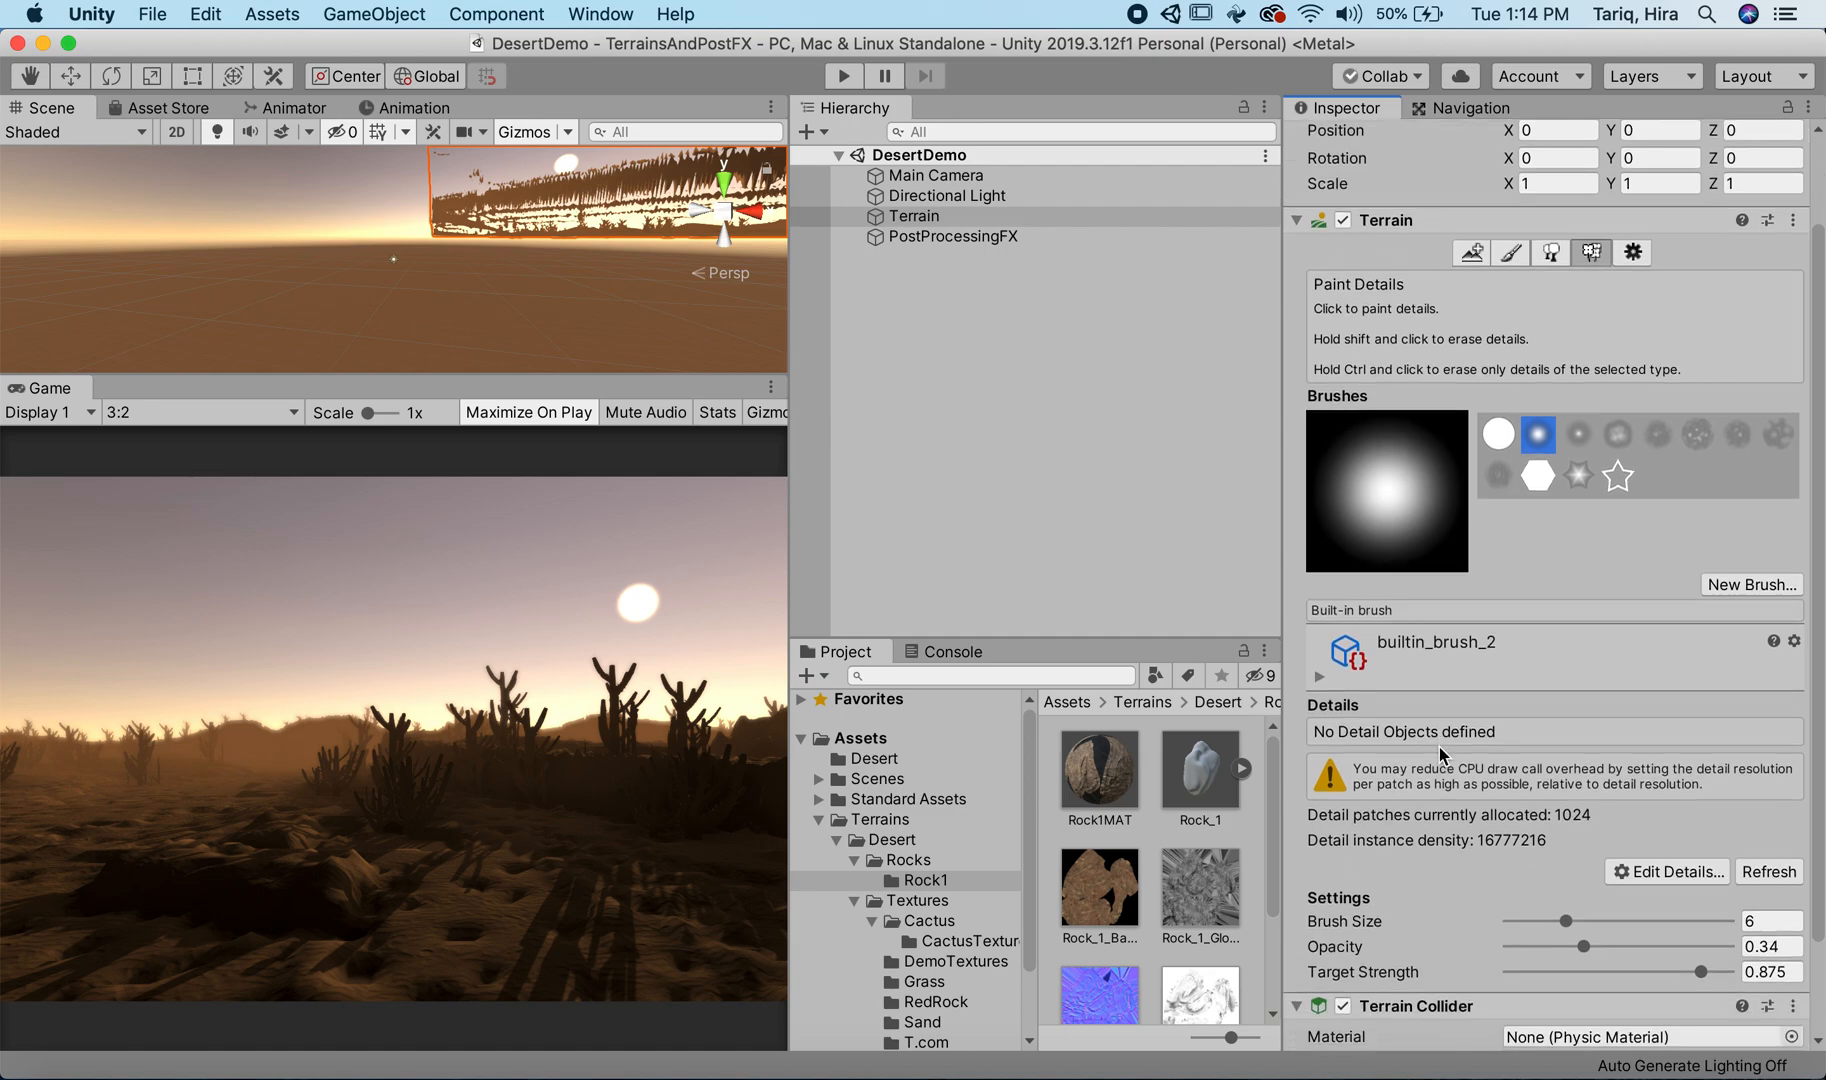
{"action": "scroll", "coordinate": [1432, 763], "scroll_direction": "down", "scroll_amount": 4}
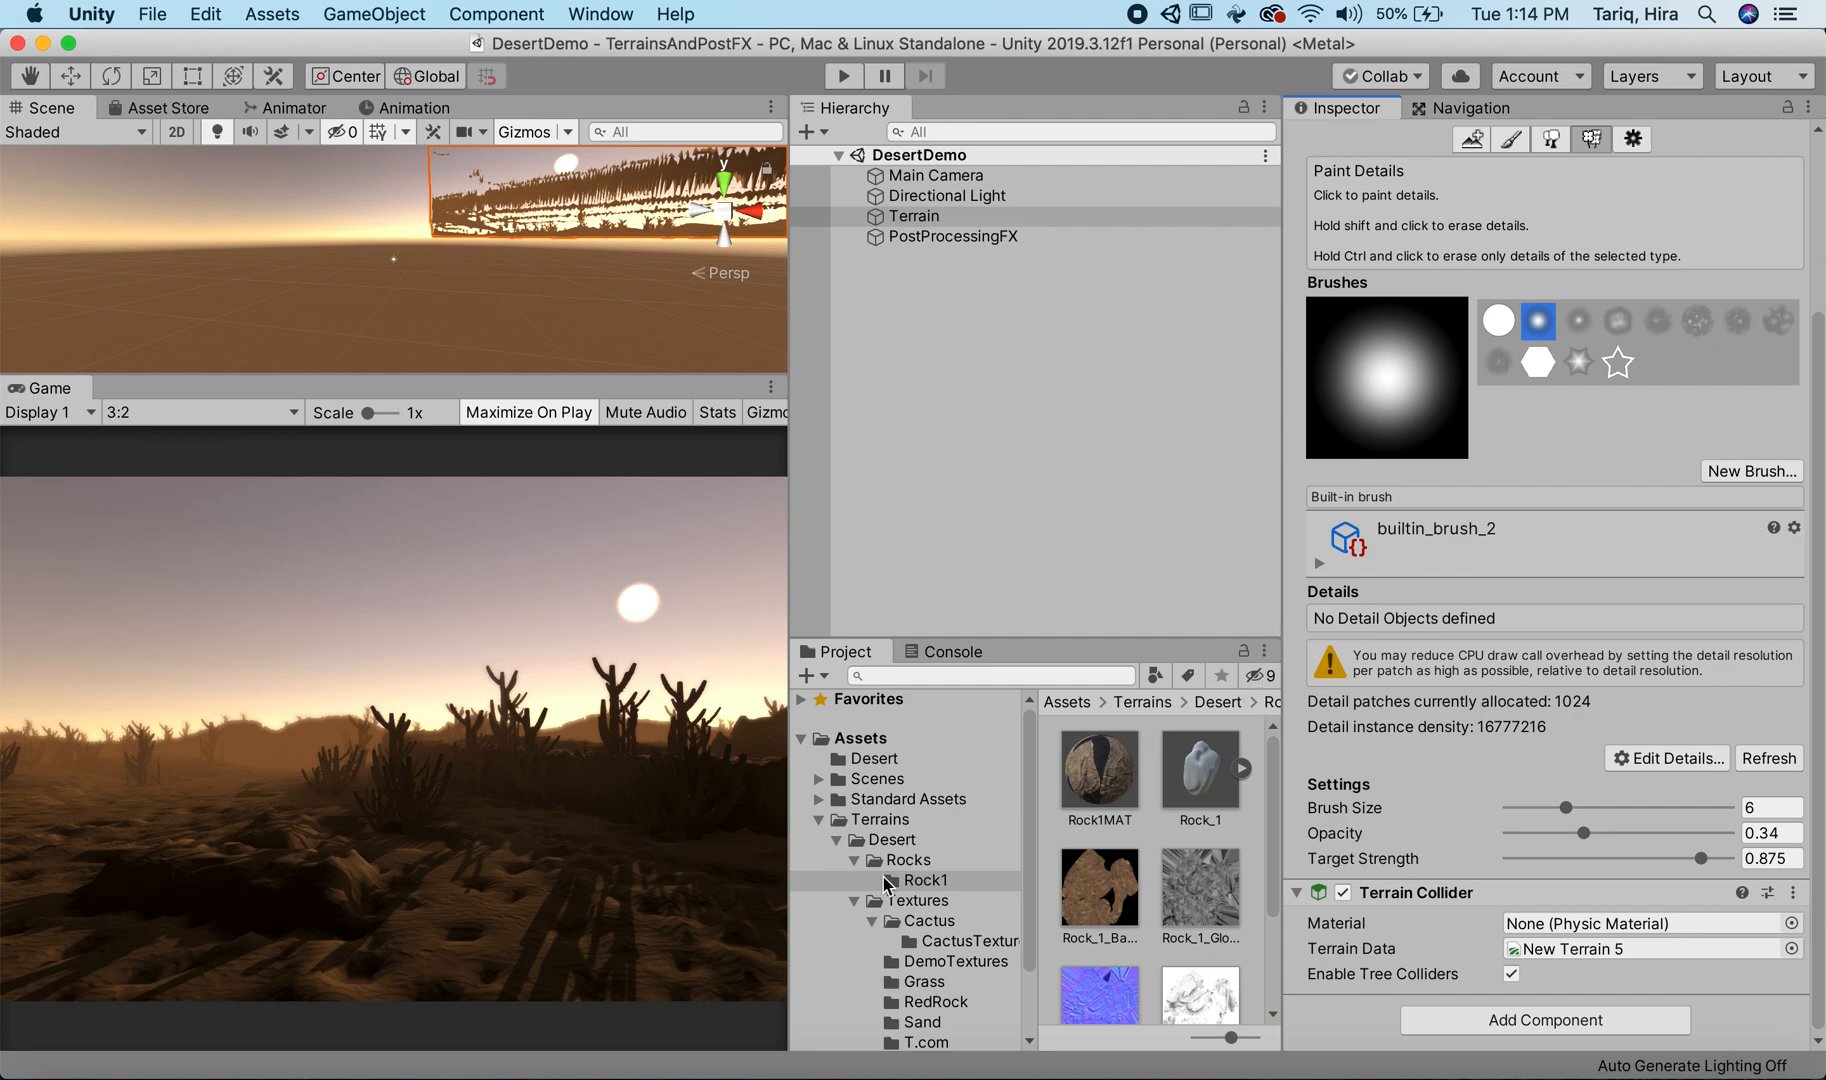
{"action": "left_click", "coordinate": [837, 845]}
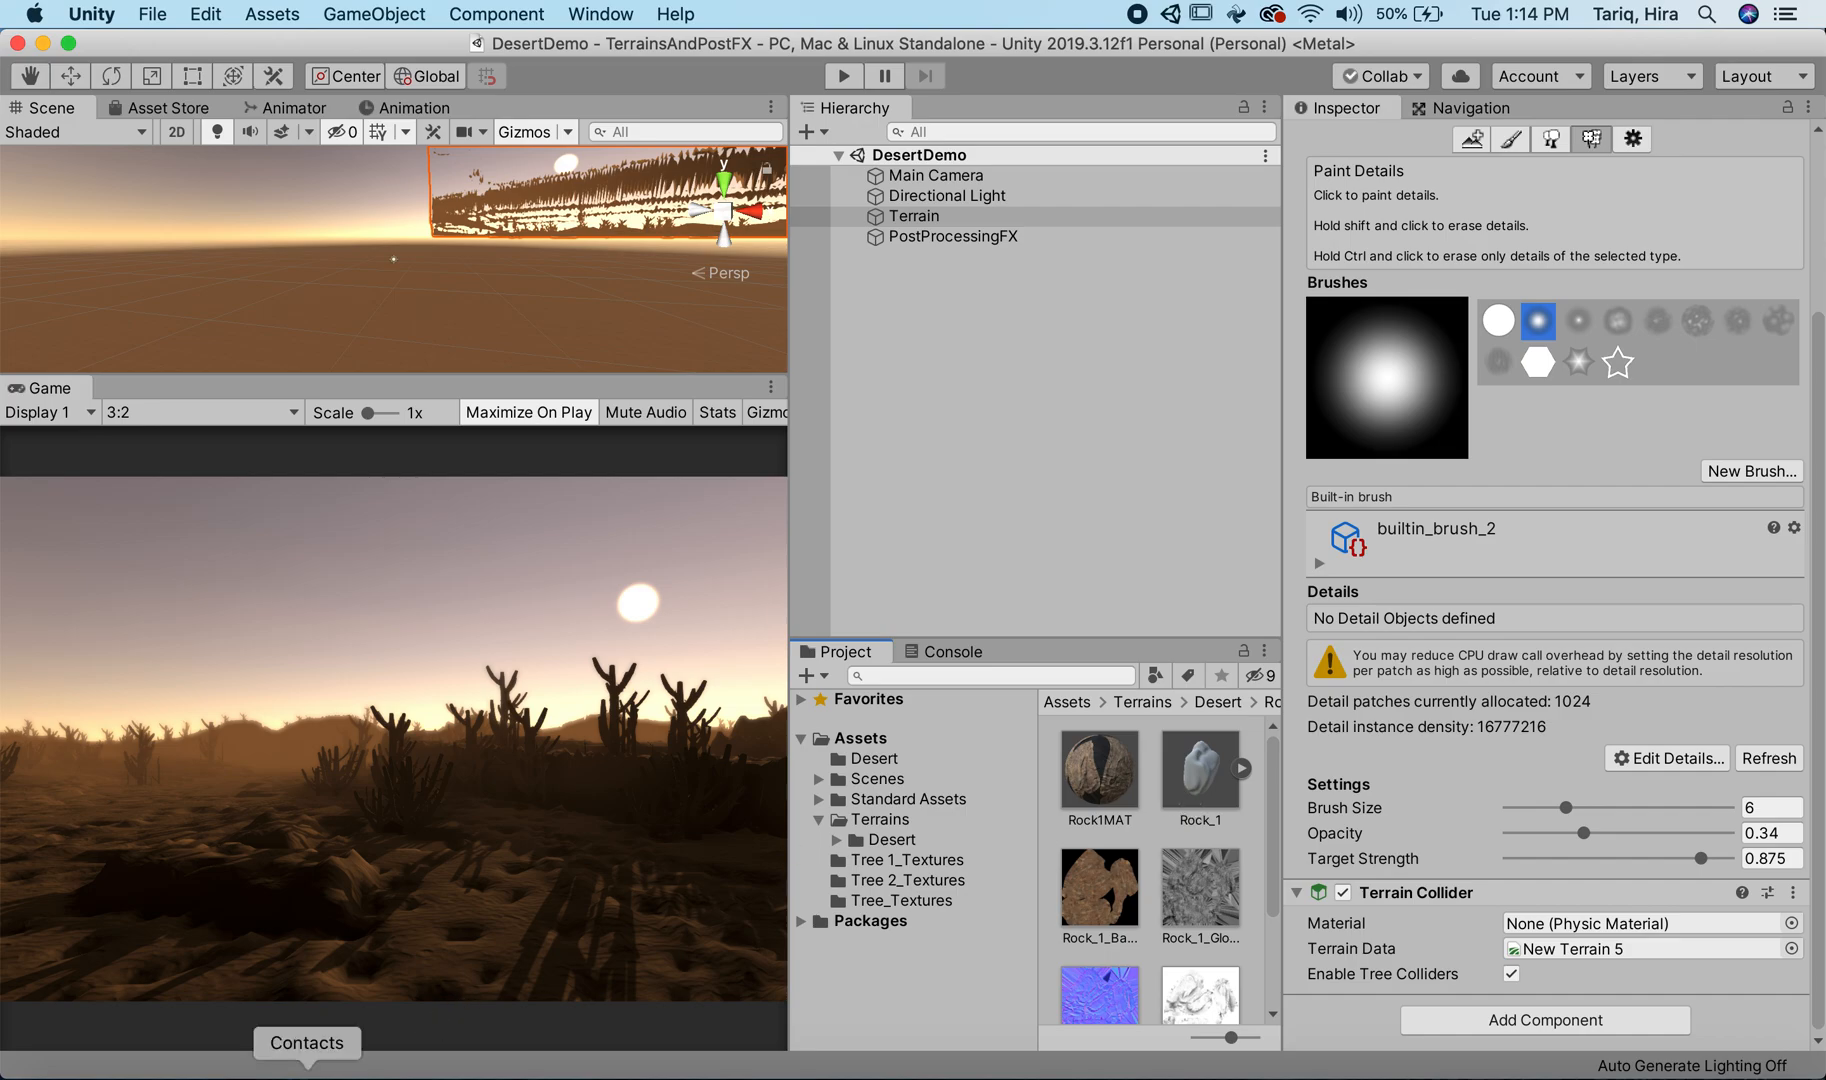
Step: Switch to Safari, open turbosquid.com and search its 3D models for "boulder"
{"action": "left_click", "coordinate": [212, 1052]}
{"action": "left_click_drag", "start_coordinate": [527, 49], "coordinate": [527, 107]}
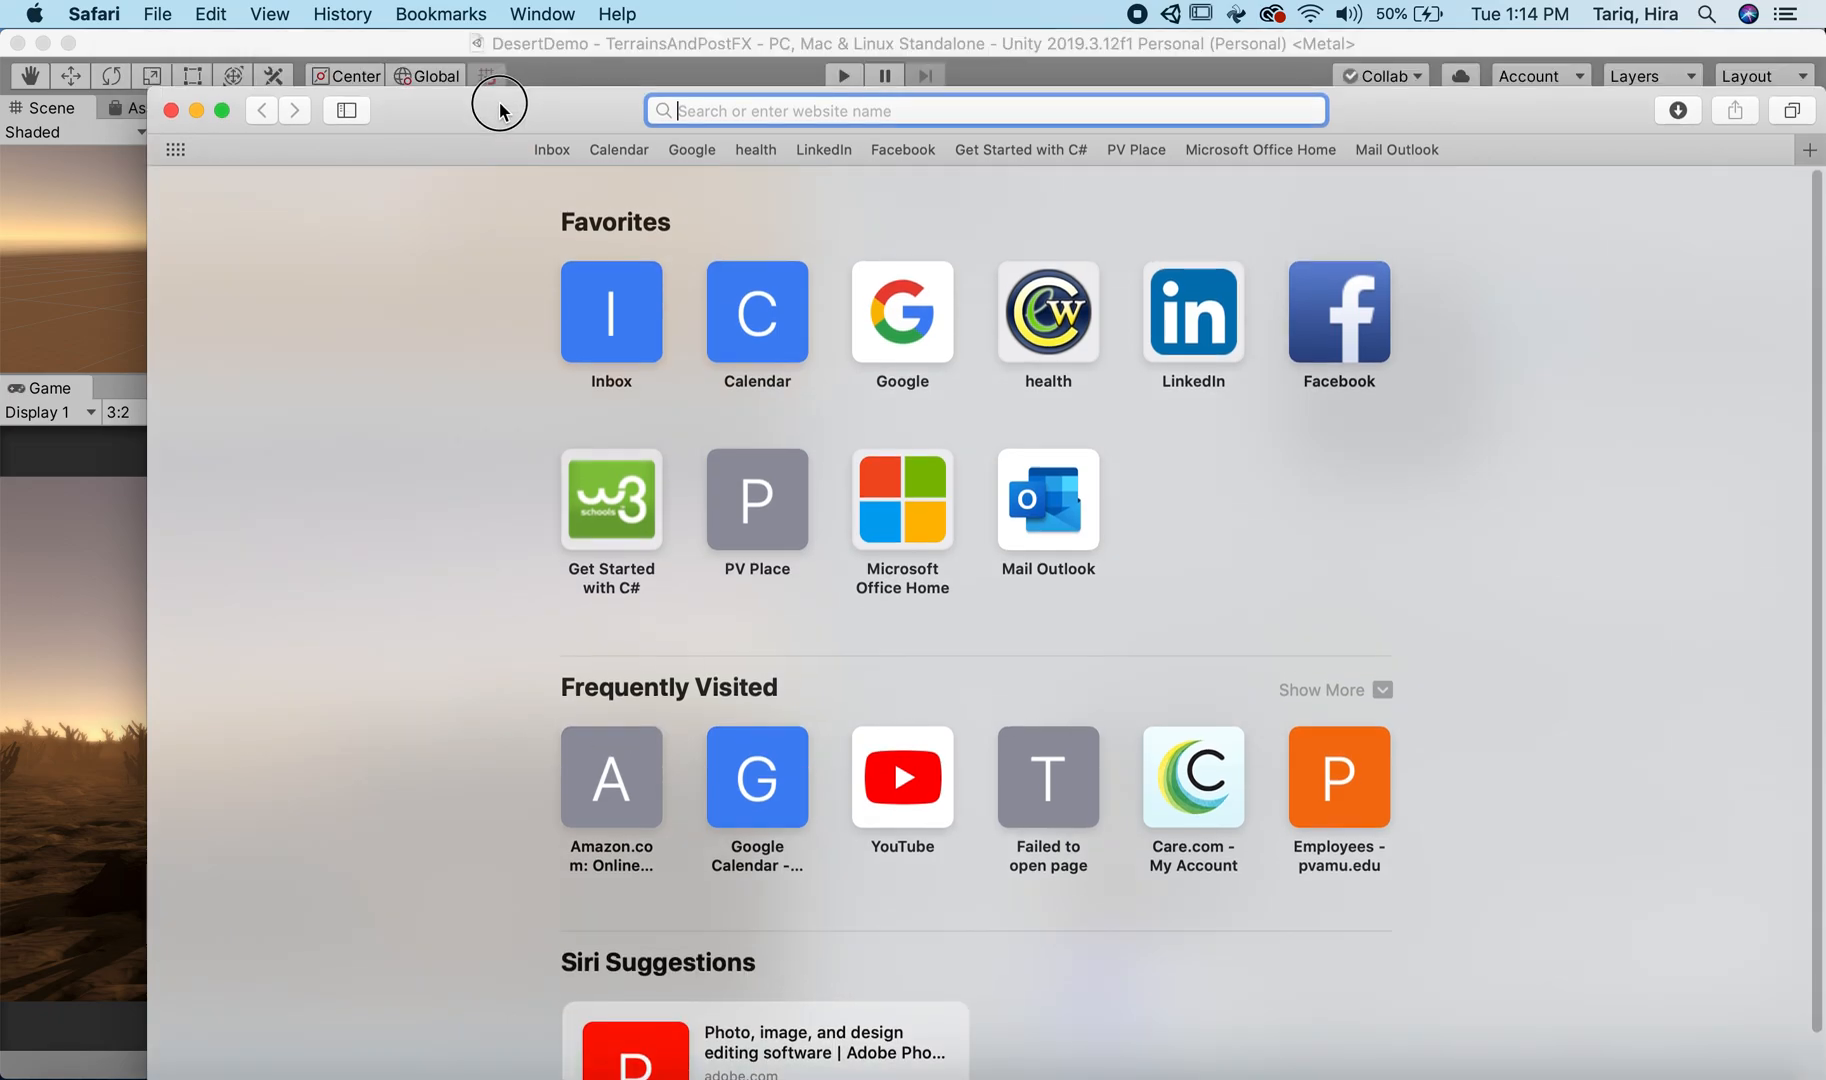
{"action": "type", "text": "turbosquid.com/"}
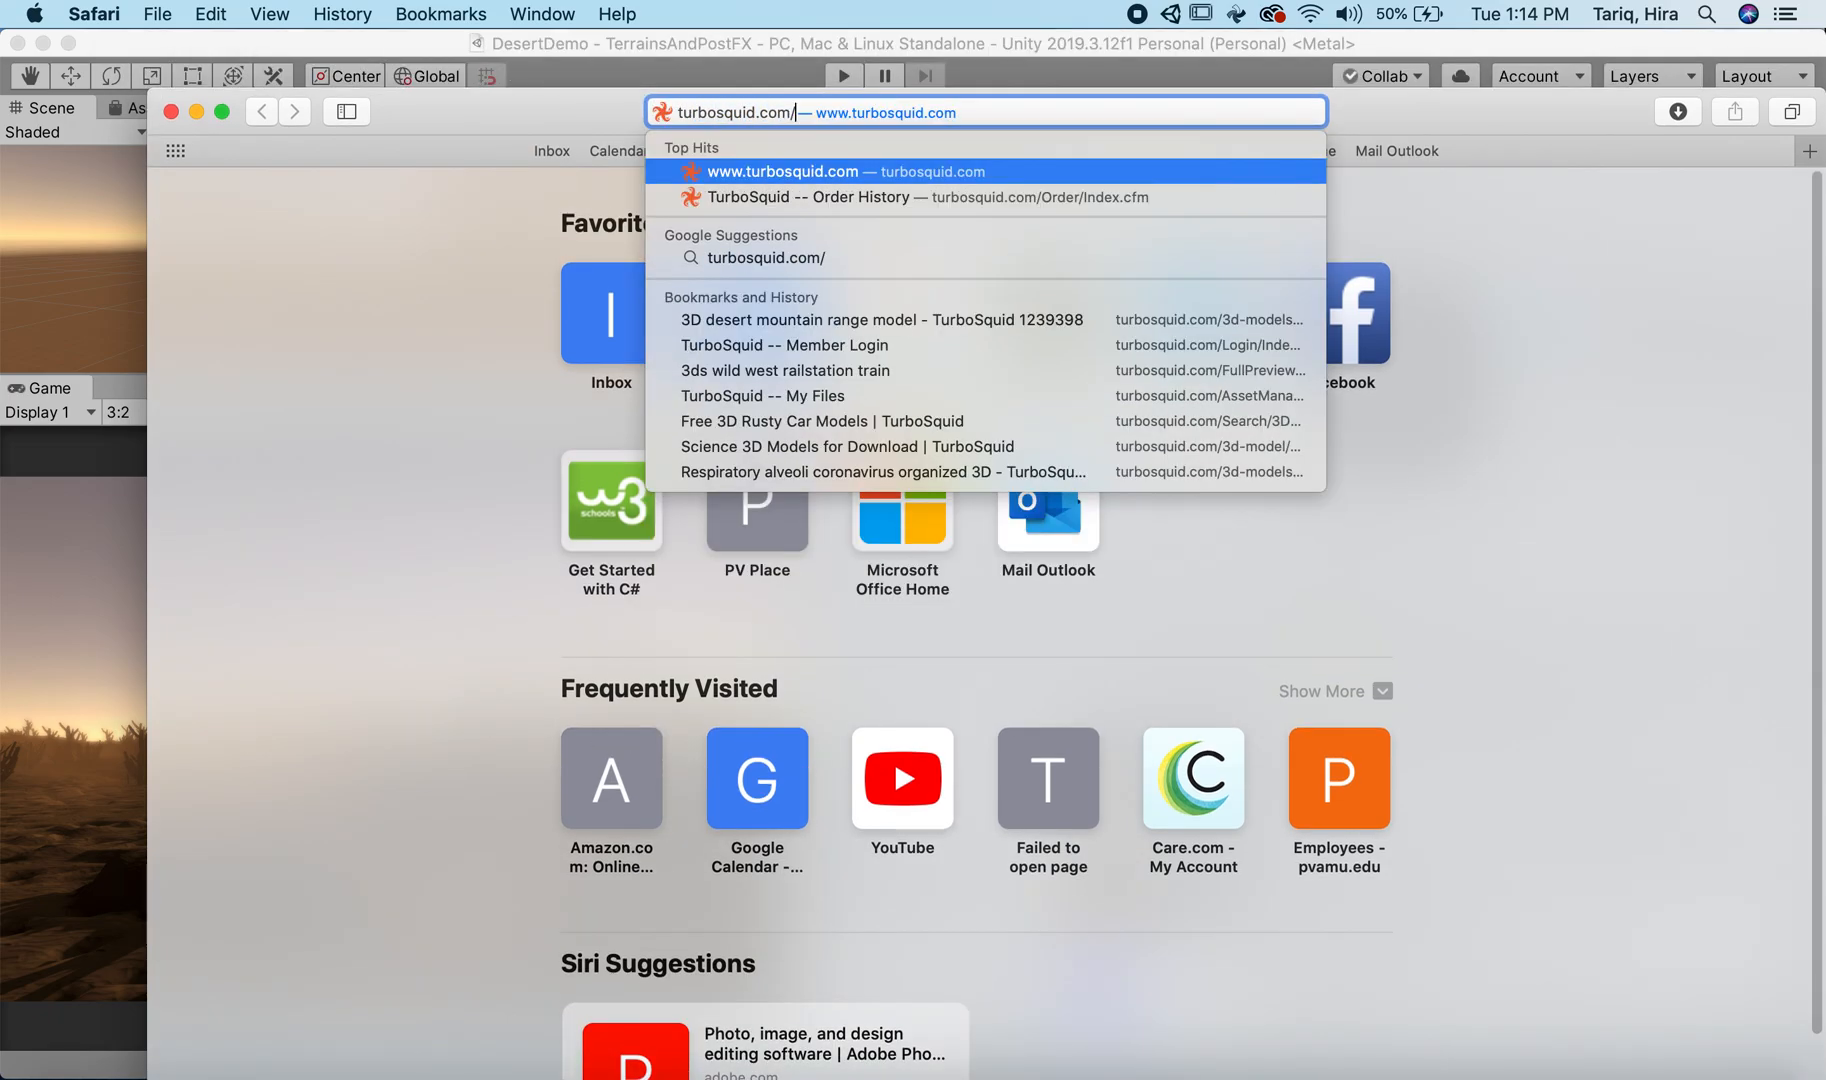
{"action": "key", "text": "Return"}
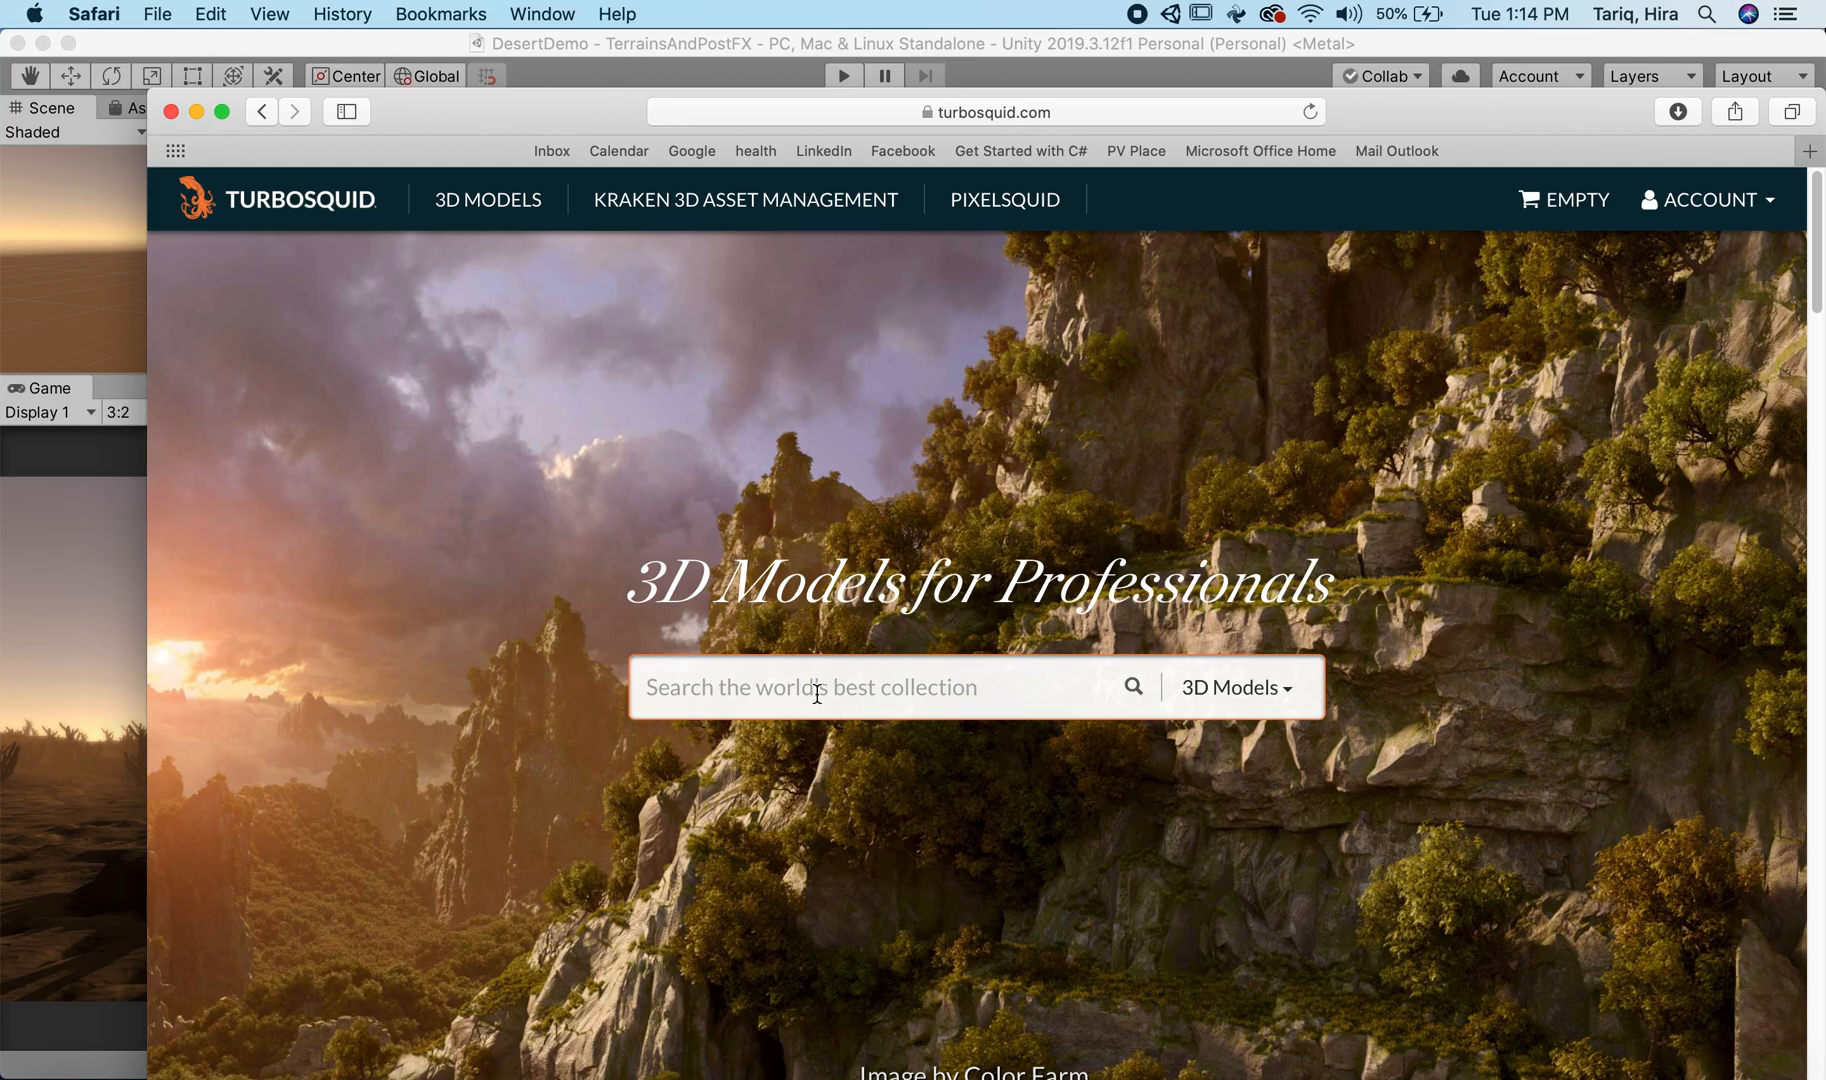
{"action": "type", "text": "boulder"}
{"action": "key", "text": "Return"}
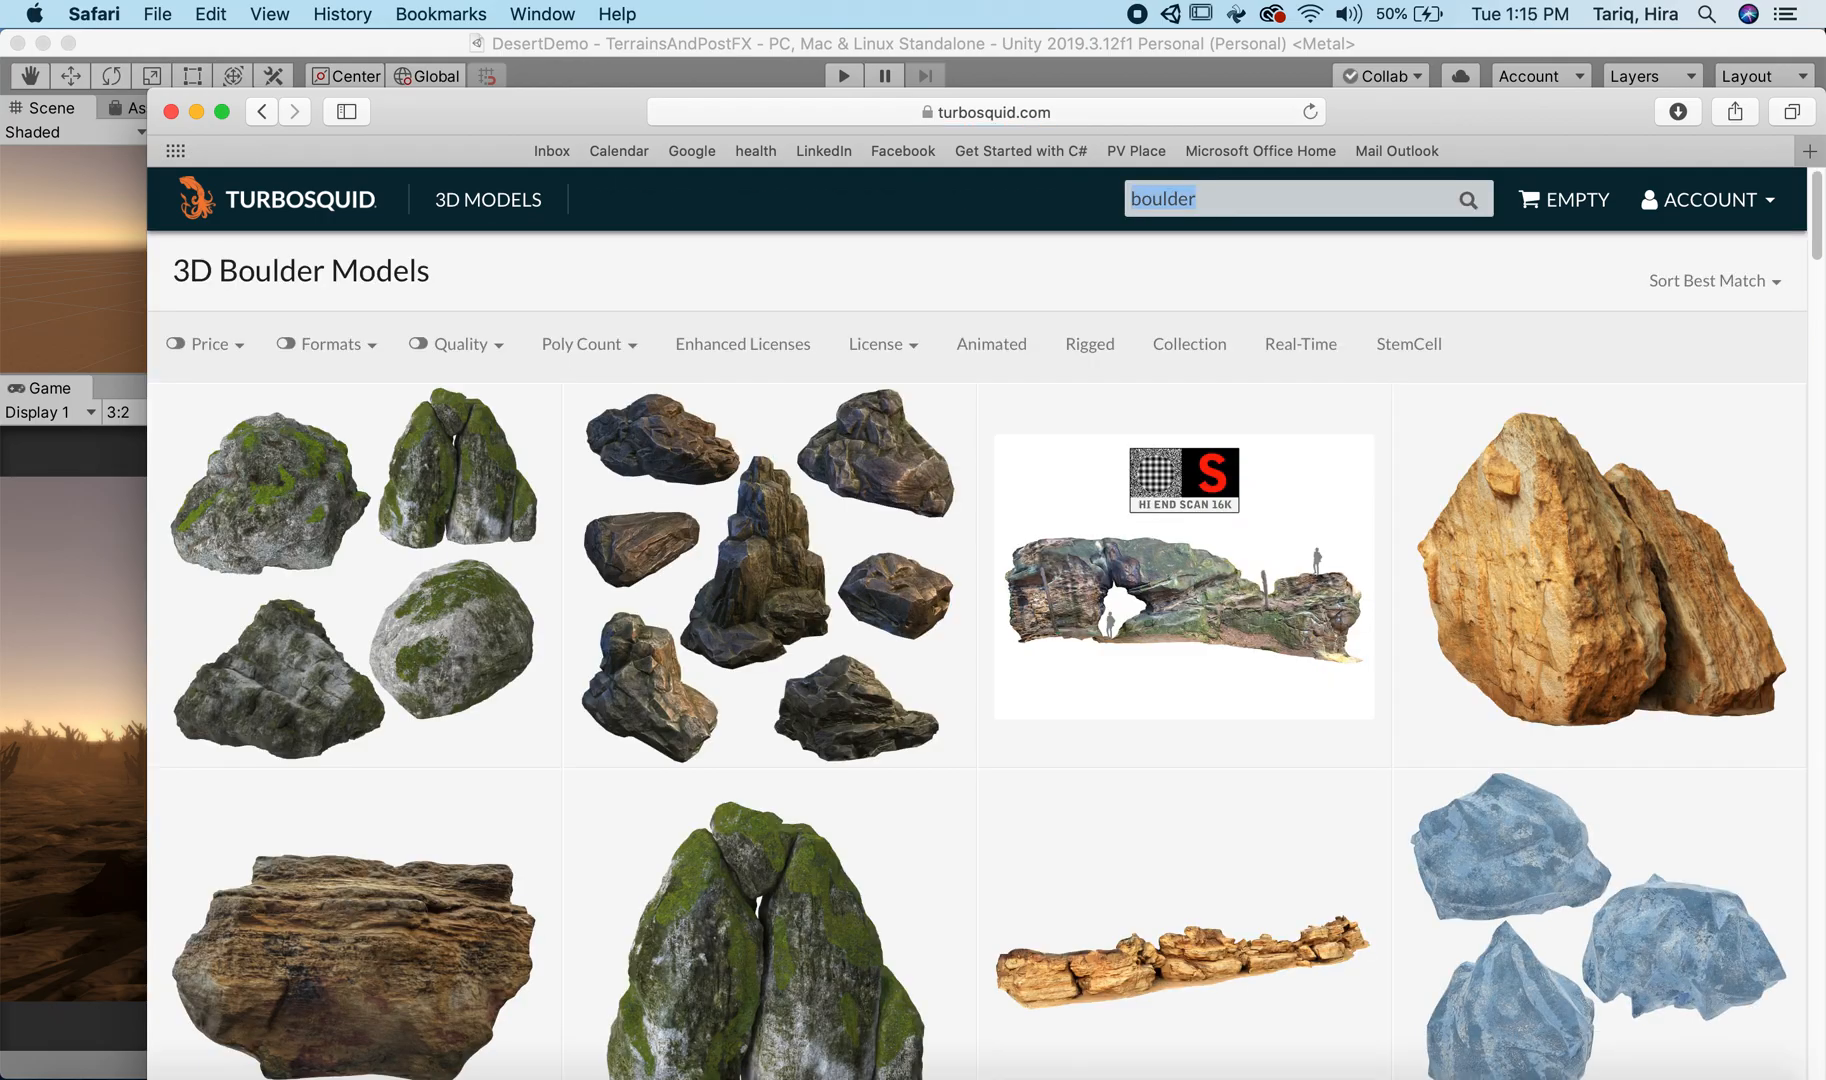
Step: Filter the boulder models to free ones, browse them, and return to Unity, collapsing the Terrains folder
{"action": "scroll", "coordinate": [930, 636], "scroll_direction": "down", "scroll_amount": 3}
{"action": "scroll", "coordinate": [906, 636], "scroll_direction": "down", "scroll_amount": 3}
{"action": "scroll", "coordinate": [1382, 685], "scroll_direction": "down", "scroll_amount": 3}
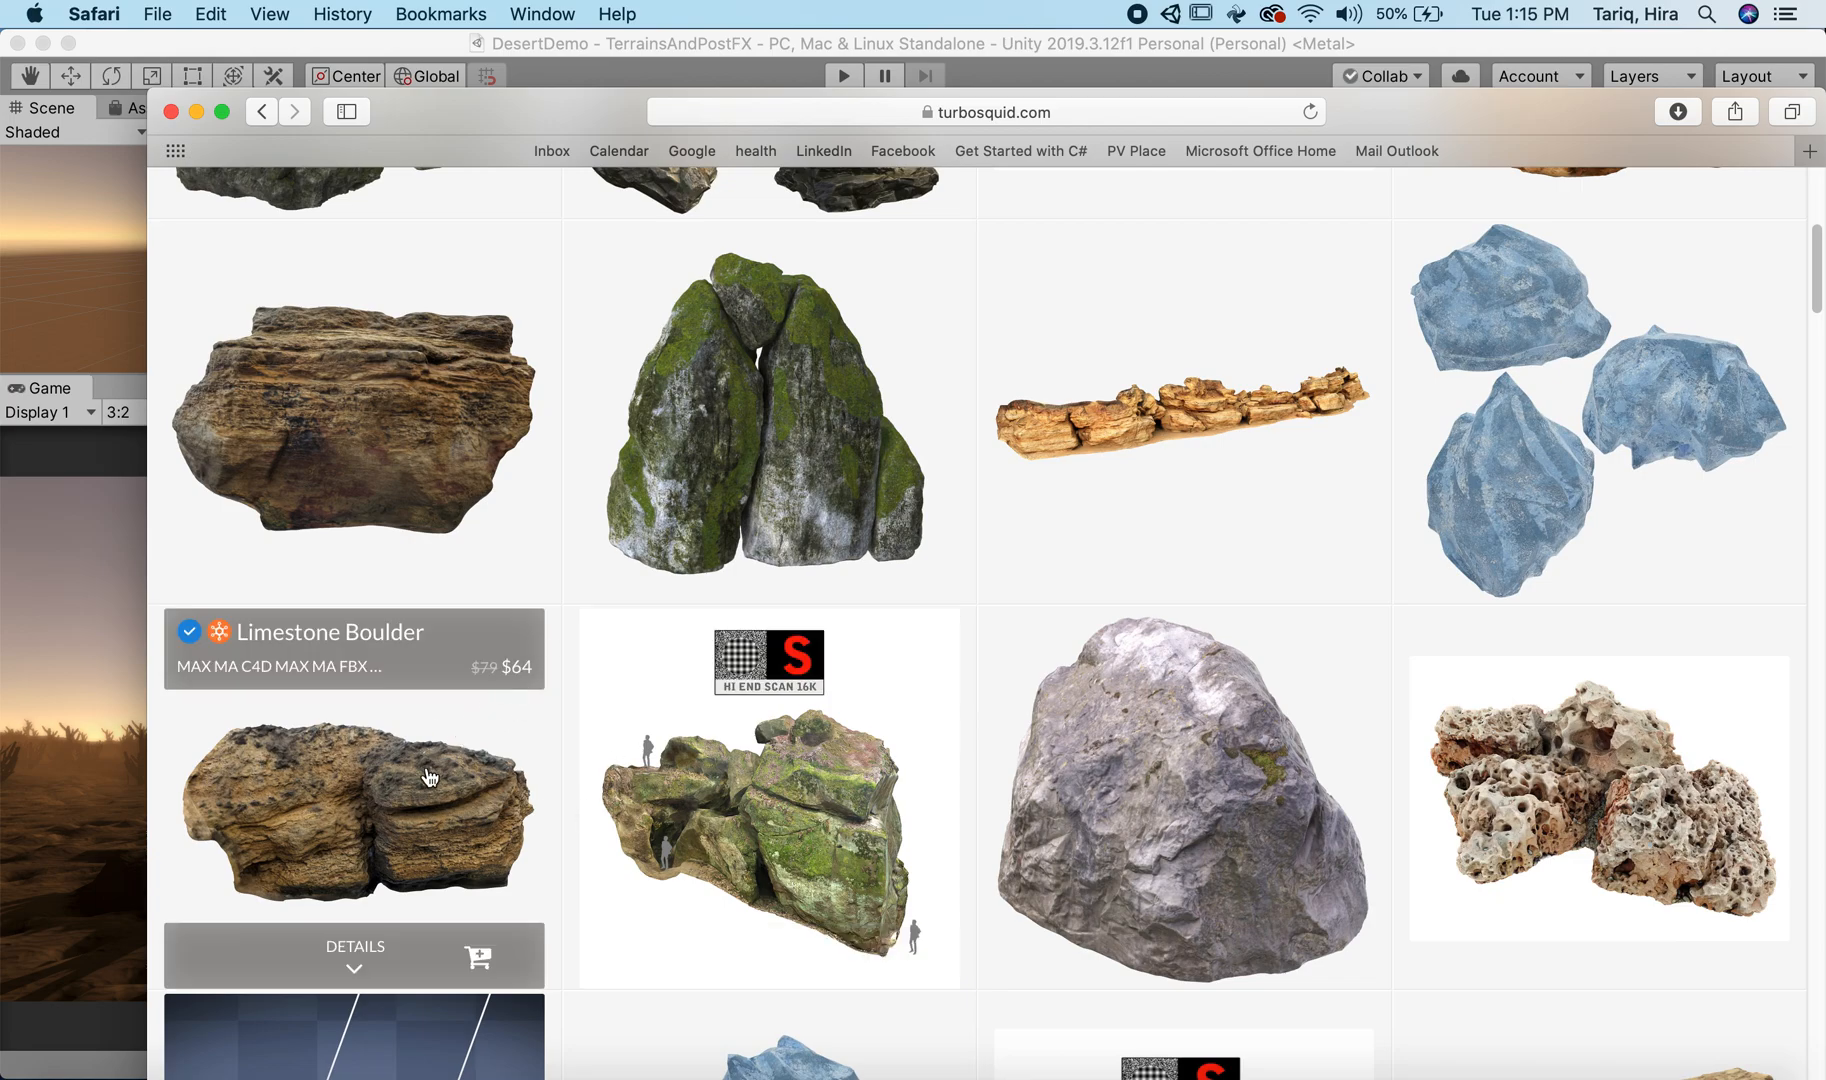
{"action": "scroll", "coordinate": [427, 766], "scroll_direction": "up", "scroll_amount": 5}
{"action": "left_click", "coordinate": [243, 344]}
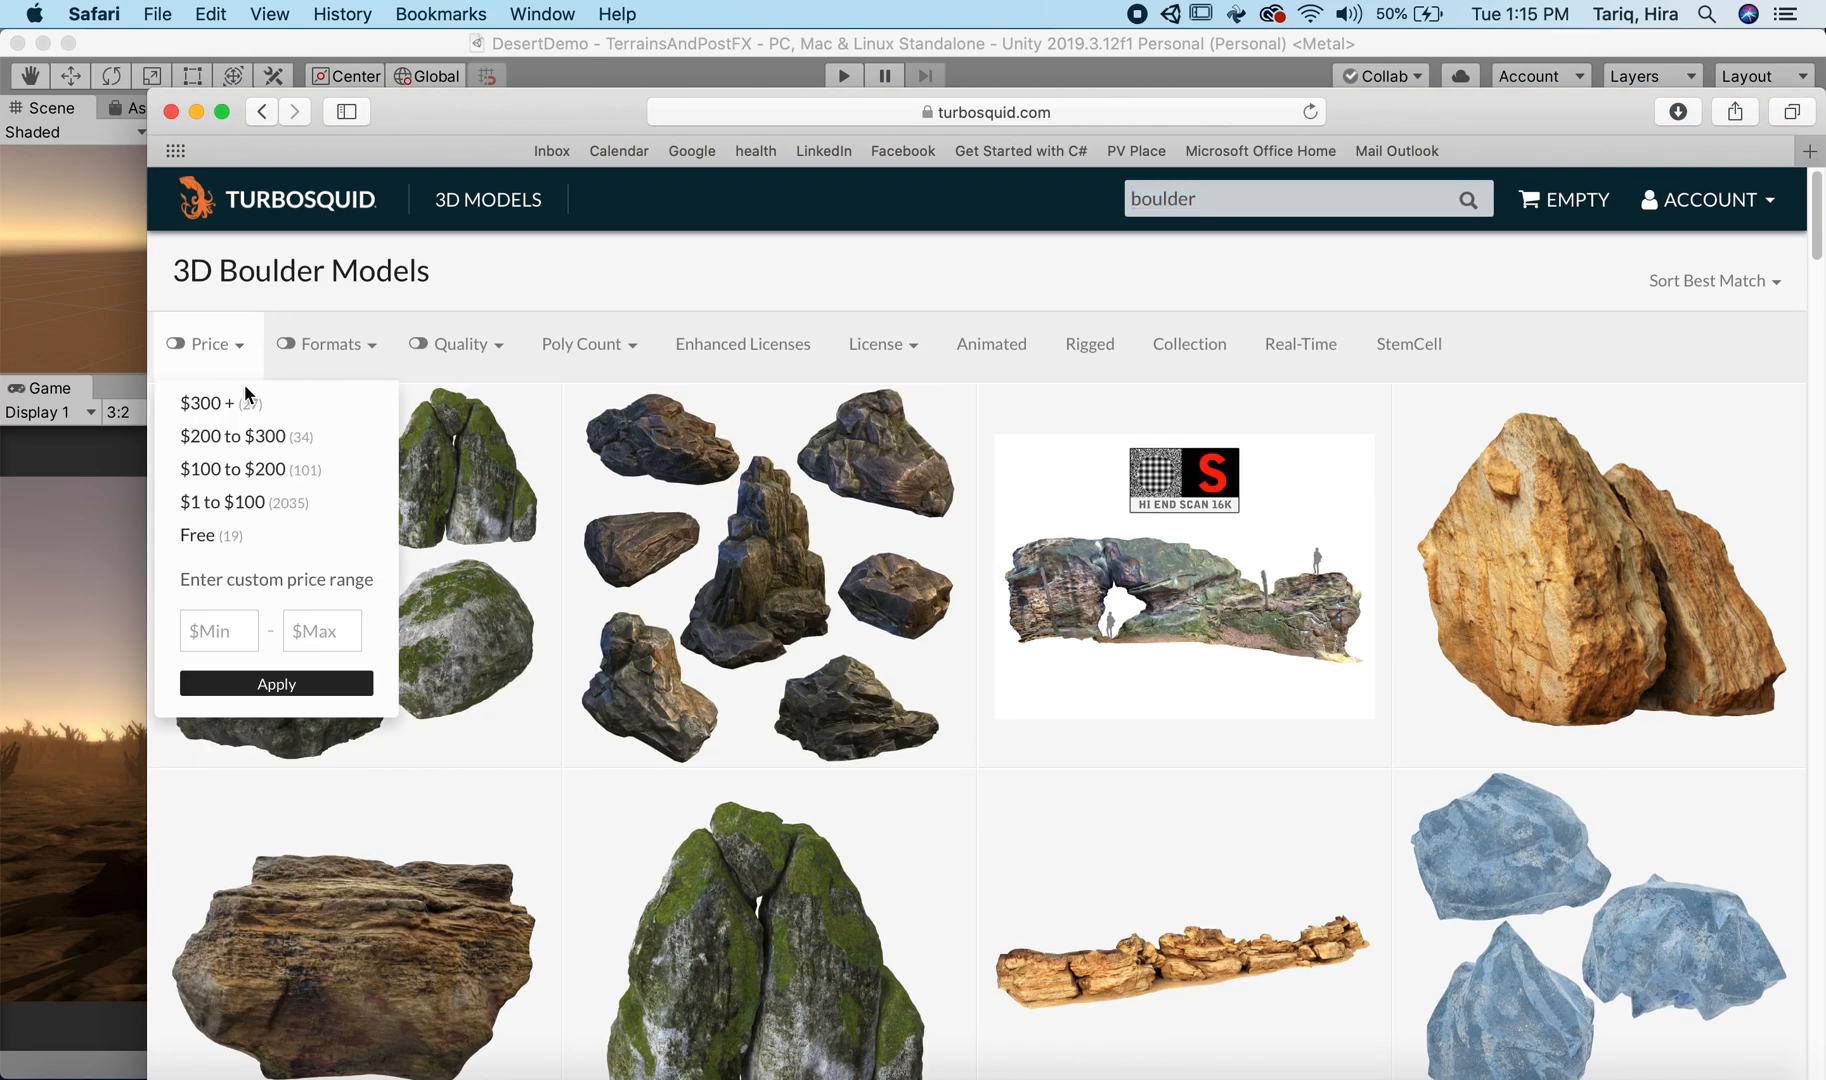
{"action": "left_click", "coordinate": [245, 535]}
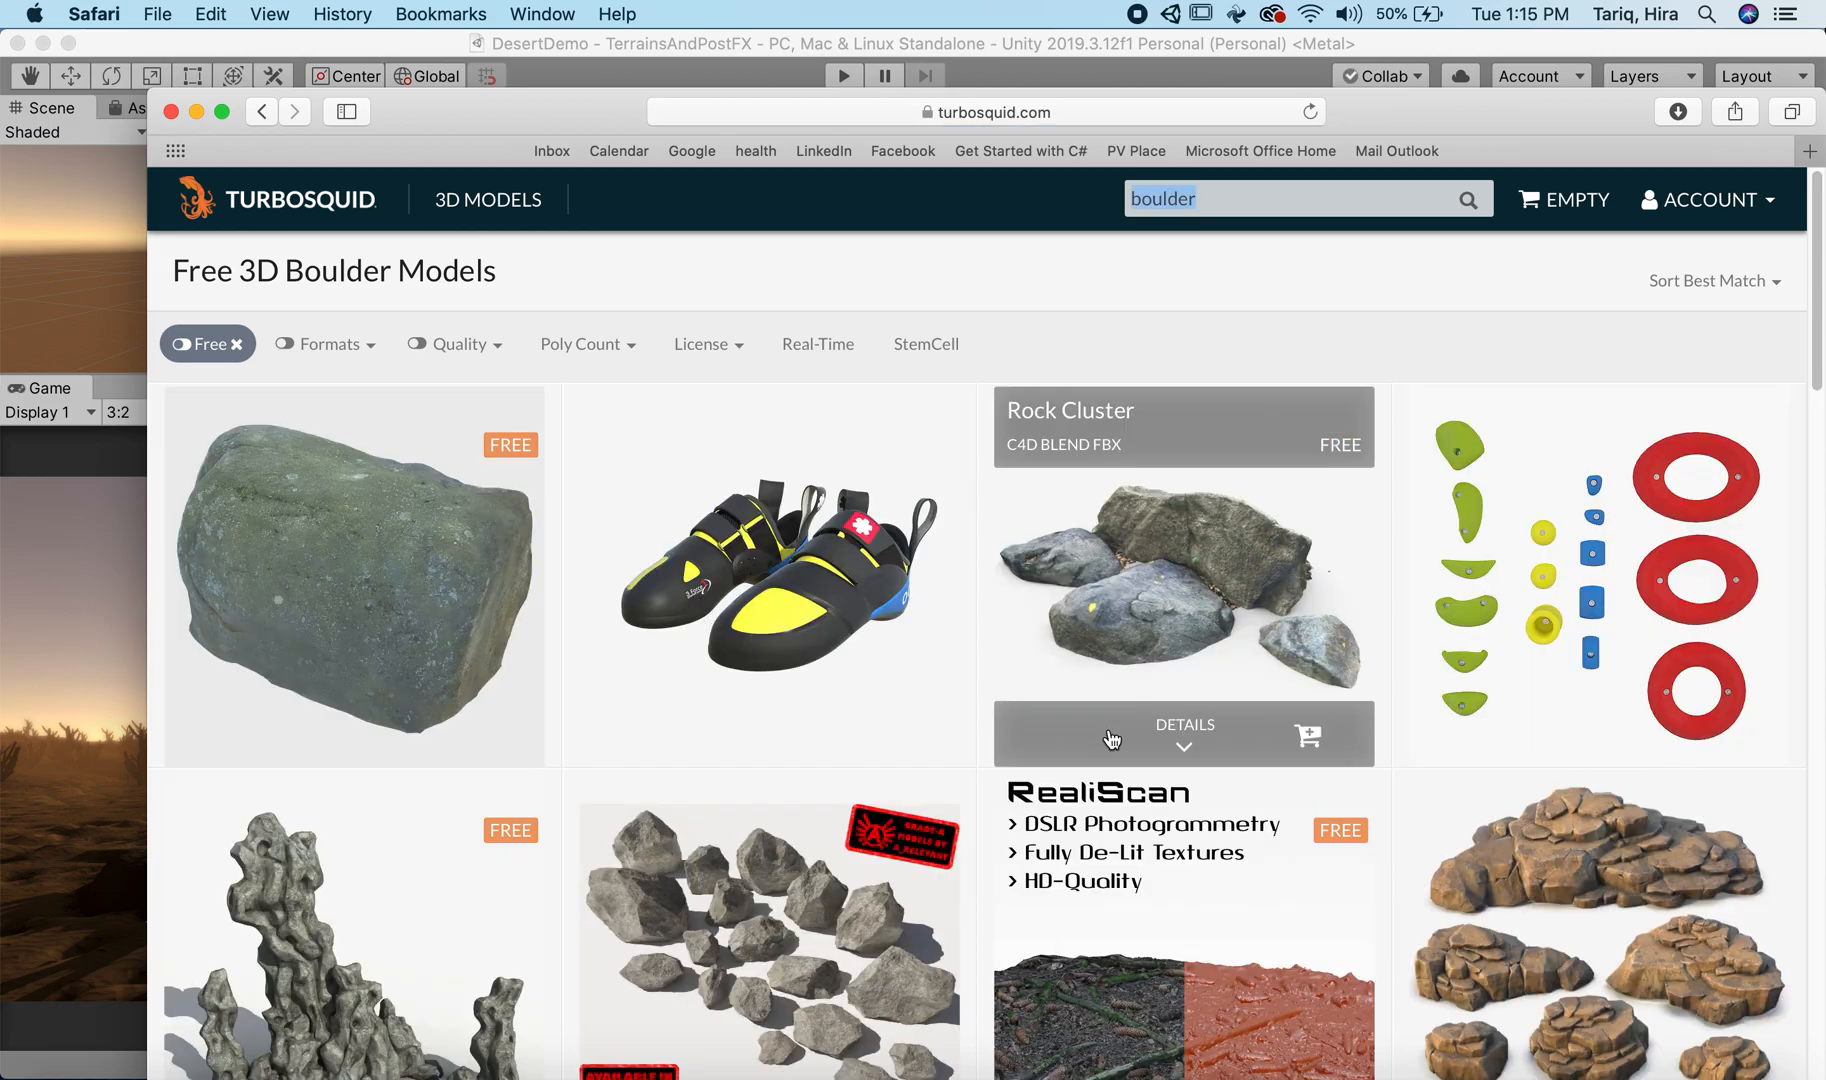
{"action": "scroll", "coordinate": [1110, 738], "scroll_direction": "down", "scroll_amount": 3}
{"action": "scroll", "coordinate": [400, 560], "scroll_direction": "up", "scroll_amount": 3}
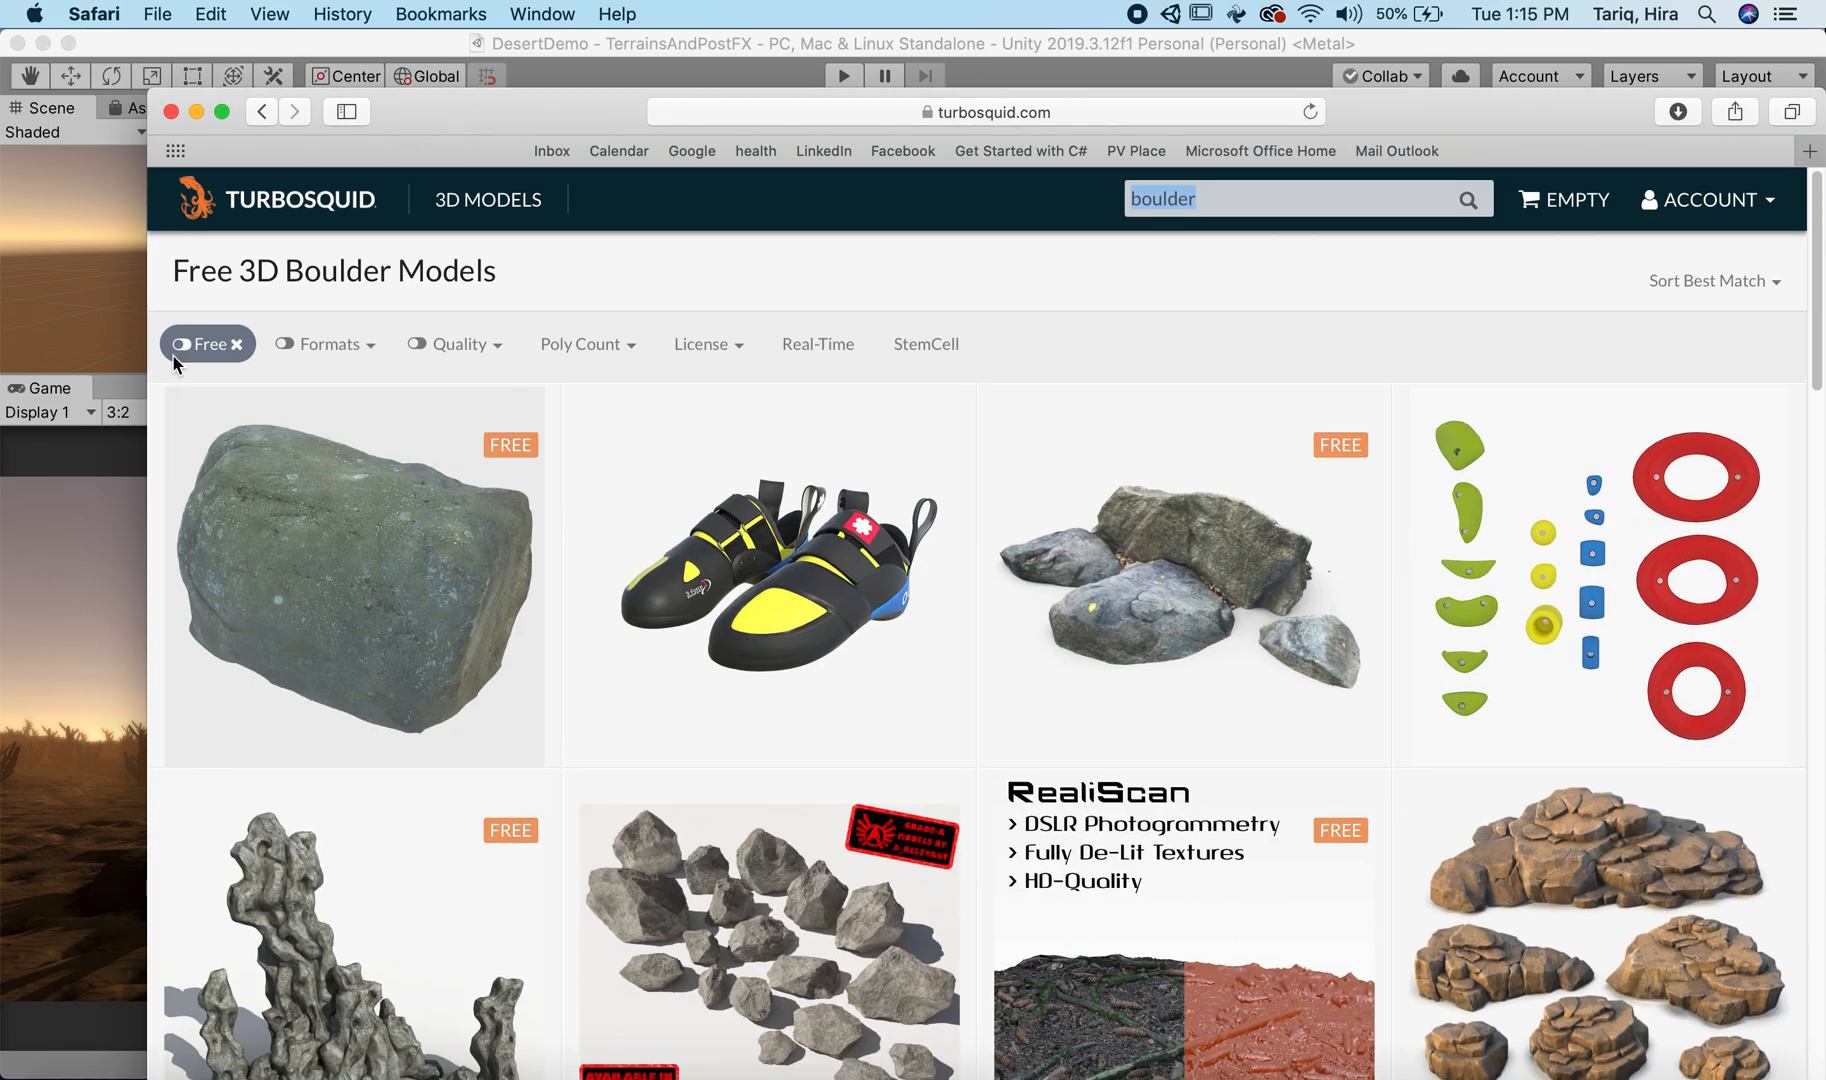
{"action": "left_click", "coordinate": [196, 111]}
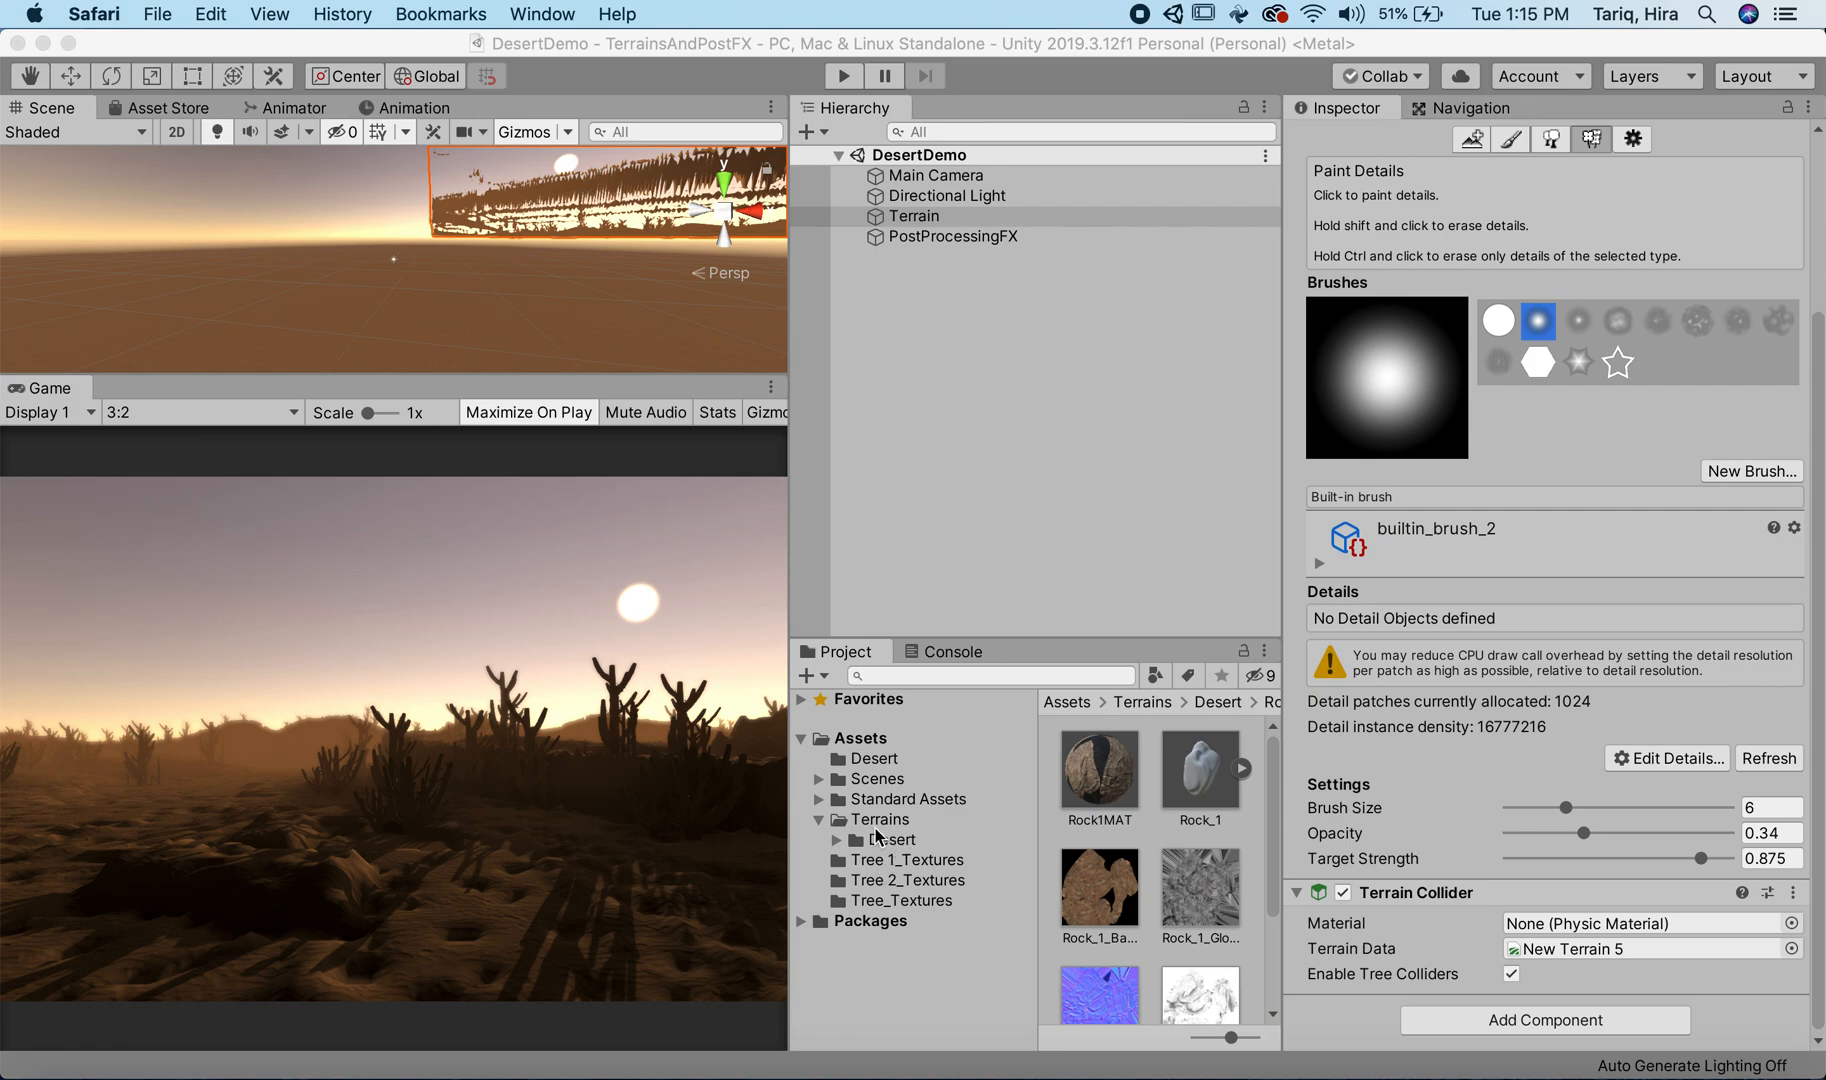
{"action": "left_click", "coordinate": [819, 822]}
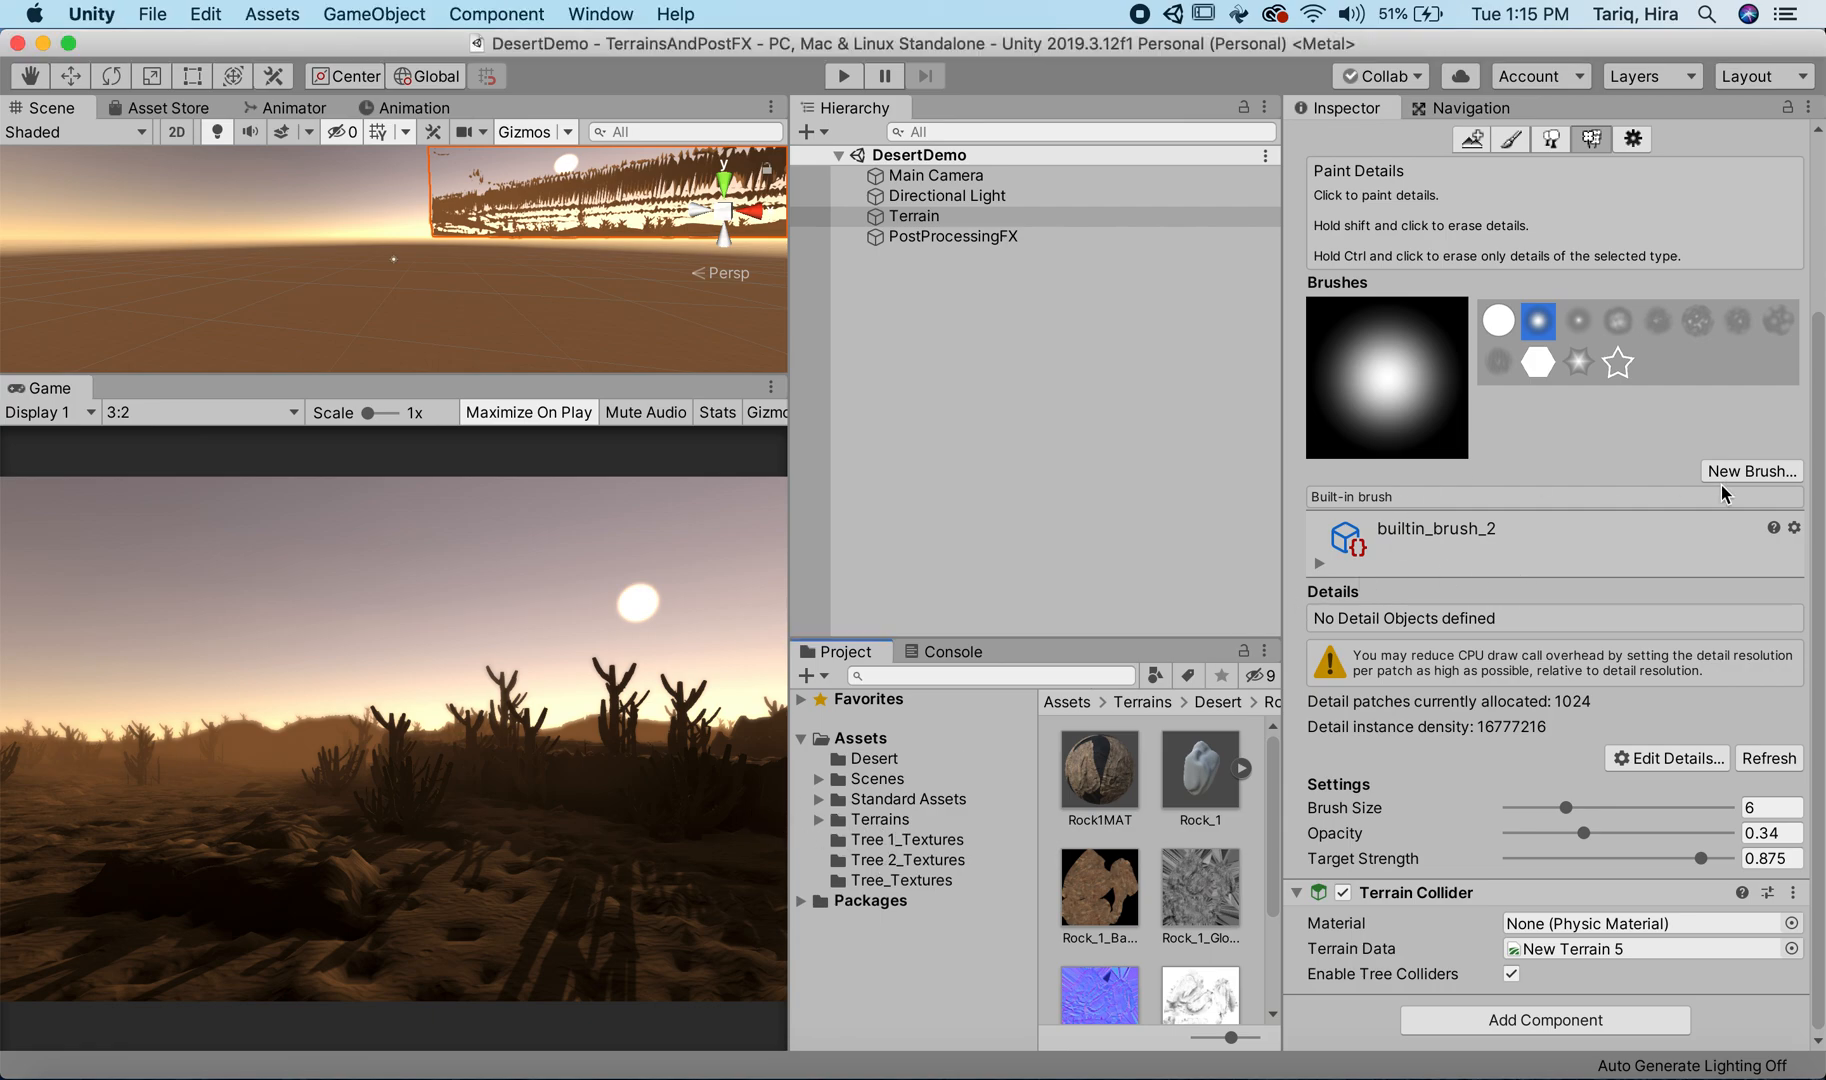
Step: Switch to Photoshop and create a new 1024 x 1024 px RGB document at 144 pixels per inch
{"action": "left_click", "coordinate": [1266, 1074]}
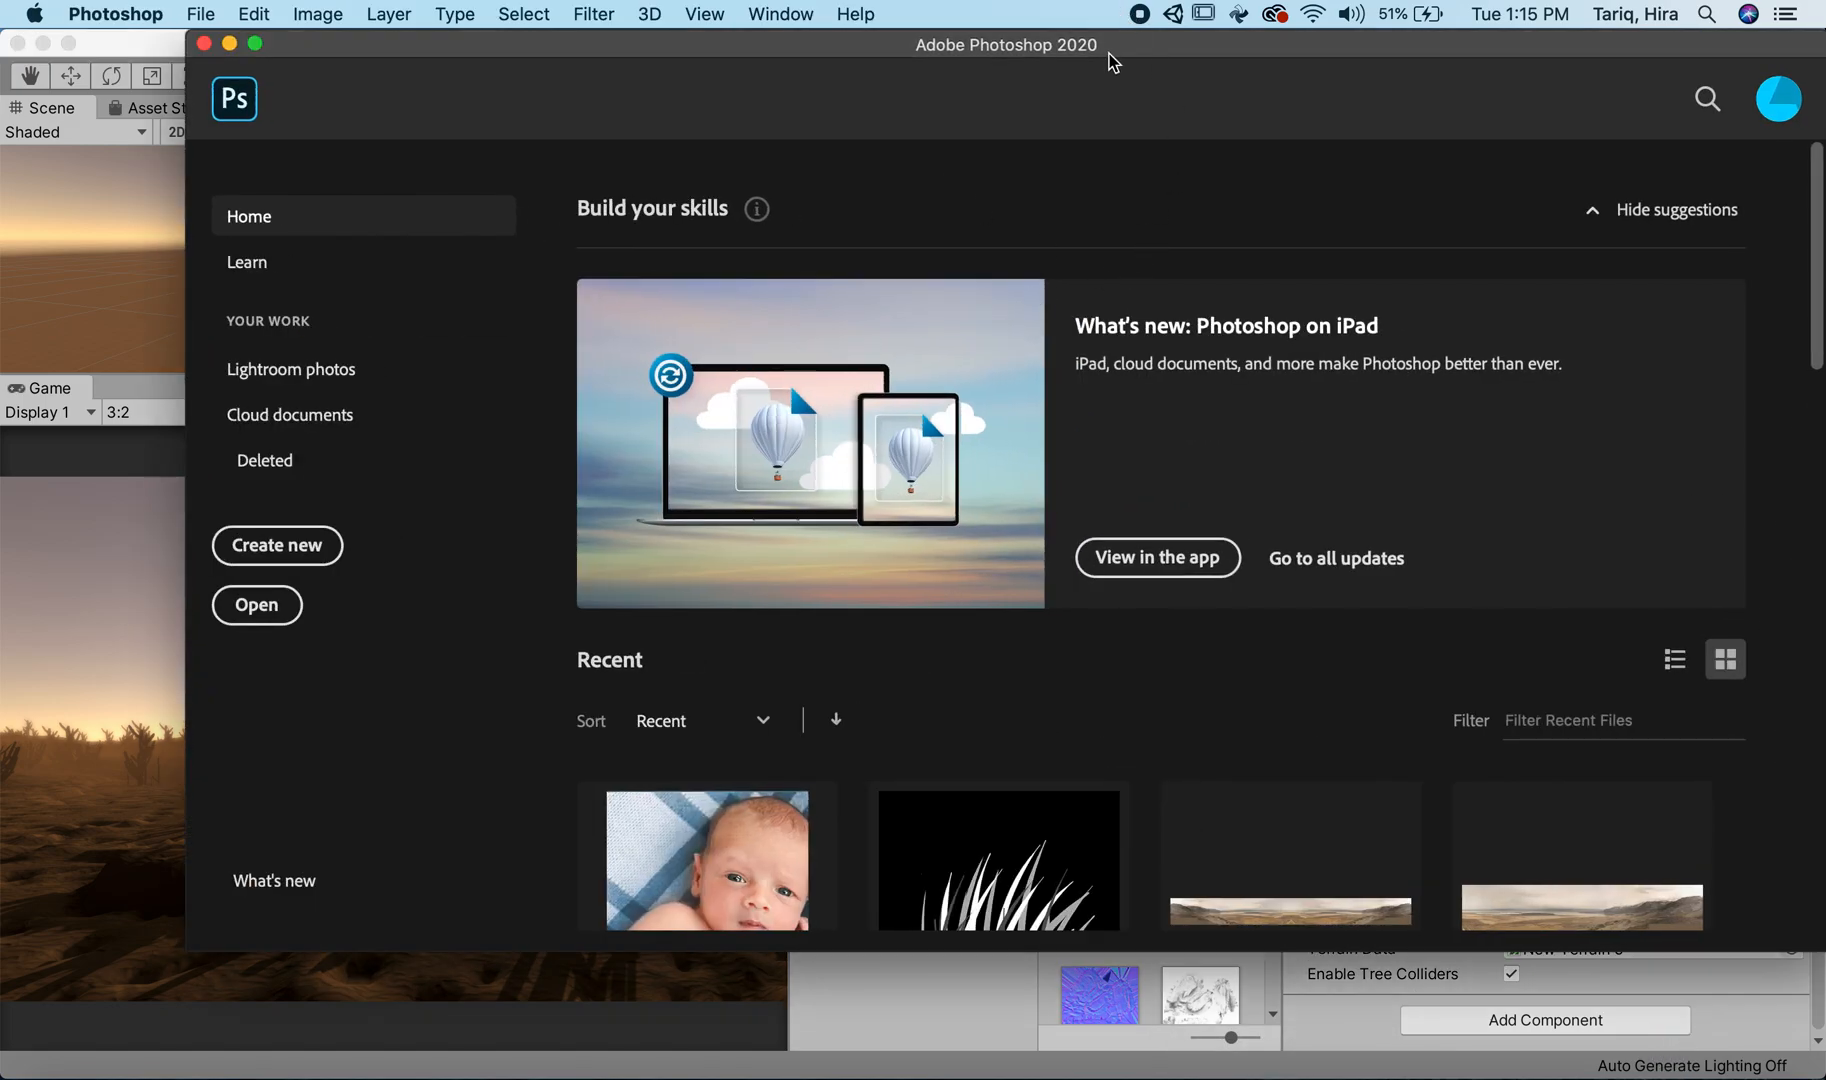
{"action": "left_click_drag", "start_coordinate": [1114, 49], "coordinate": [1003, 53]}
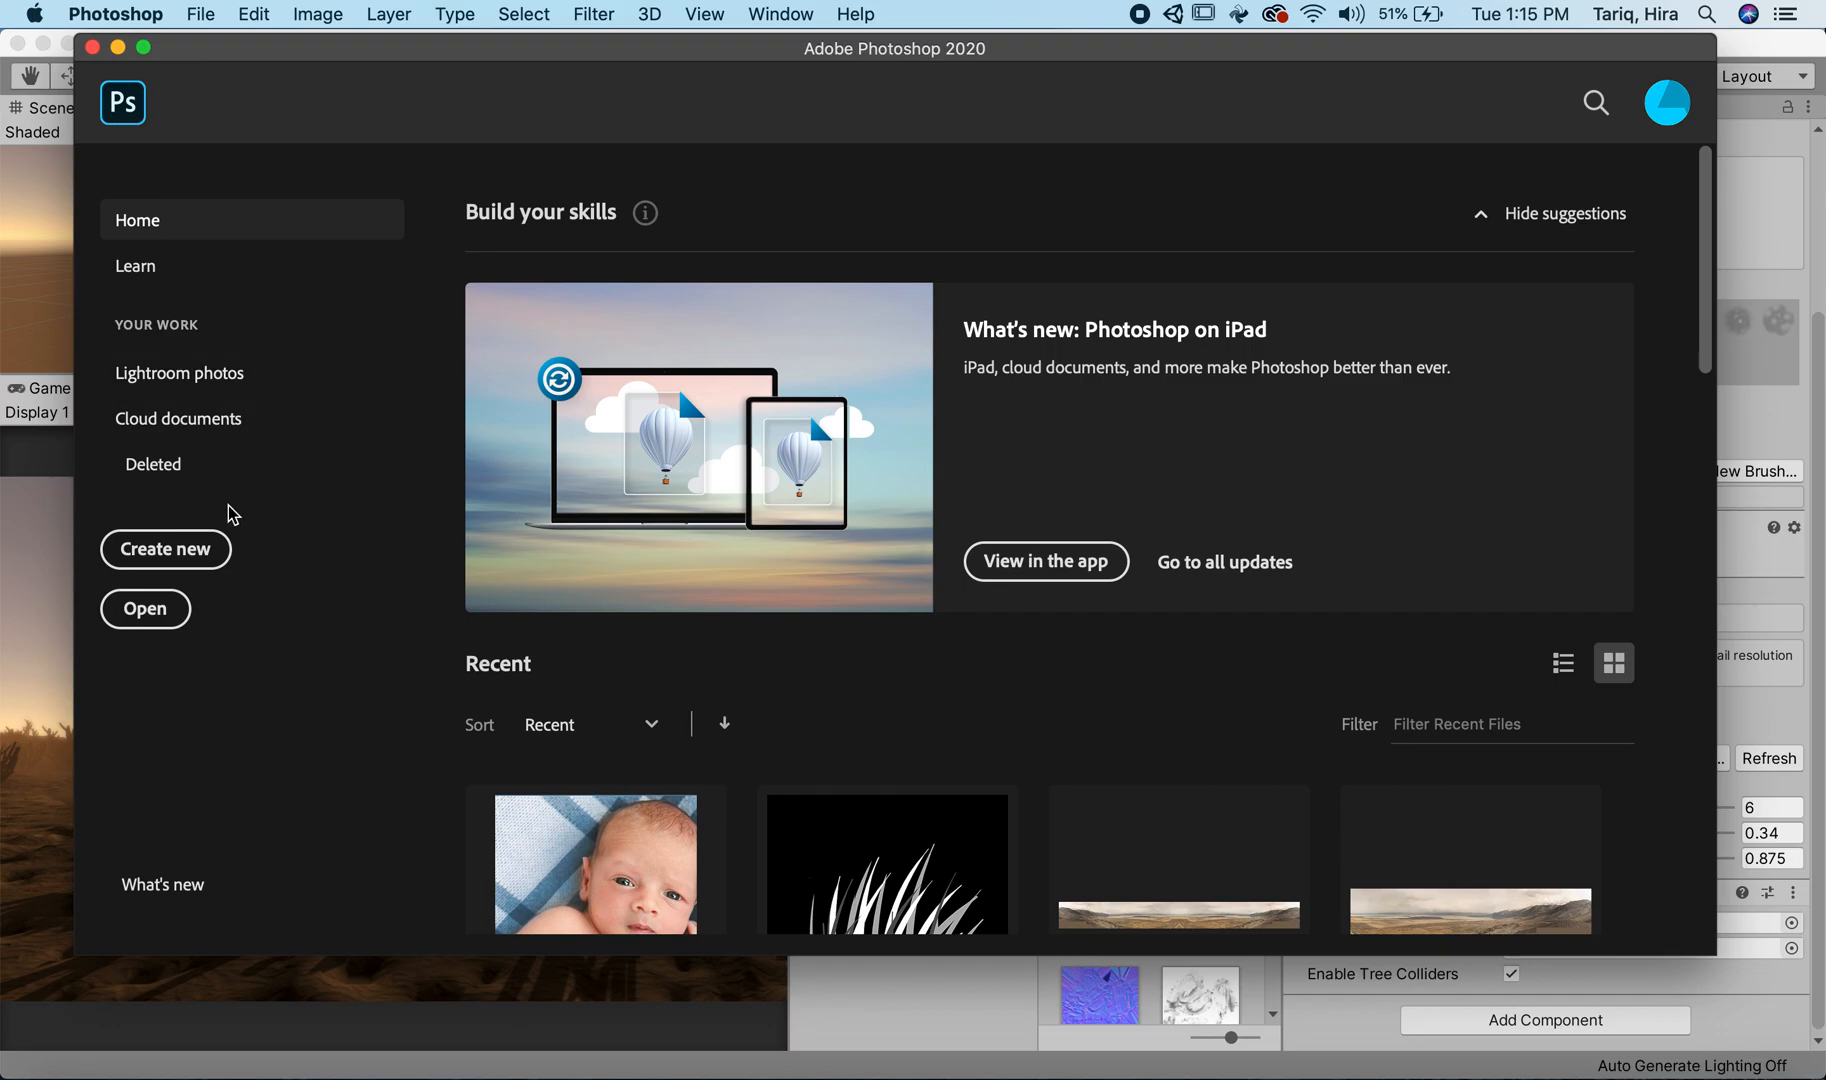
{"action": "left_click", "coordinate": [168, 556]}
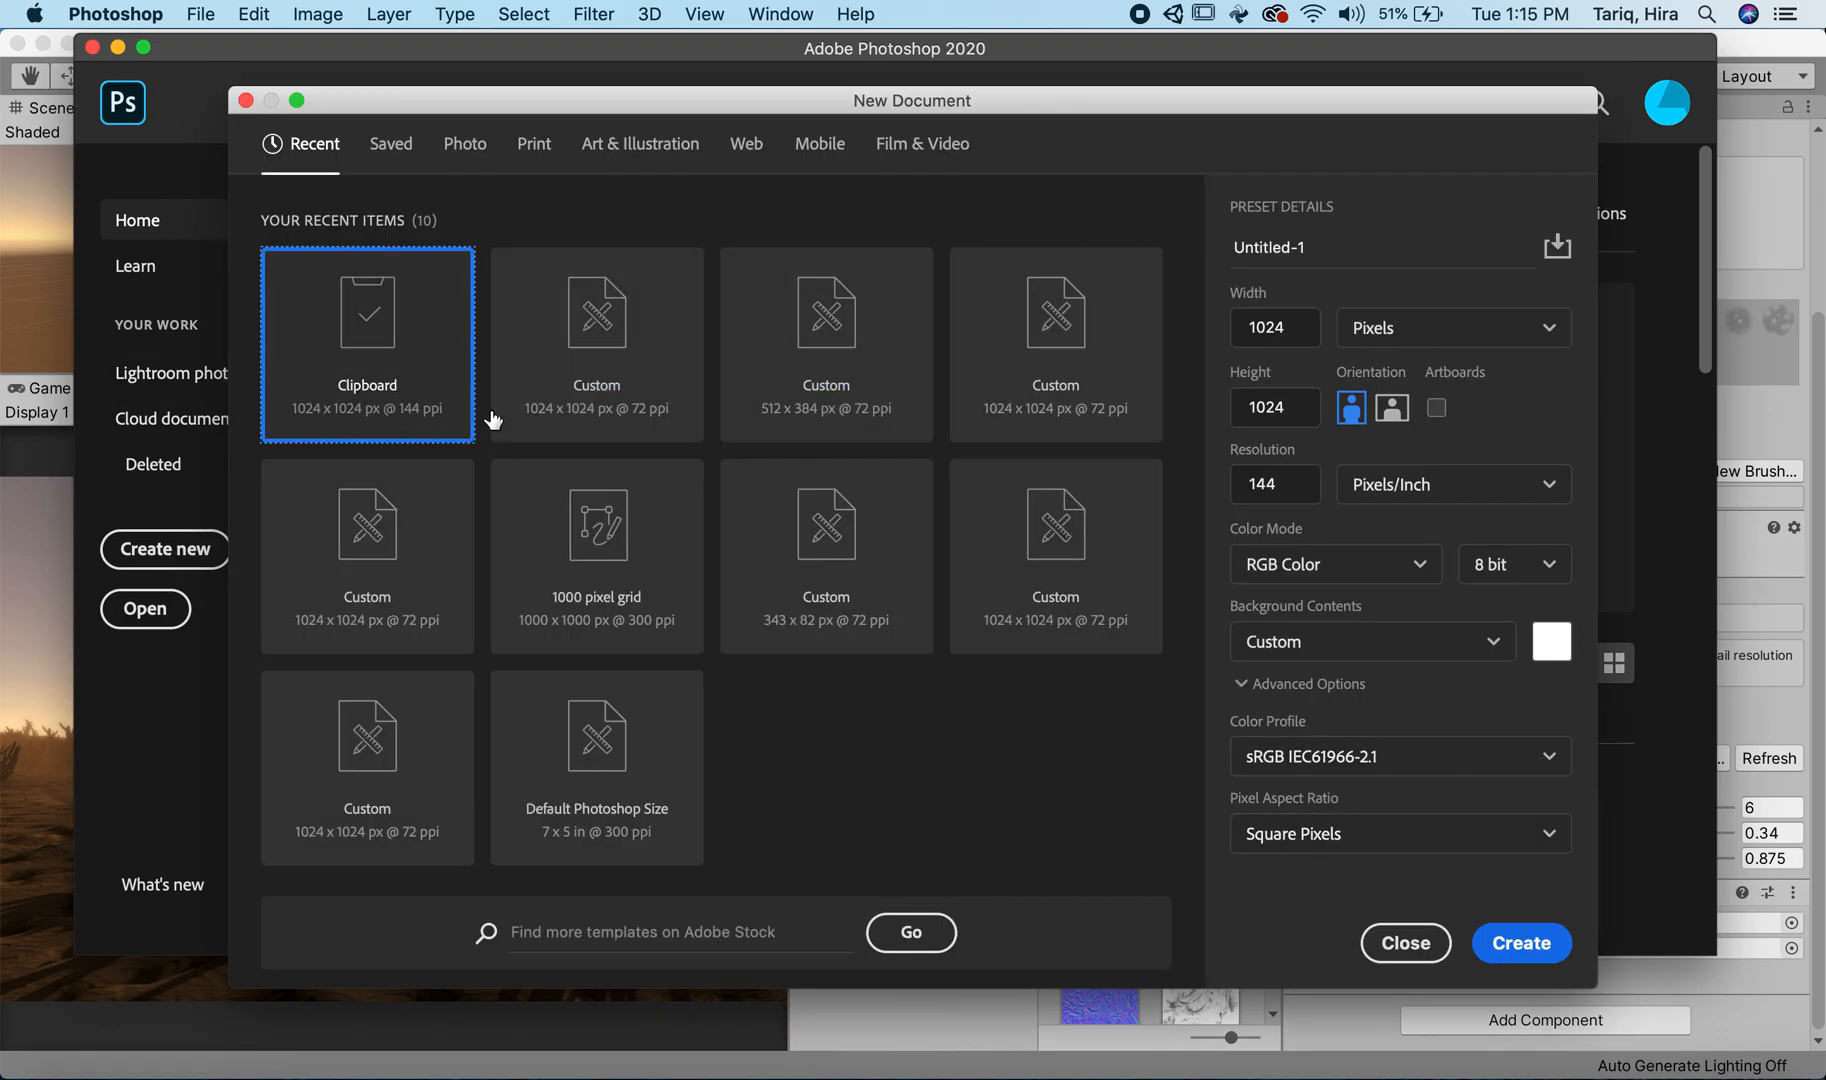
{"action": "left_click", "coordinate": [1521, 943]}
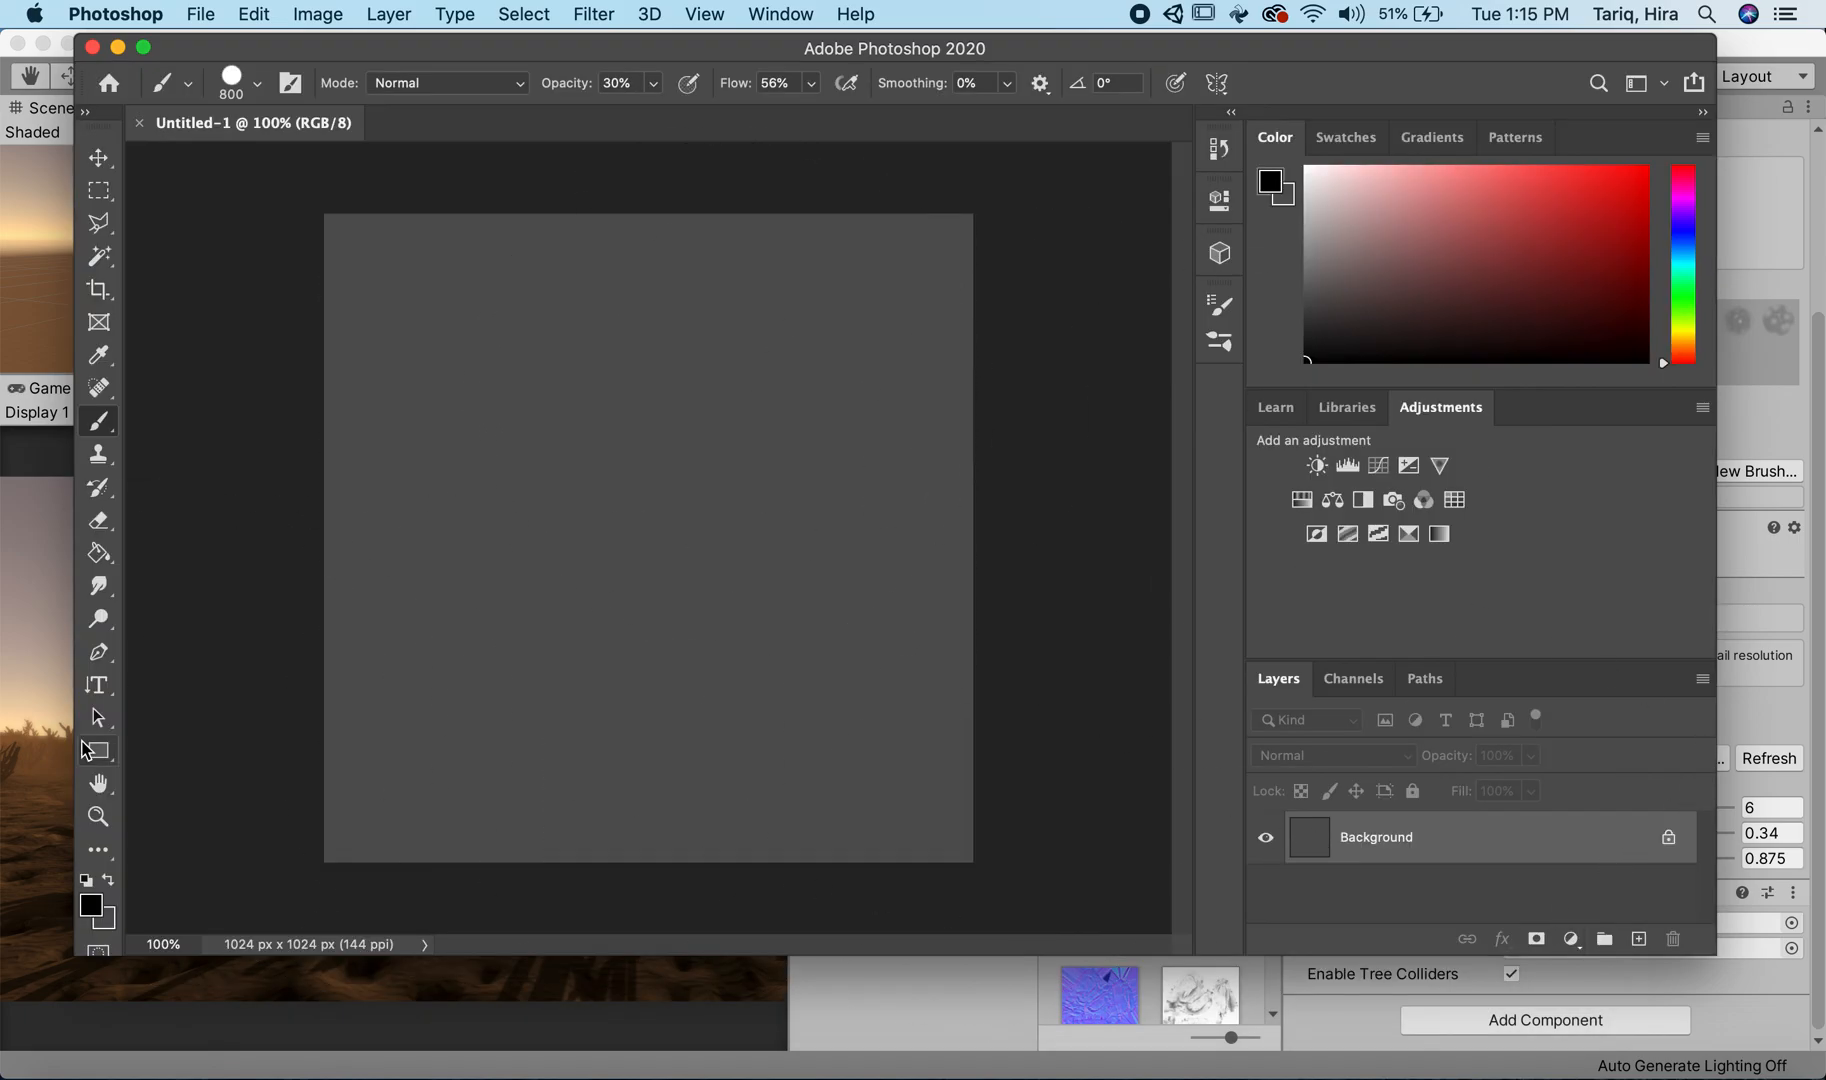
Step: Unlock the background layer, fill it with black using the Paint Bucket, and add a new empty layer above it
{"action": "left_click", "coordinate": [1668, 840]}
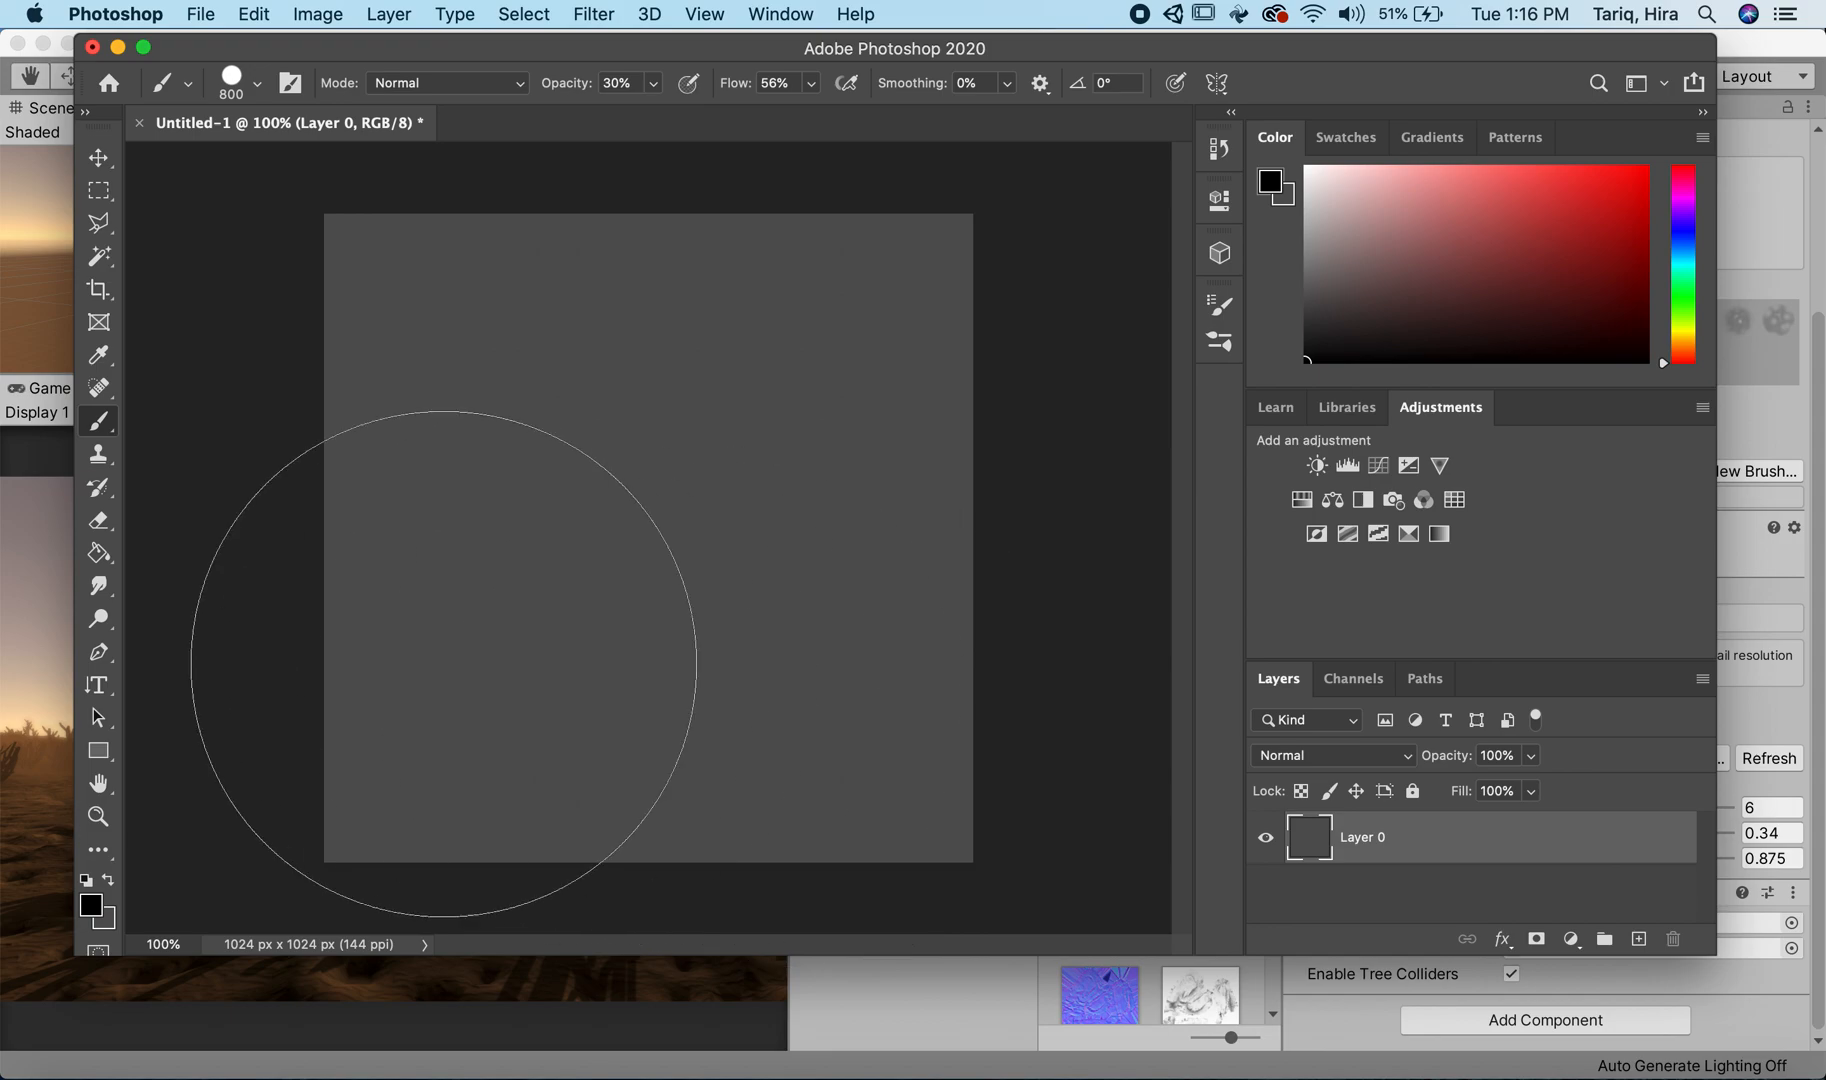
{"action": "key", "text": "g"}
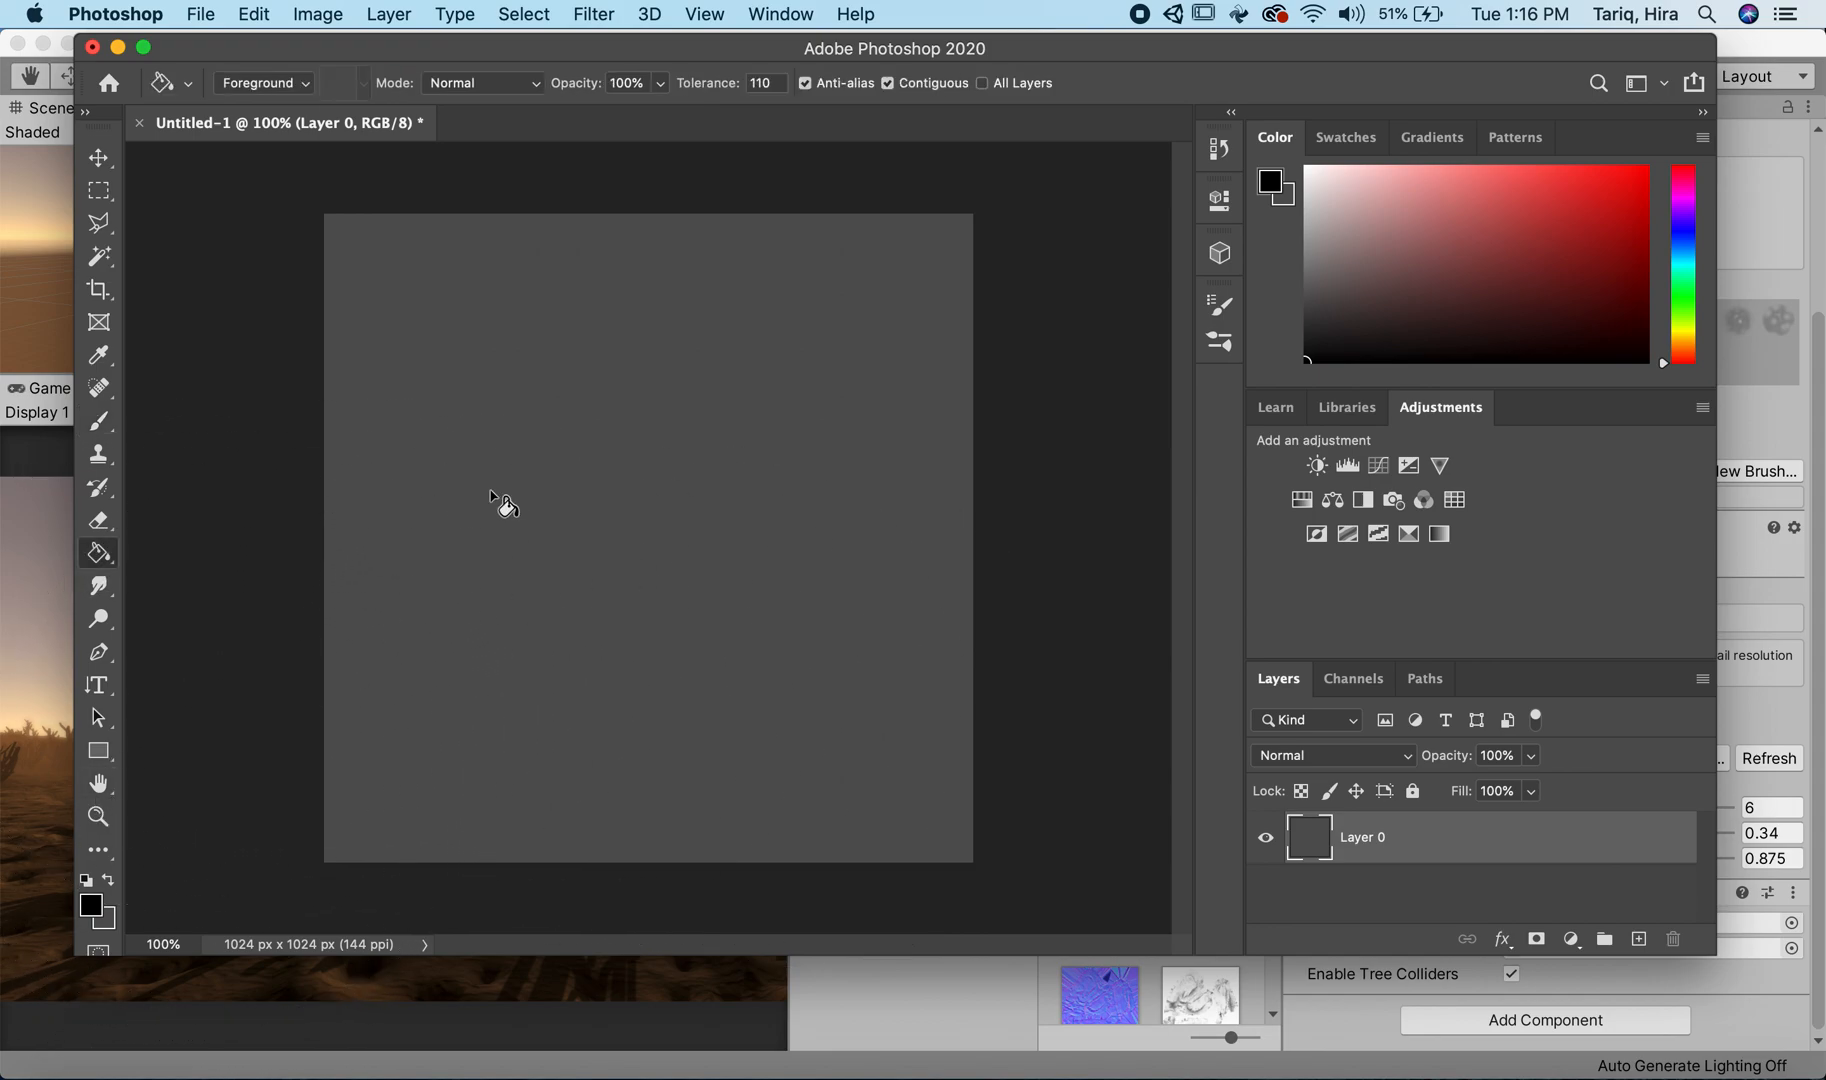
{"action": "left_click", "coordinate": [541, 472]}
{"action": "left_click", "coordinate": [1640, 940]}
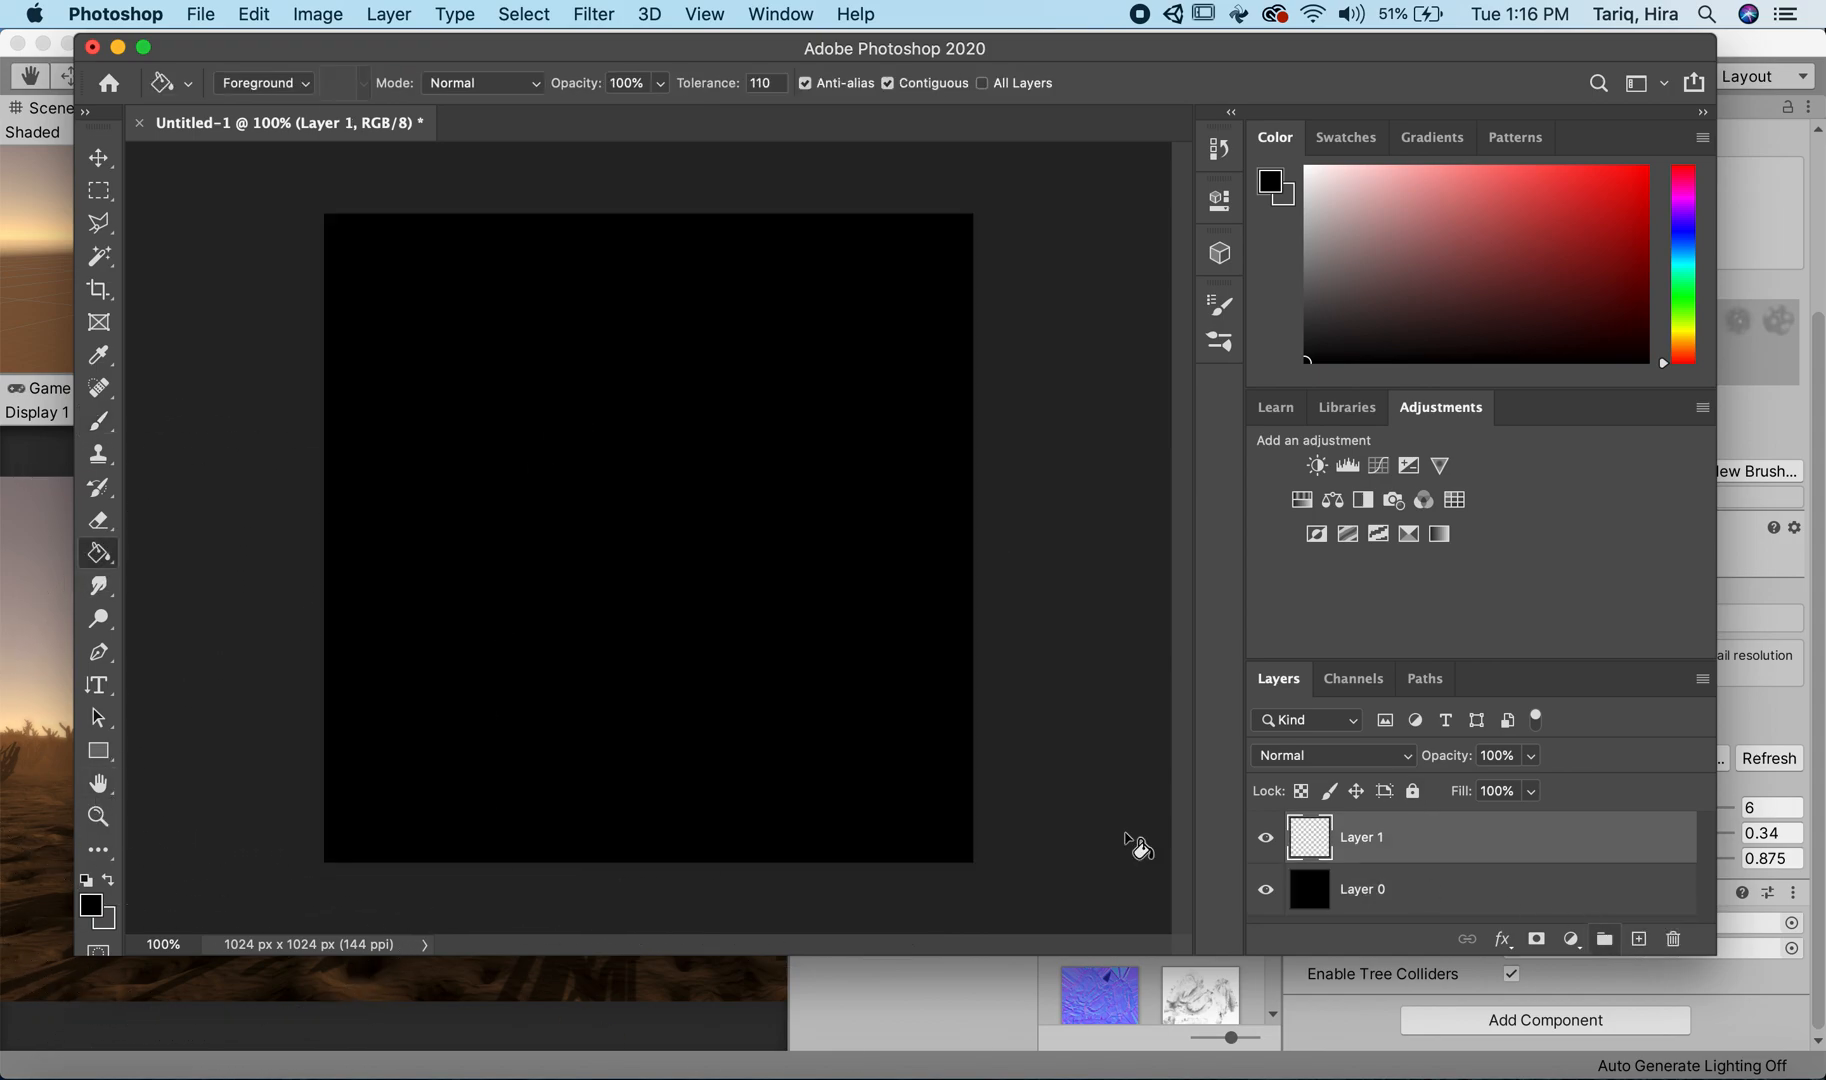
Step: Choose the Hard Round brush for the Brush tool and bring up its detailed brush settings
{"action": "key", "text": "b"}
{"action": "right_click", "coordinate": [627, 386]}
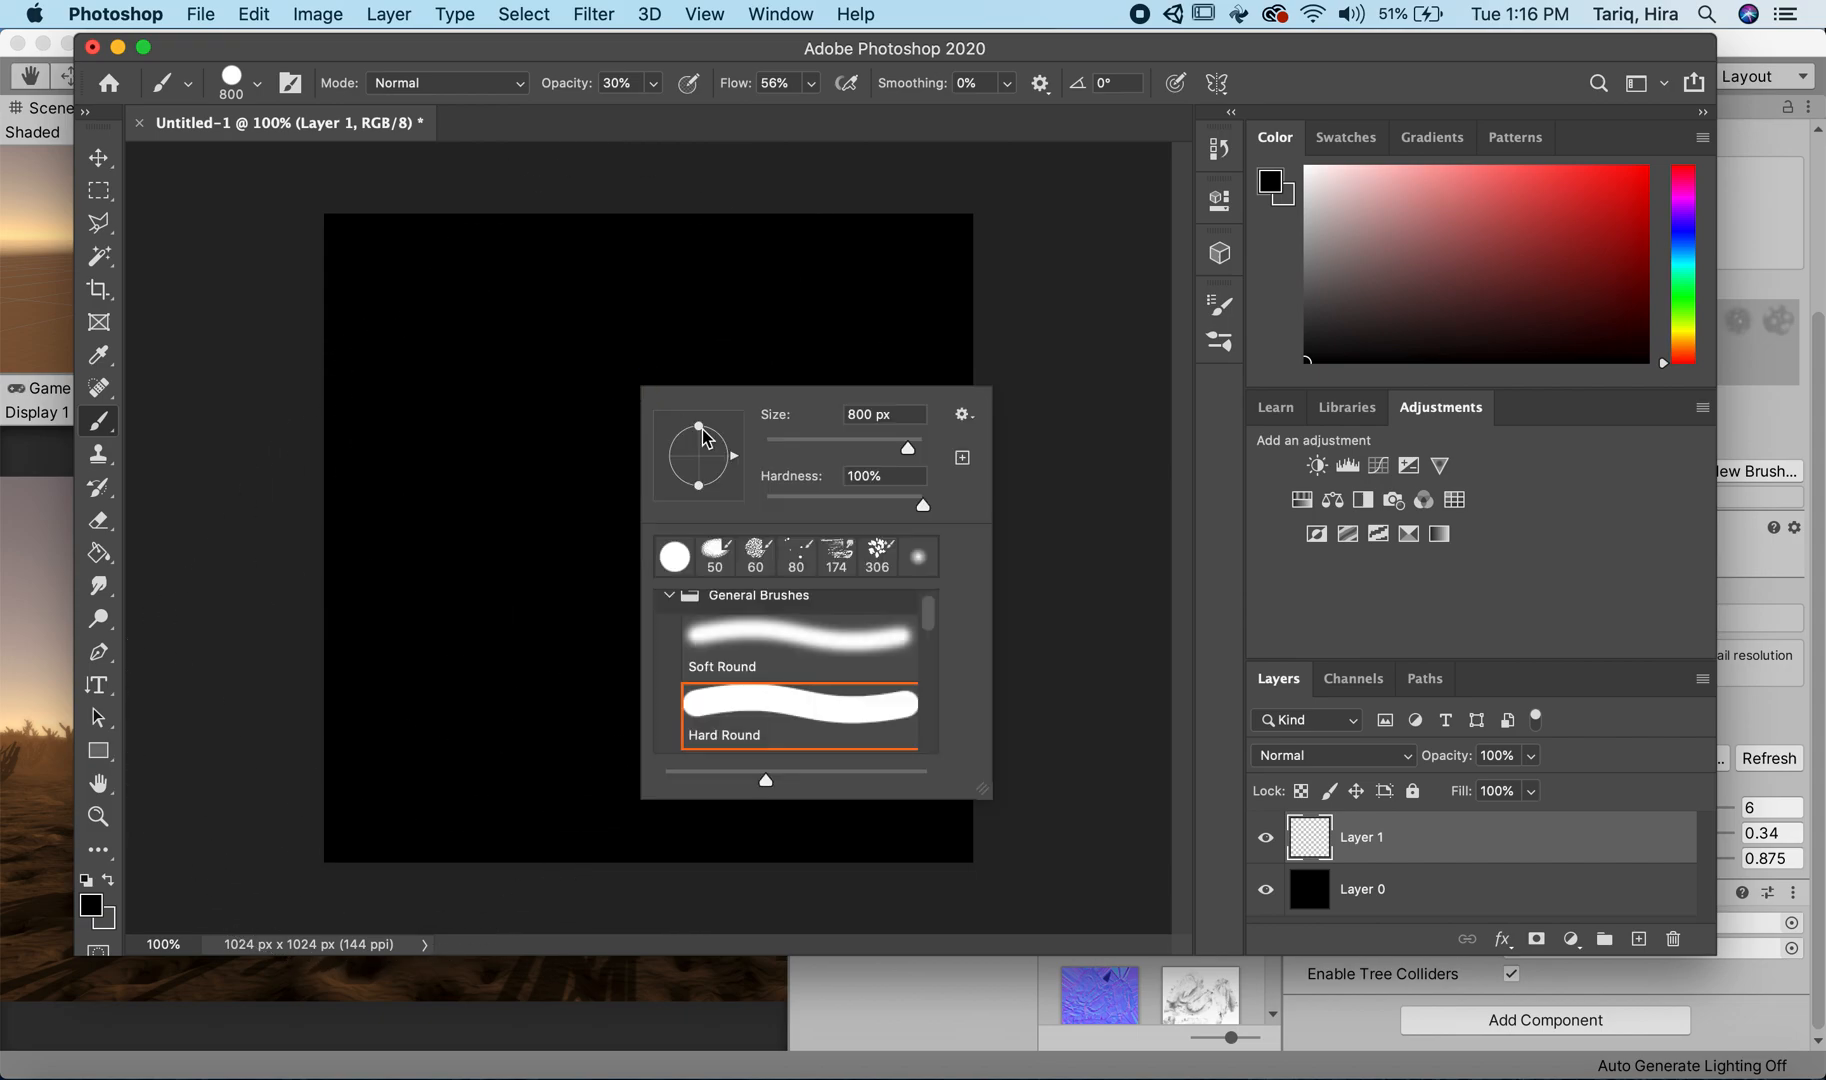
{"action": "left_click", "coordinate": [805, 706]}
{"action": "left_click", "coordinate": [1224, 343]}
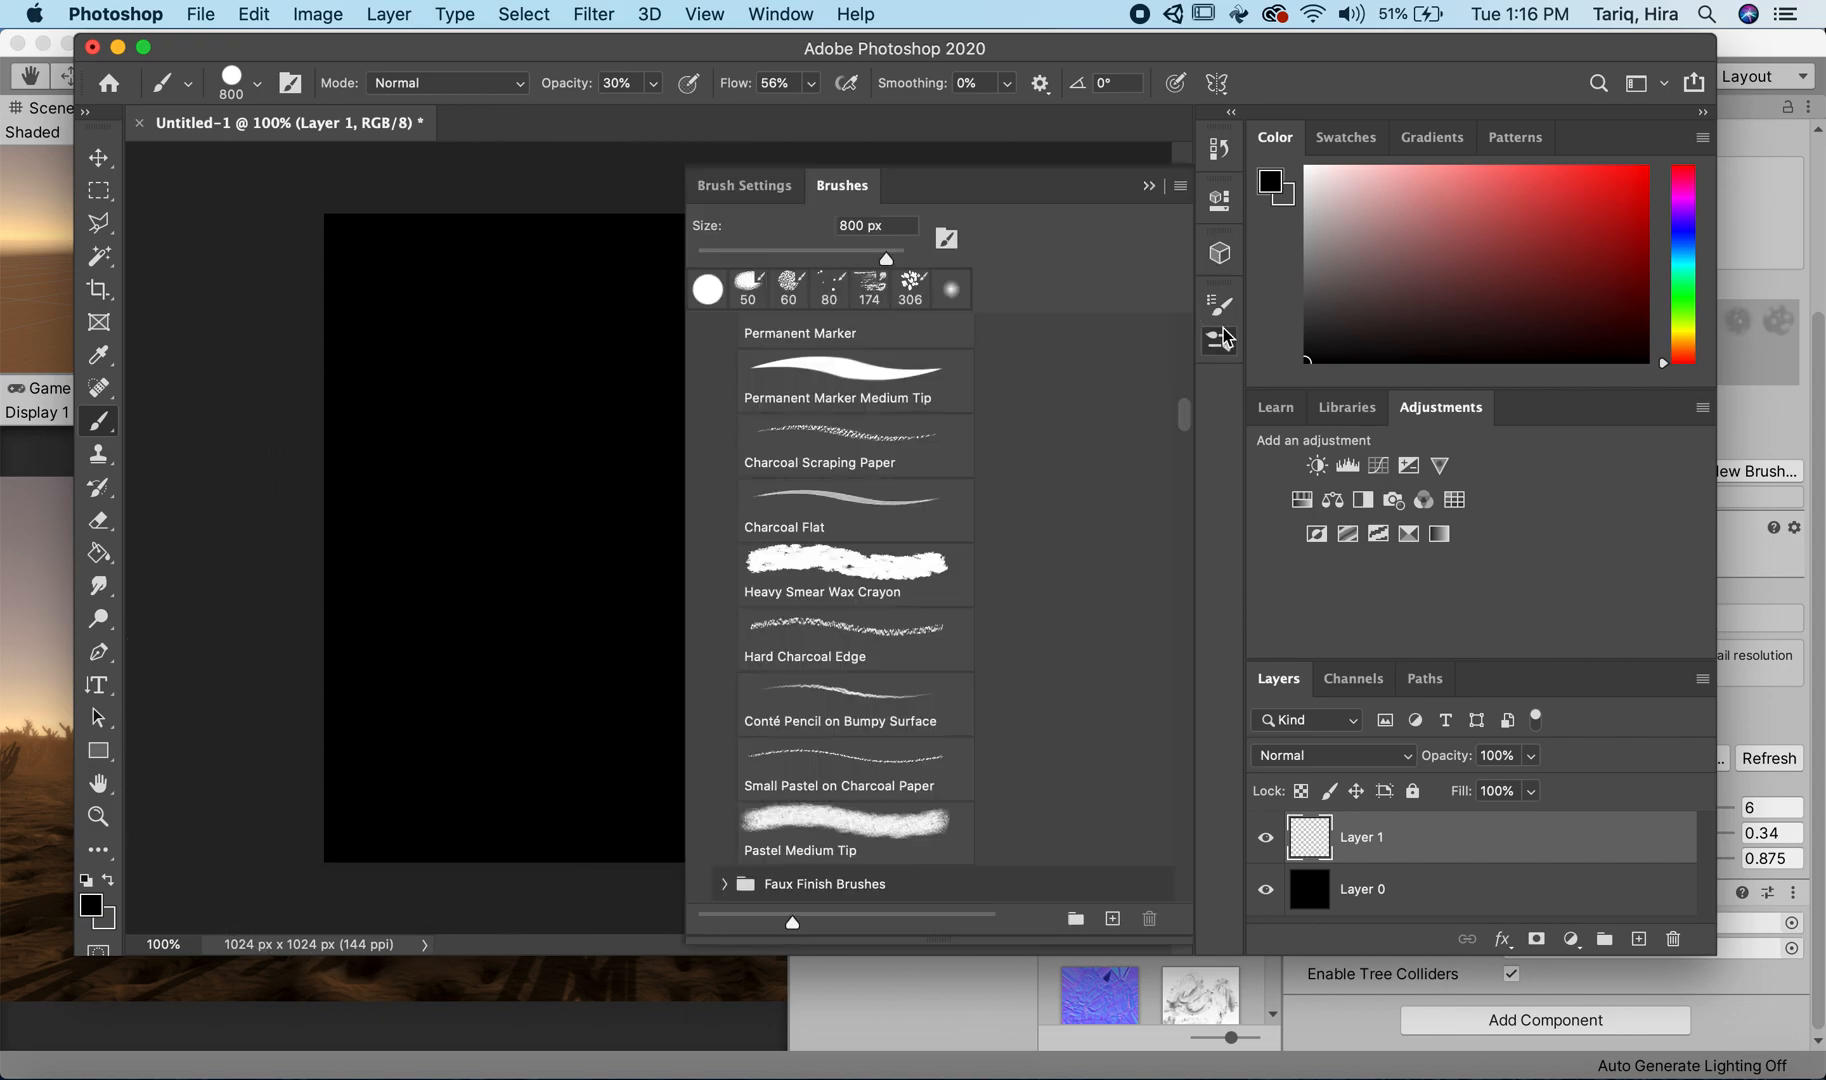
{"action": "left_click", "coordinate": [740, 184]}
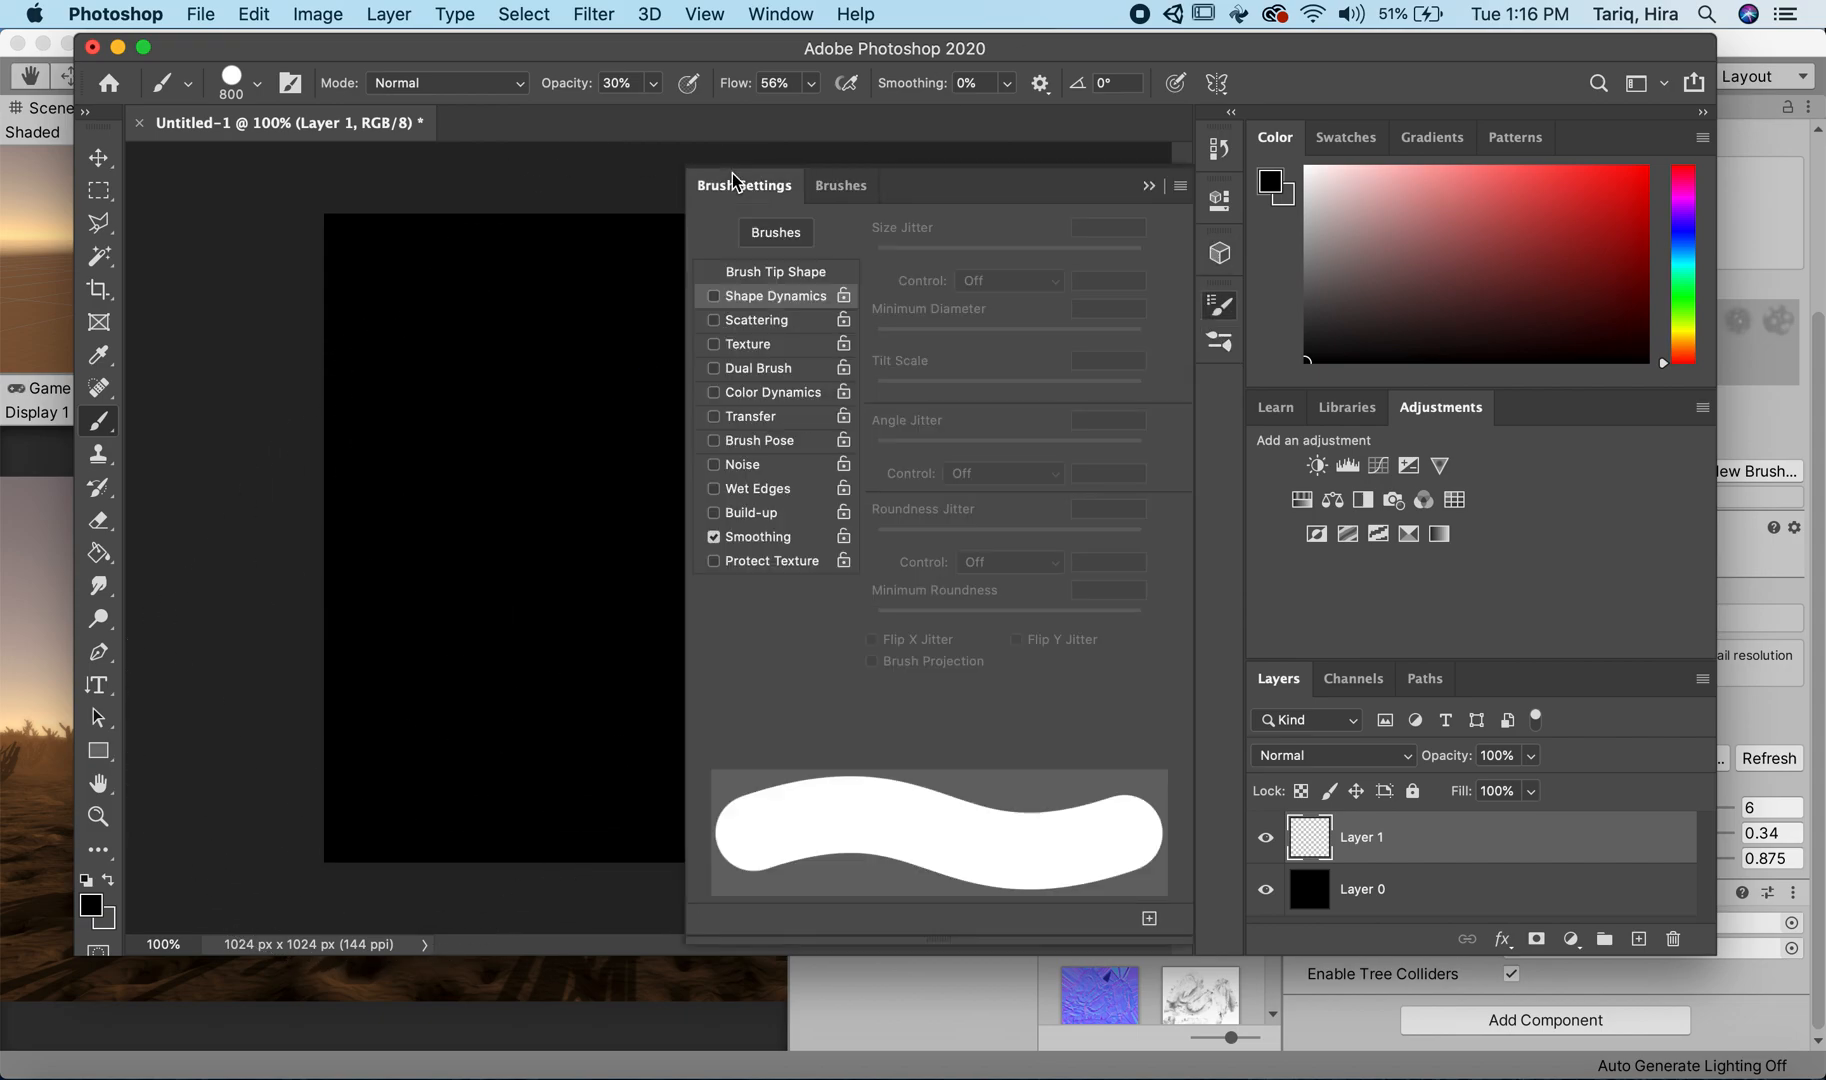
Step: Enable Shape Dynamics for the brush and set the Size Jitter control to Fade
{"action": "left_click", "coordinate": [713, 296]}
{"action": "left_click", "coordinate": [1008, 281]}
{"action": "left_click", "coordinate": [1010, 318]}
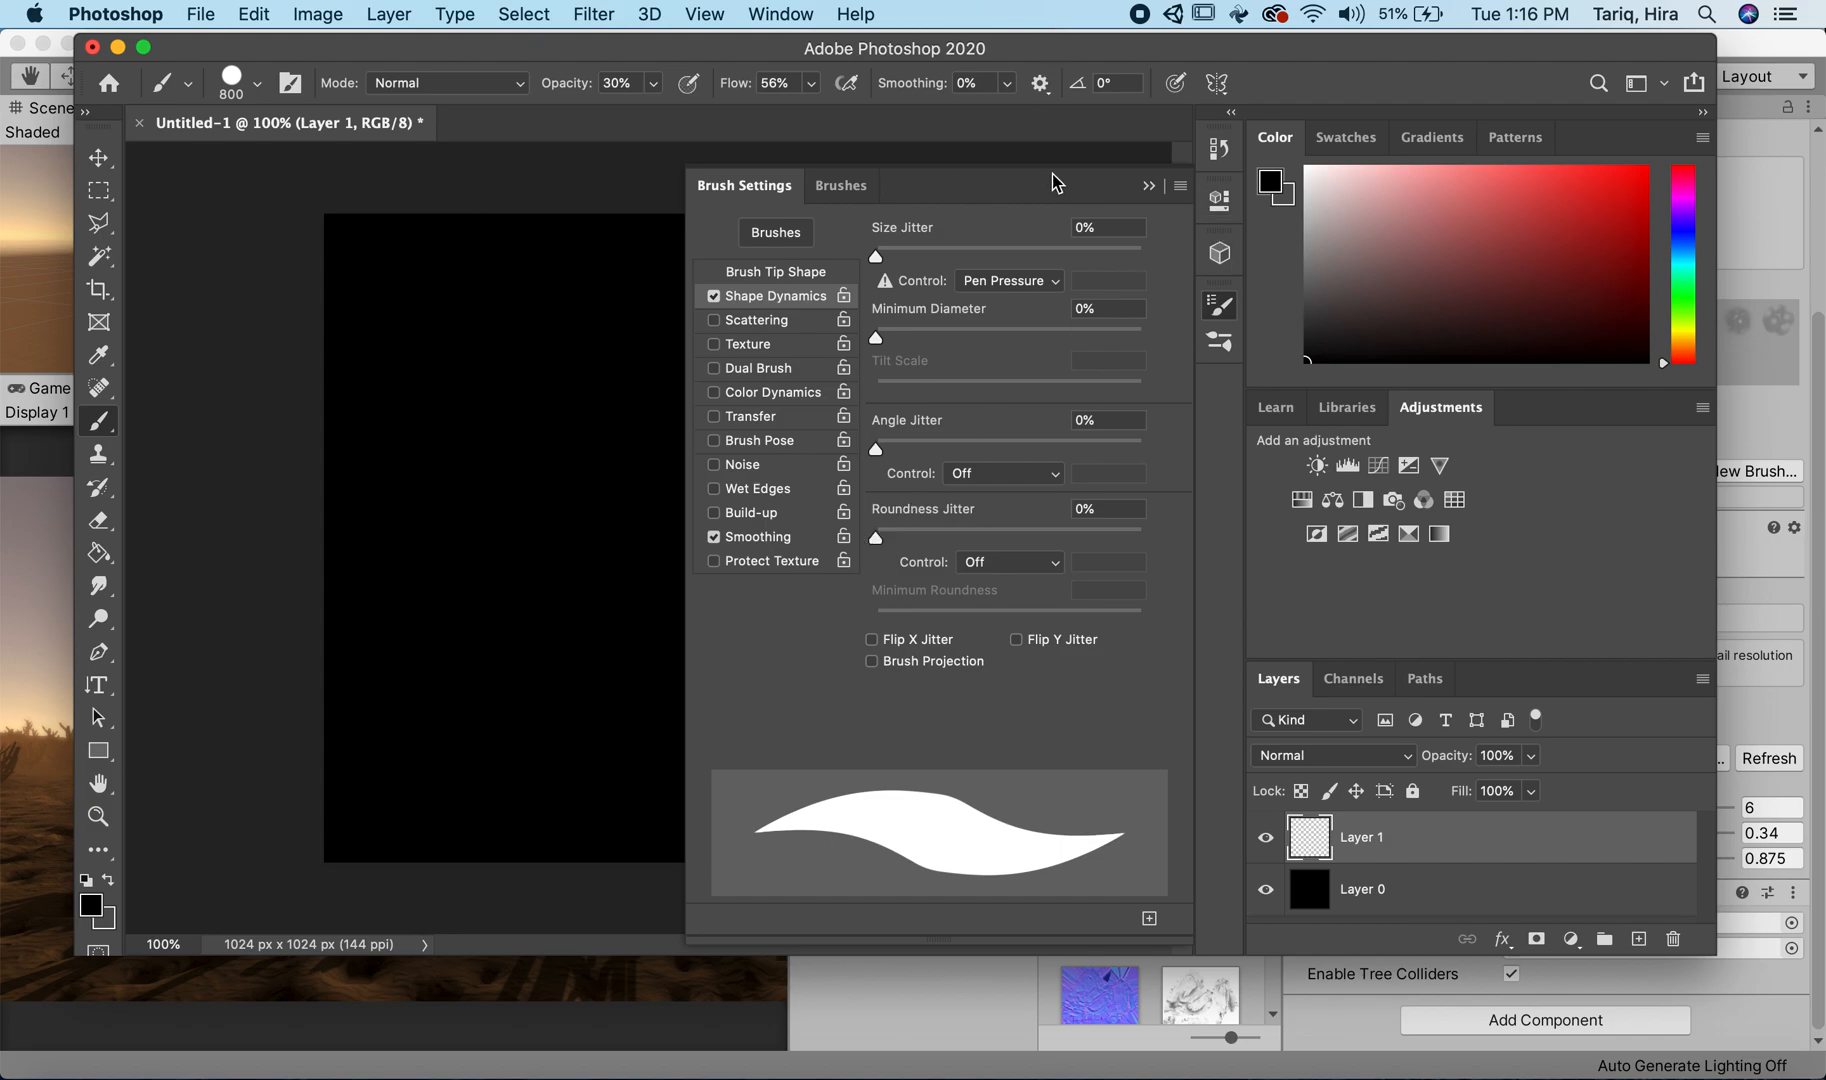
{"action": "left_click", "coordinate": [1032, 282]}
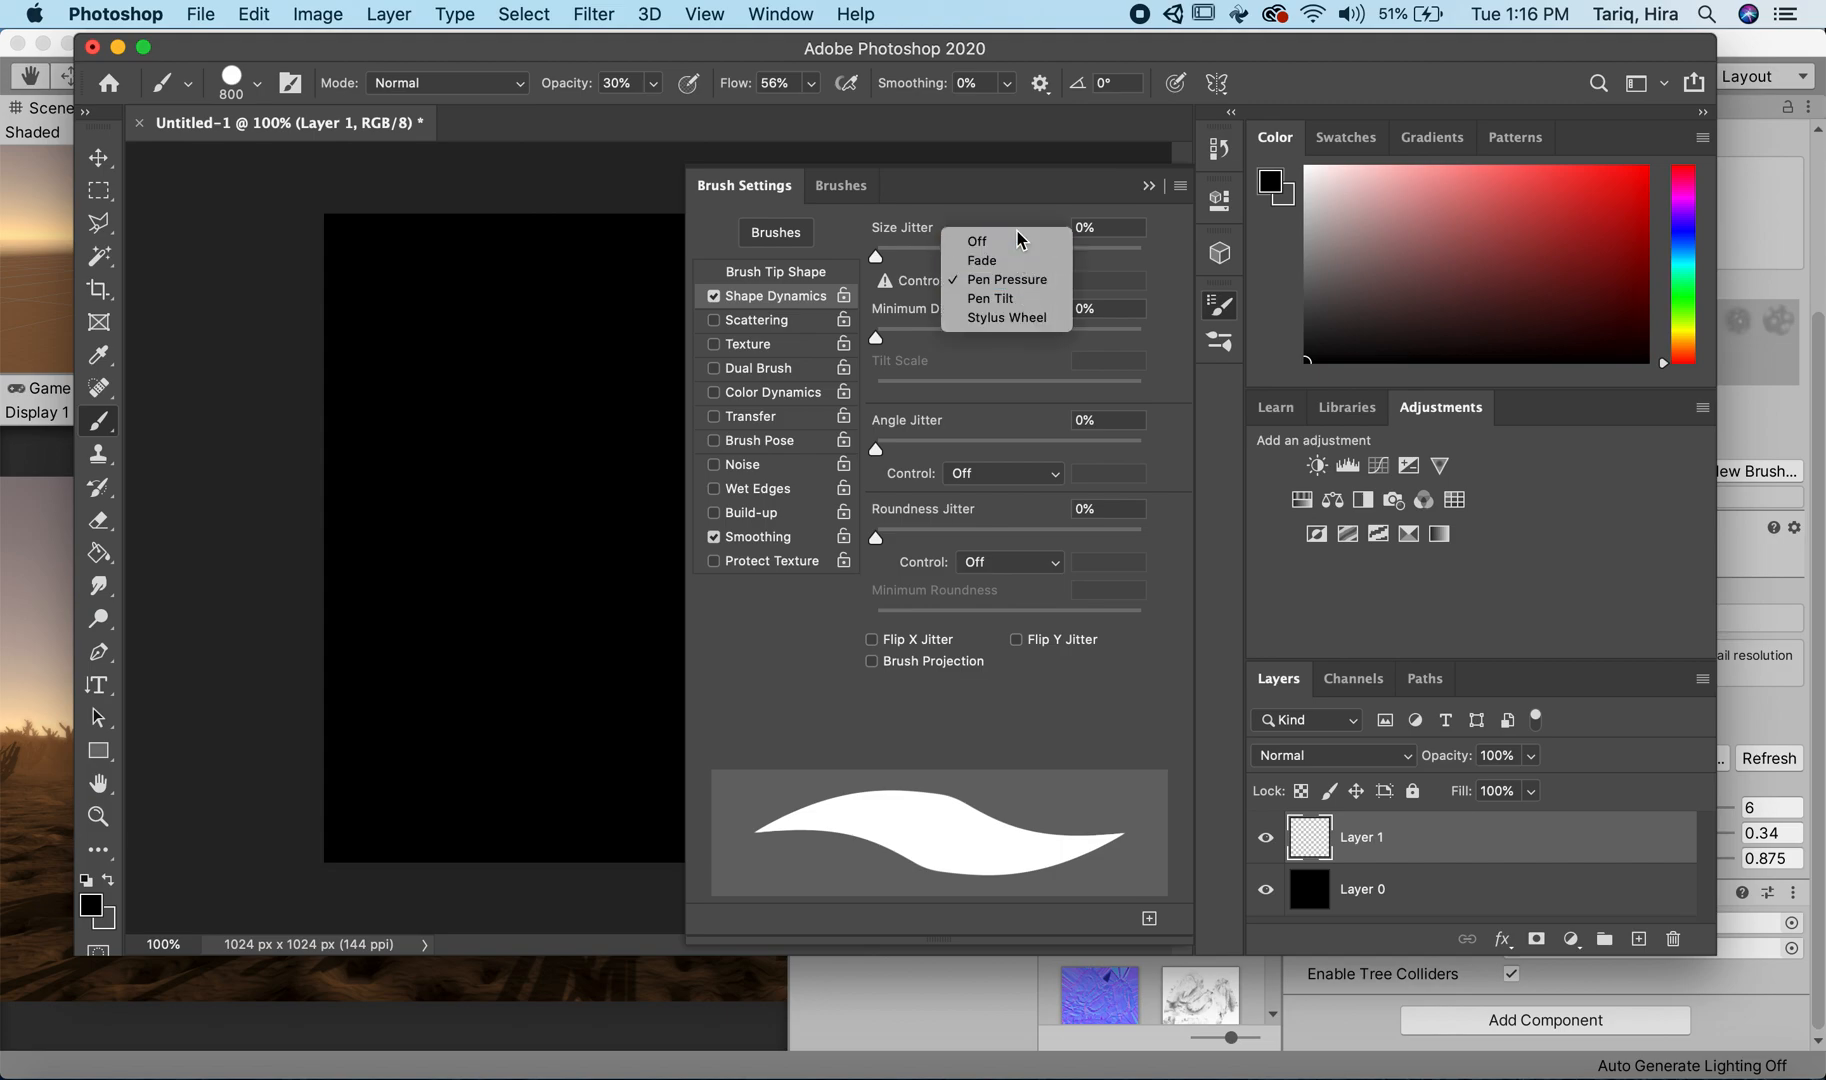
{"action": "left_click", "coordinate": [982, 260]}
{"action": "left_click", "coordinate": [1148, 185]}
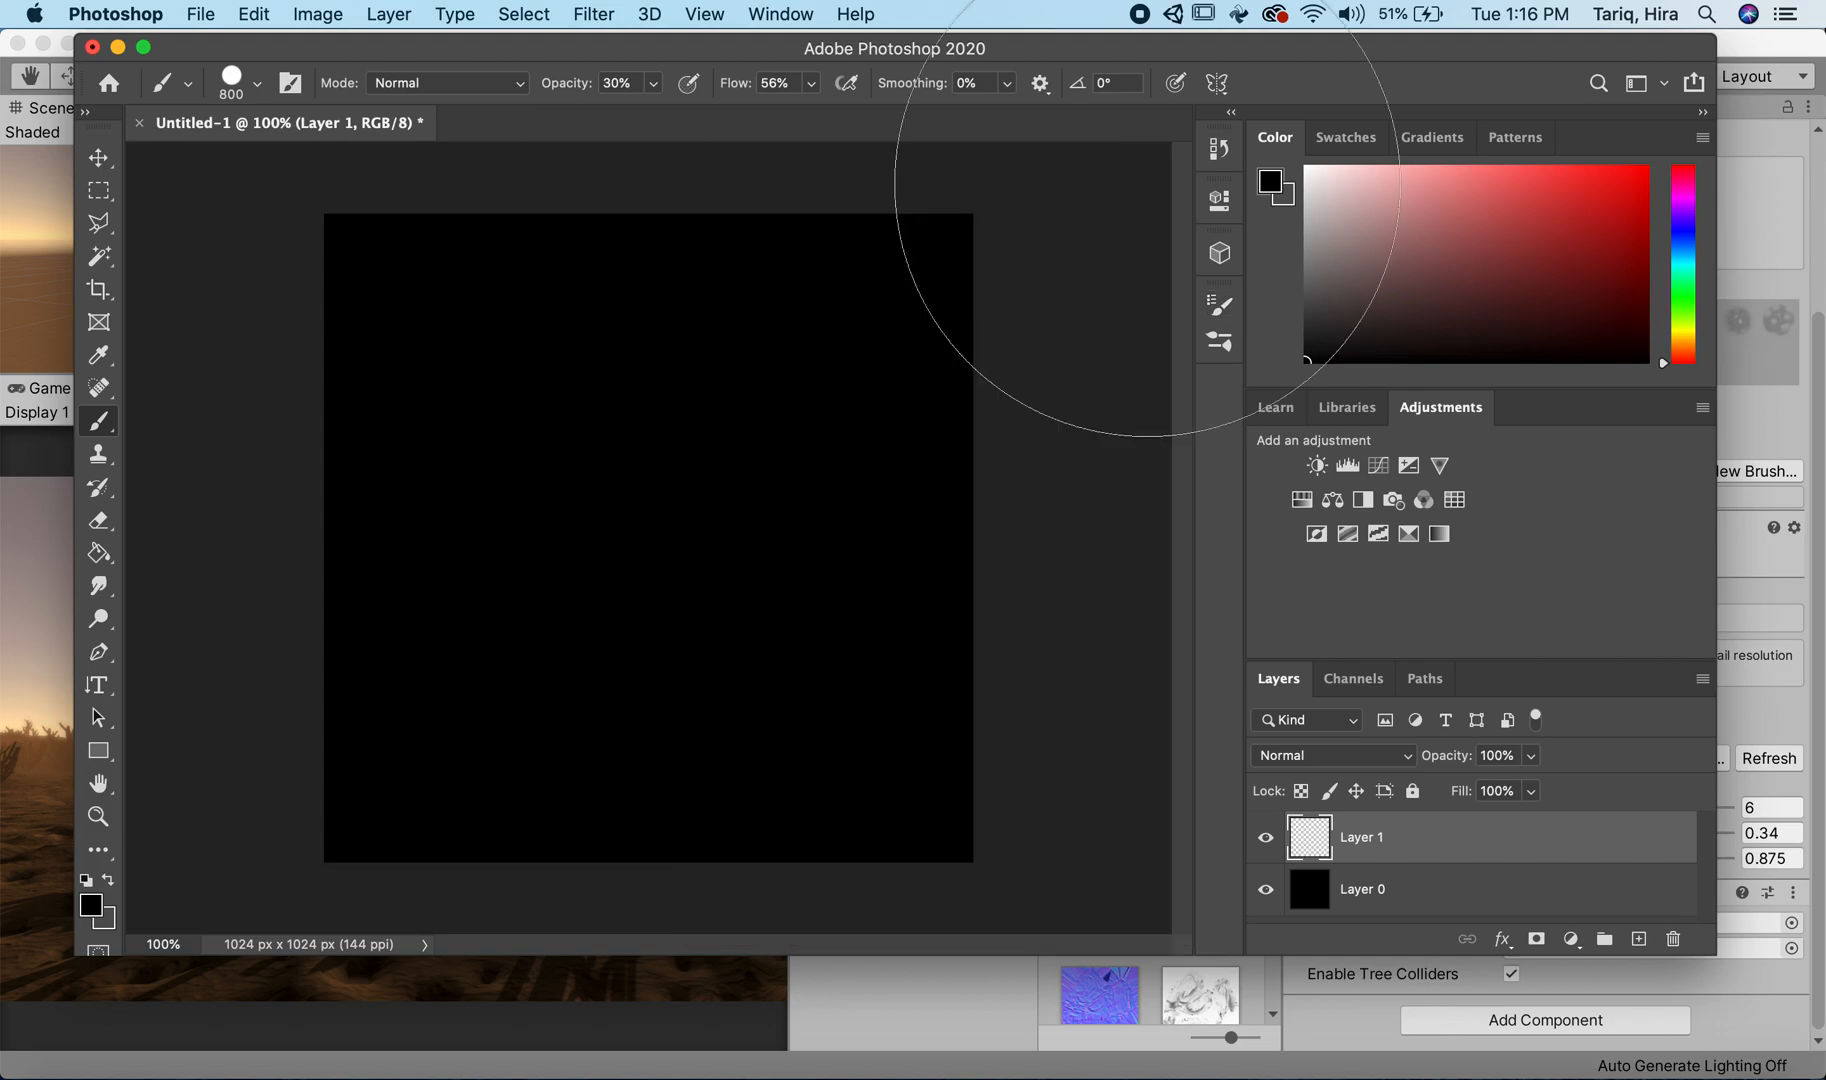
Step: Reduce the brush size to 125 px
{"action": "key", "text": "bracketleft"}
{"action": "key", "text": "bracketleft"}
{"action": "key", "text": "bracketleft"}
{"action": "key", "text": "bracketleft"}
{"action": "key", "text": "bracketleft"}
{"action": "key", "text": "bracketleft"}
{"action": "key", "text": "bracketleft"}
{"action": "key", "text": "bracketleft"}
{"action": "key", "text": "bracketleft"}
{"action": "key", "text": "bracketleft"}
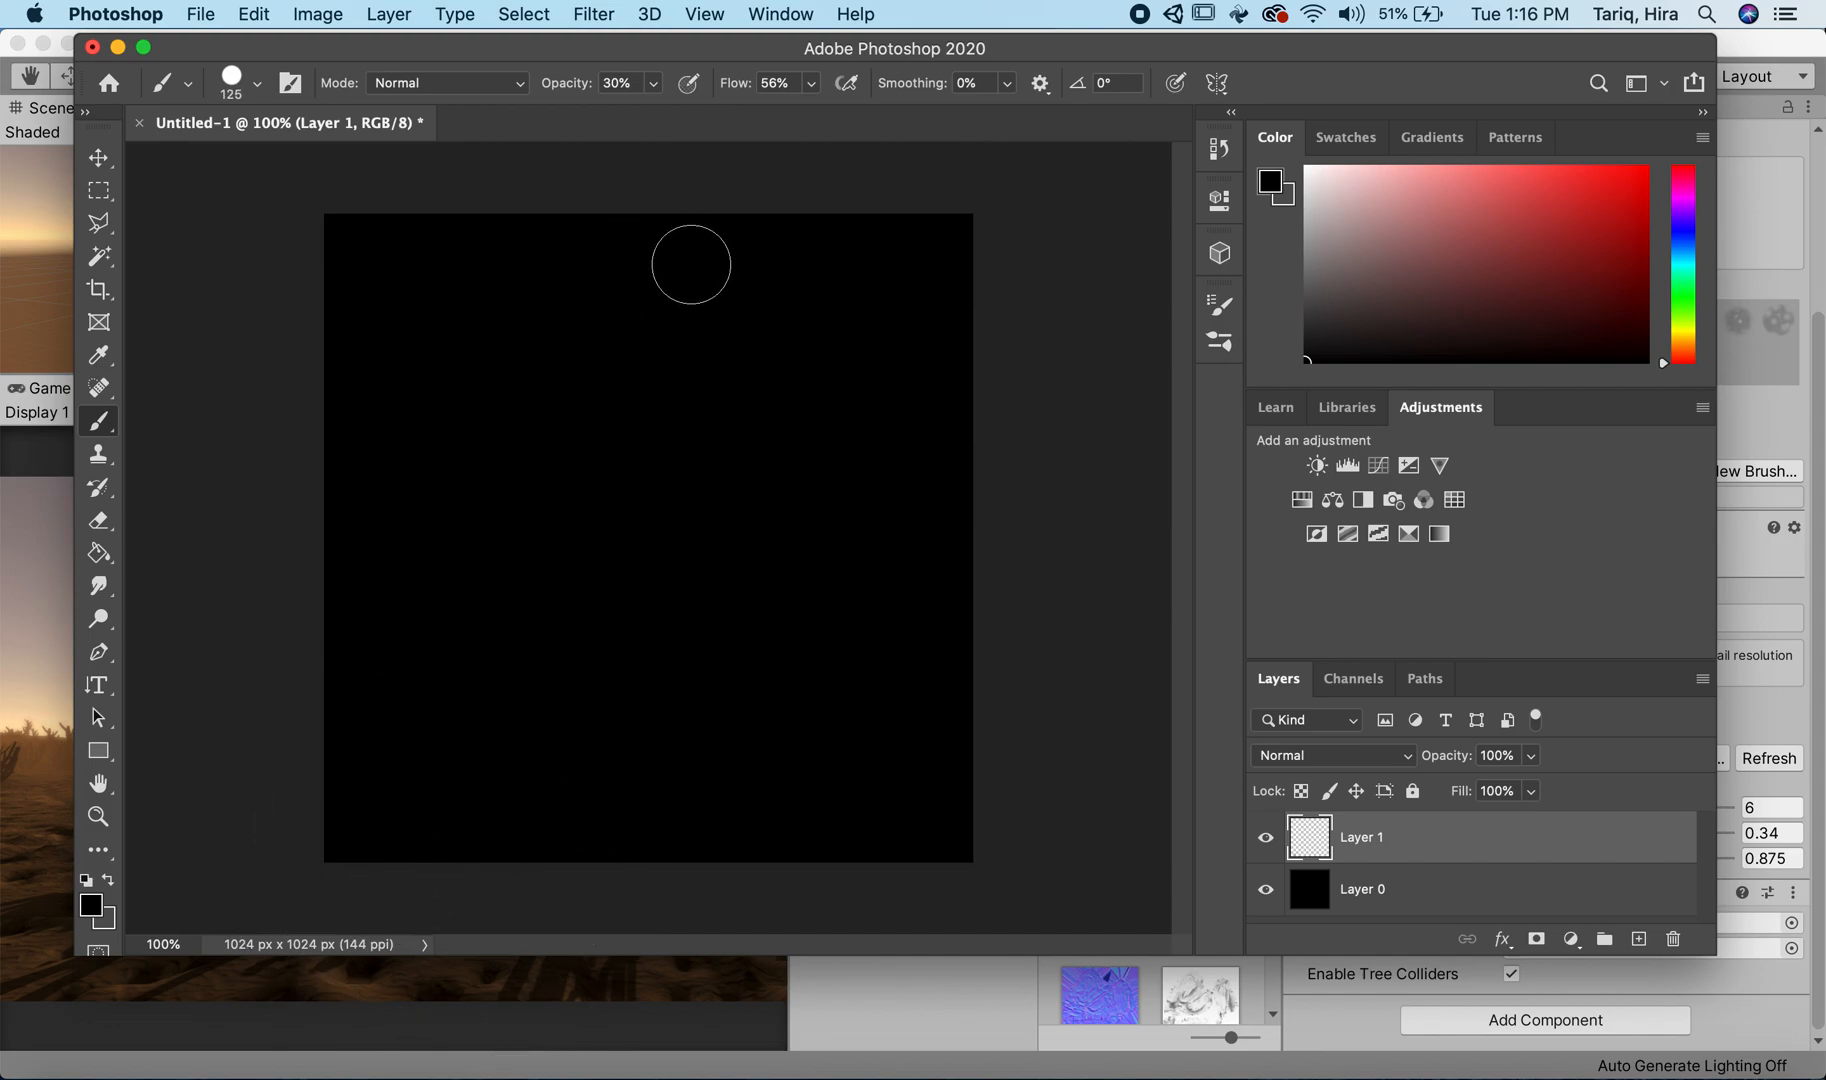
Step: Swap the foreground and background colors and set the foreground color to white (ffffff)
{"action": "key", "text": "x"}
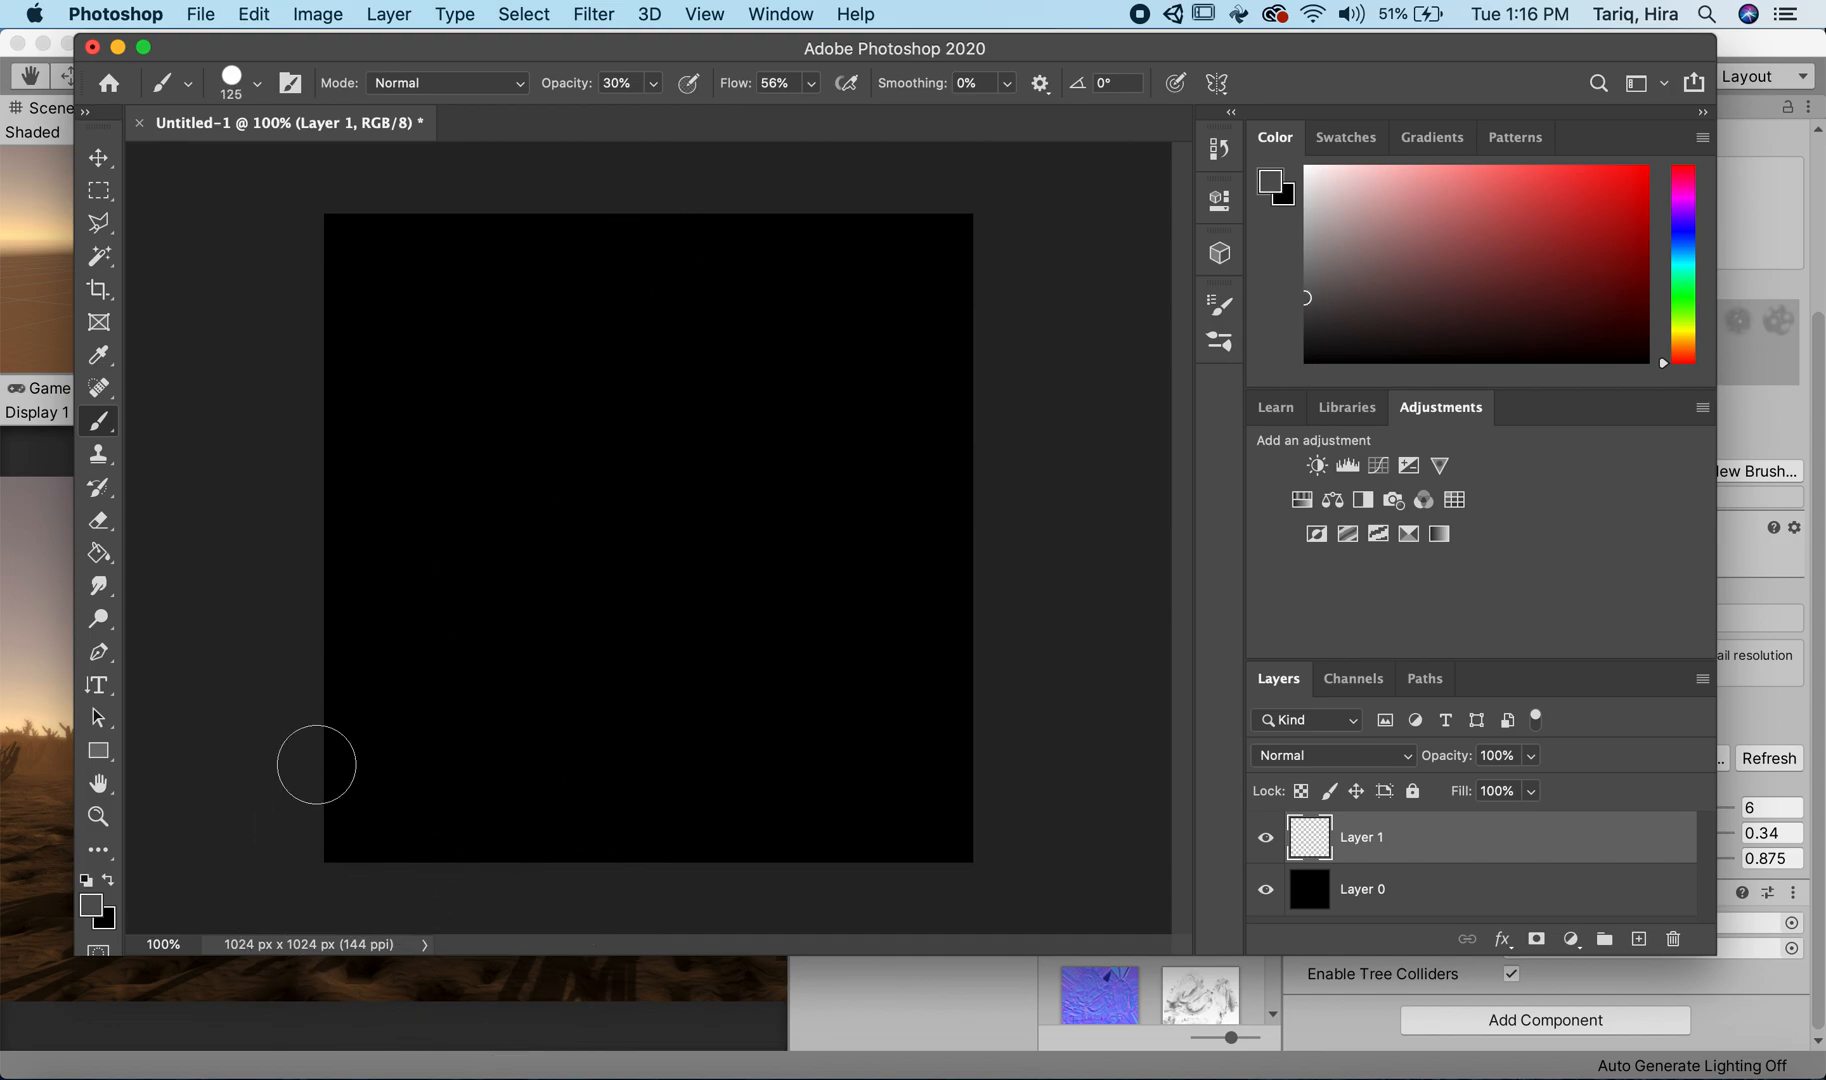
{"action": "left_click", "coordinate": [92, 905]}
{"action": "mouse_move", "coordinate": [695, 421]}
{"action": "left_mouse_down"}
{"action": "mouse_move", "coordinate": [556, 396]}
{"action": "mouse_move", "coordinate": [597, 368]}
{"action": "left_mouse_up"}
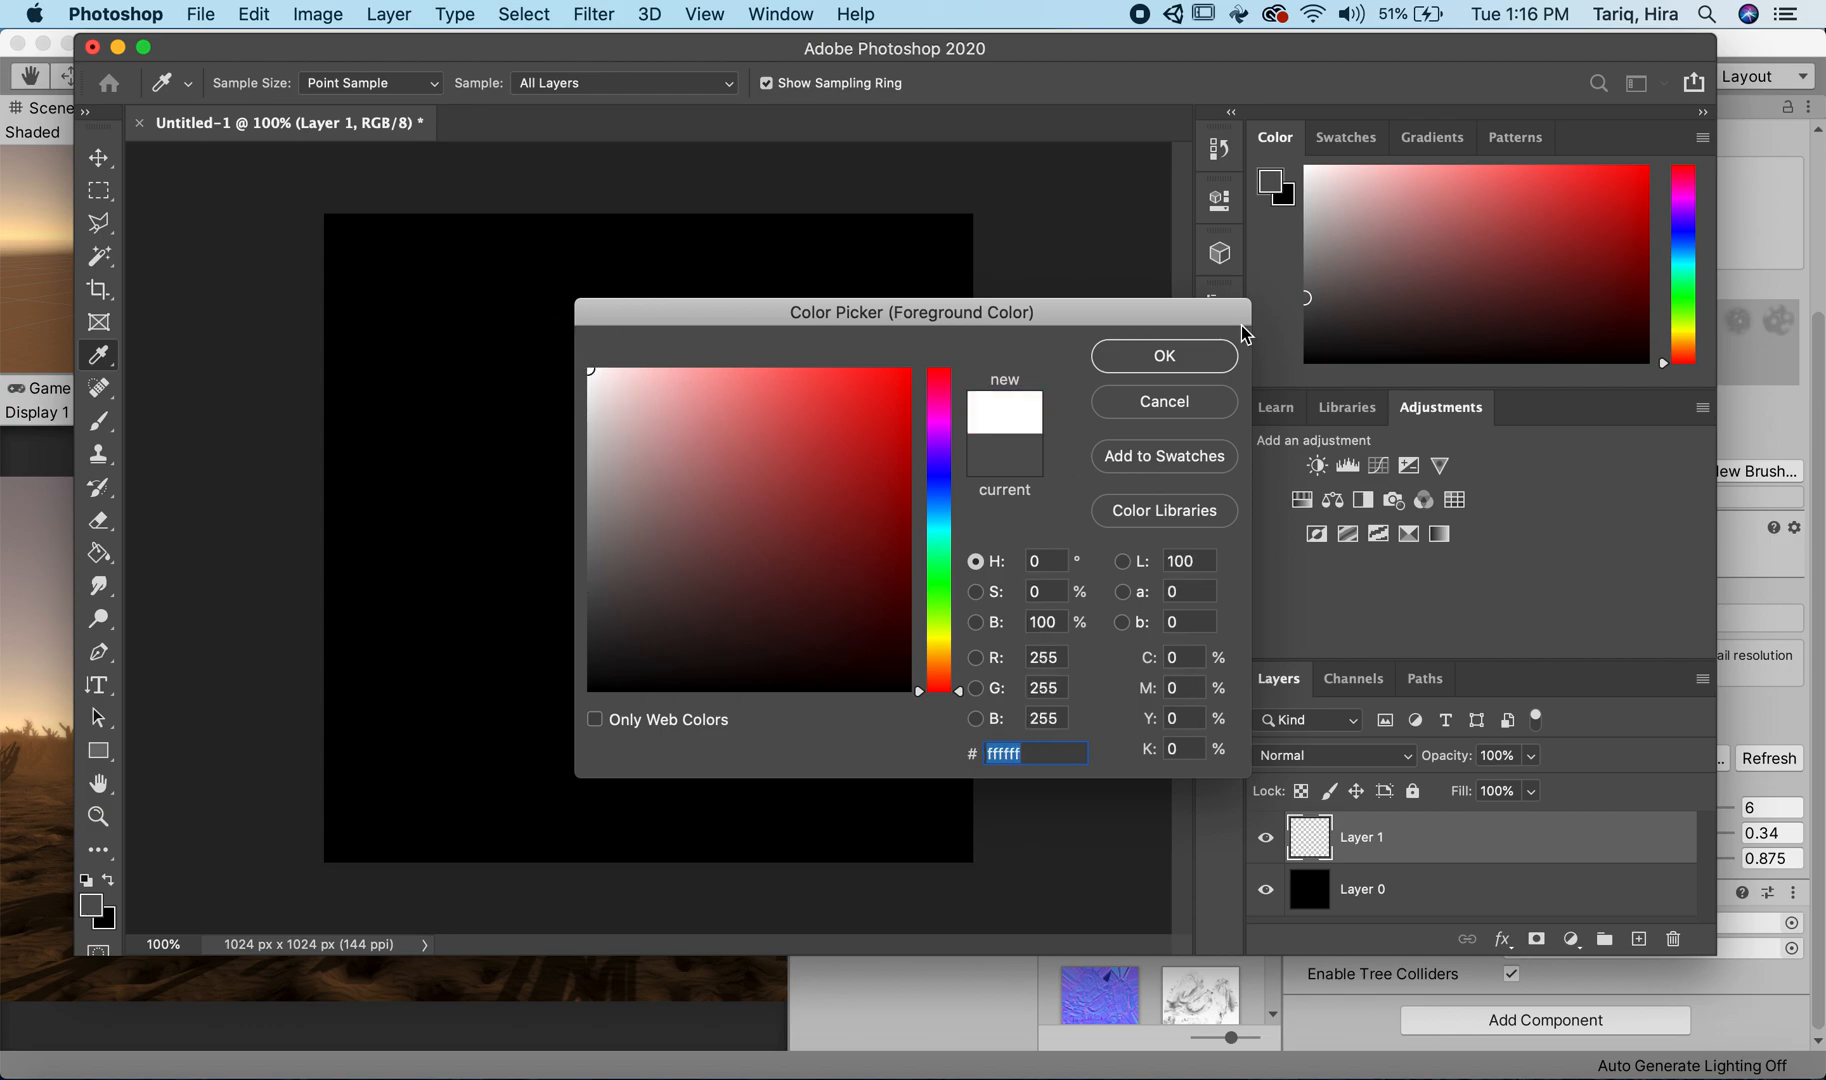
{"action": "left_click", "coordinate": [1160, 362]}
Step: Set the brush opacity to 100% and undo the test dabs made along the canvas's lower edge
{"action": "left_click", "coordinate": [398, 881]}
{"action": "key", "text": "super+z"}
{"action": "key", "text": "0"}
{"action": "left_click", "coordinate": [365, 880]}
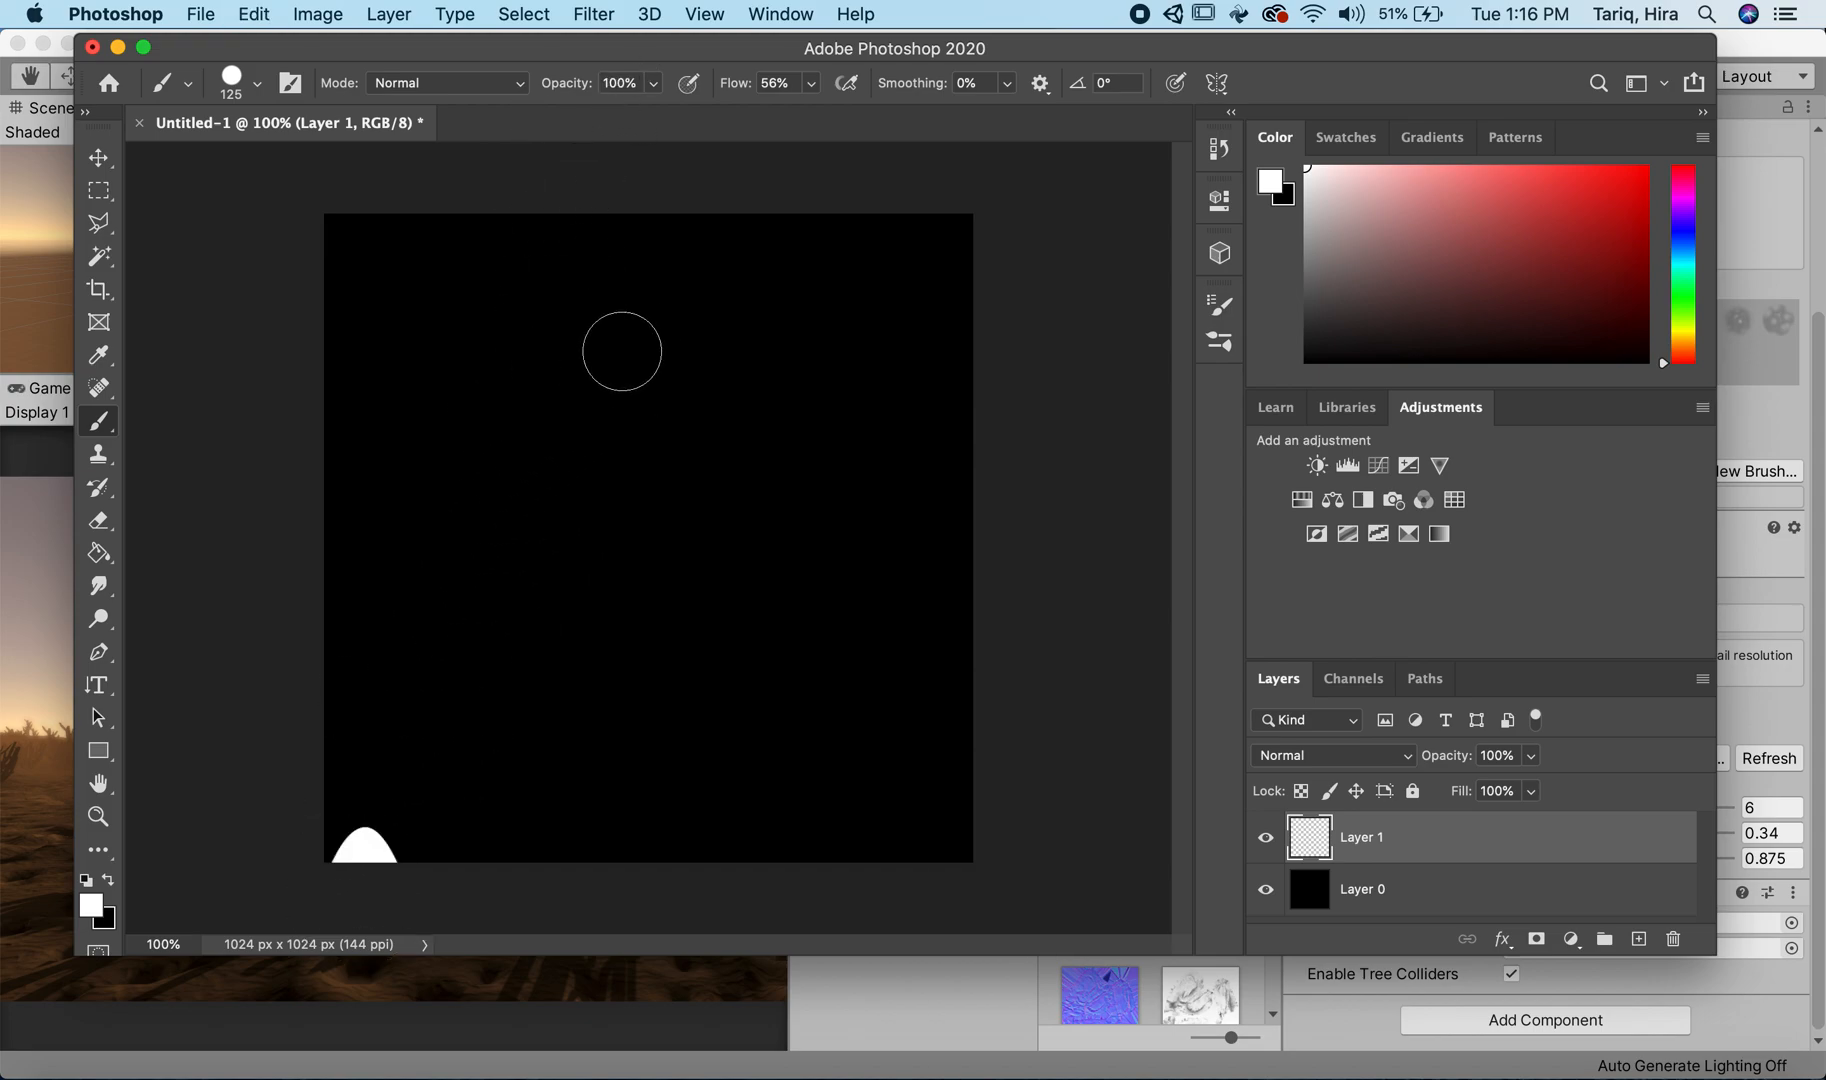
{"action": "key", "text": "super+z"}
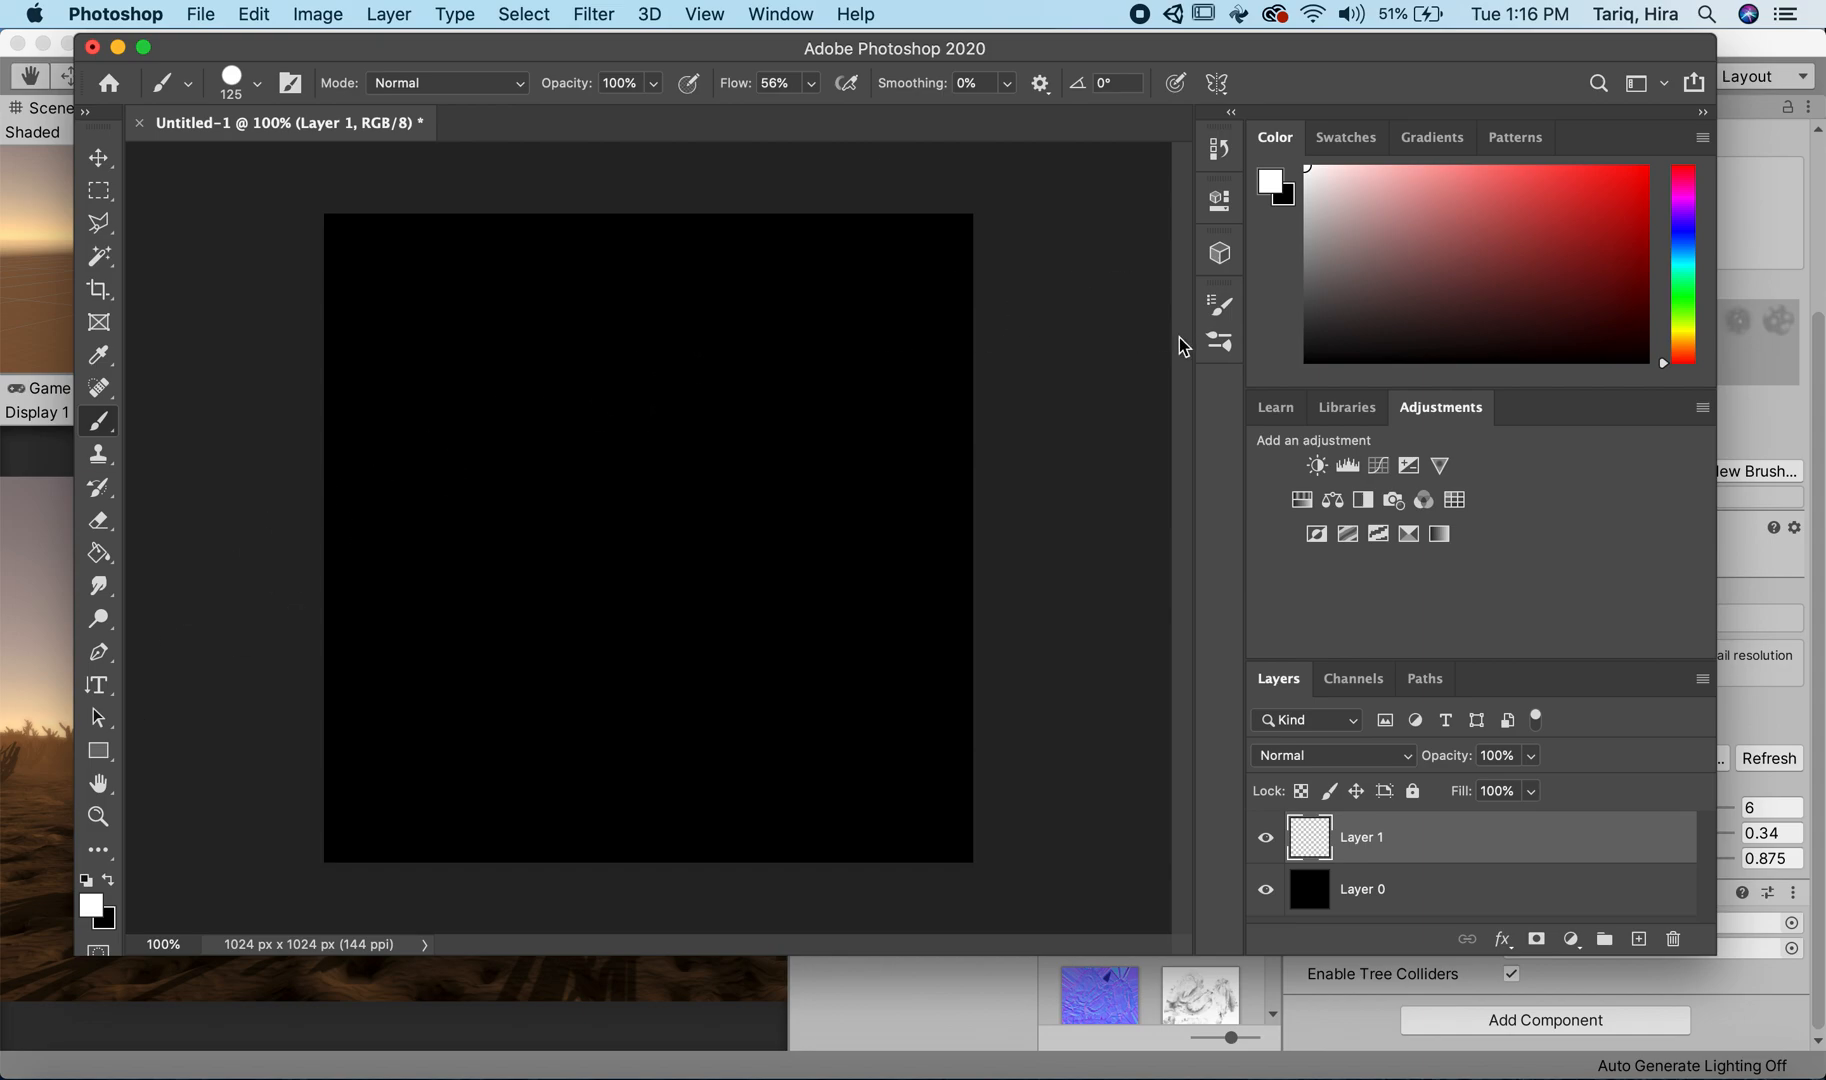
Step: Set the fade length of the brush's Size Jitter to 150 steps in Shape Dynamics, trying 100 and 120 first
{"action": "left_click", "coordinate": [1220, 343]}
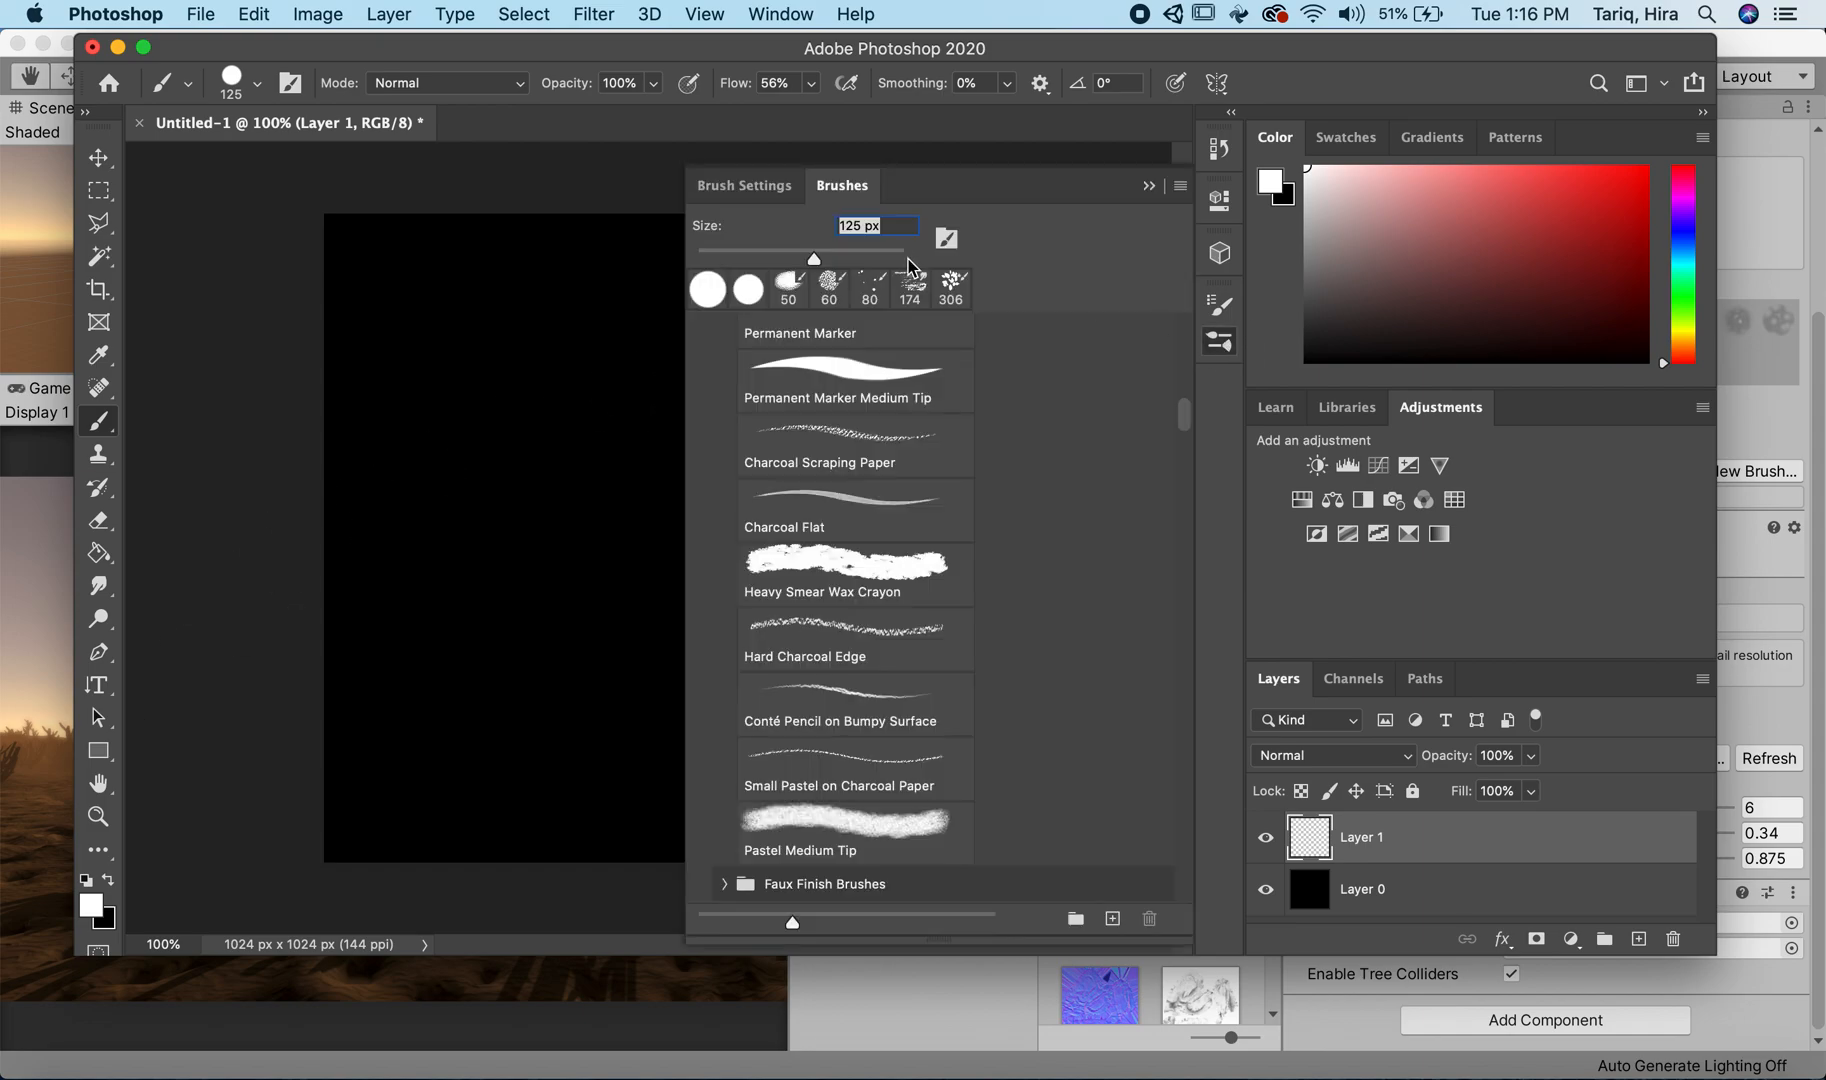
{"action": "left_click", "coordinate": [745, 186]}
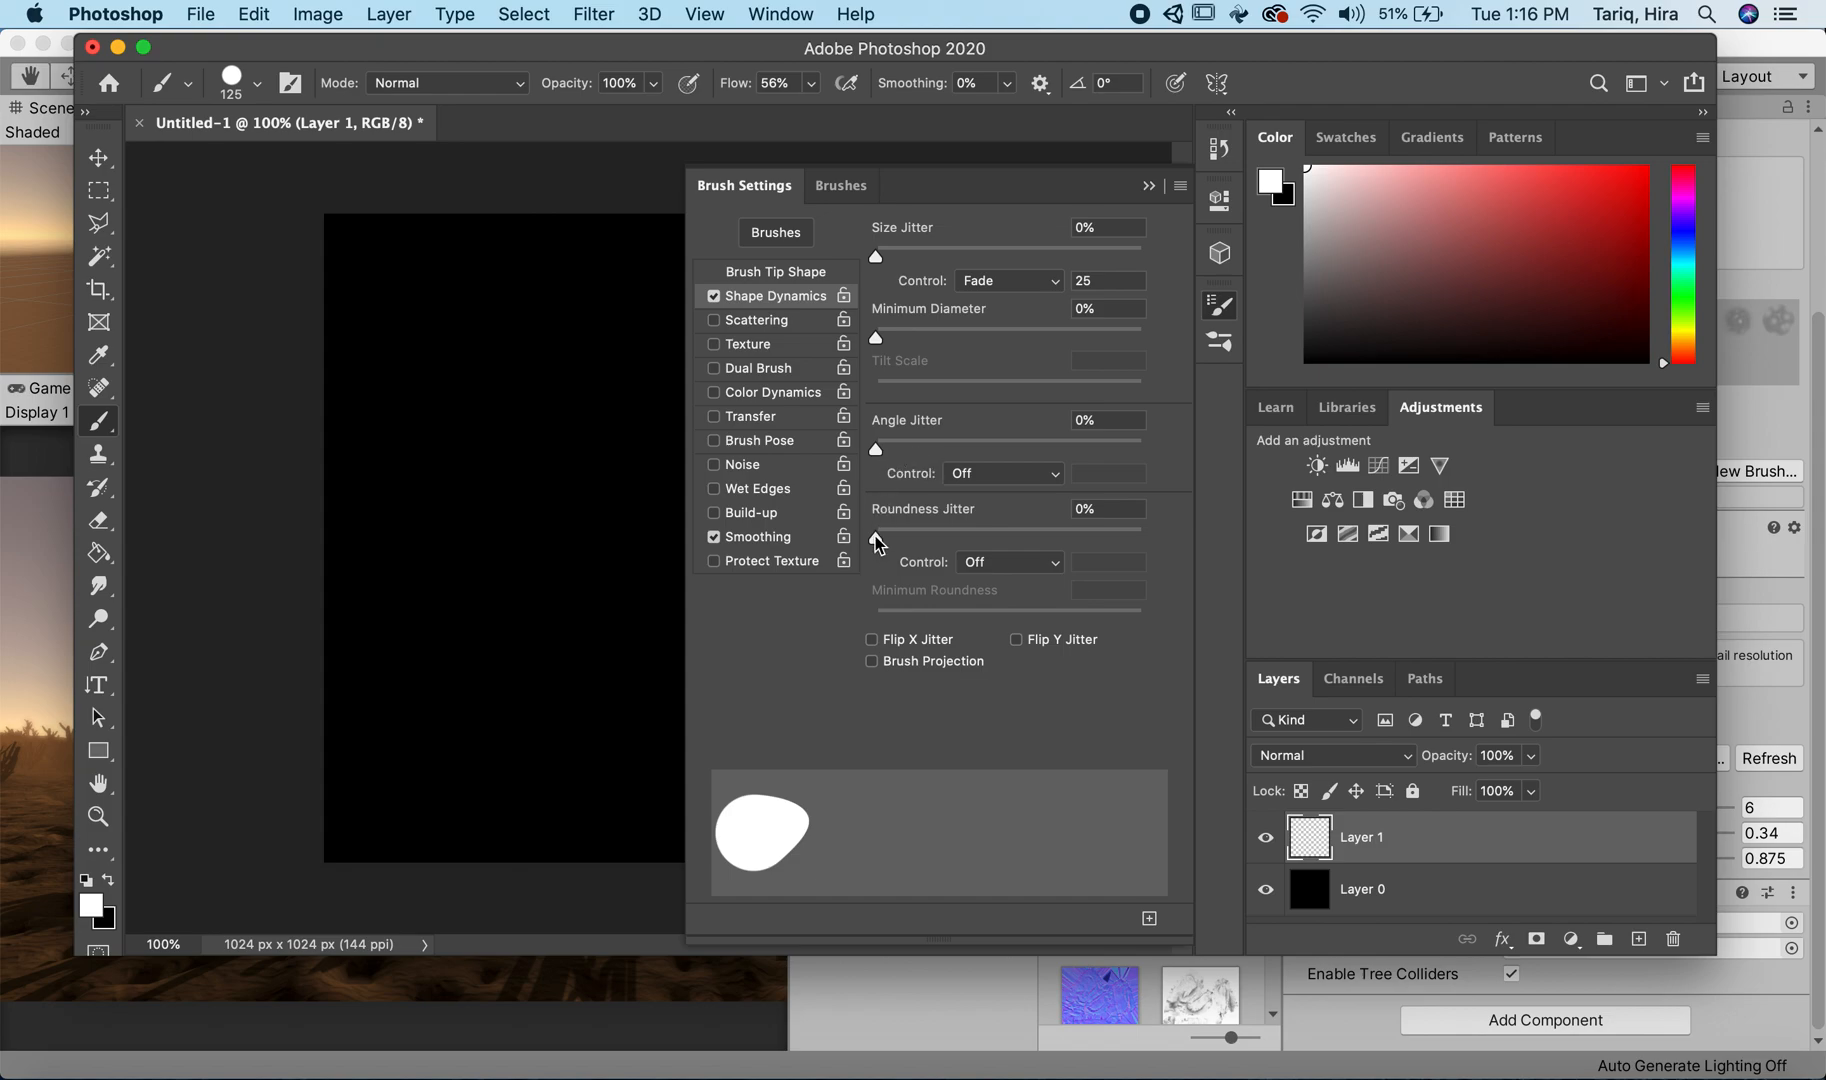
{"action": "left_click", "coordinate": [953, 282]}
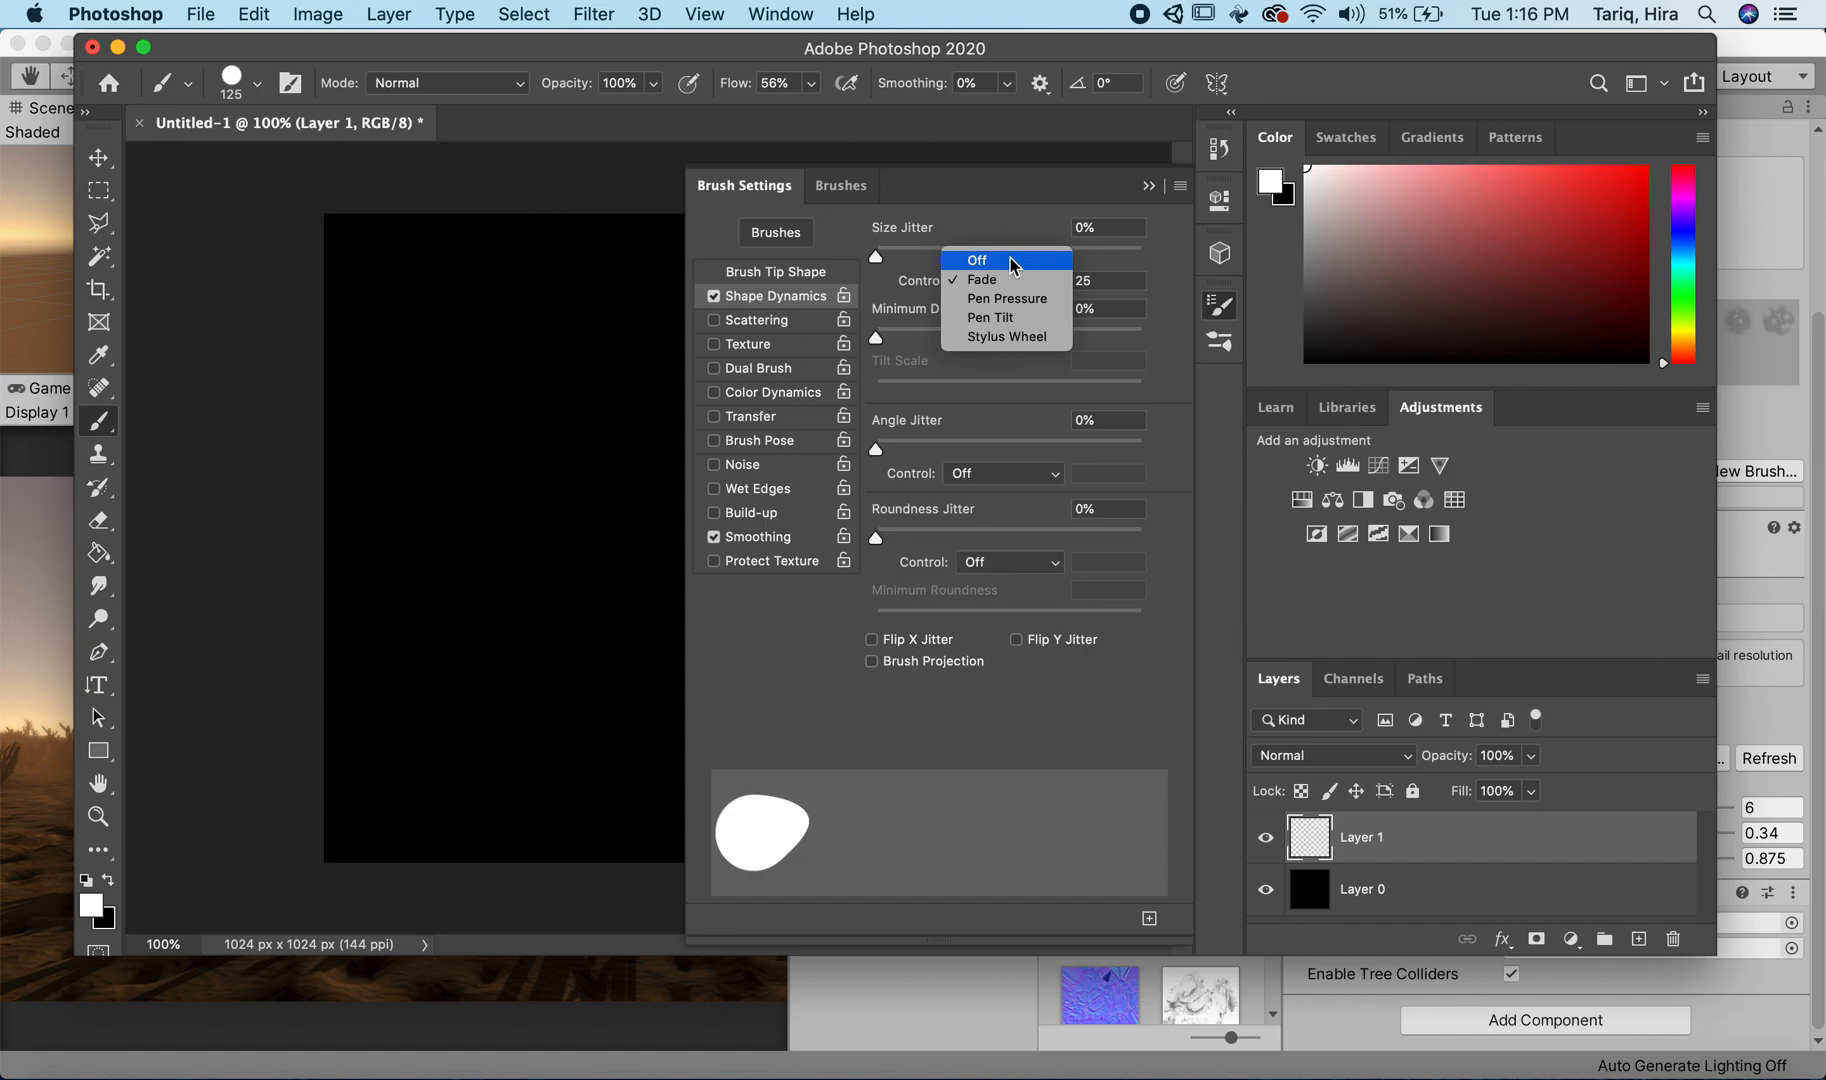
{"action": "left_click", "coordinate": [1000, 280]}
{"action": "left_click", "coordinate": [1078, 281]}
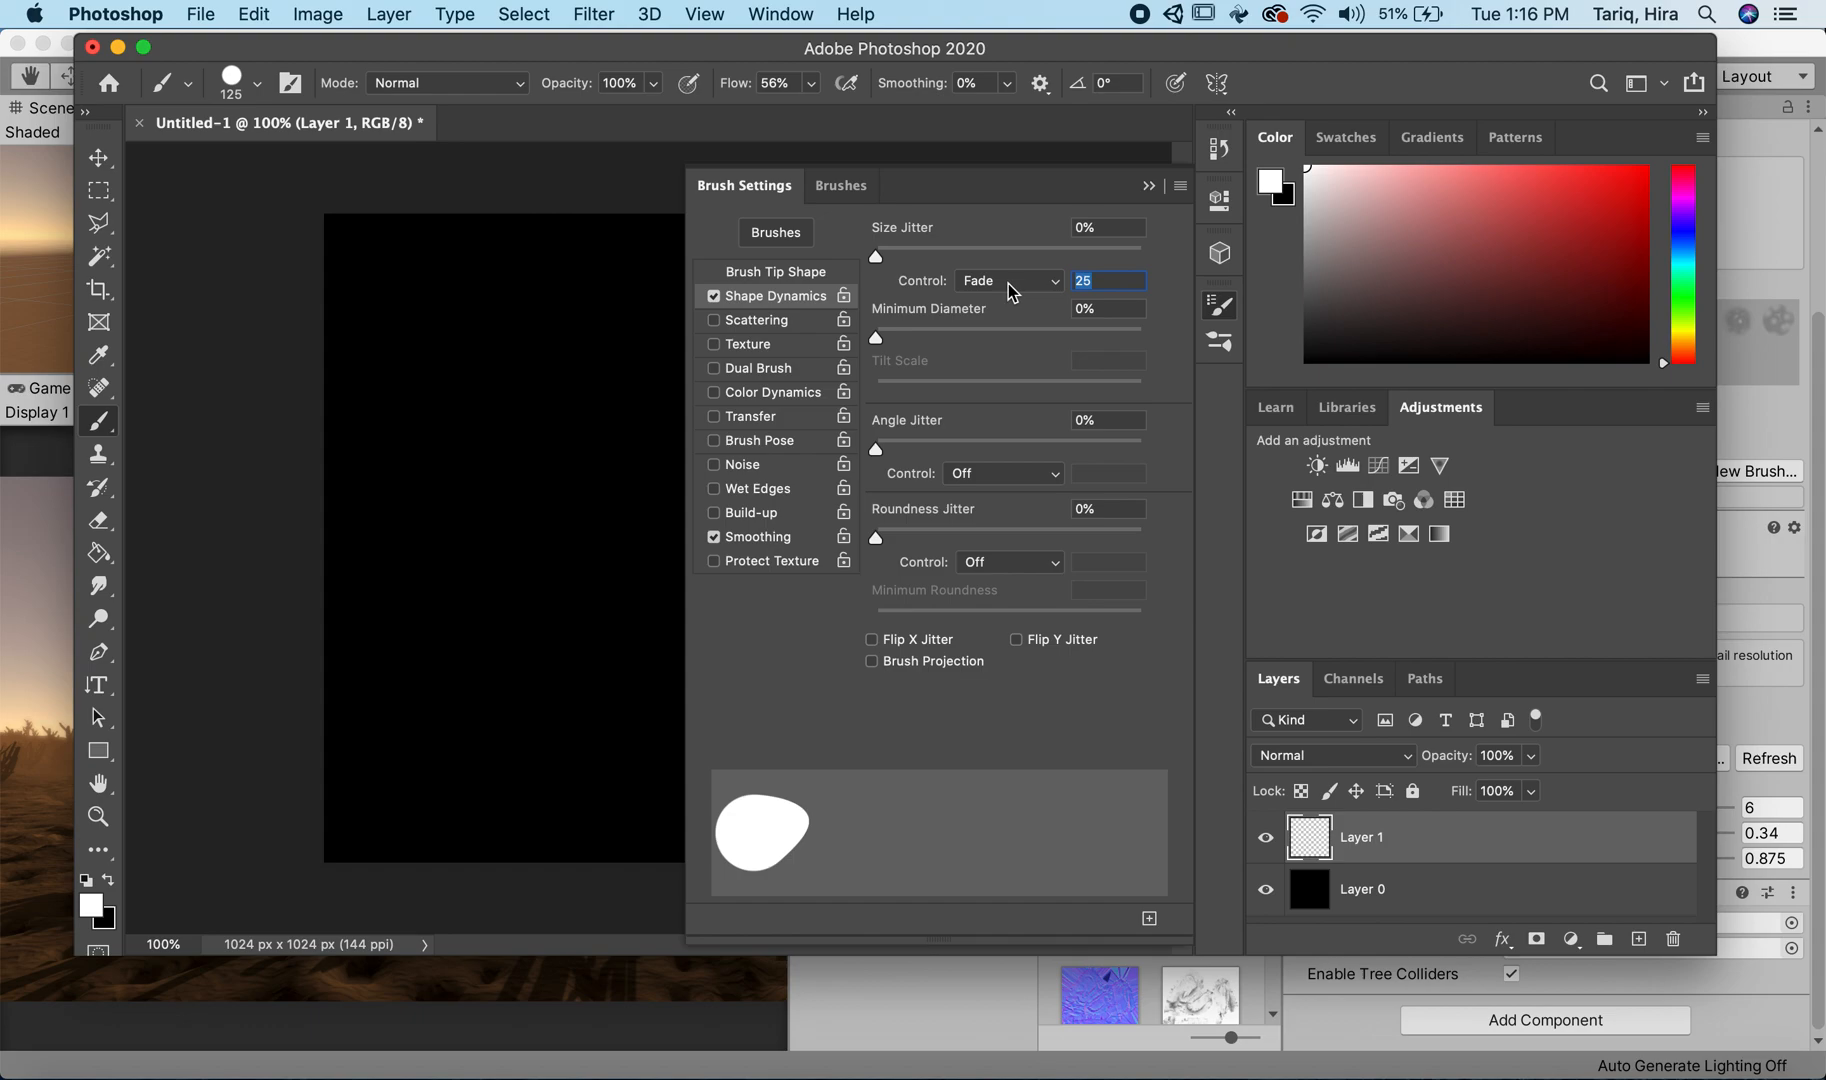
{"action": "type", "text": "100"}
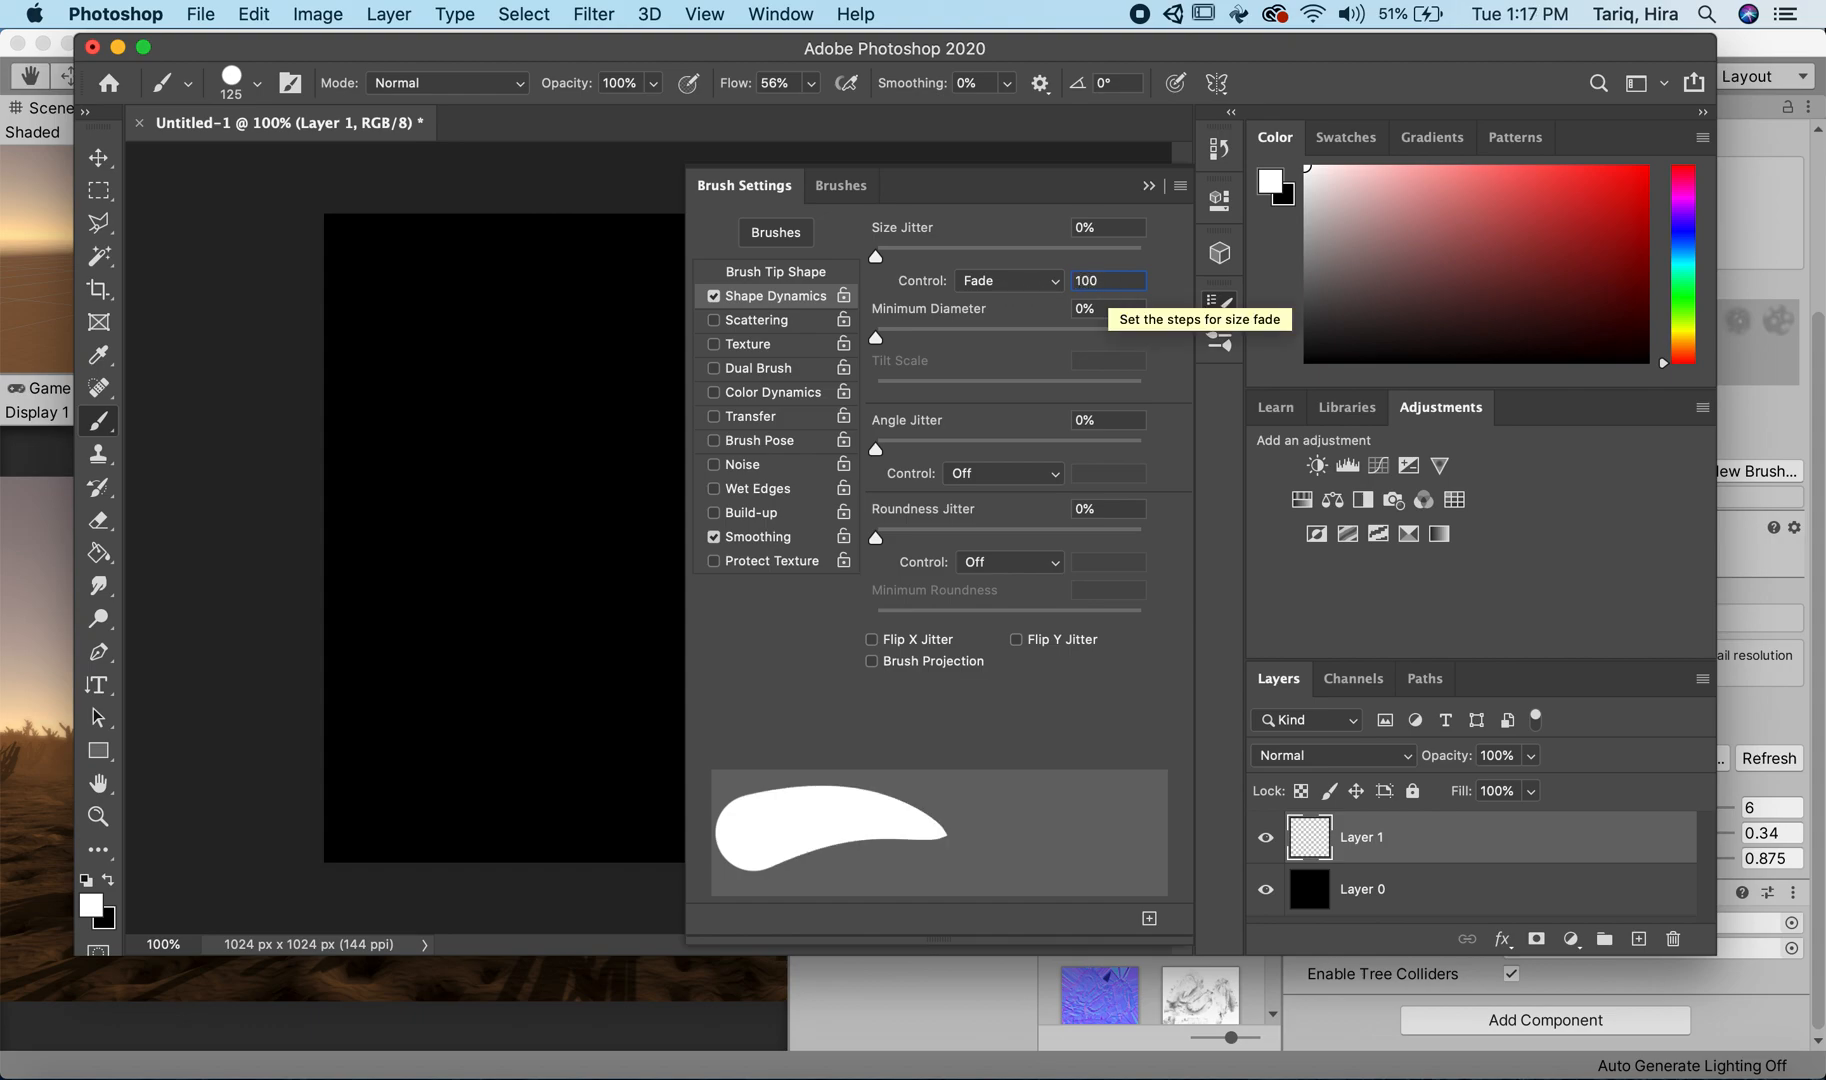
{"action": "key", "text": "BackSpace"}
{"action": "key", "text": "BackSpace"}
{"action": "type", "text": "20"}
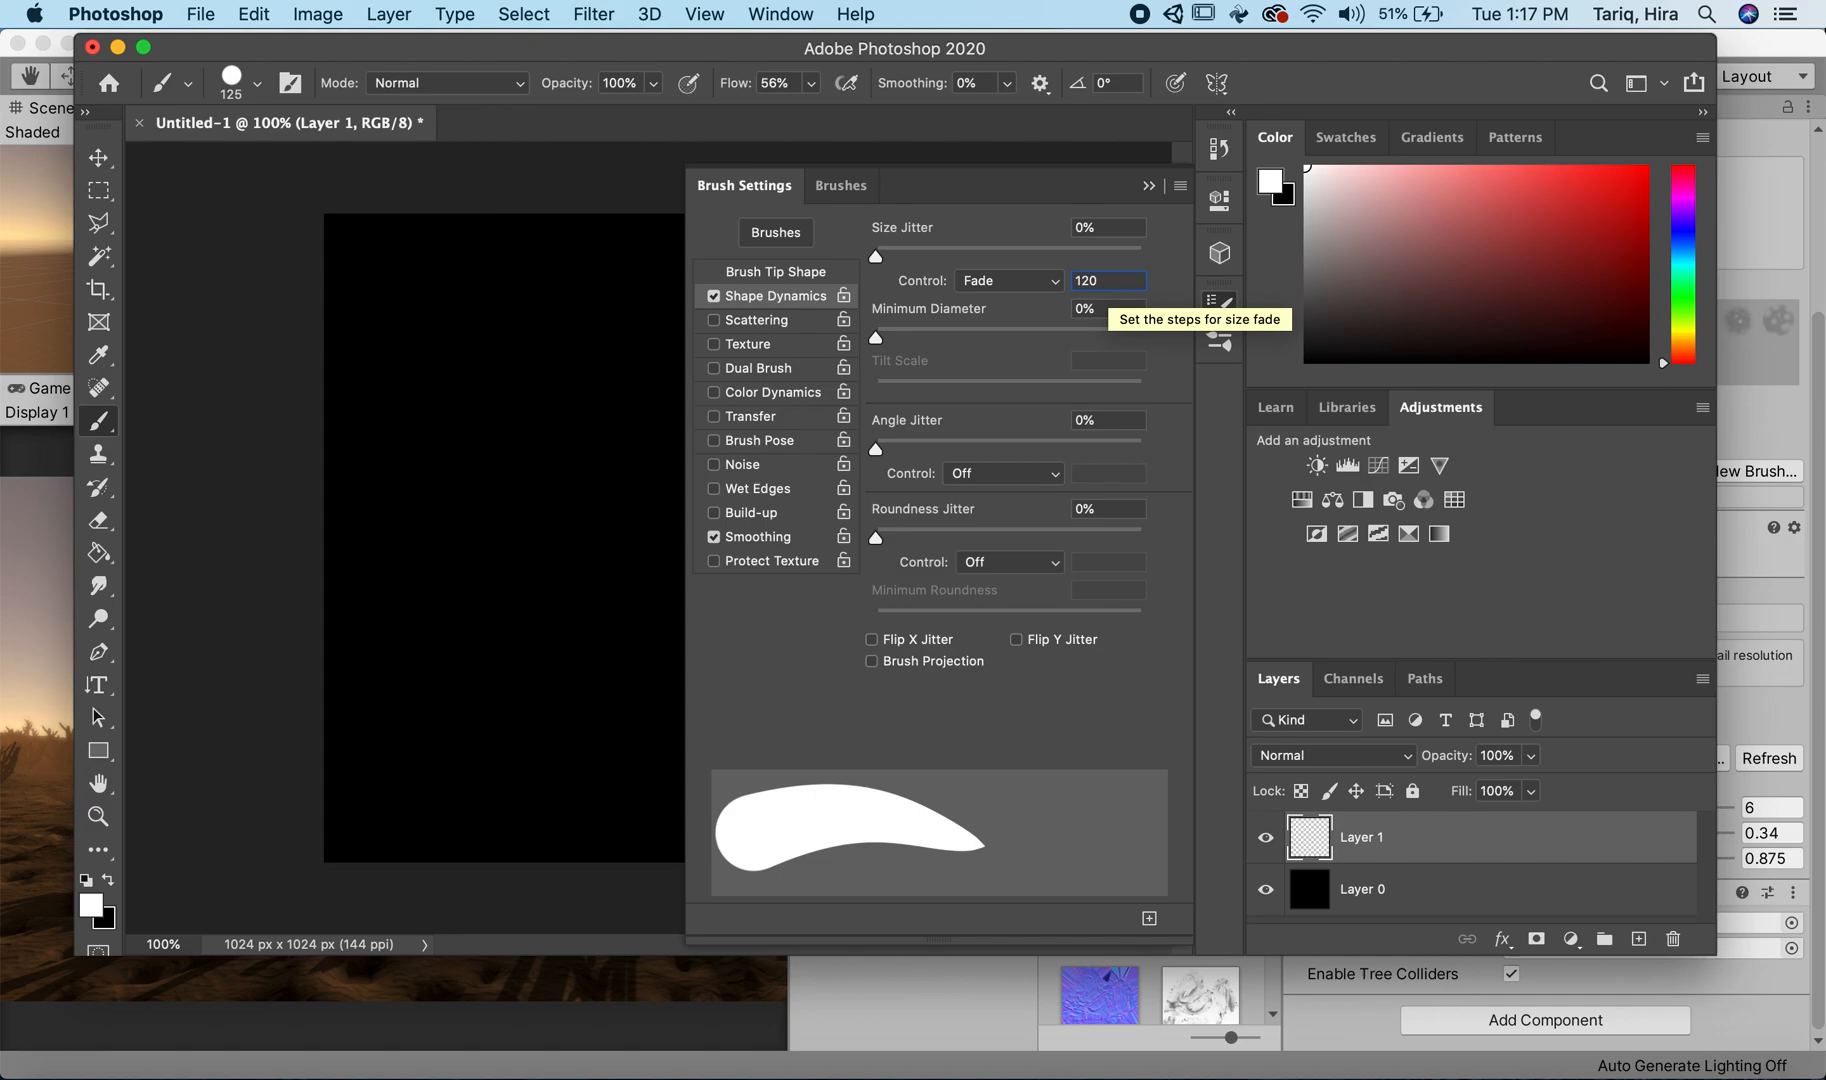
{"action": "key", "text": "BackSpace"}
{"action": "key", "text": "BackSpace"}
{"action": "key", "text": "BackSpace"}
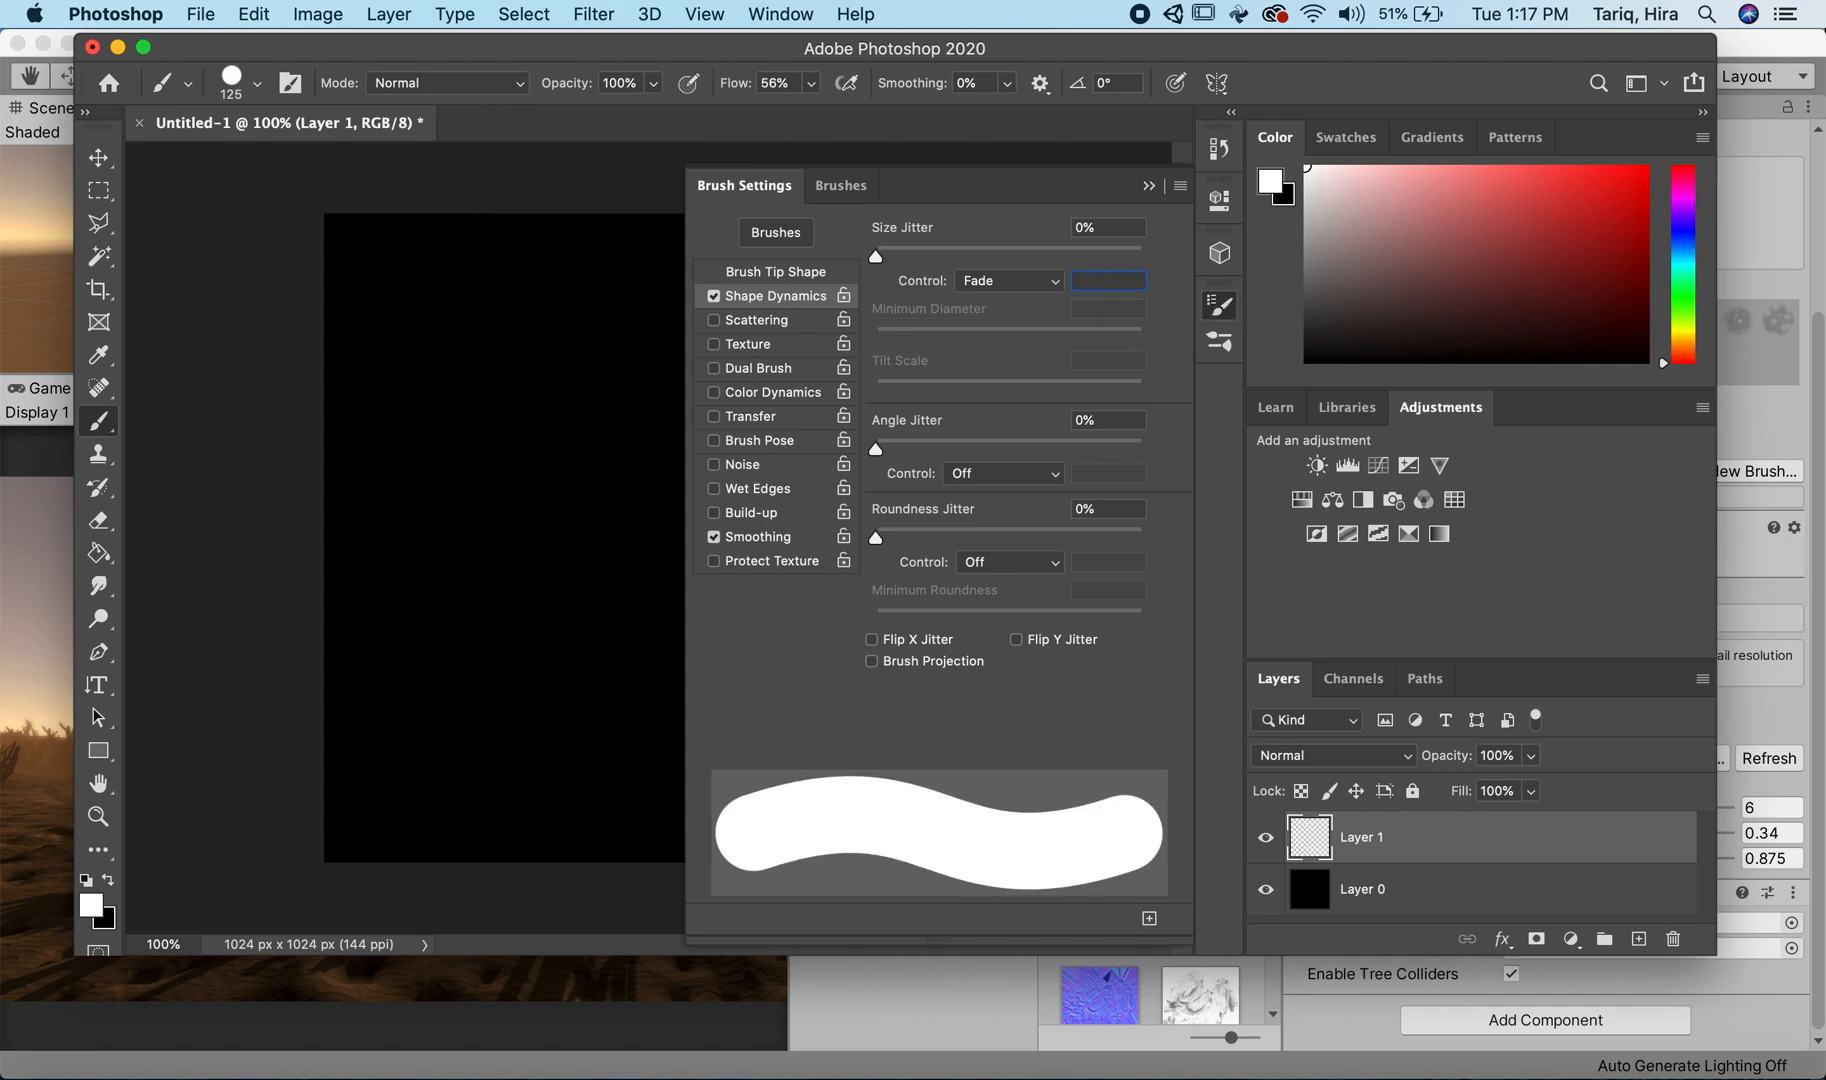
{"action": "type", "text": "150"}
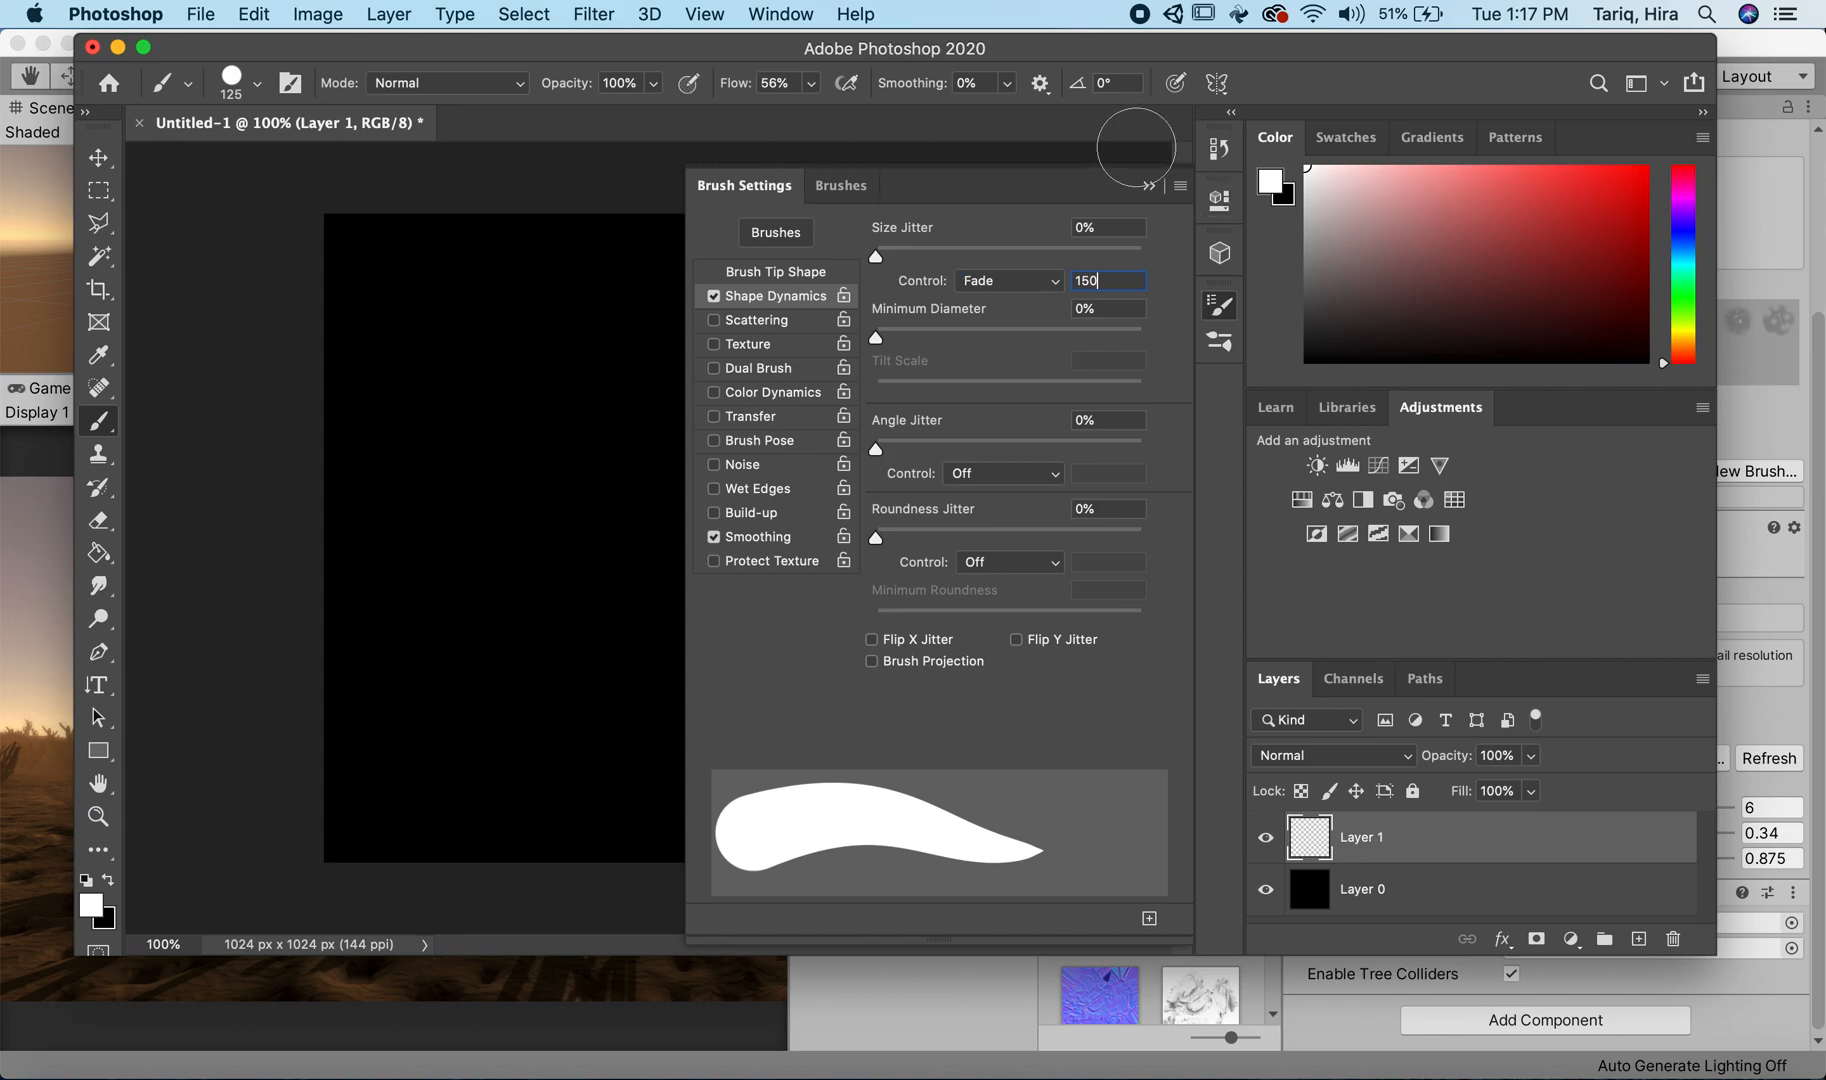
{"action": "left_click", "coordinate": [1149, 186]}
Step: Paint two test grass blades in the canvas's lower-left corner and undo both
{"action": "left_click_drag", "start_coordinate": [350, 884], "coordinate": [441, 602]}
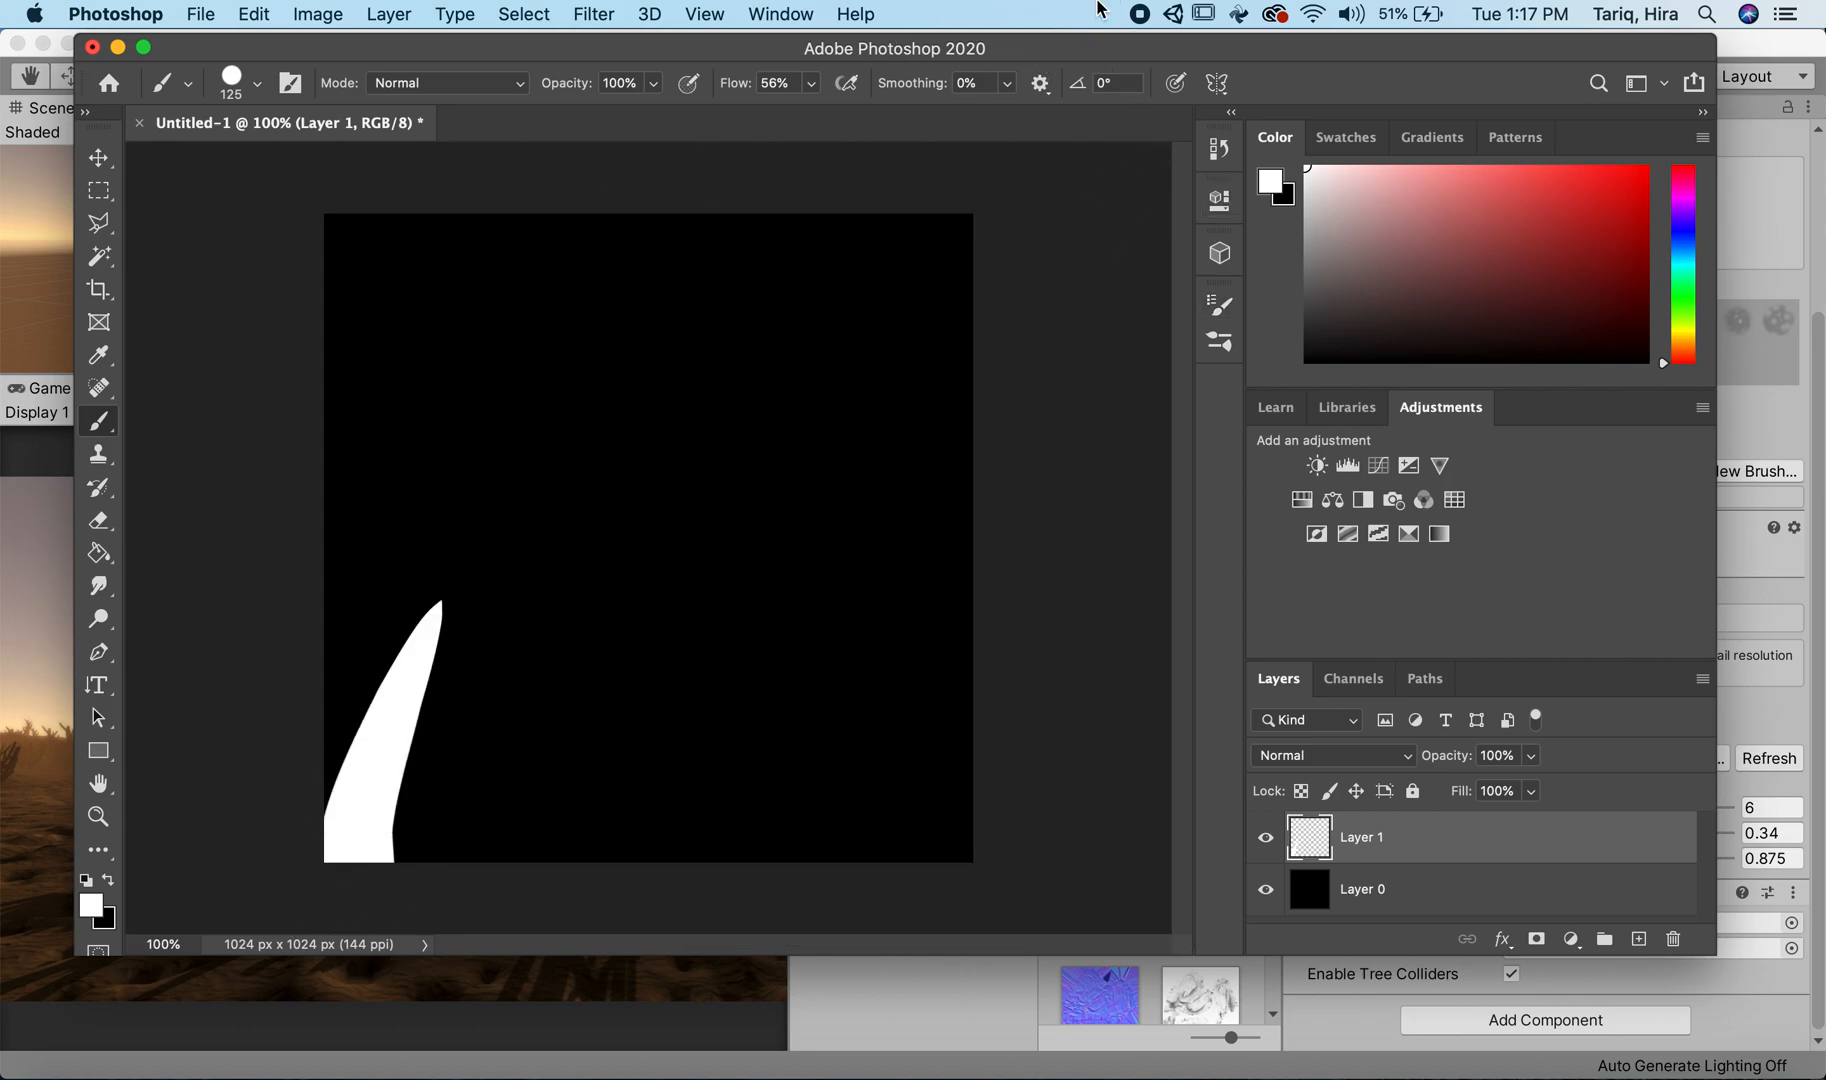
{"action": "left_click_drag", "start_coordinate": [387, 876], "coordinate": [470, 605]}
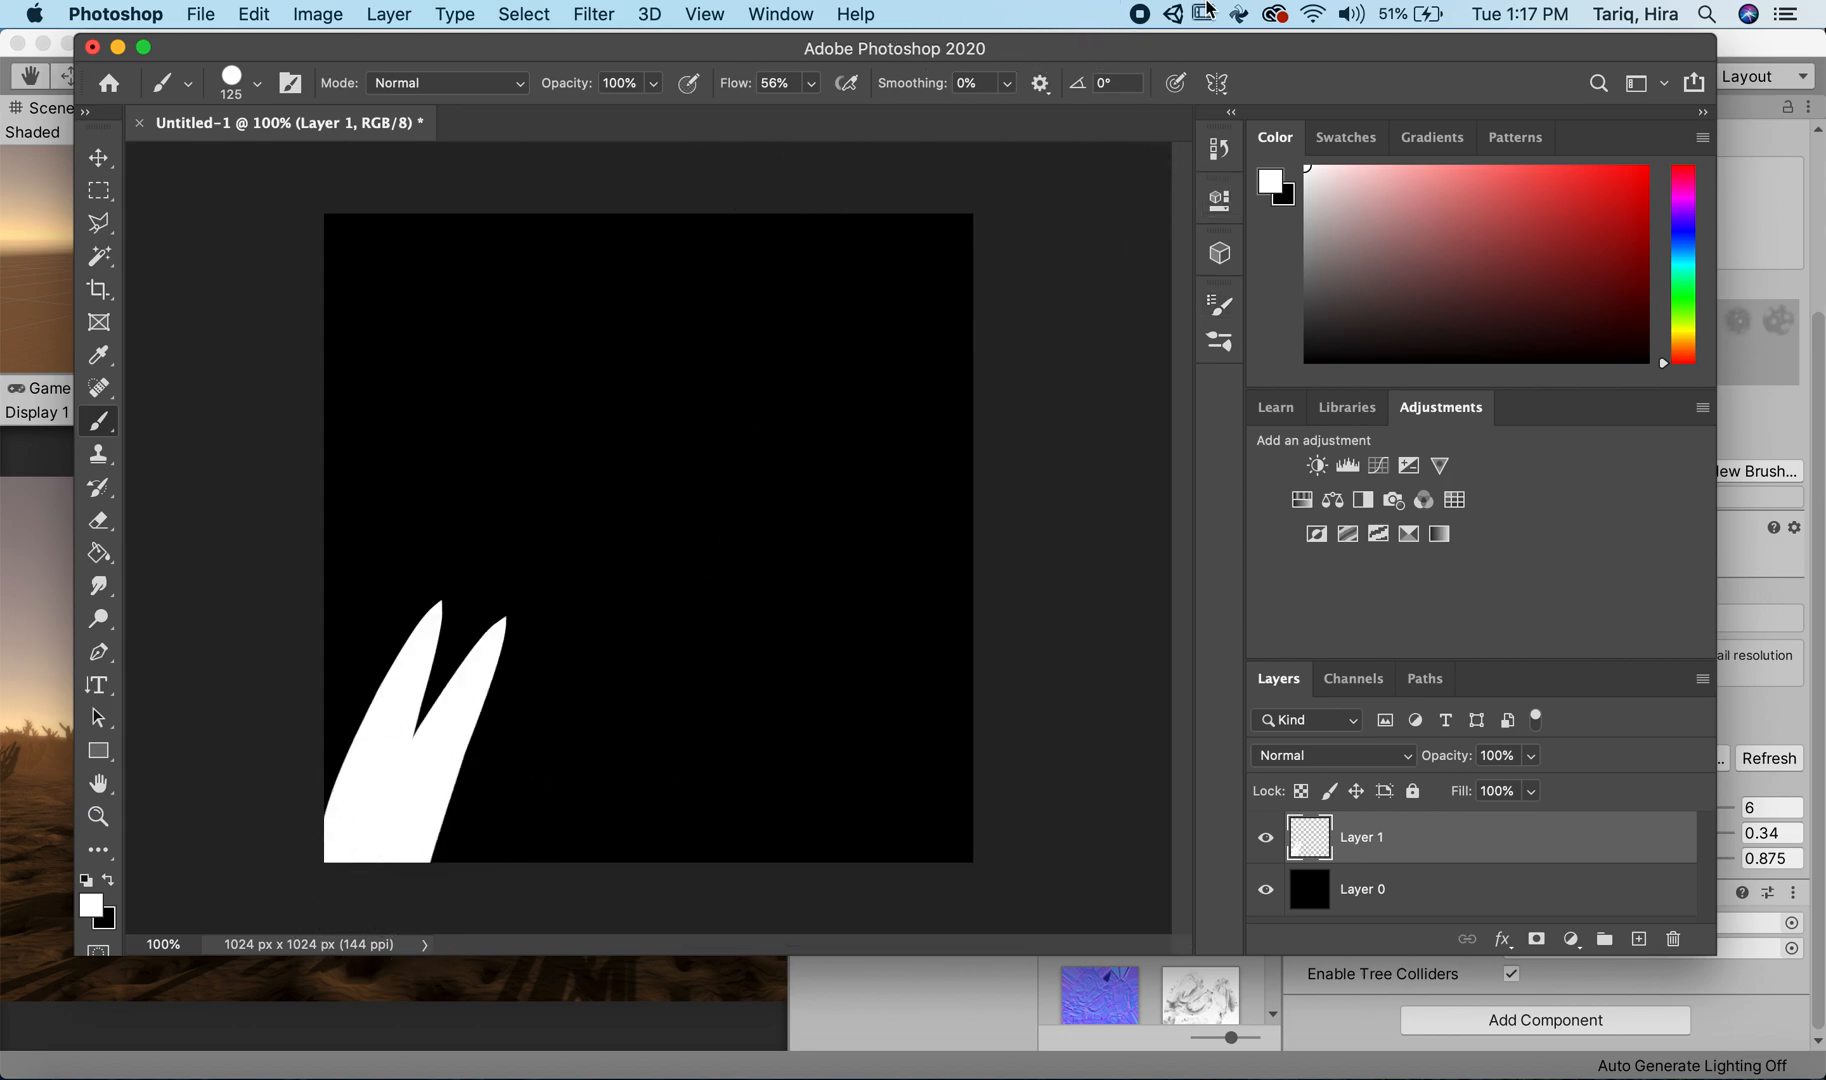
{"action": "key", "text": "super+z"}
{"action": "key", "text": "super+z"}
Step: Reduce the brush size to 40 px, try one short stroke at the canvas's lower edge and undo it
{"action": "key", "text": "bracketleft"}
{"action": "key", "text": "bracketleft"}
{"action": "key", "text": "bracketleft"}
{"action": "key", "text": "bracketleft"}
{"action": "key", "text": "bracketleft"}
{"action": "key", "text": "bracketleft"}
{"action": "key", "text": "bracketleft"}
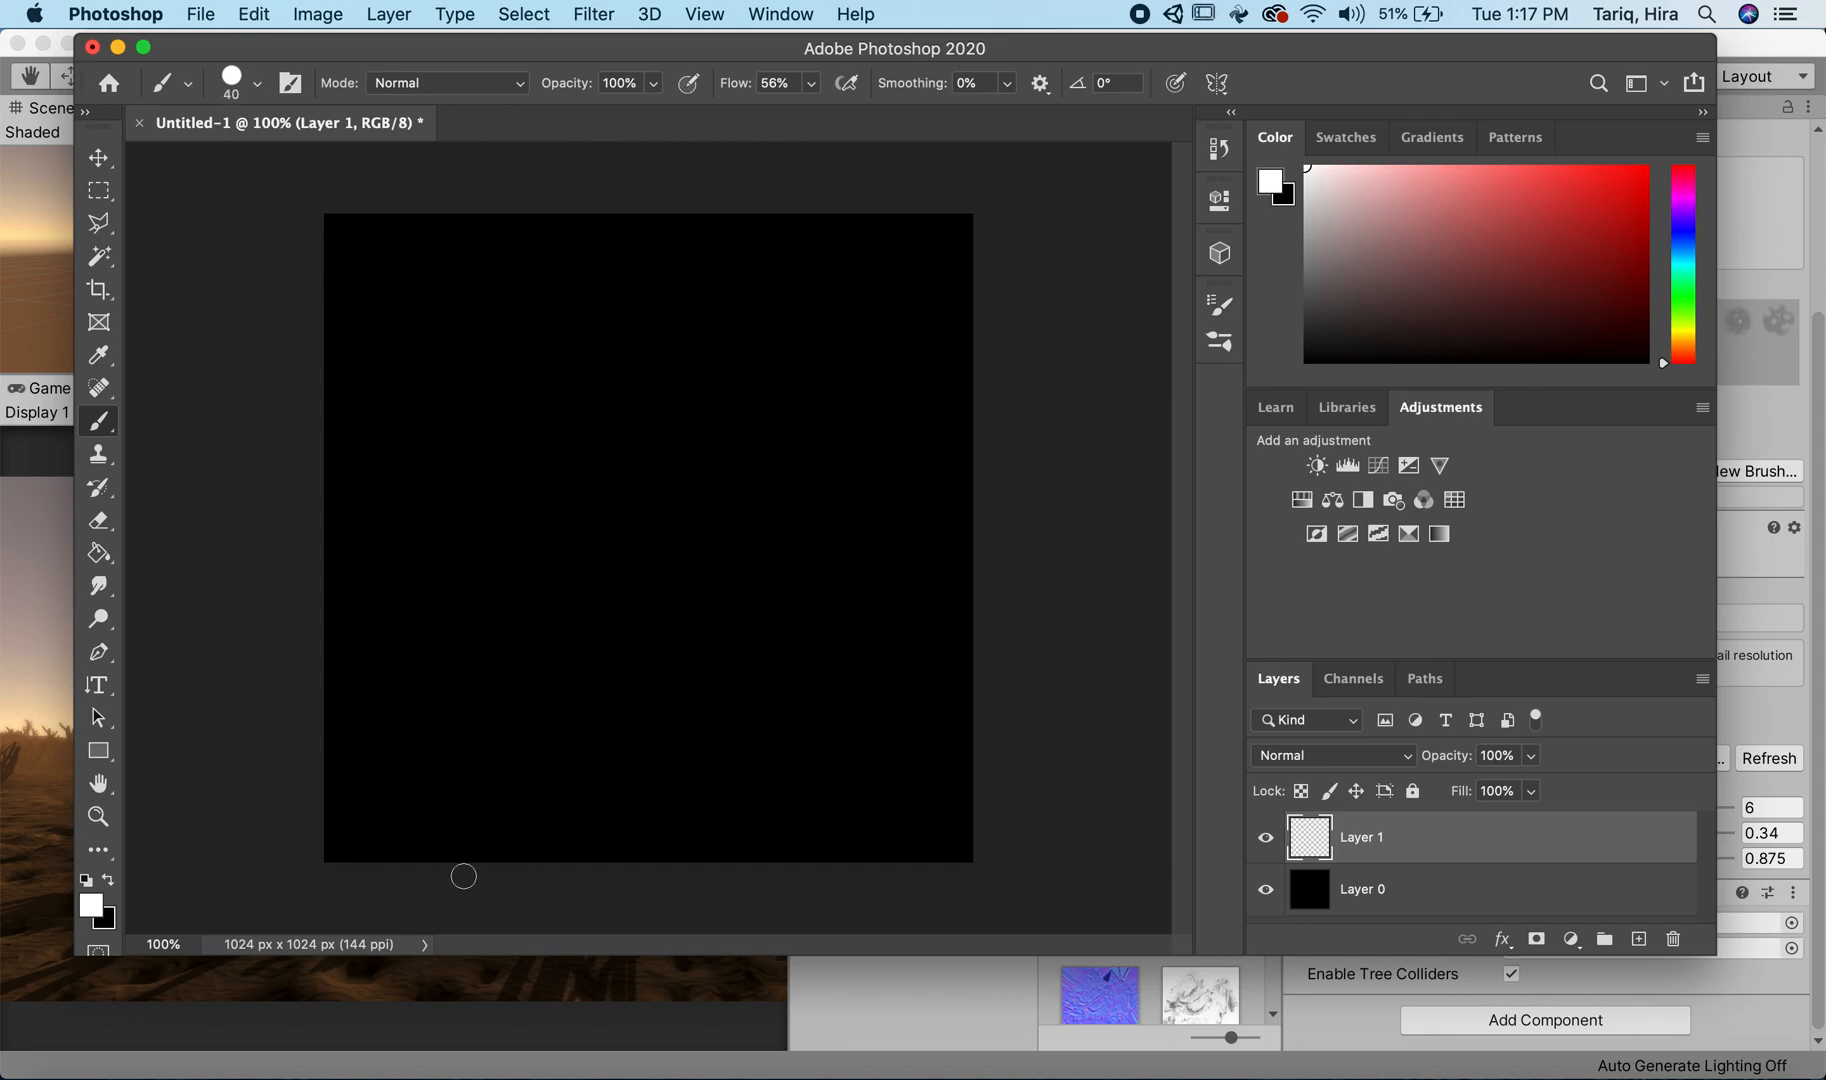
{"action": "left_click_drag", "start_coordinate": [463, 877], "coordinate": [474, 766]}
{"action": "key", "text": "super+z"}
Step: Set the fade length of the brush's Size Jitter to 500 steps in Shape Dynamics
{"action": "left_click", "coordinate": [1212, 346]}
{"action": "left_click", "coordinate": [782, 186]}
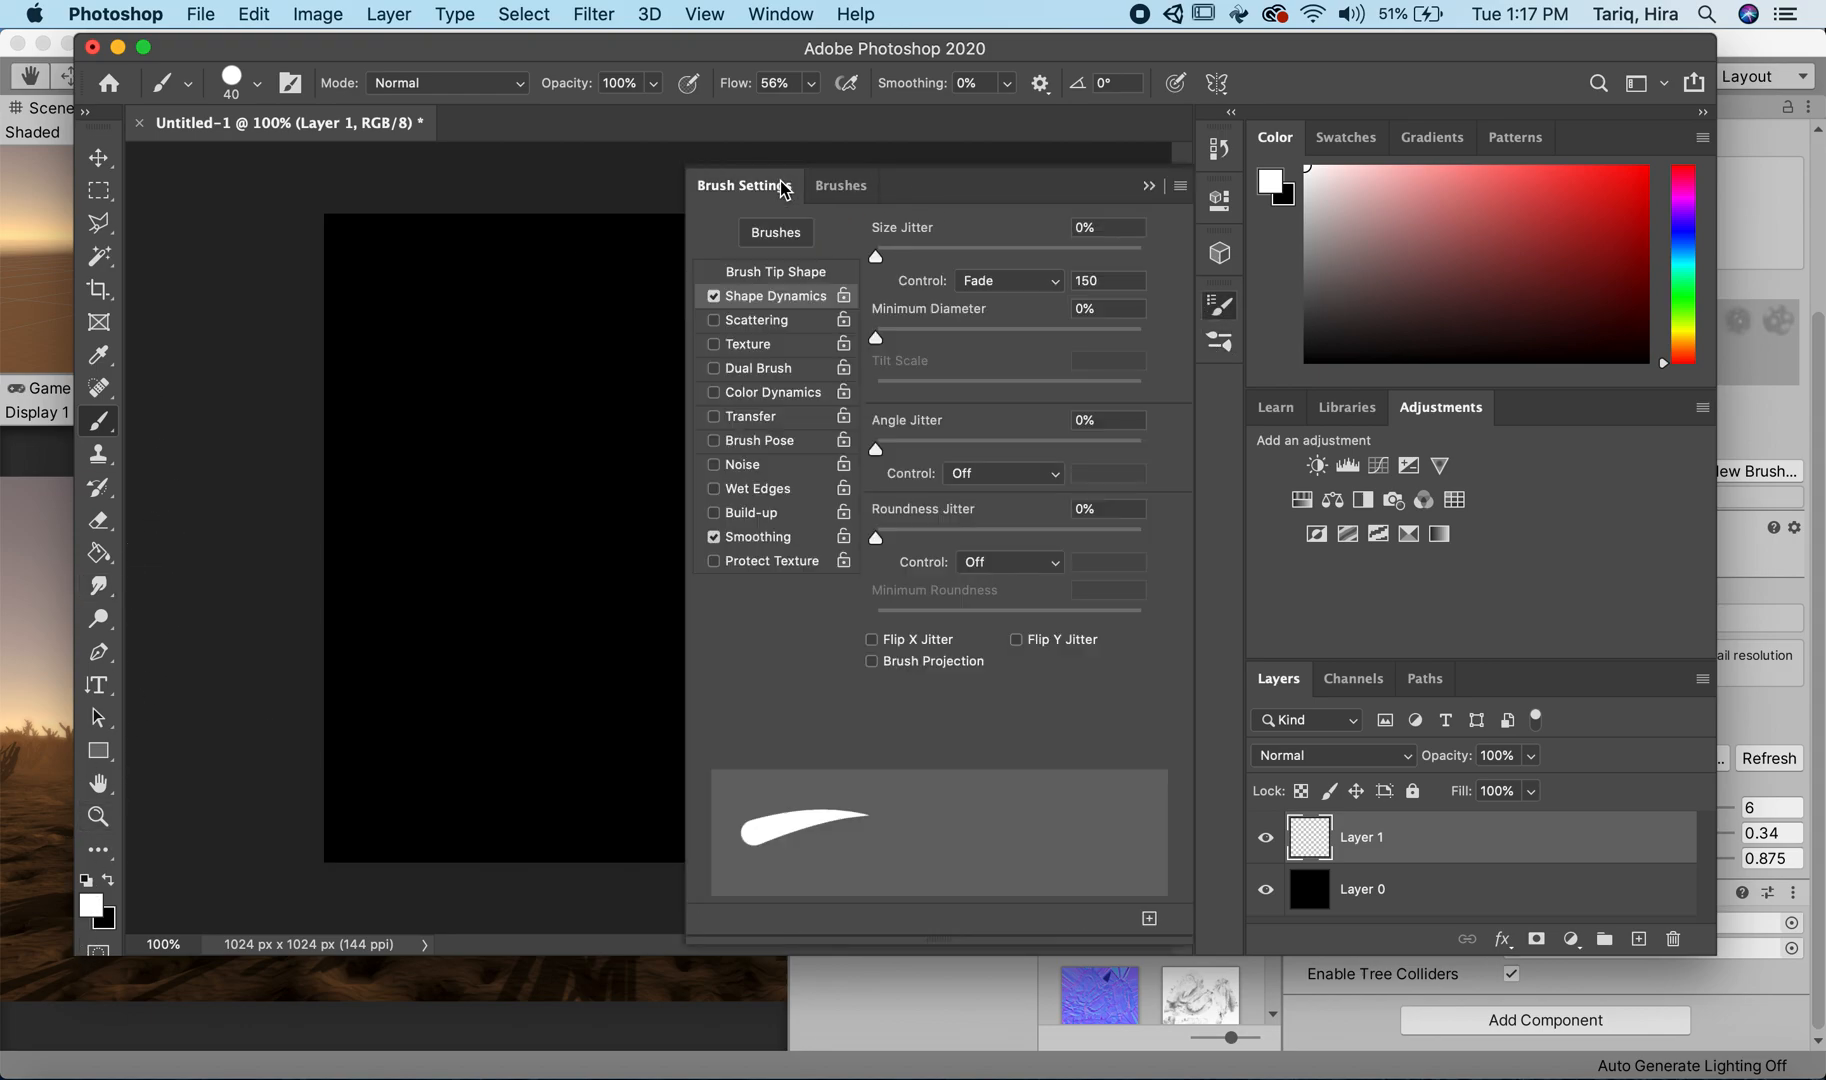
{"action": "left_click", "coordinate": [1090, 281]}
{"action": "type", "text": "500"}
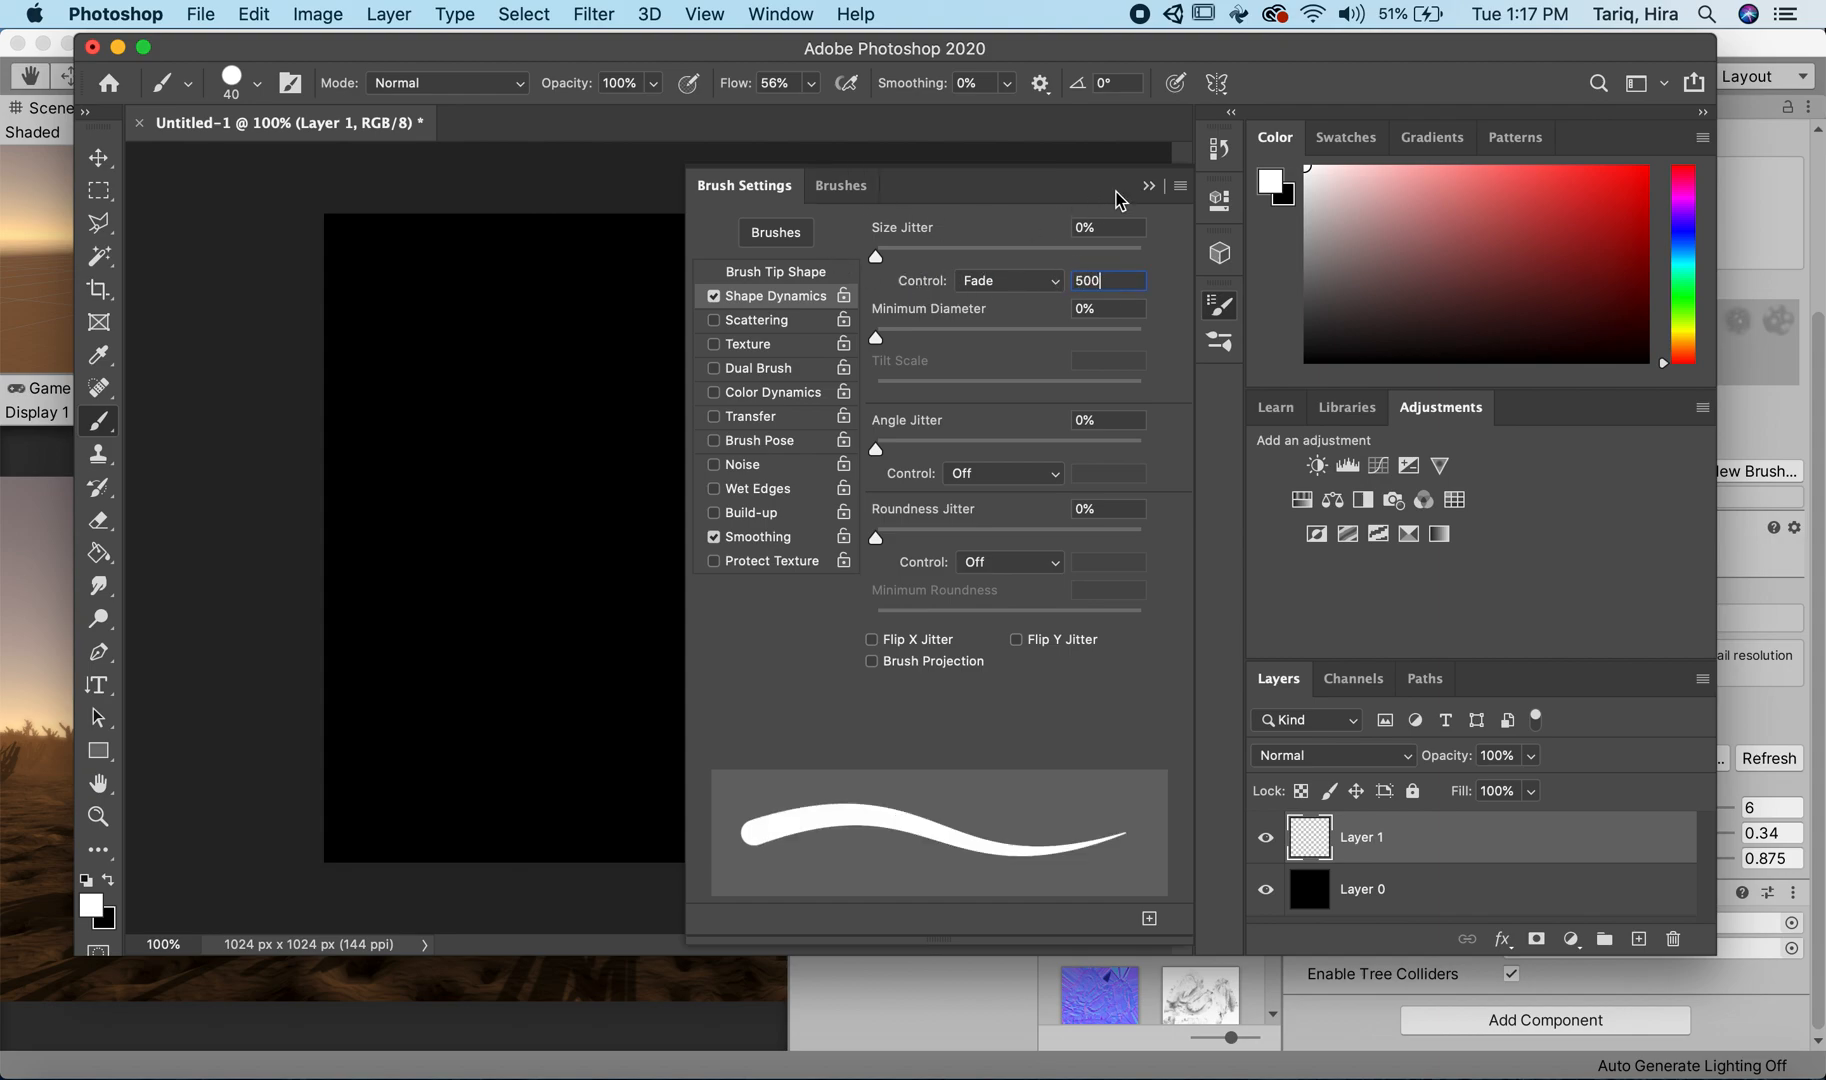
{"action": "left_click", "coordinate": [1145, 187]}
Step: Paint four white curved grass blades rising from the lower edge of the canvas's left half on Layer 1
{"action": "left_click_drag", "start_coordinate": [385, 900], "coordinate": [485, 535]}
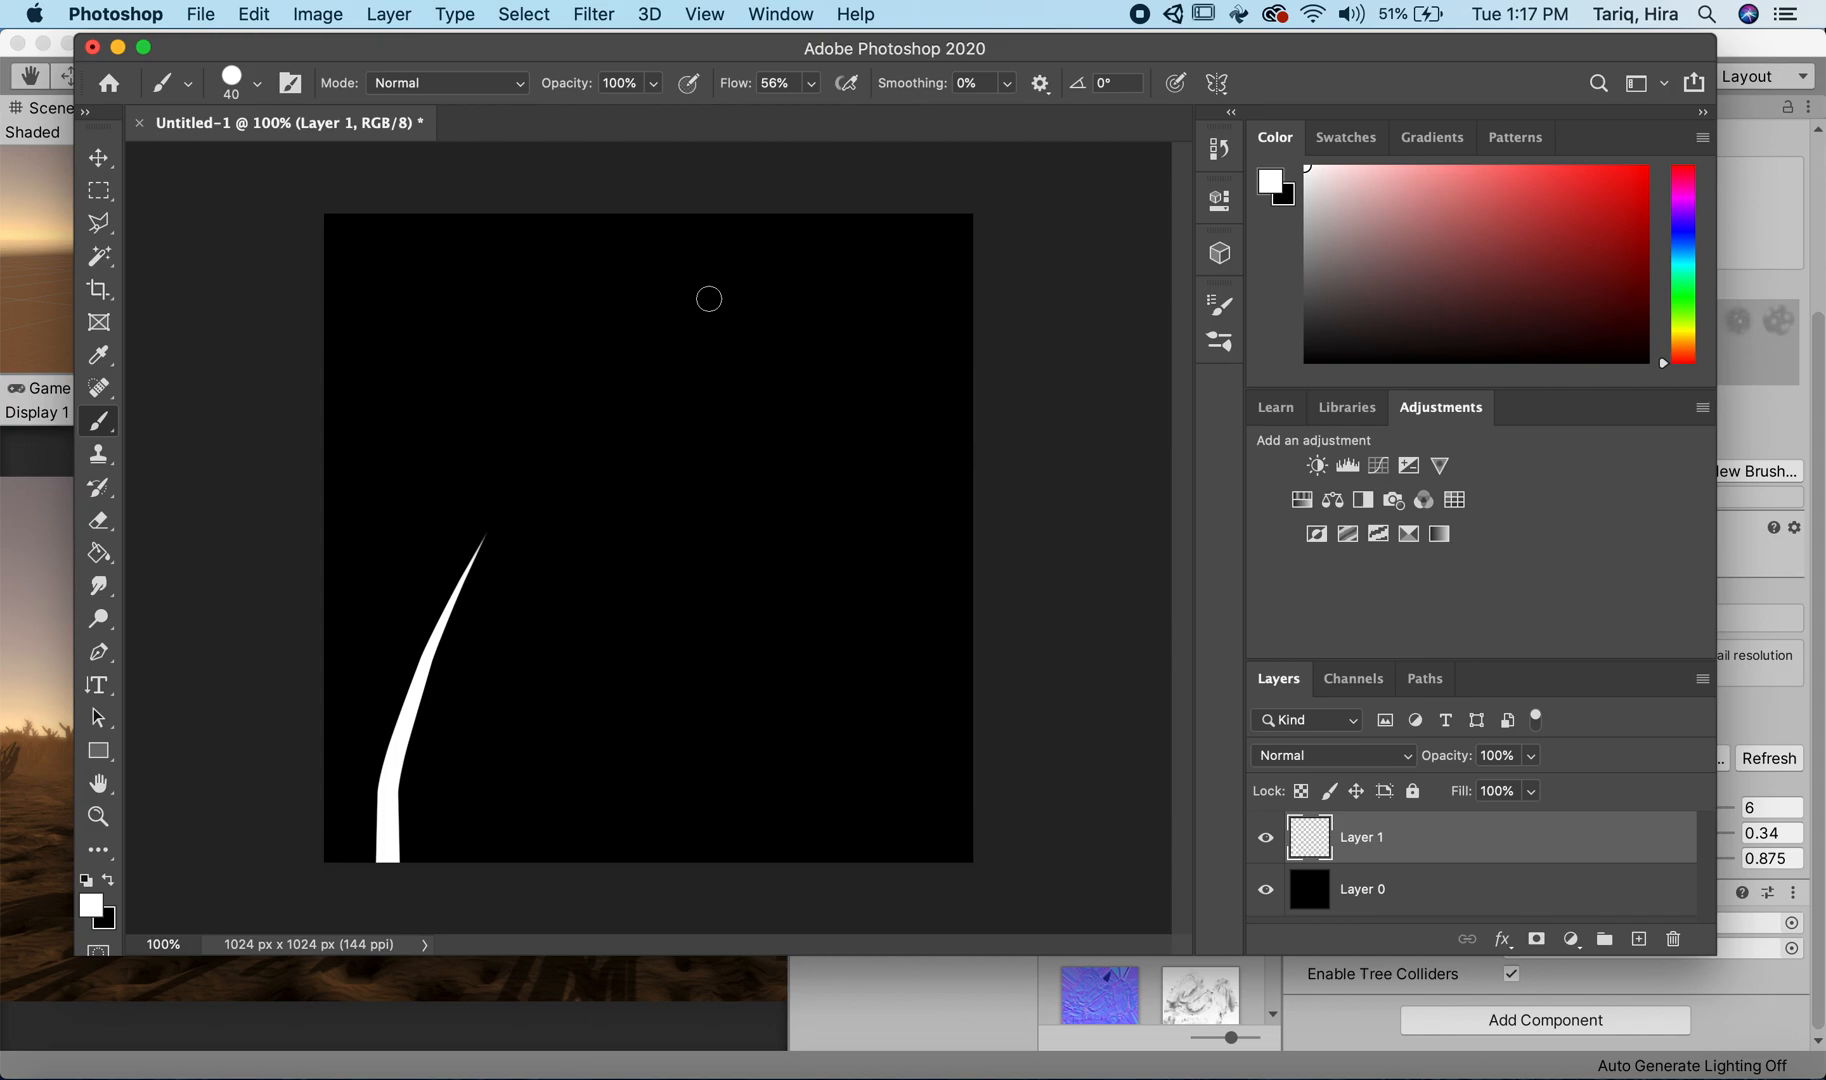
{"action": "left_click_drag", "start_coordinate": [459, 905], "coordinate": [542, 542]}
{"action": "left_click_drag", "start_coordinate": [446, 879], "coordinate": [546, 543]}
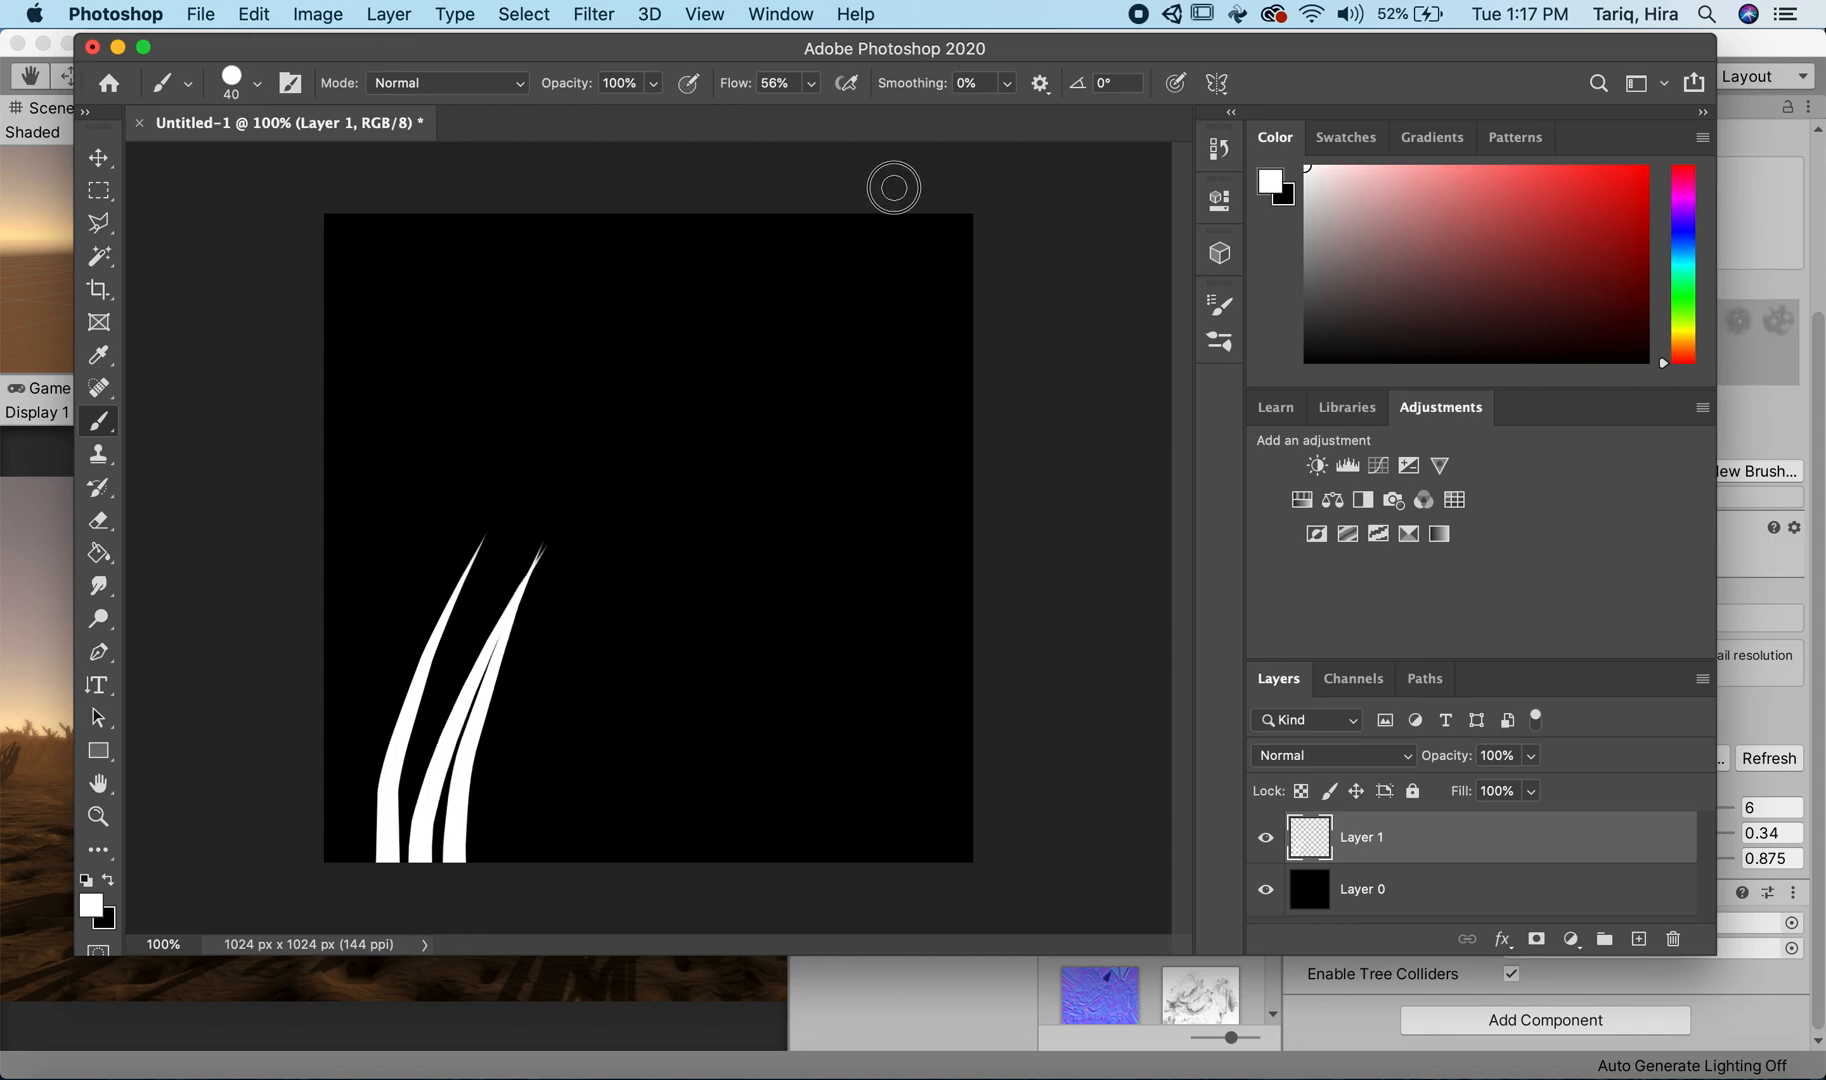
{"action": "left_click_drag", "start_coordinate": [532, 860], "coordinate": [578, 507]}
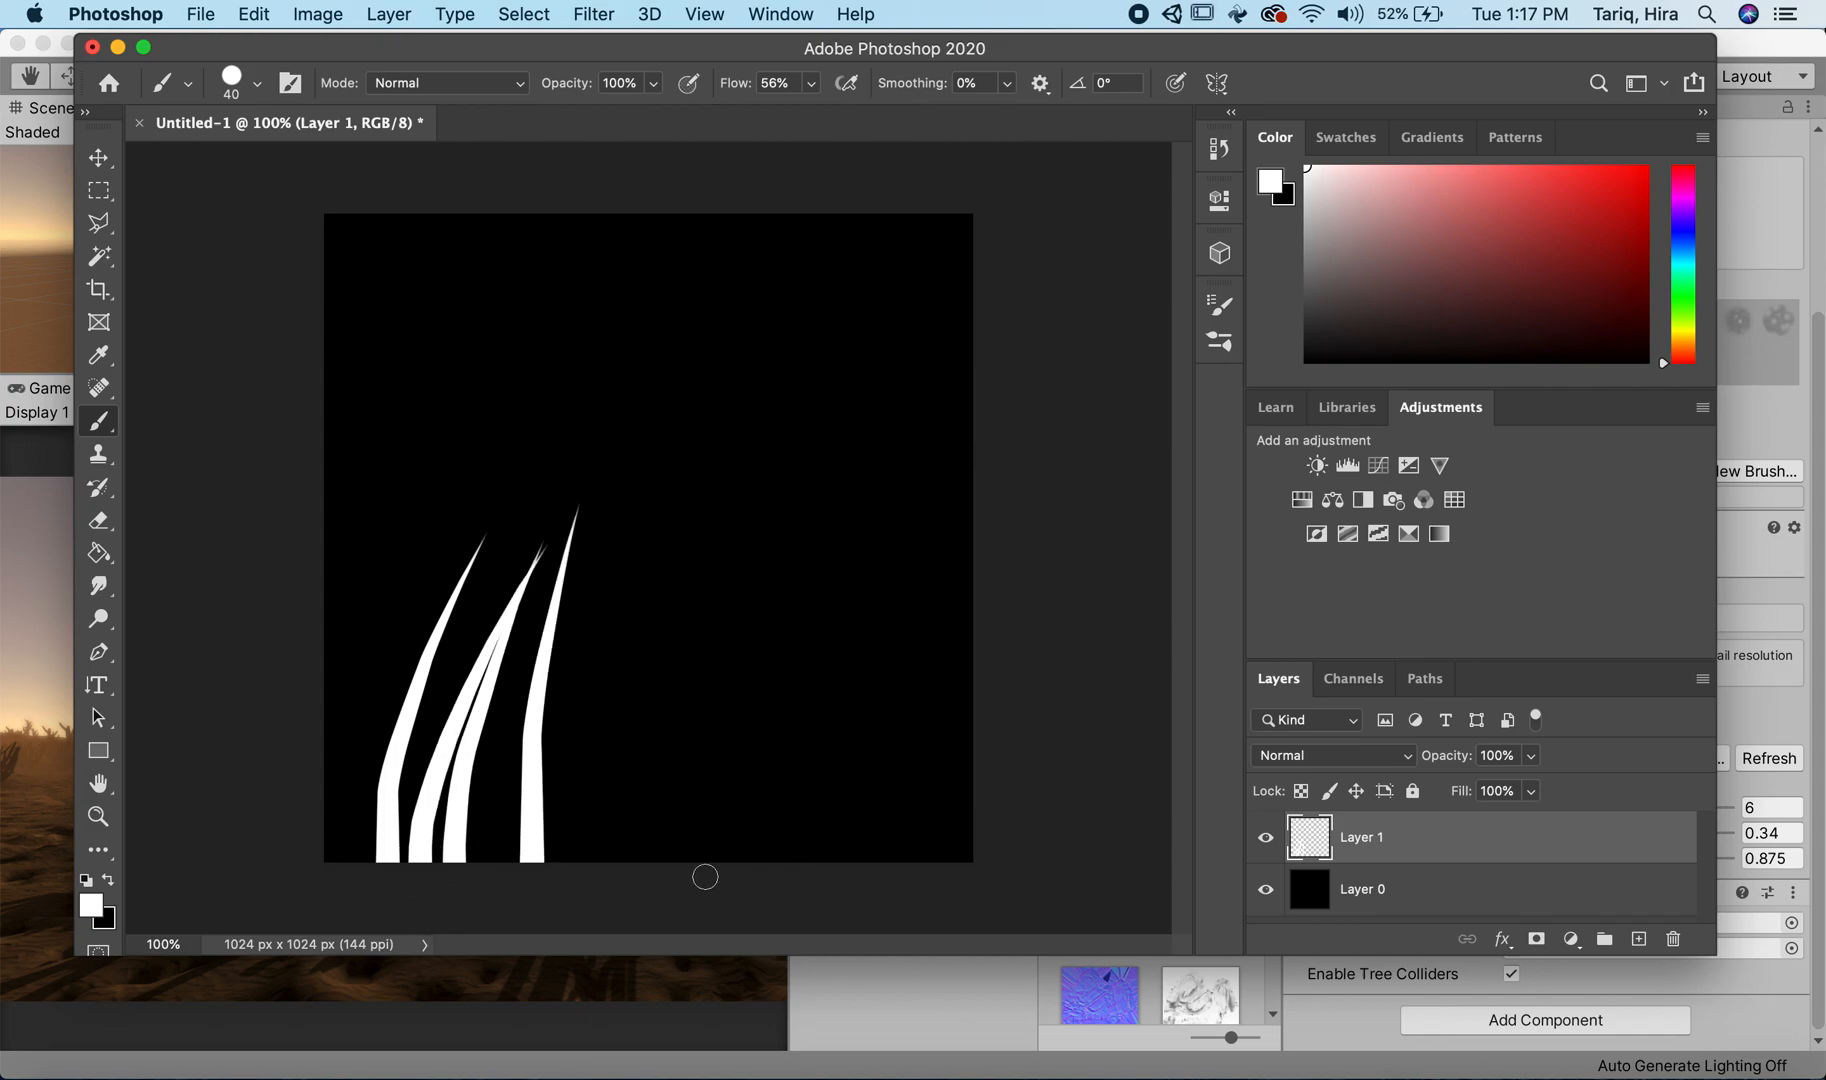
Step: Try a short white blade twice between the third and fourth grass blades, undoing each attempt
{"action": "left_click_drag", "start_coordinate": [493, 890], "coordinate": [514, 746]}
{"action": "key", "text": "super+z"}
{"action": "left_click_drag", "start_coordinate": [489, 894], "coordinate": [515, 692]}
{"action": "key", "text": "super+z"}
Step: Paint four shorter white blades in the right part of the grass clump, starting each stroke below the canvas edge
{"action": "key", "text": "super+minus"}
{"action": "key", "text": "super+minus"}
{"action": "key", "text": "super+minus"}
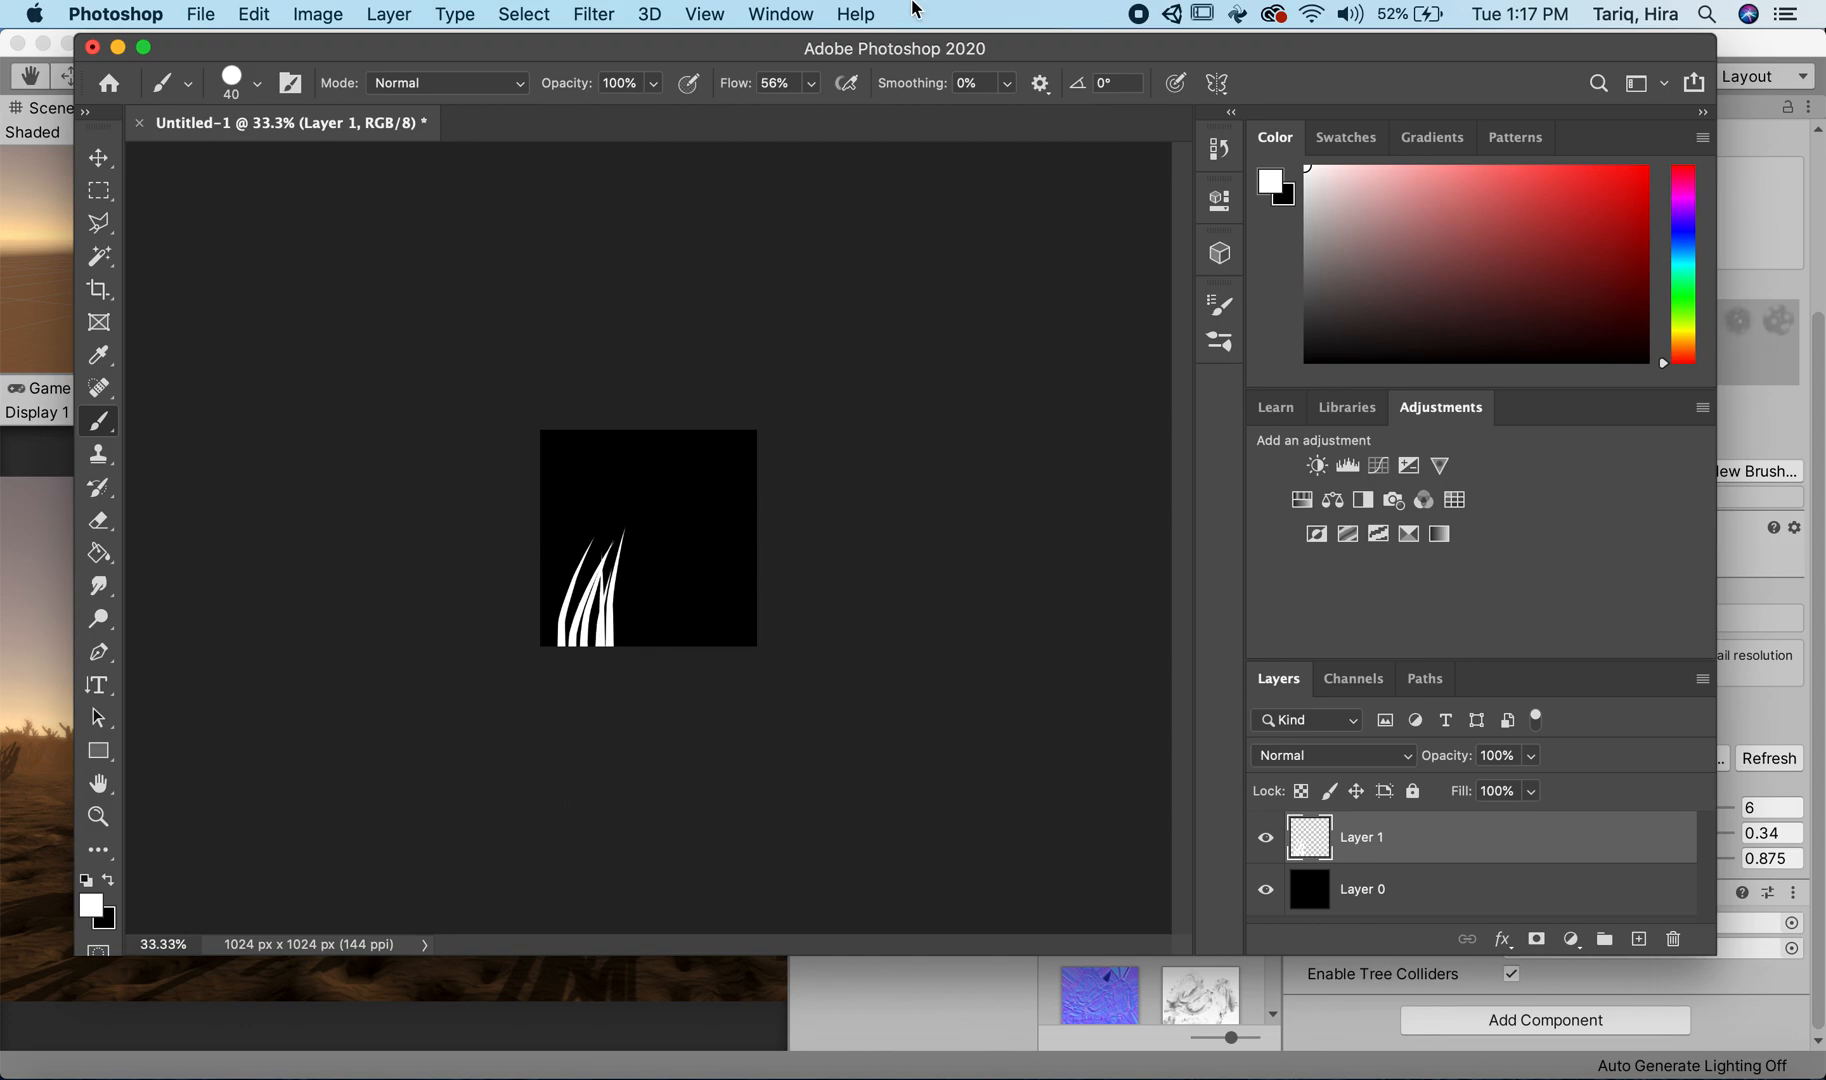
{"action": "left_click_drag", "start_coordinate": [616, 699], "coordinate": [621, 574]}
{"action": "left_click_drag", "start_coordinate": [624, 665], "coordinate": [630, 566]}
{"action": "left_click_drag", "start_coordinate": [600, 717], "coordinate": [638, 585]}
{"action": "left_click_drag", "start_coordinate": [618, 680], "coordinate": [659, 566]}
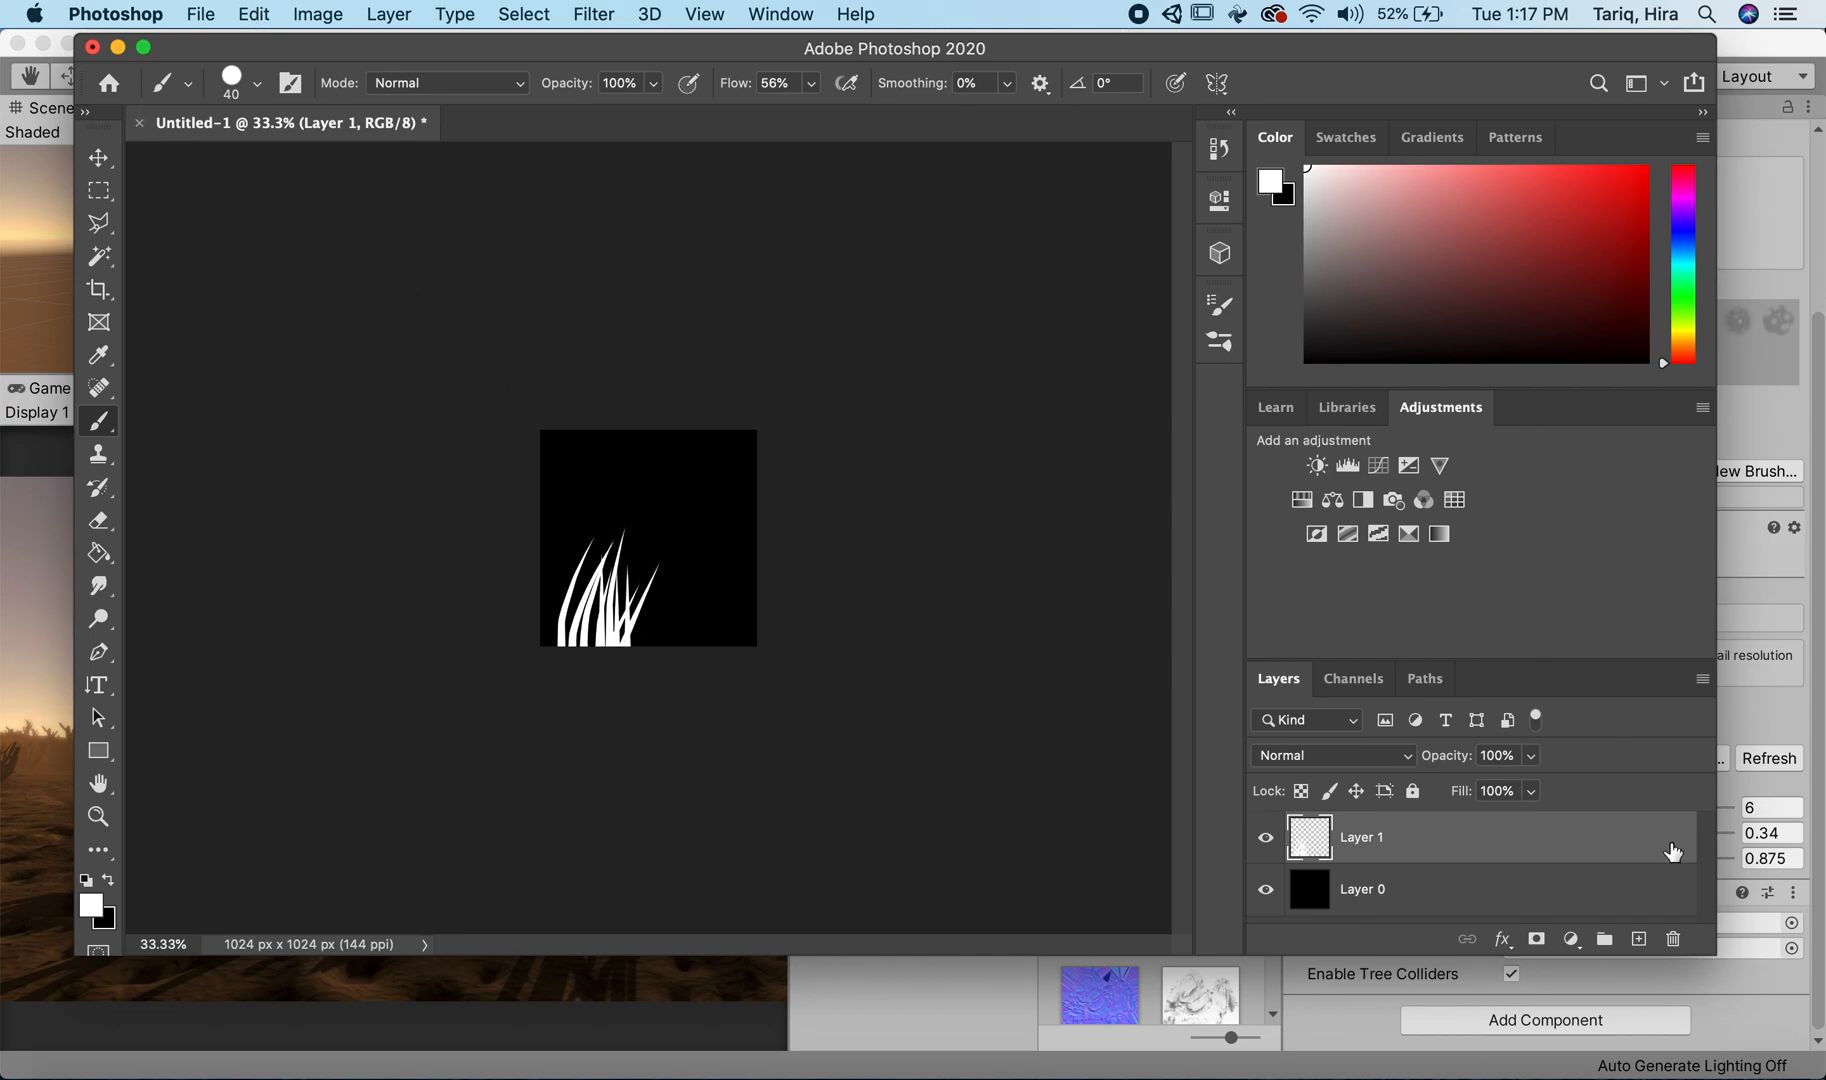
Step: Add a new layer above Layer 1 and set the foreground color to gray 888888
{"action": "left_click", "coordinate": [1638, 938]}
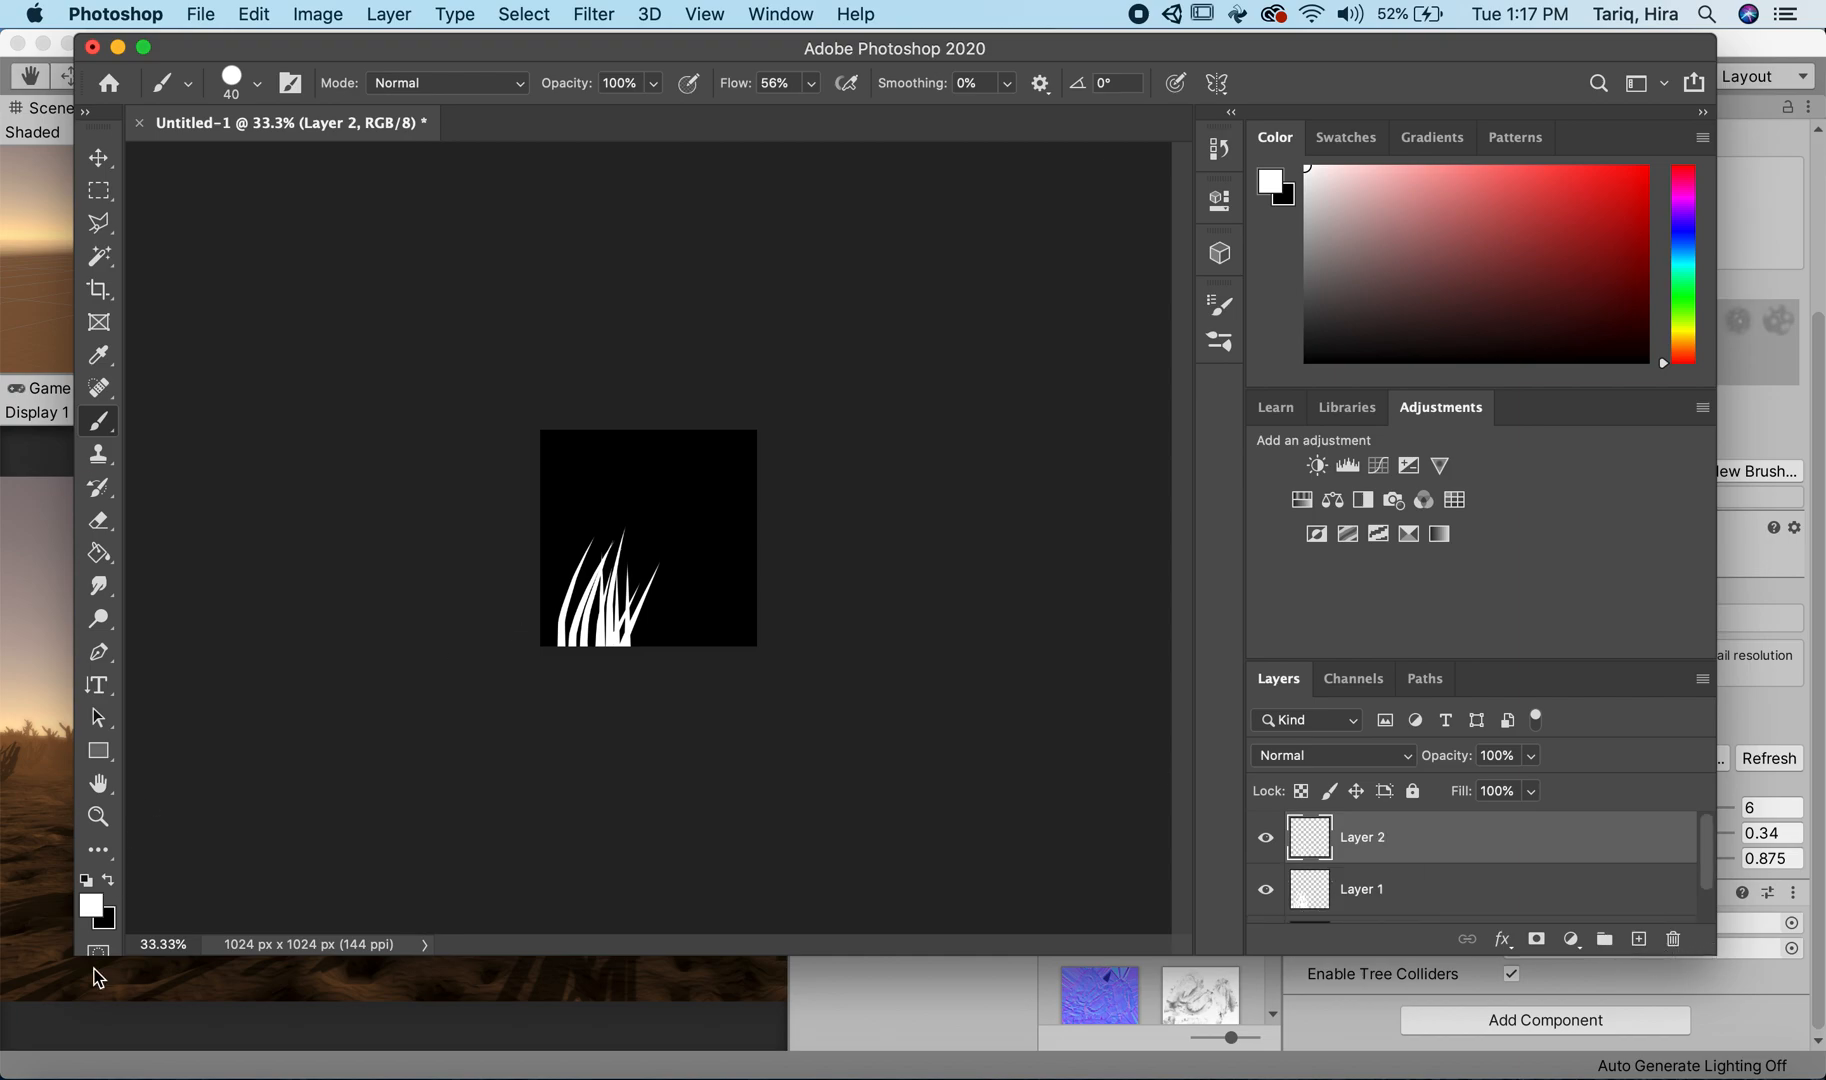
{"action": "left_click", "coordinate": [90, 905]}
{"action": "left_click", "coordinate": [556, 490]}
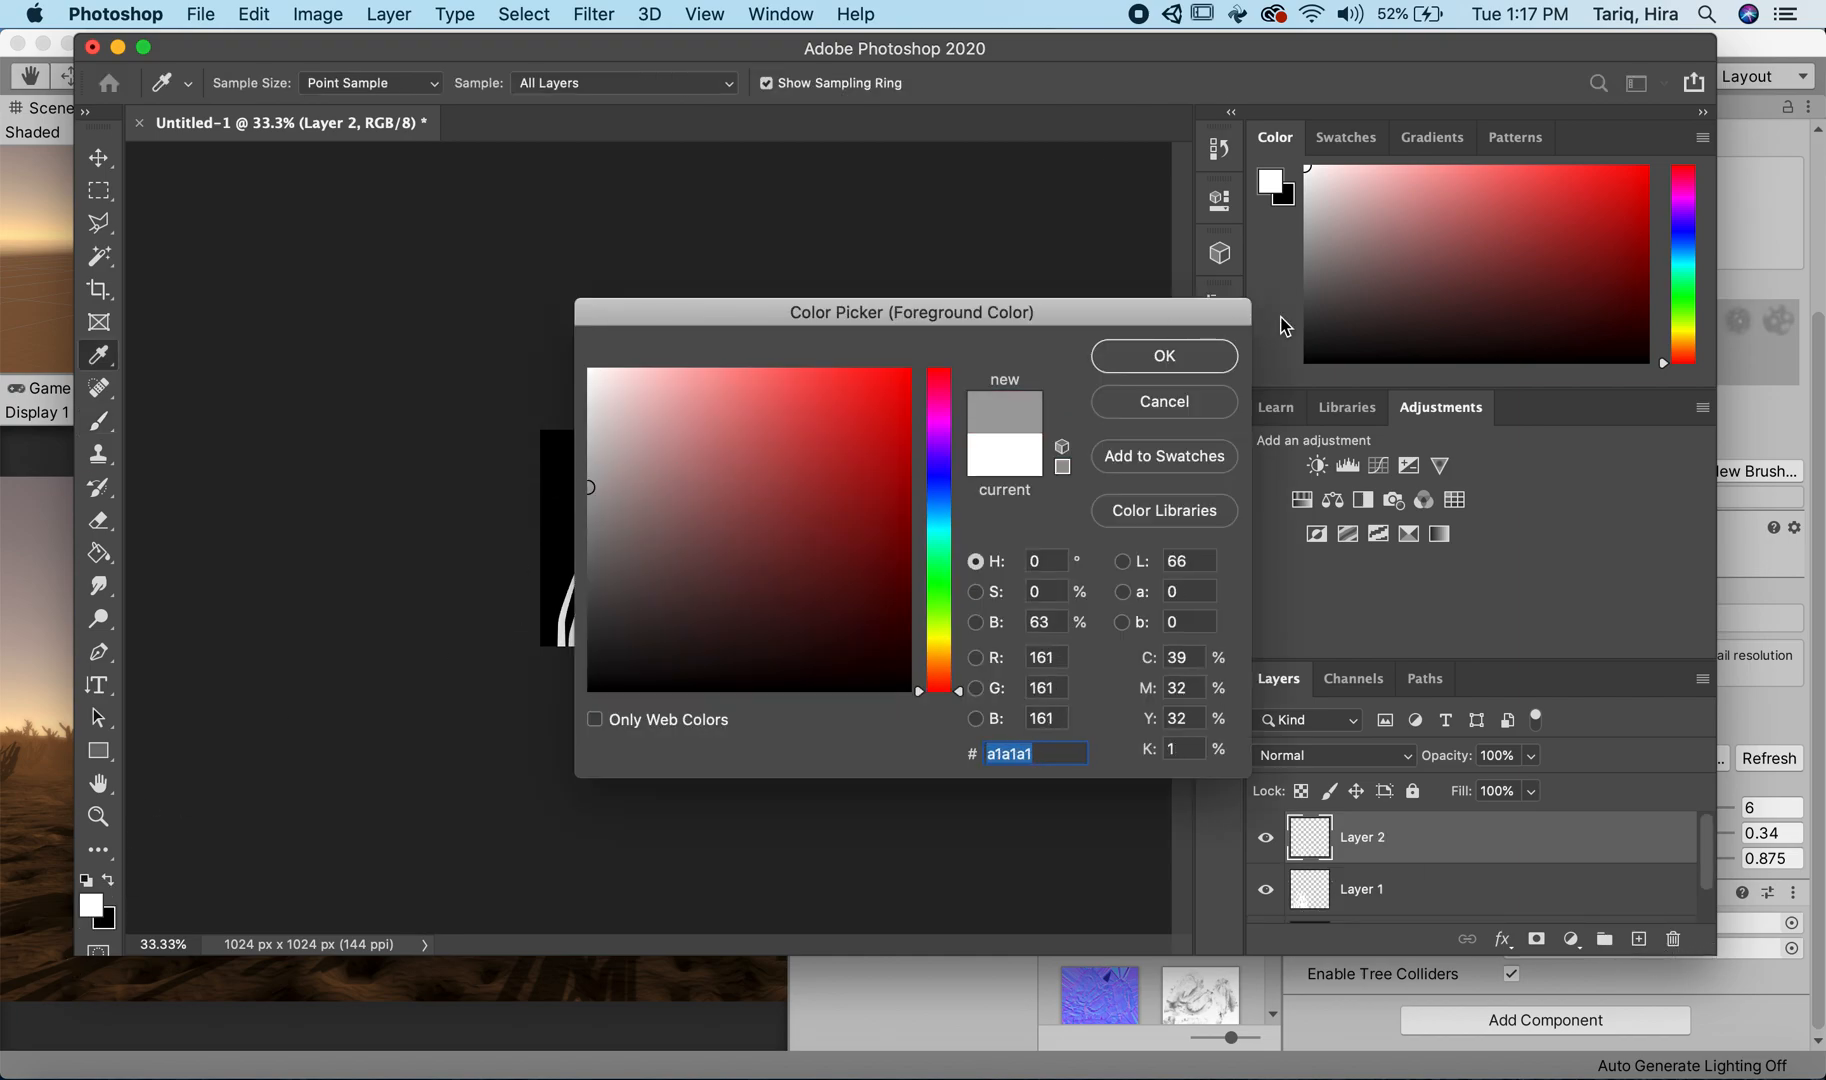
{"action": "left_click", "coordinate": [588, 519]}
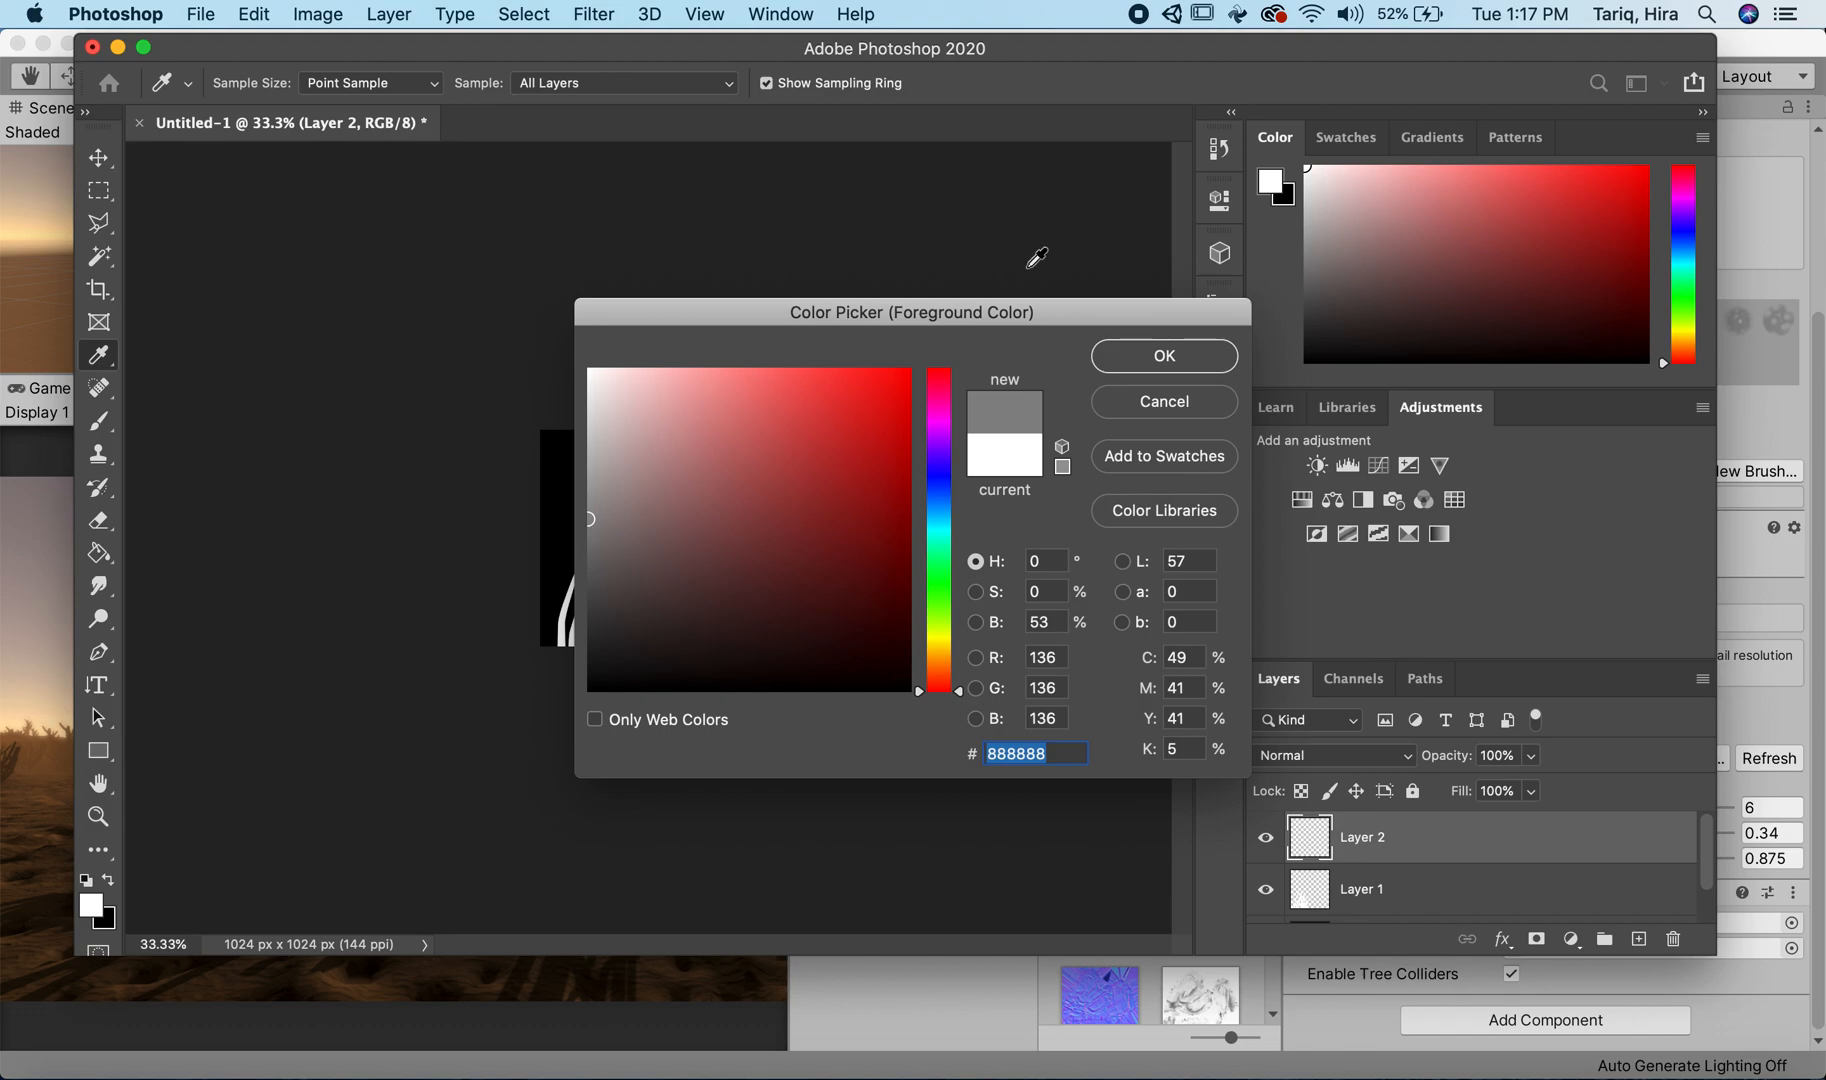
{"action": "left_click", "coordinate": [1160, 356]}
Step: Paint gray grass blades among the white ones and to their right on Layer 2, undoing one misplaced stroke
{"action": "key", "text": "b"}
{"action": "left_click_drag", "start_coordinate": [574, 659], "coordinate": [607, 545]}
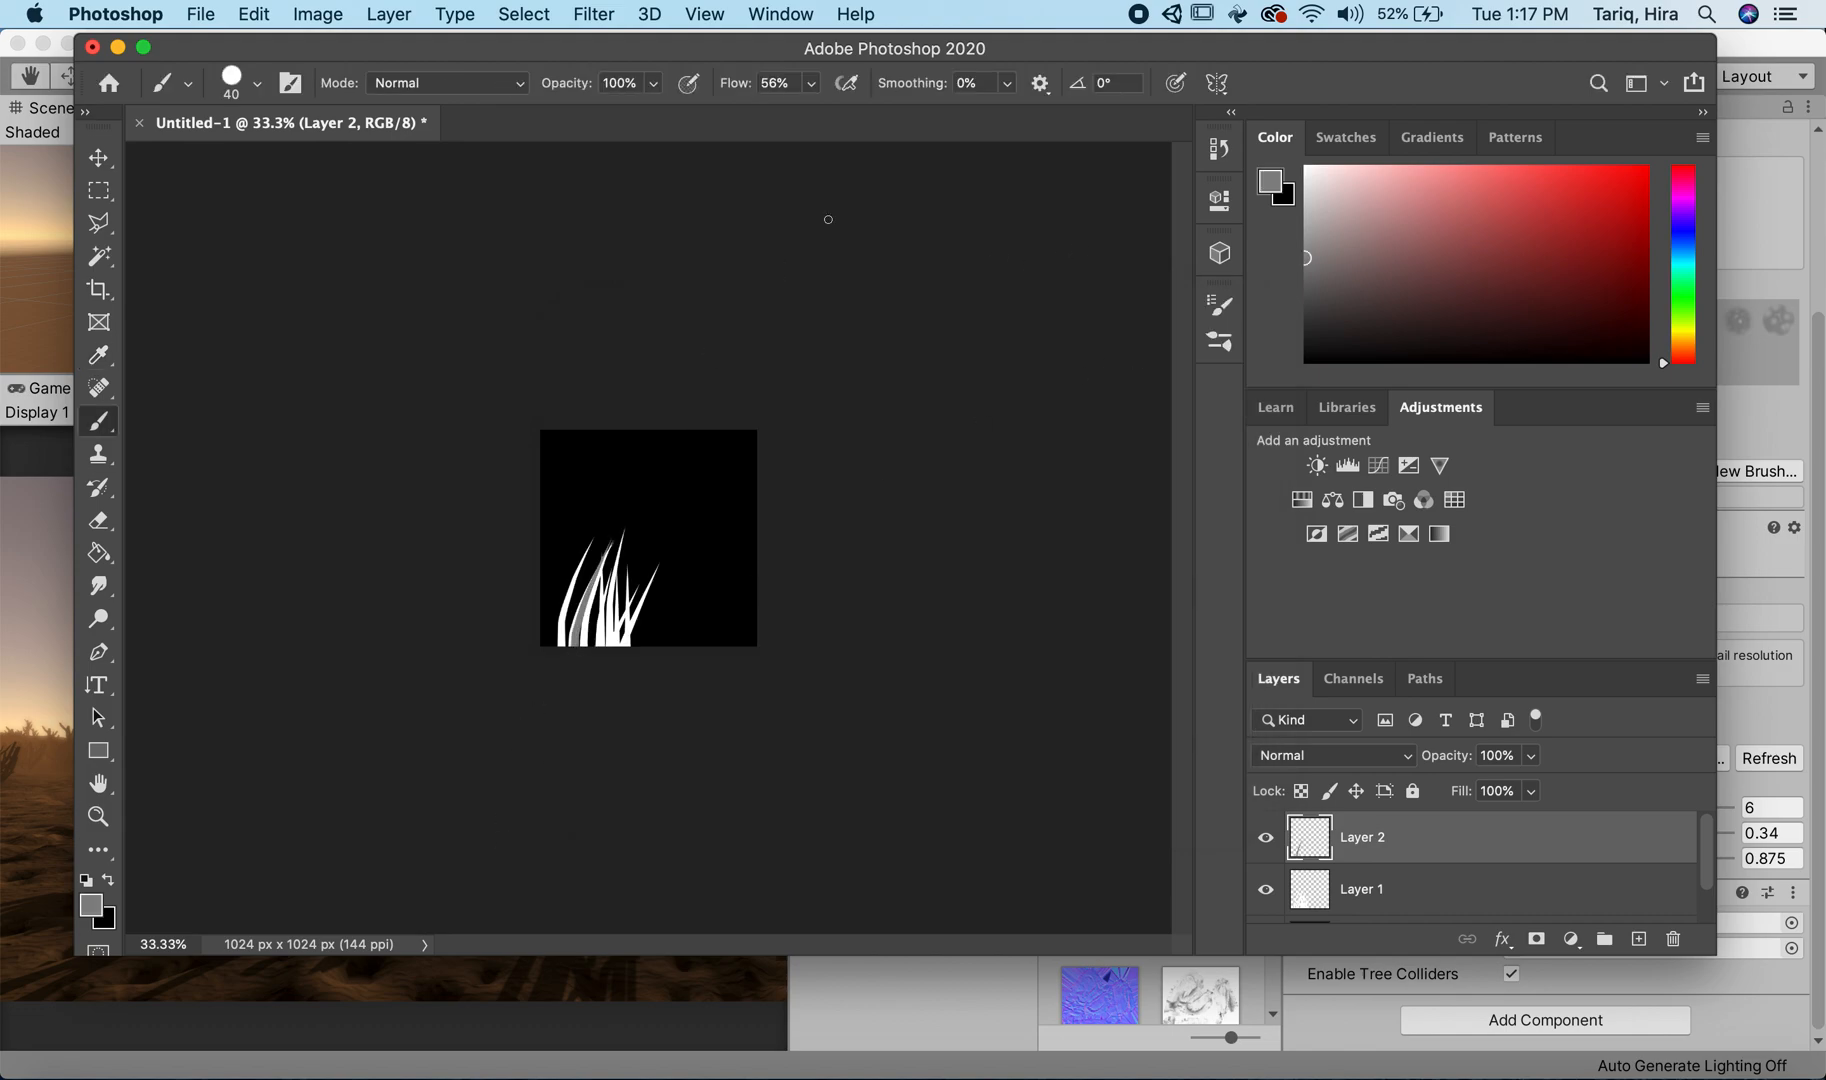
{"action": "left_click_drag", "start_coordinate": [645, 658], "coordinate": [651, 566]}
{"action": "left_click_drag", "start_coordinate": [640, 679], "coordinate": [640, 556]}
{"action": "left_click_drag", "start_coordinate": [673, 668], "coordinate": [669, 550]}
{"action": "left_click_drag", "start_coordinate": [685, 637], "coordinate": [673, 547]}
{"action": "key", "text": "super+z"}
{"action": "left_click_drag", "start_coordinate": [660, 670], "coordinate": [668, 558]}
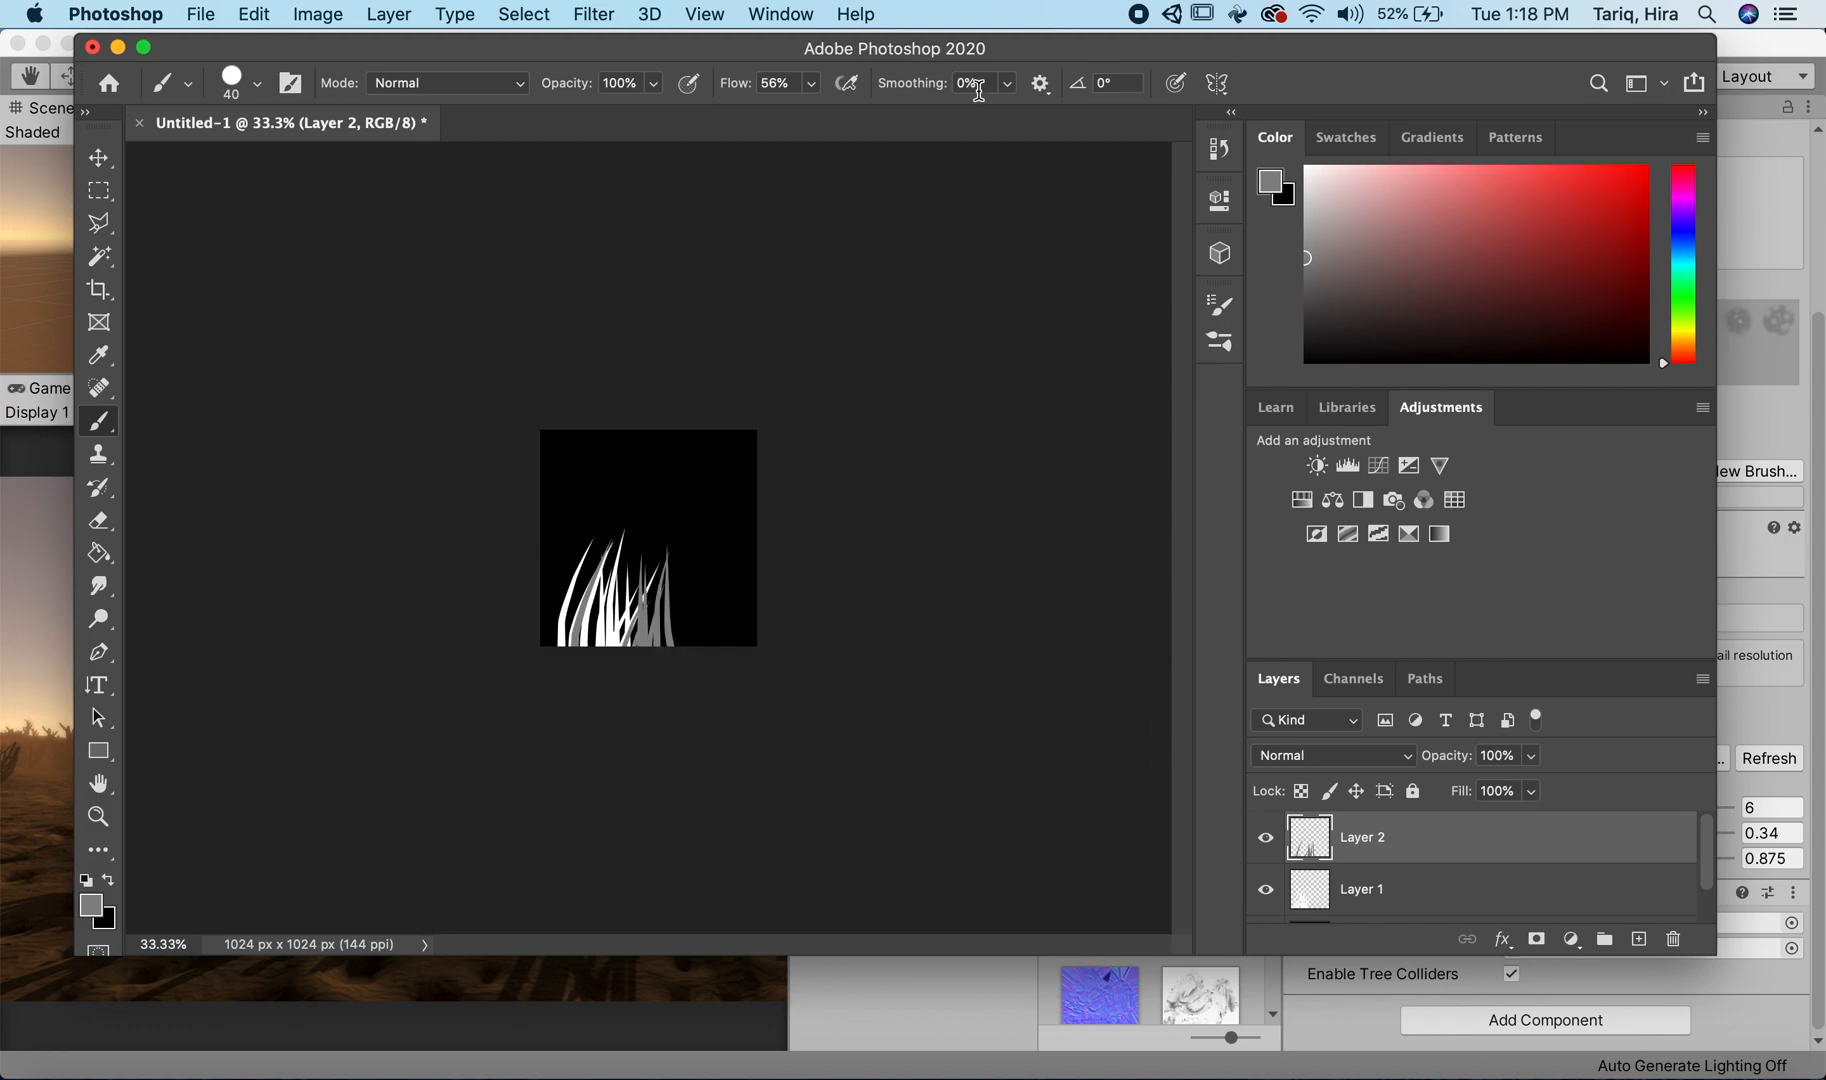
Step: Open the existing Grass.psd file from the Grass folder
{"action": "left_click", "coordinate": [192, 16]}
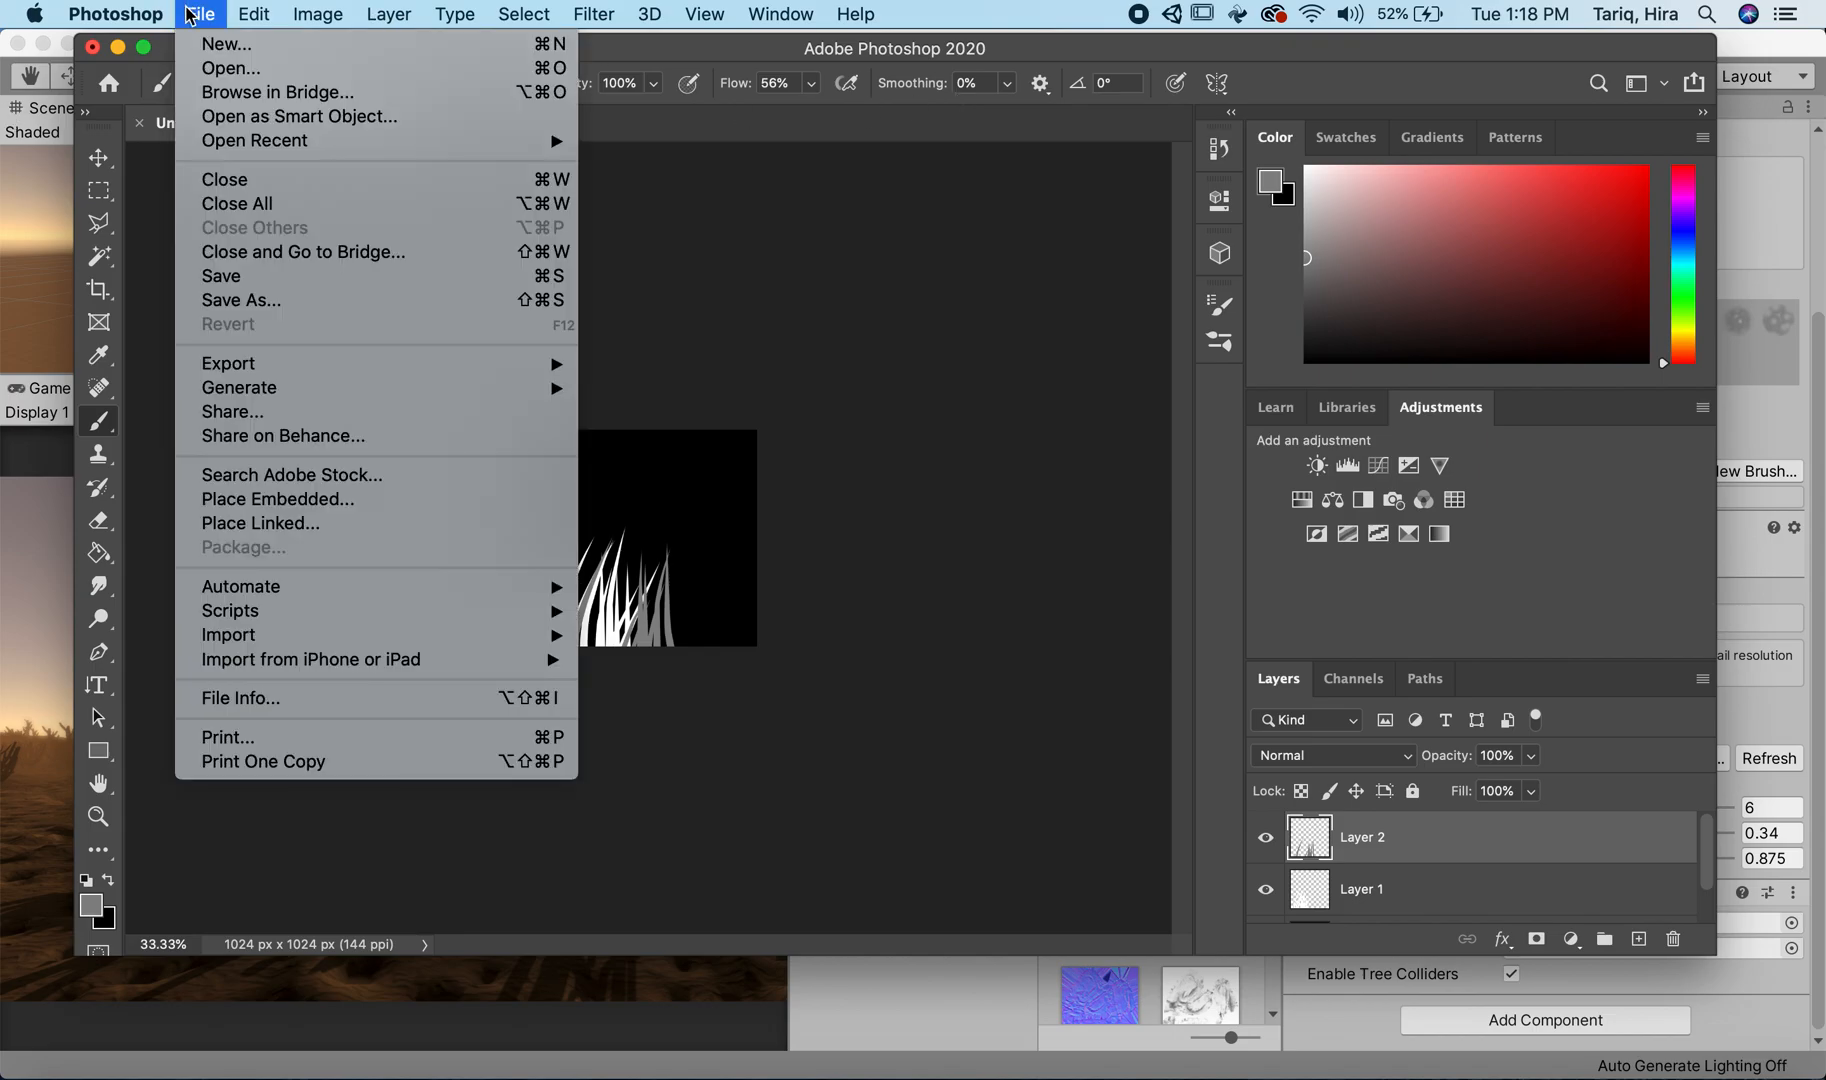
{"action": "left_click", "coordinate": [256, 68]}
{"action": "left_click", "coordinate": [720, 255]}
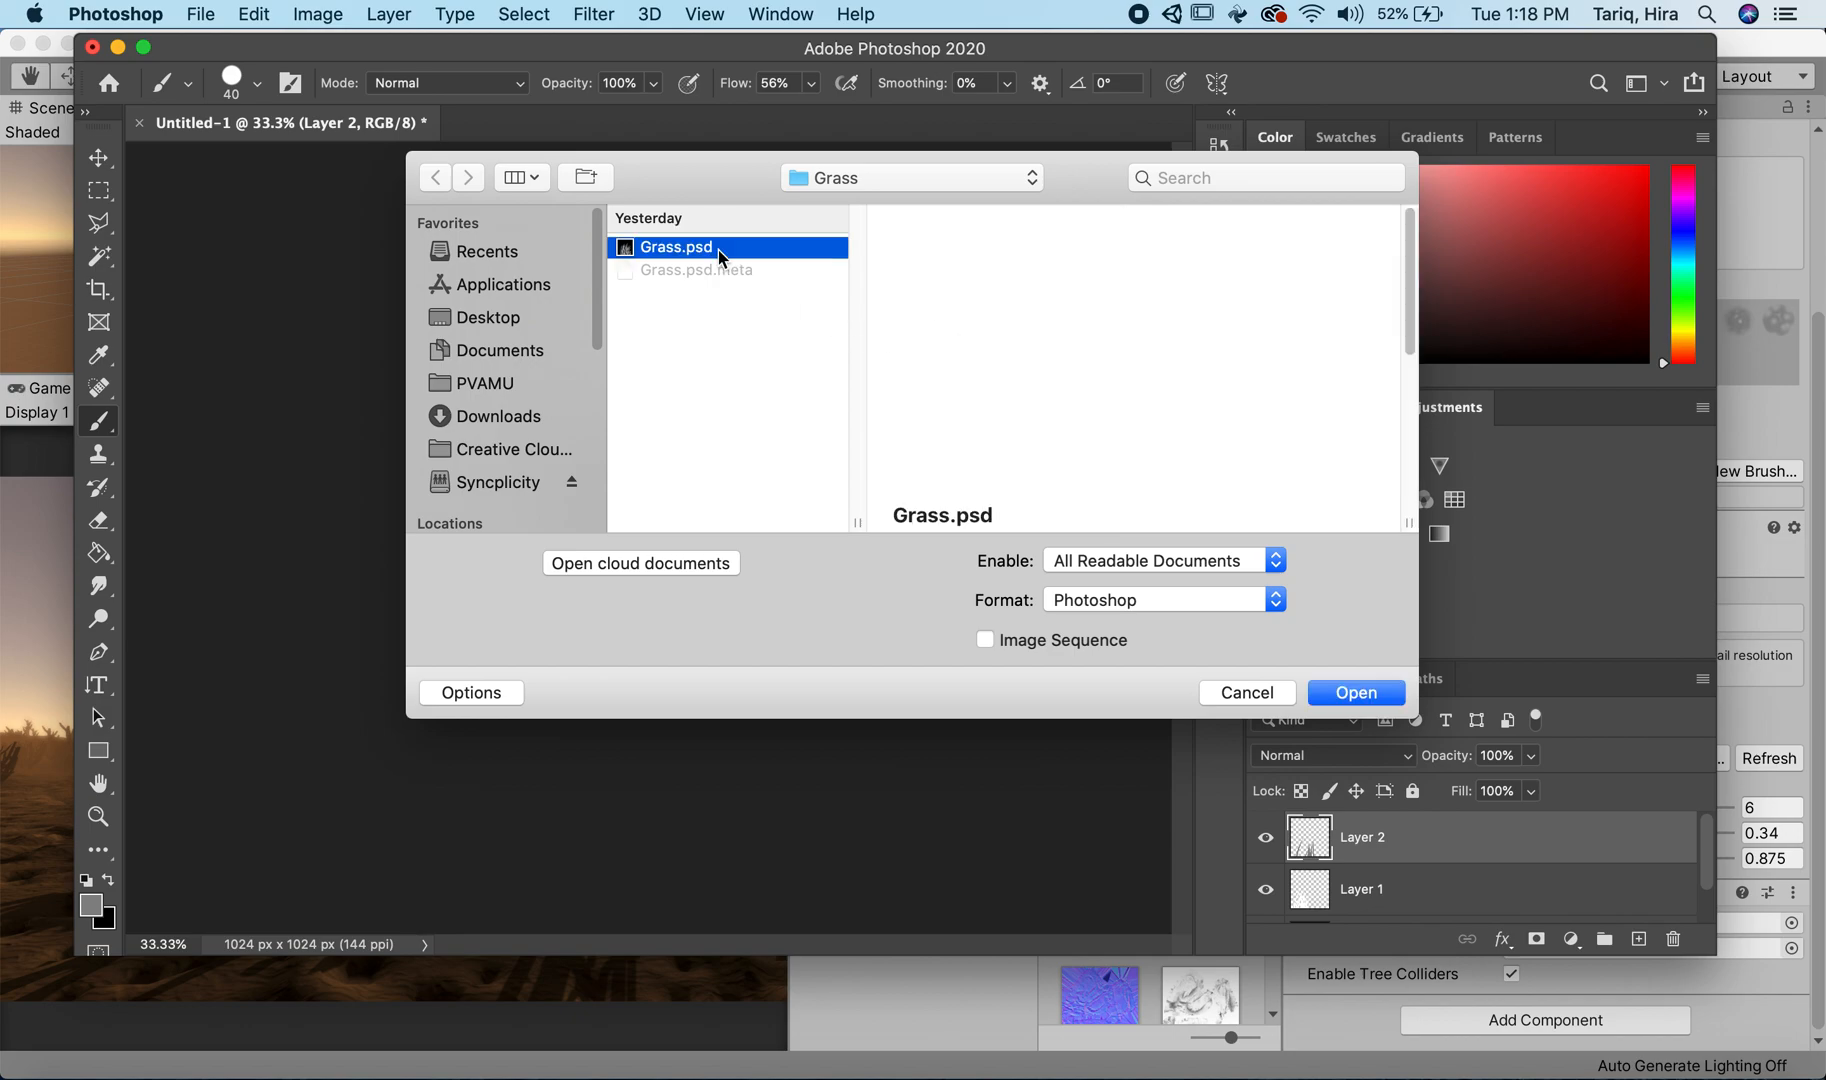
{"action": "left_click", "coordinate": [1356, 692]}
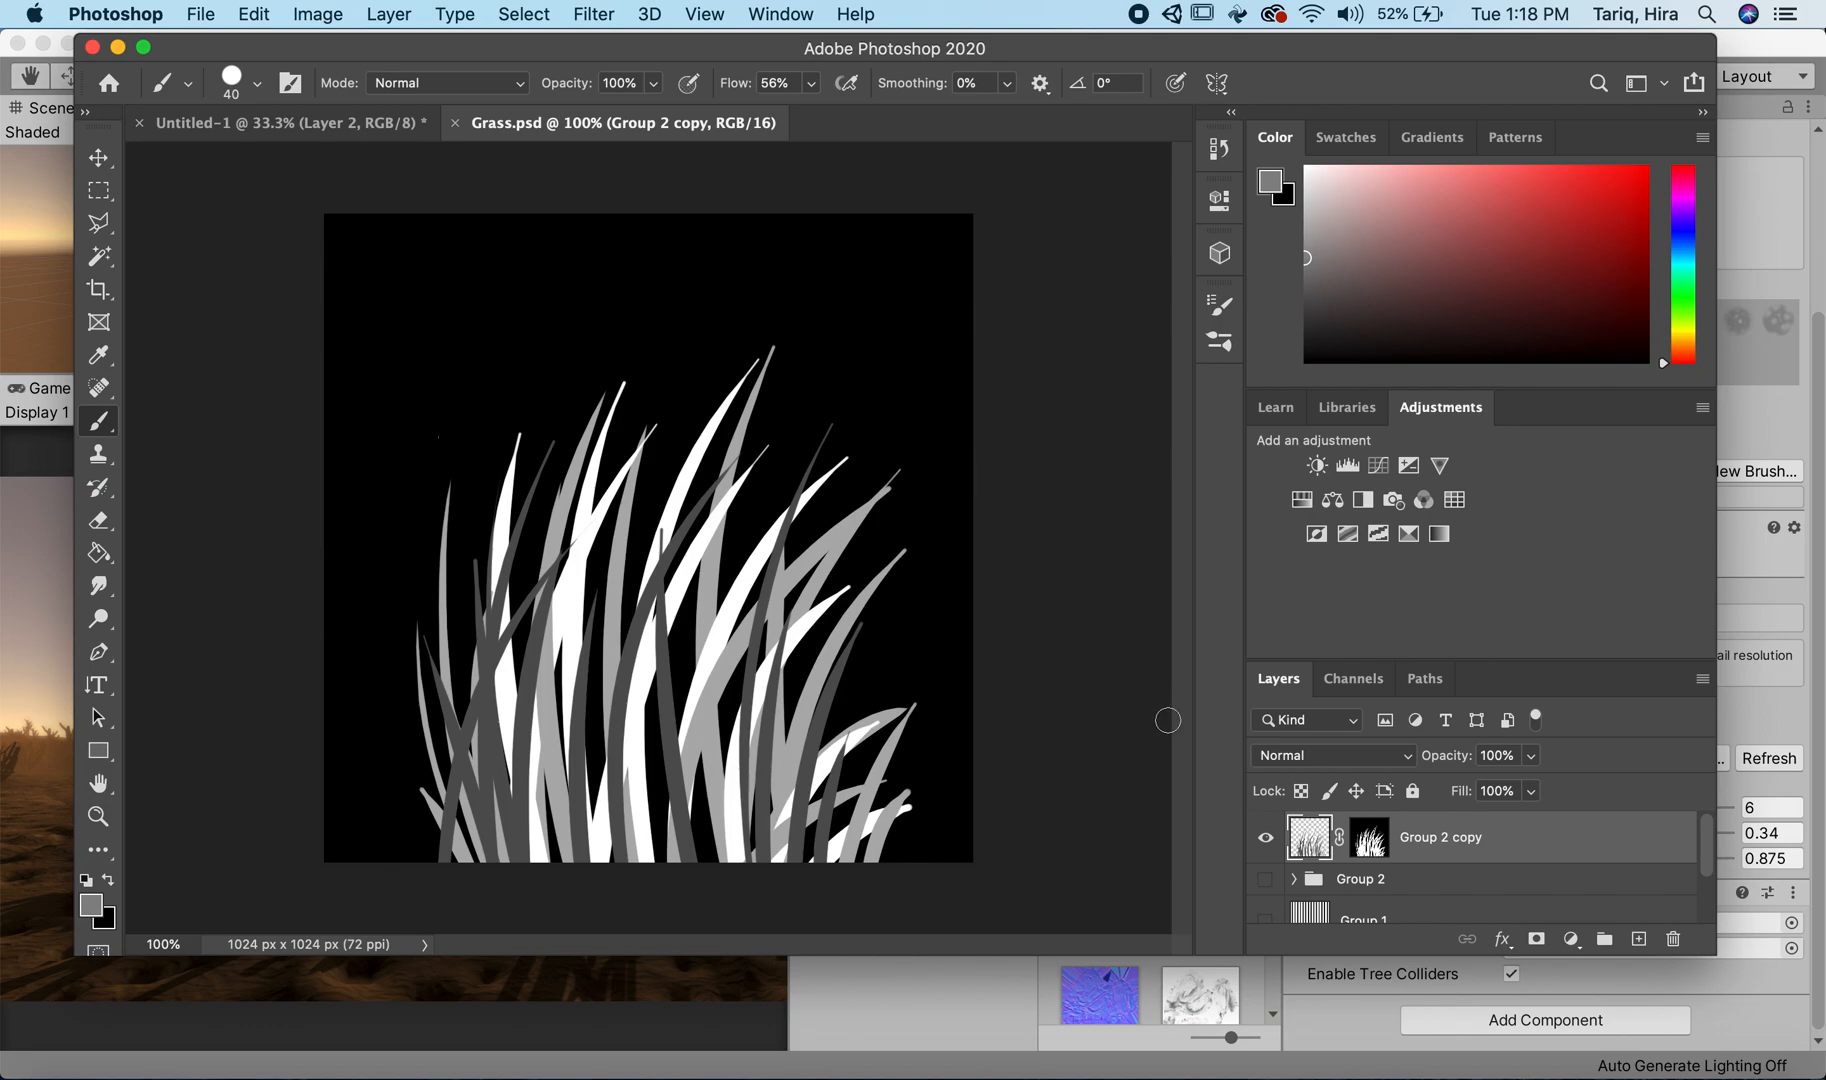
Step: Examine the channels of Grass.psd with the Group 2 copy layer mask selected, toggling the Alpha channel's visibility
{"action": "left_click", "coordinate": [1370, 840]}
{"action": "left_click", "coordinate": [1366, 680]}
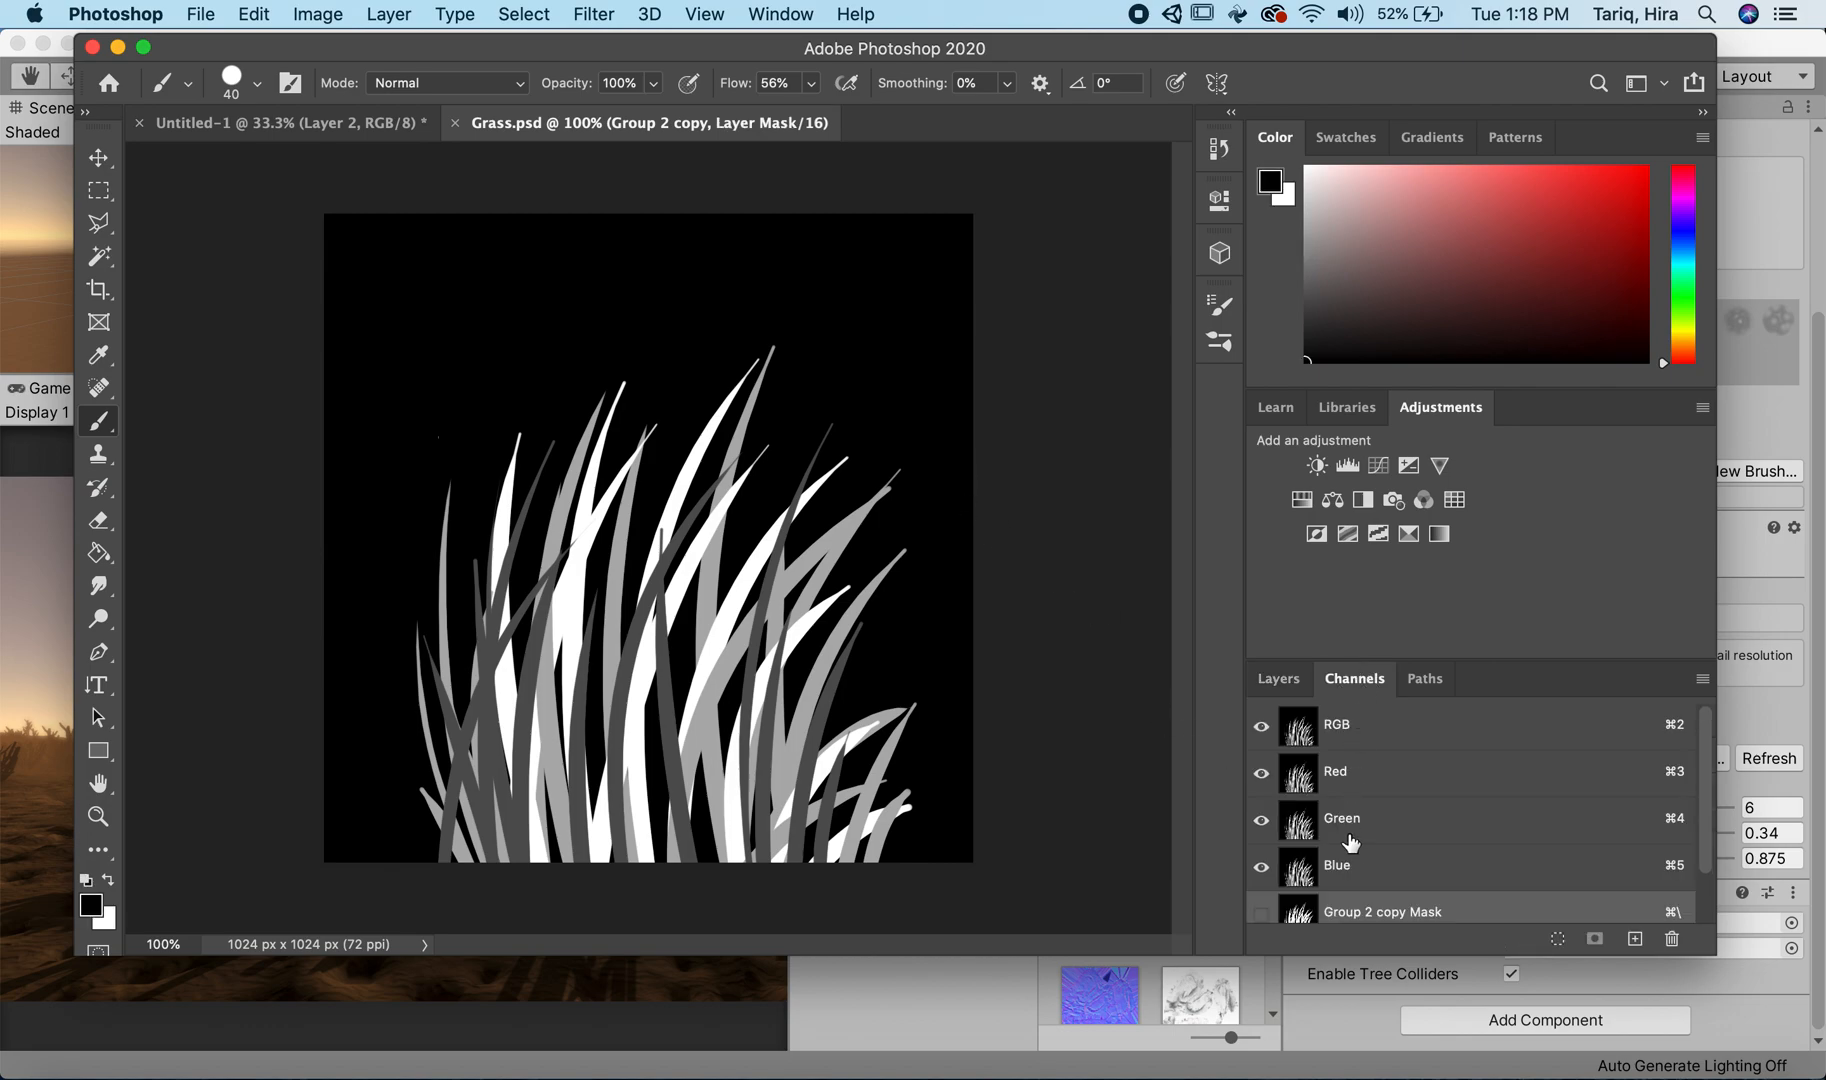
{"action": "scroll", "coordinate": [1370, 835], "scroll_direction": "down", "scroll_amount": 1}
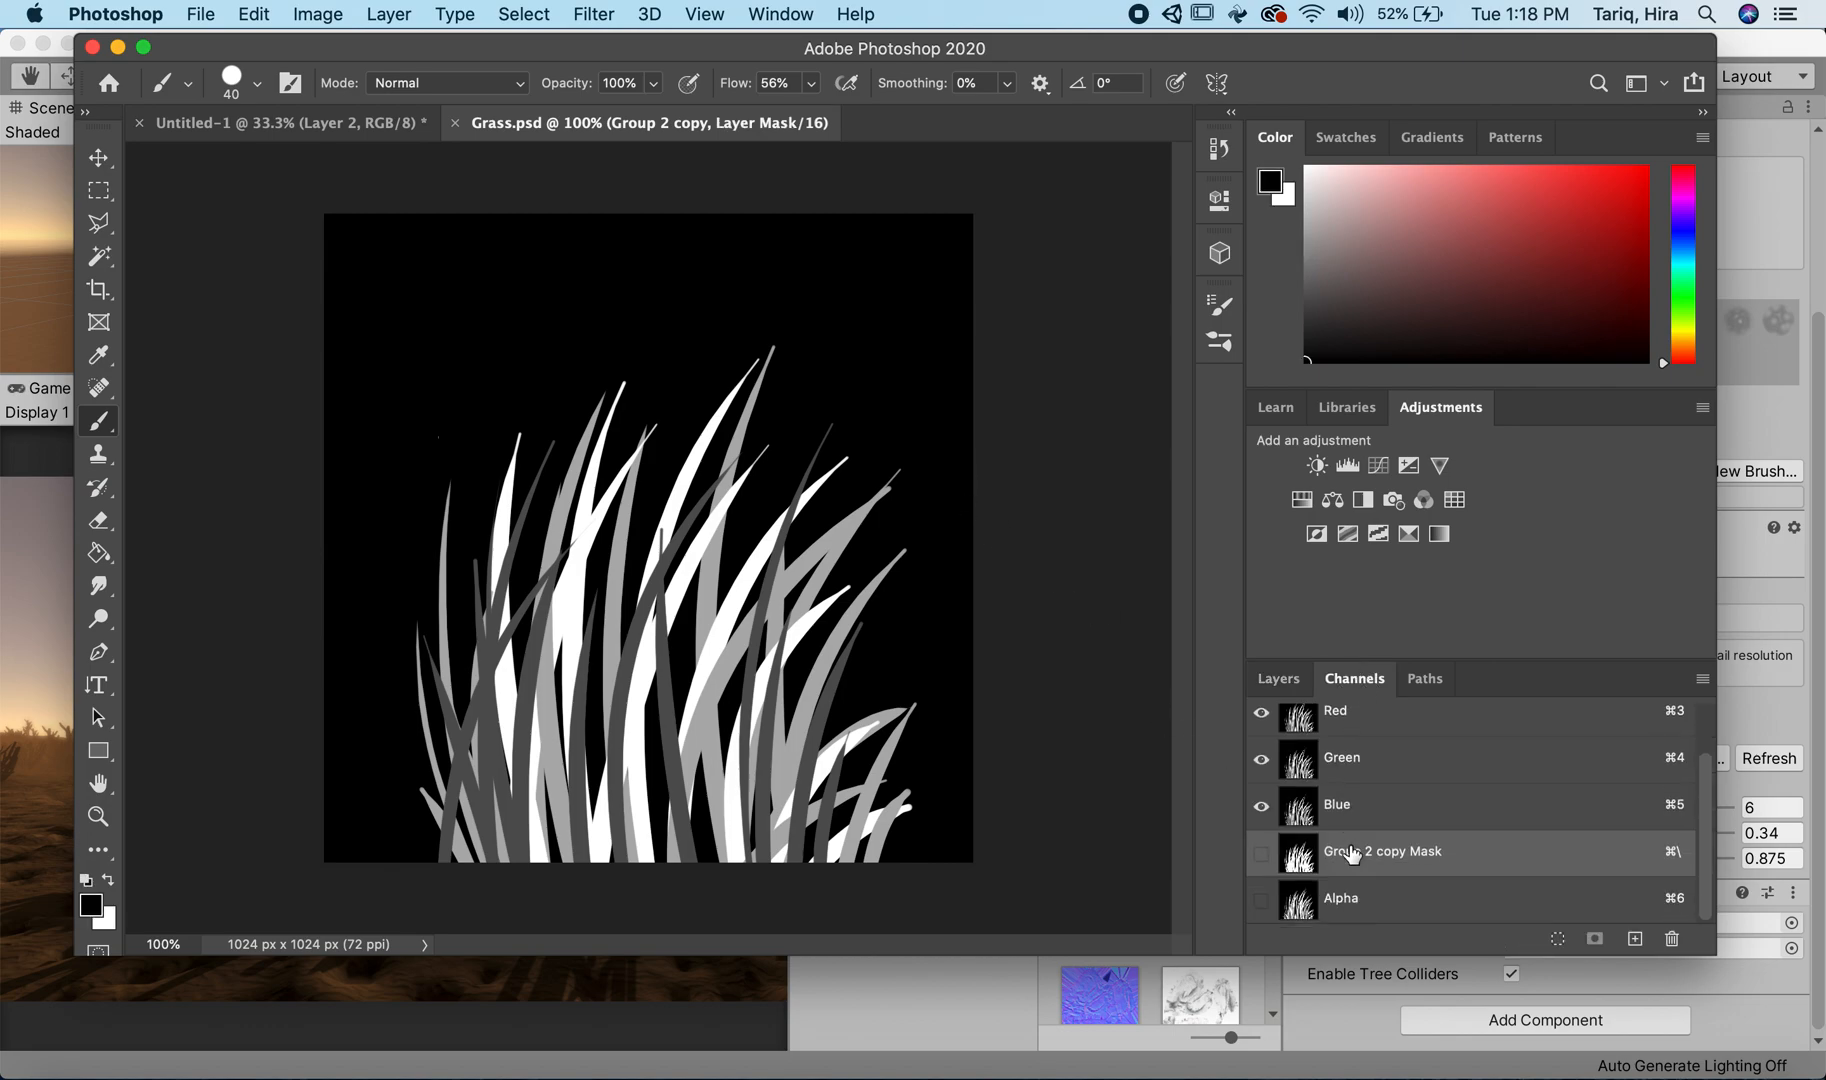
{"action": "left_click", "coordinate": [1261, 901]}
{"action": "left_click", "coordinate": [1261, 901]}
{"action": "left_click", "coordinate": [1261, 901]}
{"action": "left_click", "coordinate": [1261, 901]}
{"action": "left_click", "coordinate": [1277, 678]}
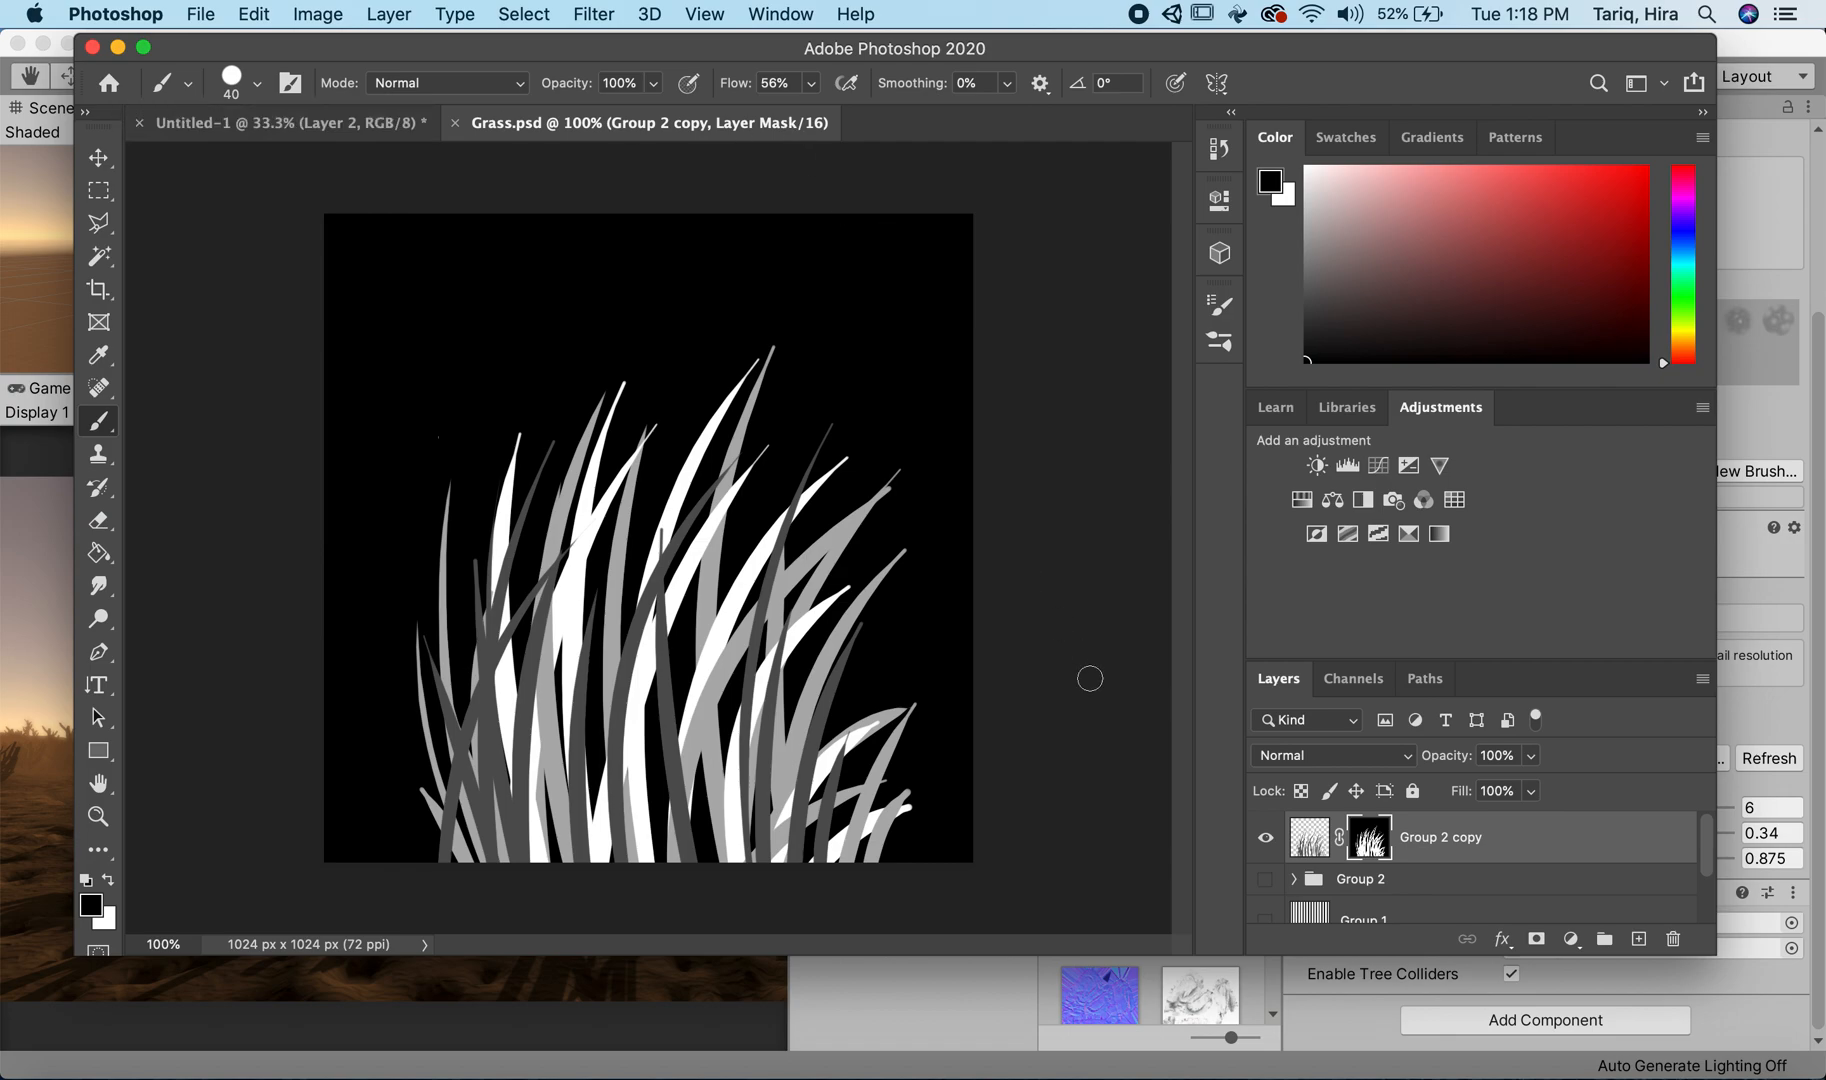
Step: Toggle the visibility of the Group 2 copy Mask channel to examine it and return to the Untitled-1 document
{"action": "left_click", "coordinate": [1310, 838]}
{"action": "left_click", "coordinate": [1373, 680]}
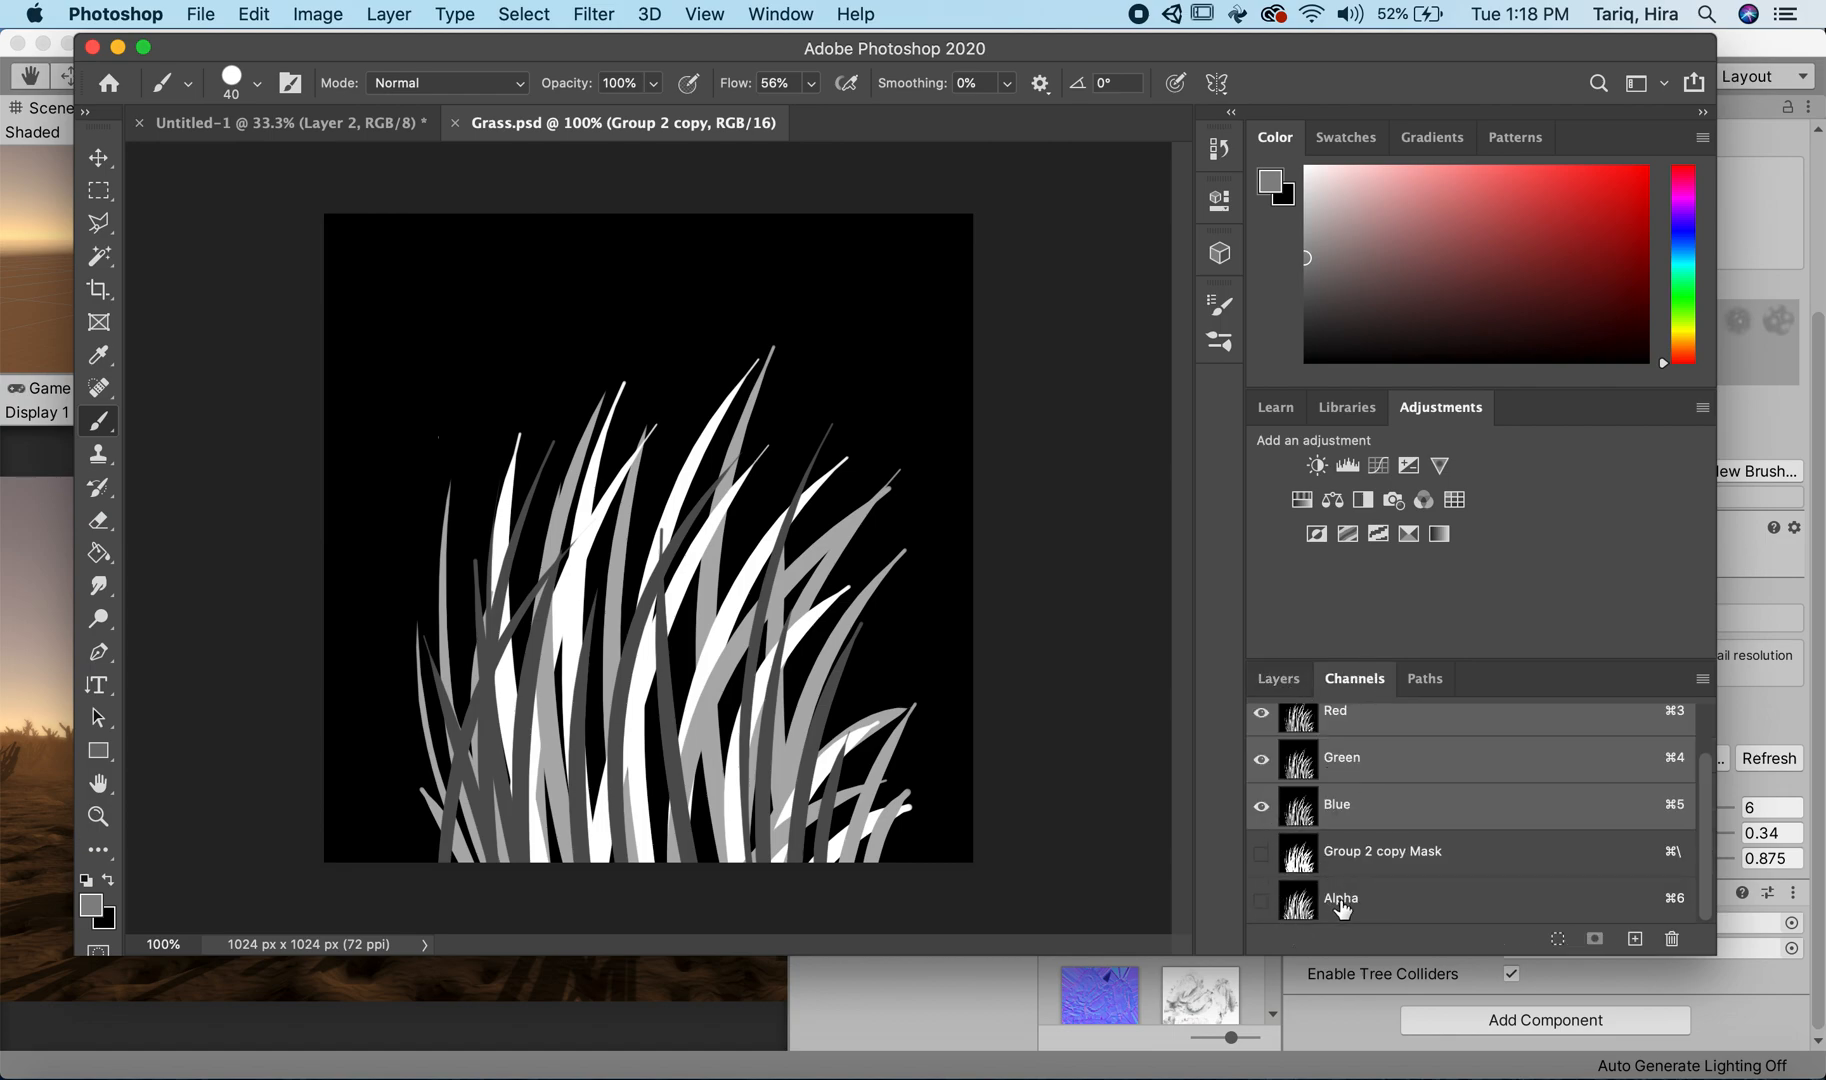
{"action": "left_click", "coordinate": [1305, 860]}
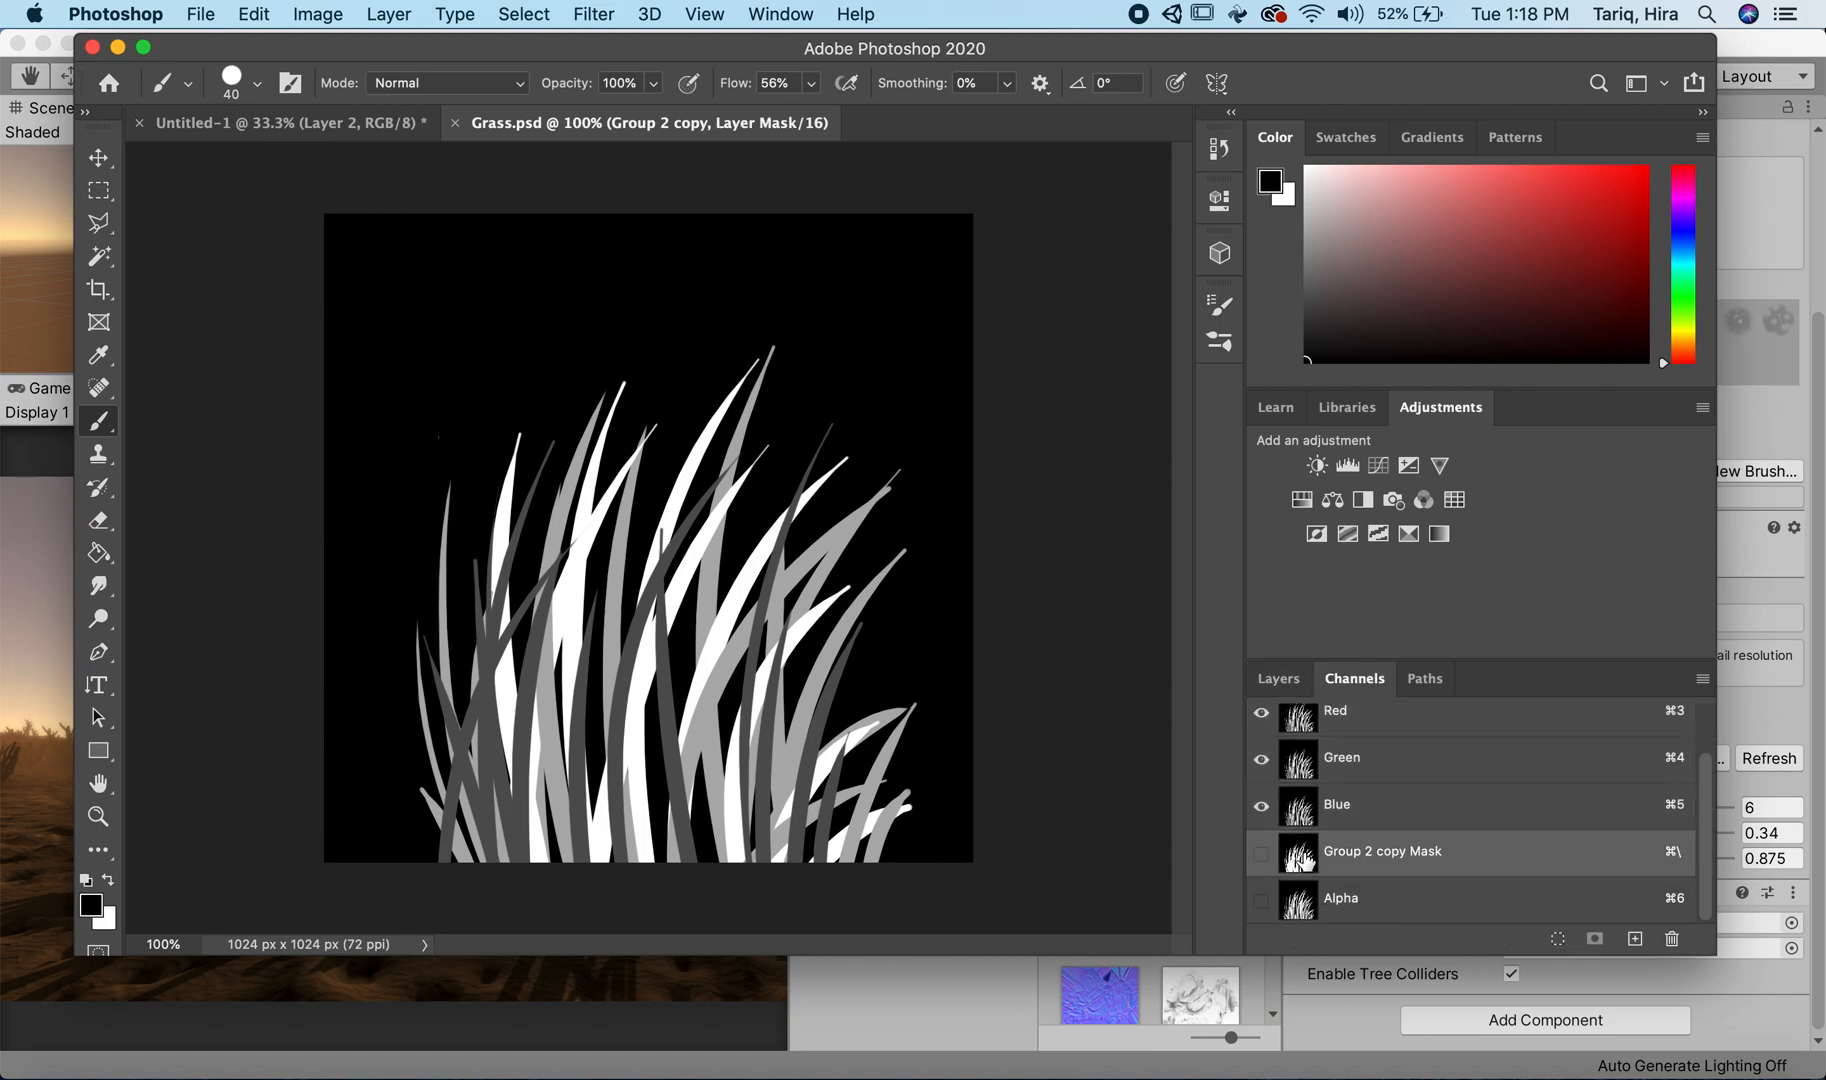
{"action": "left_click", "coordinate": [1261, 854]}
{"action": "left_click", "coordinate": [1261, 856]}
{"action": "left_click", "coordinate": [262, 124]}
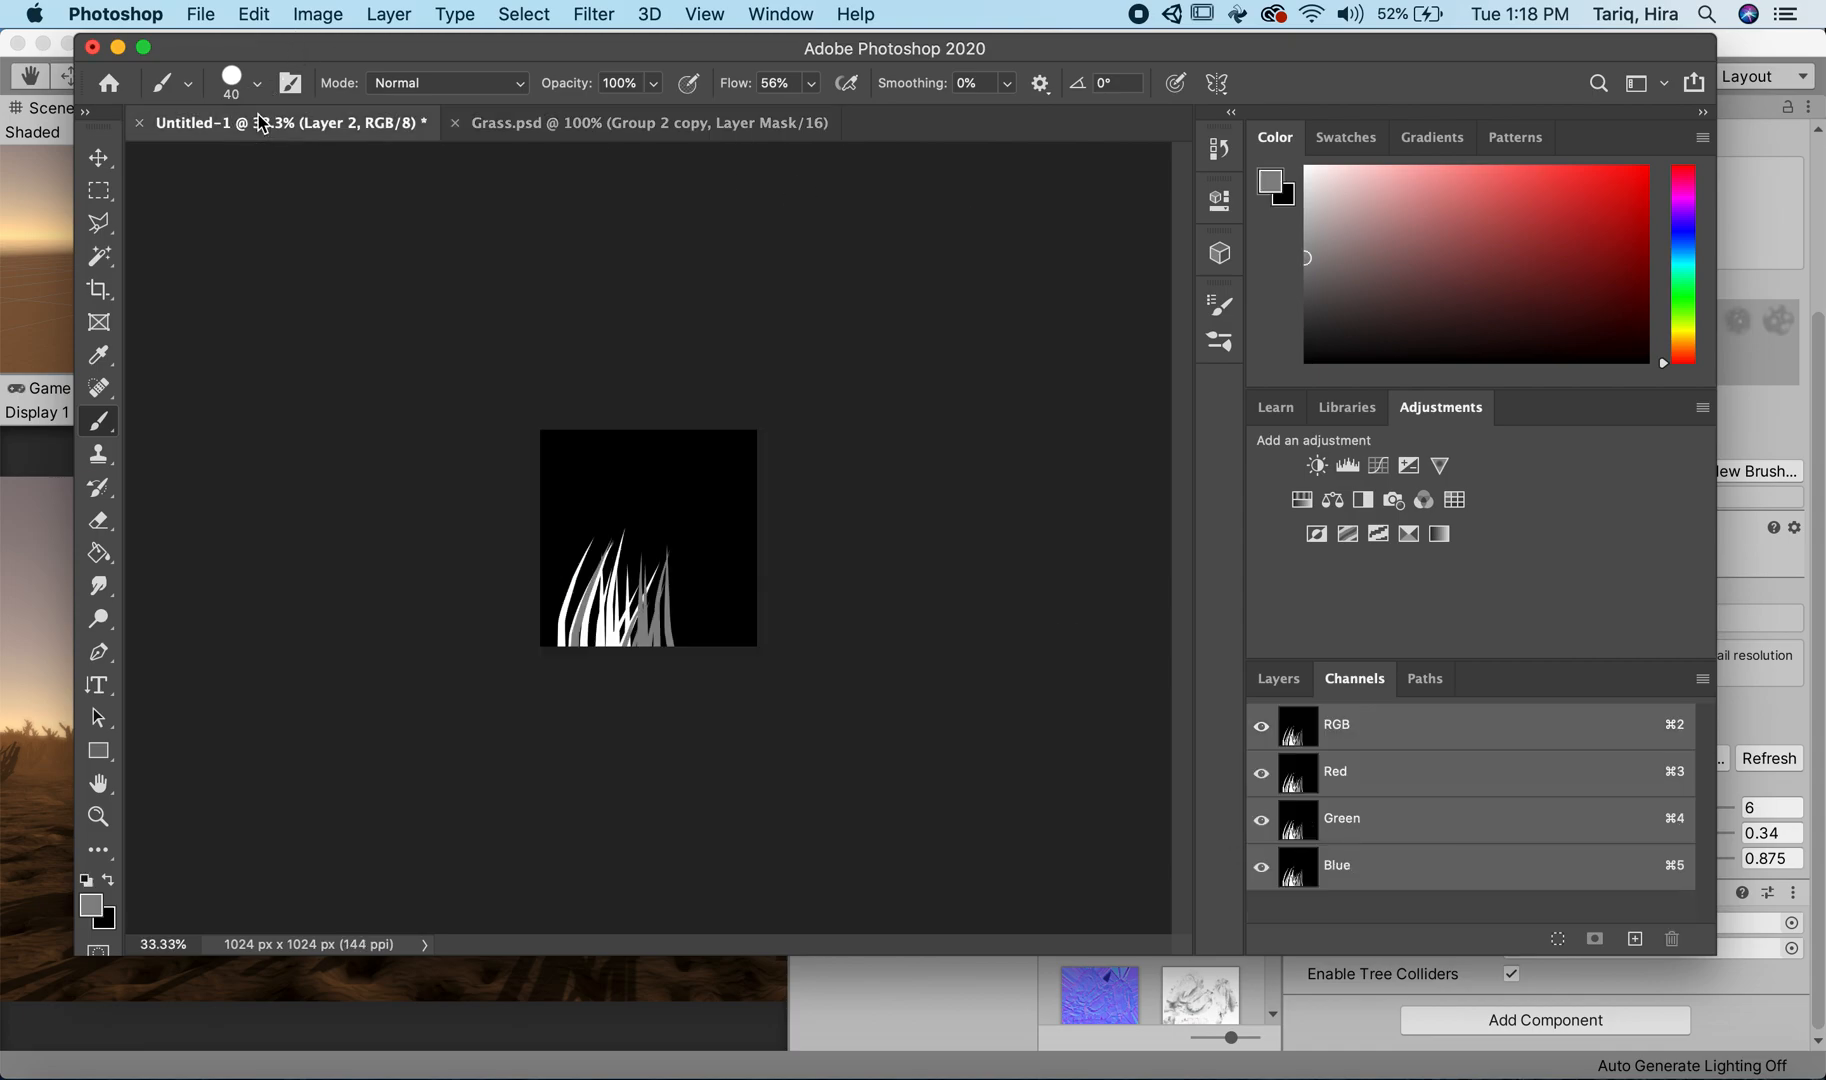
Step: Switch to Unity and select the Grass texture in the Terrains/Desert/Textures/Grass folder to show its import settings
{"action": "left_click", "coordinate": [117, 47]}
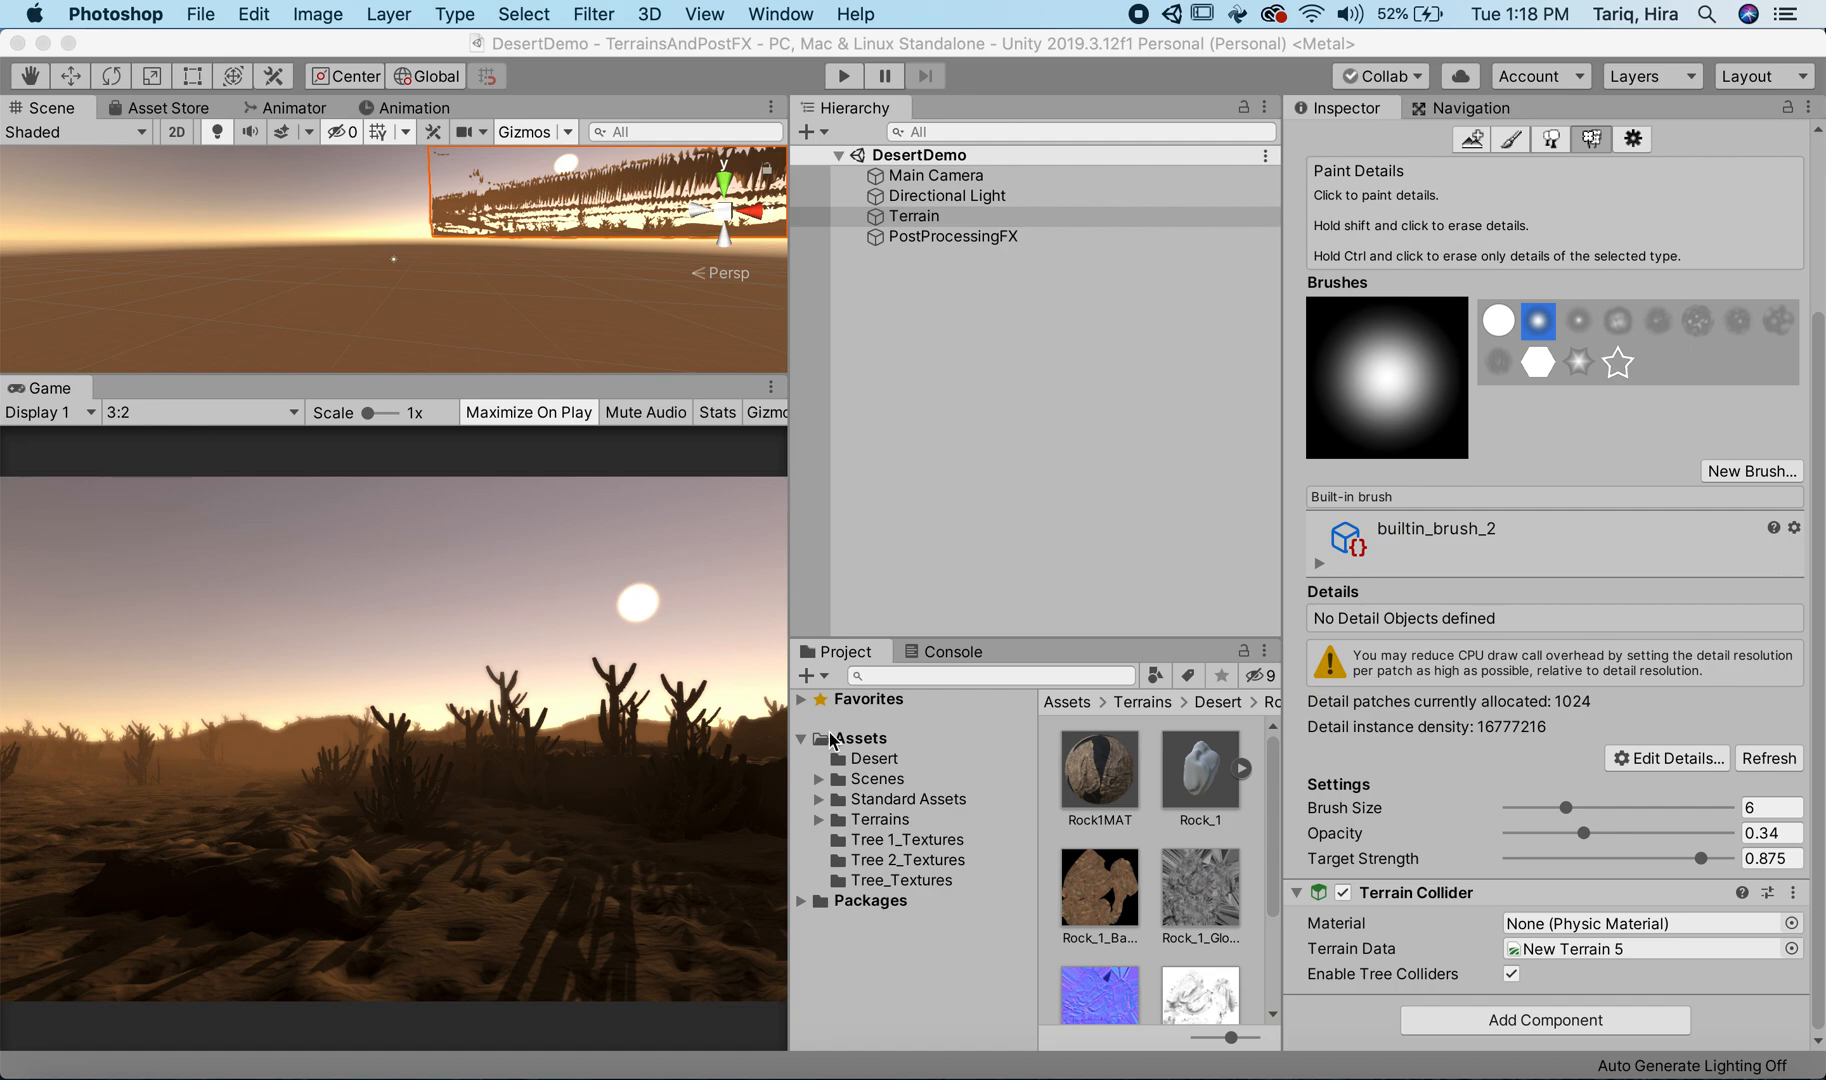
{"action": "left_click", "coordinate": [876, 822]}
{"action": "double_click", "coordinate": [1118, 783]}
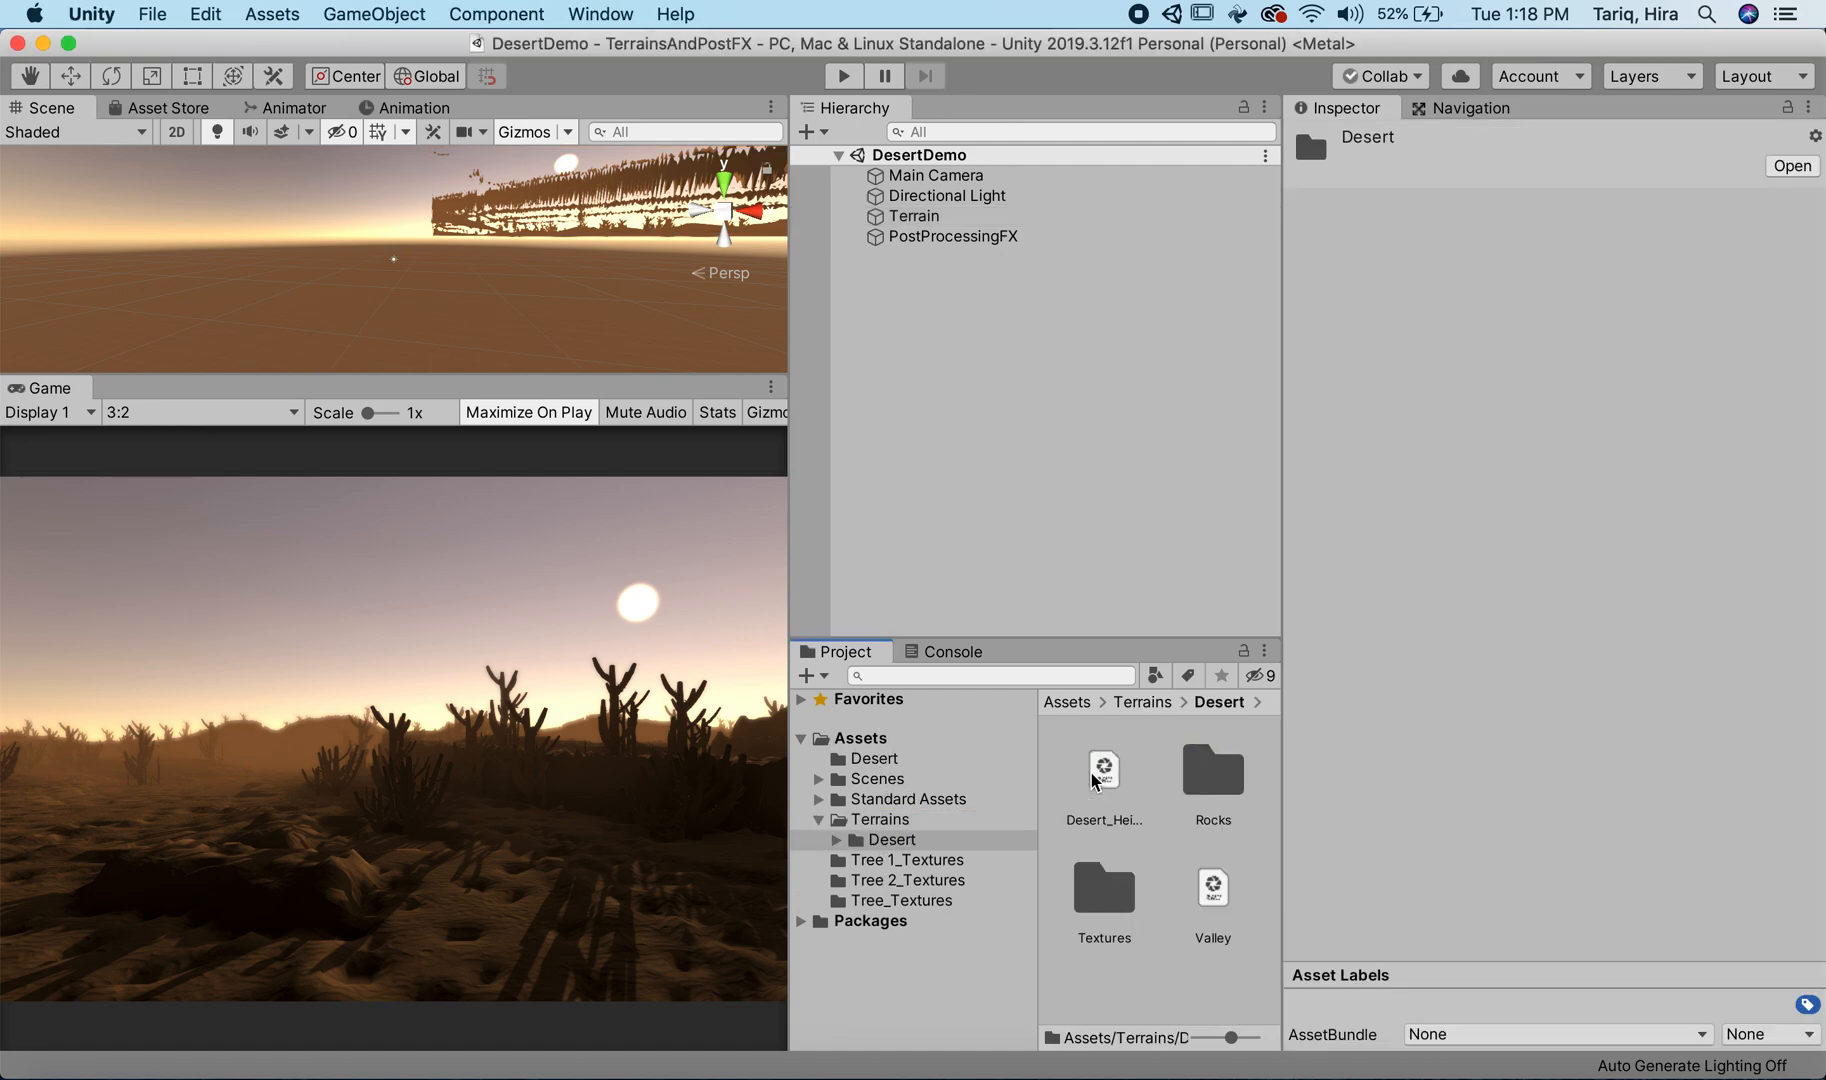
{"action": "double_click", "coordinate": [1082, 908]}
{"action": "scroll", "coordinate": [1118, 880], "scroll_direction": "down", "scroll_amount": 3}
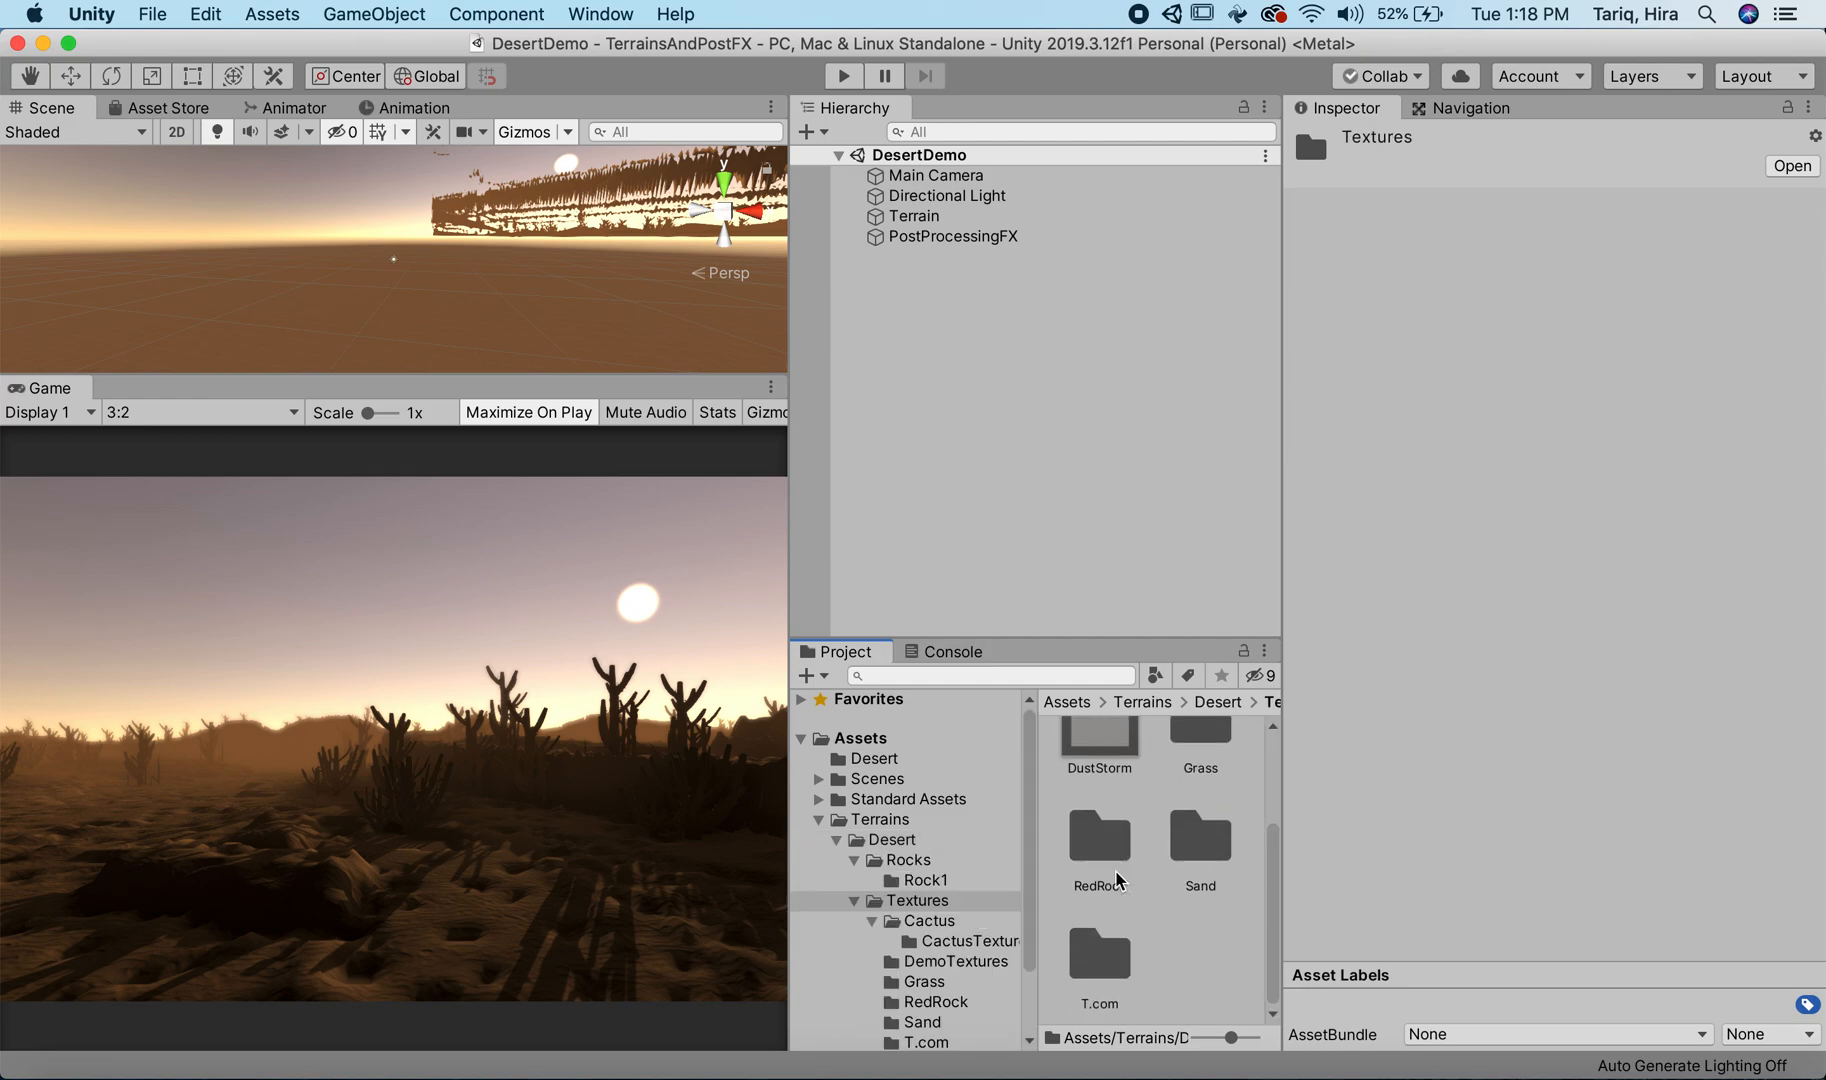
{"action": "scroll", "coordinate": [1118, 880], "scroll_direction": "up", "scroll_amount": 3}
{"action": "double_click", "coordinate": [1200, 815]}
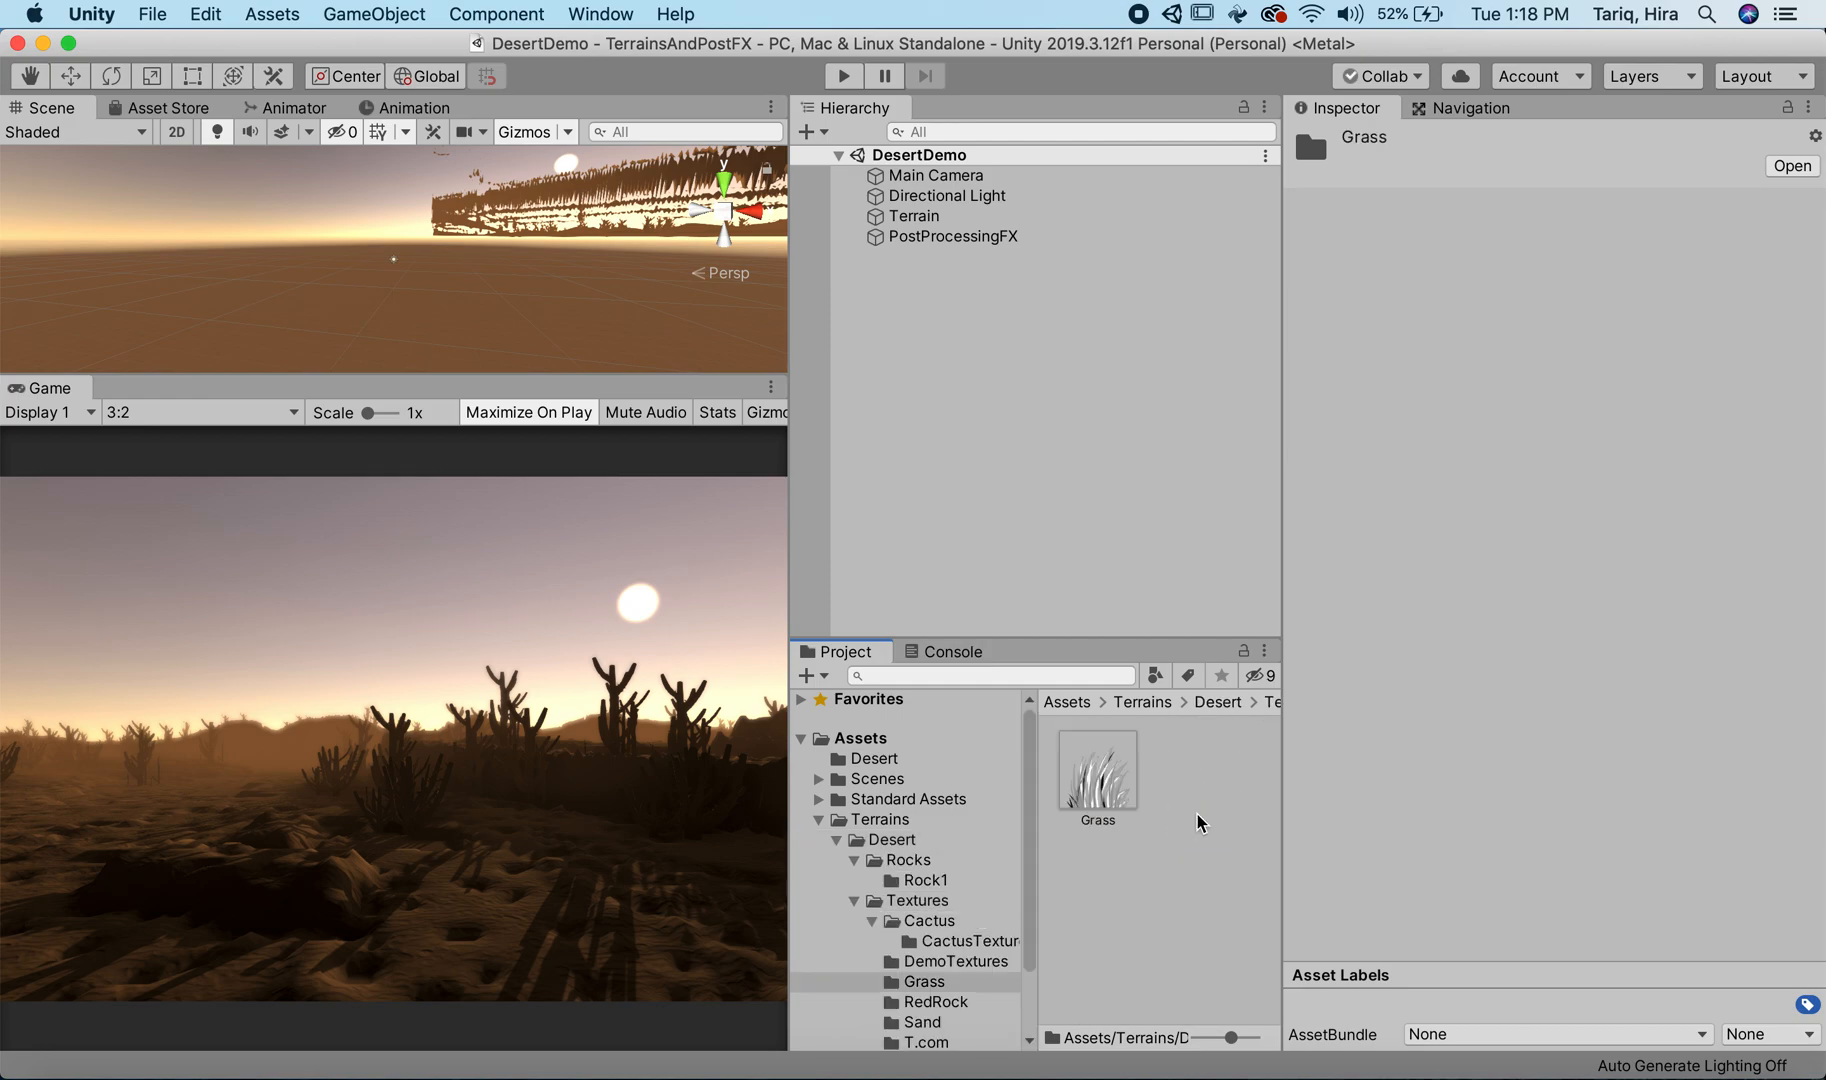
{"action": "left_click", "coordinate": [1097, 782]}
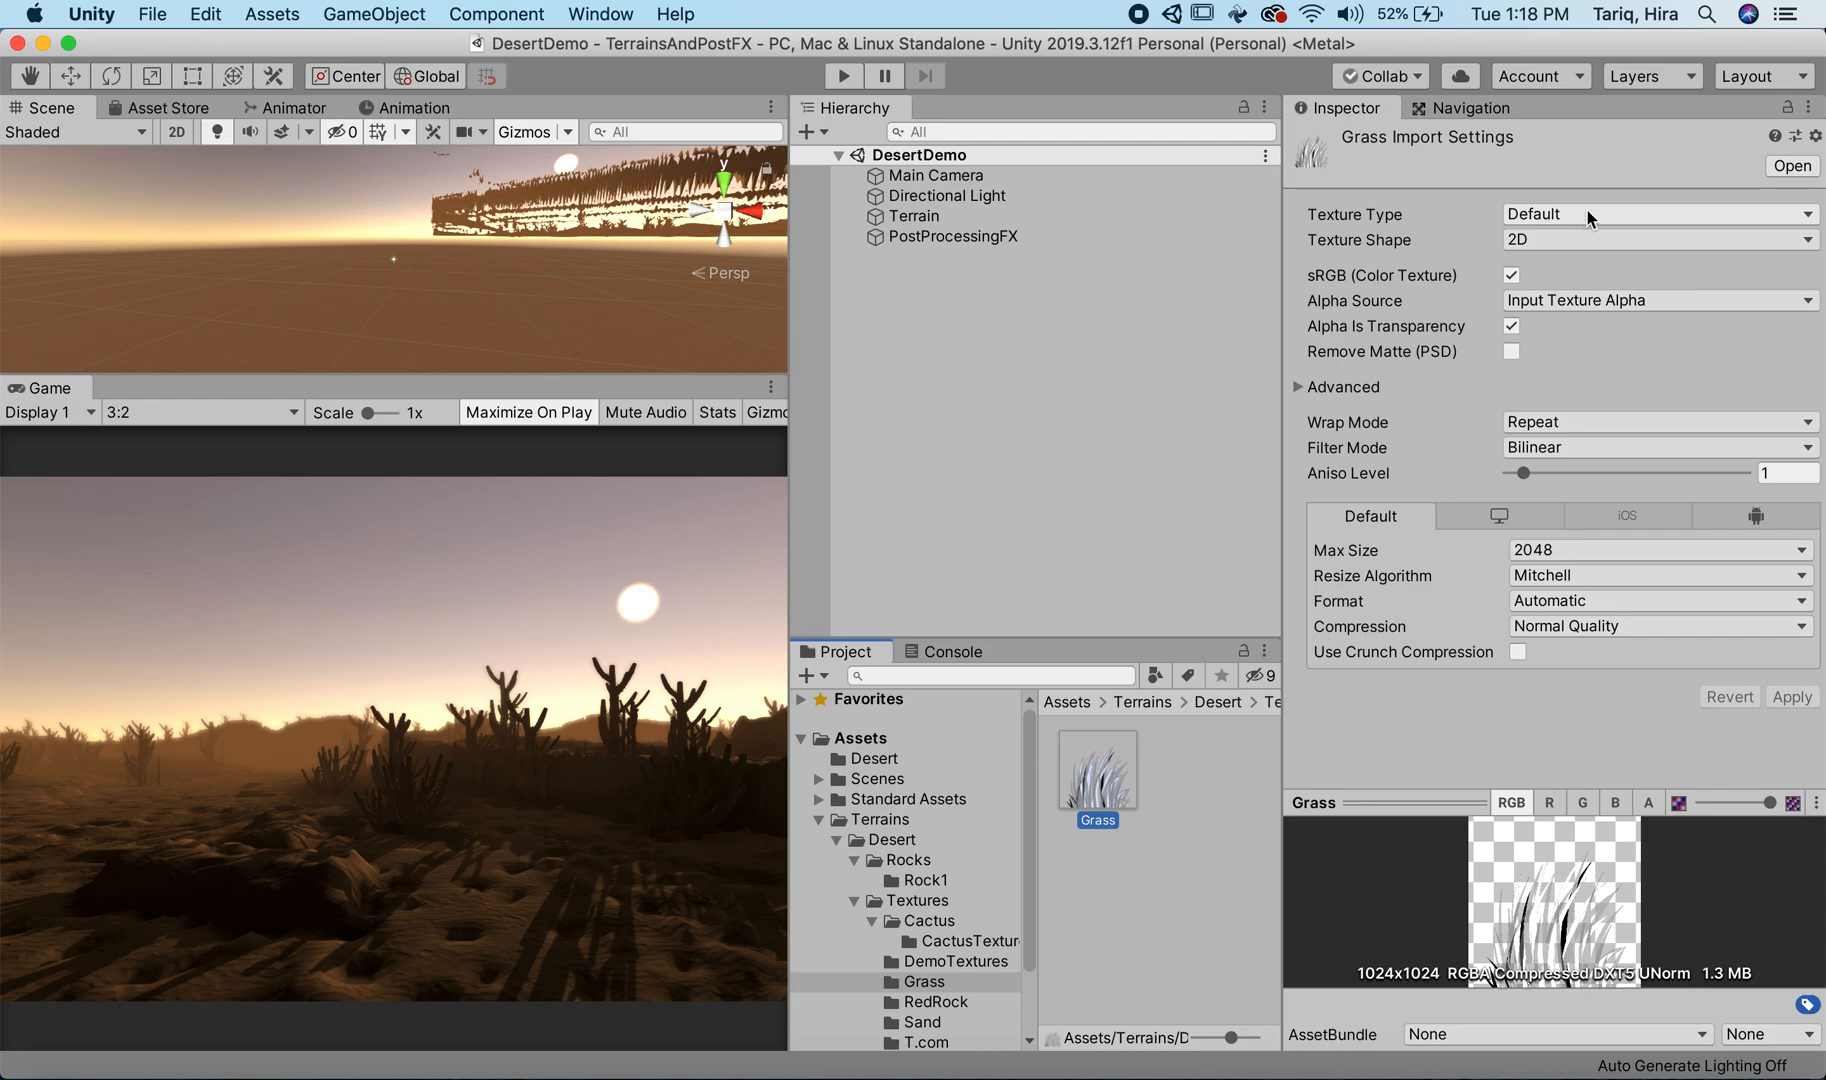
Step: Disable Alpha Is Transparency for the Grass texture and apply it, and re-enable and apply the option again
{"action": "left_click", "coordinate": [1510, 328]}
{"action": "left_click", "coordinate": [1510, 328]}
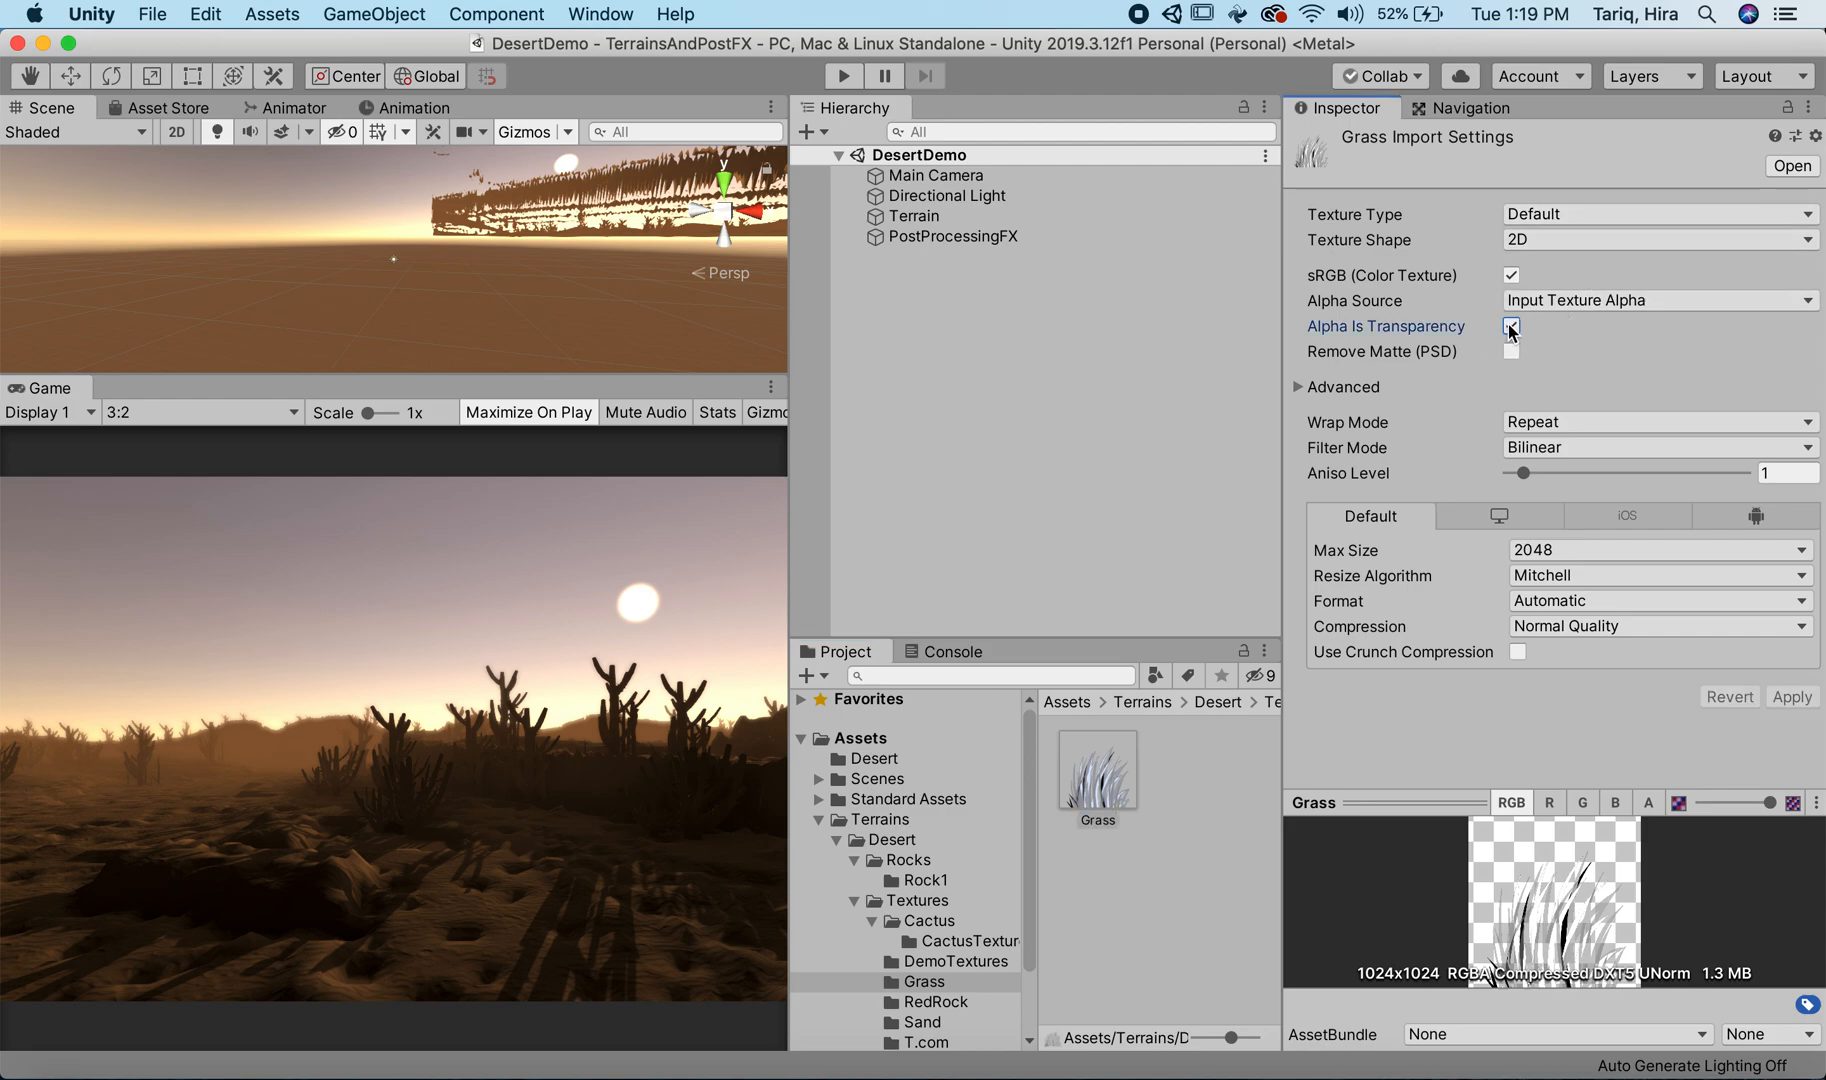
{"action": "left_click", "coordinate": [1511, 326]}
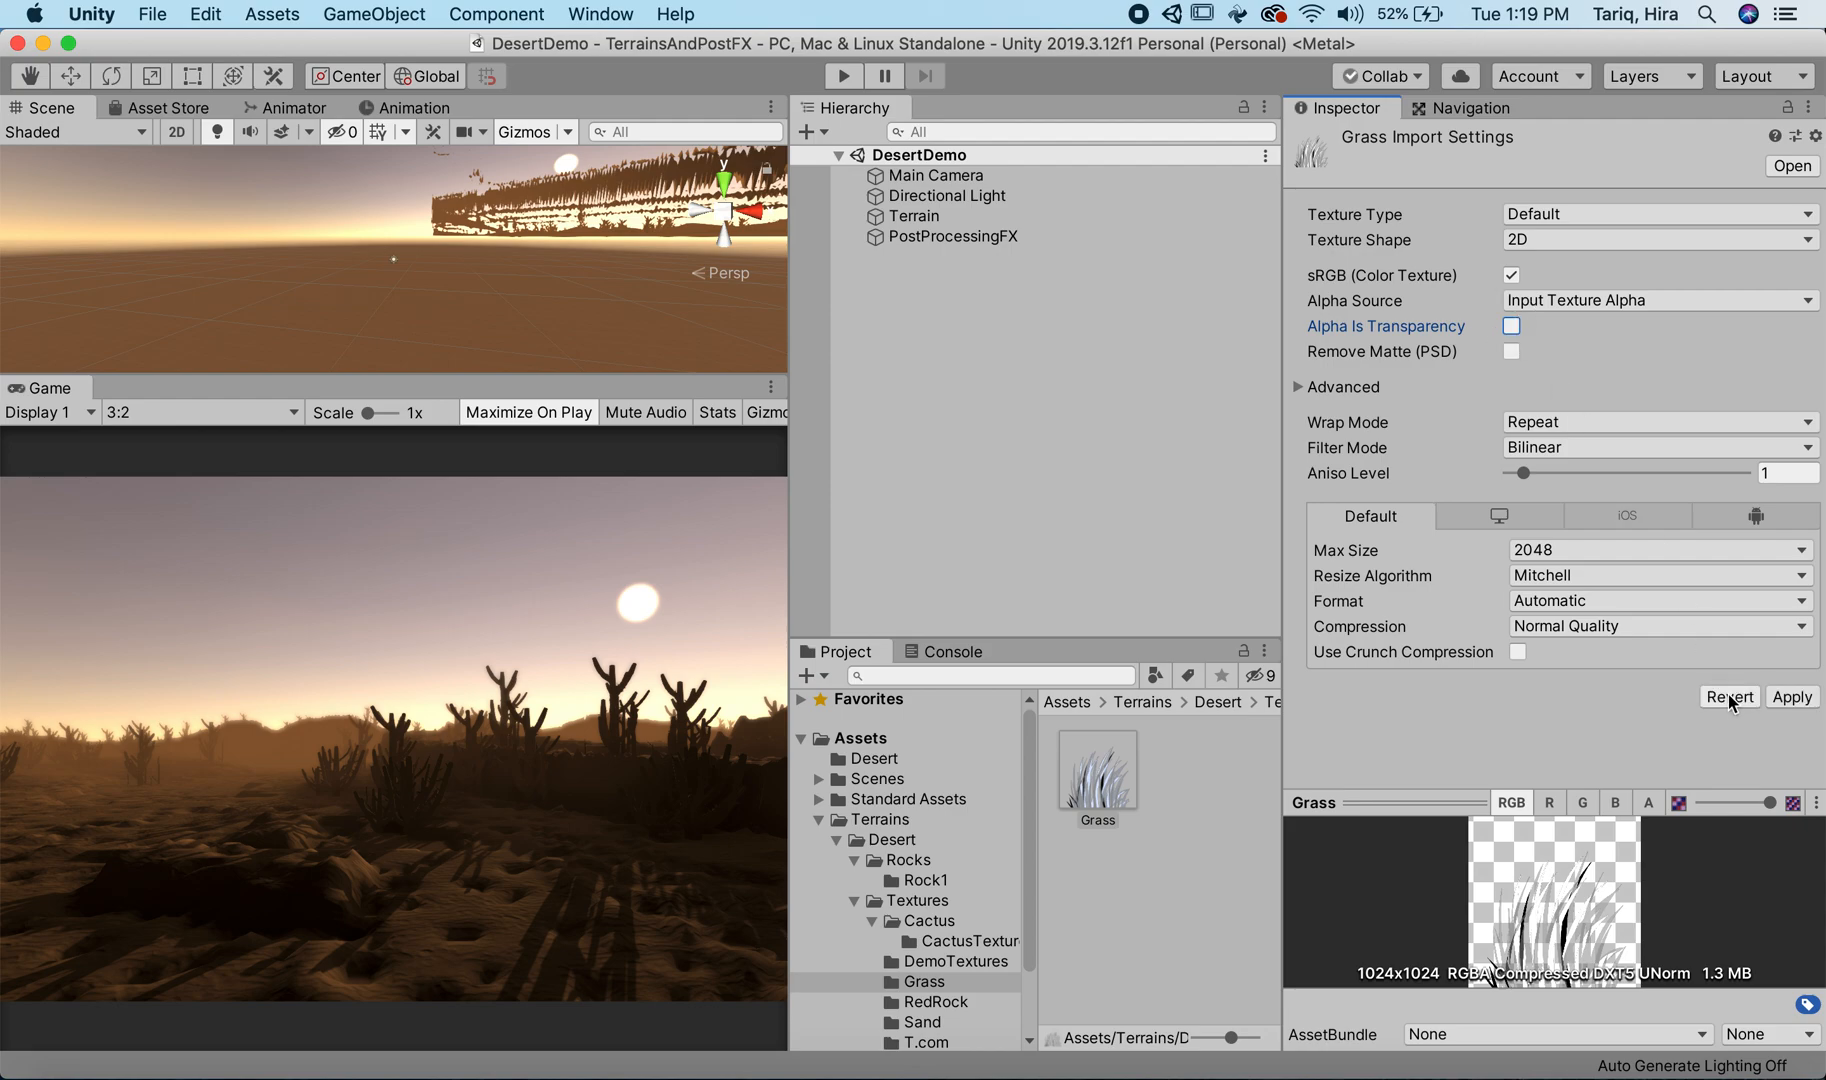
{"action": "left_click", "coordinate": [1792, 697]}
{"action": "left_click", "coordinate": [1511, 327]}
{"action": "left_click", "coordinate": [1792, 697]}
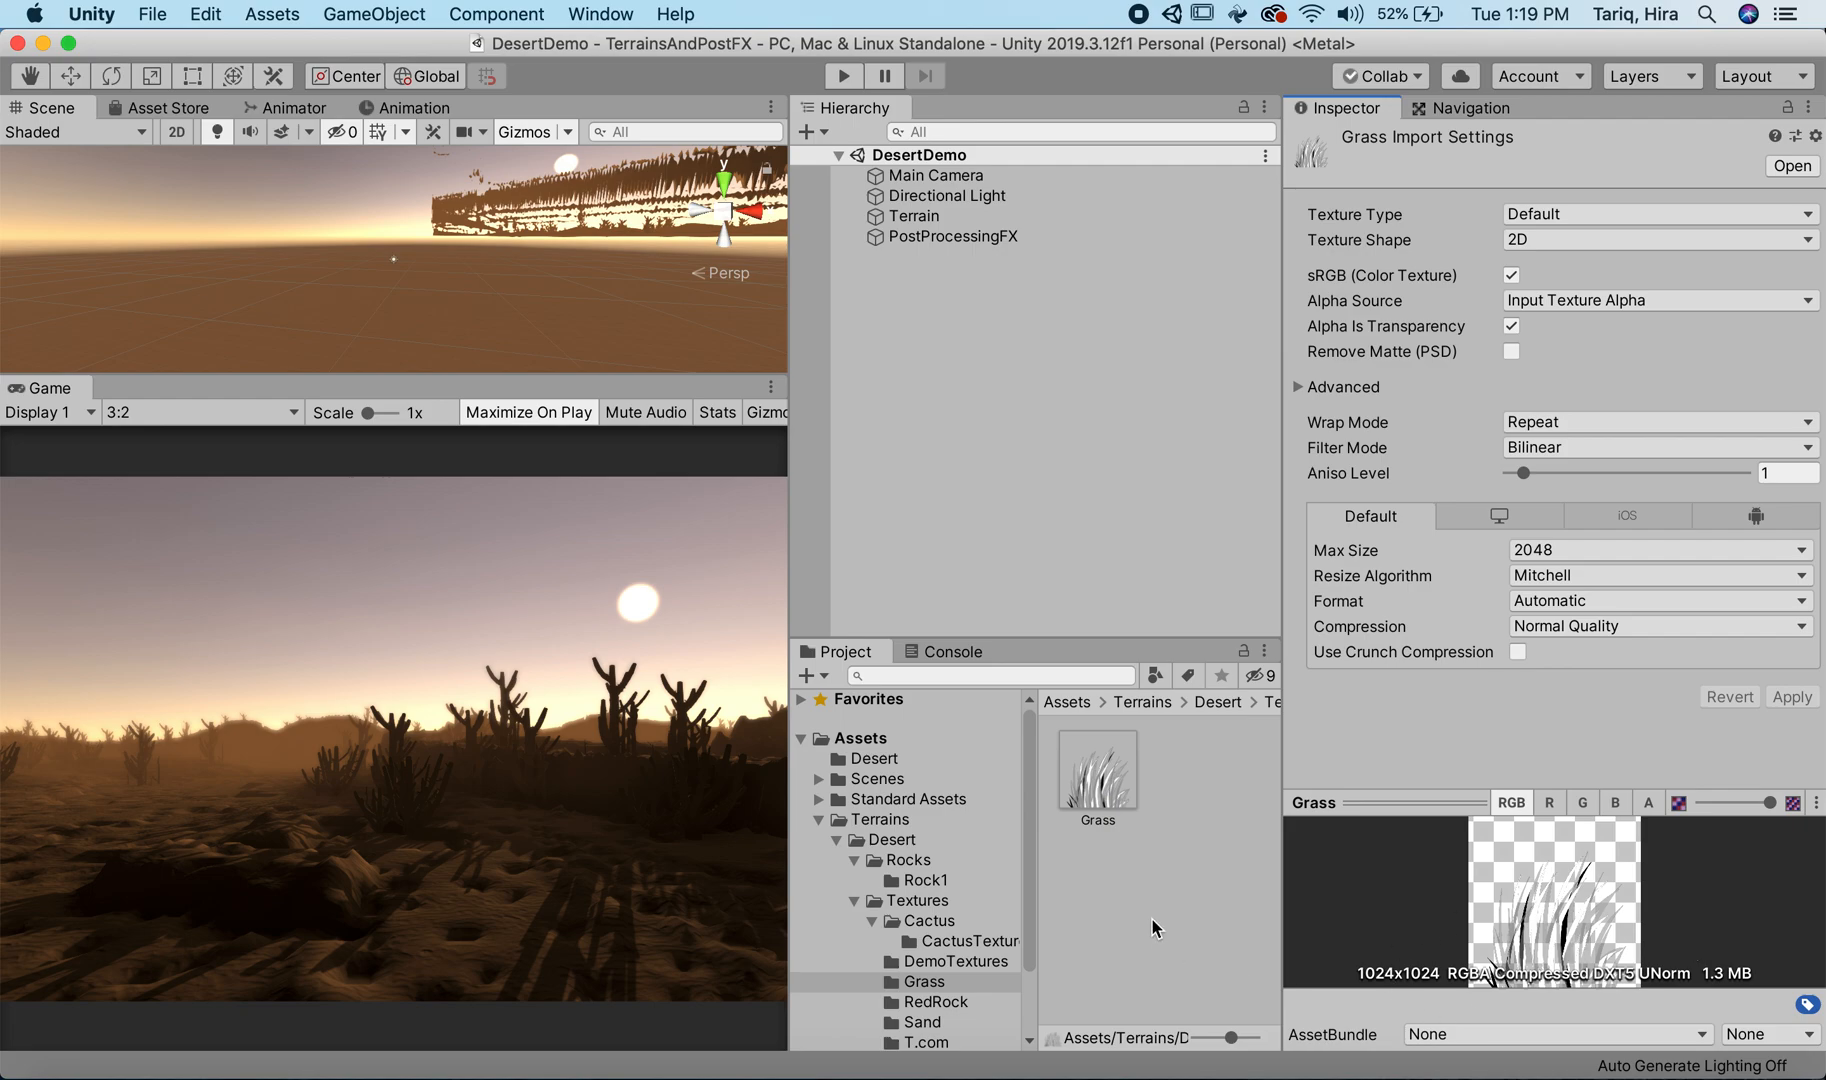
Step: Collapse the Textures folder in the project tree and select the Terrain object to show its Paint Details settings
{"action": "left_click", "coordinate": [854, 900]}
{"action": "left_click", "coordinate": [1112, 780]}
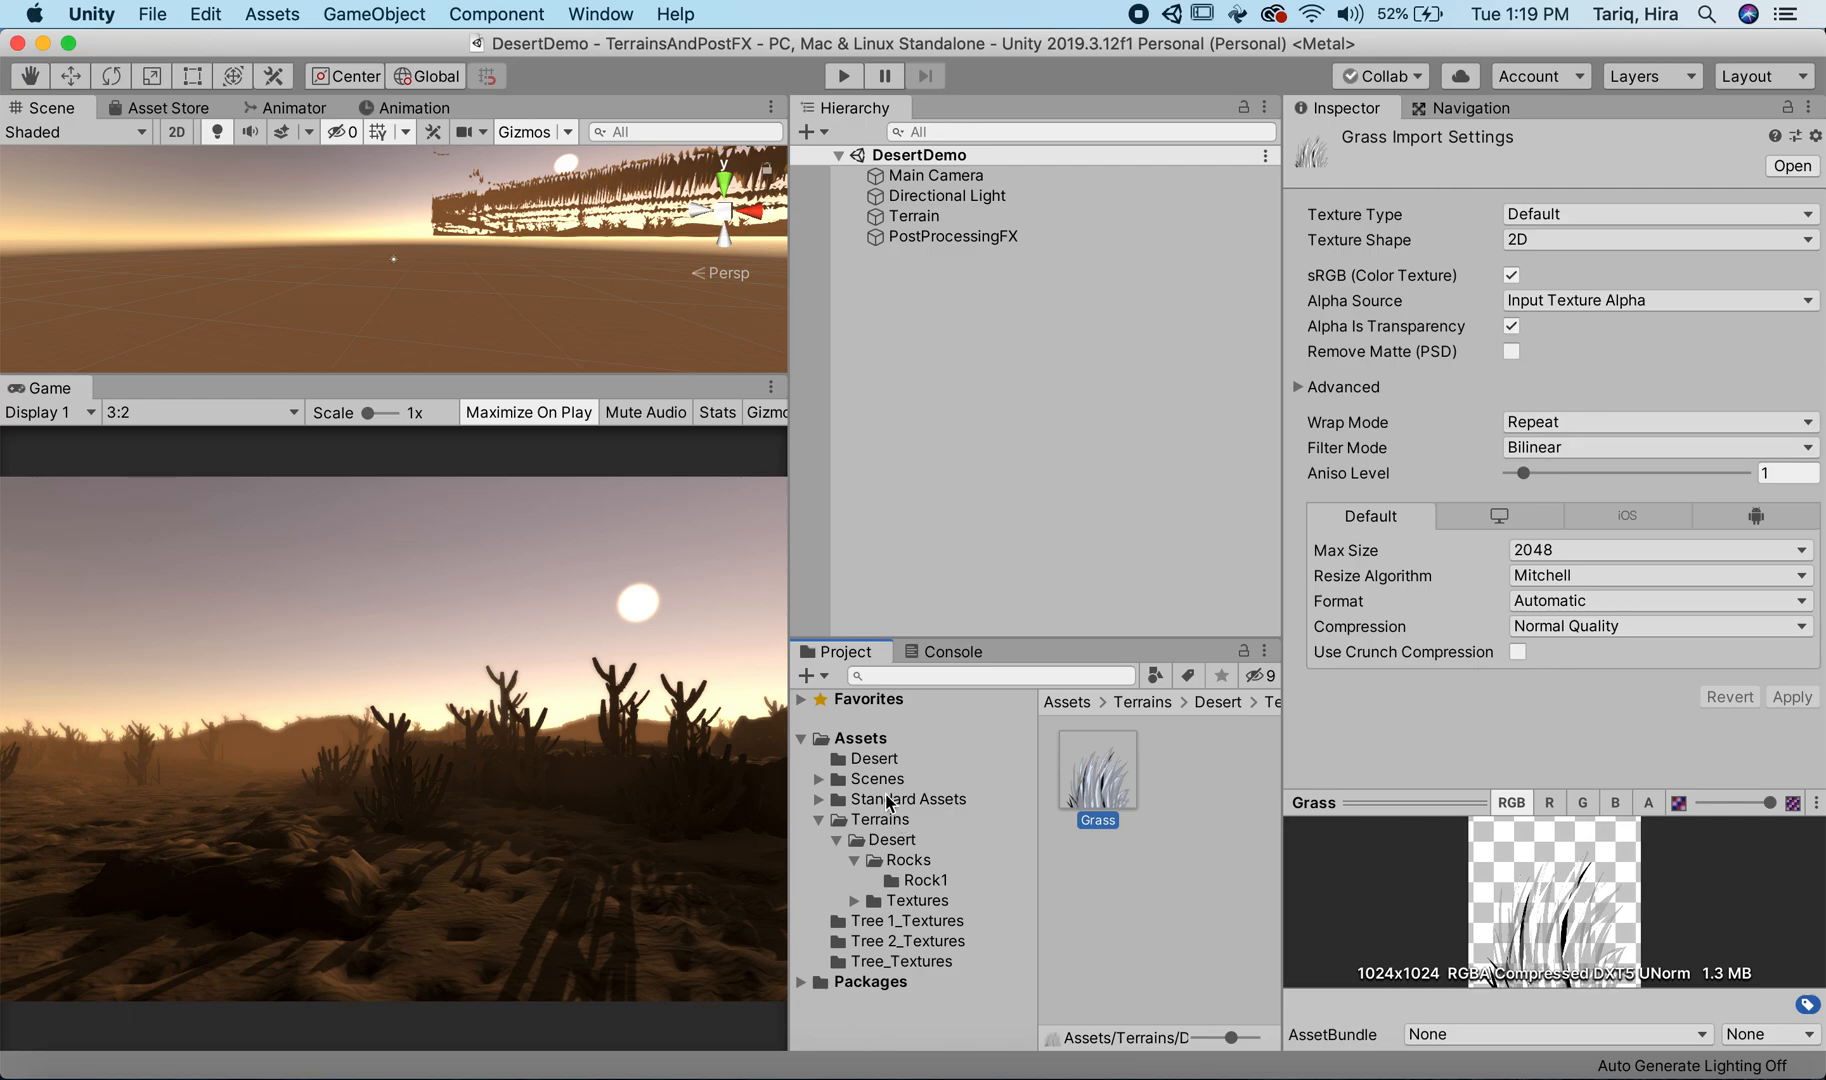
{"action": "left_click", "coordinate": [914, 216]}
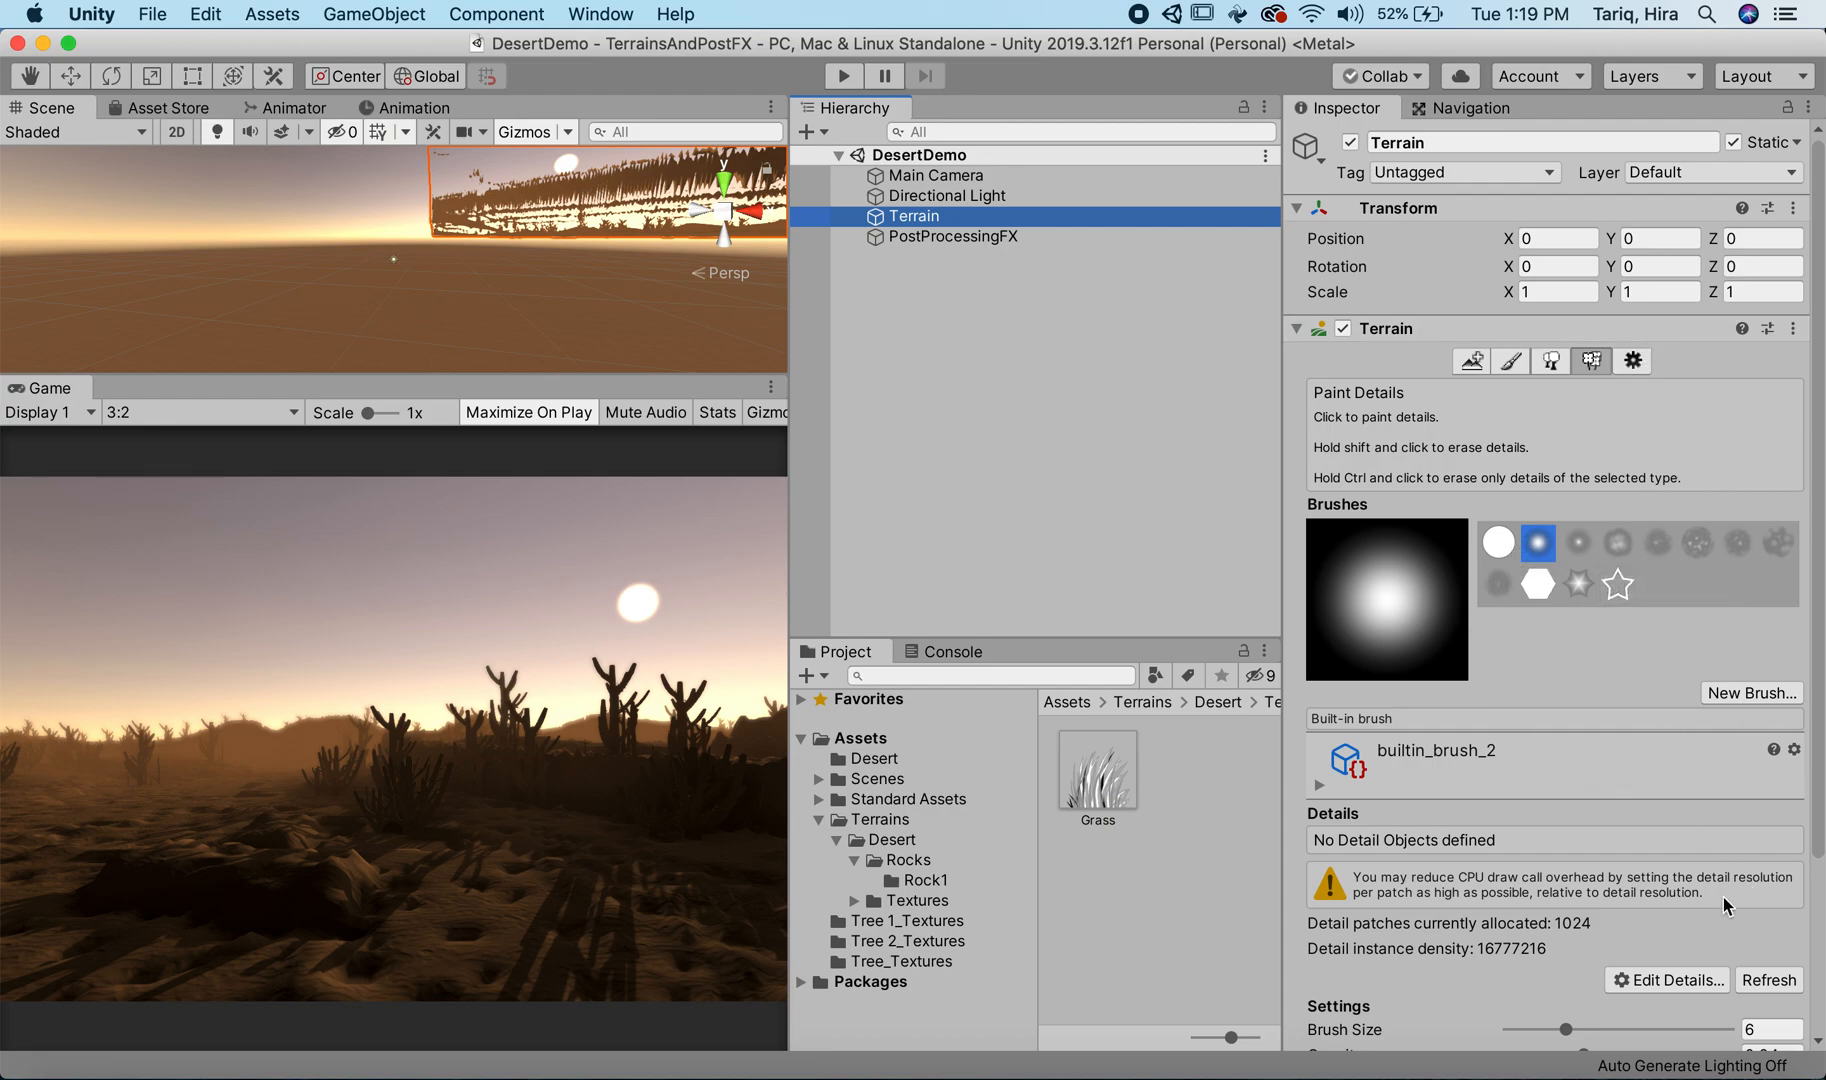
{"action": "left_click", "coordinate": [1659, 977]}
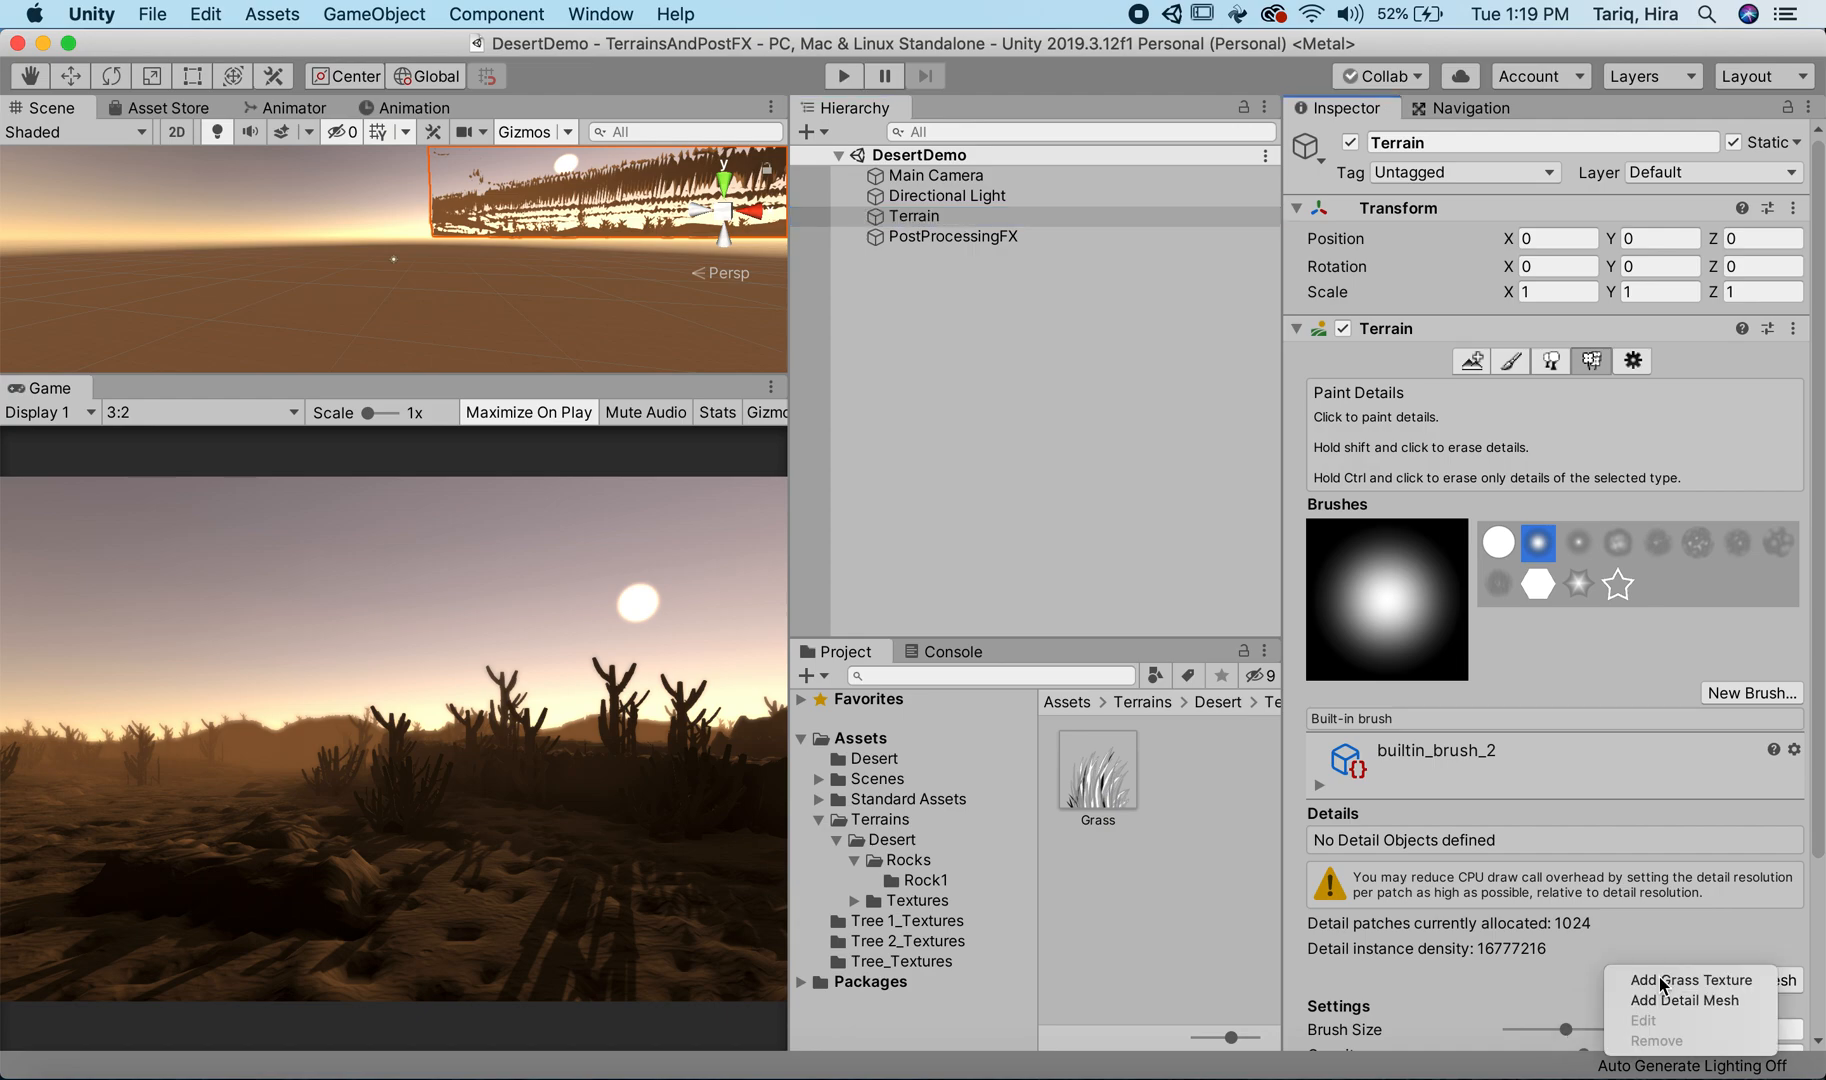
{"action": "left_click", "coordinate": [1720, 983]}
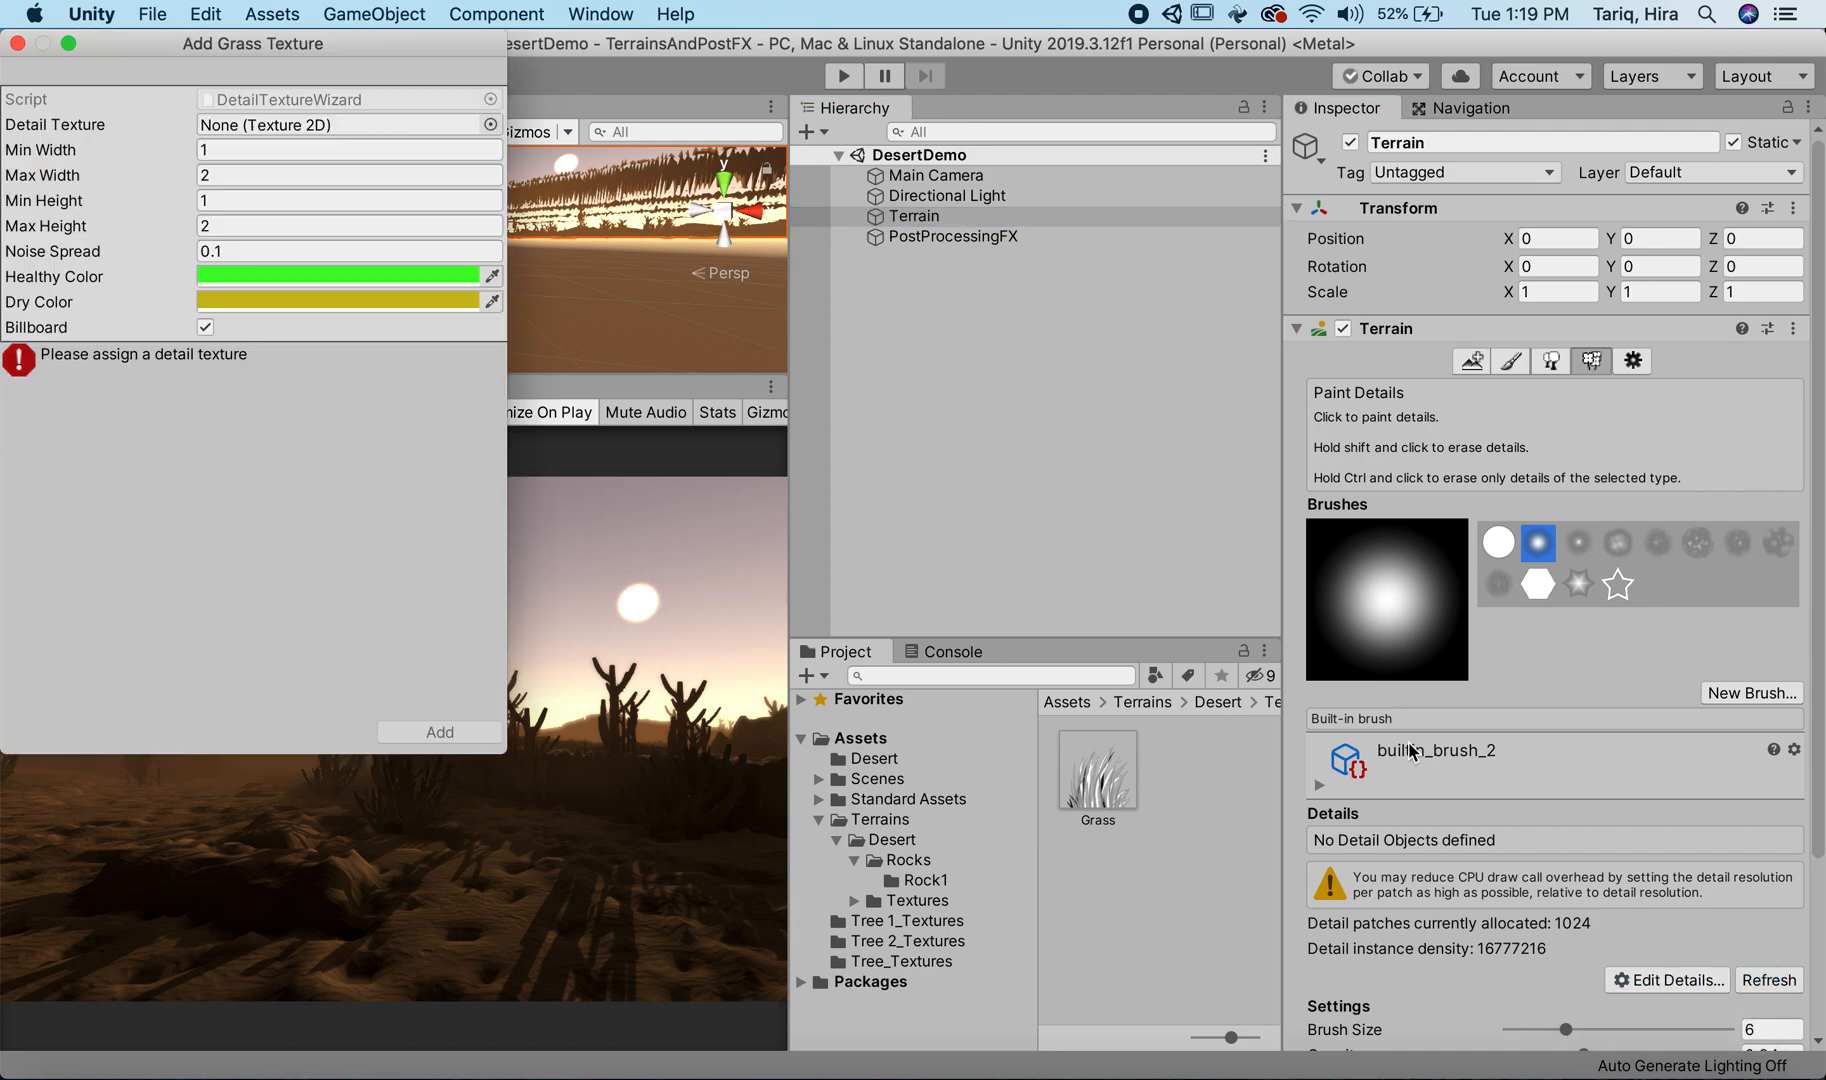
{"action": "left_click", "coordinate": [490, 125]}
{"action": "scroll", "coordinate": [30, 380], "scroll_direction": "down", "scroll_amount": 3}
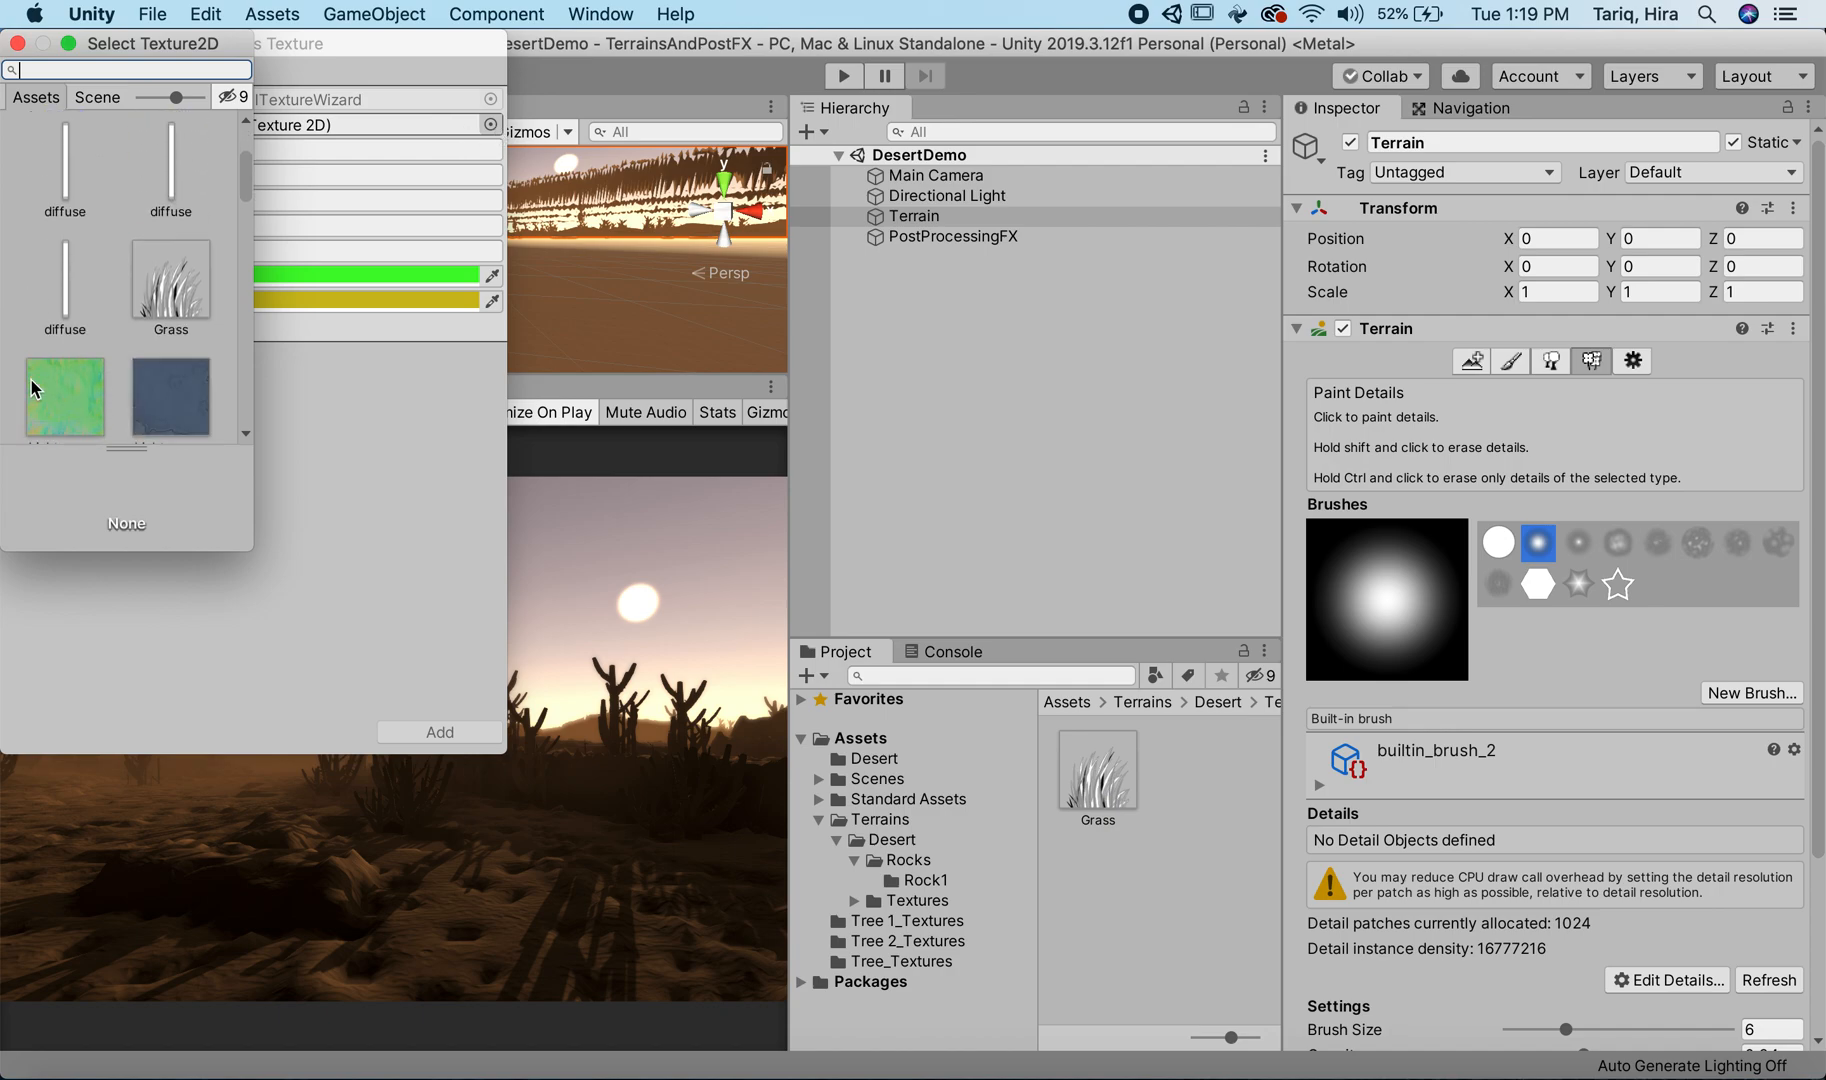
{"action": "left_click", "coordinate": [173, 186]}
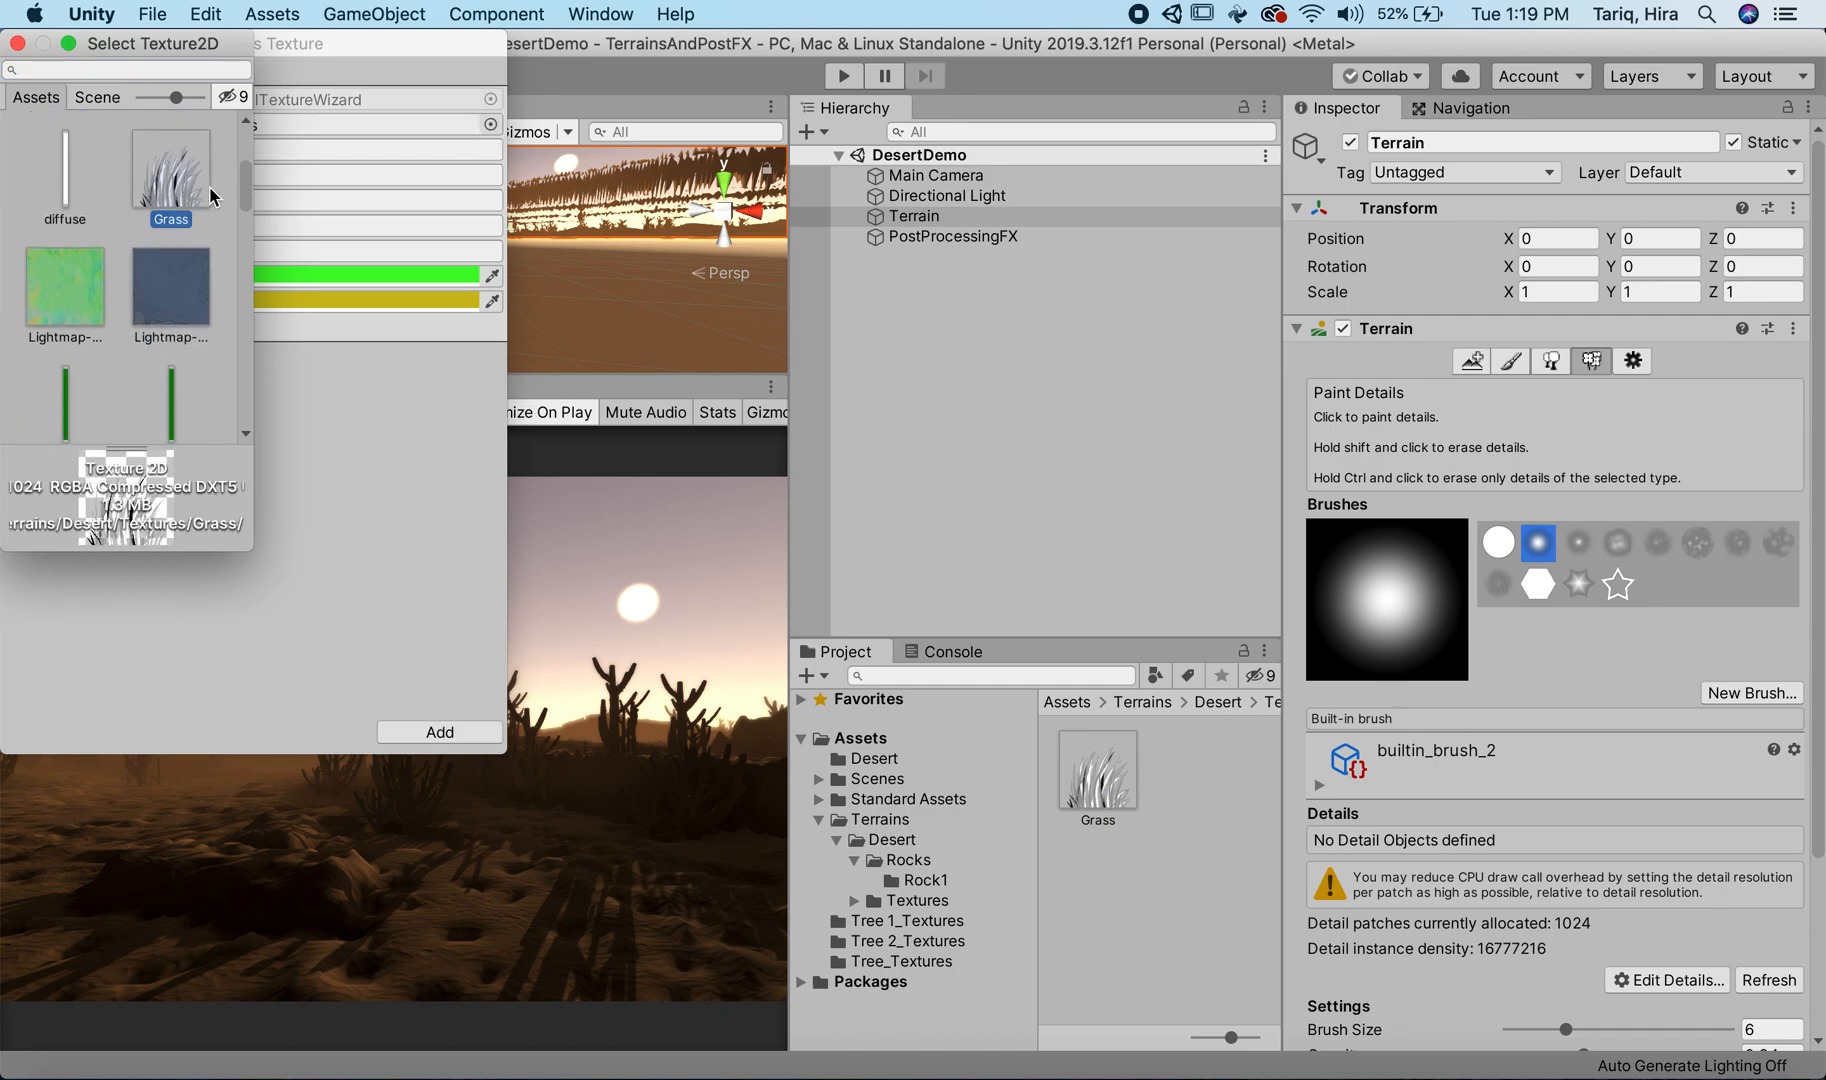
{"action": "double_click", "coordinate": [165, 162]}
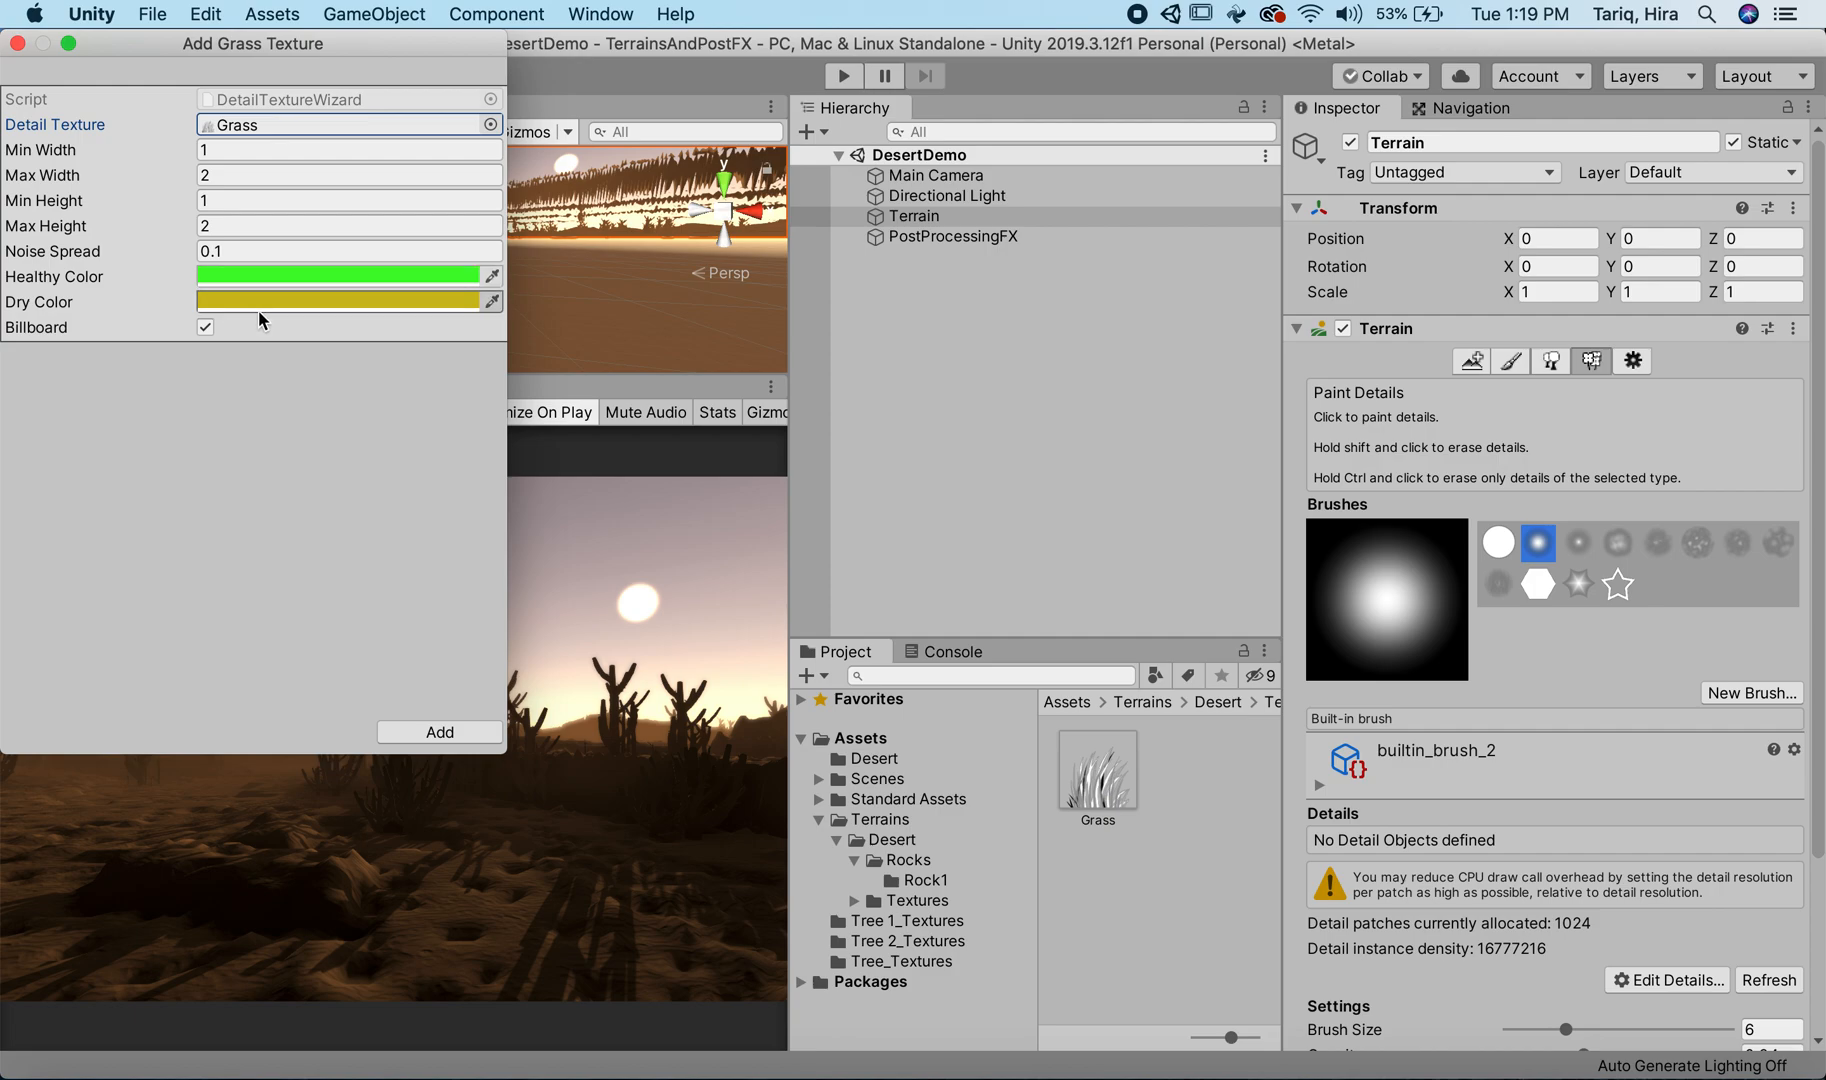
{"action": "left_click", "coordinate": [255, 280]}
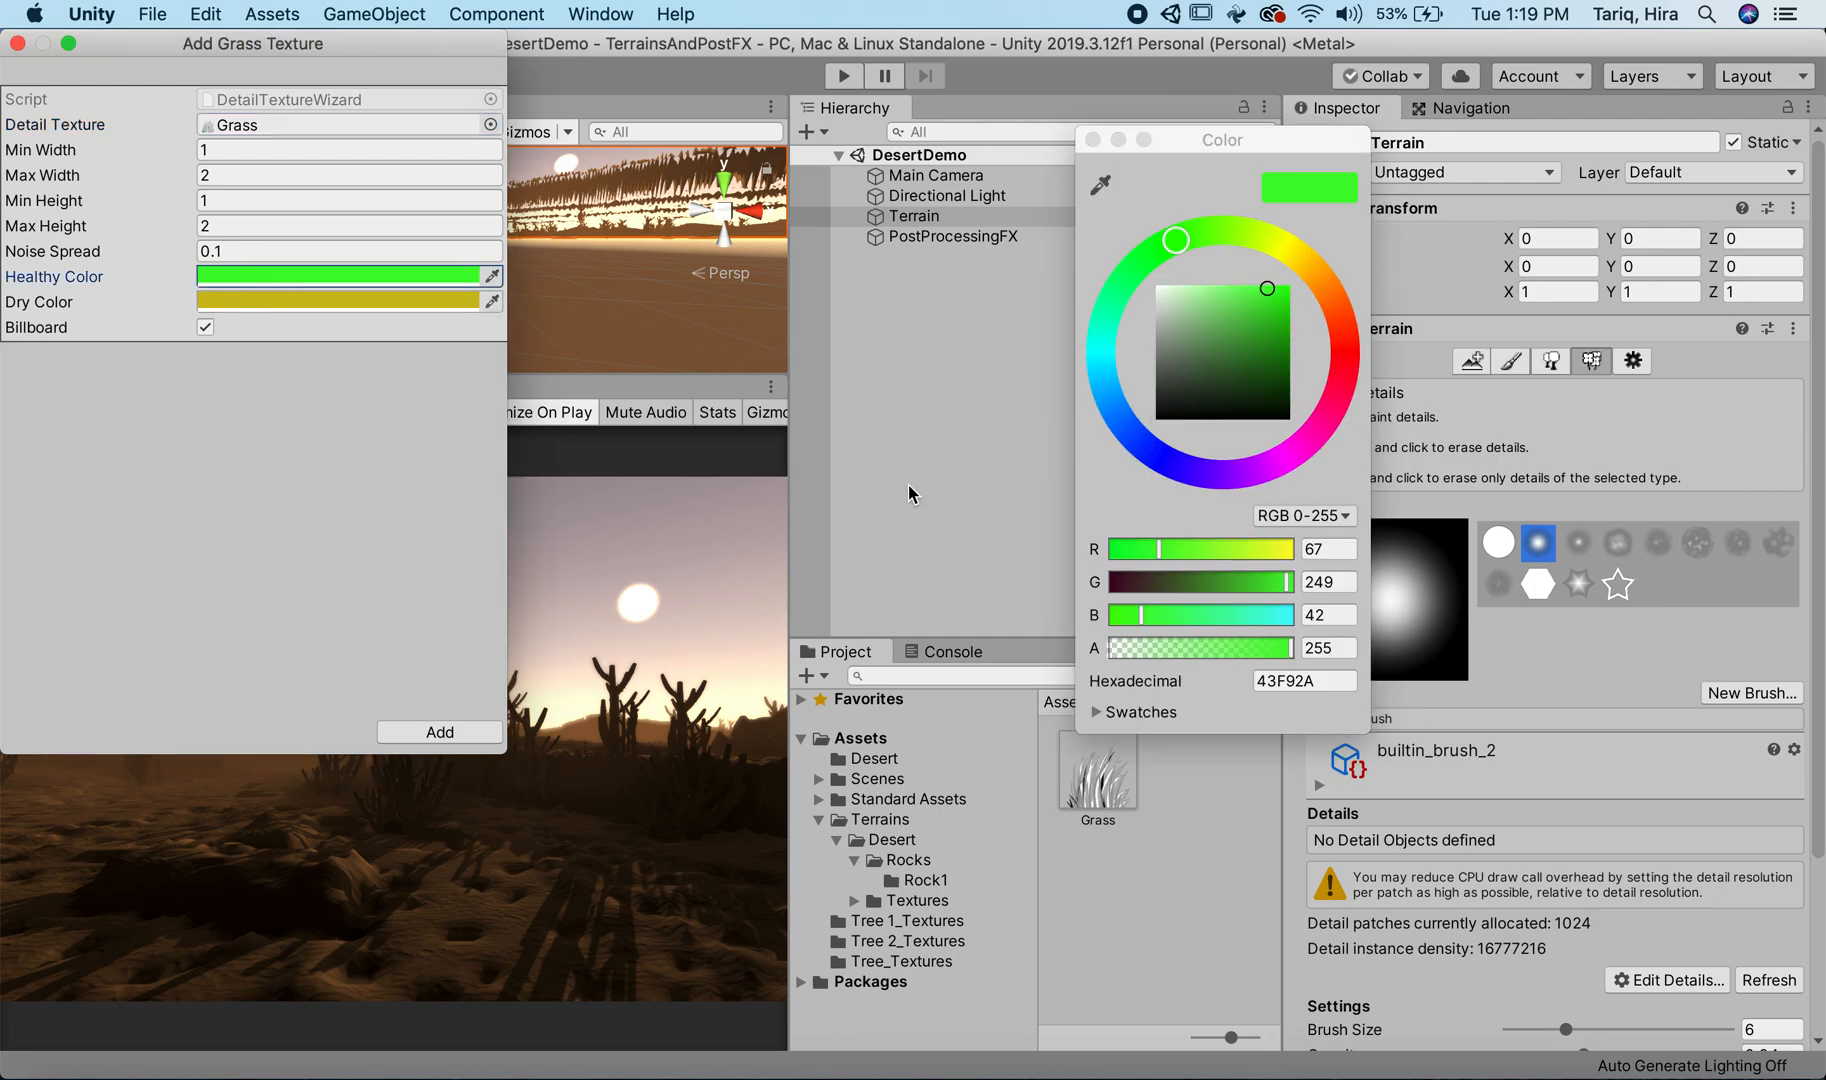
{"action": "left_click", "coordinate": [1322, 275]}
{"action": "mouse_move", "coordinate": [1248, 320]}
{"action": "left_mouse_down"}
{"action": "mouse_move", "coordinate": [1306, 290]}
{"action": "mouse_move", "coordinate": [1306, 313]}
{"action": "left_mouse_up"}
{"action": "left_click", "coordinate": [444, 301]}
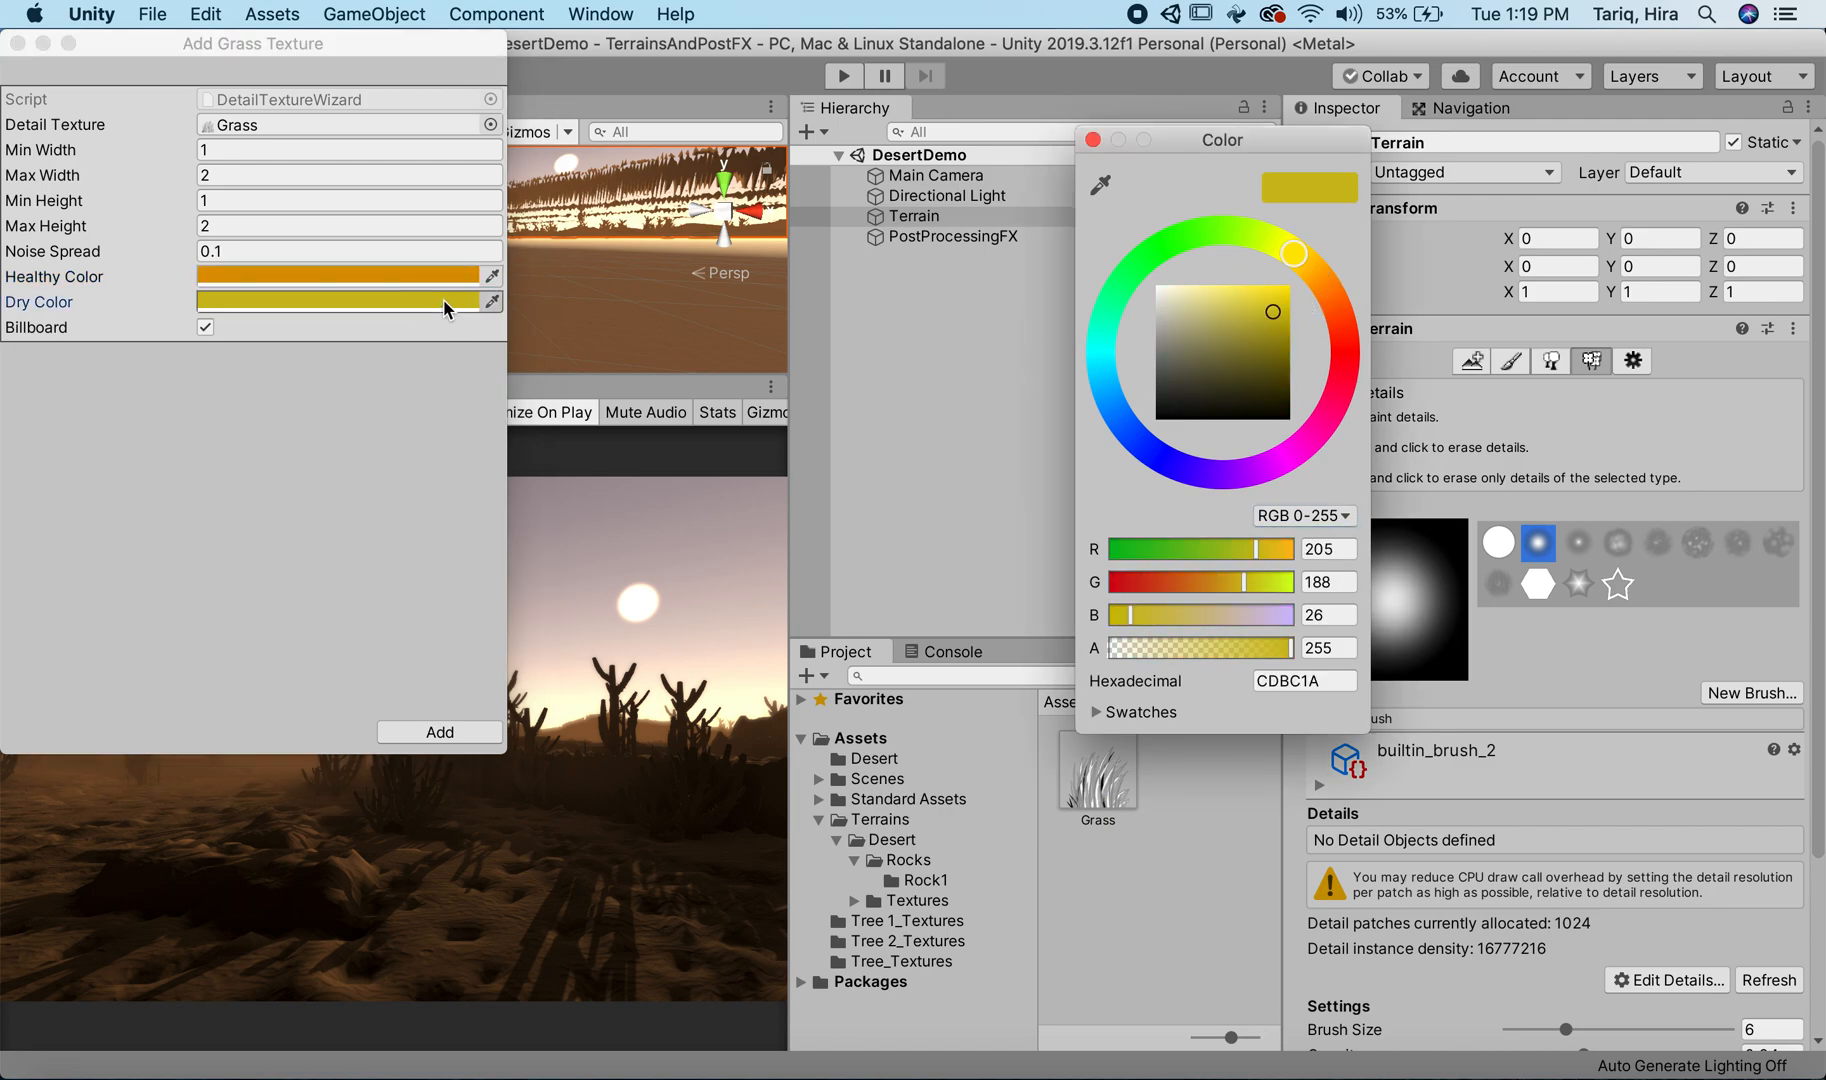
{"action": "mouse_move", "coordinate": [1208, 350]}
{"action": "left_mouse_down"}
{"action": "mouse_move", "coordinate": [1130, 378]}
{"action": "mouse_move", "coordinate": [1226, 355]}
{"action": "left_mouse_up"}
{"action": "left_click", "coordinate": [1312, 272]}
{"action": "left_click", "coordinate": [1220, 373]}
{"action": "left_click", "coordinate": [1093, 140]}
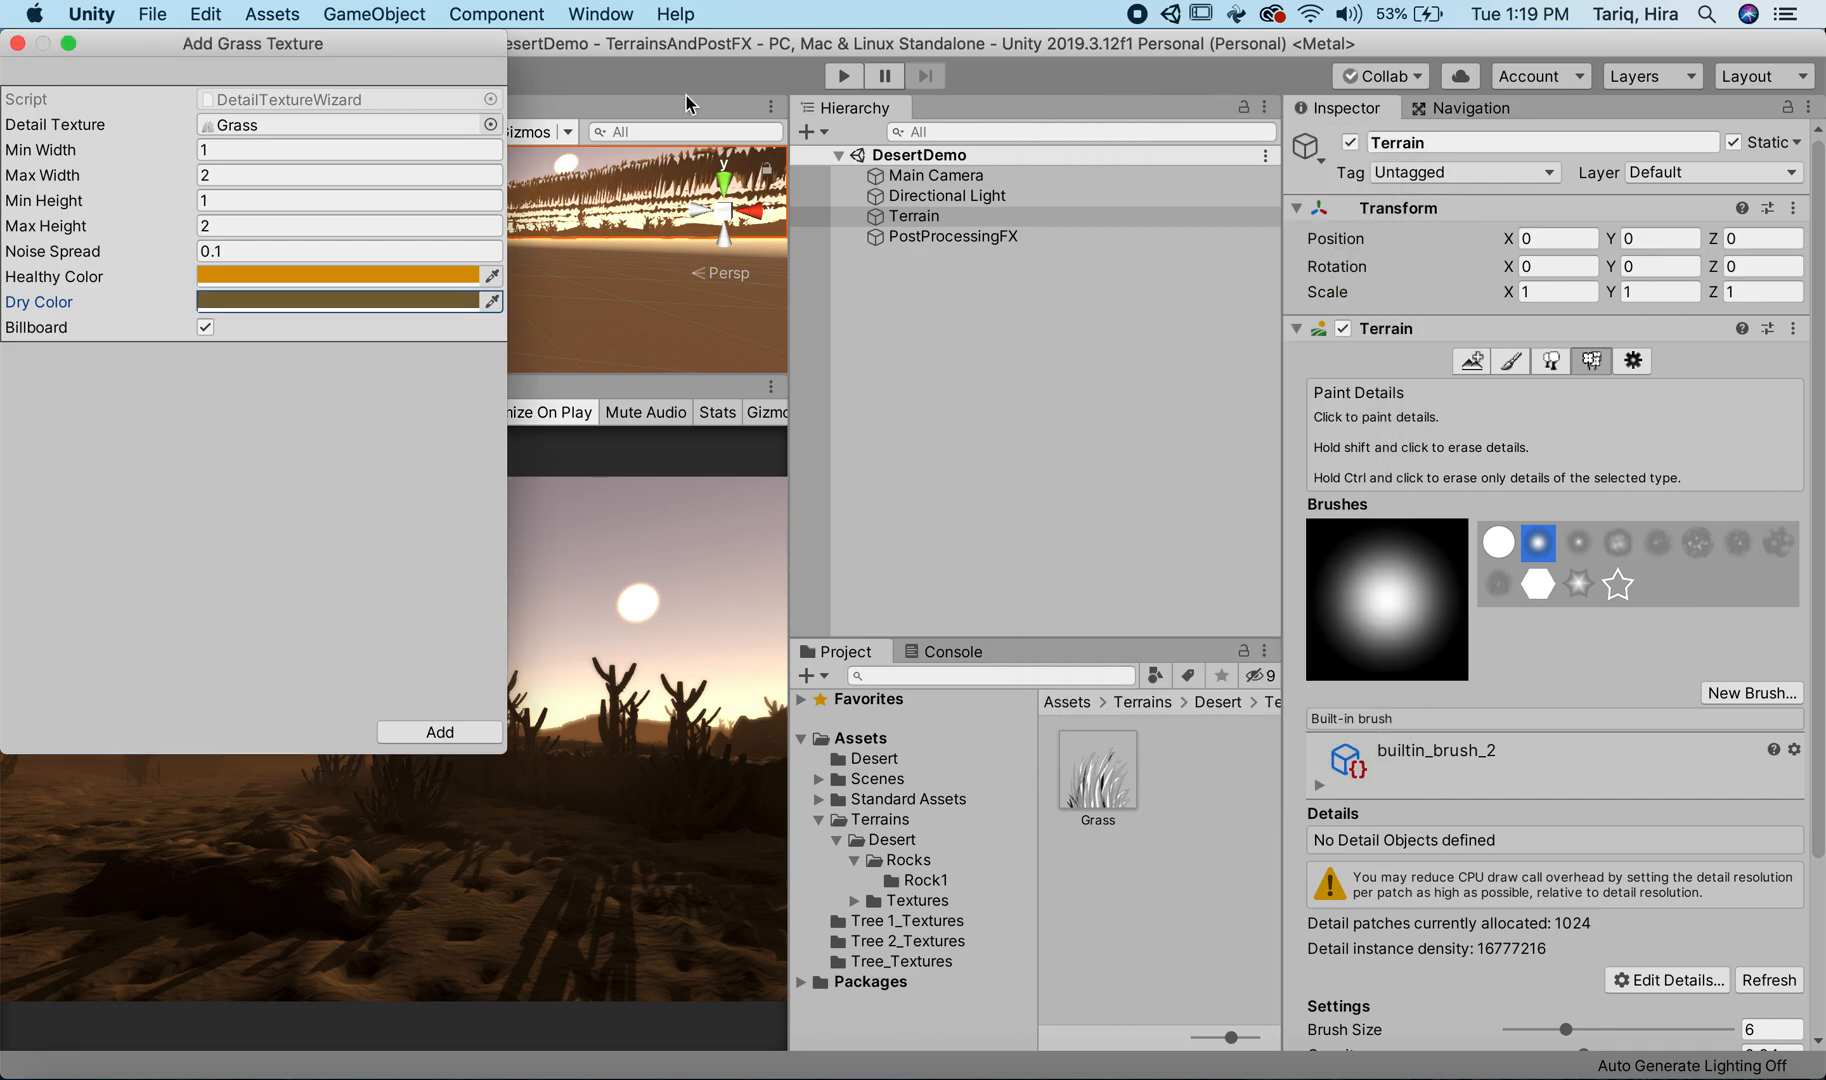
{"action": "left_click", "coordinate": [17, 43]}
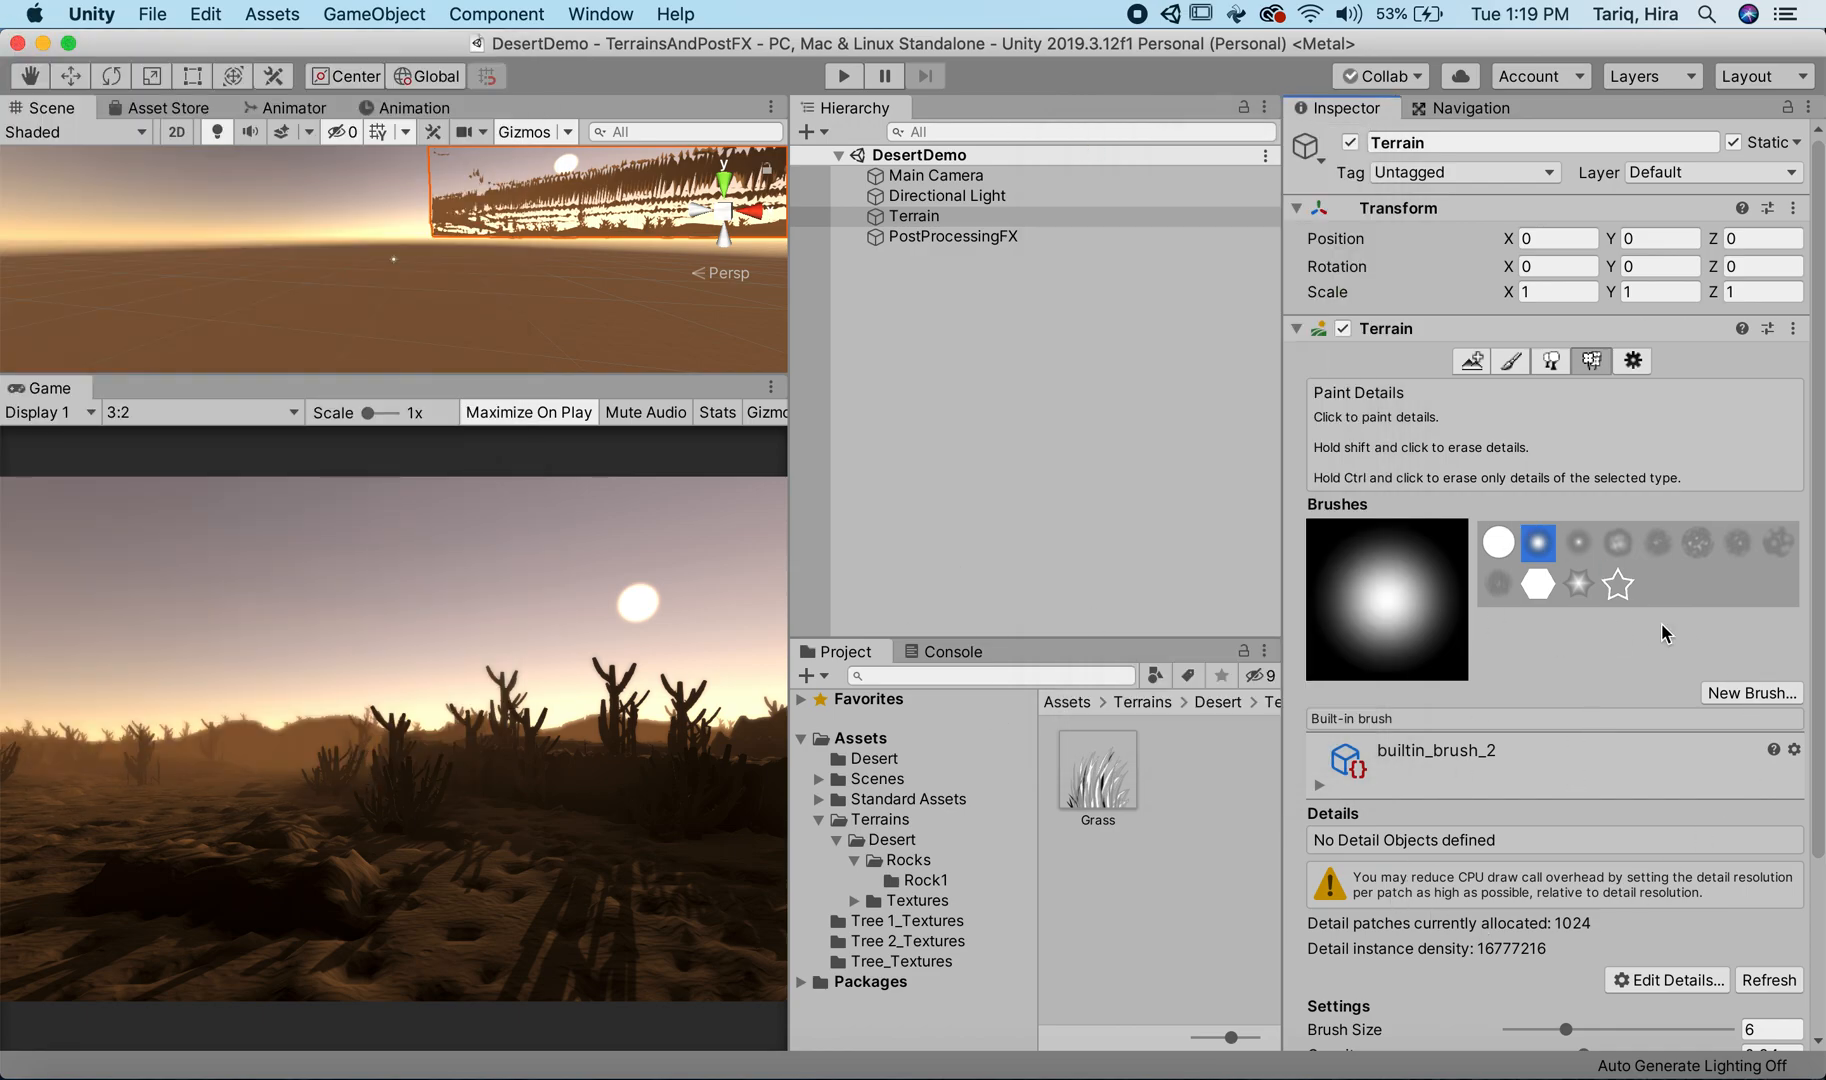
Step: Start adding a grass texture to the terrain details, with Grass as its Detail Texture
{"action": "left_click", "coordinate": [1650, 980]}
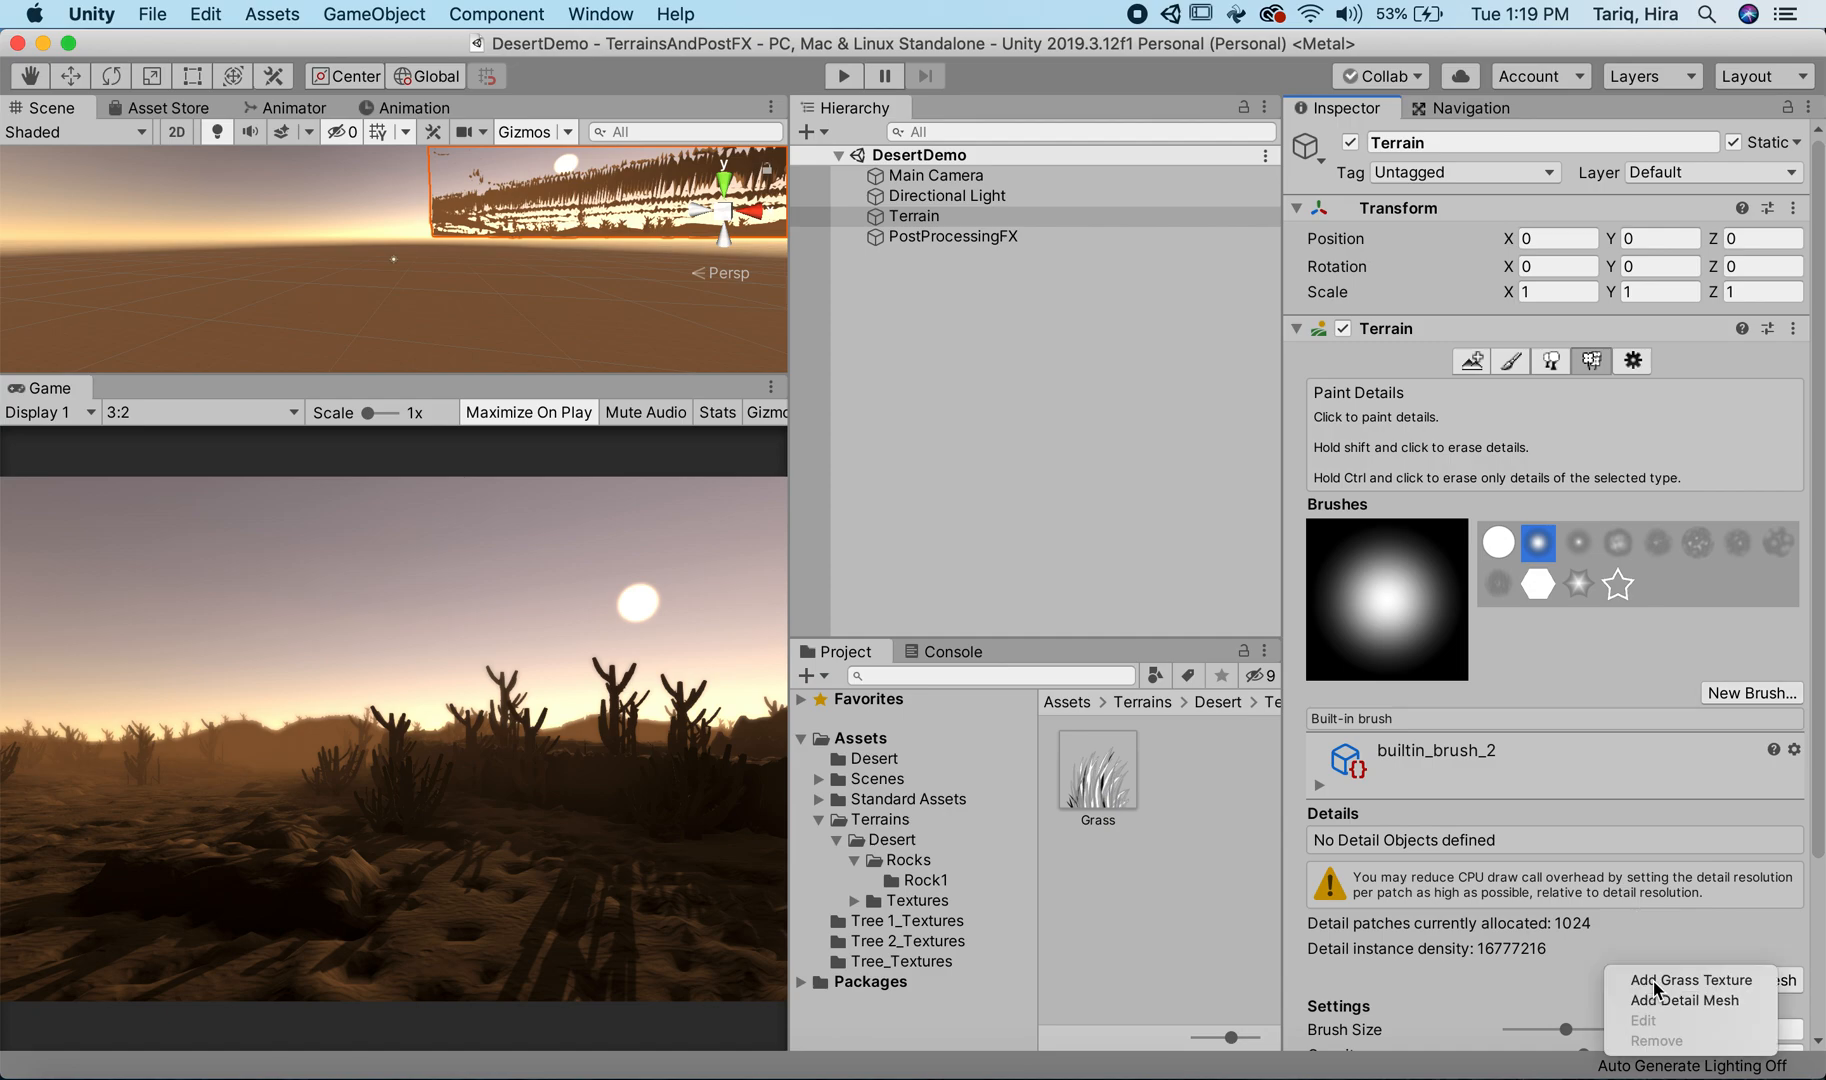
{"action": "left_click", "coordinate": [1645, 979]}
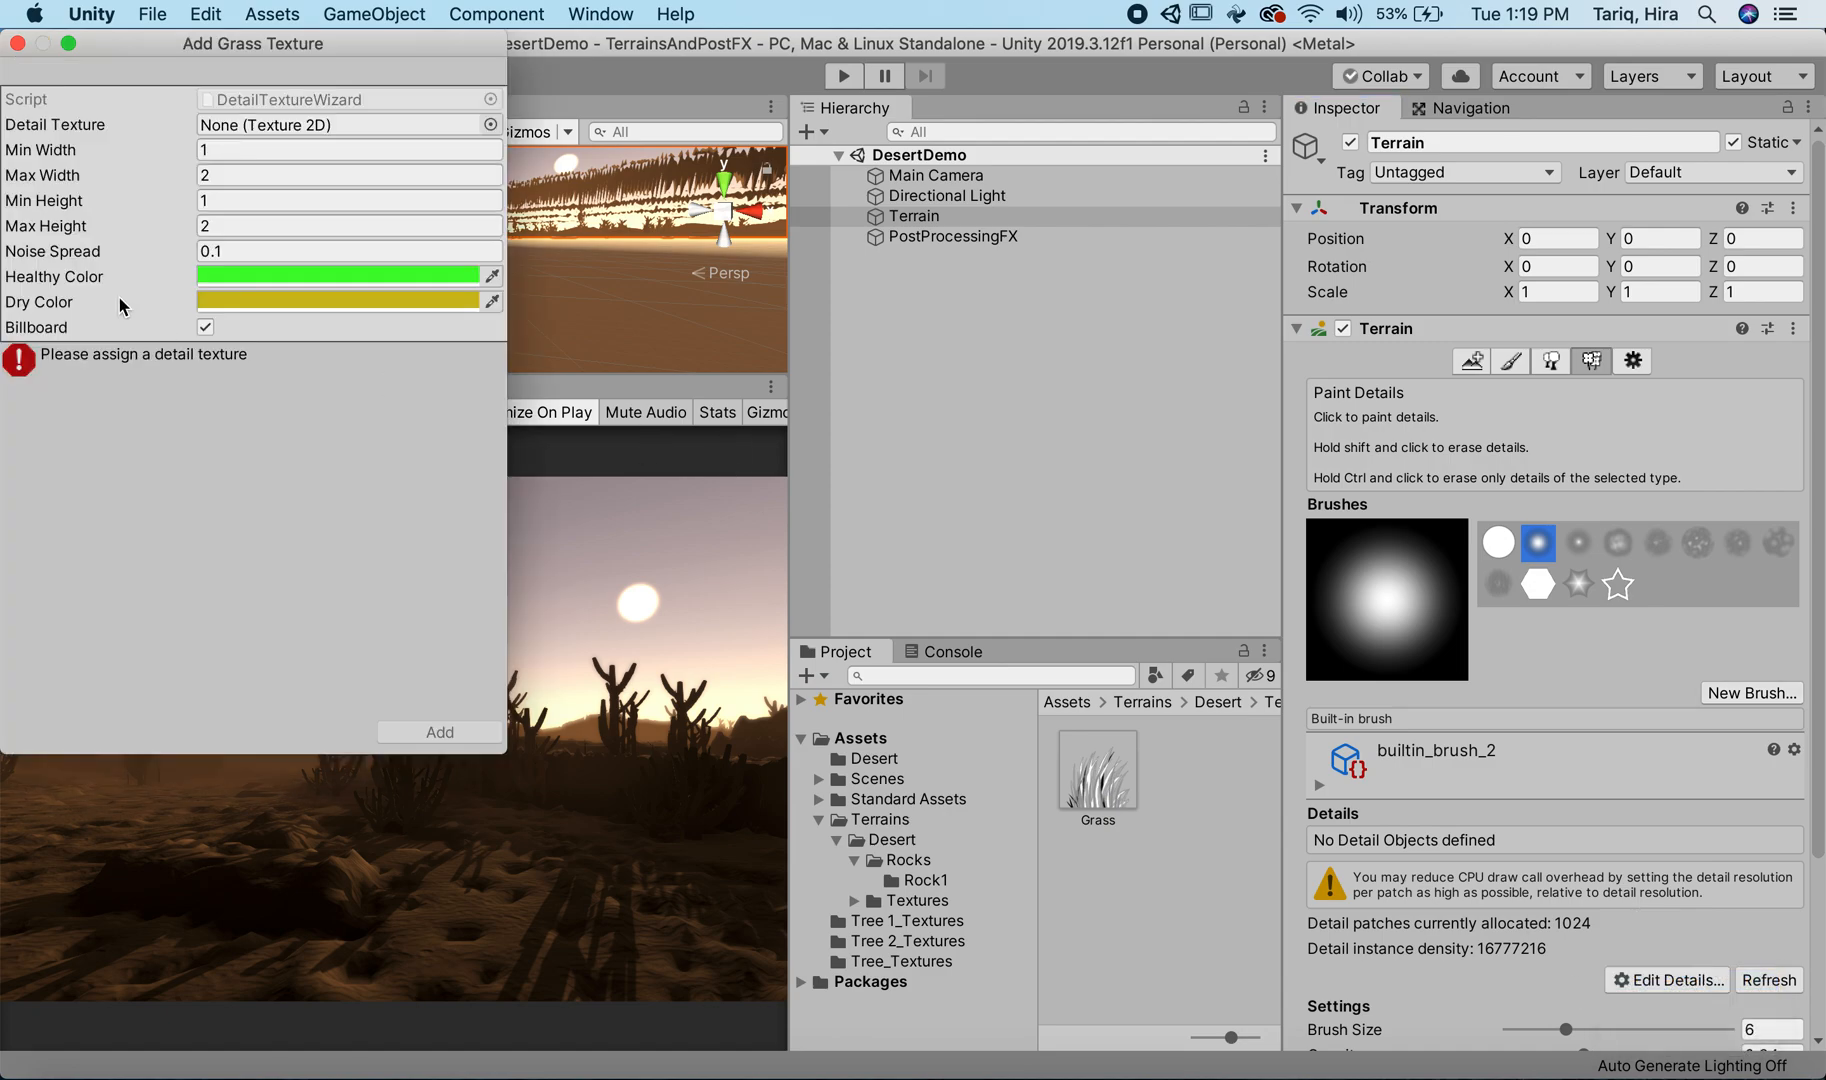
{"action": "left_click", "coordinate": [491, 124]}
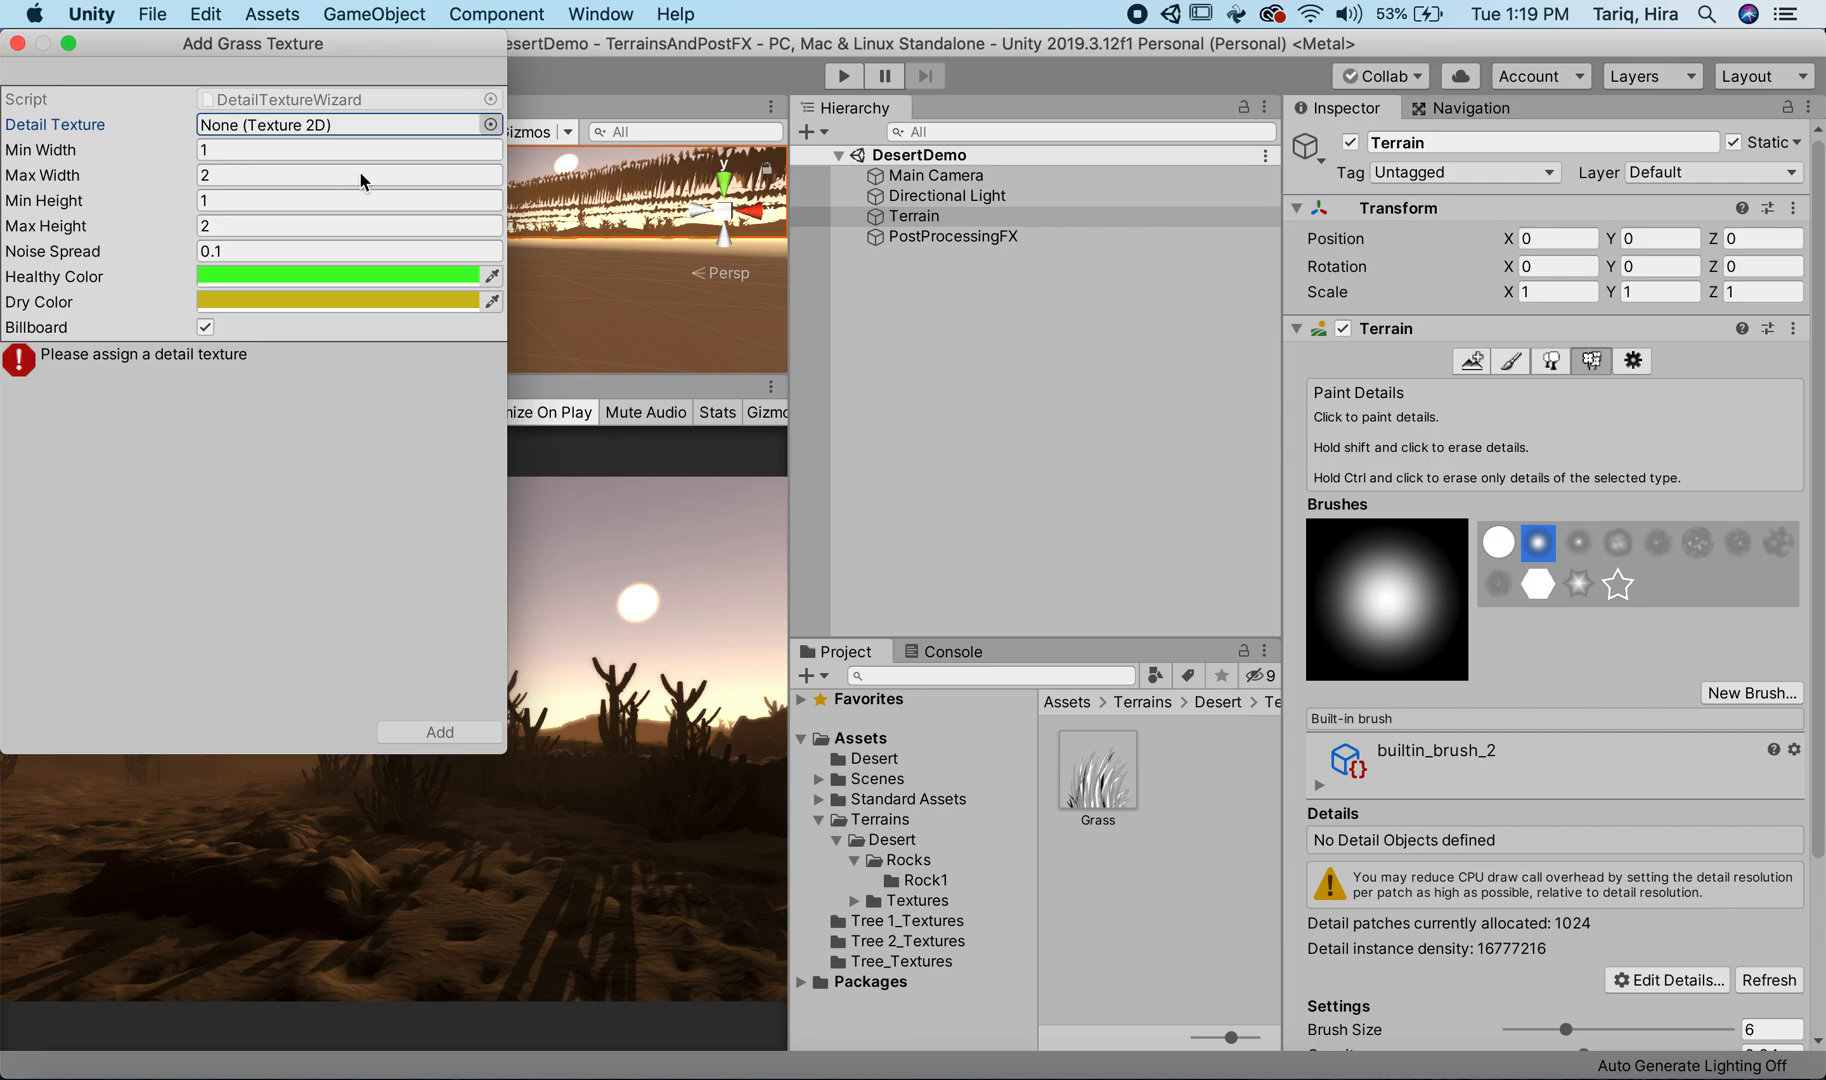
{"action": "left_click", "coordinate": [490, 126]}
{"action": "scroll", "coordinate": [2, 393], "scroll_direction": "down", "scroll_amount": 4}
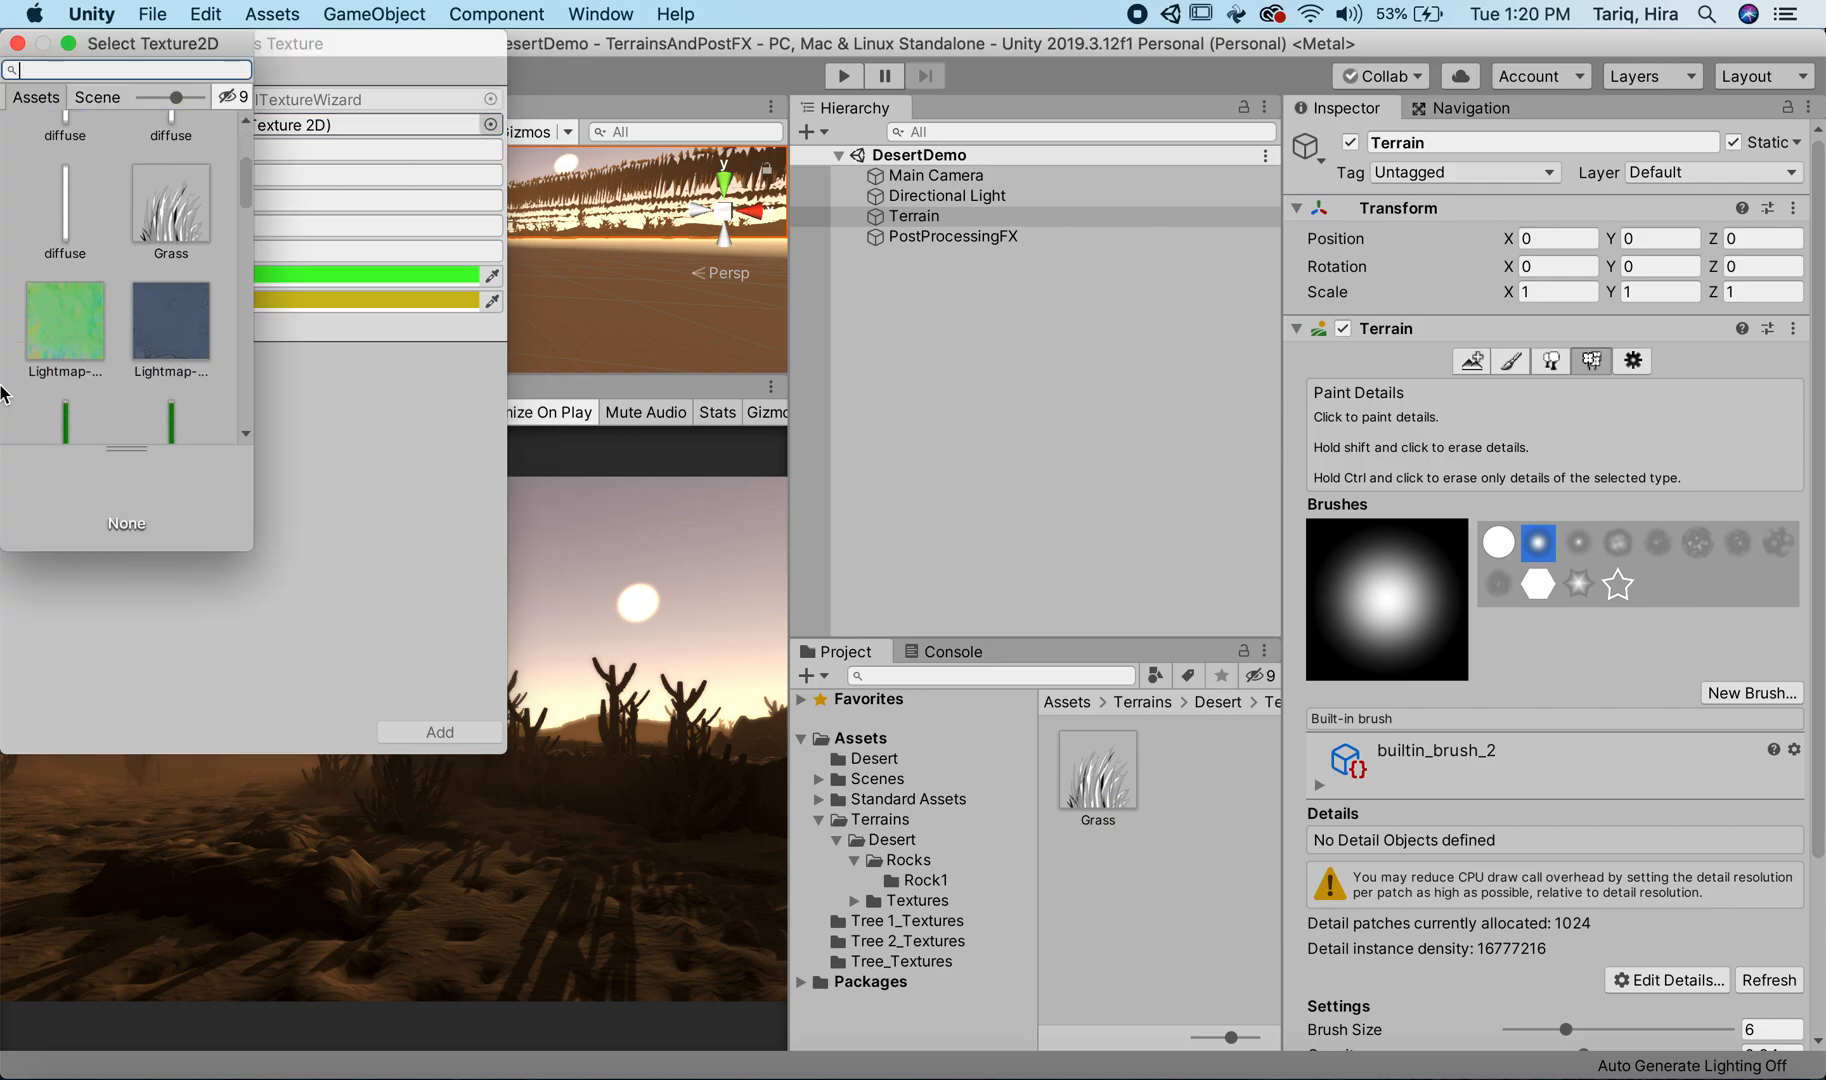
{"action": "left_click", "coordinate": [143, 247]}
{"action": "double_click", "coordinate": [157, 202]}
Step: Set the grass detail's Healthy Color to tan BCA14E and its Dry Color to a dark brown
{"action": "left_click", "coordinate": [268, 276]}
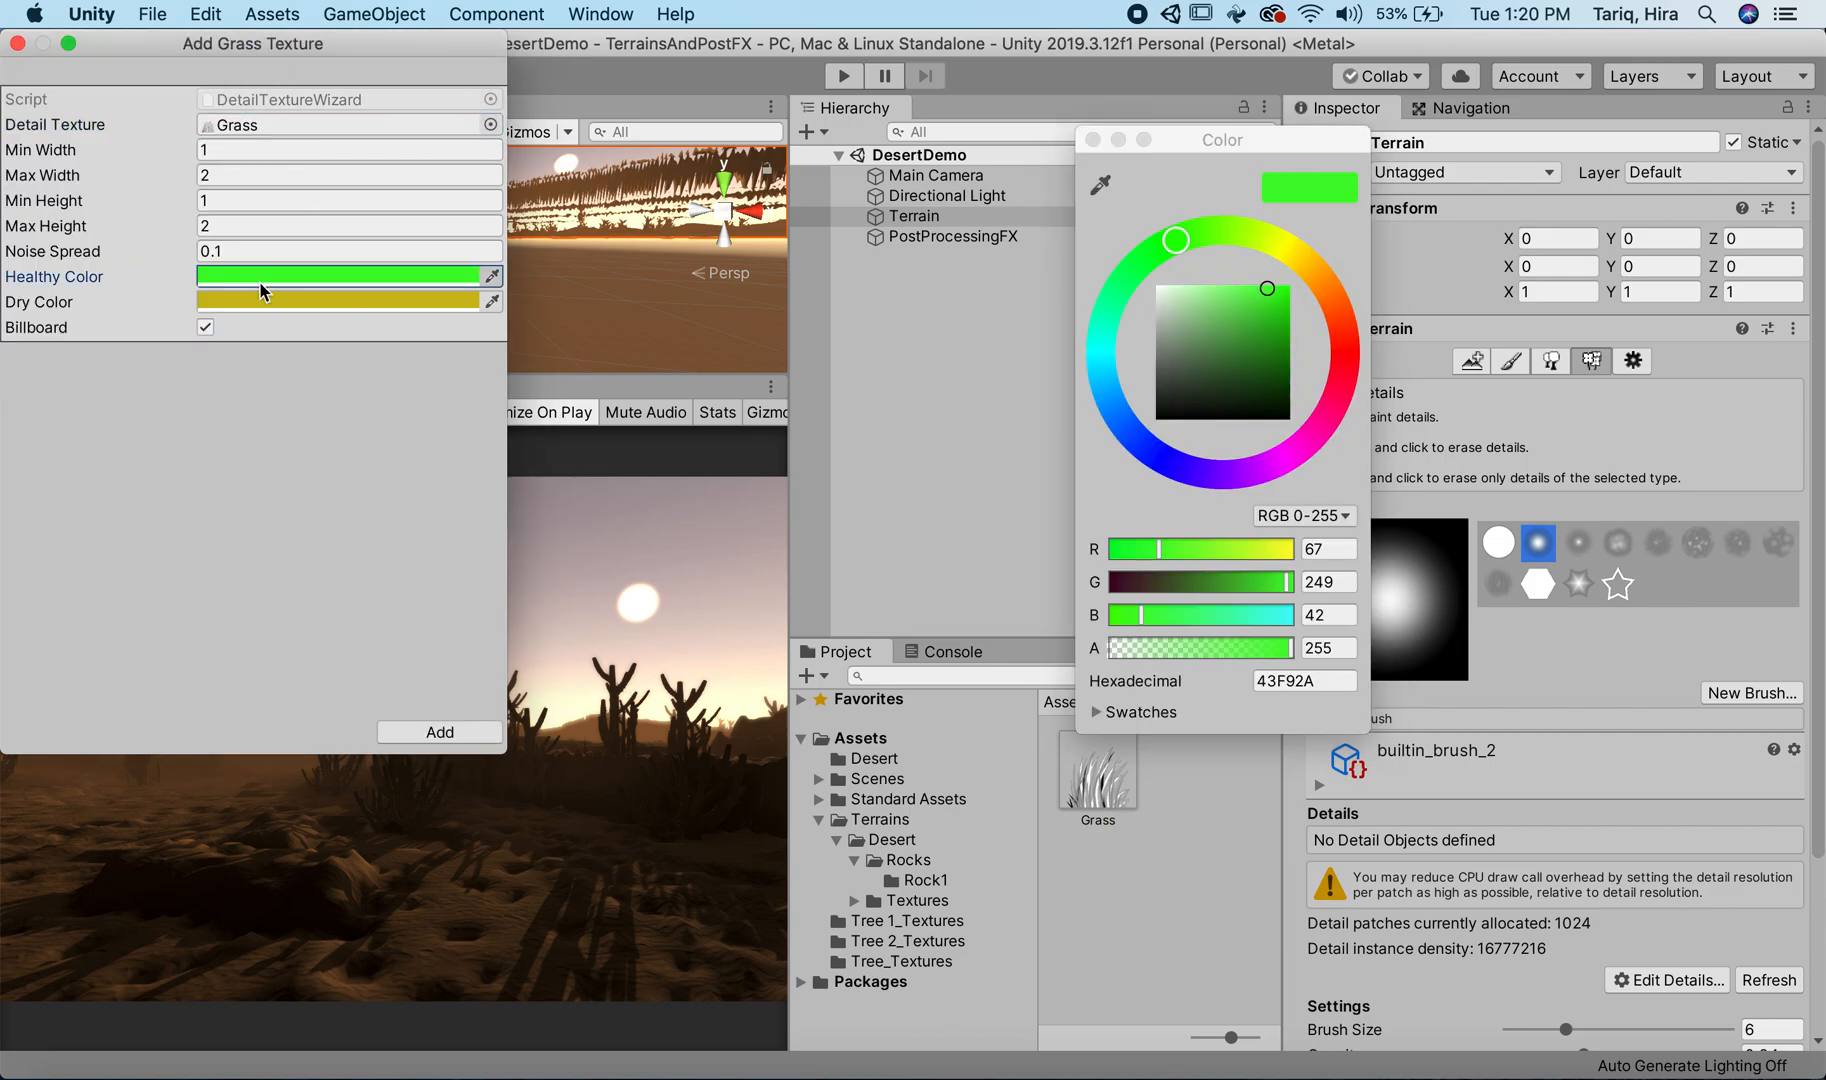
{"action": "mouse_move", "coordinate": [1320, 289]}
{"action": "left_mouse_down"}
{"action": "mouse_move", "coordinate": [1308, 266]}
{"action": "mouse_move", "coordinate": [1222, 350]}
{"action": "left_mouse_up"}
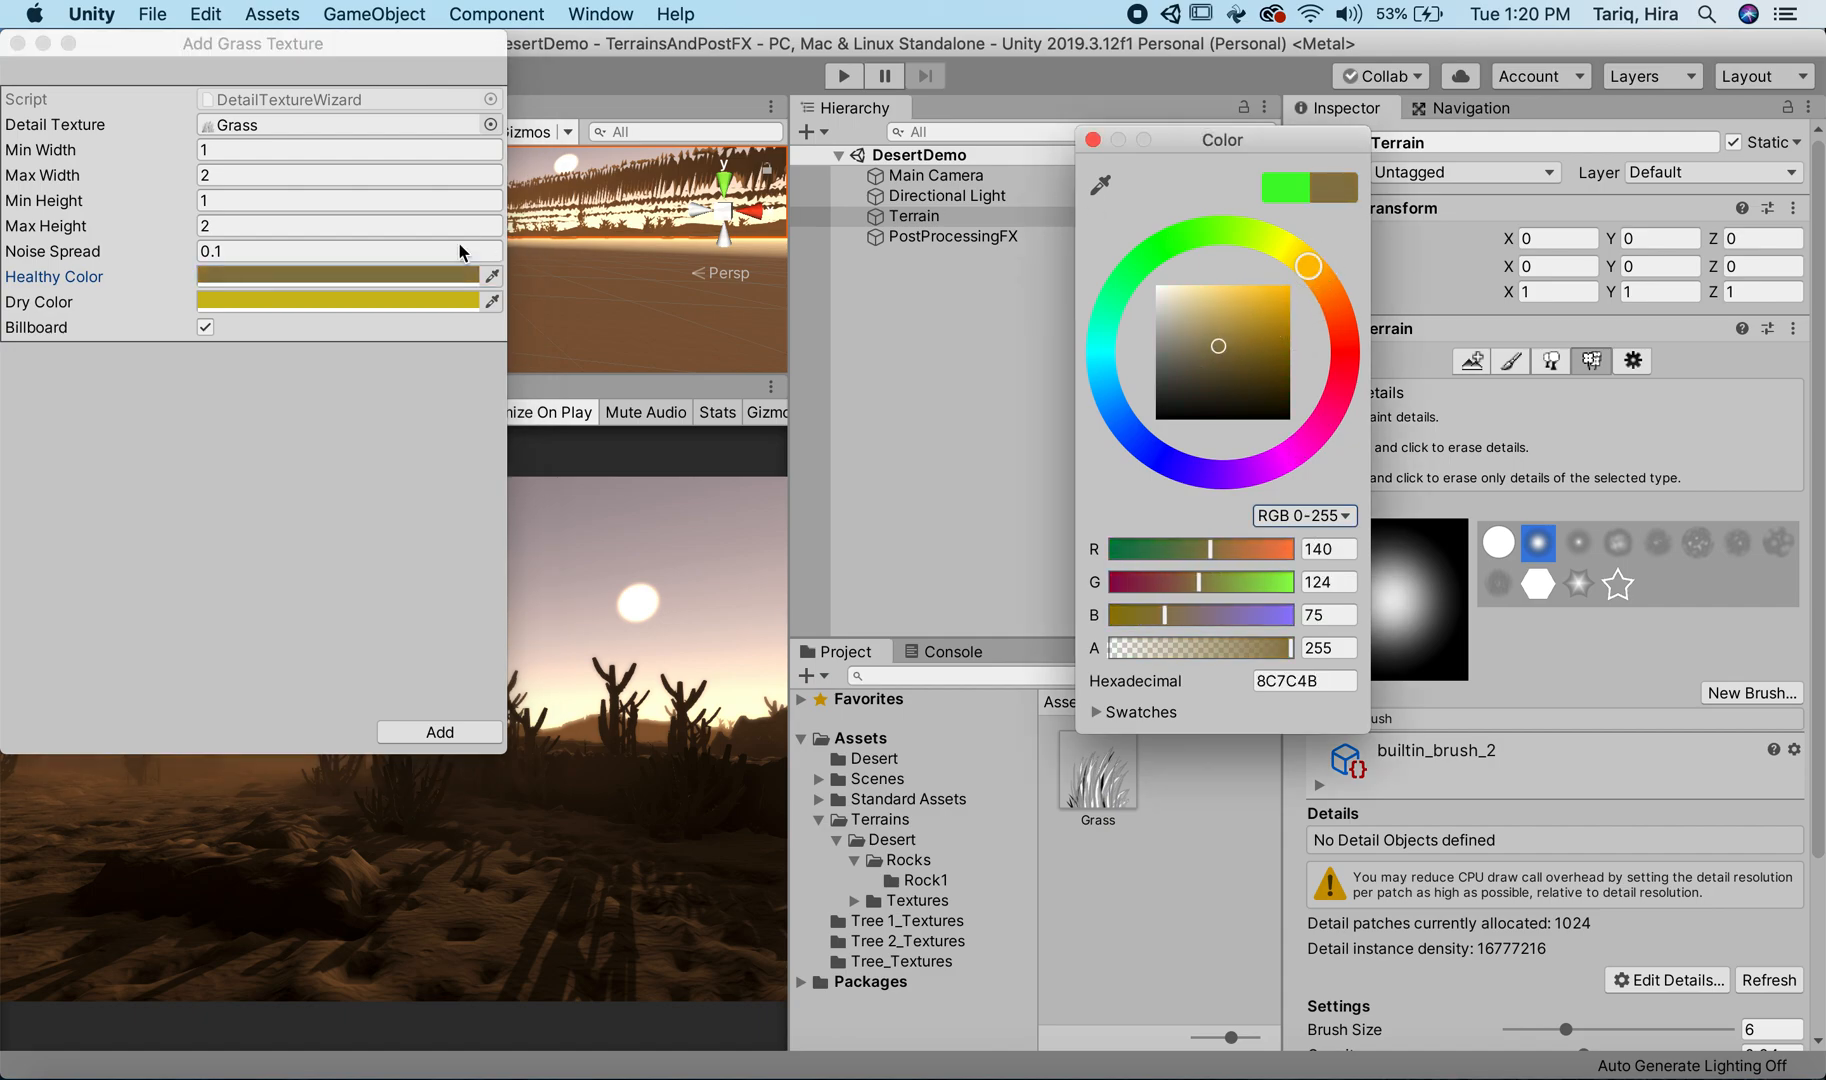
{"action": "left_click", "coordinate": [1237, 324]}
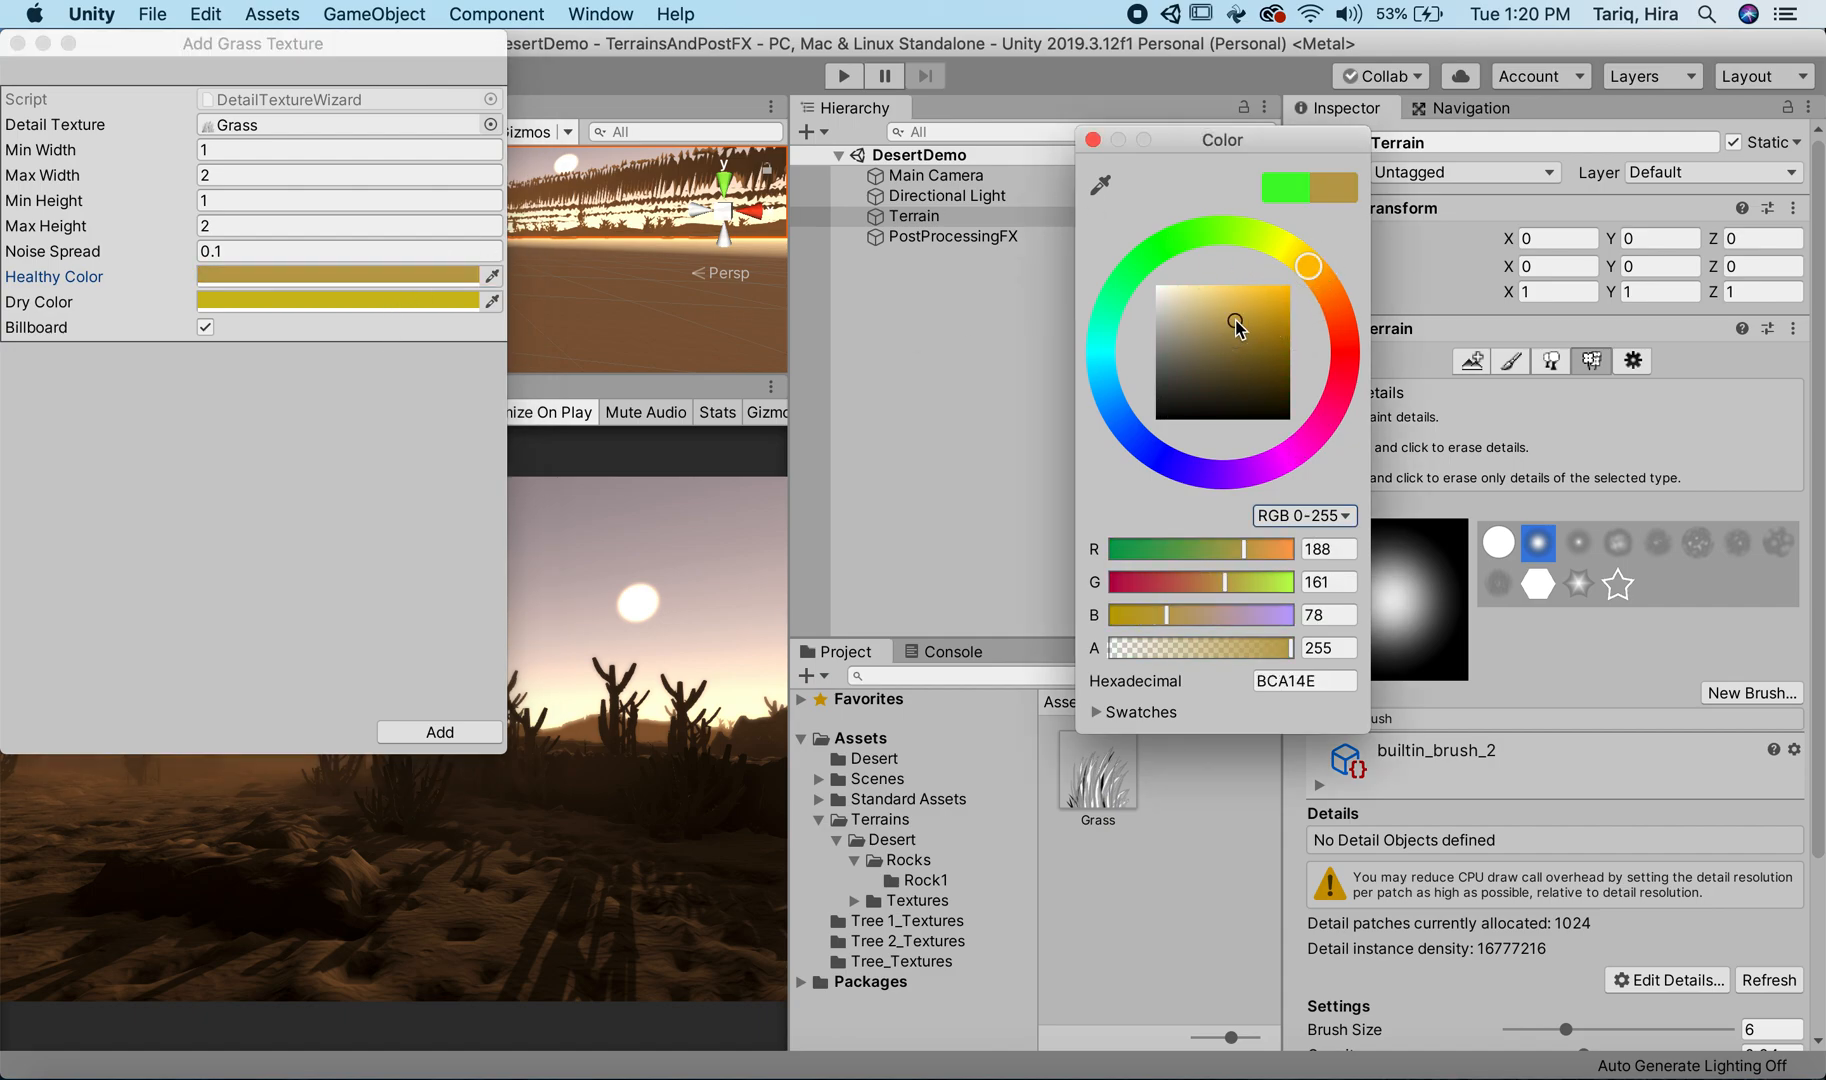
{"action": "left_click", "coordinate": [350, 312]}
{"action": "left_click_drag", "start_coordinate": [1264, 367], "coordinate": [1207, 350]}
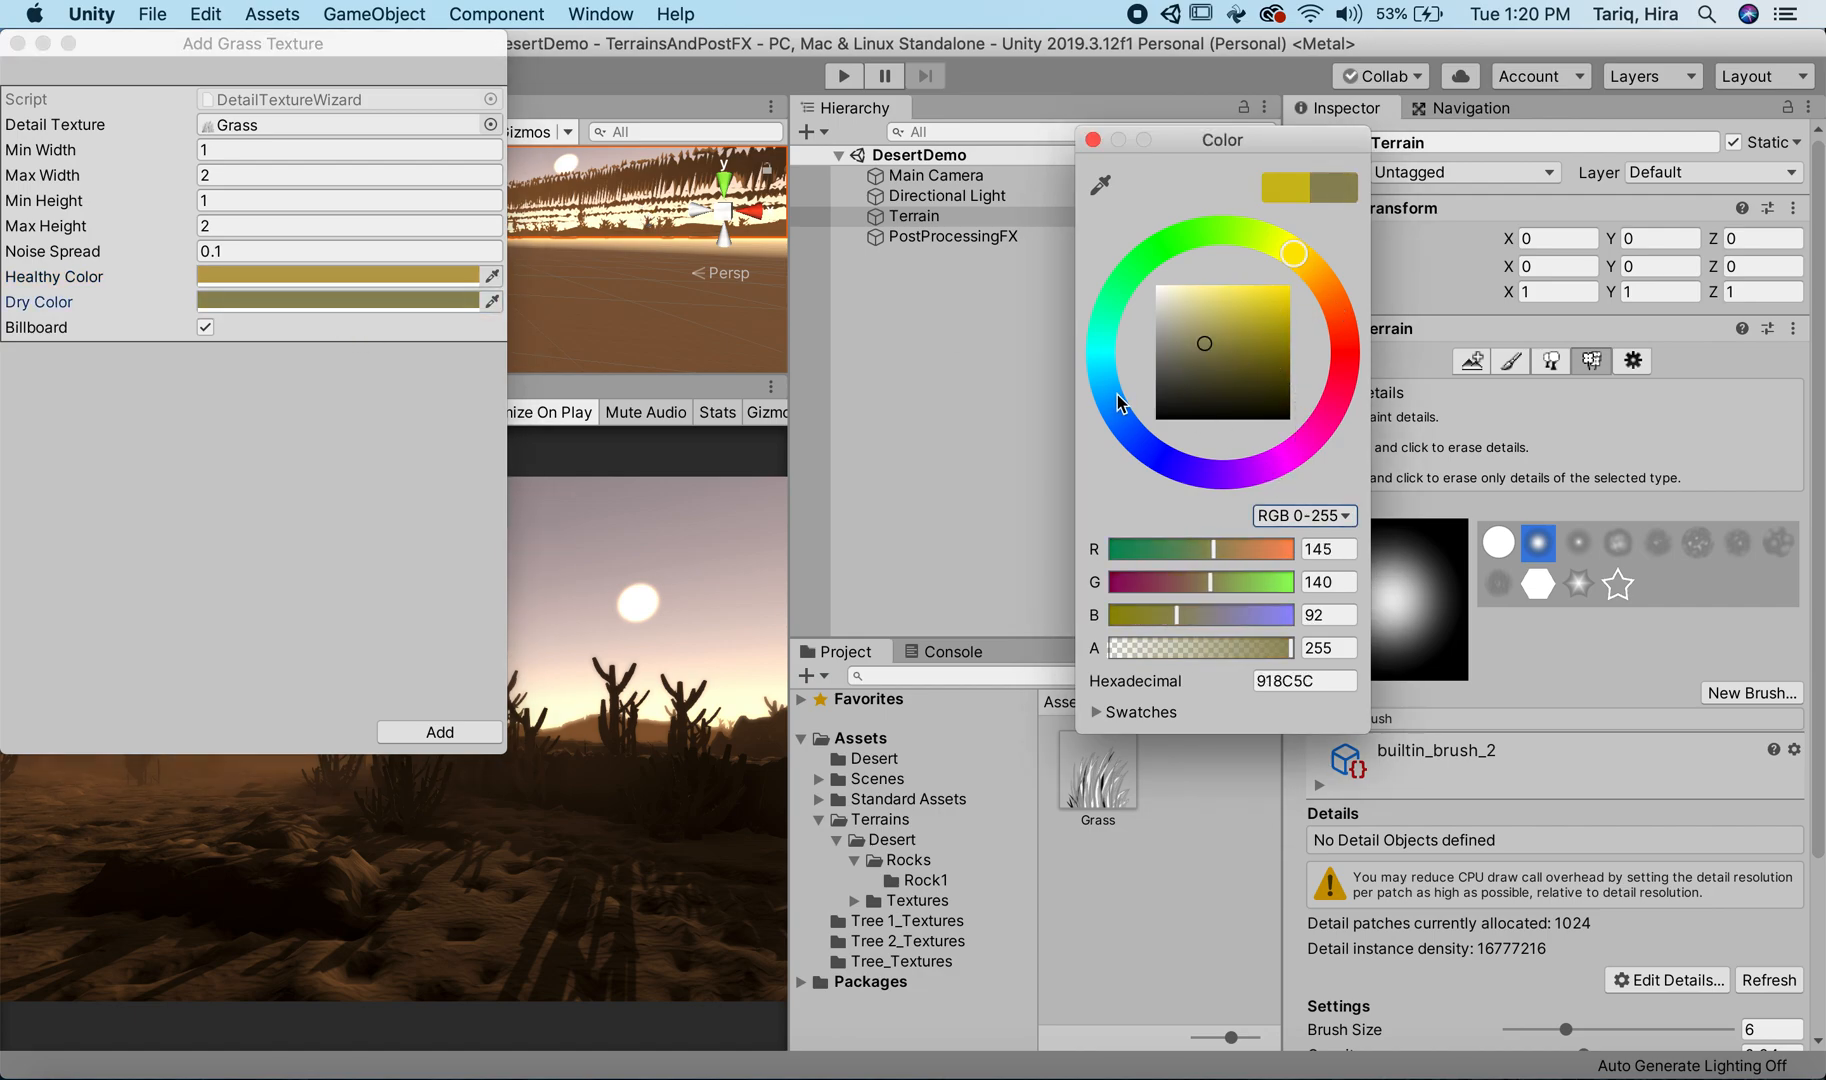
{"action": "left_click_drag", "start_coordinate": [1328, 296], "coordinate": [1326, 285]}
Step: Set the grass detail's Min Width and Min Height to 0.5
{"action": "left_click", "coordinate": [66, 146]}
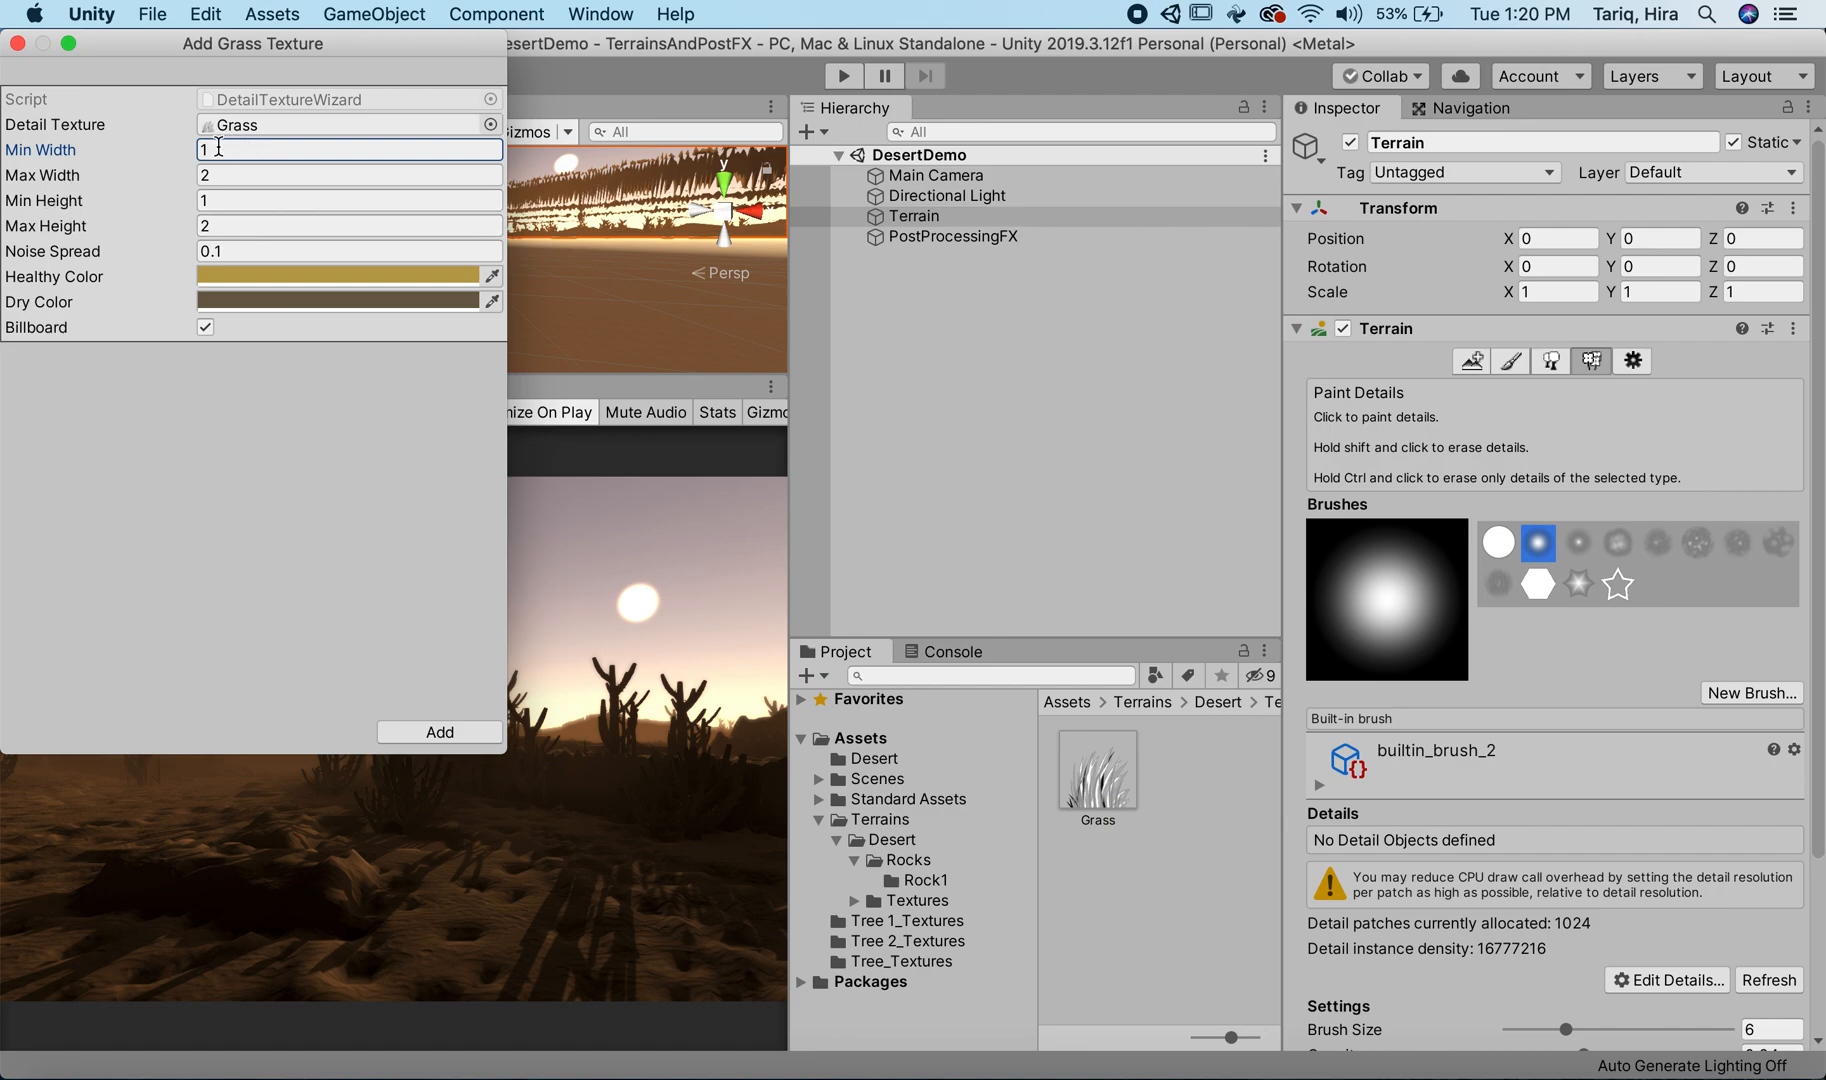
{"action": "left_click", "coordinate": [227, 179]}
{"action": "left_click", "coordinate": [200, 148]}
{"action": "type", "text": "0.5"}
{"action": "left_click", "coordinate": [224, 200]}
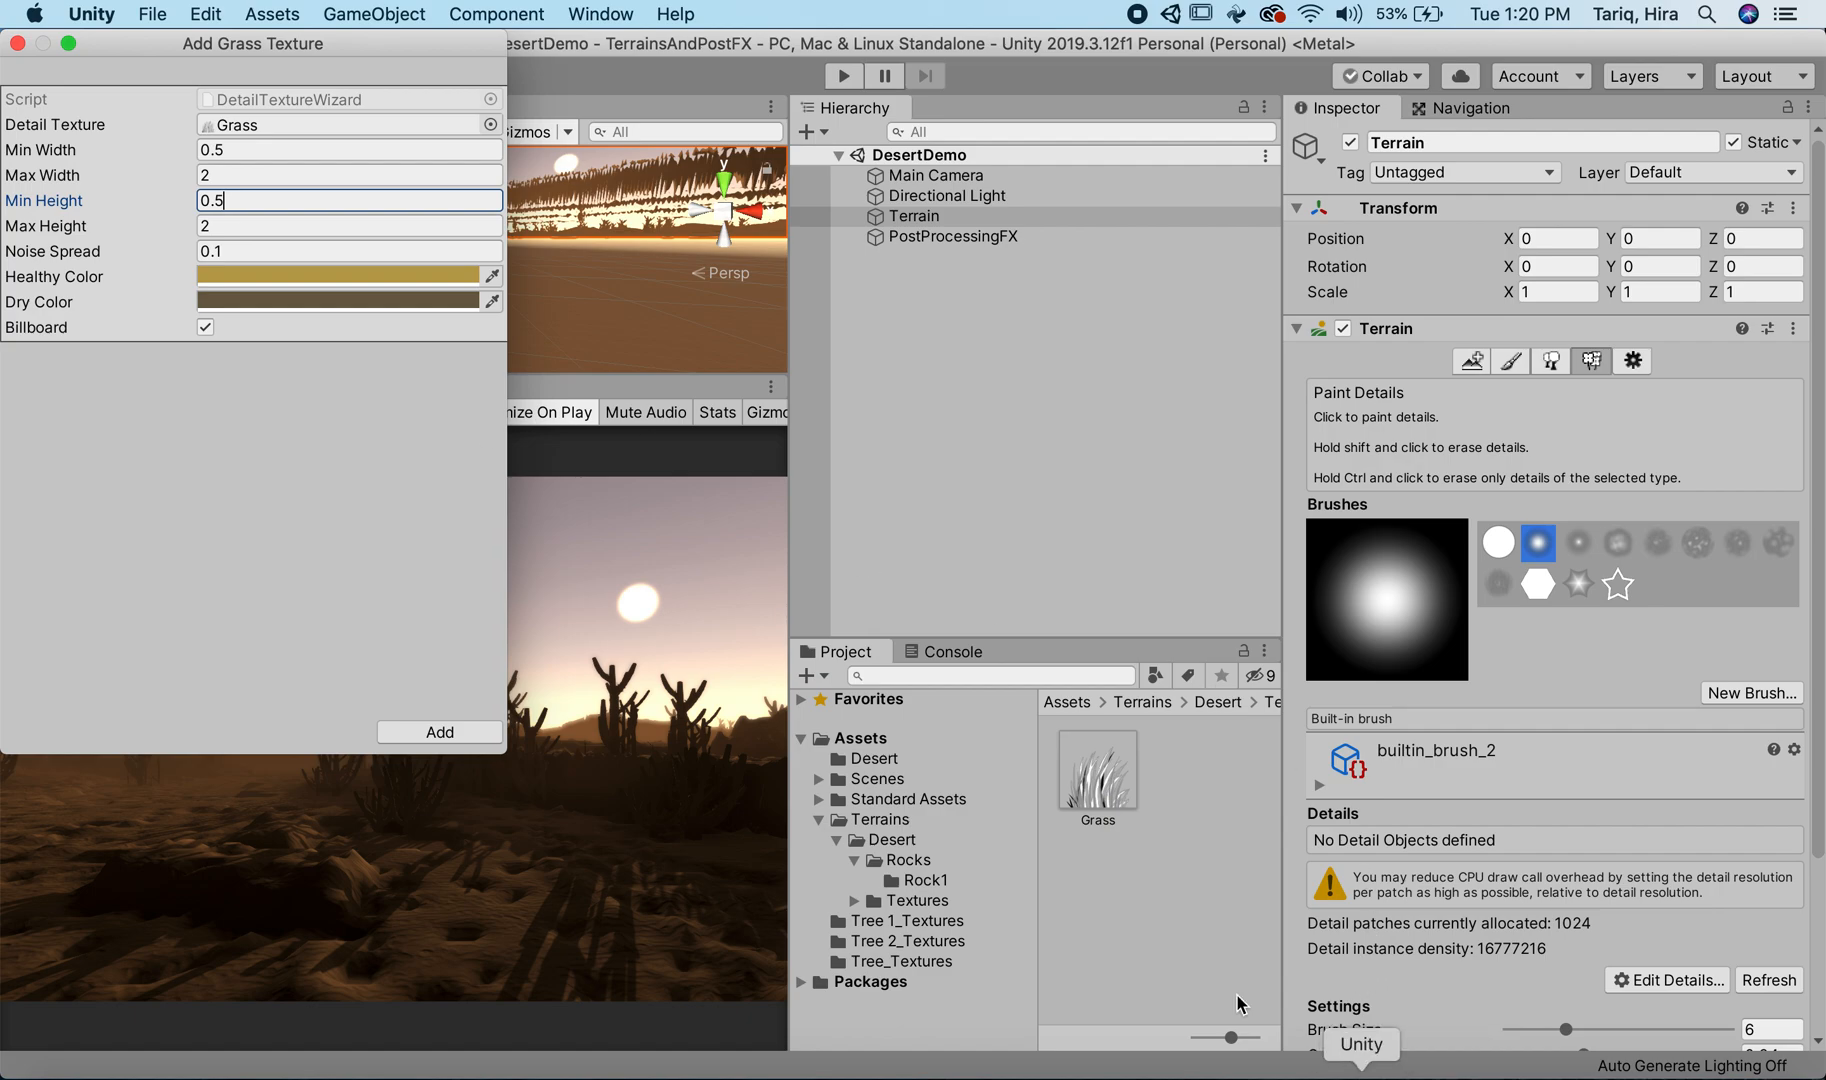
Step: Set the grass detail's Max Width and Max Height to 5 and add it to the terrain
{"action": "left_click", "coordinate": [192, 177]}
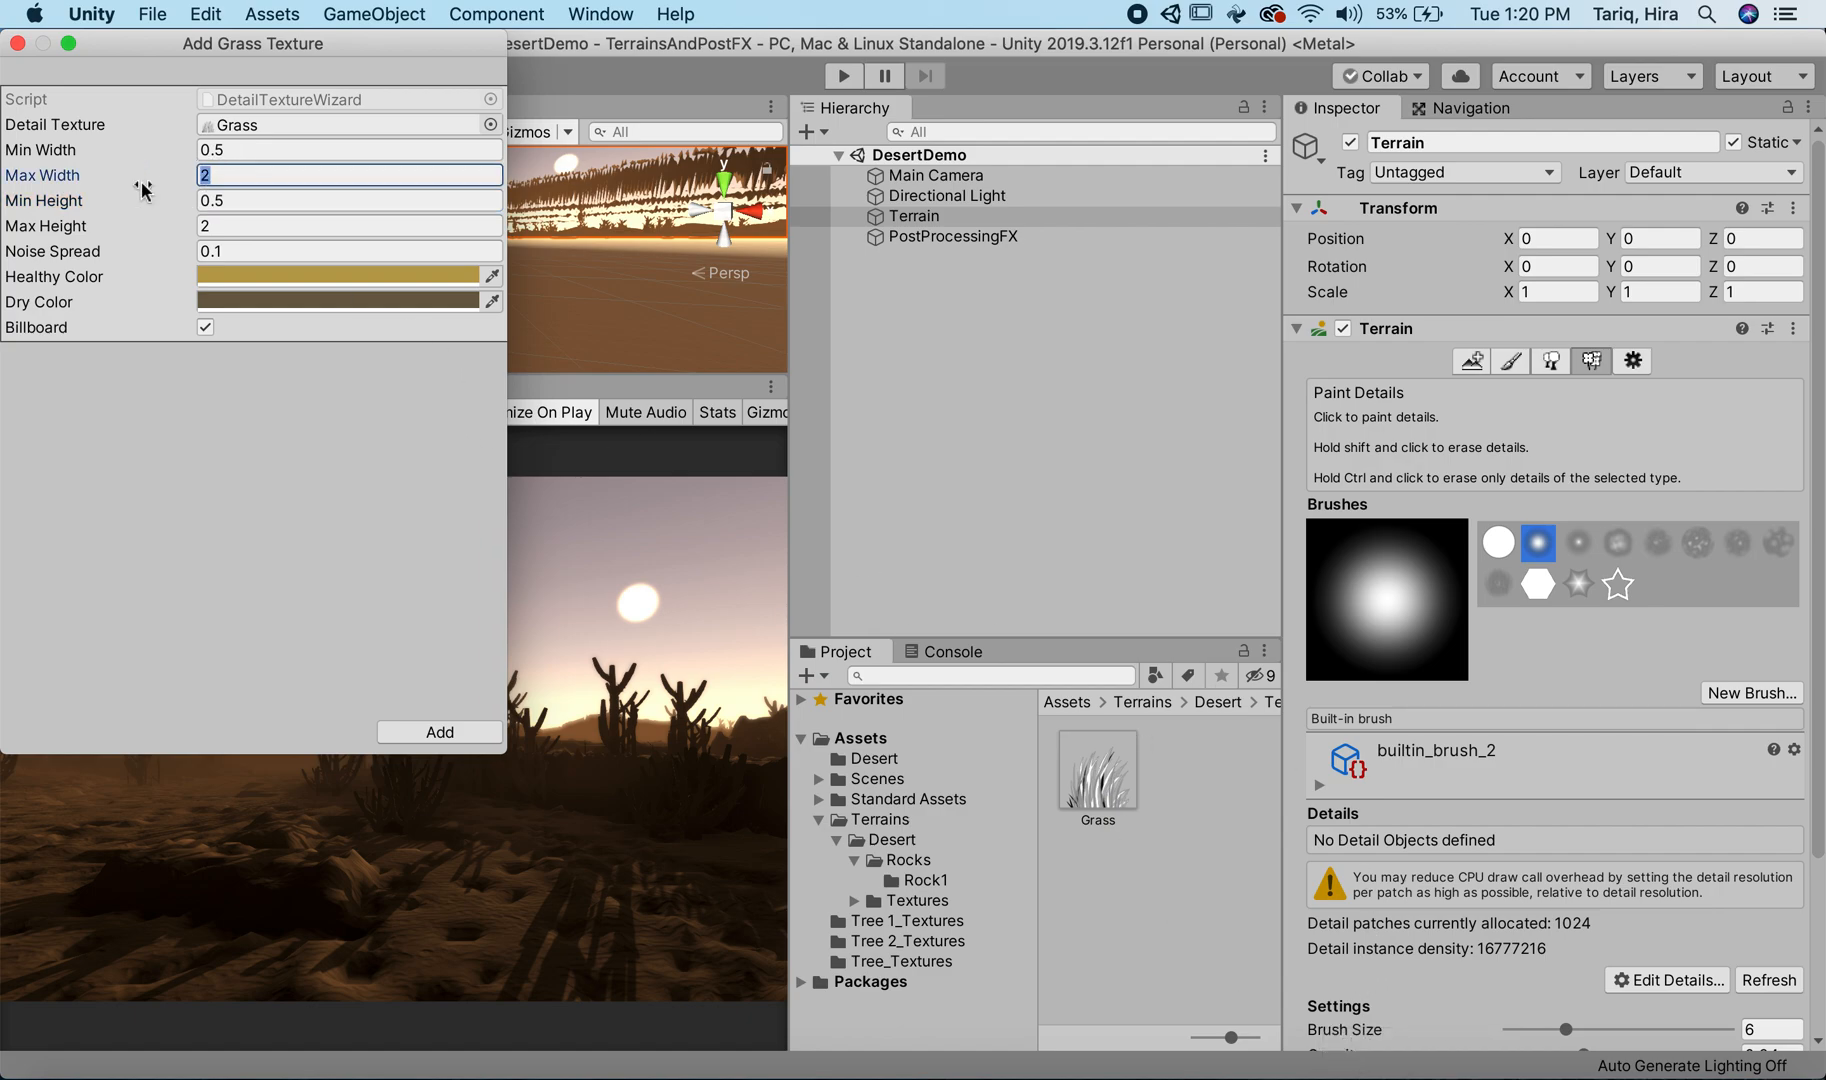
{"action": "type", "text": "5"}
{"action": "left_click", "coordinate": [206, 225]}
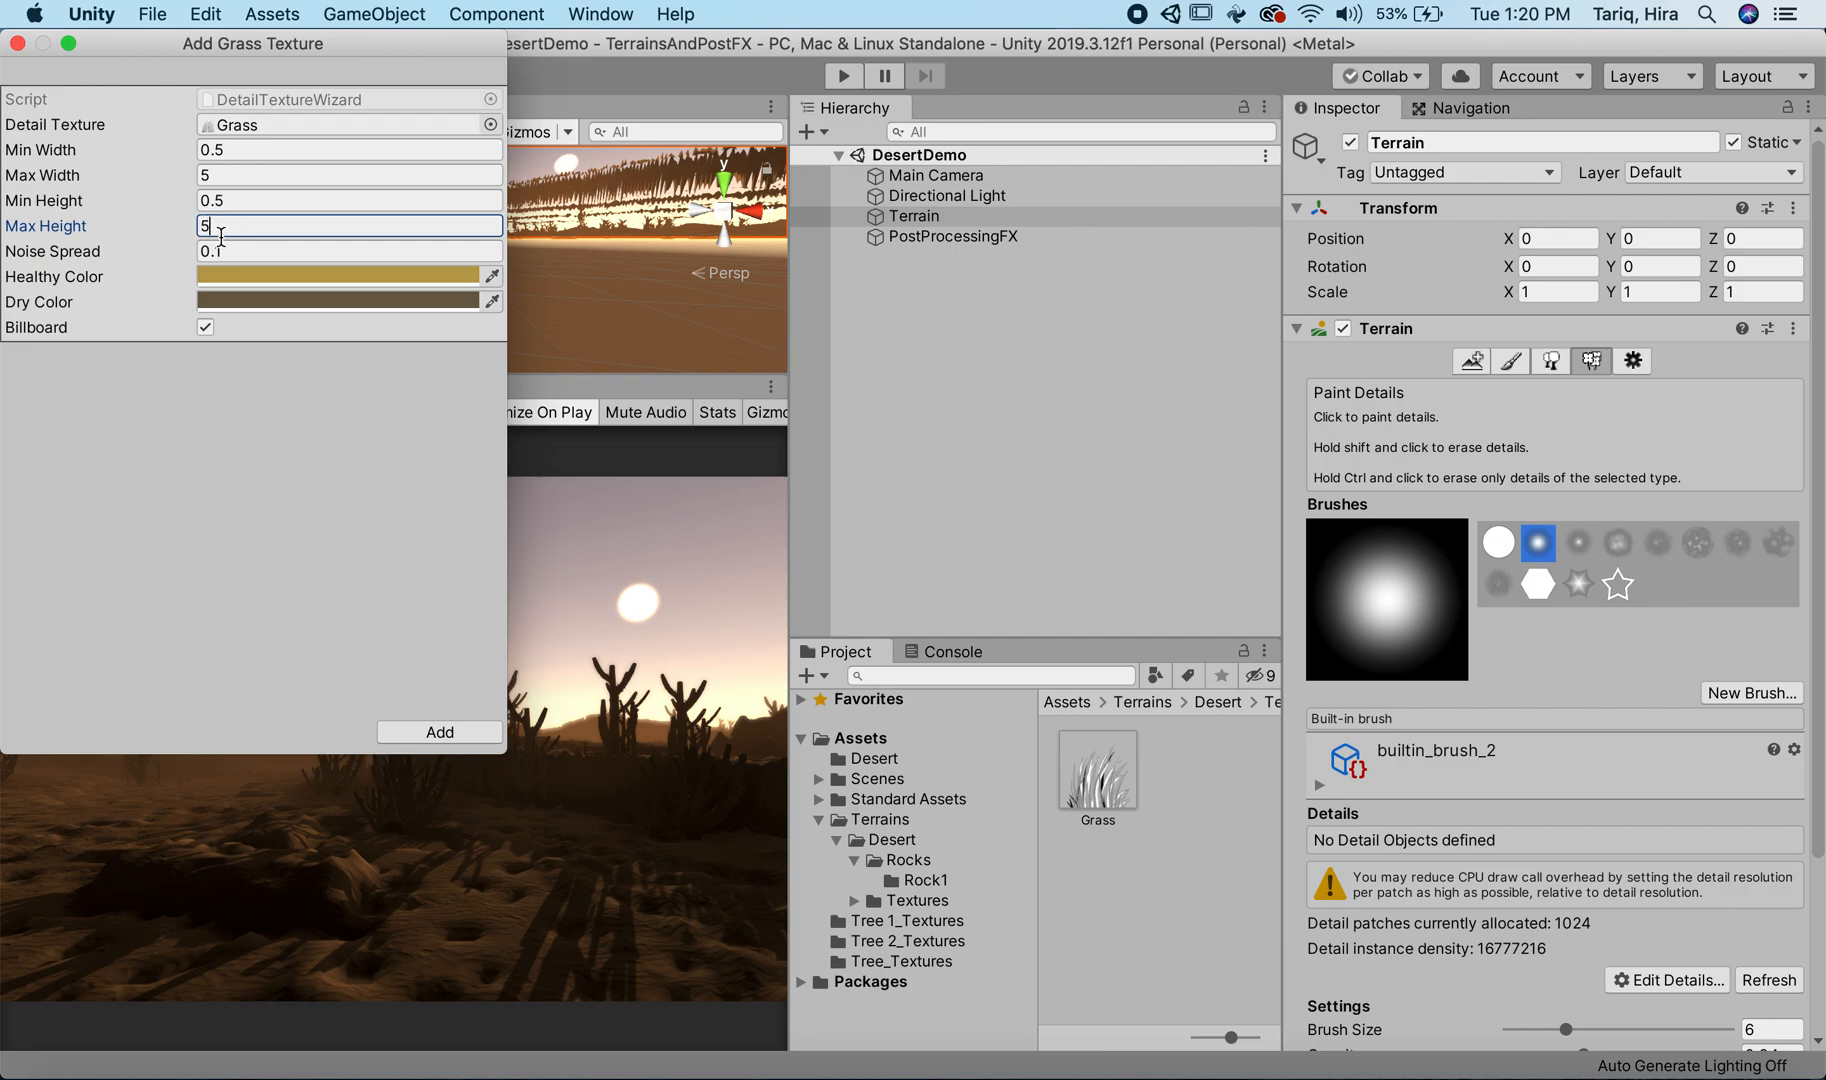
{"action": "left_click", "coordinate": [440, 732]}
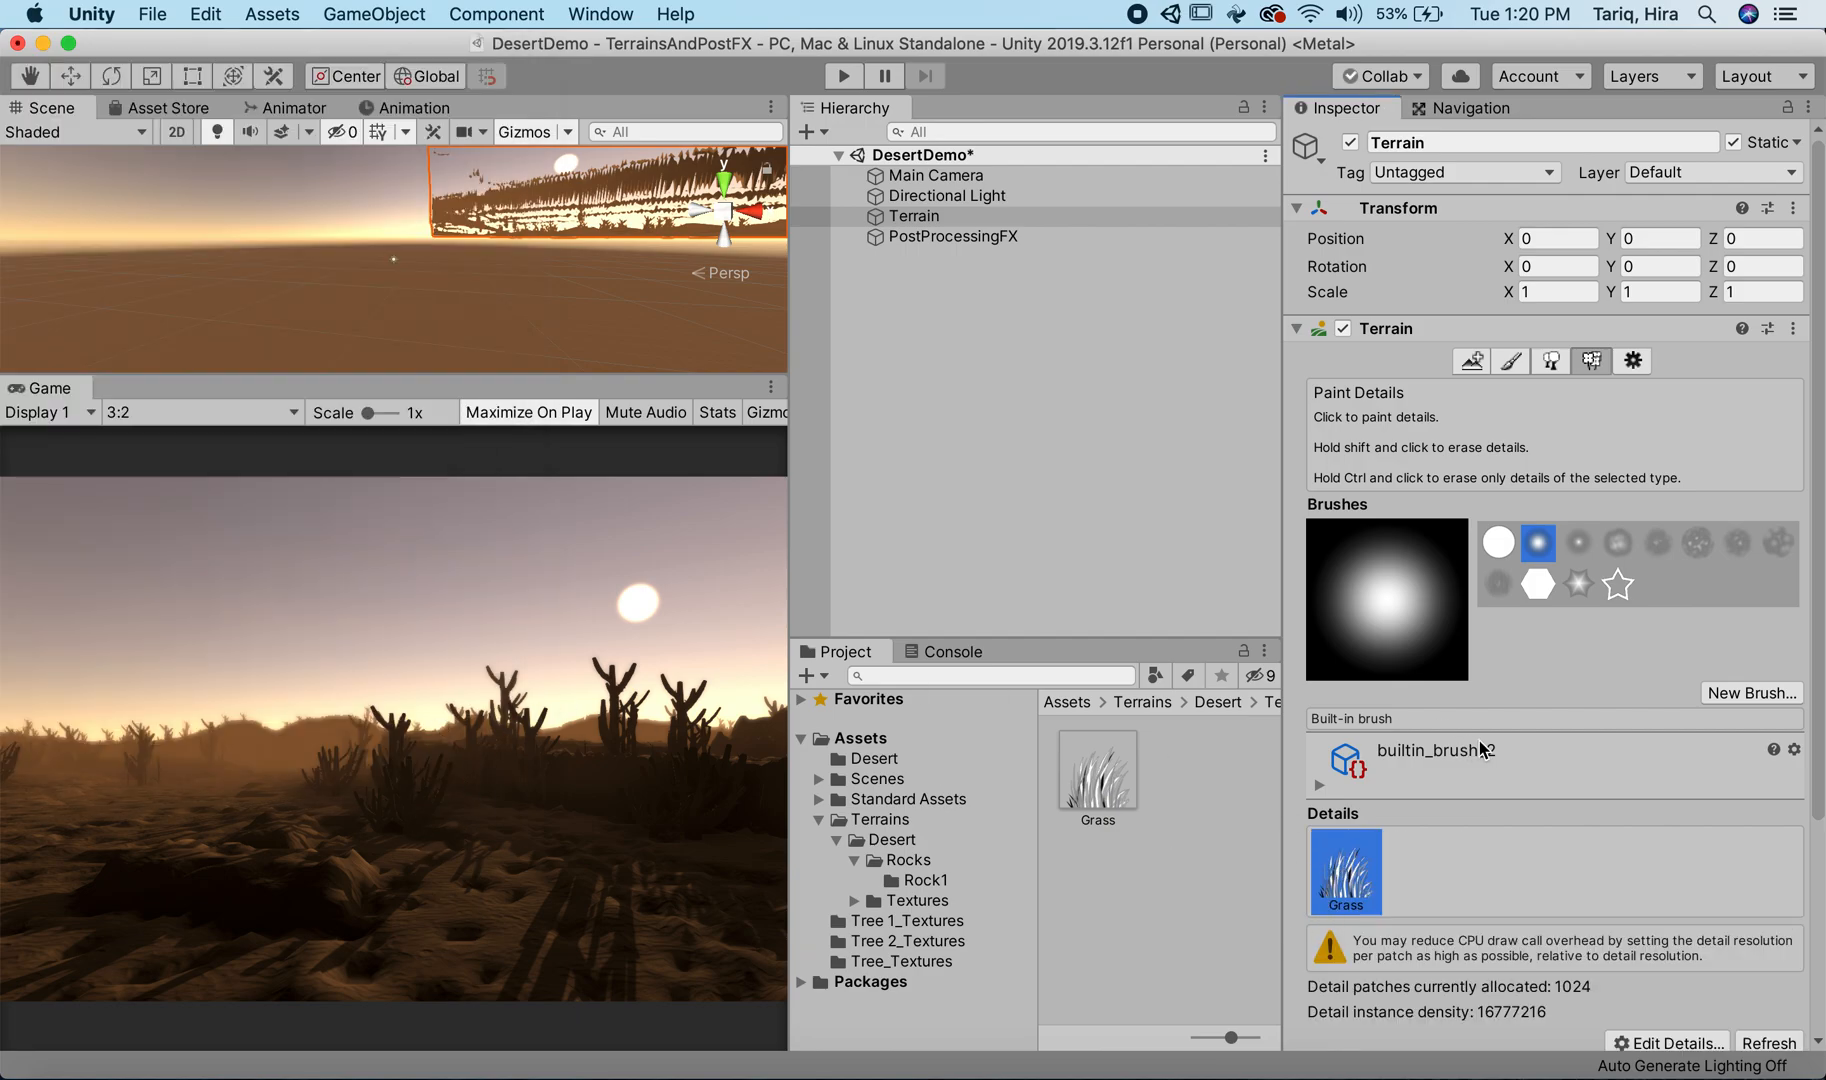
Step: Focus the Scene view on the Main Camera and reselect the Terrain with the soft round builtin_brush_2 for detail painting
{"action": "scroll", "coordinate": [1470, 748], "scroll_direction": "down", "scroll_amount": 5}
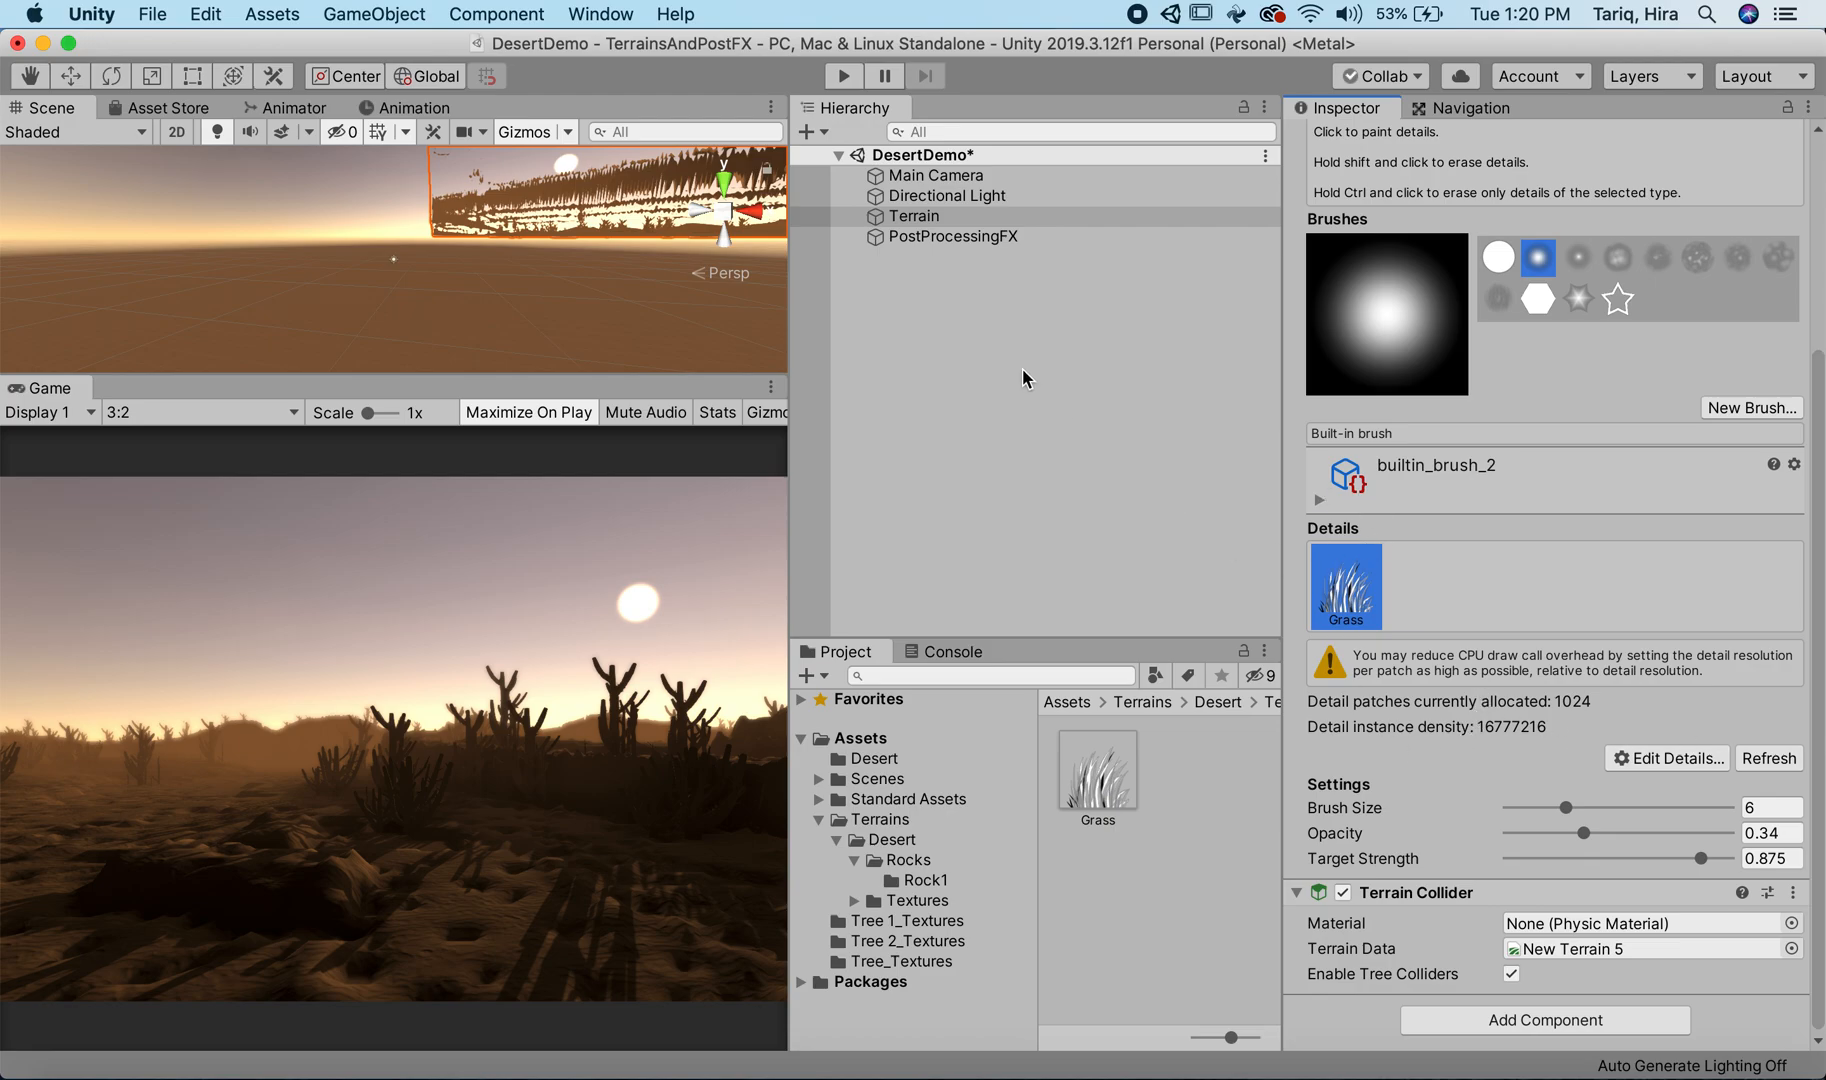
{"action": "double_click", "coordinate": [935, 175]}
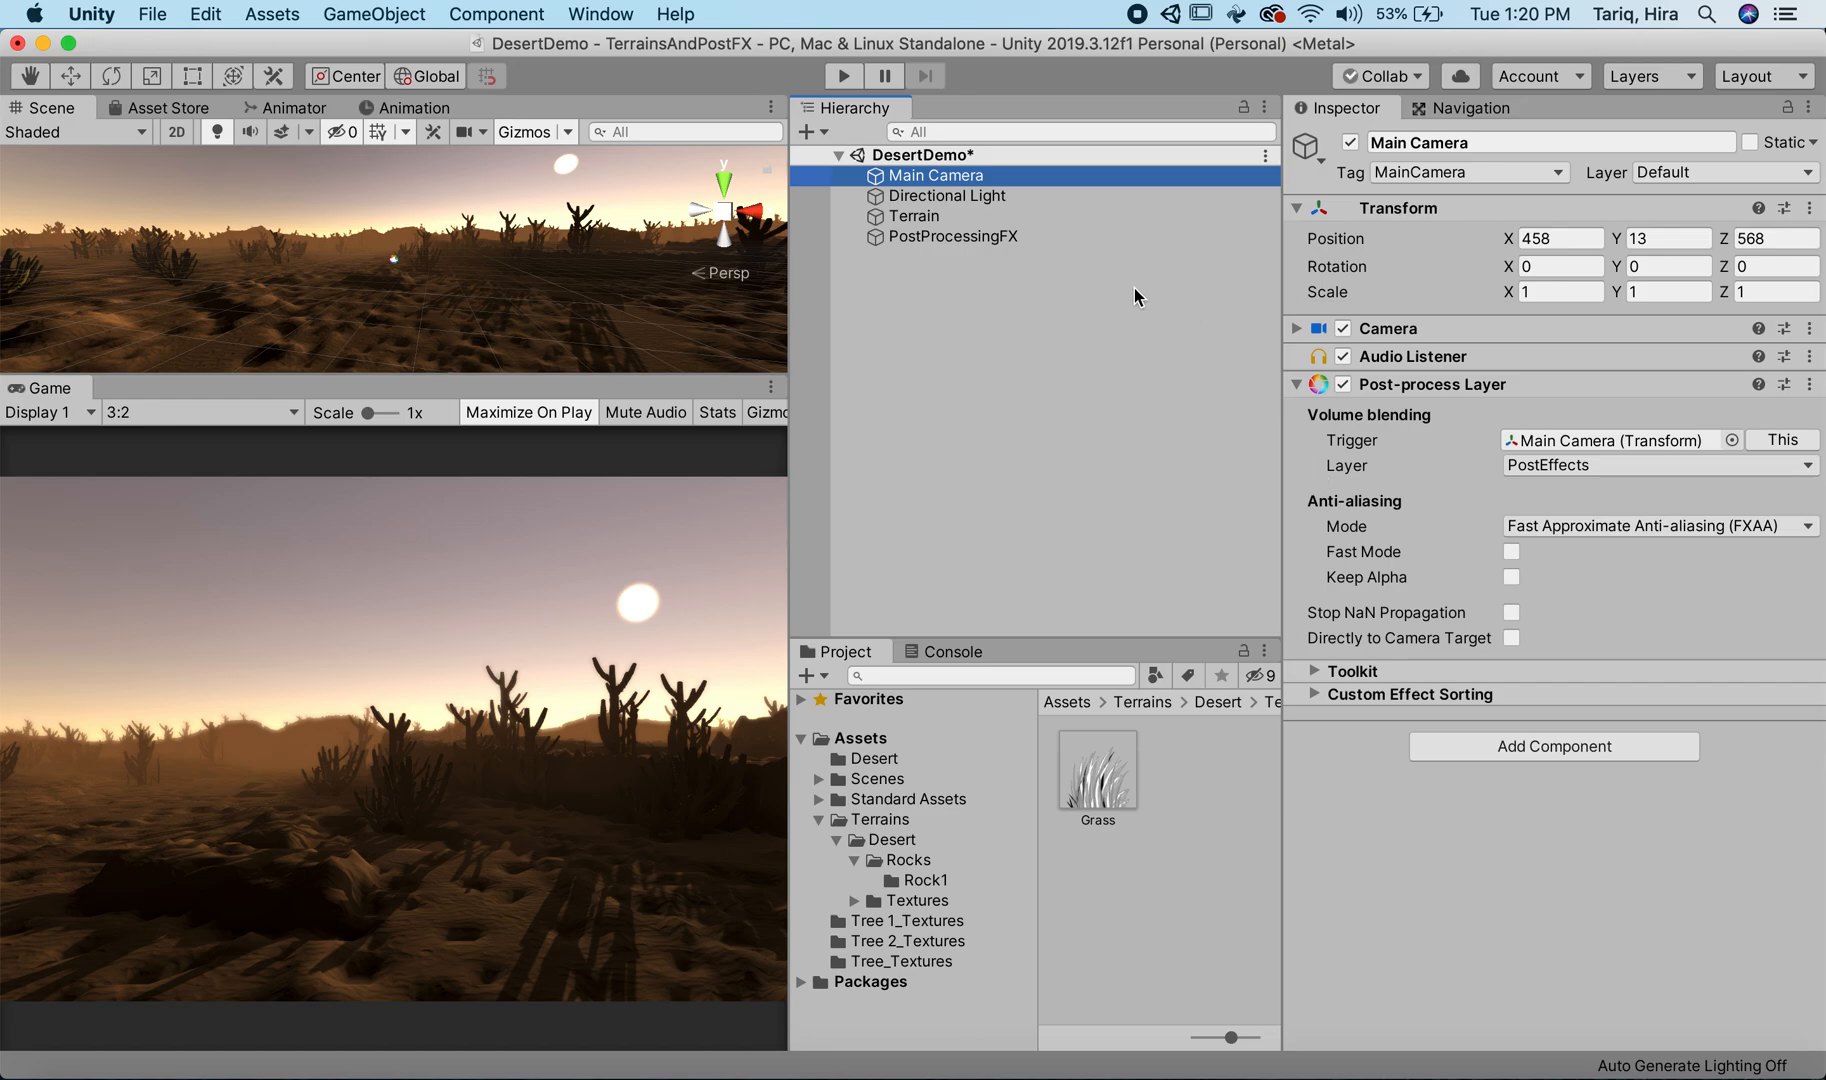
{"action": "left_click", "coordinate": [1130, 216]}
{"action": "left_click", "coordinate": [1542, 548]}
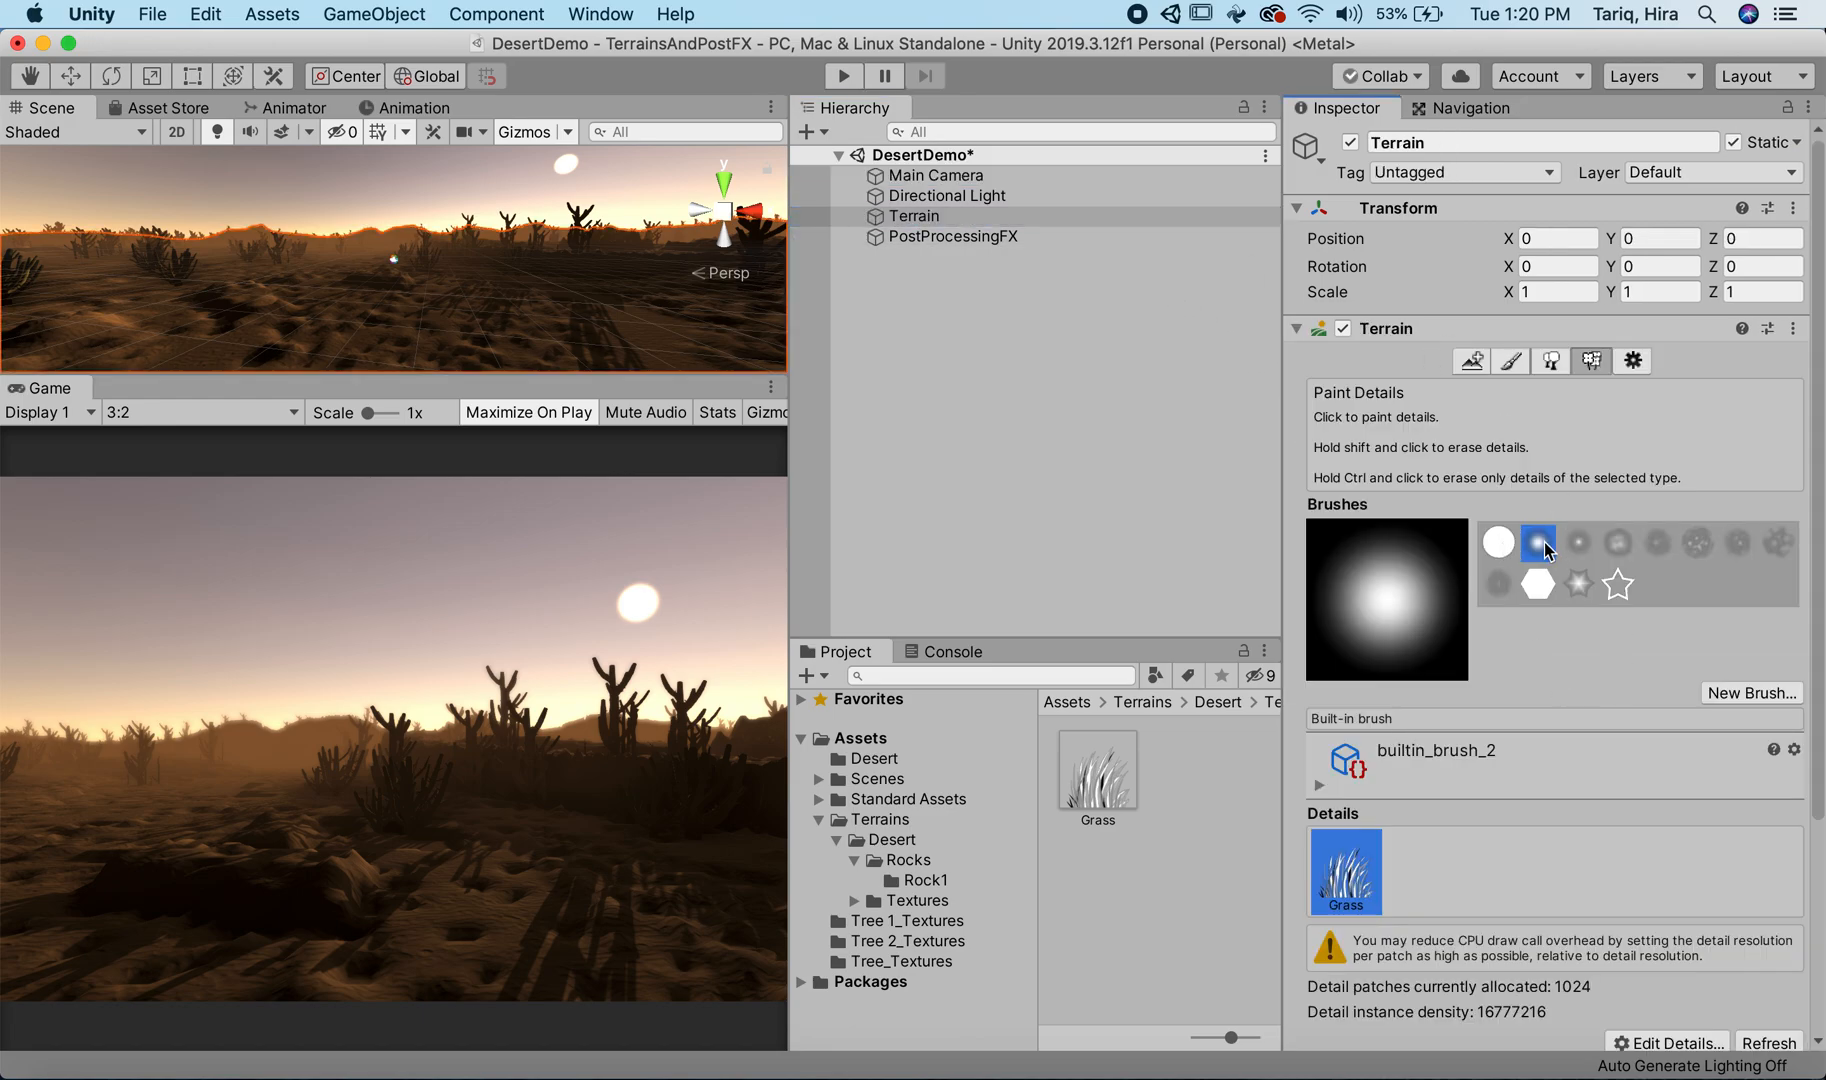
Step: Frame the ground around the Main Camera in the Scene view and reselect the Terrain for detail painting
{"action": "left_click_drag", "start_coordinate": [398, 308], "coordinate": [163, 418], "text": "alt"}
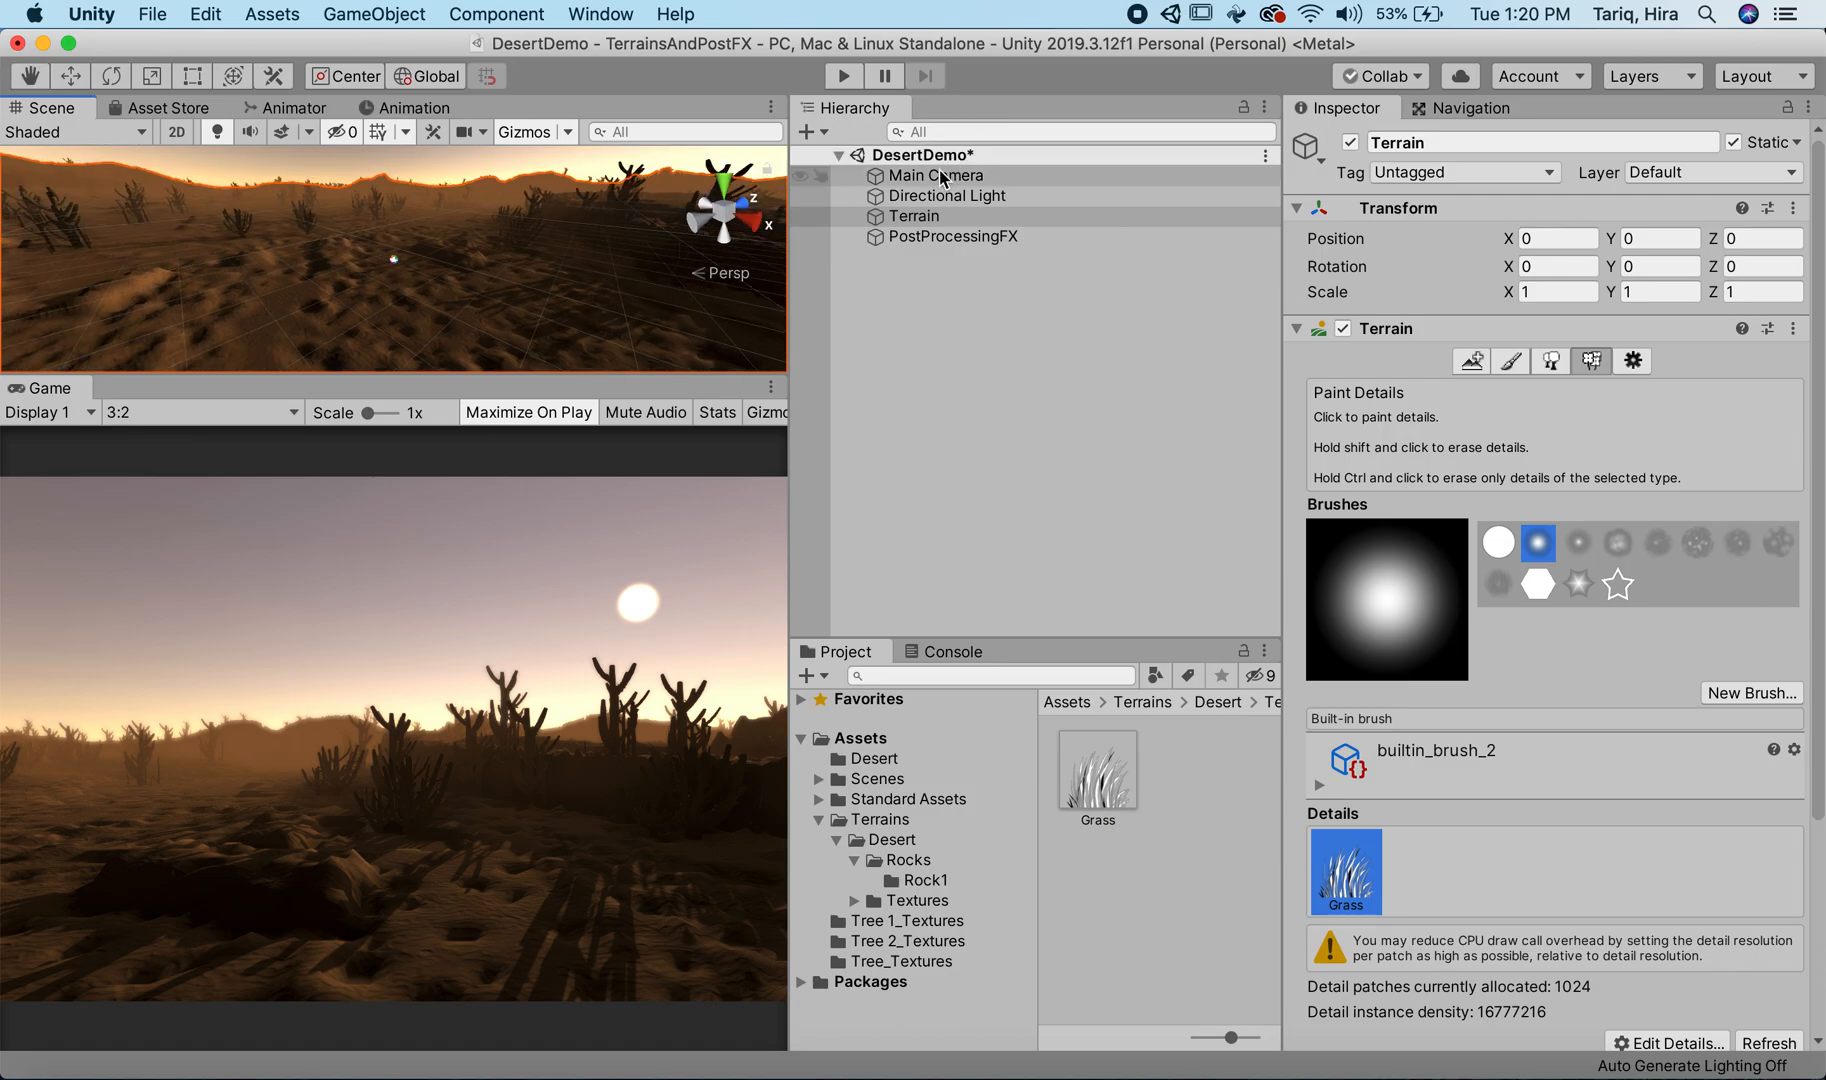
{"action": "left_click", "coordinate": [947, 196]}
{"action": "mouse_move", "coordinate": [441, 247]}
{"action": "left_mouse_down", "text": "alt"}
{"action": "mouse_move", "coordinate": [855, 230]}
{"action": "mouse_move", "coordinate": [700, 56]}
{"action": "mouse_move", "coordinate": [285, 304]}
{"action": "mouse_move", "coordinate": [414, 262]}
{"action": "left_mouse_up", "text": "alt"}
{"action": "left_click", "coordinate": [946, 176]}
{"action": "key", "text": "f"}
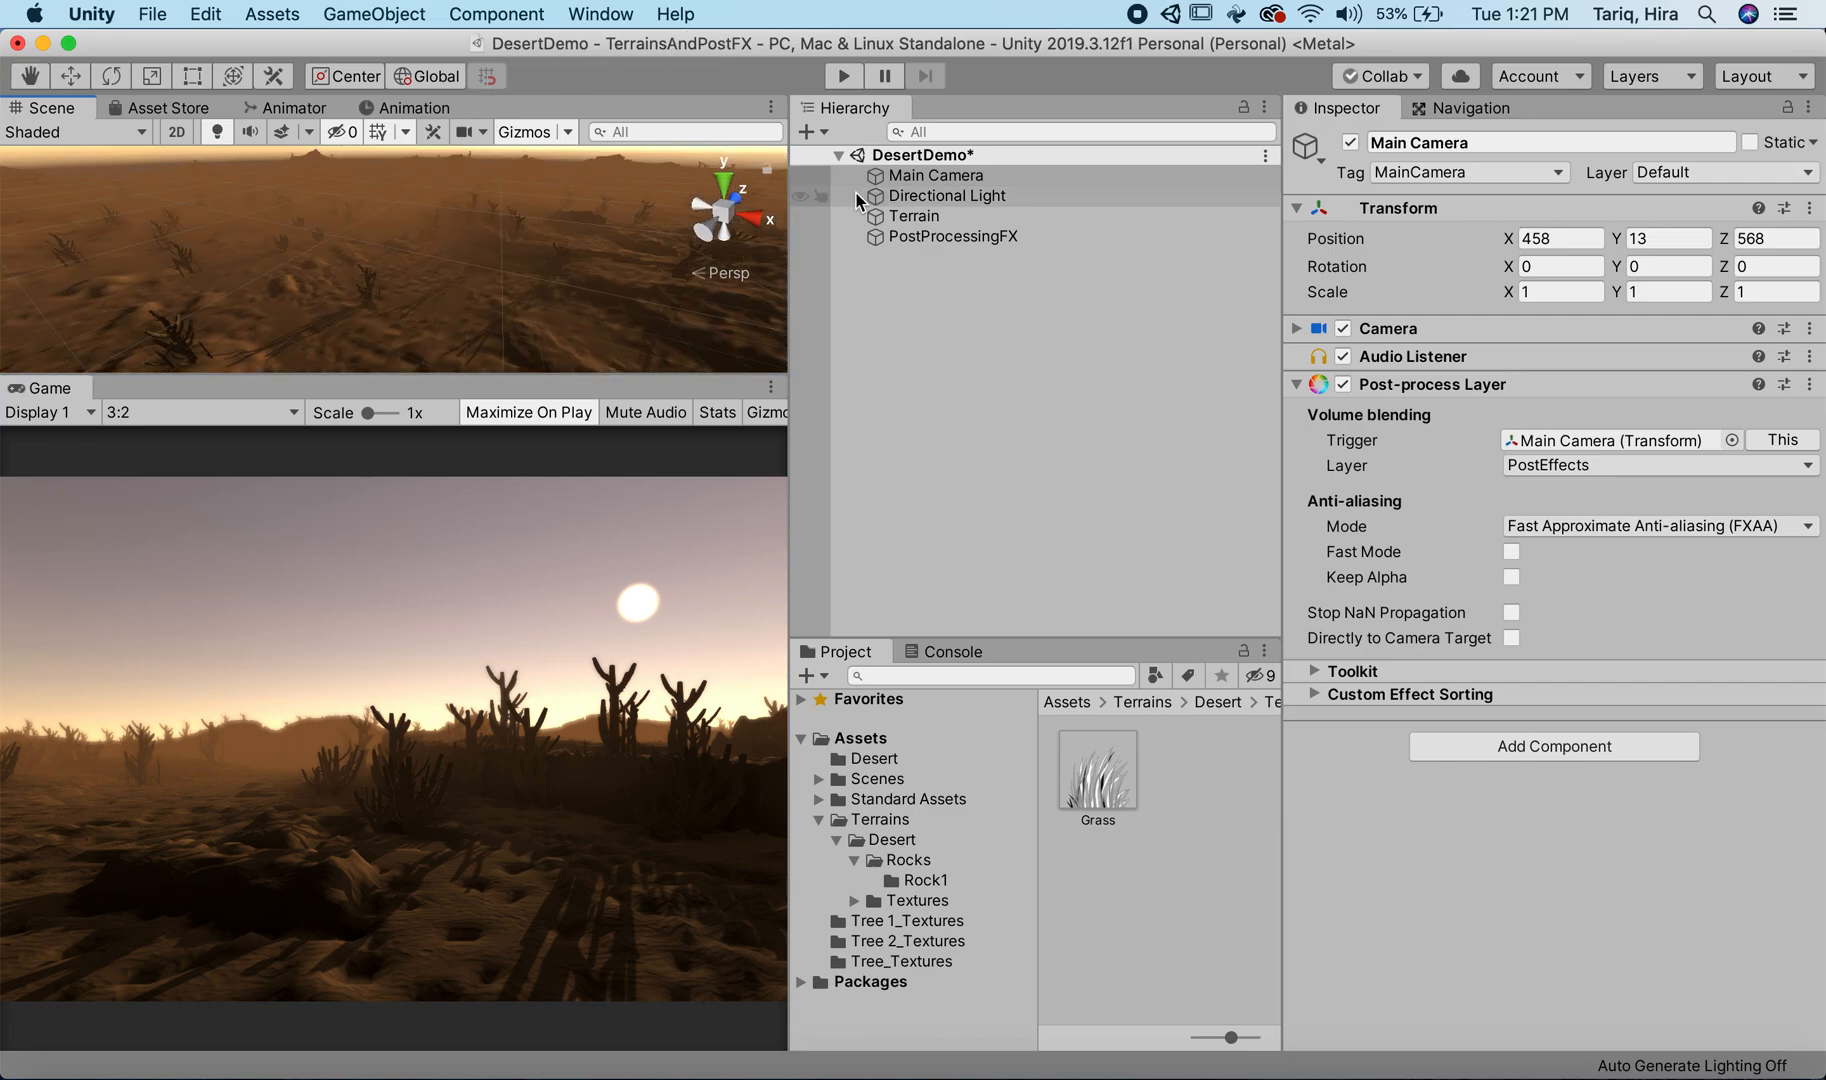
{"action": "left_click", "coordinate": [935, 176]}
{"action": "double_click", "coordinate": [935, 176]}
{"action": "left_click_drag", "start_coordinate": [333, 224], "coordinate": [800, 282], "text": "alt"}
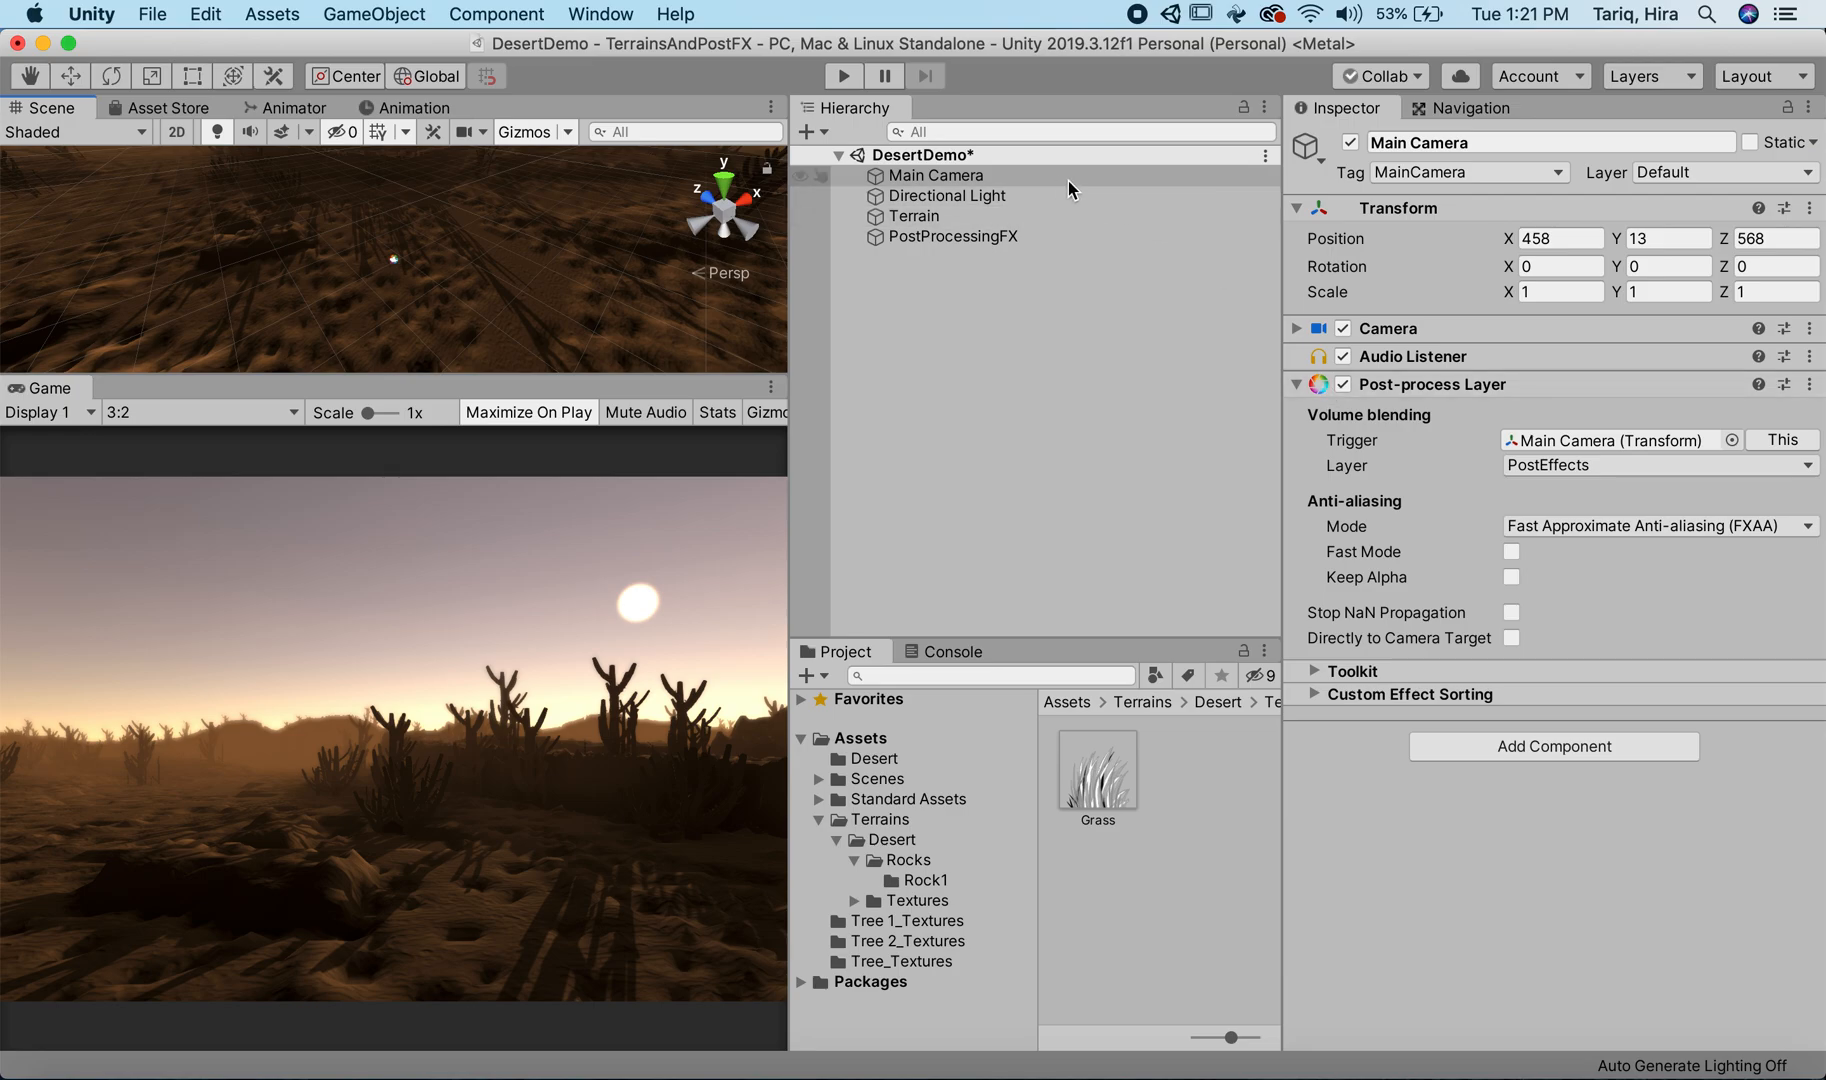
{"action": "left_click", "coordinate": [1027, 217]}
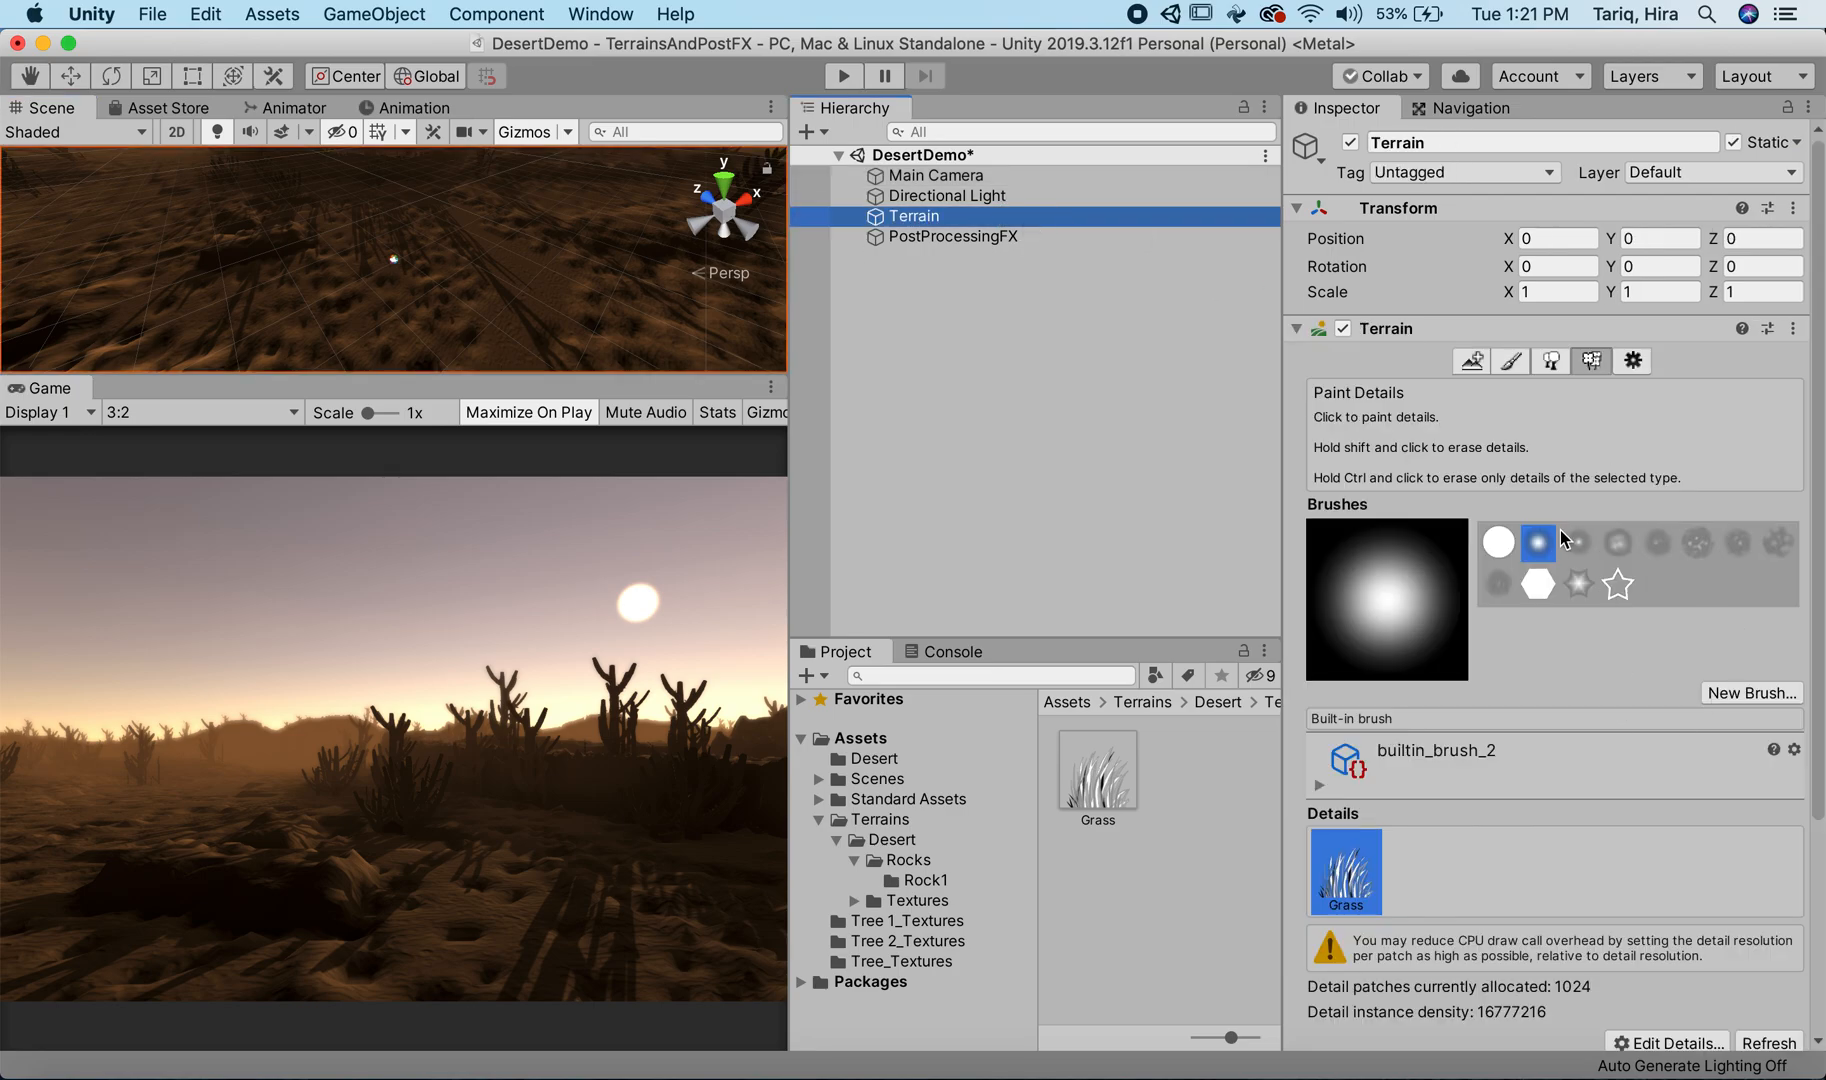
{"action": "left_click_drag", "start_coordinate": [396, 276], "coordinate": [302, 245], "text": "alt"}
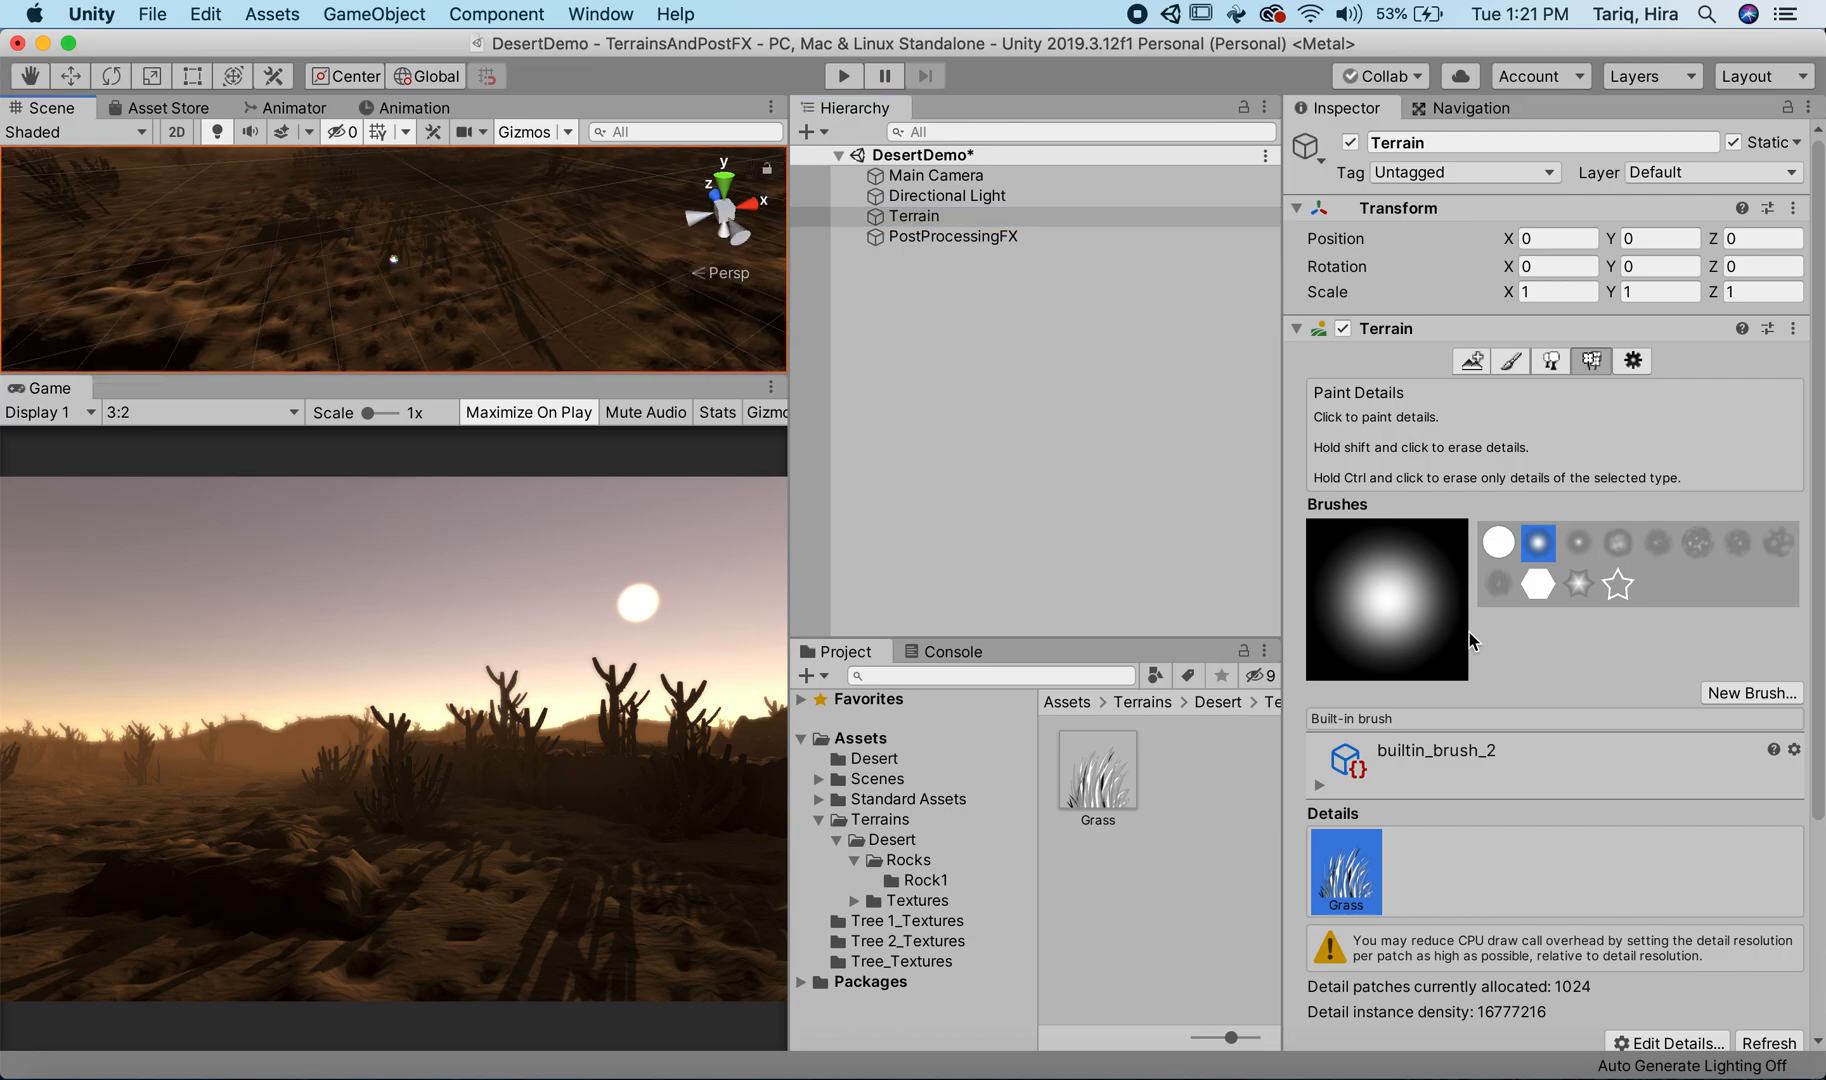
Step: Set the detail Brush Size to 9.4 and paint grass patches on the ground in front of the camera
{"action": "scroll", "coordinate": [1442, 703], "scroll_direction": "down", "scroll_amount": 5}
{"action": "left_click_drag", "start_coordinate": [1565, 807], "coordinate": [1585, 807]}
{"action": "mouse_move", "coordinate": [350, 242]}
{"action": "left_mouse_down"}
{"action": "mouse_move", "coordinate": [265, 269]}
{"action": "mouse_move", "coordinate": [354, 220]}
{"action": "mouse_move", "coordinate": [277, 249]}
{"action": "mouse_move", "coordinate": [285, 224]}
{"action": "mouse_move", "coordinate": [379, 277]}
{"action": "left_mouse_up"}
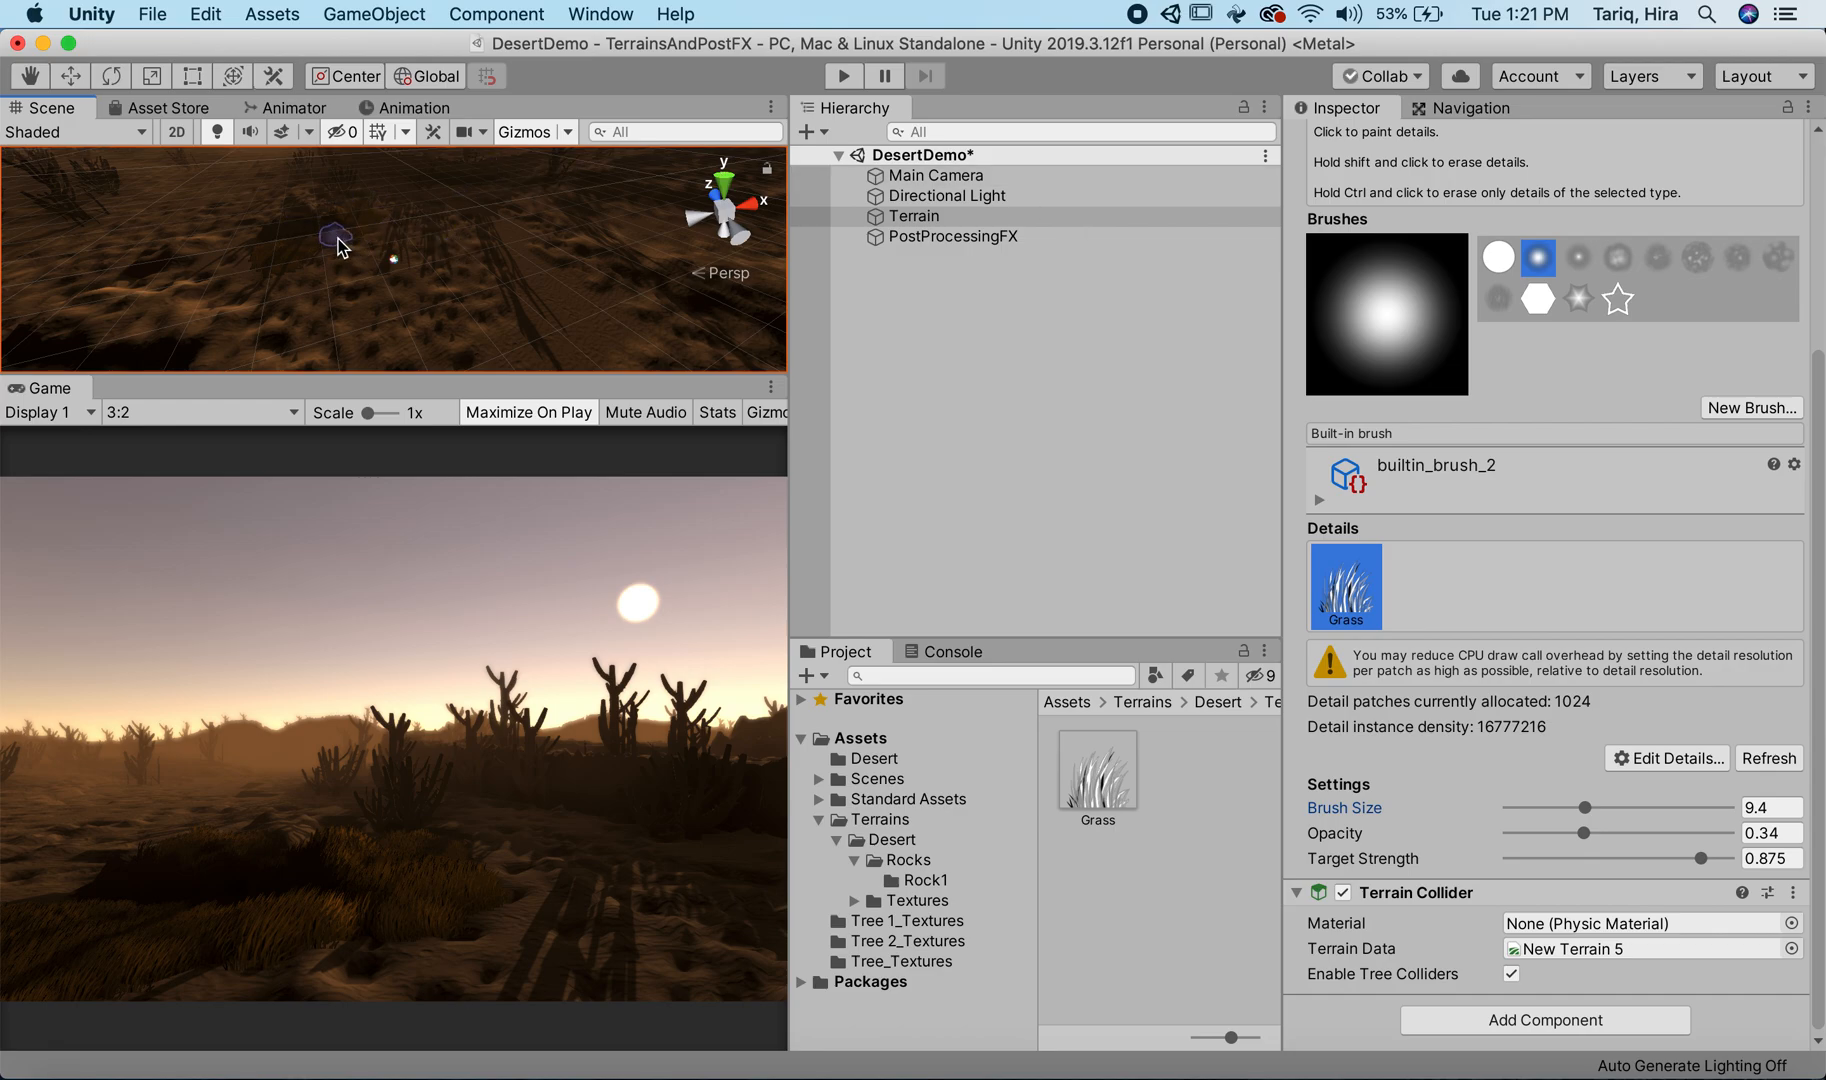
{"action": "scroll", "coordinate": [326, 236], "scroll_direction": "up", "scroll_amount": 5}
{"action": "left_click_drag", "start_coordinate": [509, 253], "coordinate": [493, 212], "text": "alt"}
{"action": "left_click_drag", "start_coordinate": [419, 290], "coordinate": [493, 250], "text": "alt"}
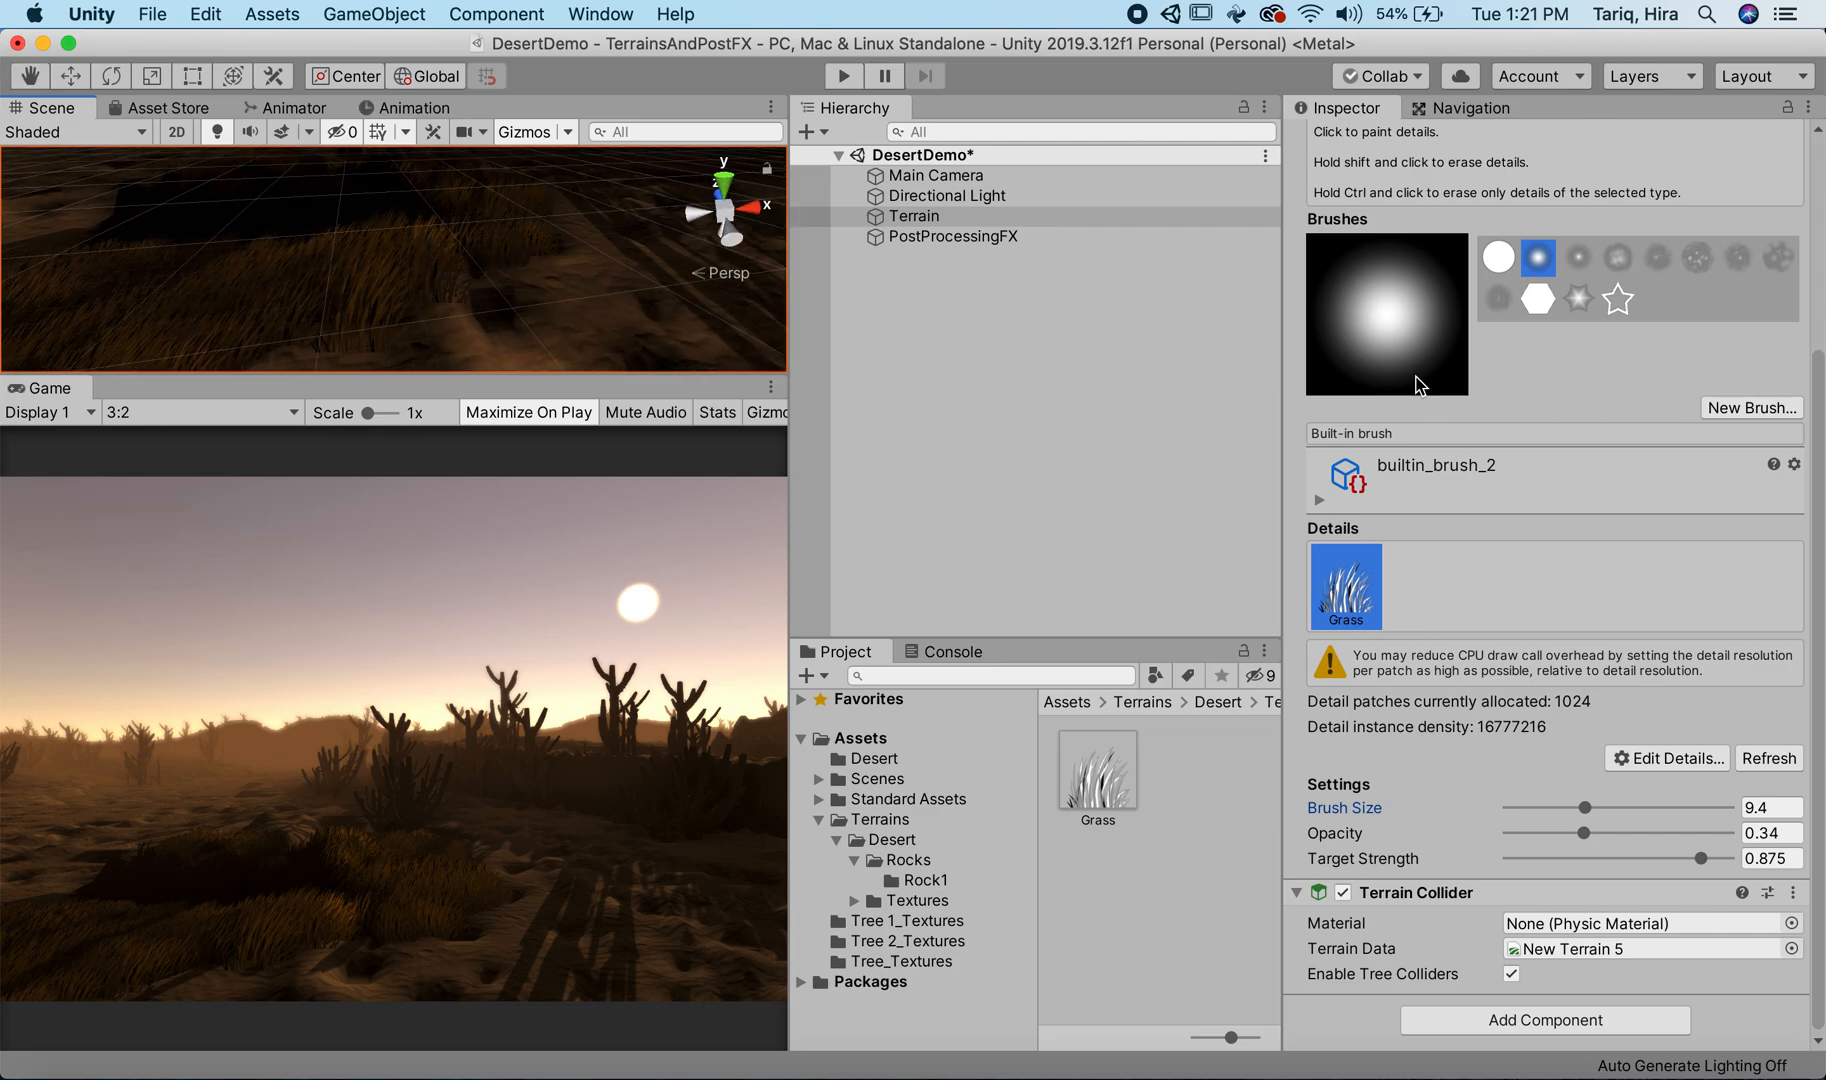
Step: Turn off Billboard for the terrain's Grass detail and close its settings
{"action": "left_click", "coordinate": [1690, 758]}
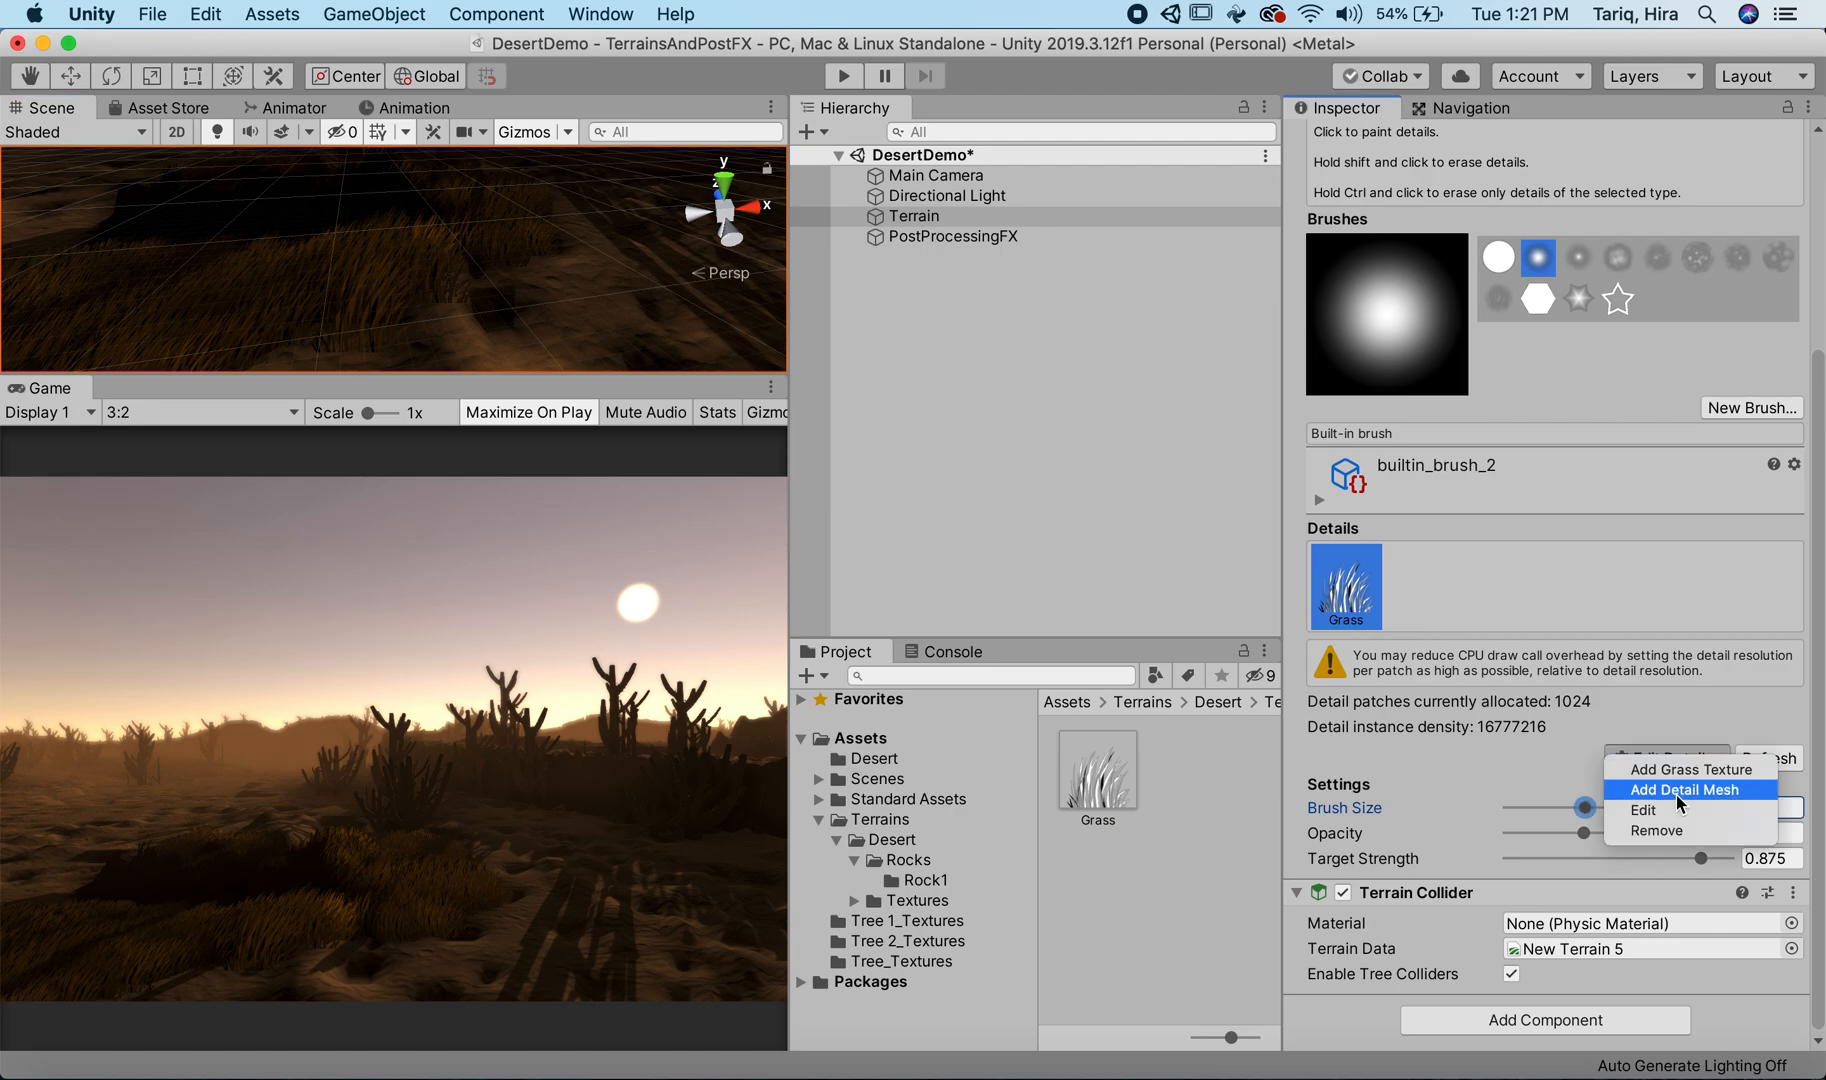
{"action": "left_click", "coordinate": [1677, 812]}
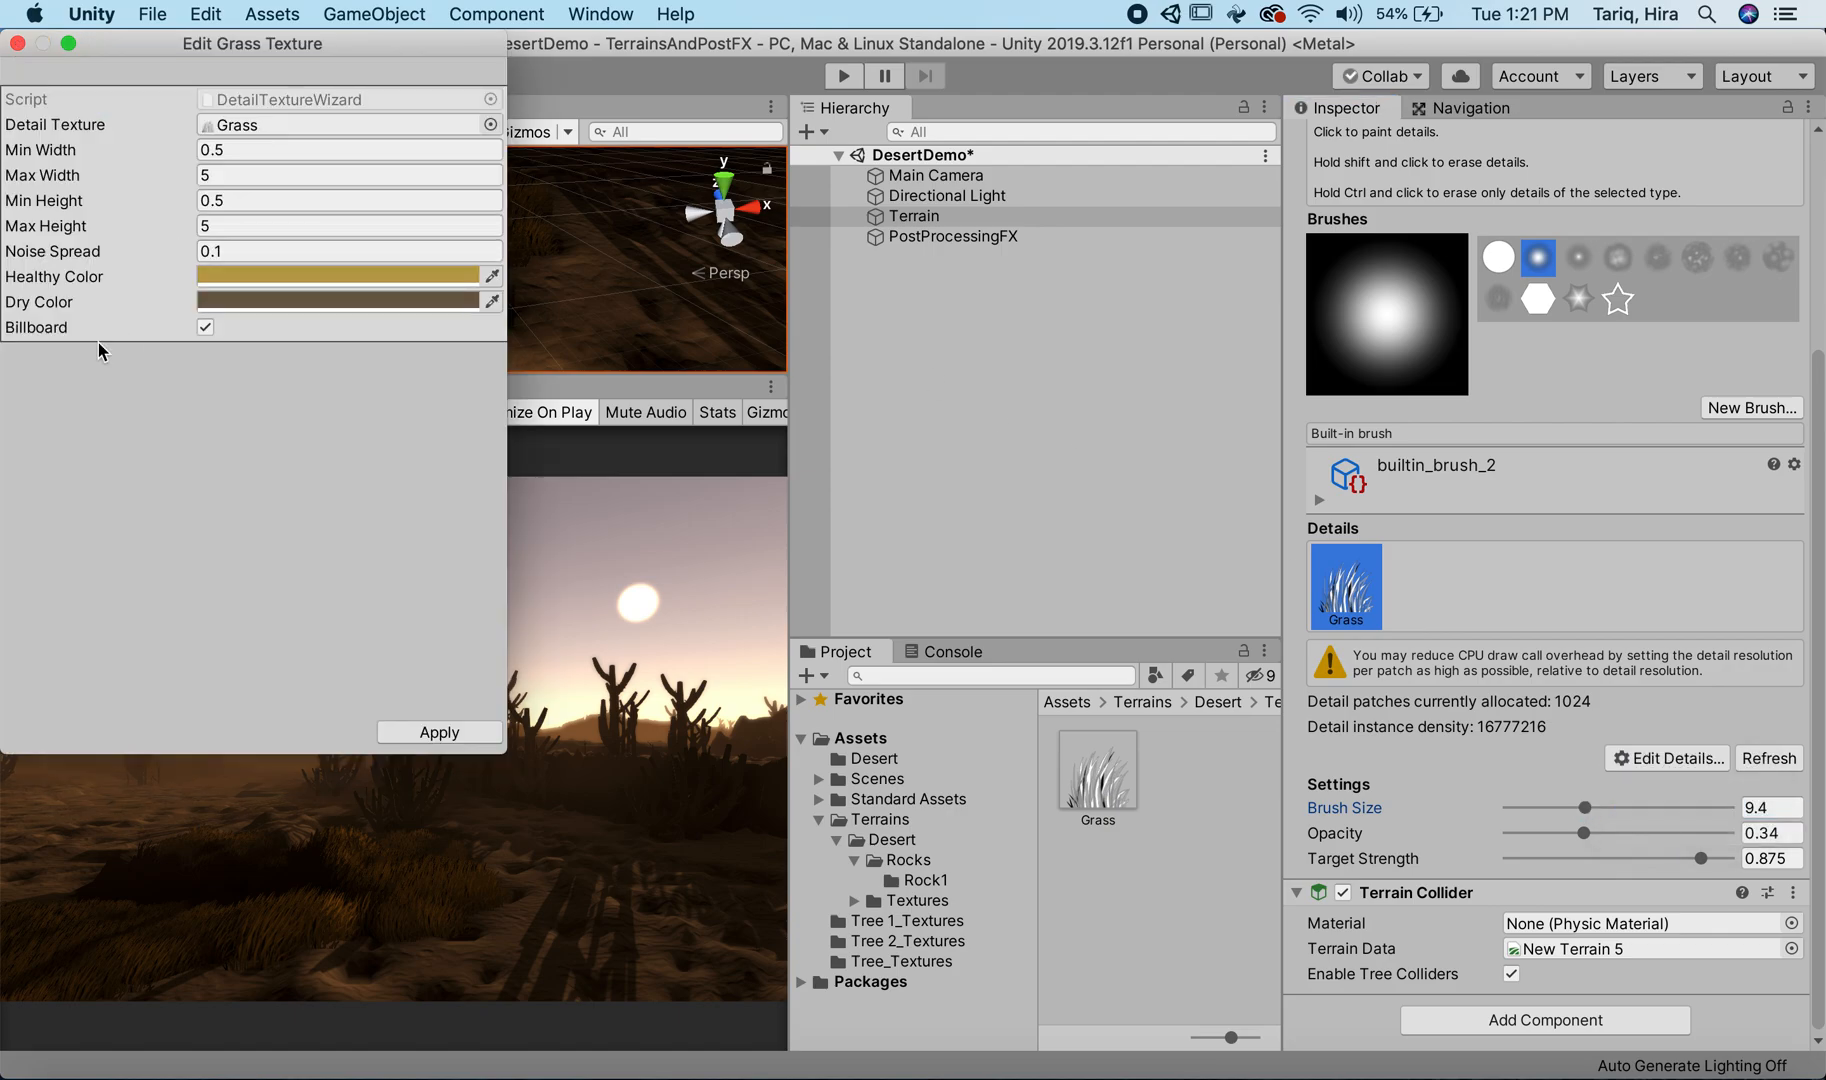
{"action": "left_click", "coordinate": [205, 329]}
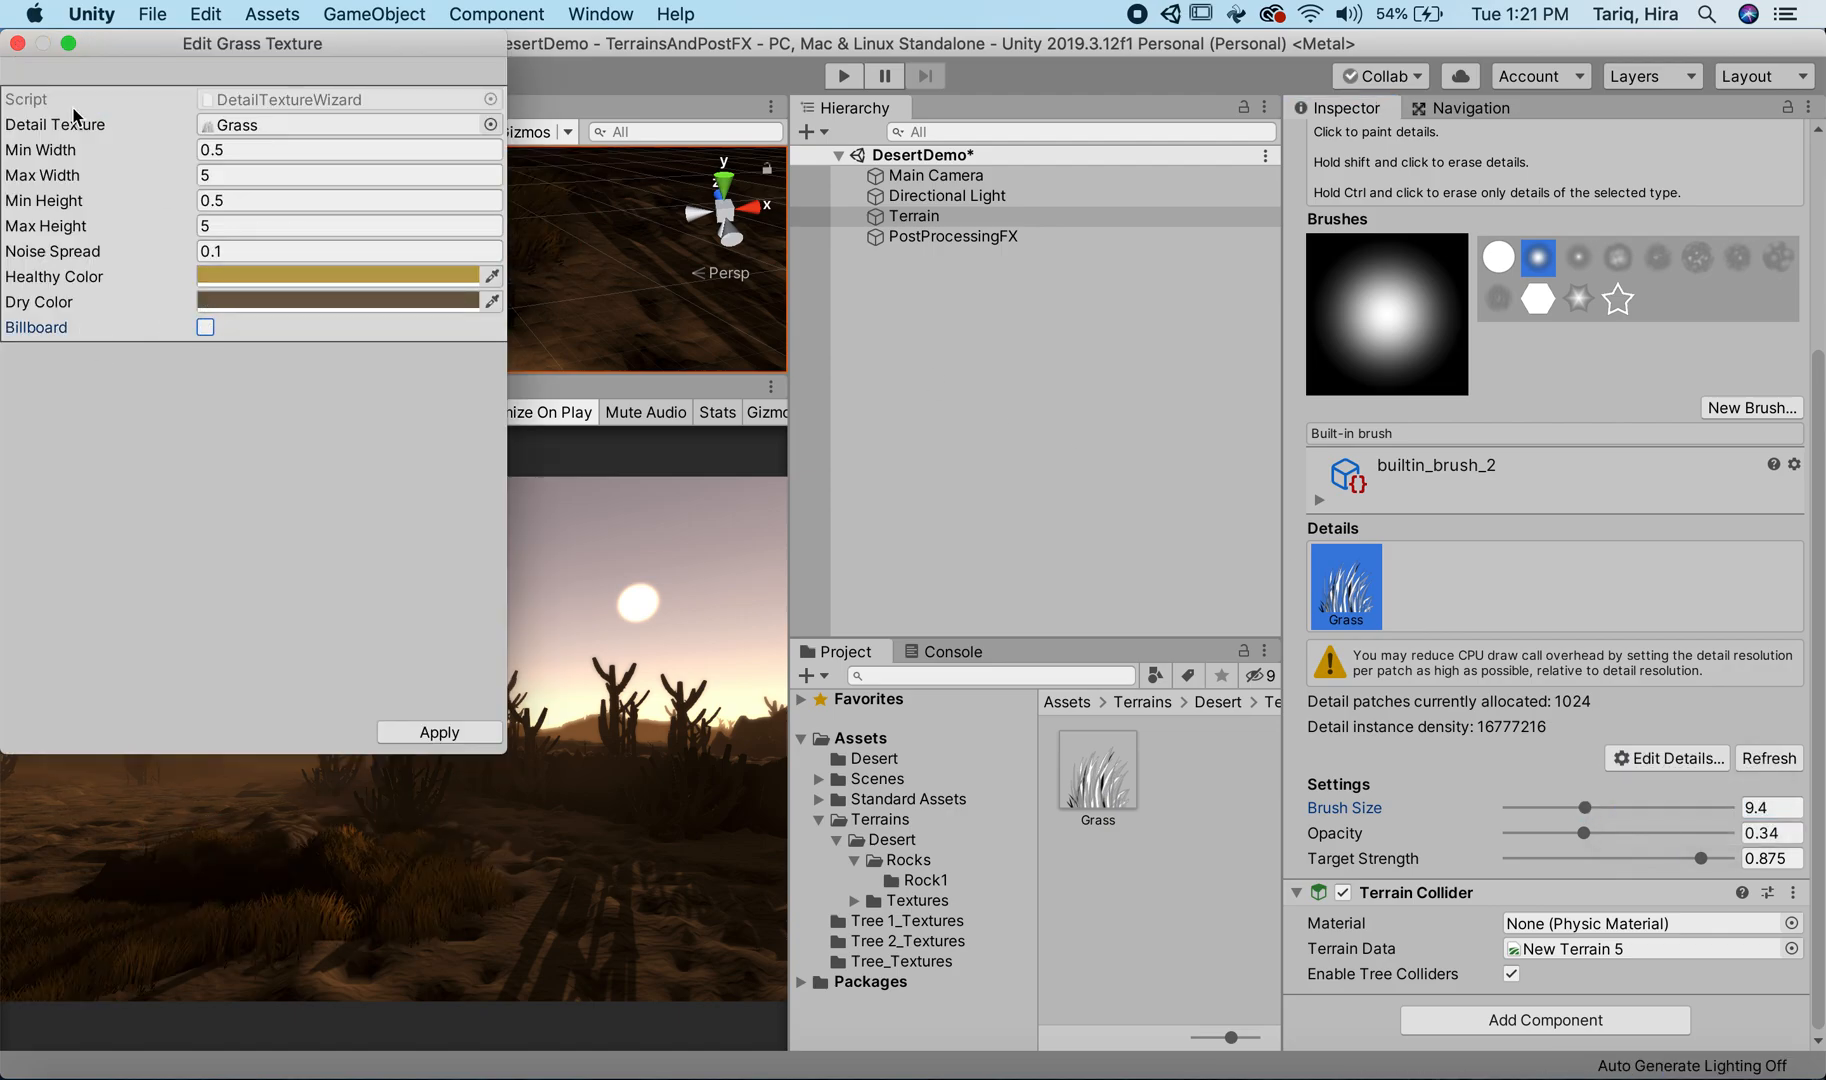
{"action": "left_click", "coordinate": [19, 44]}
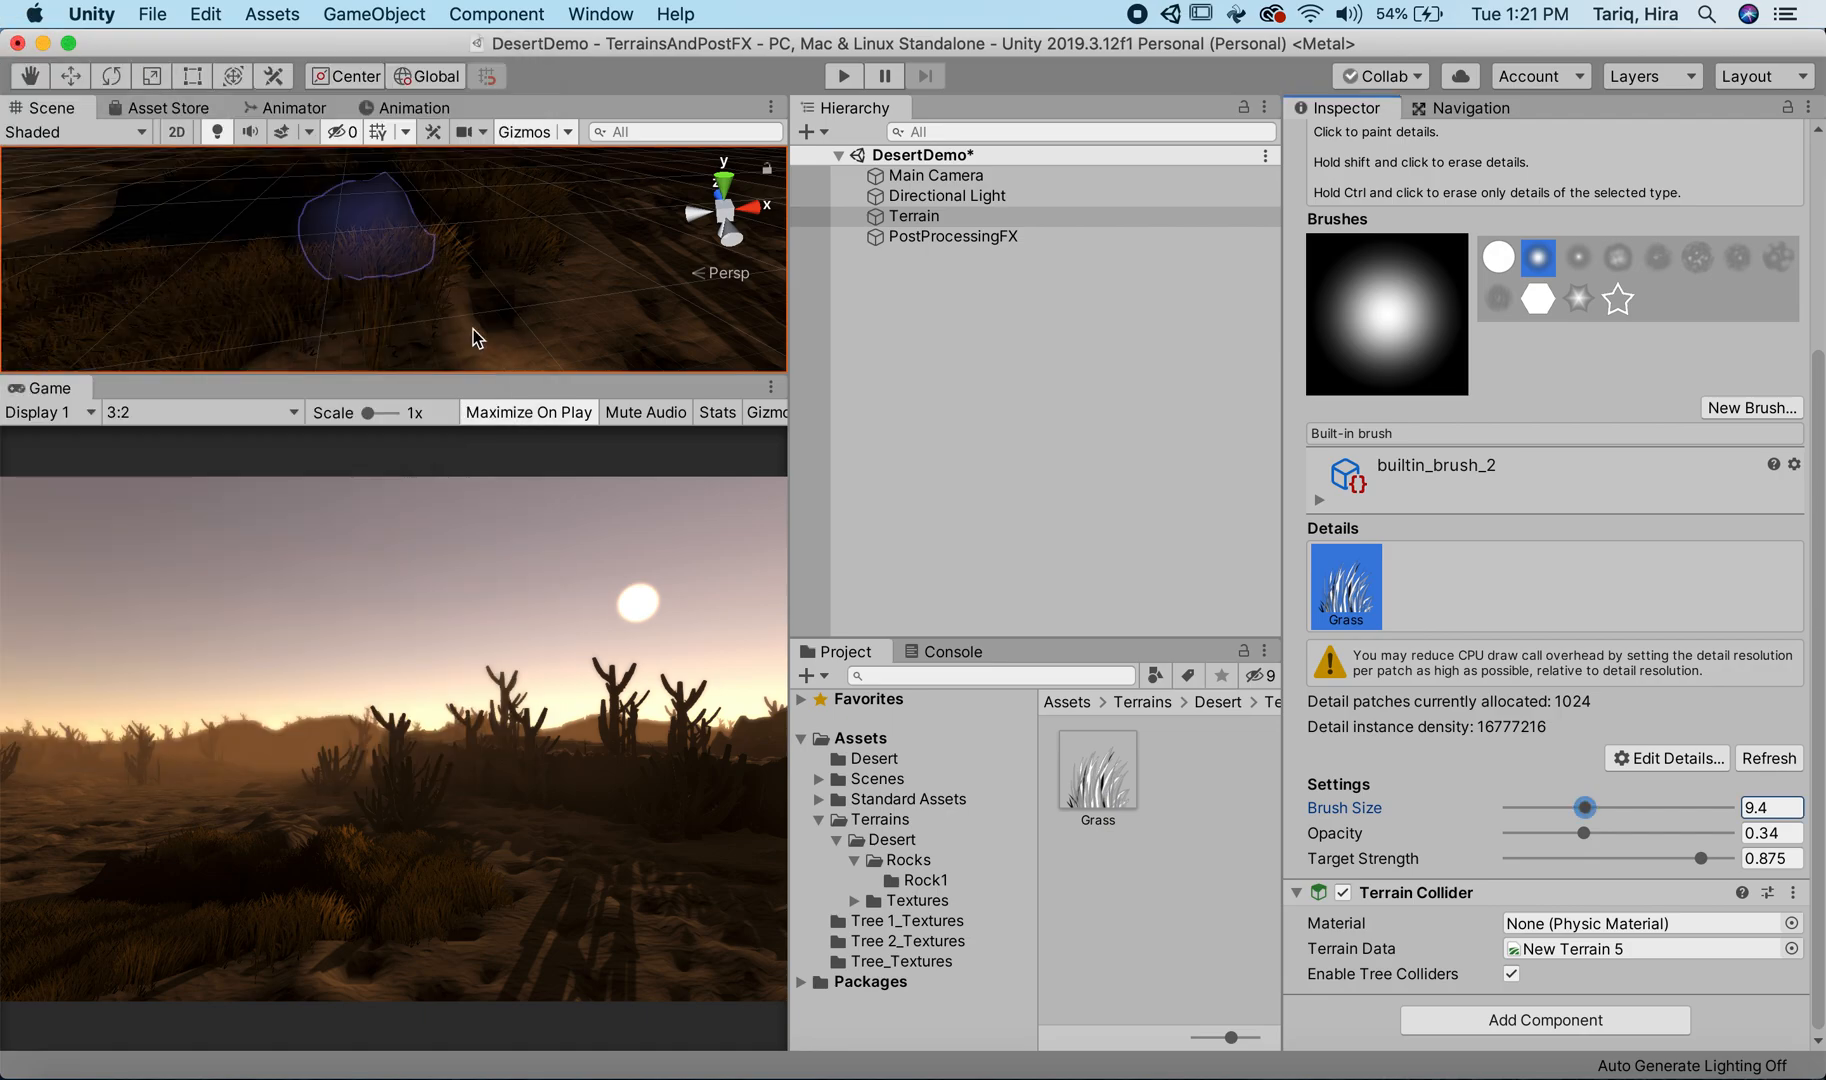
Step: Paint more grass across the foreground terrain around the existing patches
{"action": "mouse_move", "coordinate": [330, 229]}
{"action": "left_mouse_down", "text": "alt"}
{"action": "mouse_move", "coordinate": [308, 232]}
{"action": "mouse_move", "coordinate": [355, 228]}
{"action": "left_mouse_up", "text": "alt"}
{"action": "left_click", "coordinate": [239, 313]}
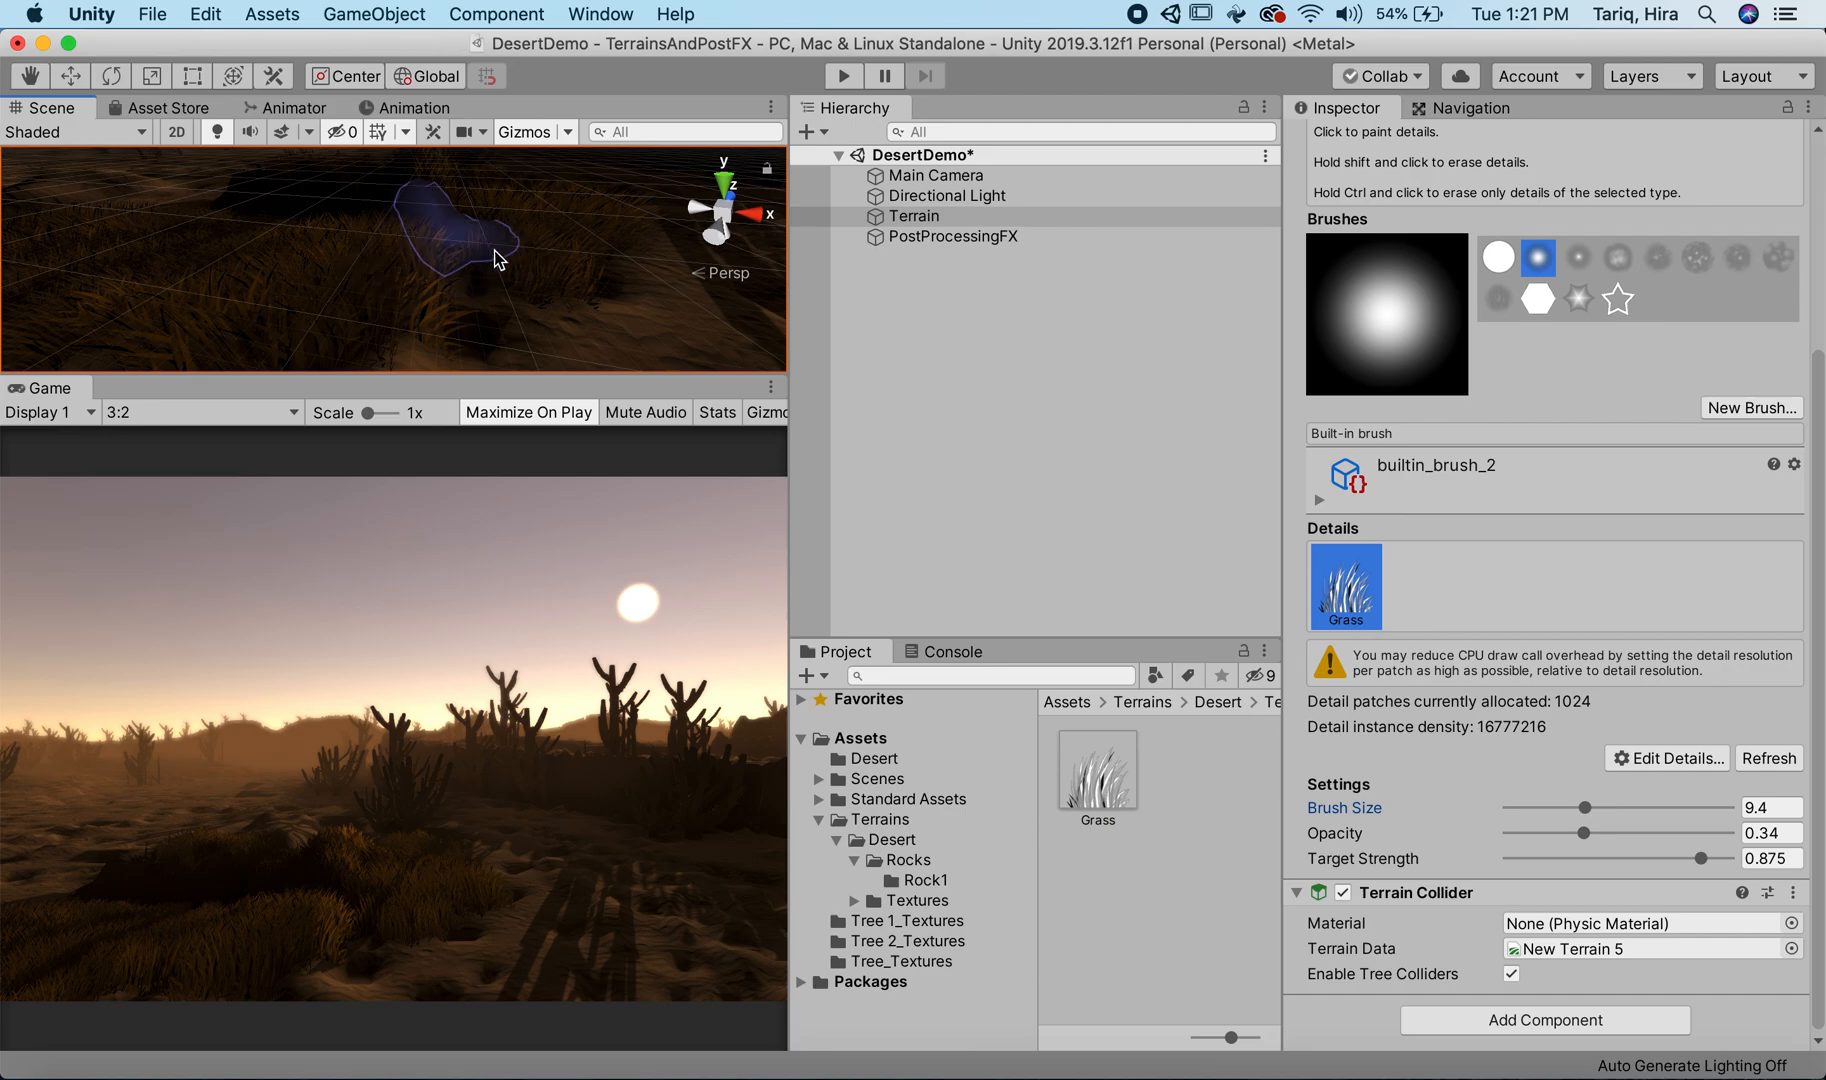
{"action": "mouse_move", "coordinate": [652, 346]}
{"action": "left_mouse_down", "text": "alt"}
{"action": "mouse_move", "coordinate": [668, 198]}
{"action": "mouse_move", "coordinate": [481, 196]}
{"action": "mouse_move", "coordinate": [387, 245]}
{"action": "mouse_move", "coordinate": [537, 269]}
{"action": "mouse_move", "coordinate": [461, 273]}
{"action": "mouse_move", "coordinate": [359, 355]}
{"action": "mouse_move", "coordinate": [359, 314]}
{"action": "mouse_move", "coordinate": [548, 208]}
{"action": "mouse_move", "coordinate": [395, 288]}
{"action": "mouse_move", "coordinate": [485, 256]}
{"action": "left_mouse_up", "text": "alt"}
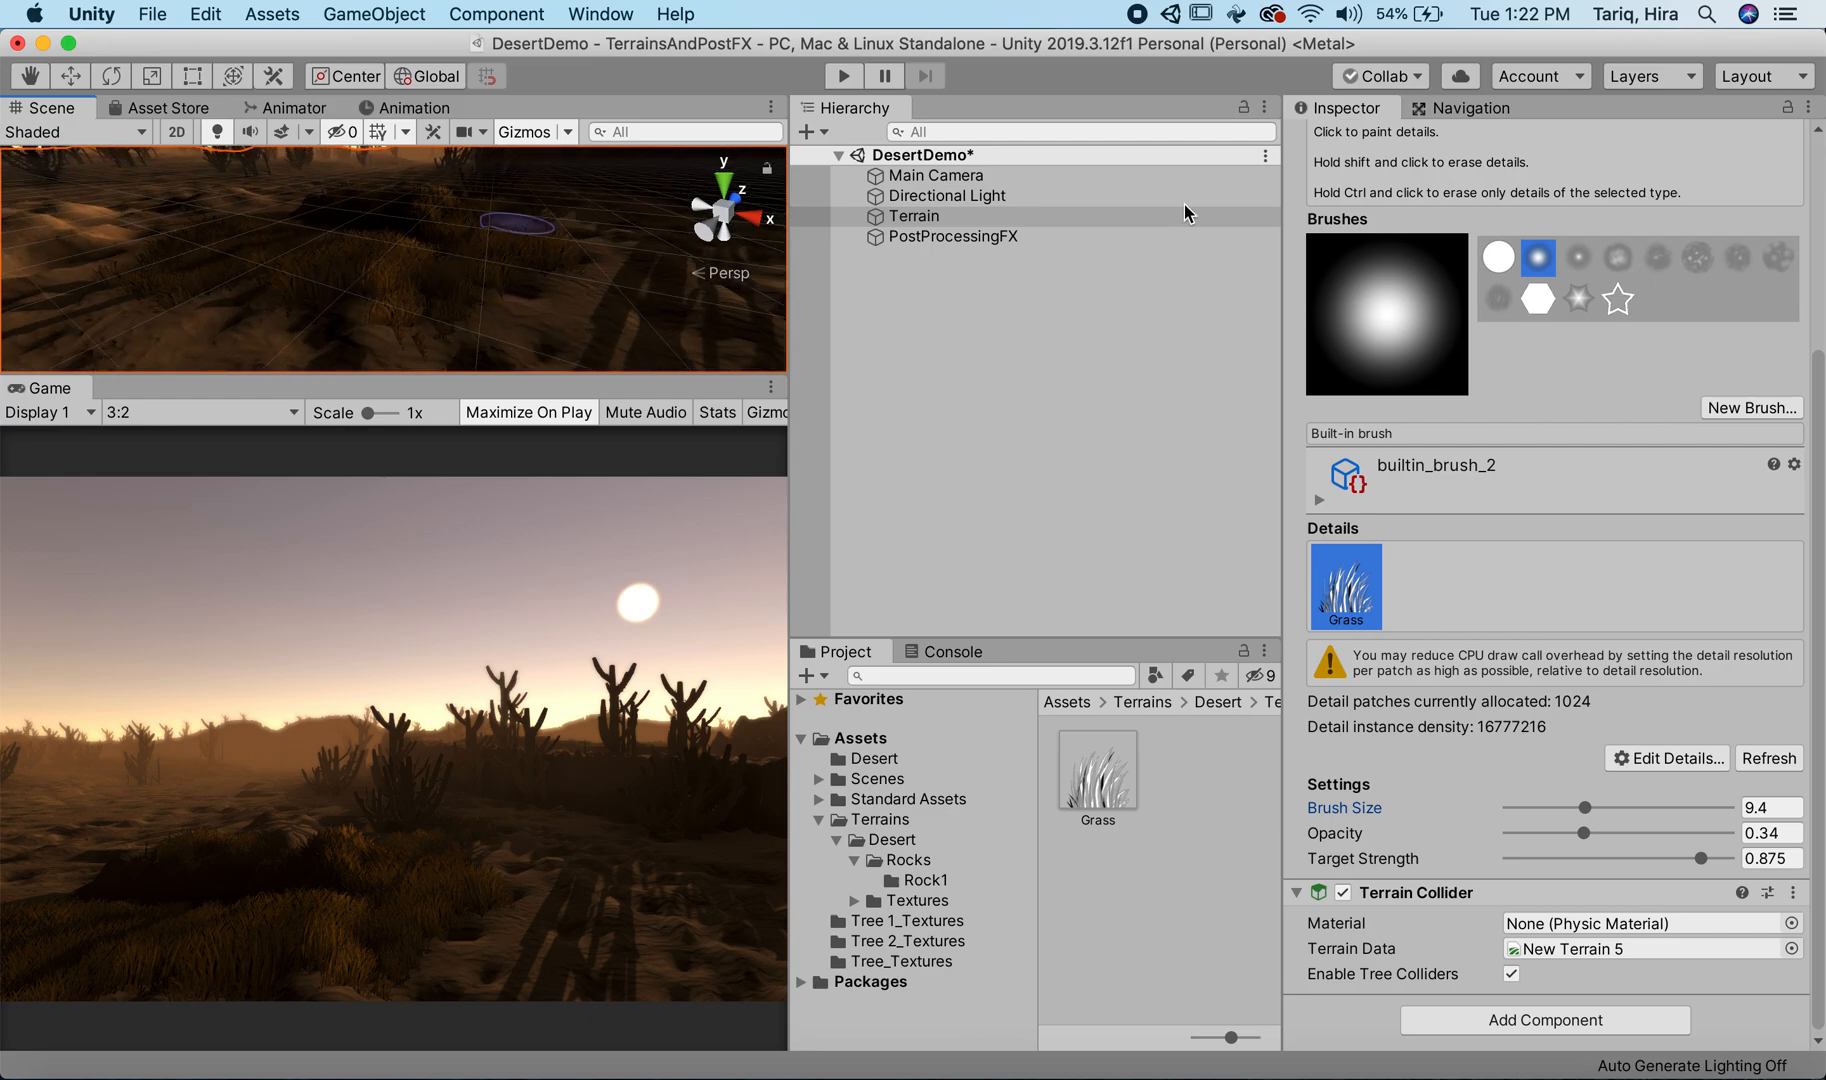
Step: Set the Grass detail's Max Height and Max Width to 10
{"action": "left_click", "coordinate": [1640, 757]}
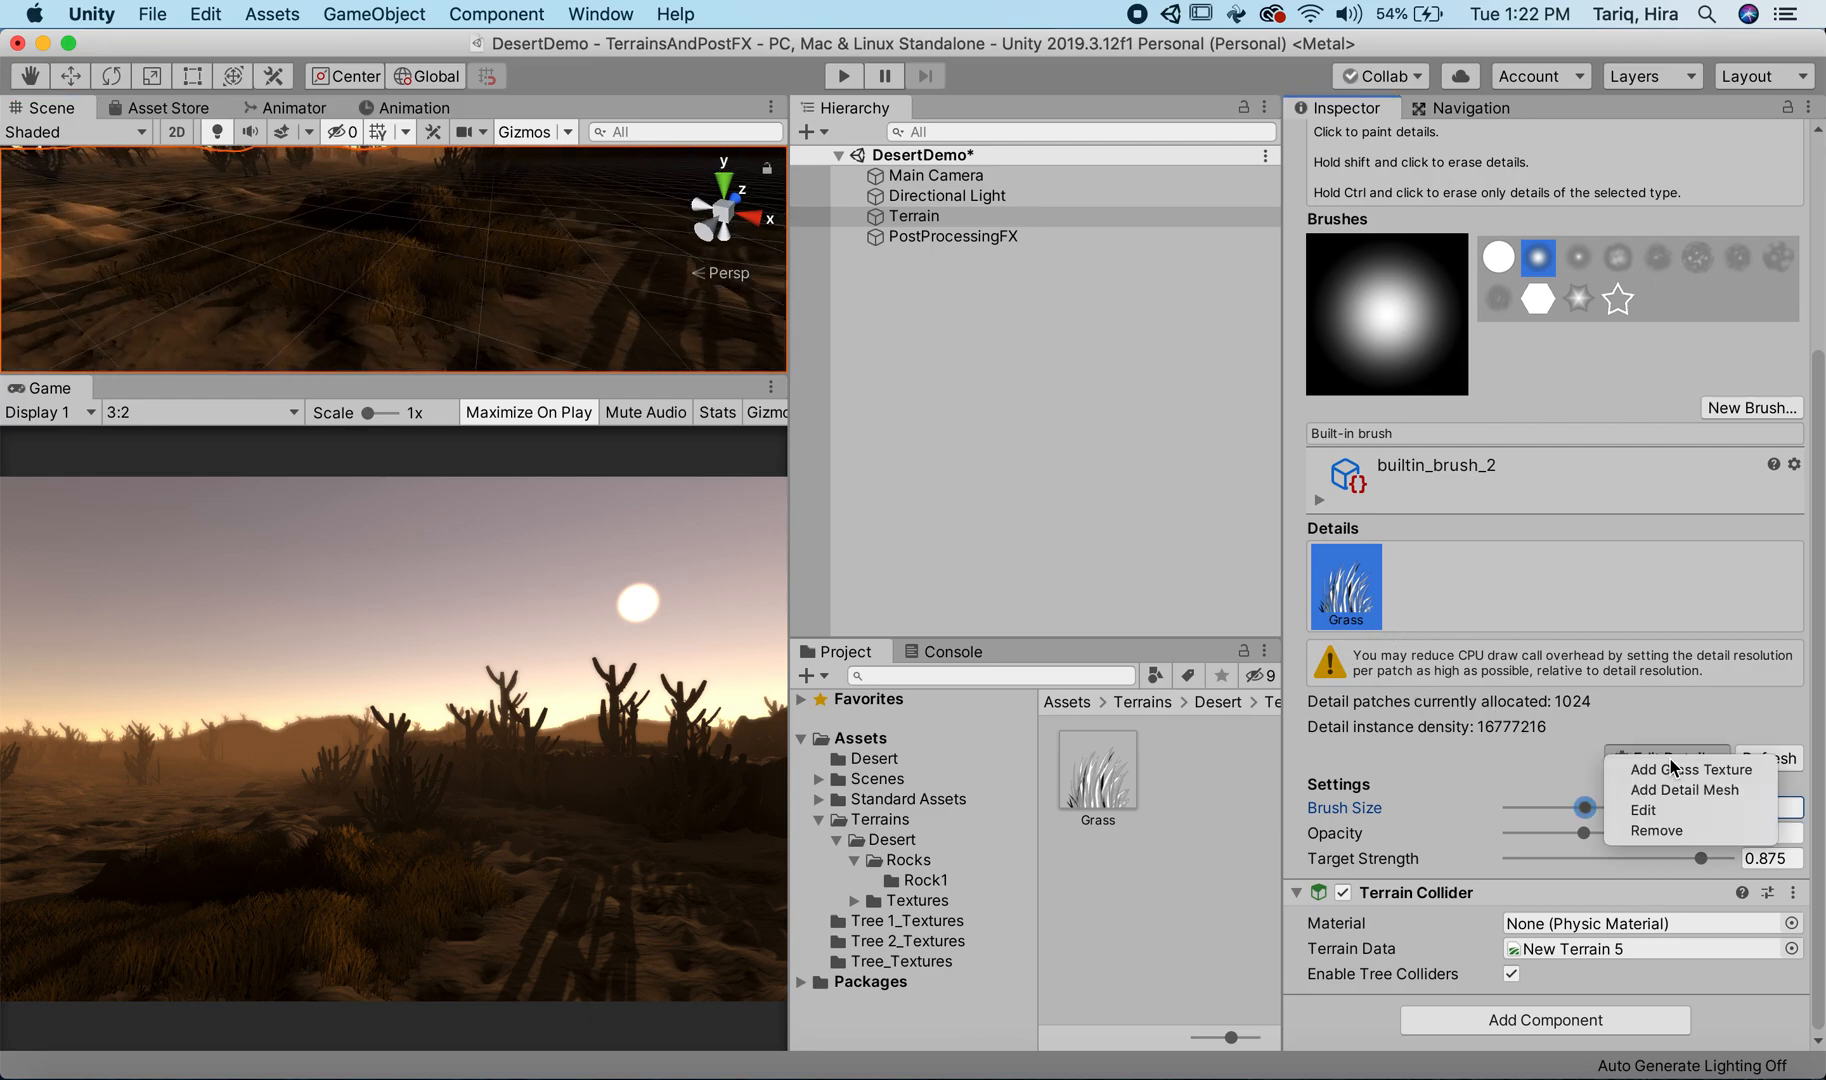
{"action": "left_click", "coordinate": [1655, 808]}
{"action": "left_click_drag", "start_coordinate": [338, 61], "coordinate": [1440, 74]}
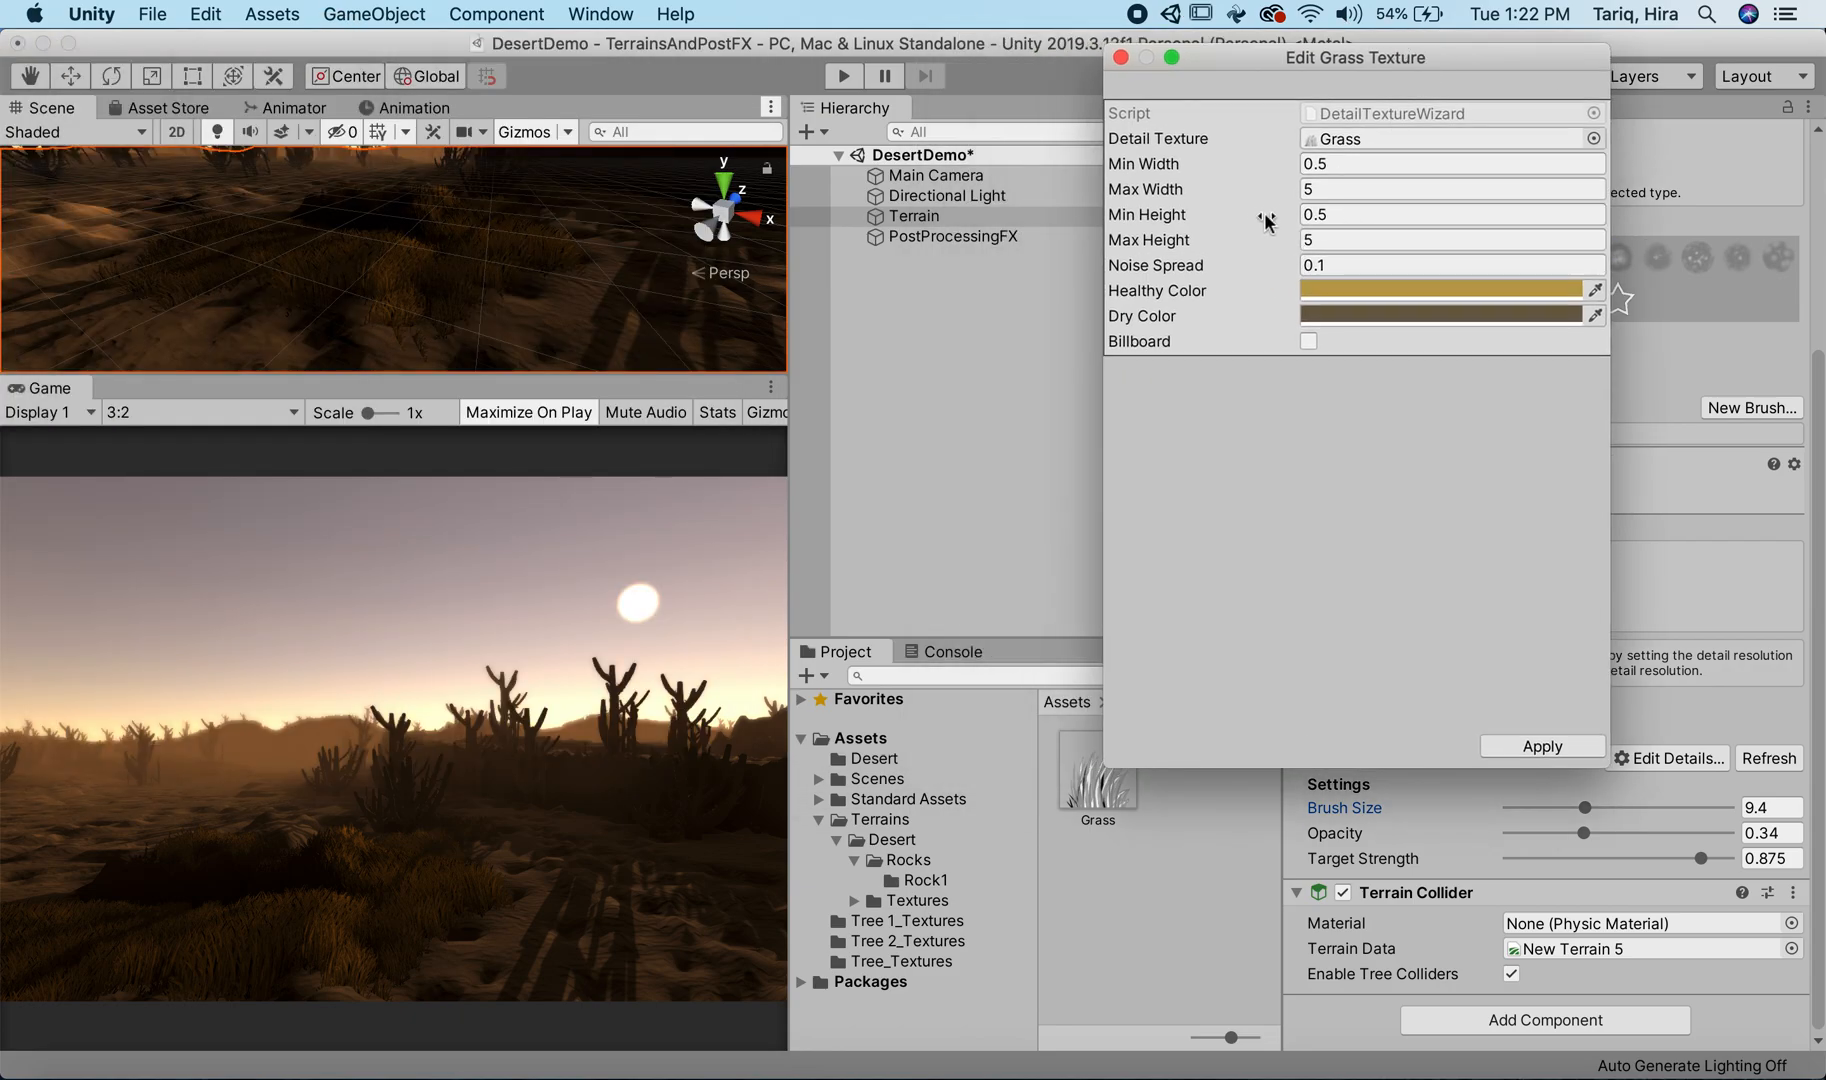
{"action": "left_click", "coordinate": [1183, 241]}
{"action": "type", "text": "10"}
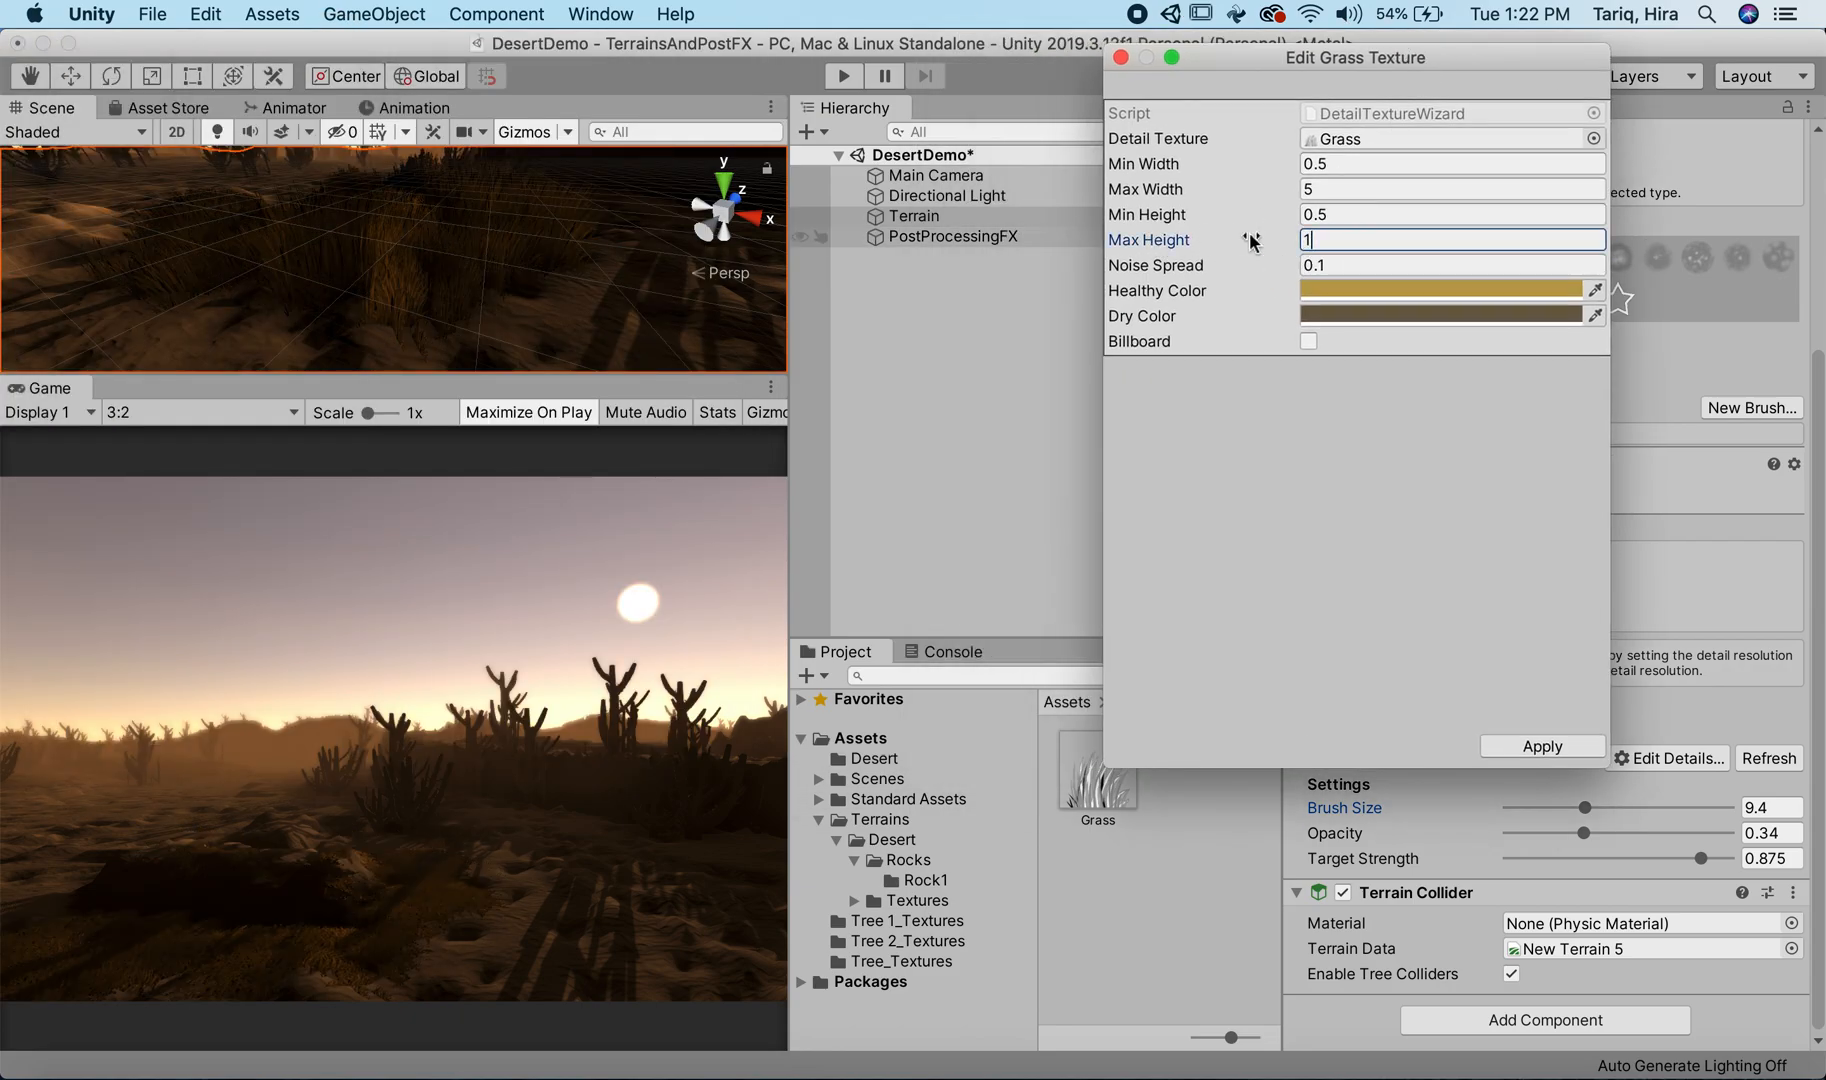
{"action": "left_click", "coordinate": [1330, 188]}
{"action": "type", "text": "10"}
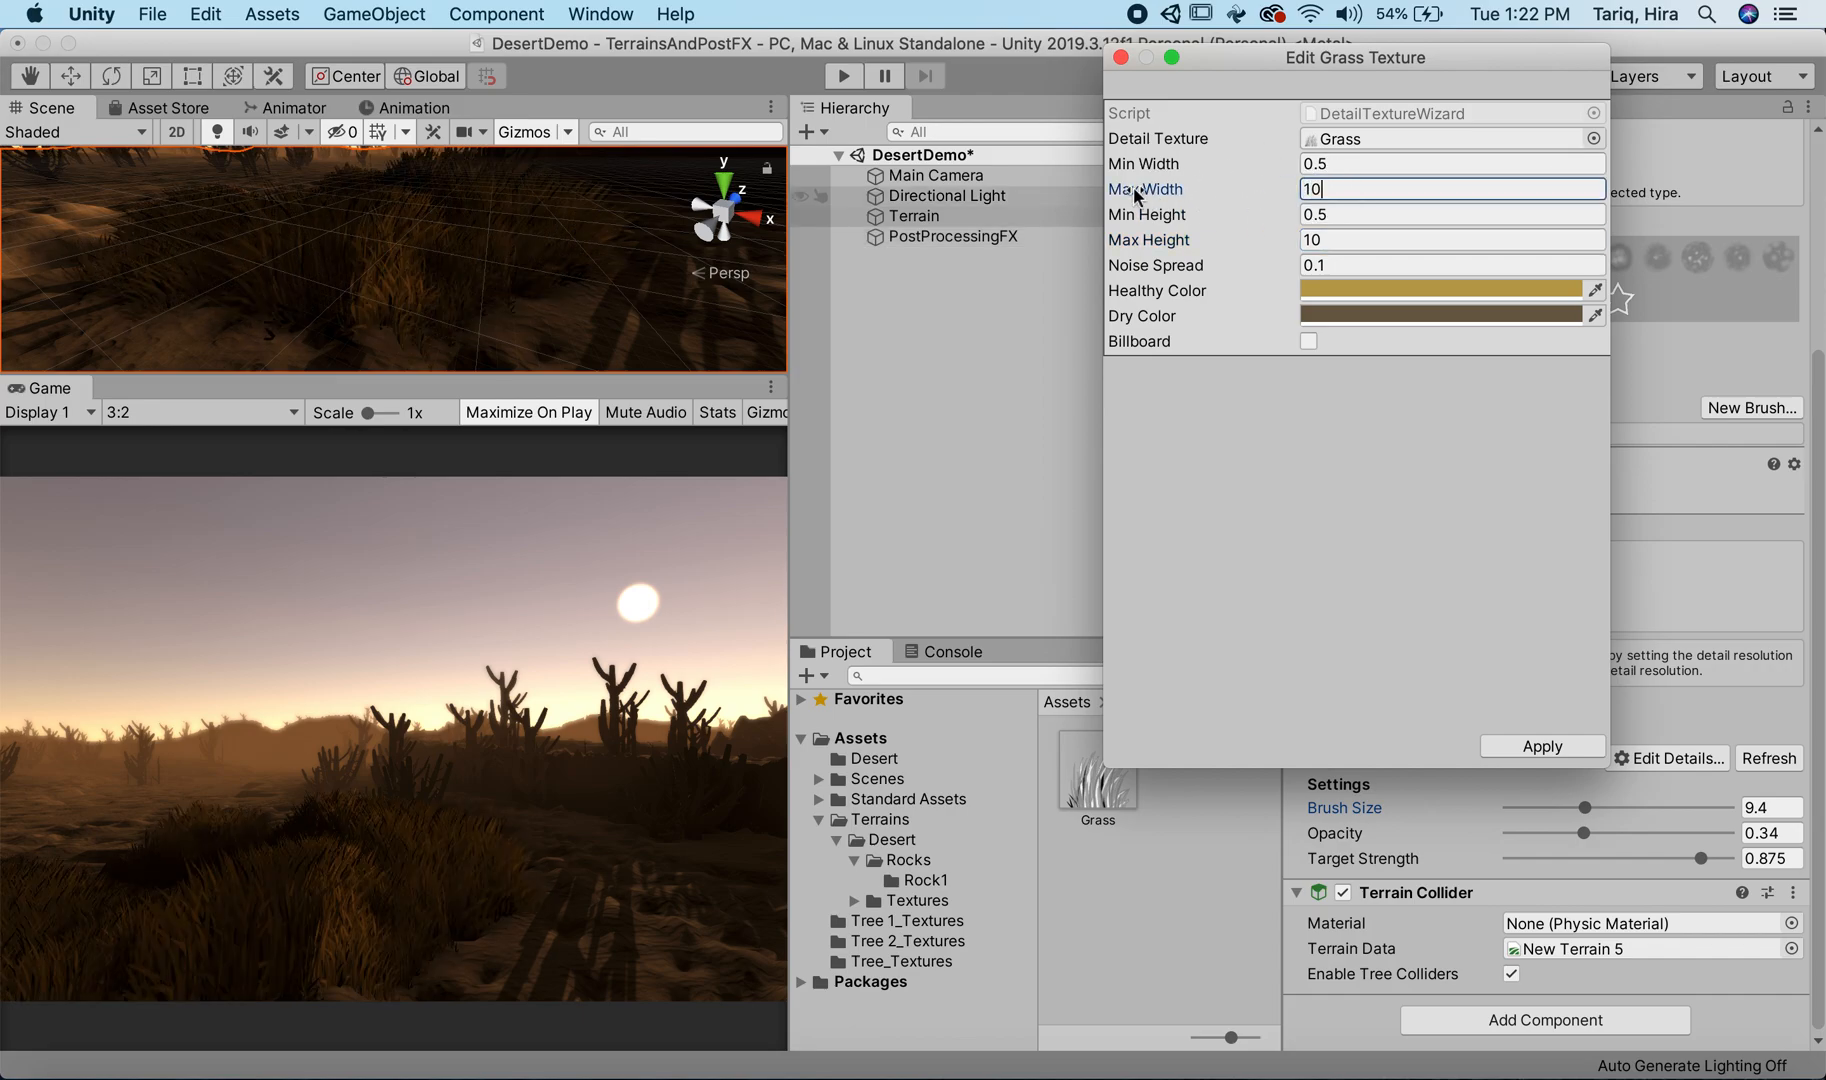
Step: Change the Grass detail's Healthy Color to golden CBA73D
{"action": "left_click", "coordinate": [1331, 291]}
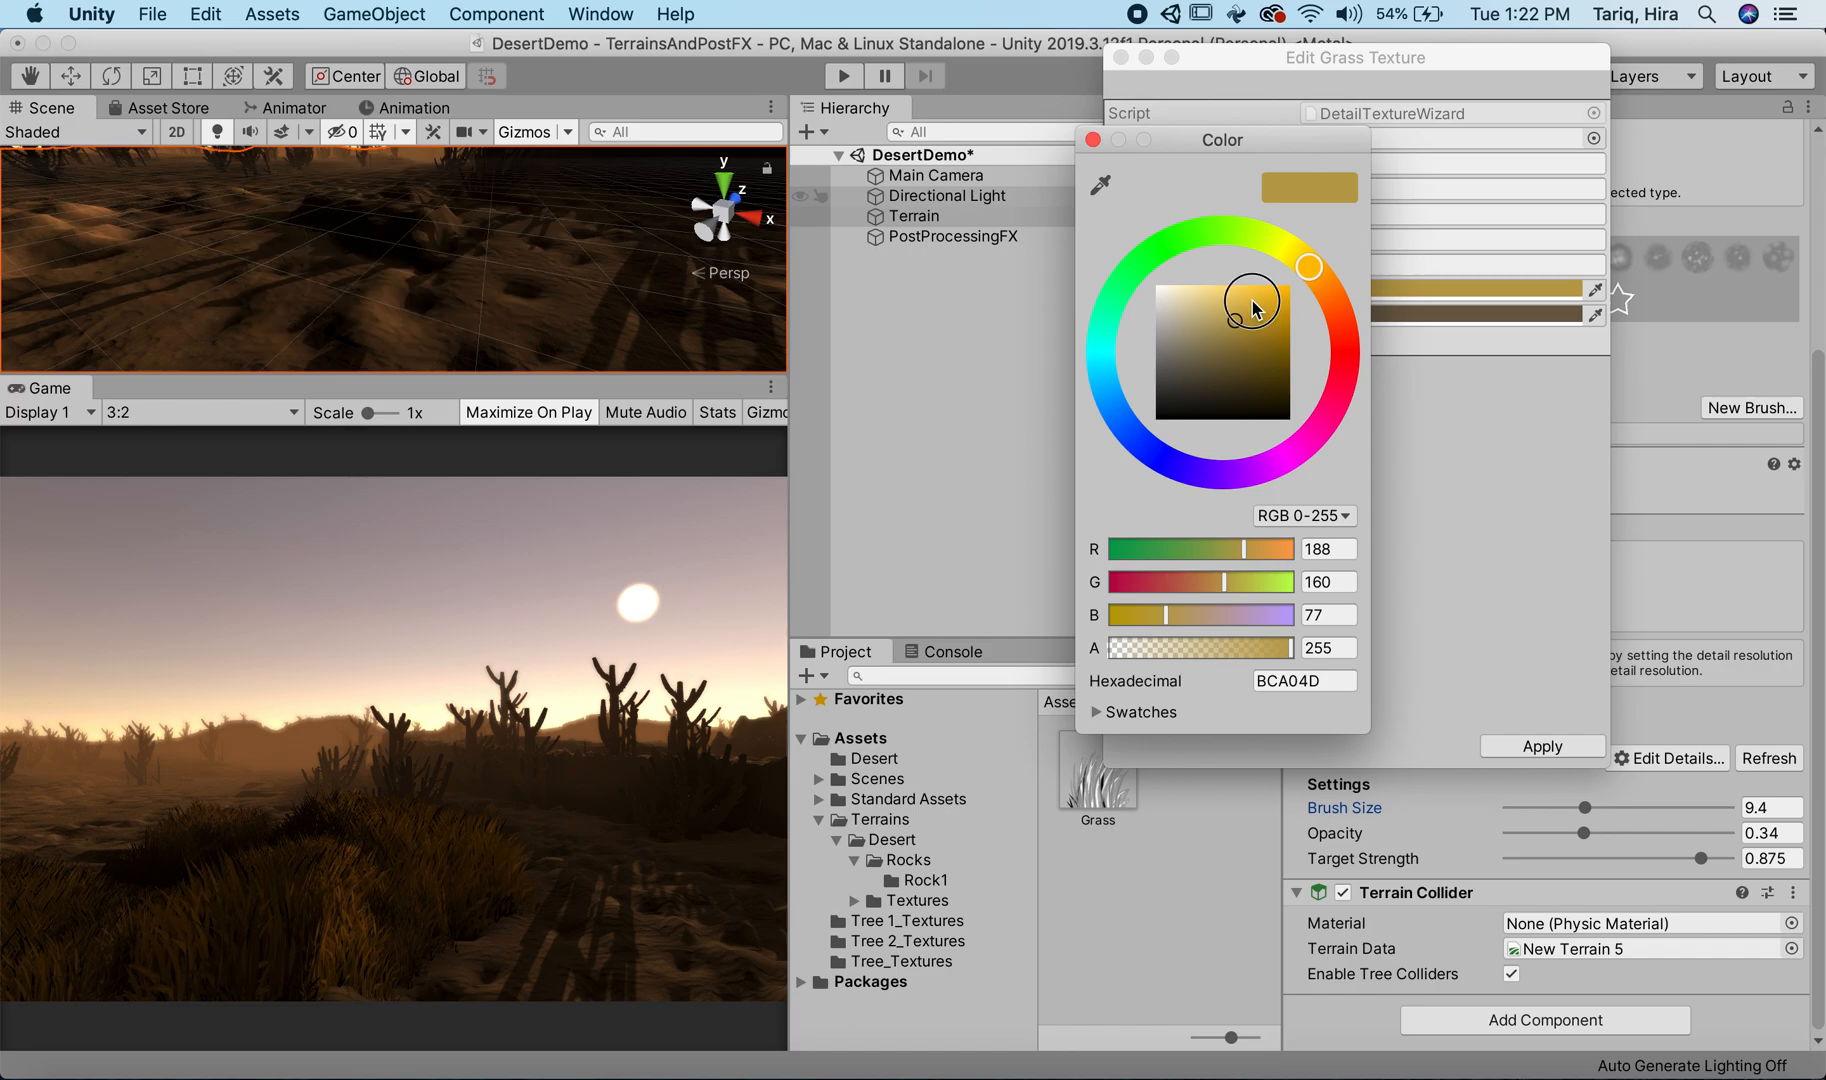
{"action": "left_click_drag", "start_coordinate": [1252, 303], "coordinate": [1251, 315]}
{"action": "left_click", "coordinate": [1093, 137]}
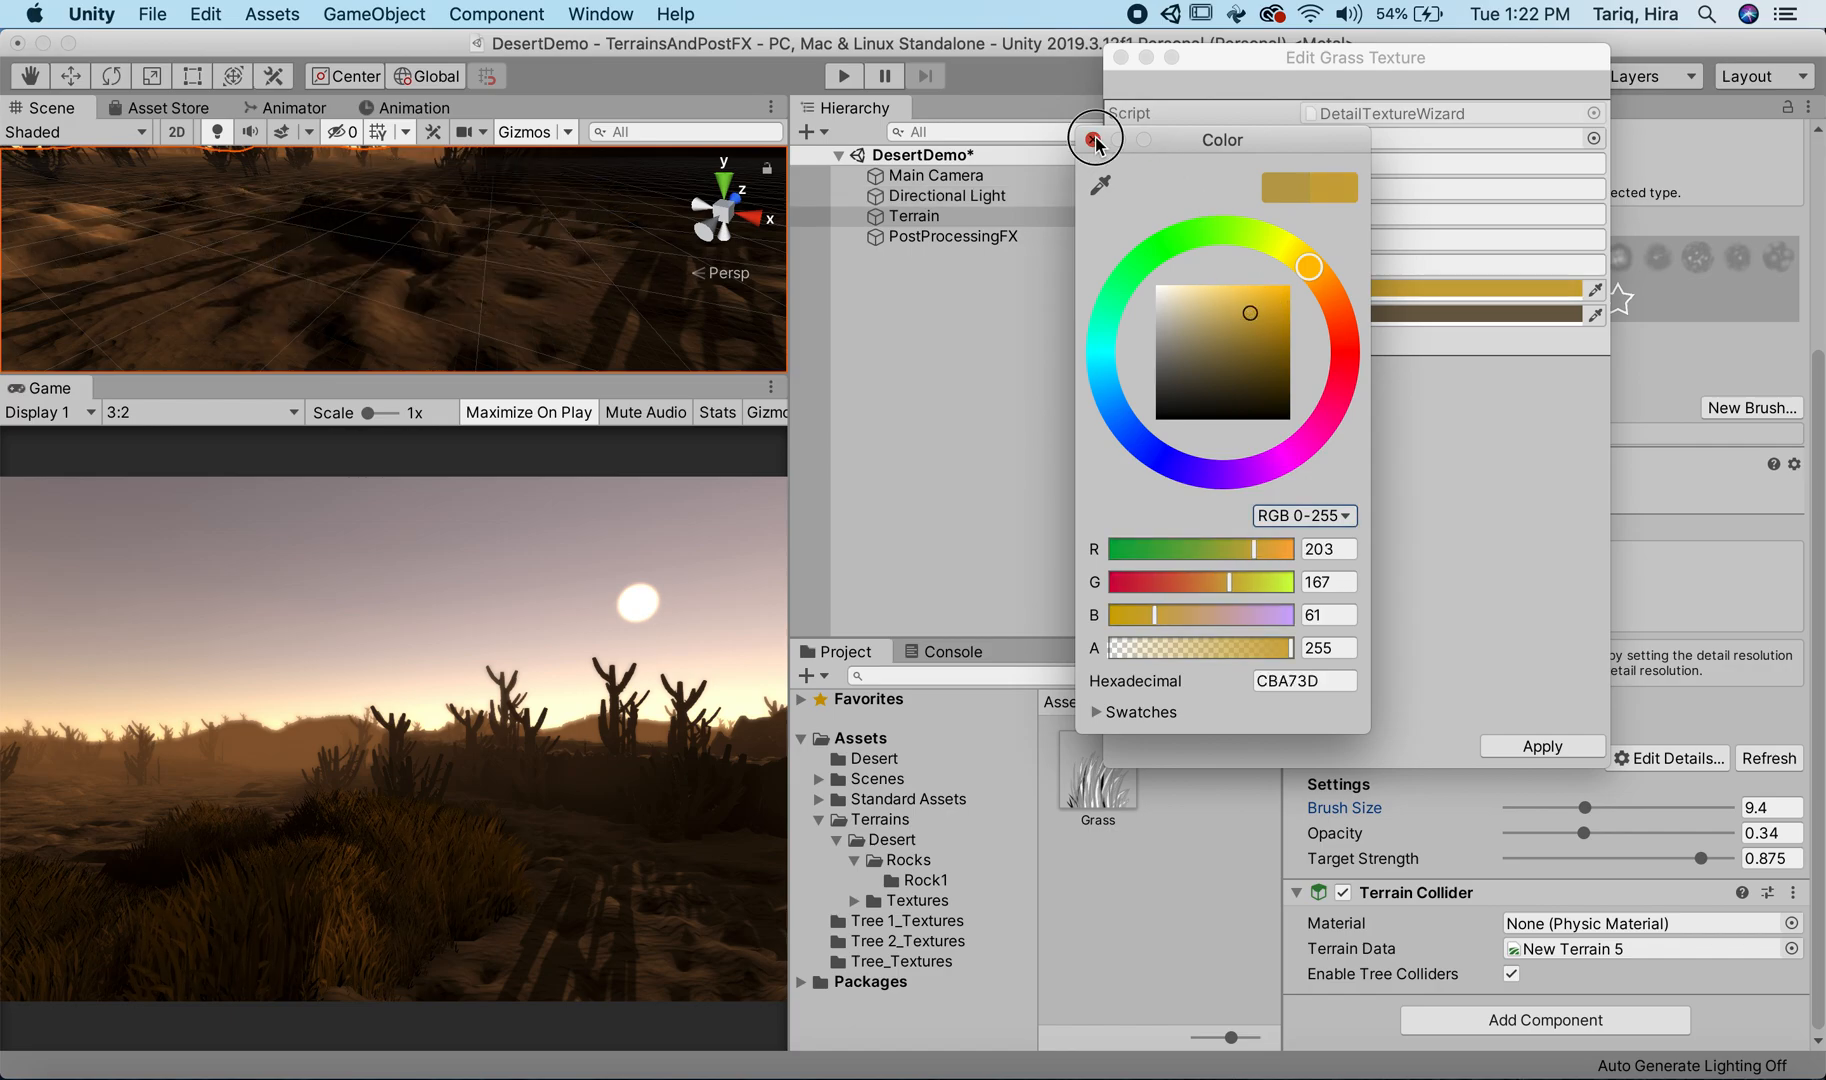
Step: Set the Grass detail's Dry Color to near white and its Healthy Color to light grey CBCBCB
{"action": "left_click", "coordinate": [1370, 316]}
{"action": "left_click_drag", "start_coordinate": [1211, 299], "coordinate": [1088, 273]}
{"action": "mouse_move", "coordinate": [1150, 365]}
{"action": "left_mouse_down"}
{"action": "mouse_move", "coordinate": [1185, 330]}
{"action": "mouse_move", "coordinate": [1140, 295]}
{"action": "left_mouse_up"}
{"action": "left_click", "coordinate": [1092, 141]}
{"action": "left_click", "coordinate": [1390, 290]}
{"action": "left_click", "coordinate": [1390, 292]}
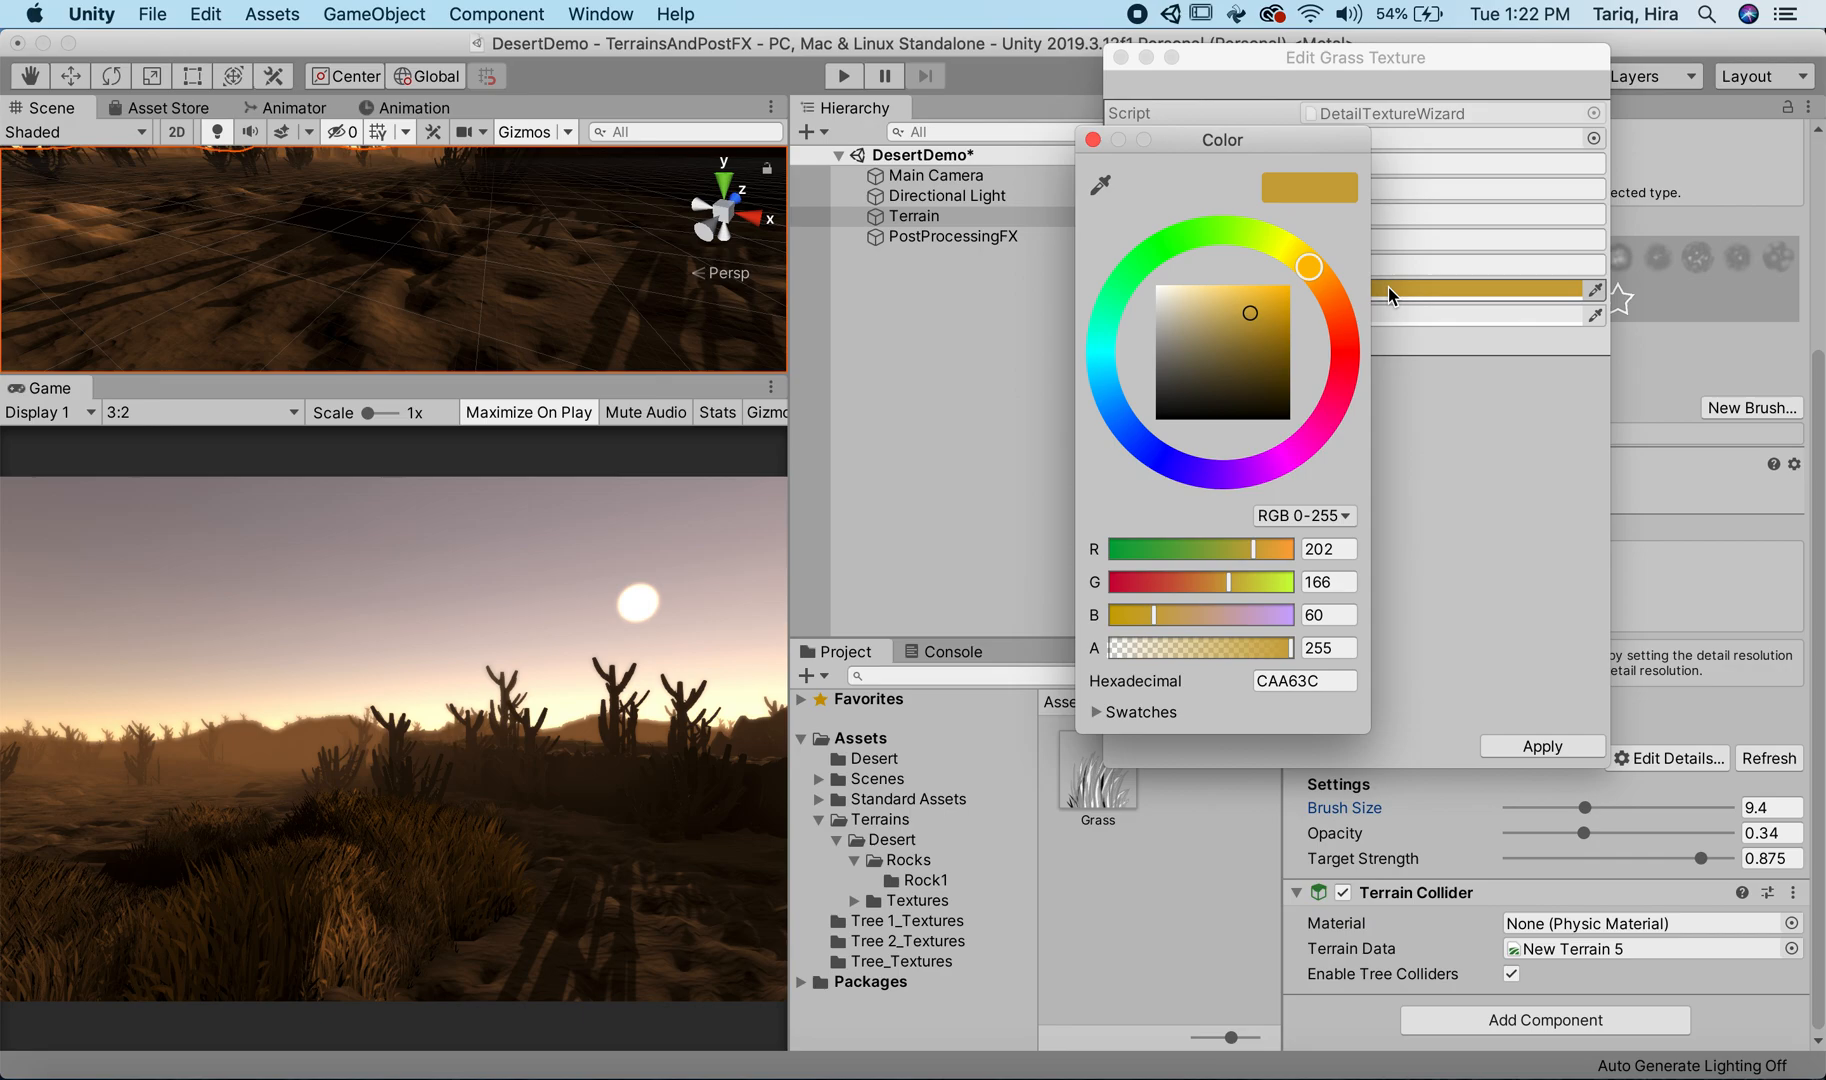
{"action": "mouse_move", "coordinate": [1283, 316]}
{"action": "left_mouse_down"}
{"action": "mouse_move", "coordinate": [1174, 298]}
{"action": "mouse_move", "coordinate": [1133, 326]}
{"action": "mouse_move", "coordinate": [1094, 318]}
{"action": "mouse_move", "coordinate": [1143, 320]}
{"action": "left_mouse_up"}
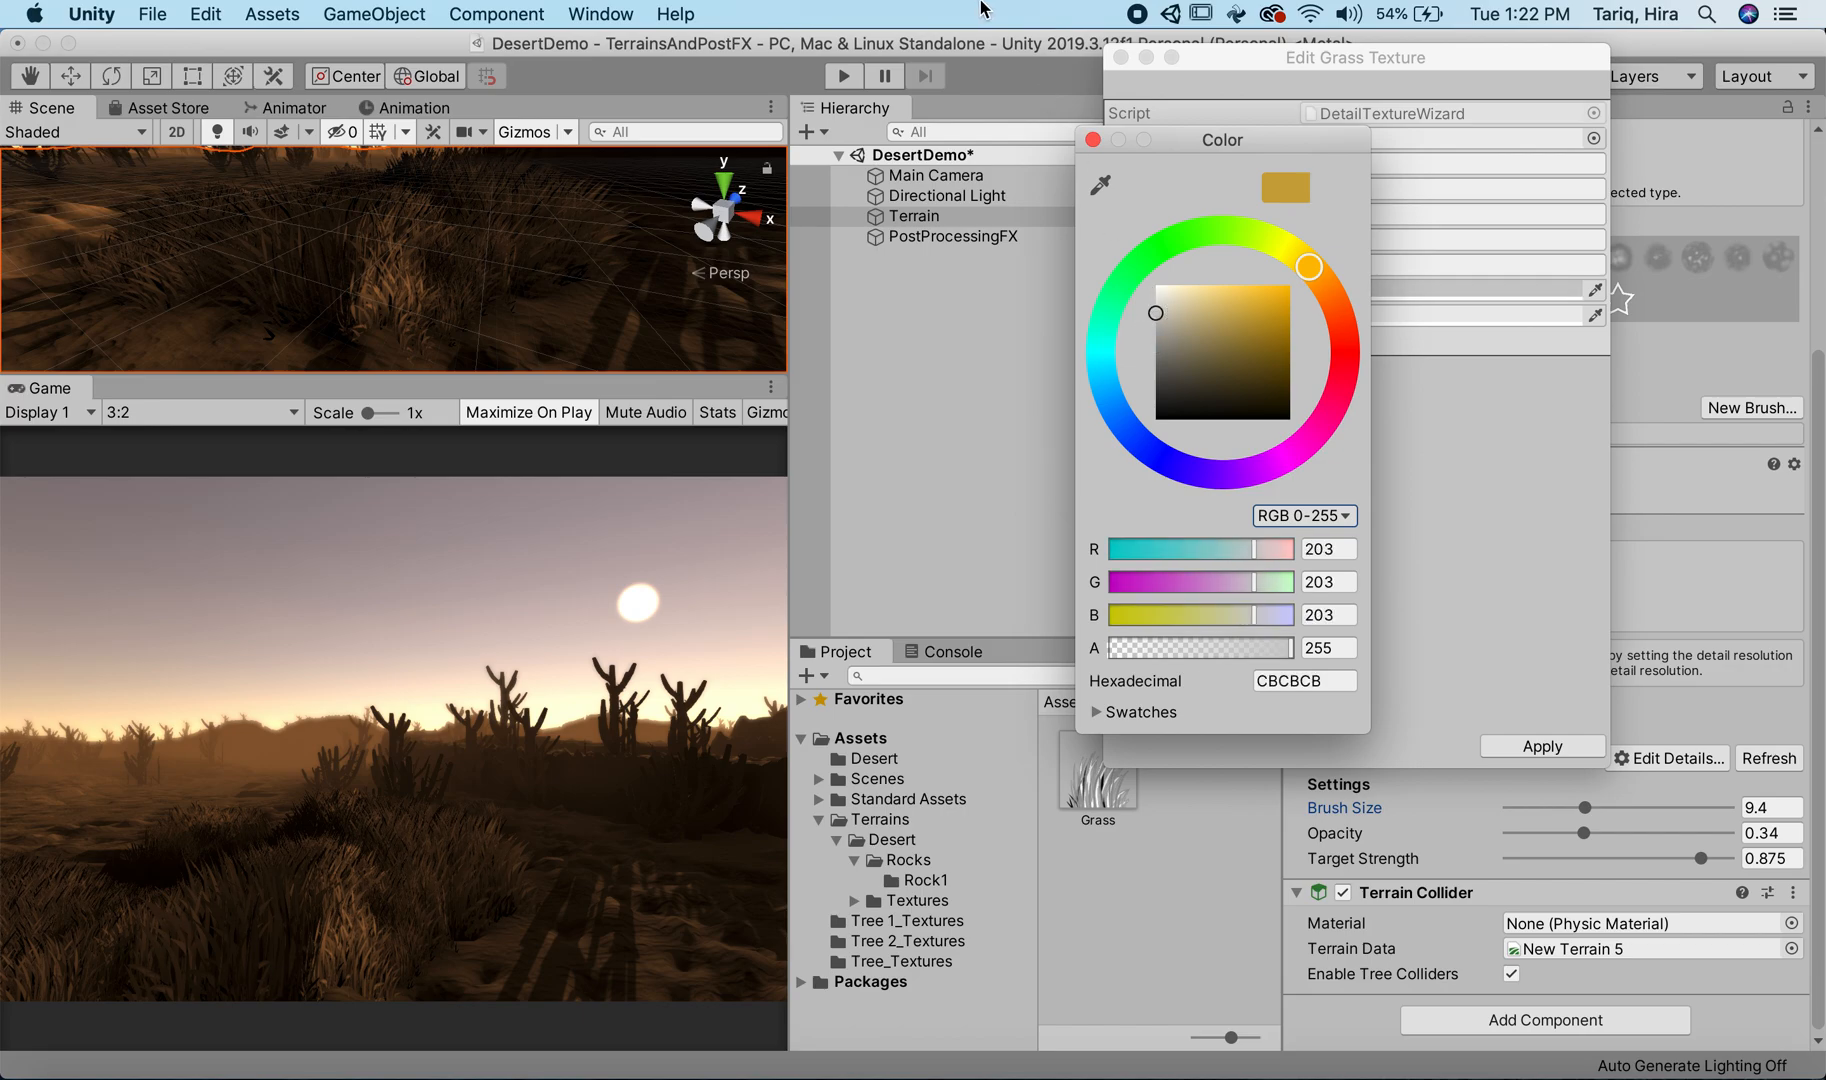
{"action": "left_click", "coordinate": [1093, 139]}
Step: Set the Grass detail's Max Width and Max Height to 5 and paint additional grass over the foreground terrain
{"action": "left_click", "coordinate": [1329, 190]}
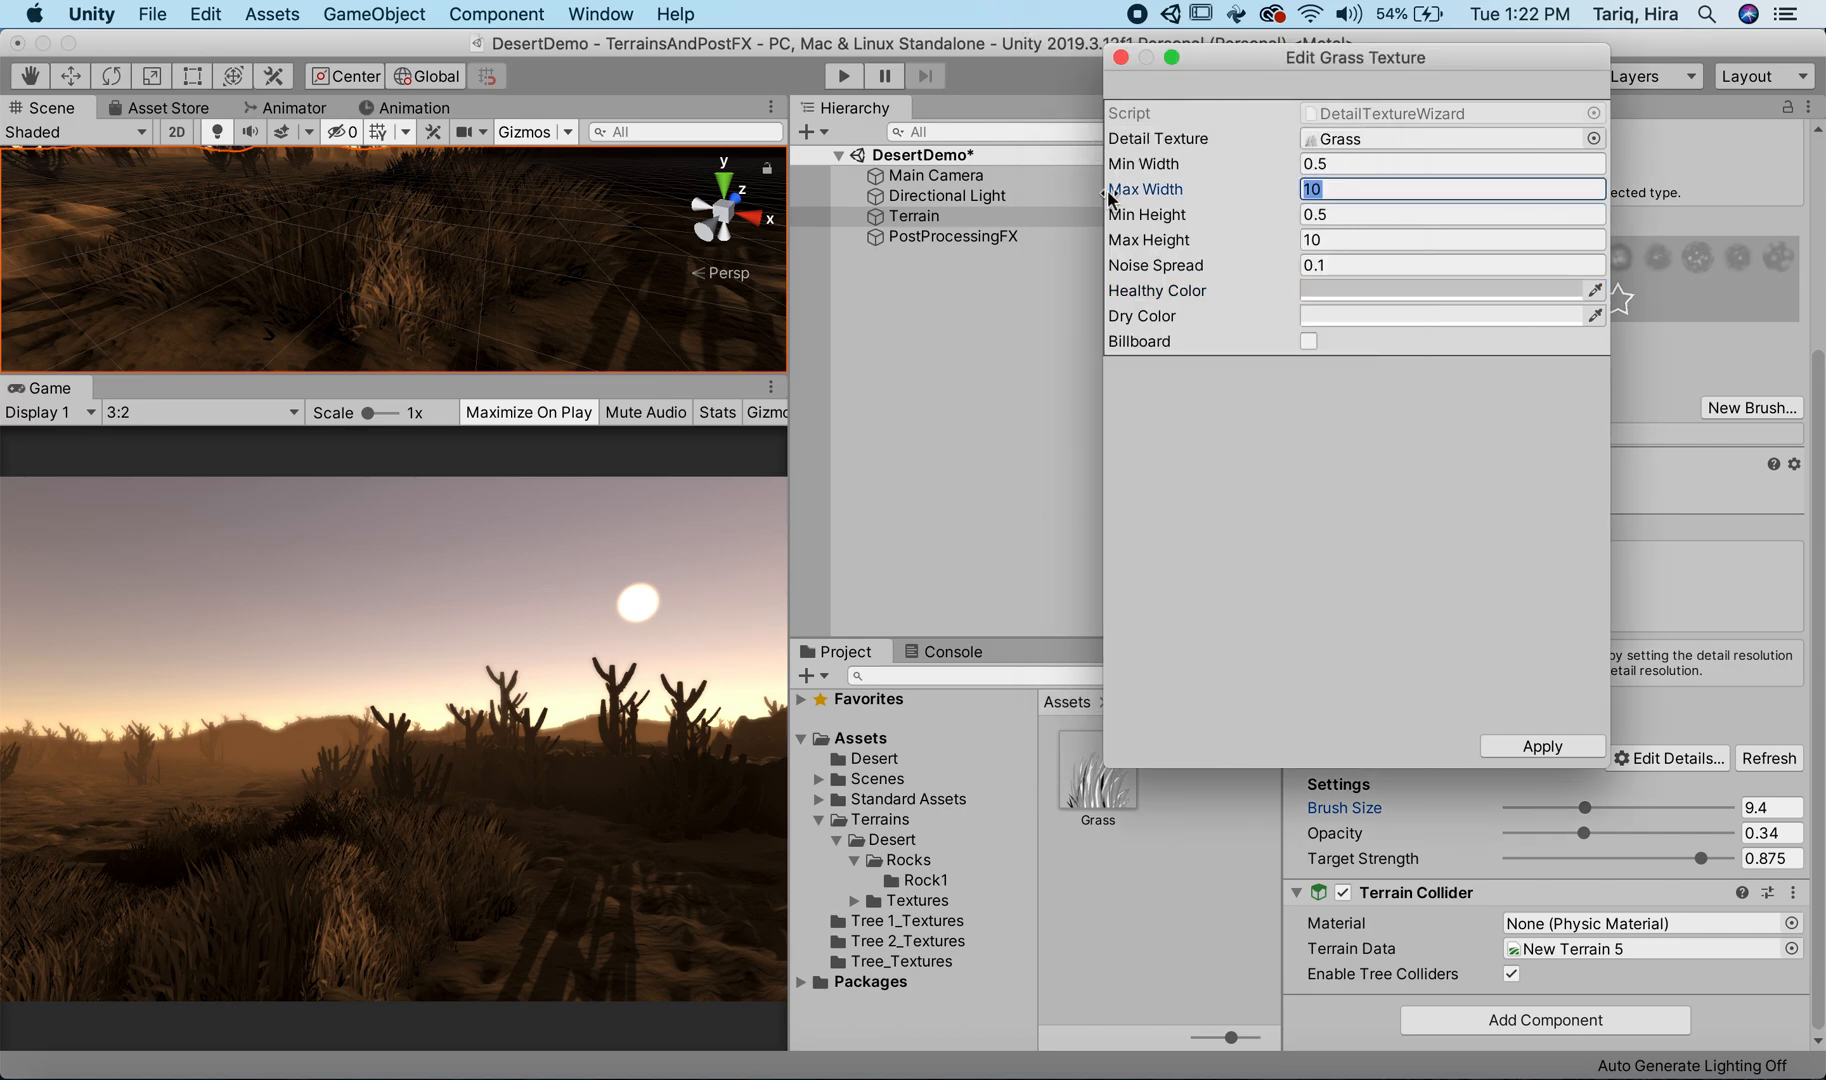
{"action": "type", "text": "5"}
{"action": "left_click", "coordinate": [1332, 240]}
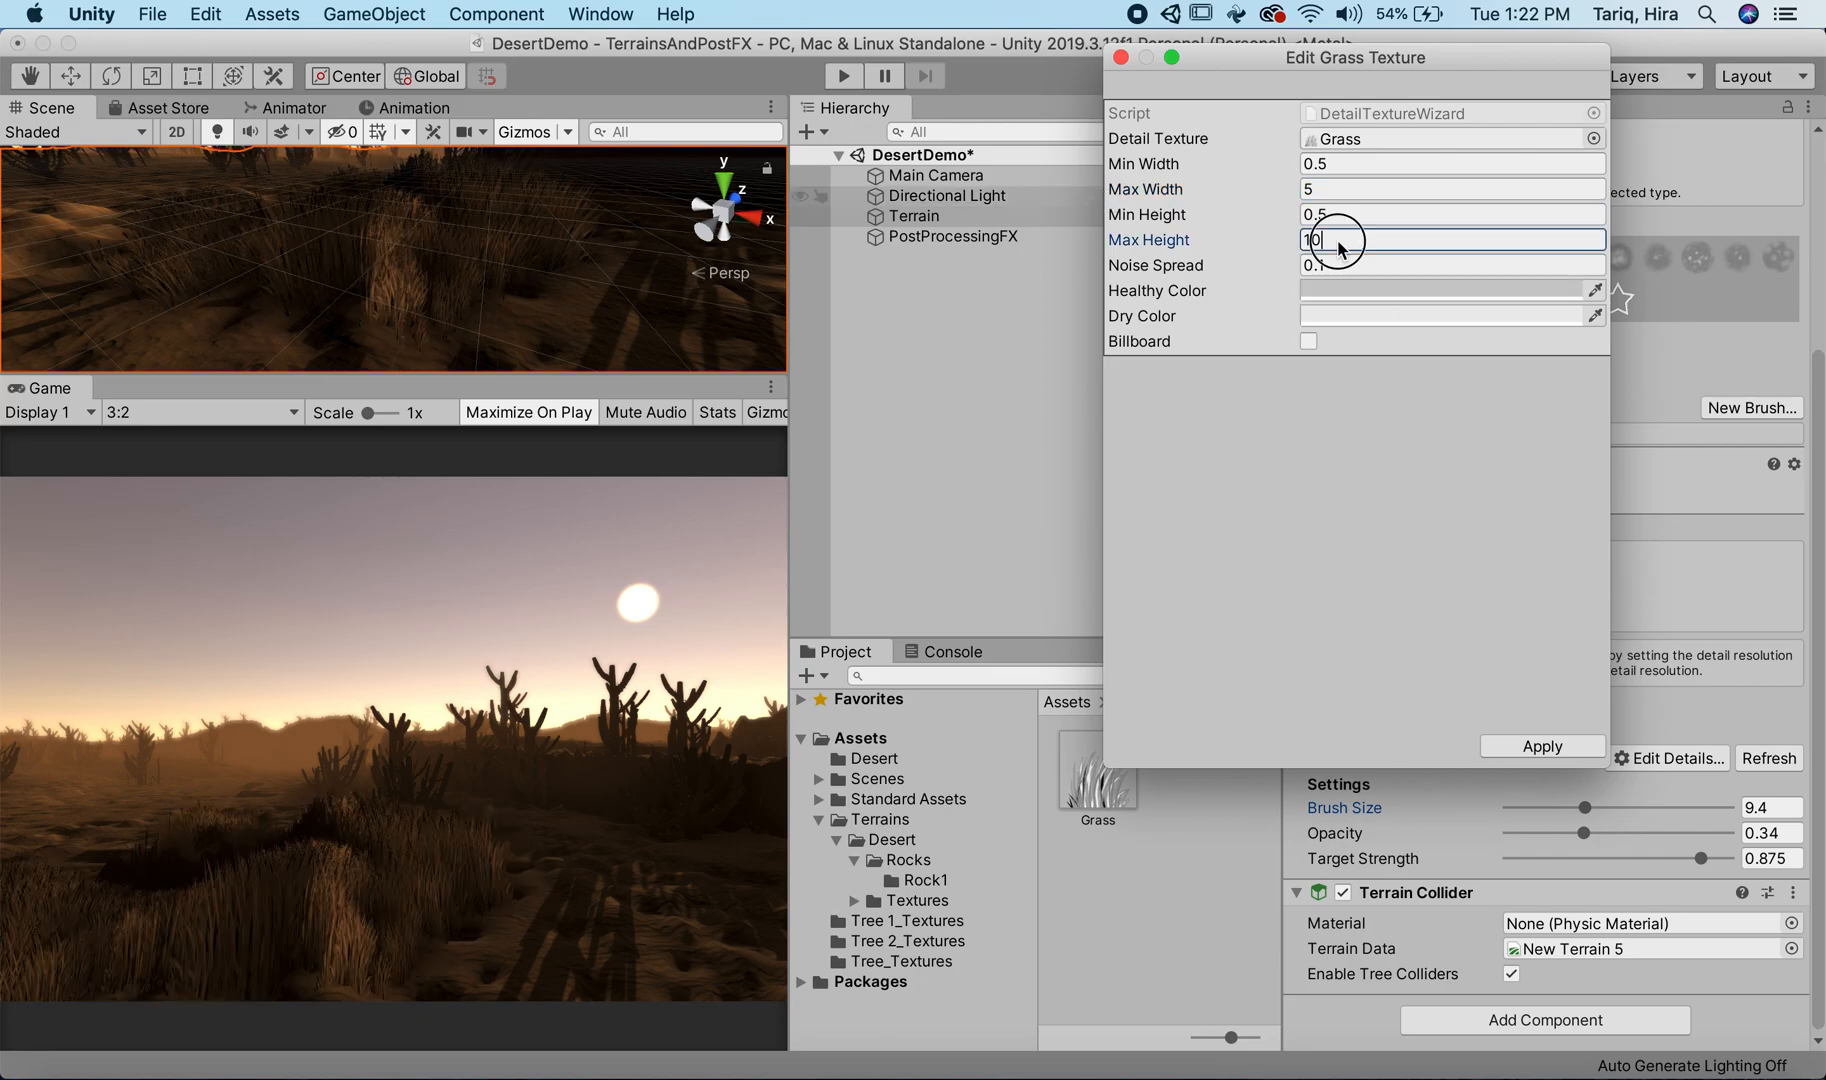
{"action": "type", "text": "5"}
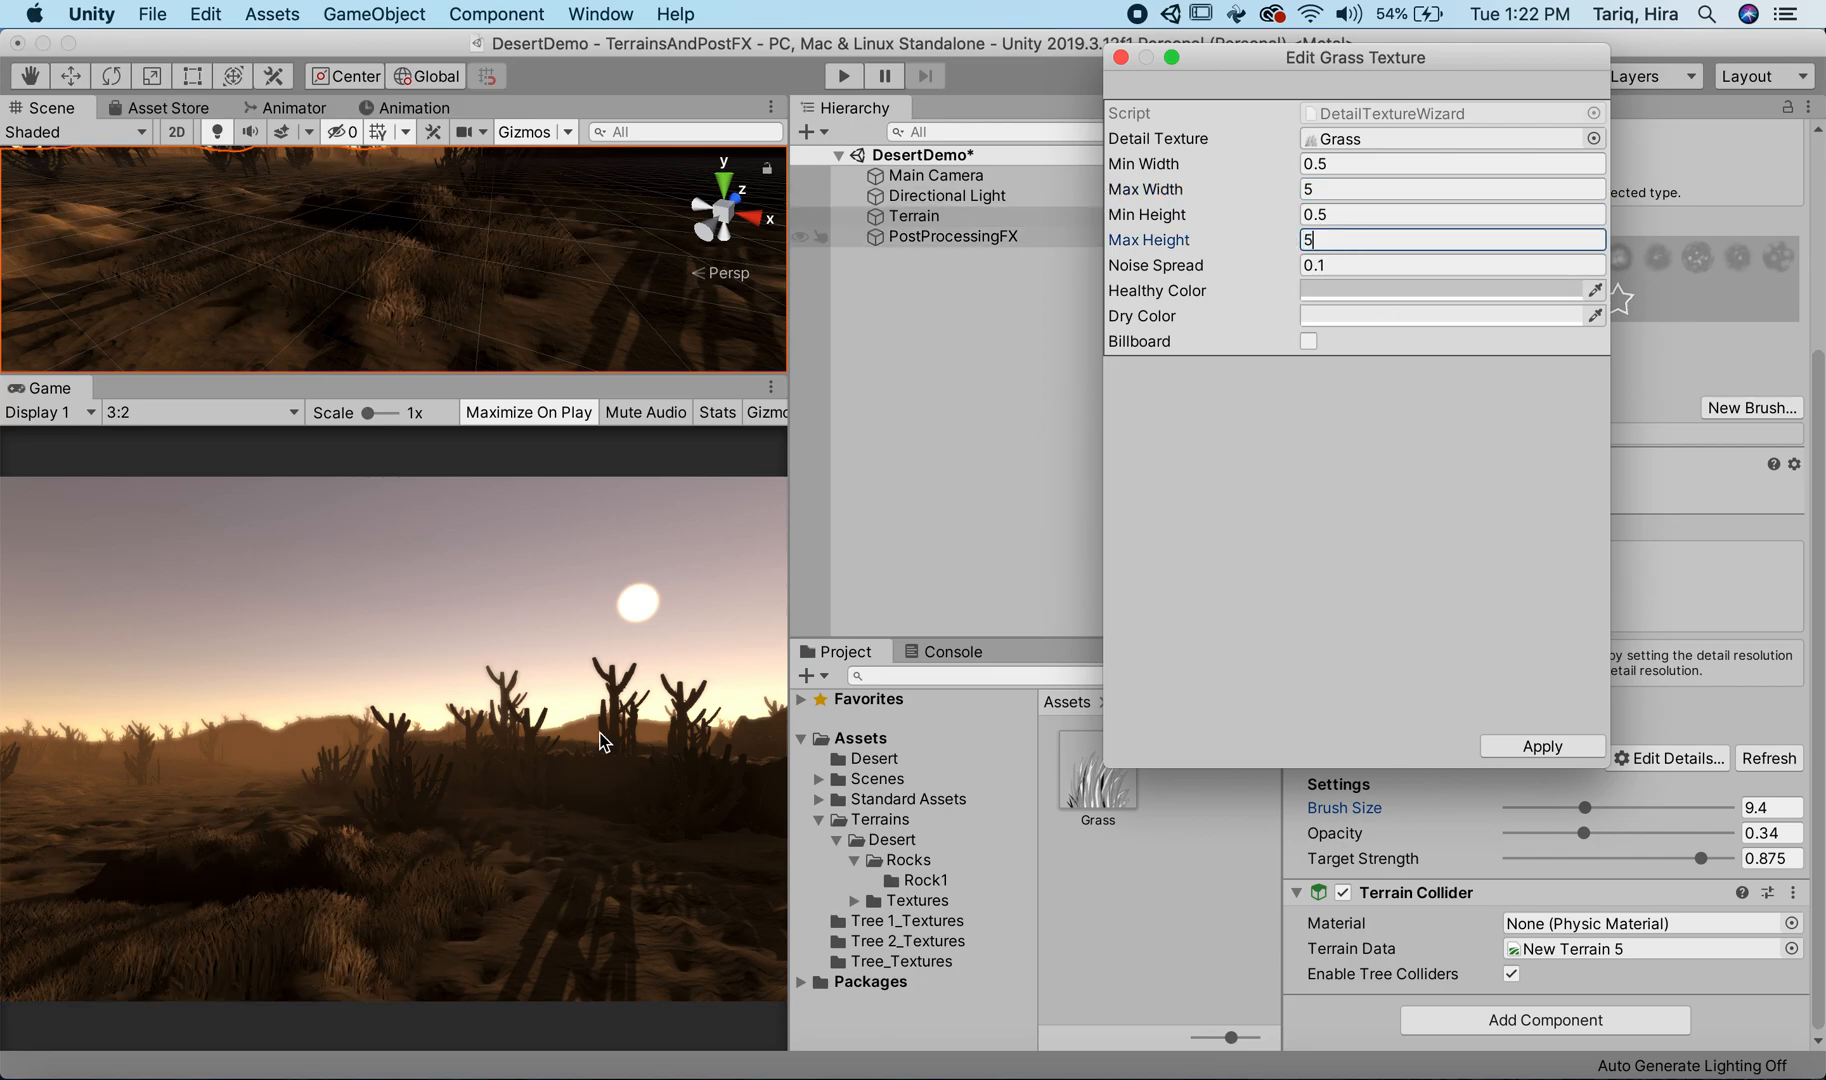
{"action": "left_click", "coordinate": [1121, 58]}
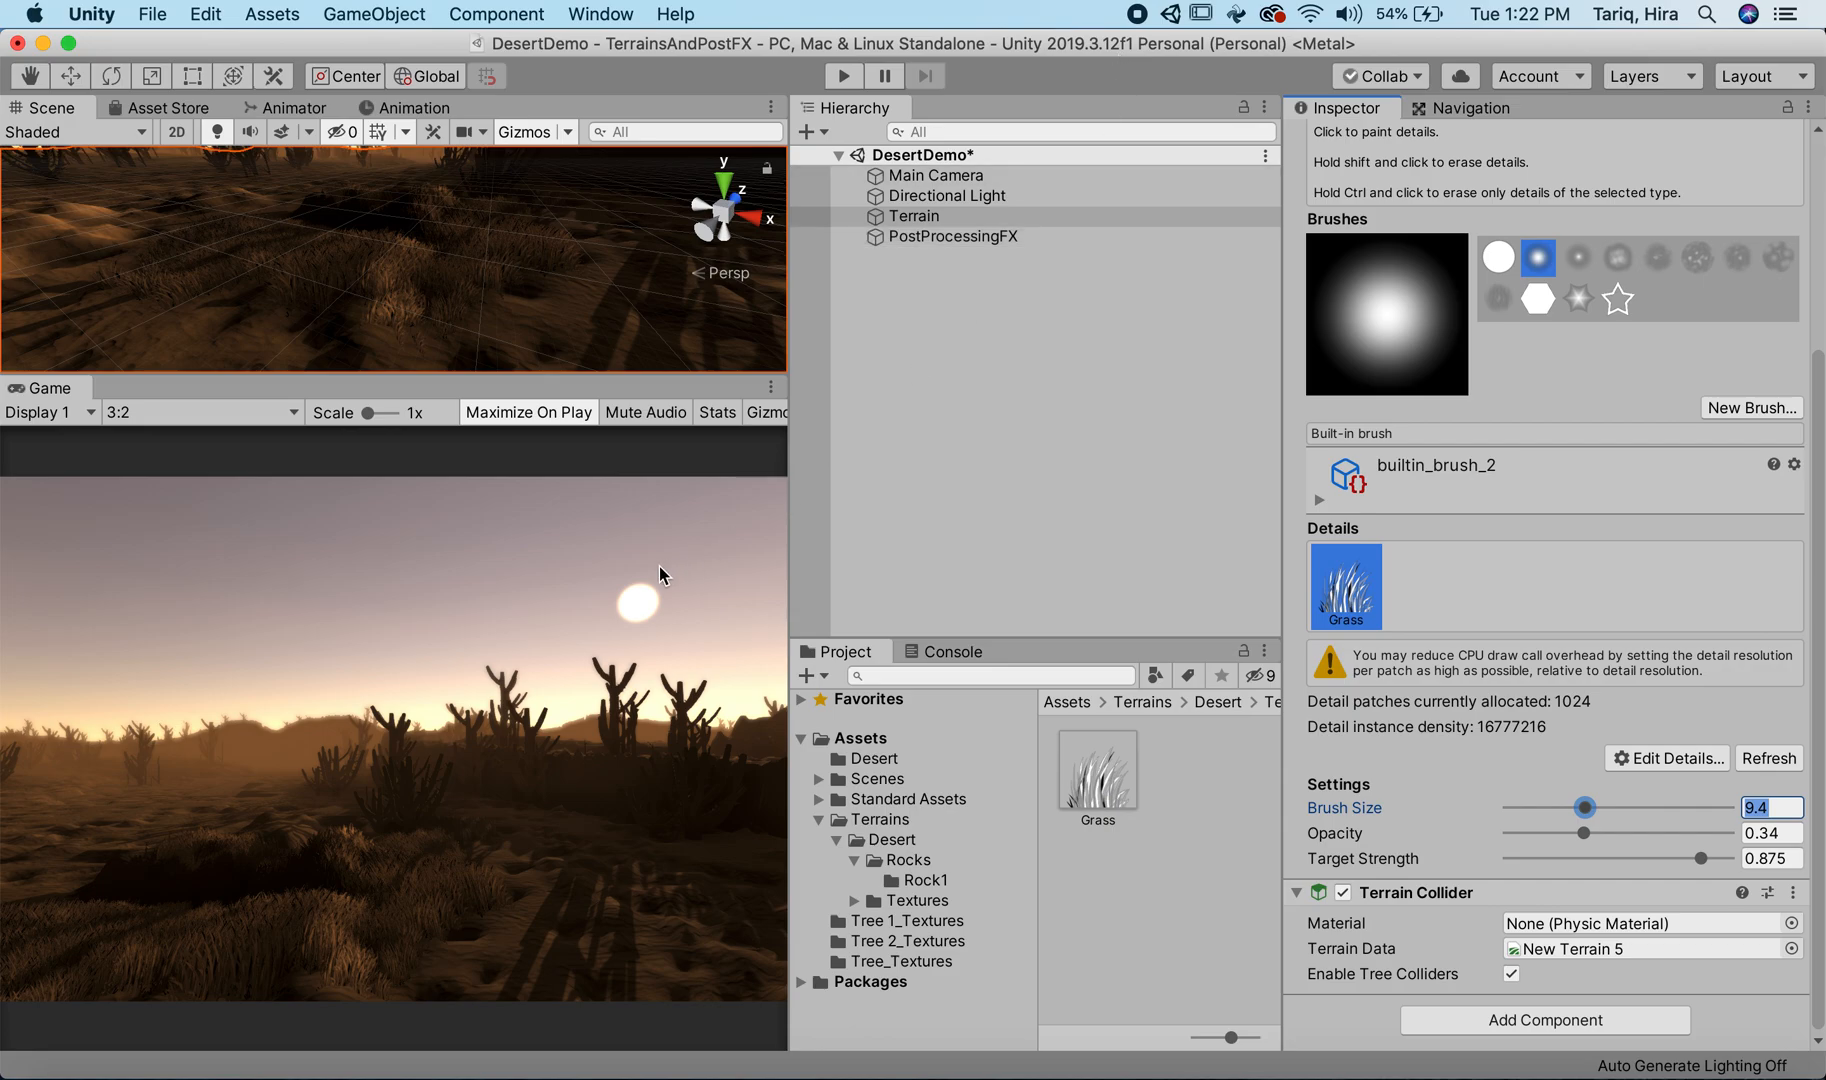
{"action": "mouse_move", "coordinate": [346, 212]}
{"action": "left_mouse_down"}
{"action": "mouse_move", "coordinate": [412, 212]}
{"action": "mouse_move", "coordinate": [221, 248]}
{"action": "left_mouse_up"}
{"action": "left_click_drag", "start_coordinate": [105, 312], "coordinate": [208, 295]}
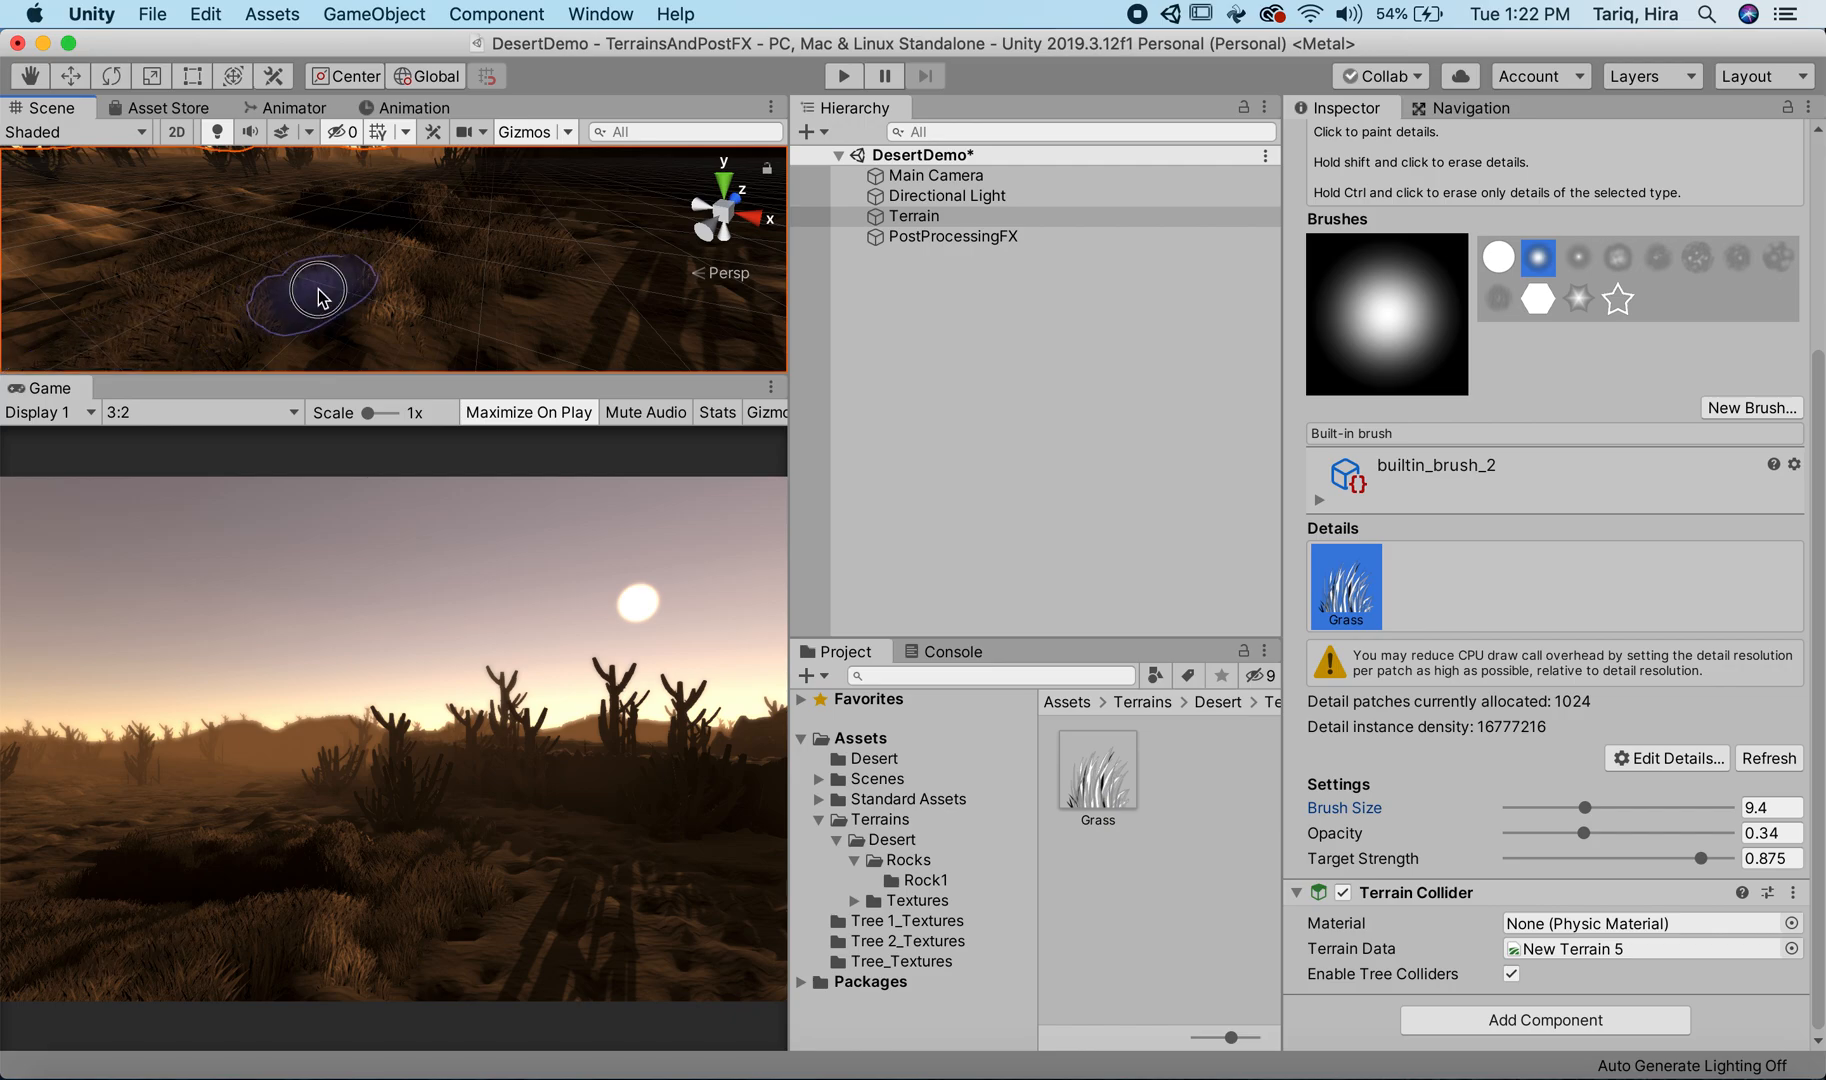
Step: Move the Main Camera back along its Z axis to 559.26 so it frames more of the grass
{"action": "left_click", "coordinate": [930, 177]}
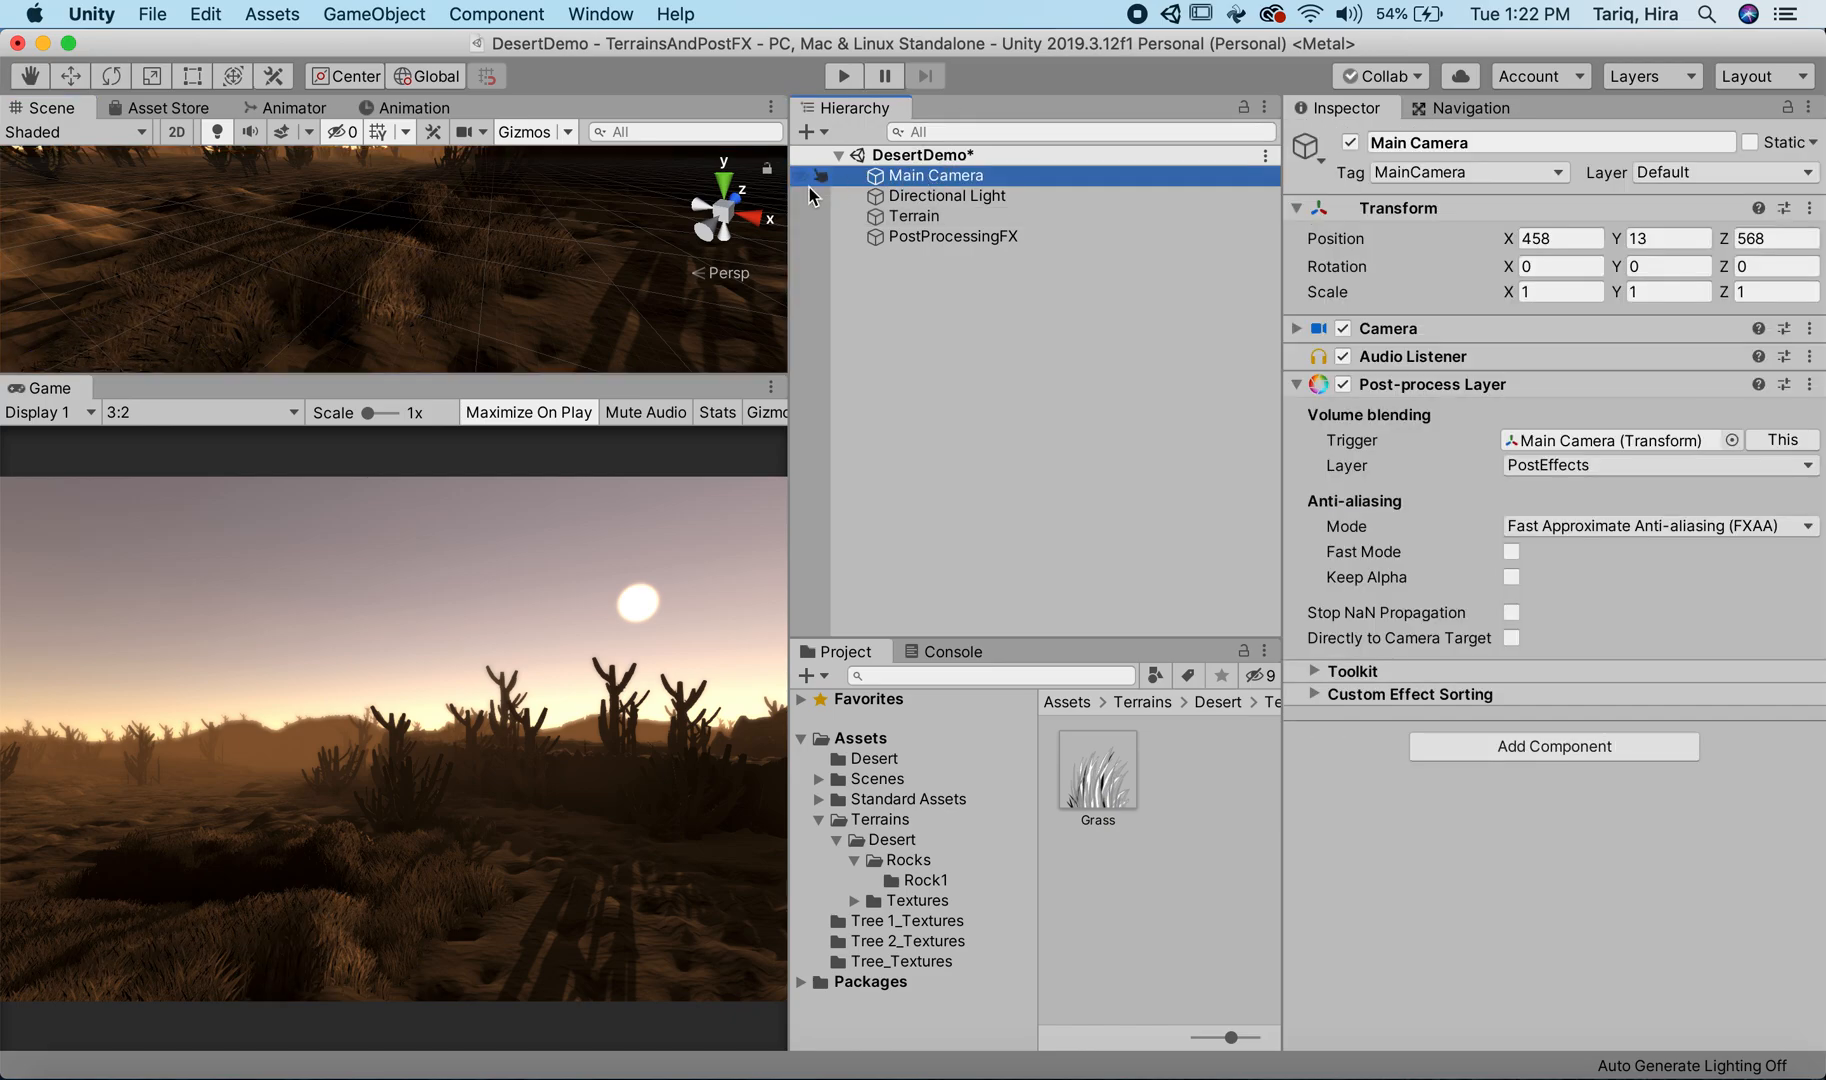
{"action": "double_click", "coordinate": [1011, 175]}
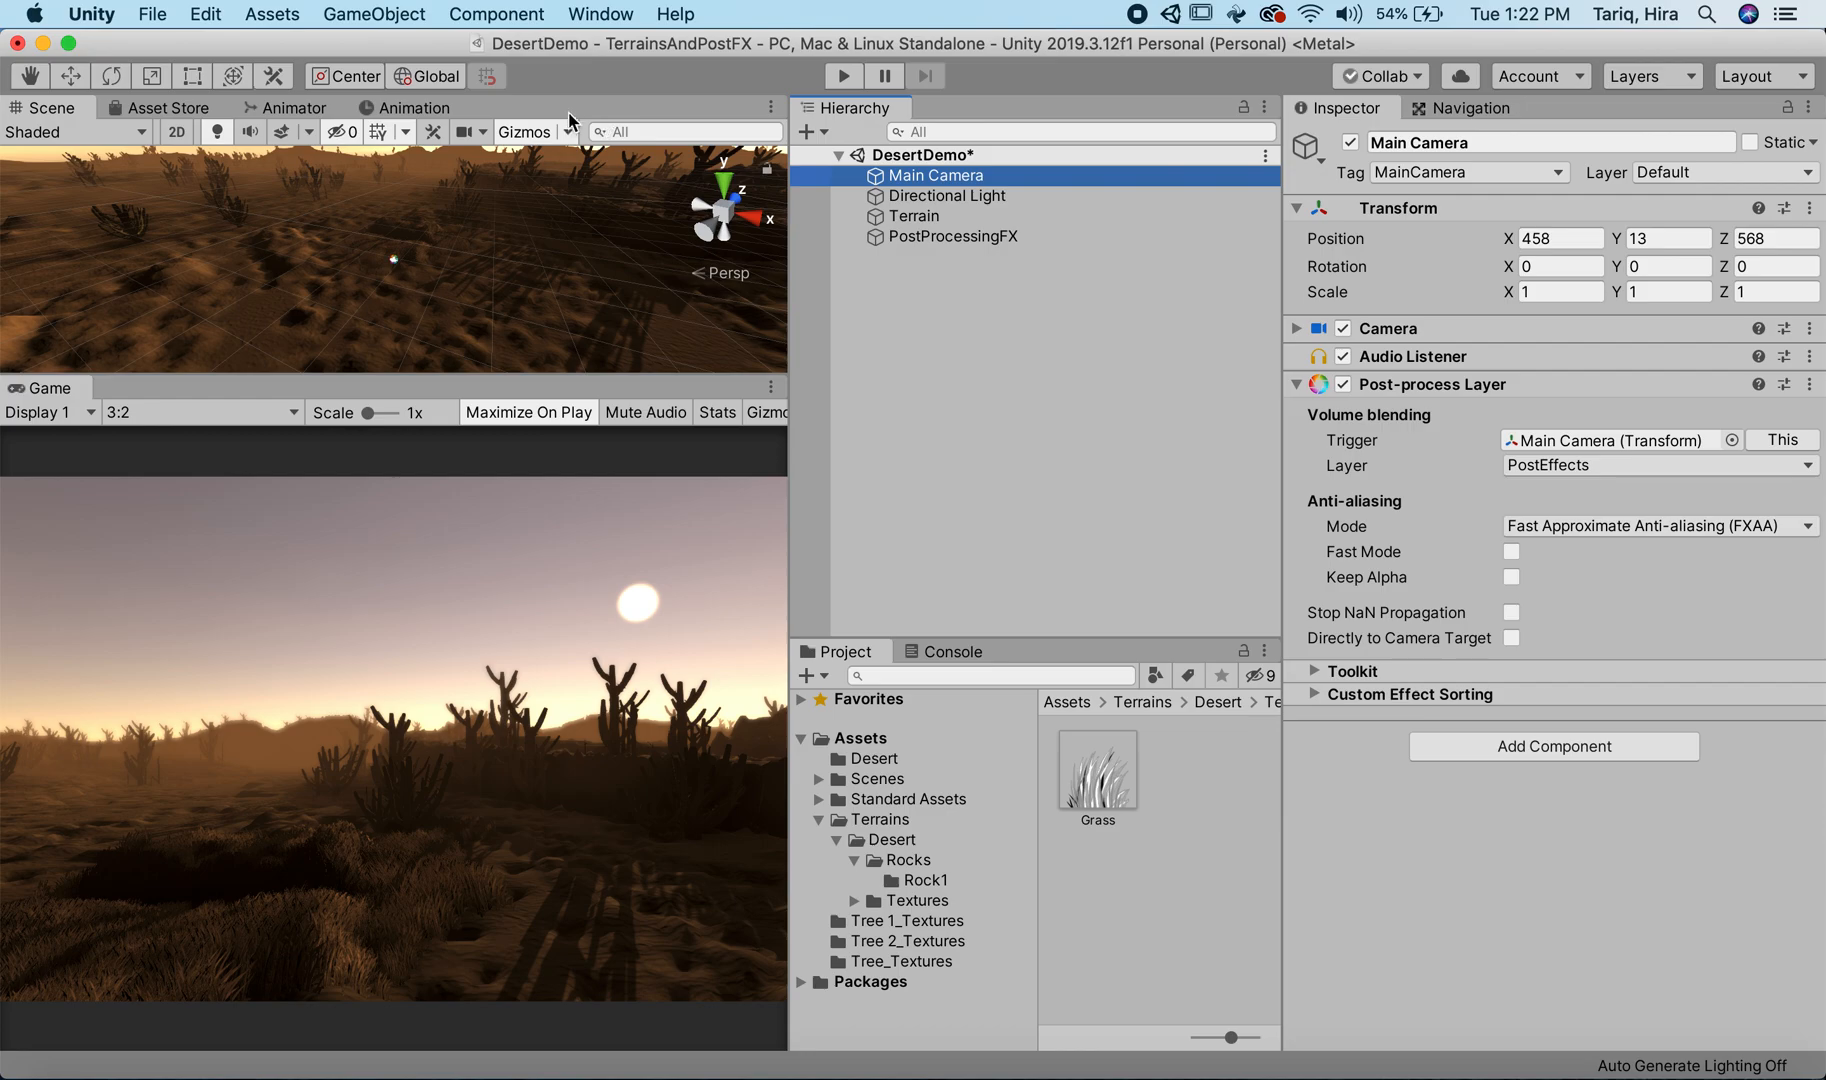
{"action": "key", "text": "w"}
{"action": "left_click_drag", "start_coordinate": [421, 230], "coordinate": [379, 236]}
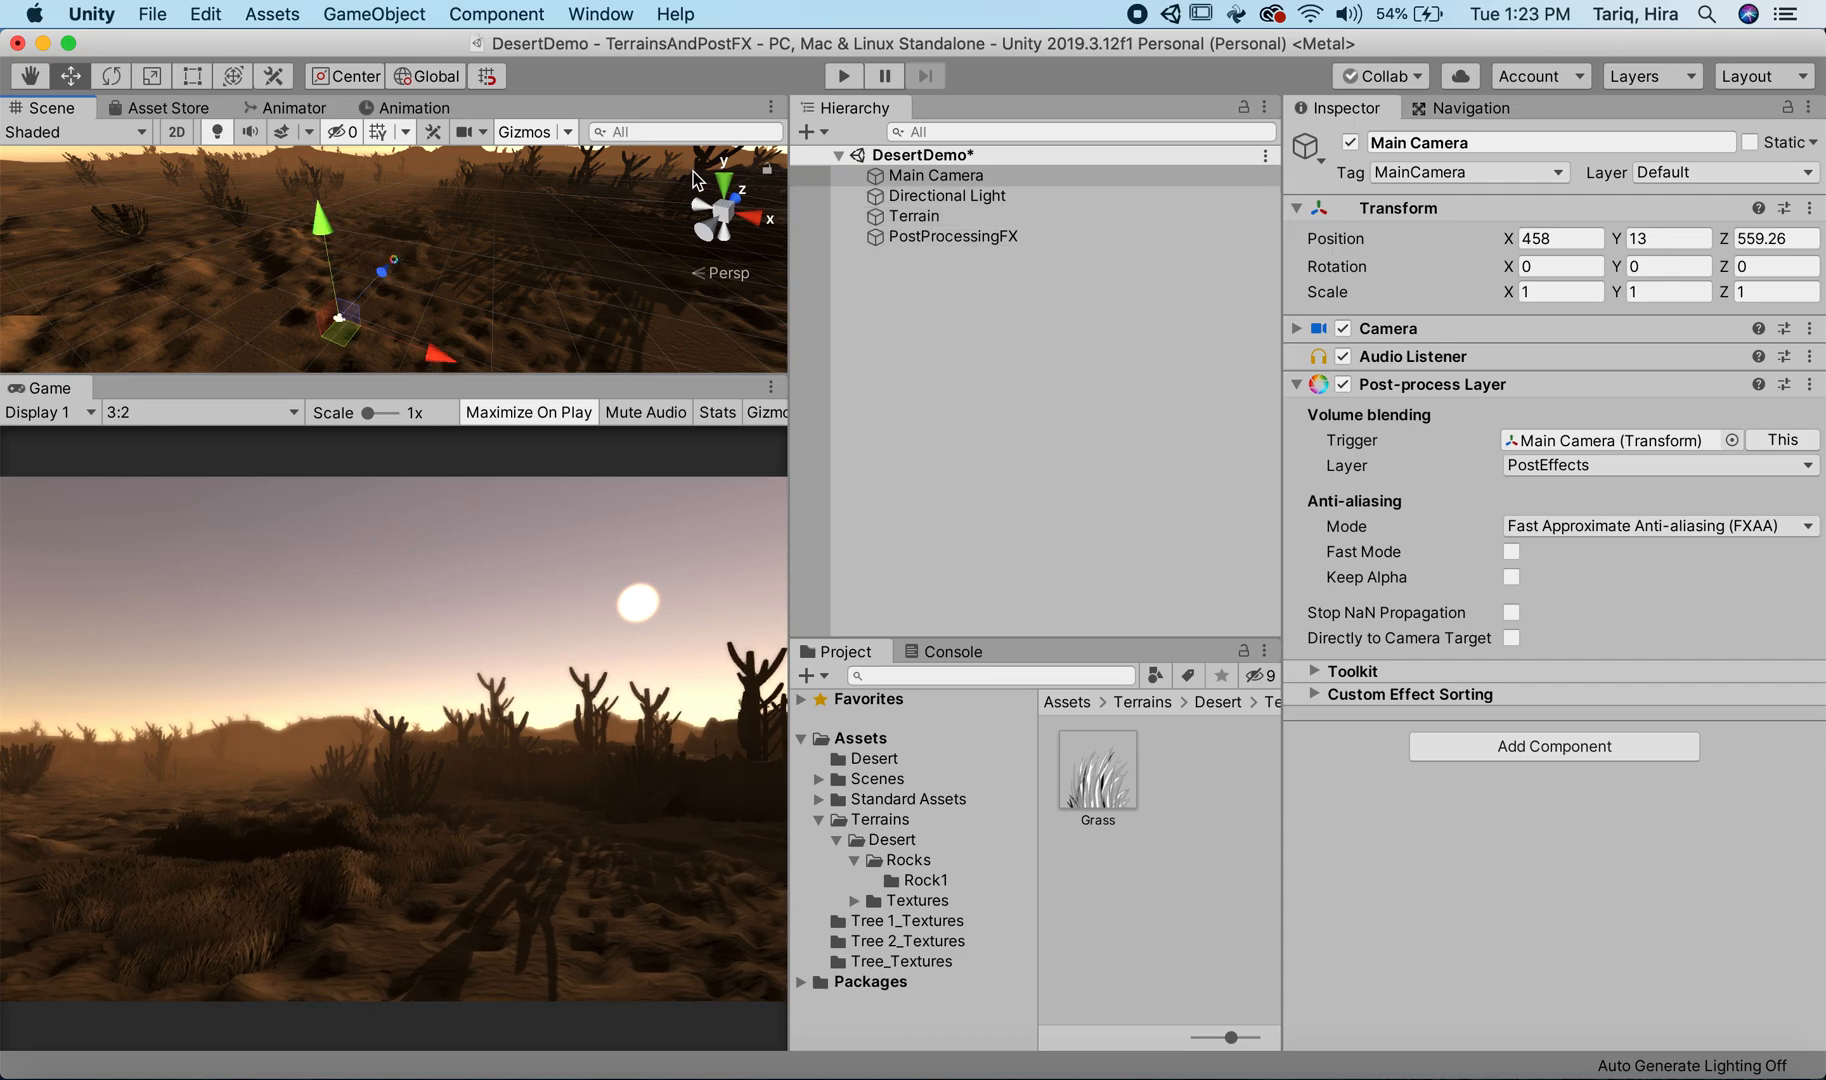
Step: Show the Rocks folder's contents, then select the Terrain with its Paint Details tool active
{"action": "left_click", "coordinate": [917, 868]}
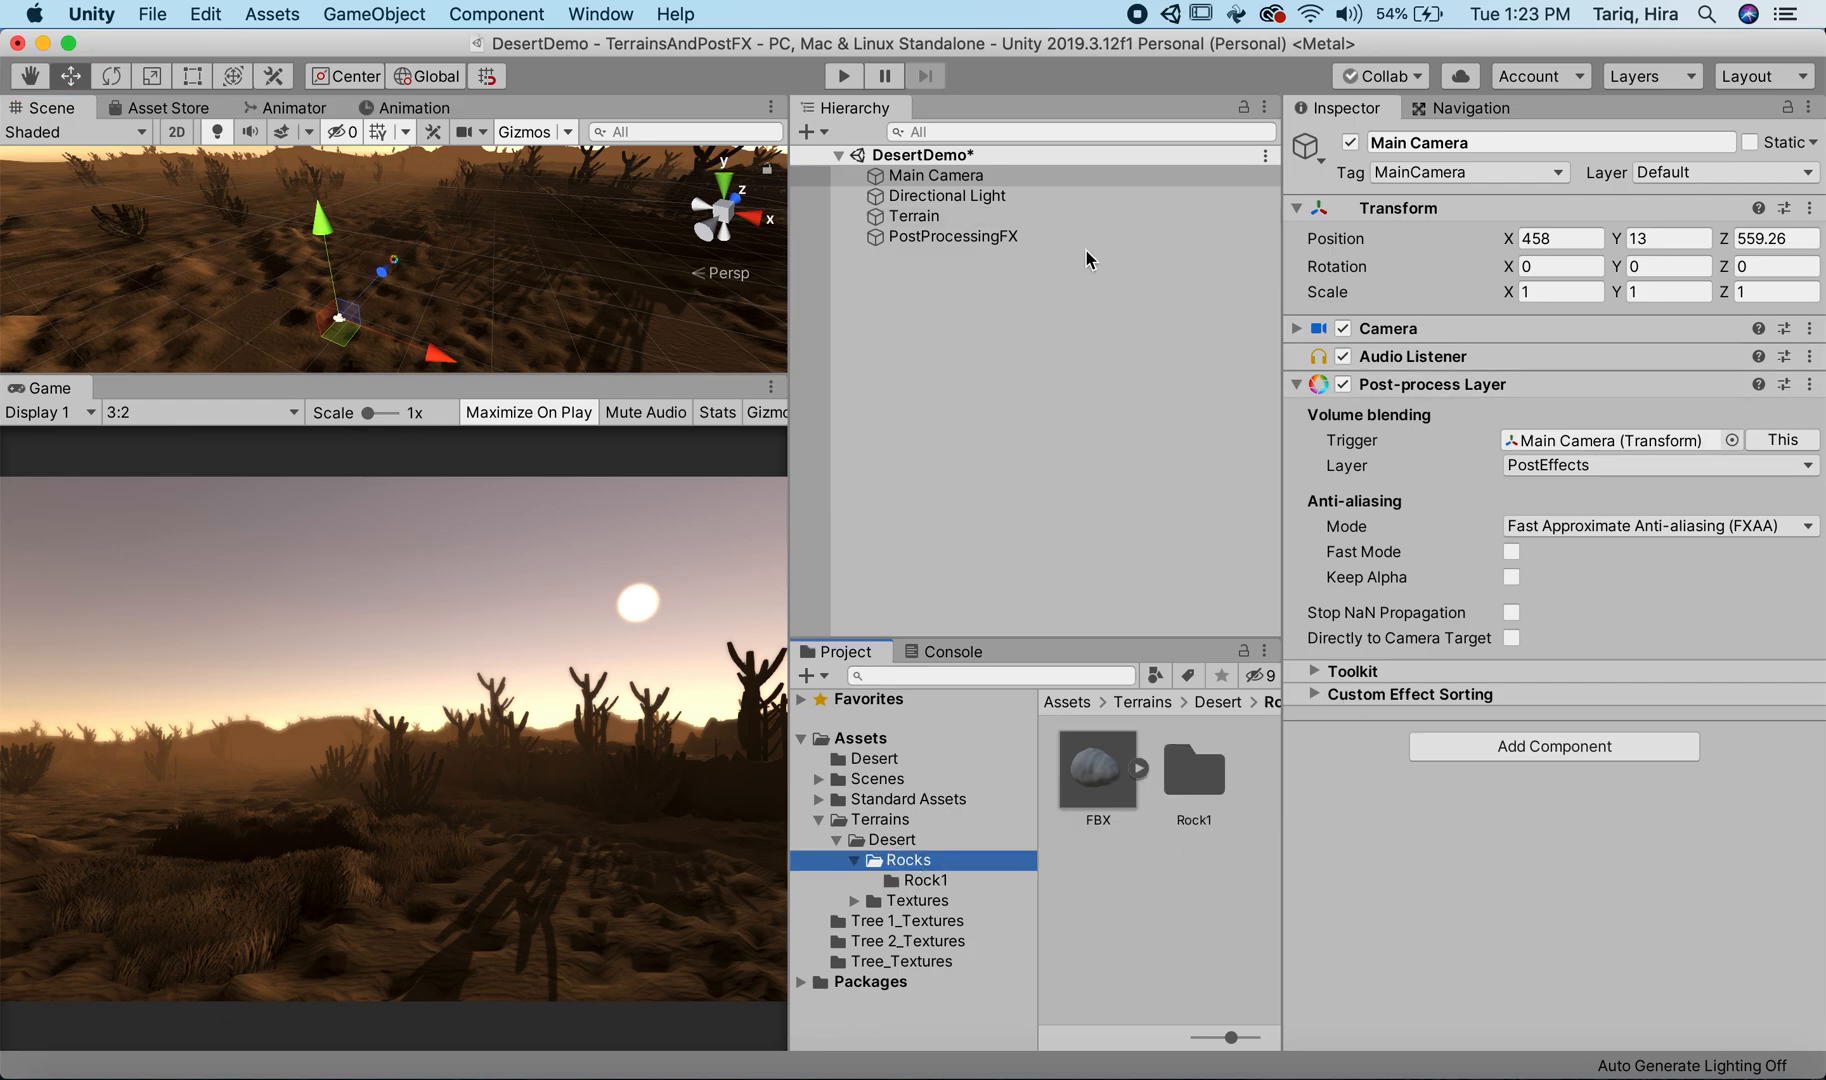
{"action": "left_click", "coordinate": [1050, 216]}
{"action": "left_click", "coordinate": [1586, 360]}
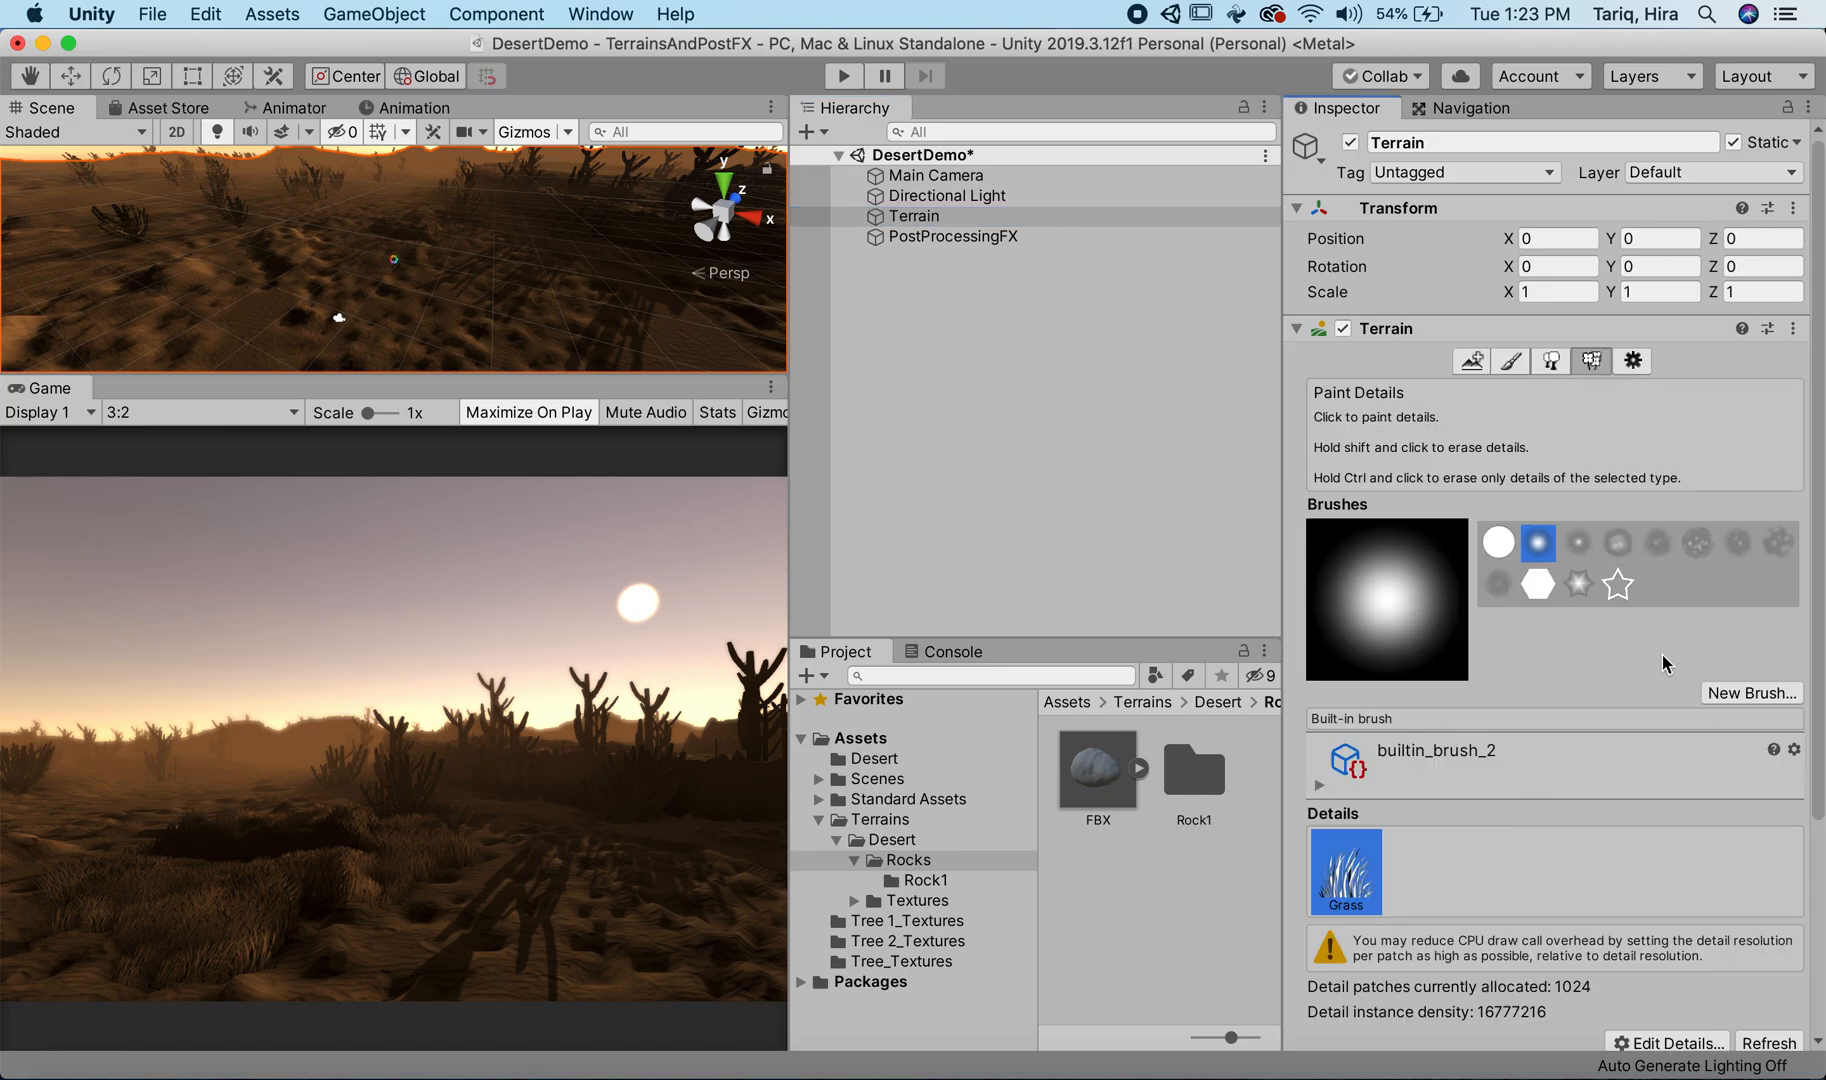
{"action": "scroll", "coordinate": [1660, 650], "scroll_direction": "down", "scroll_amount": 5}
{"action": "left_click", "coordinate": [1680, 840]}
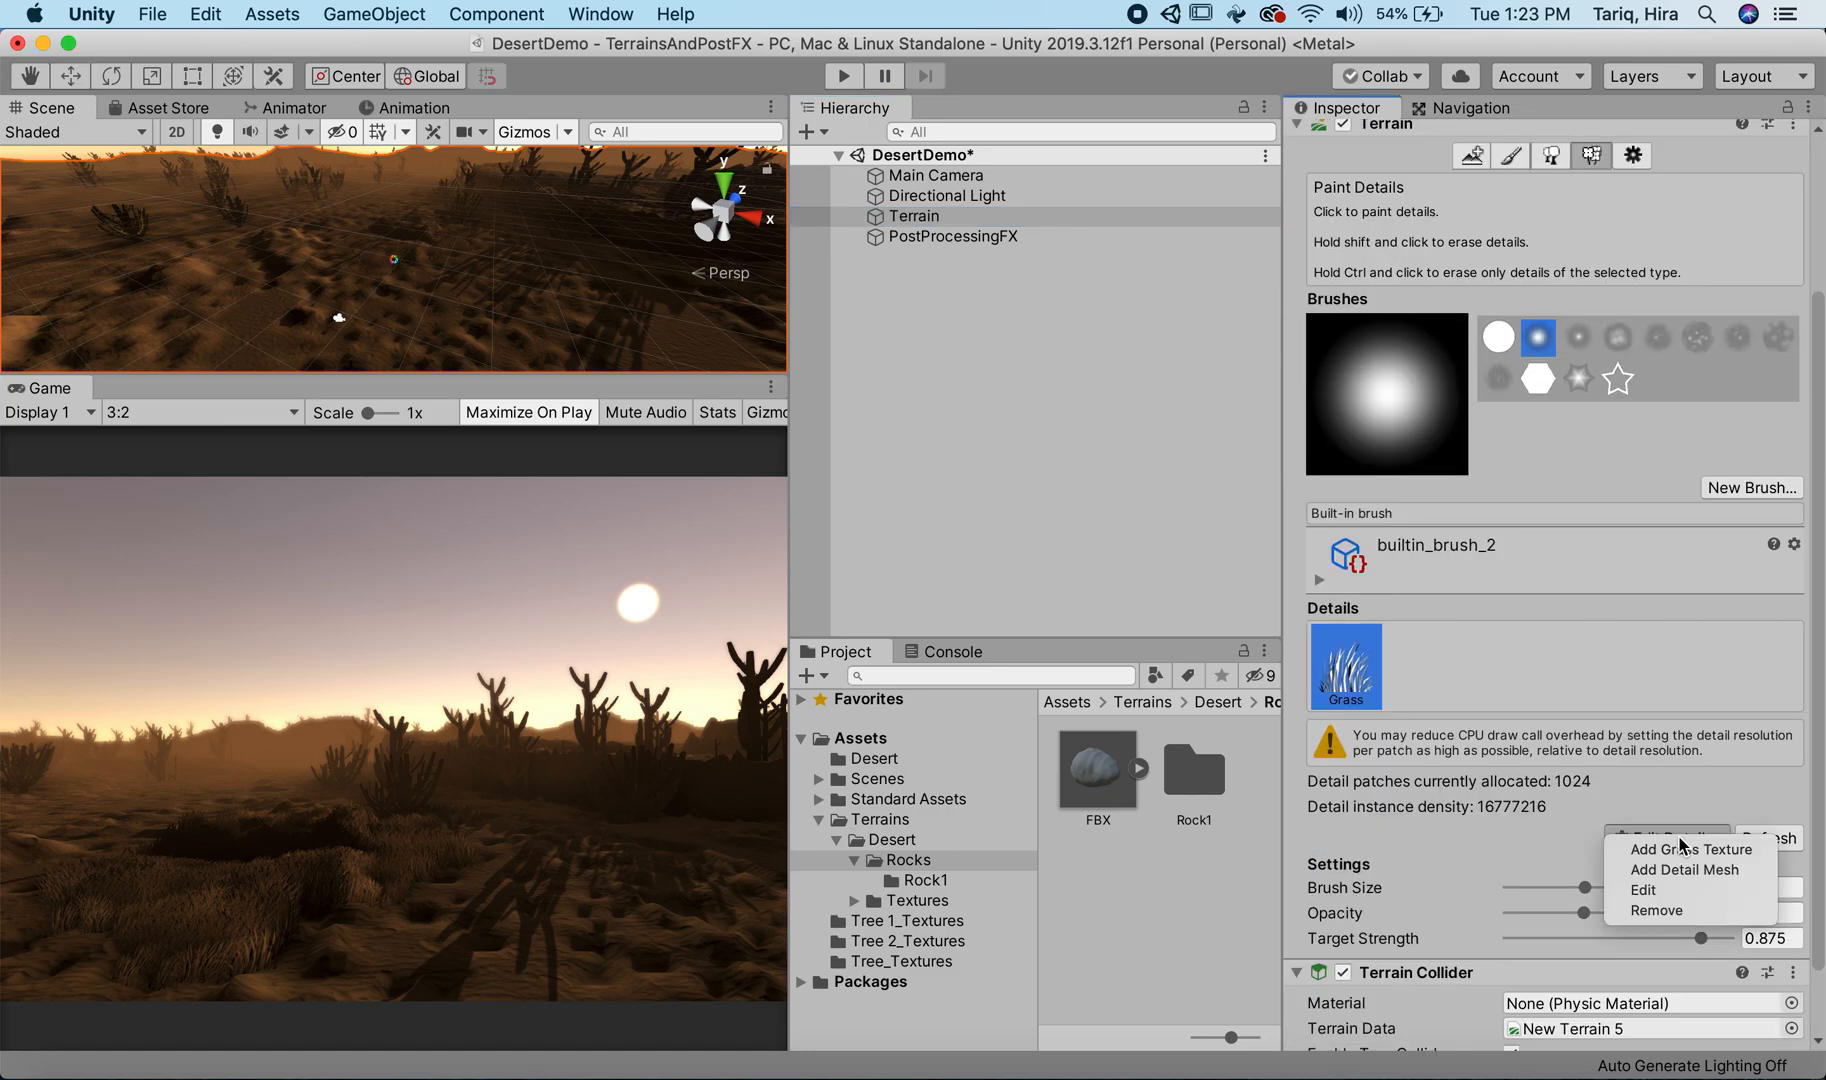
{"action": "left_click", "coordinate": [1685, 870]}
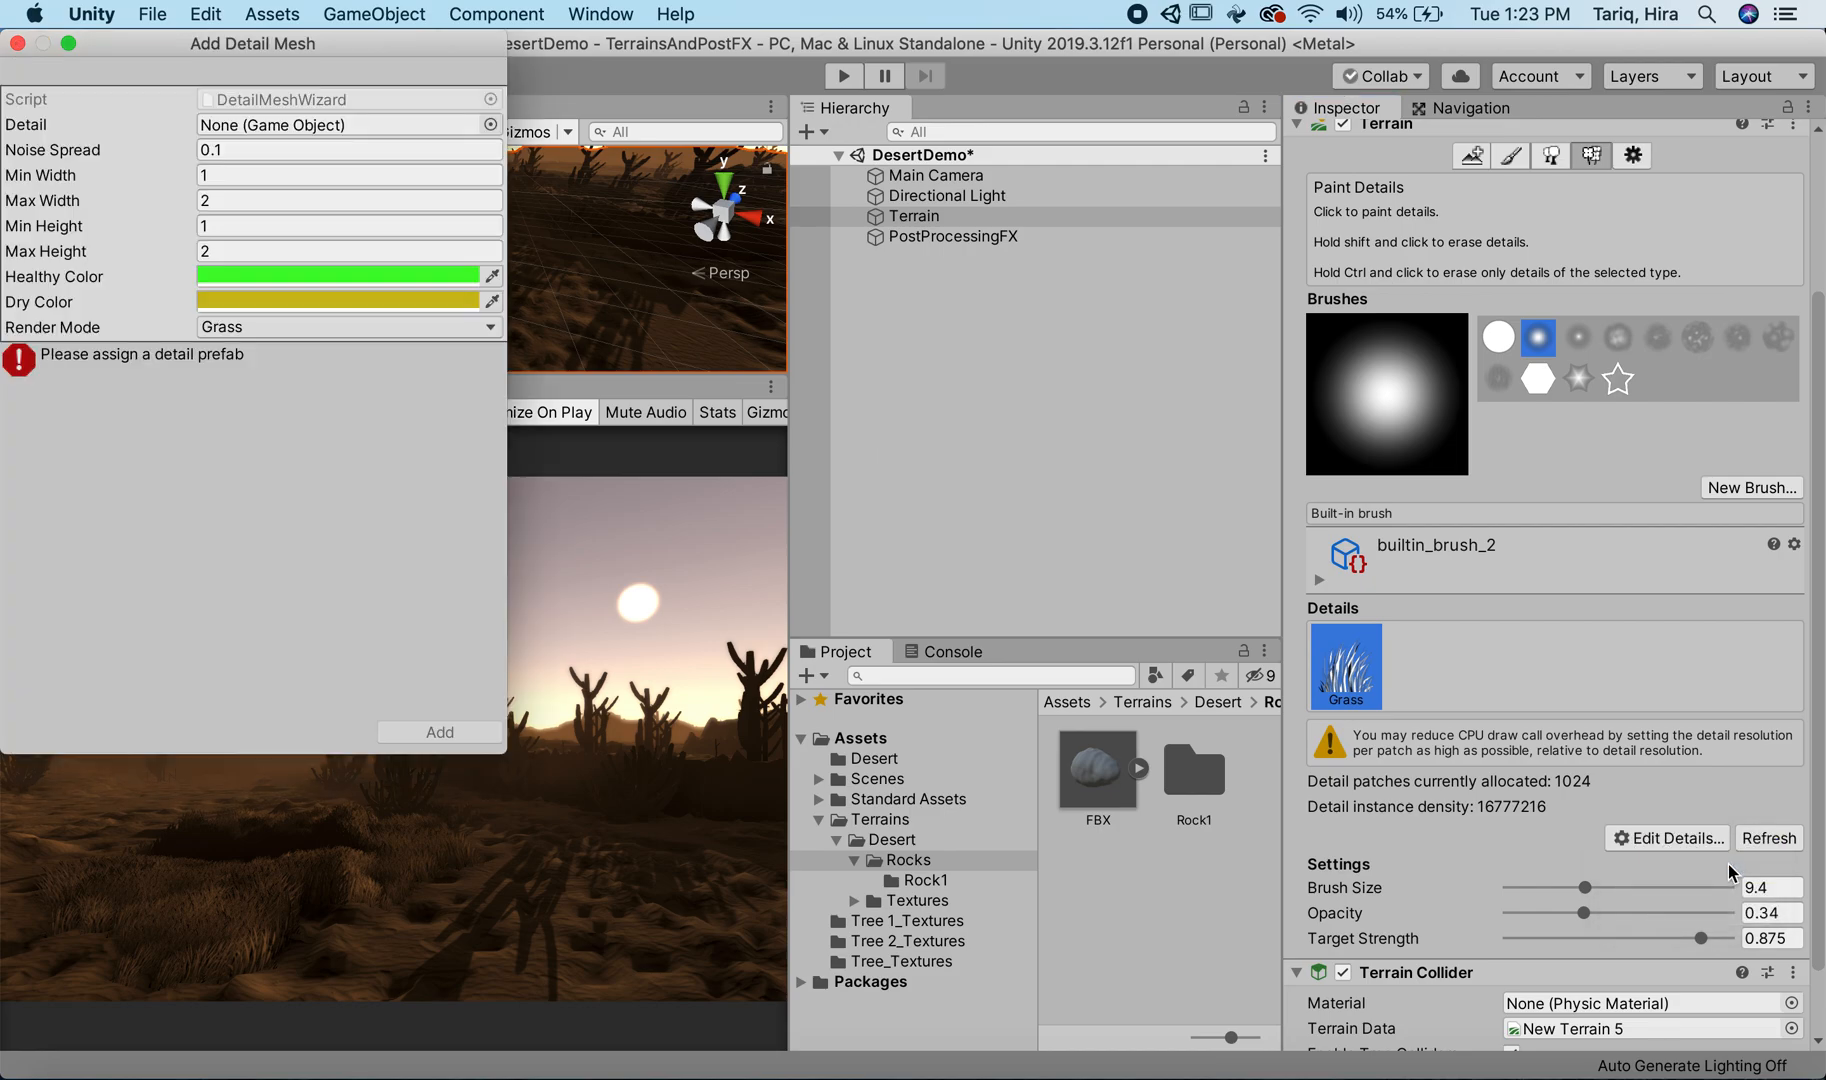
{"action": "left_click", "coordinate": [363, 128]}
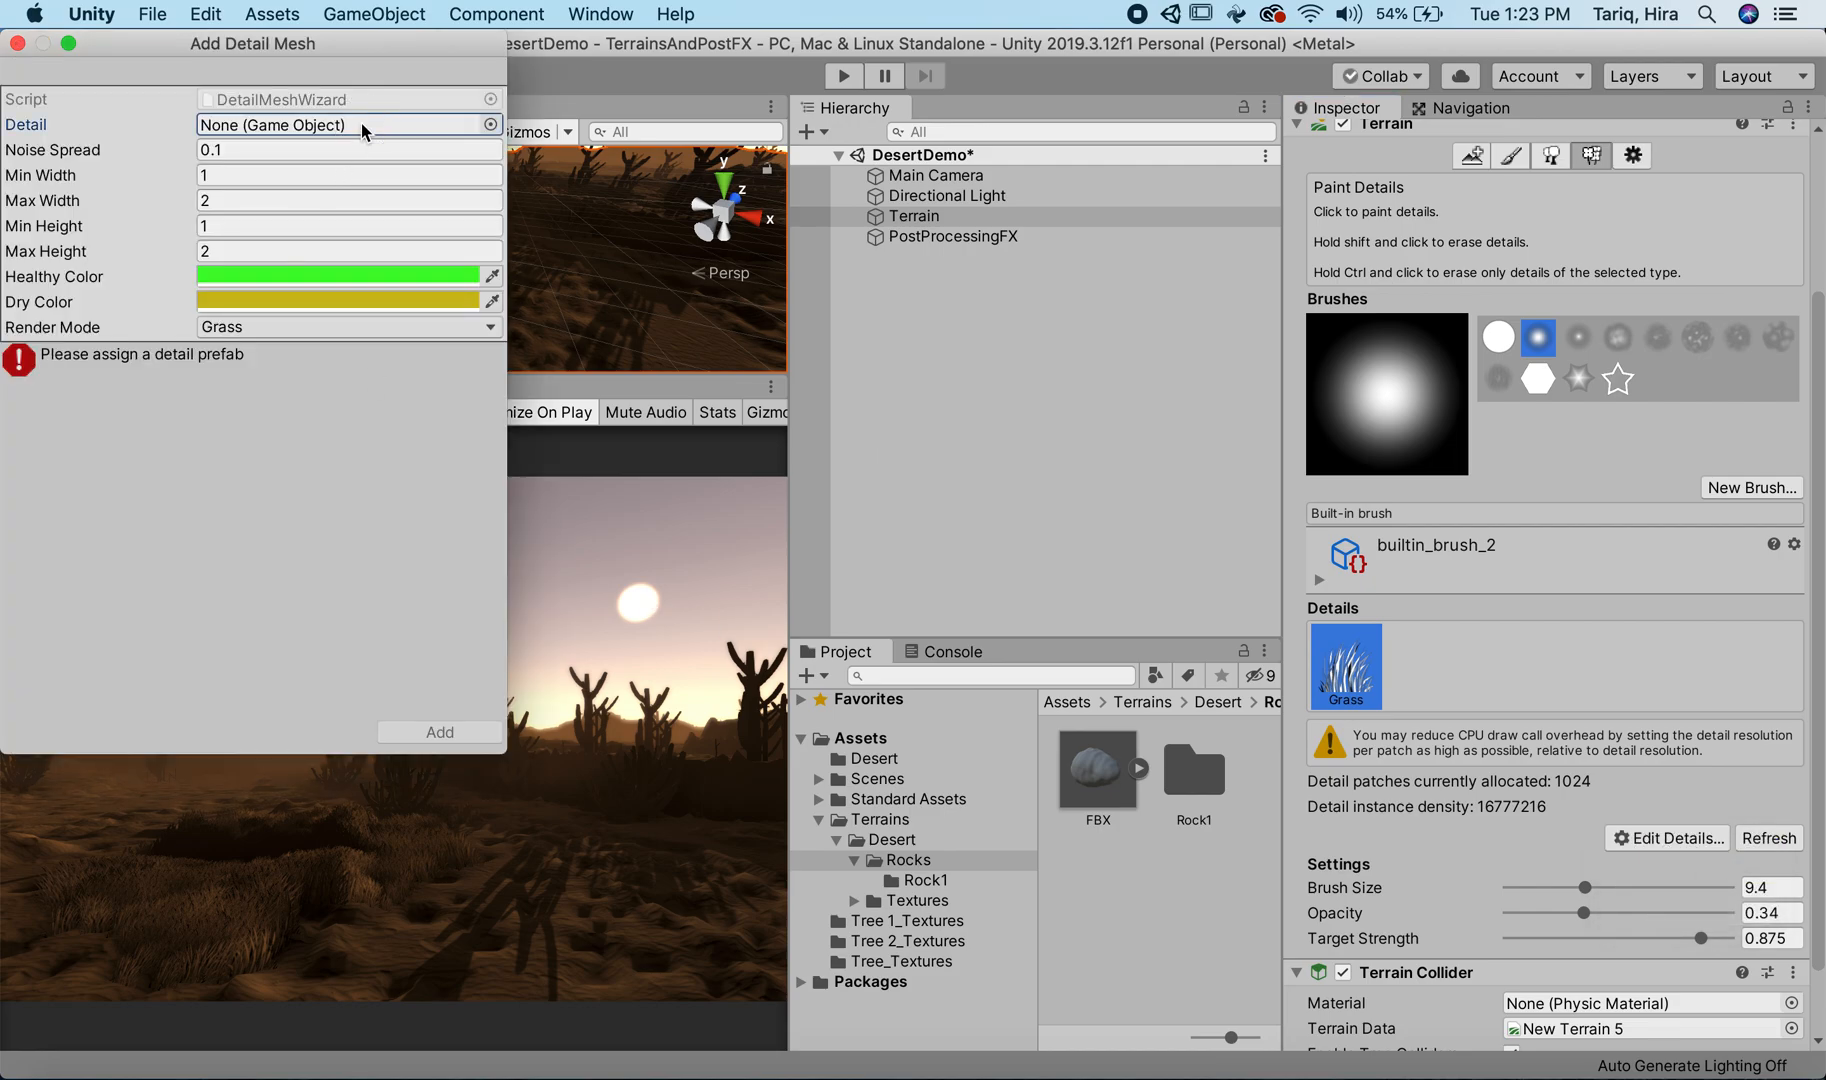
{"action": "left_click", "coordinate": [491, 125]}
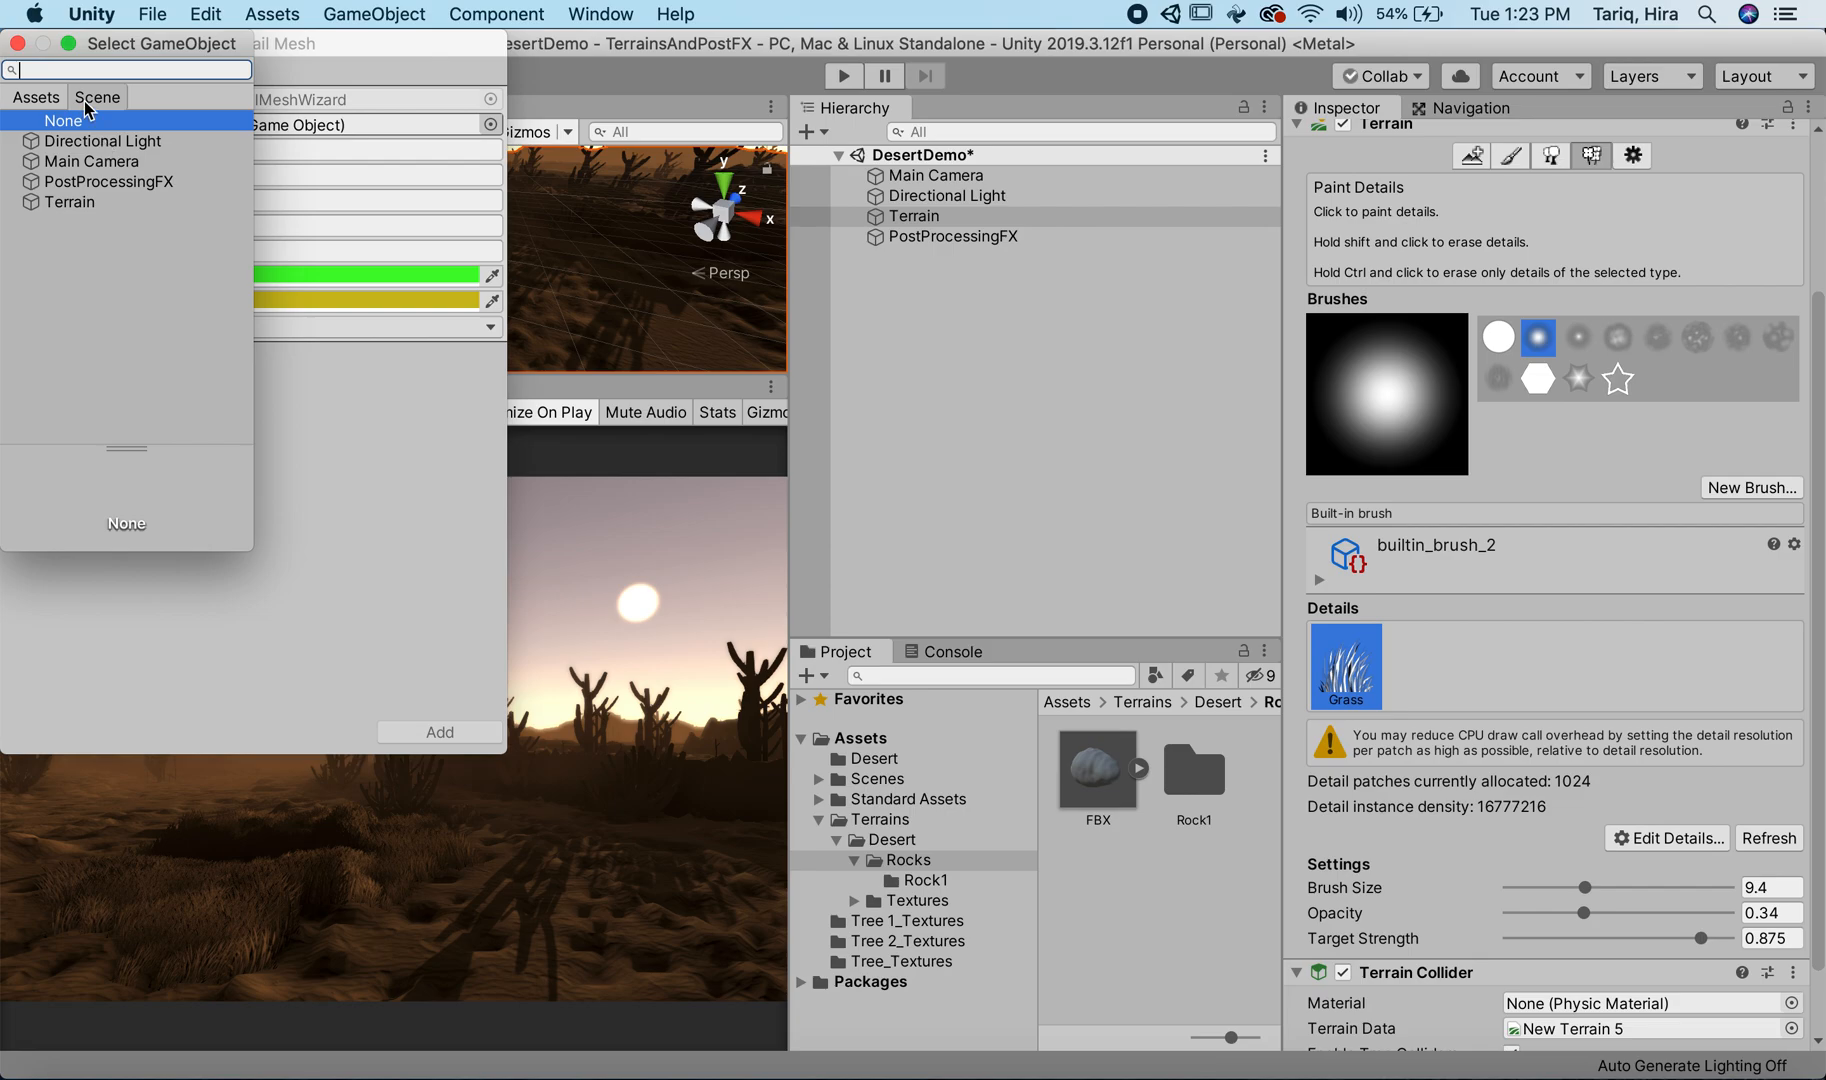
{"action": "left_click", "coordinate": [36, 100]}
{"action": "left_click", "coordinate": [71, 248]}
{"action": "left_click", "coordinate": [85, 366]}
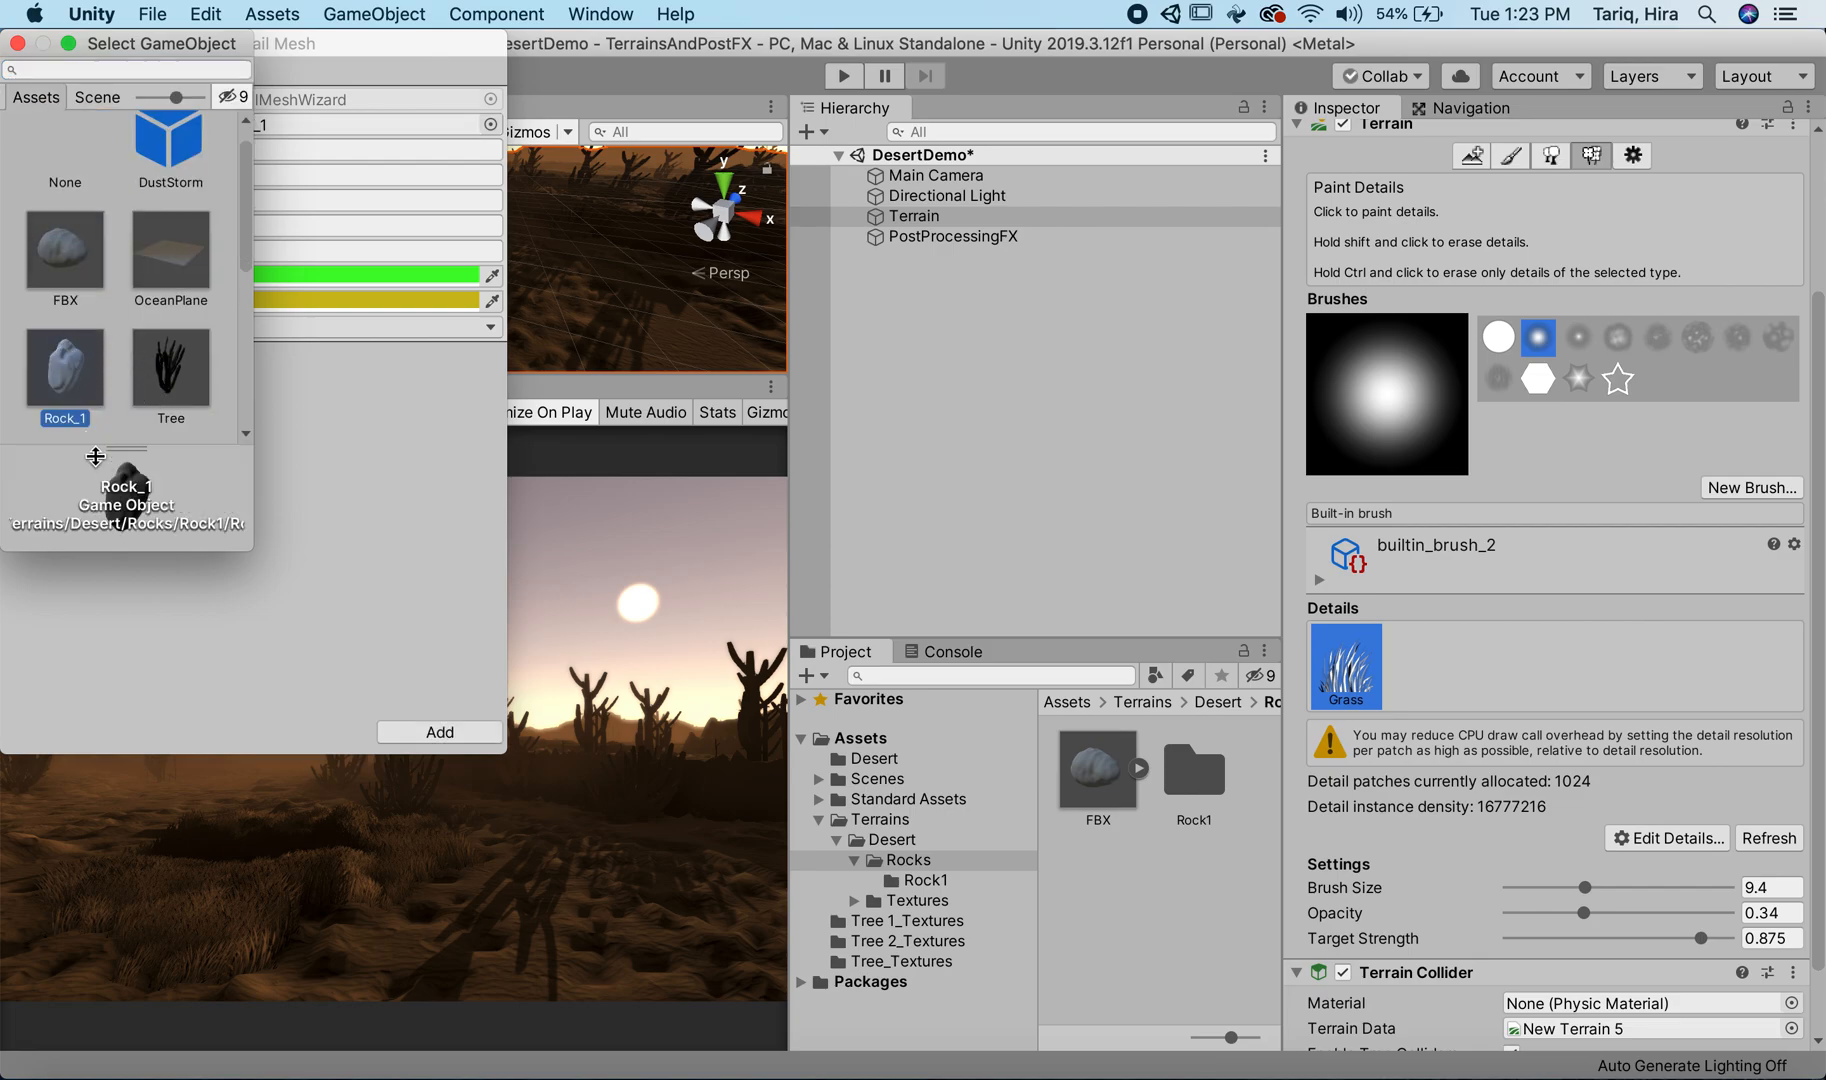
{"action": "double_click", "coordinate": [60, 364]}
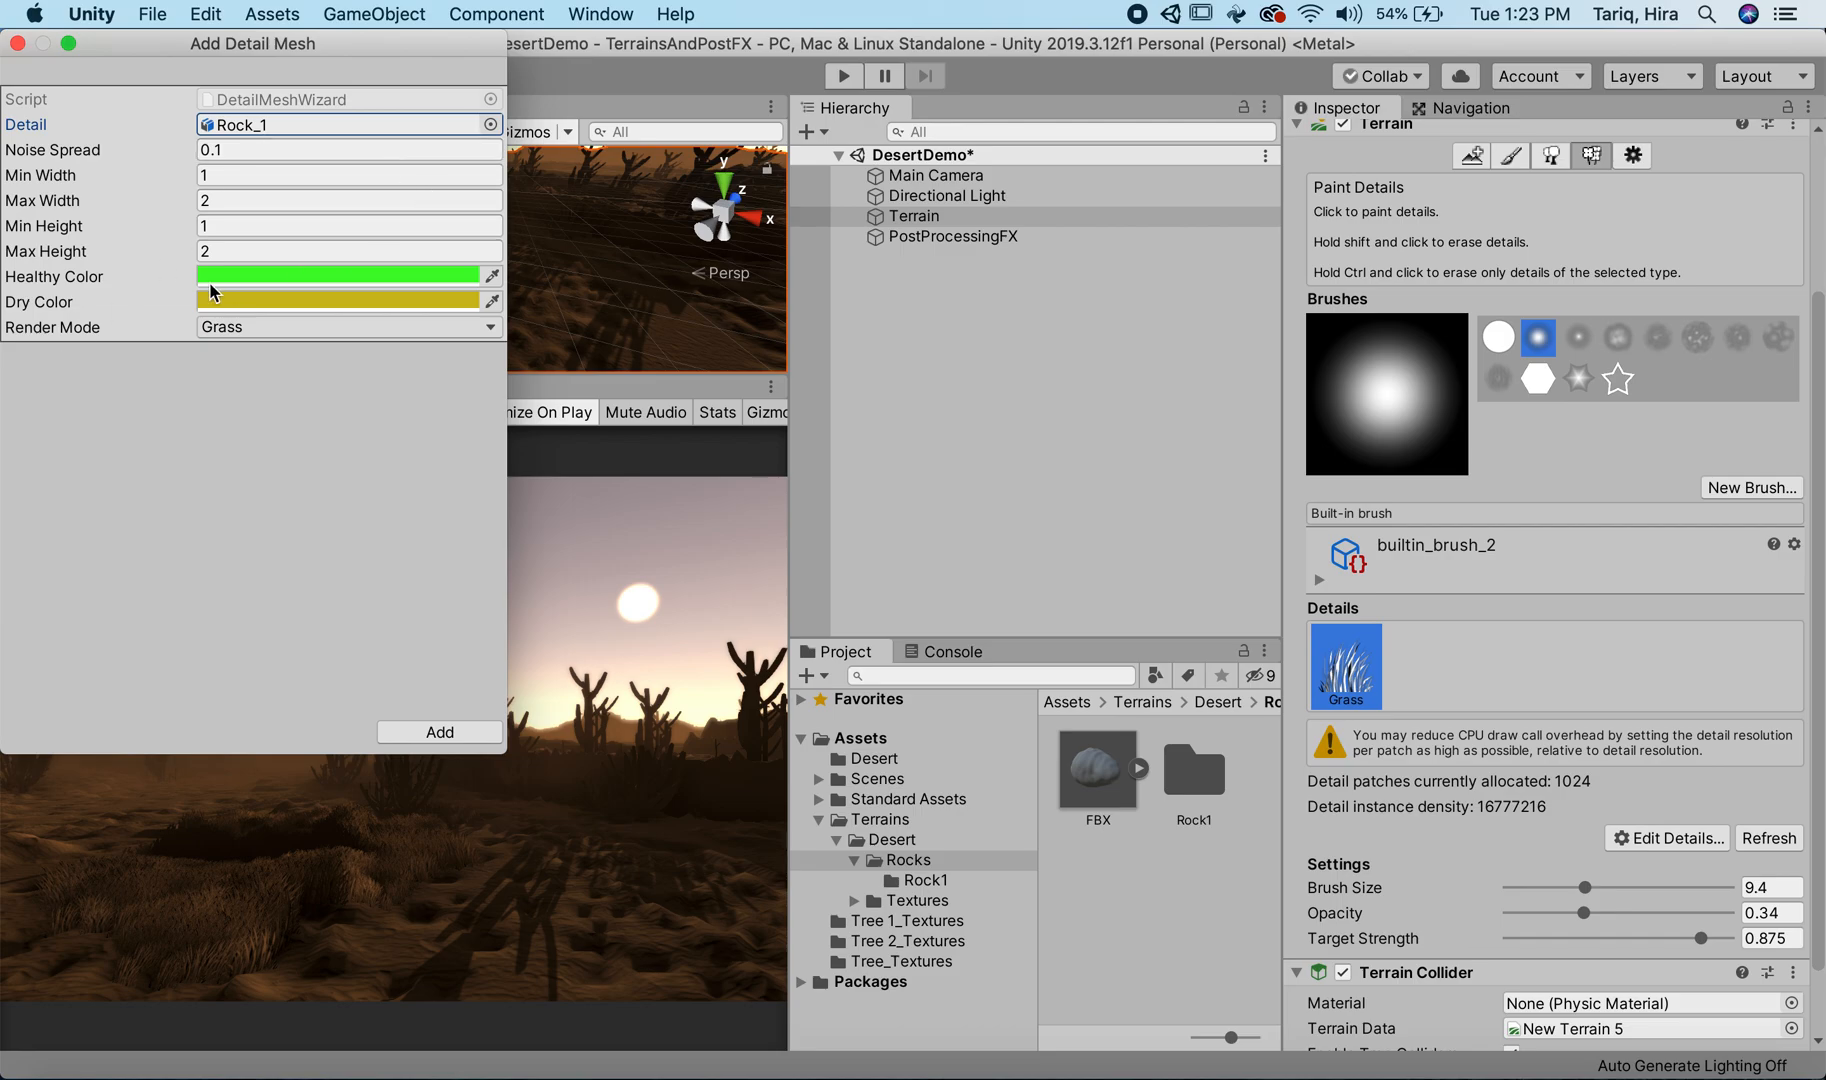
{"action": "left_click", "coordinate": [305, 323]}
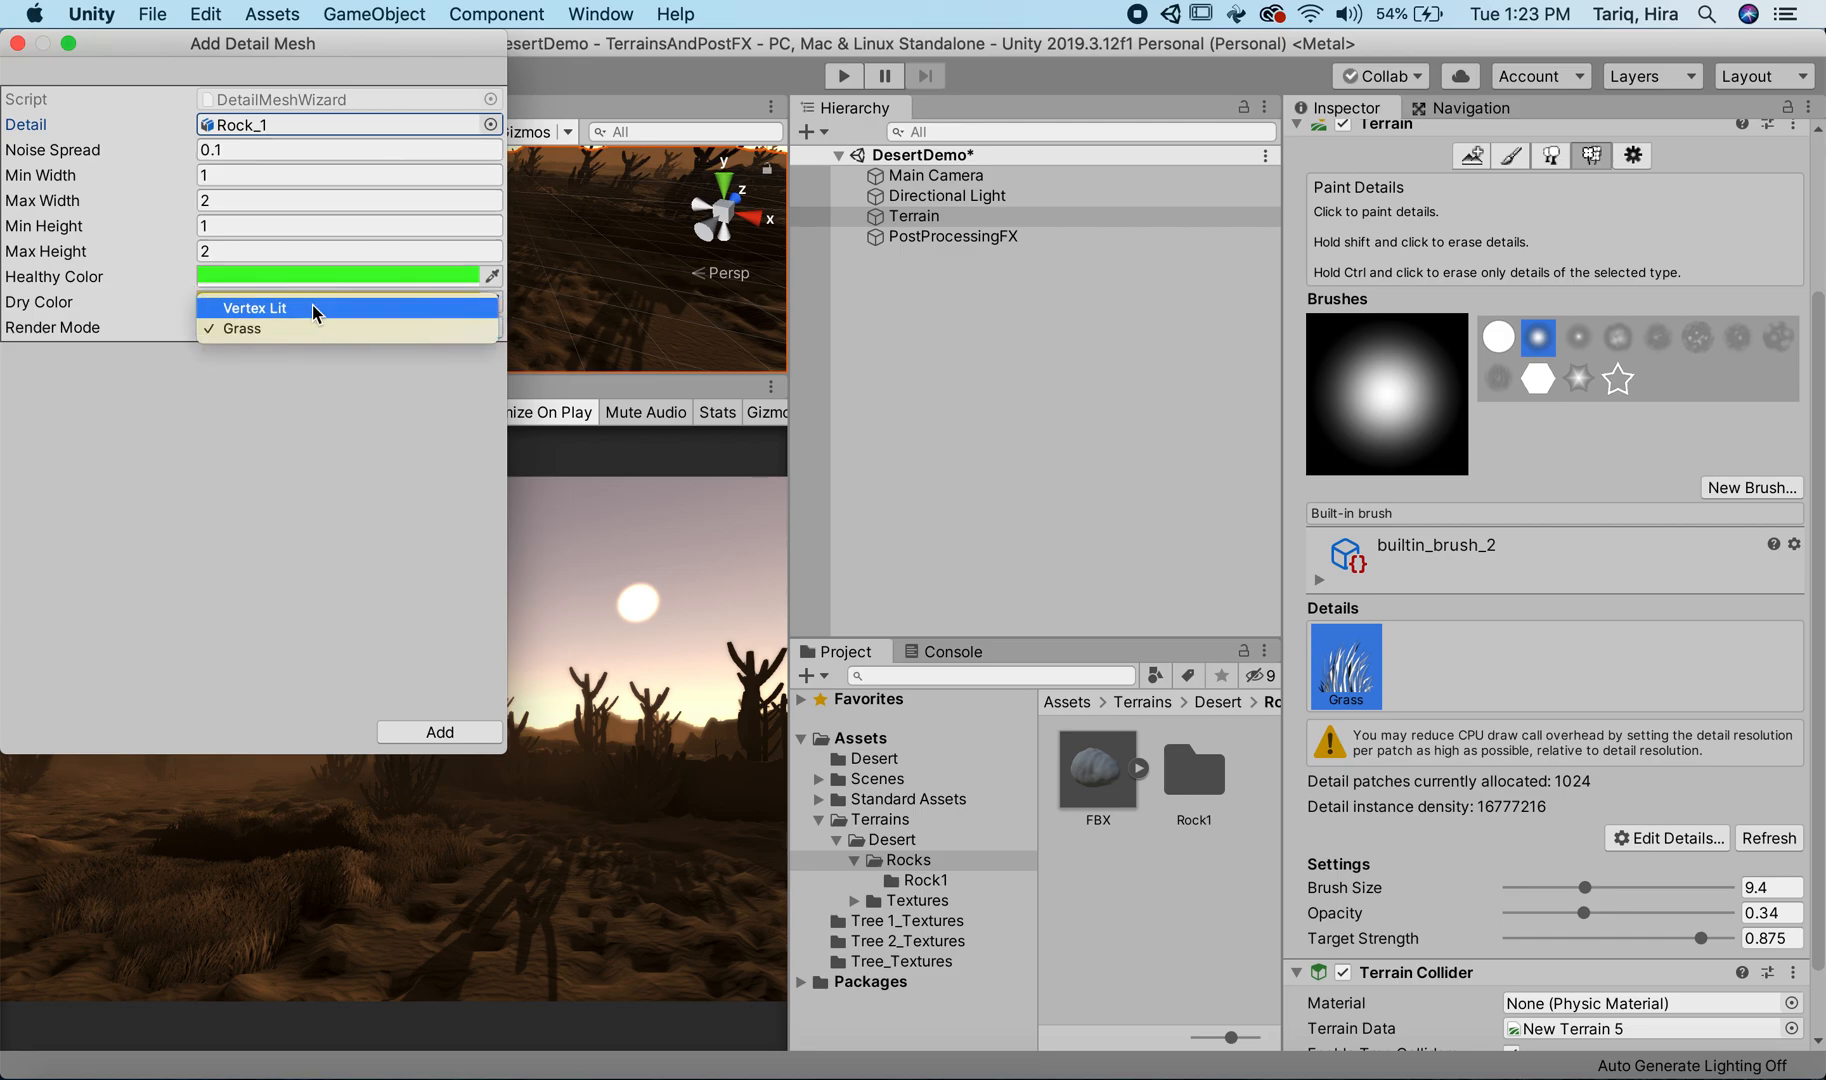
{"action": "left_click", "coordinate": [312, 307]}
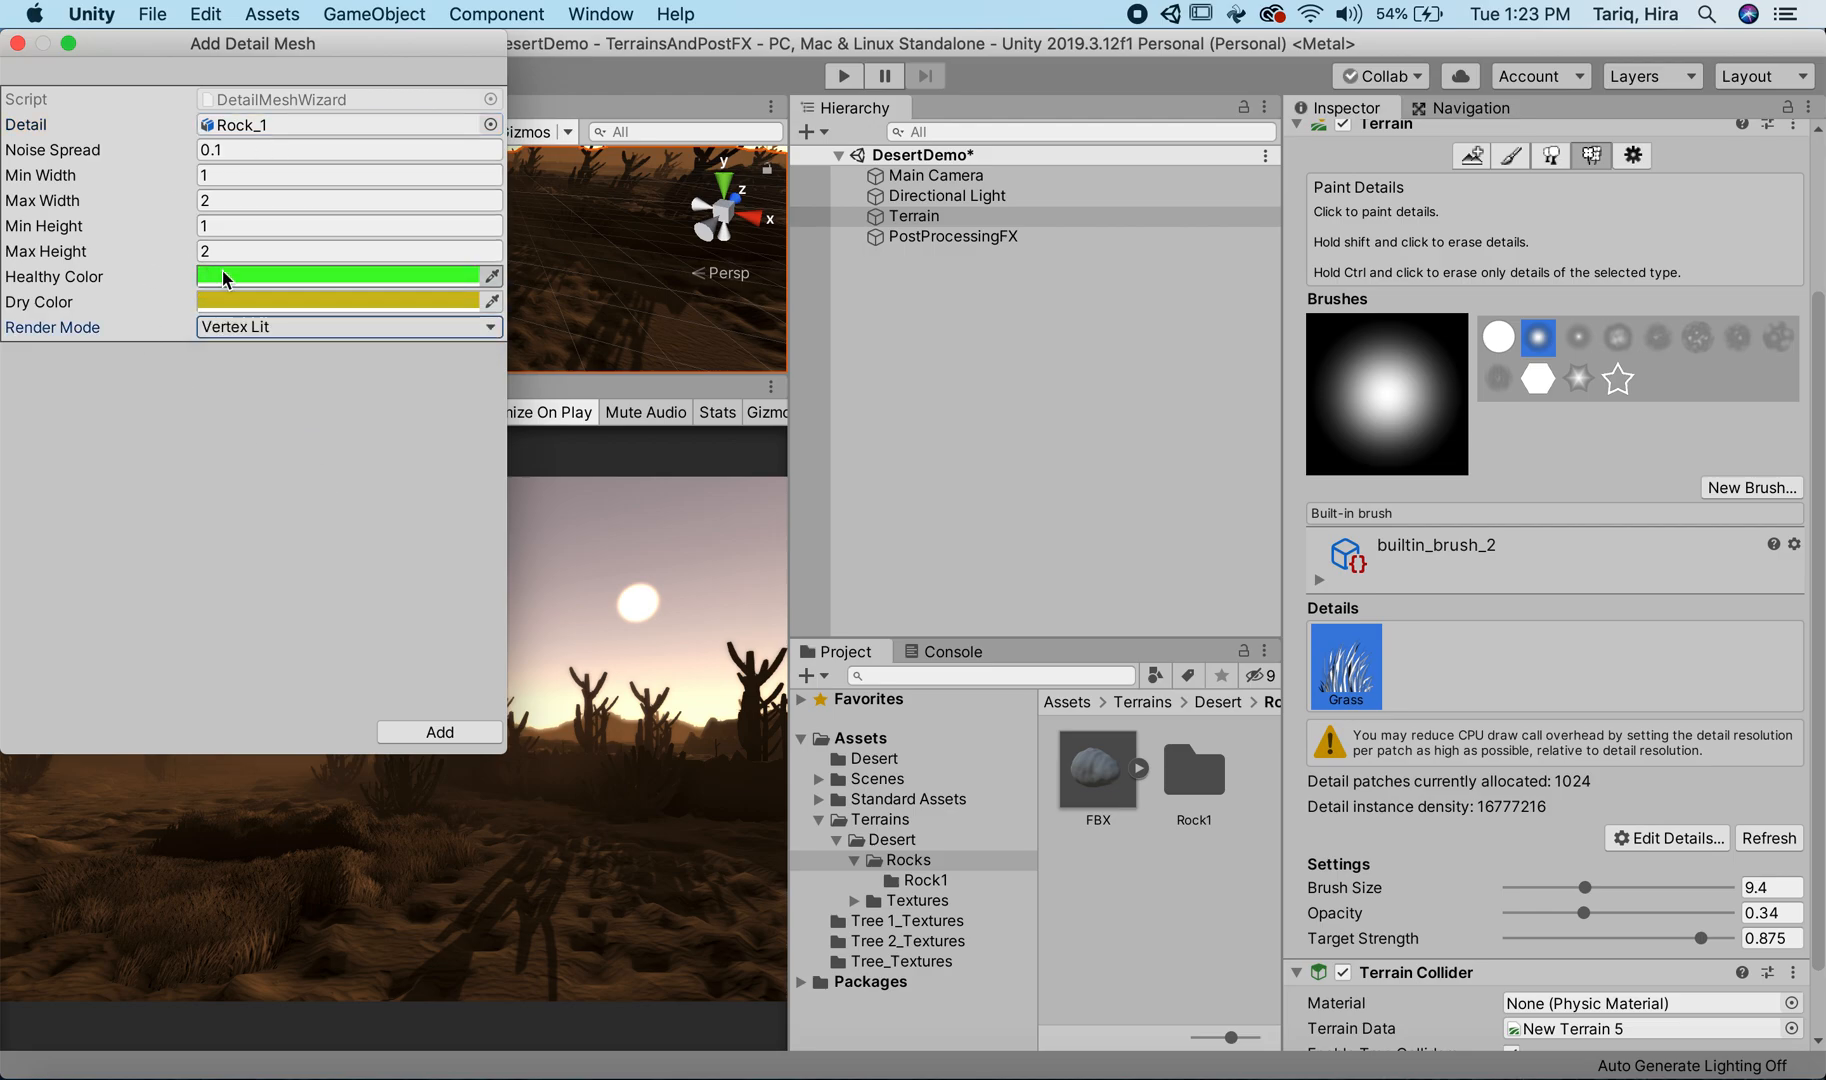
{"action": "left_click", "coordinate": [440, 276]}
{"action": "mouse_move", "coordinate": [1250, 295]}
{"action": "left_mouse_down"}
{"action": "mouse_move", "coordinate": [1137, 281]}
{"action": "mouse_move", "coordinate": [1177, 292]}
{"action": "left_mouse_up"}
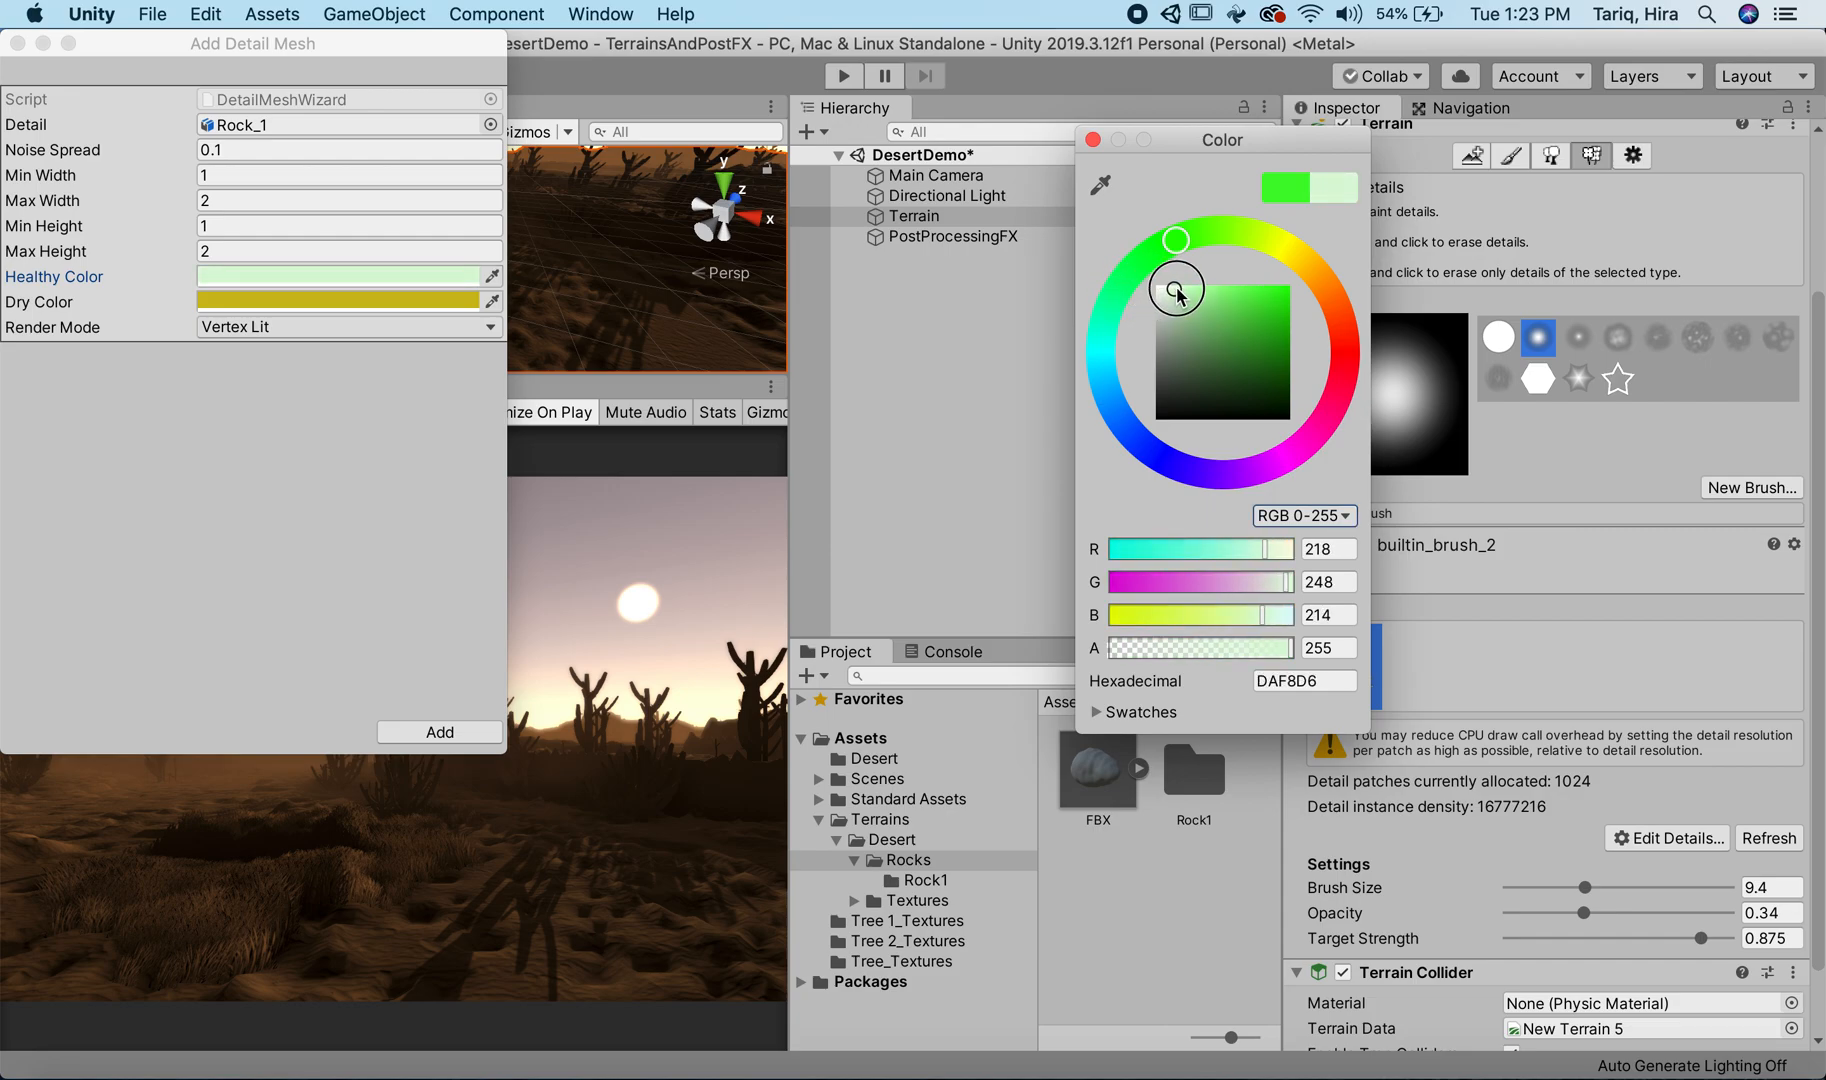
{"action": "left_click", "coordinate": [466, 301]}
{"action": "left_click_drag", "start_coordinate": [1210, 338], "coordinate": [1104, 338]}
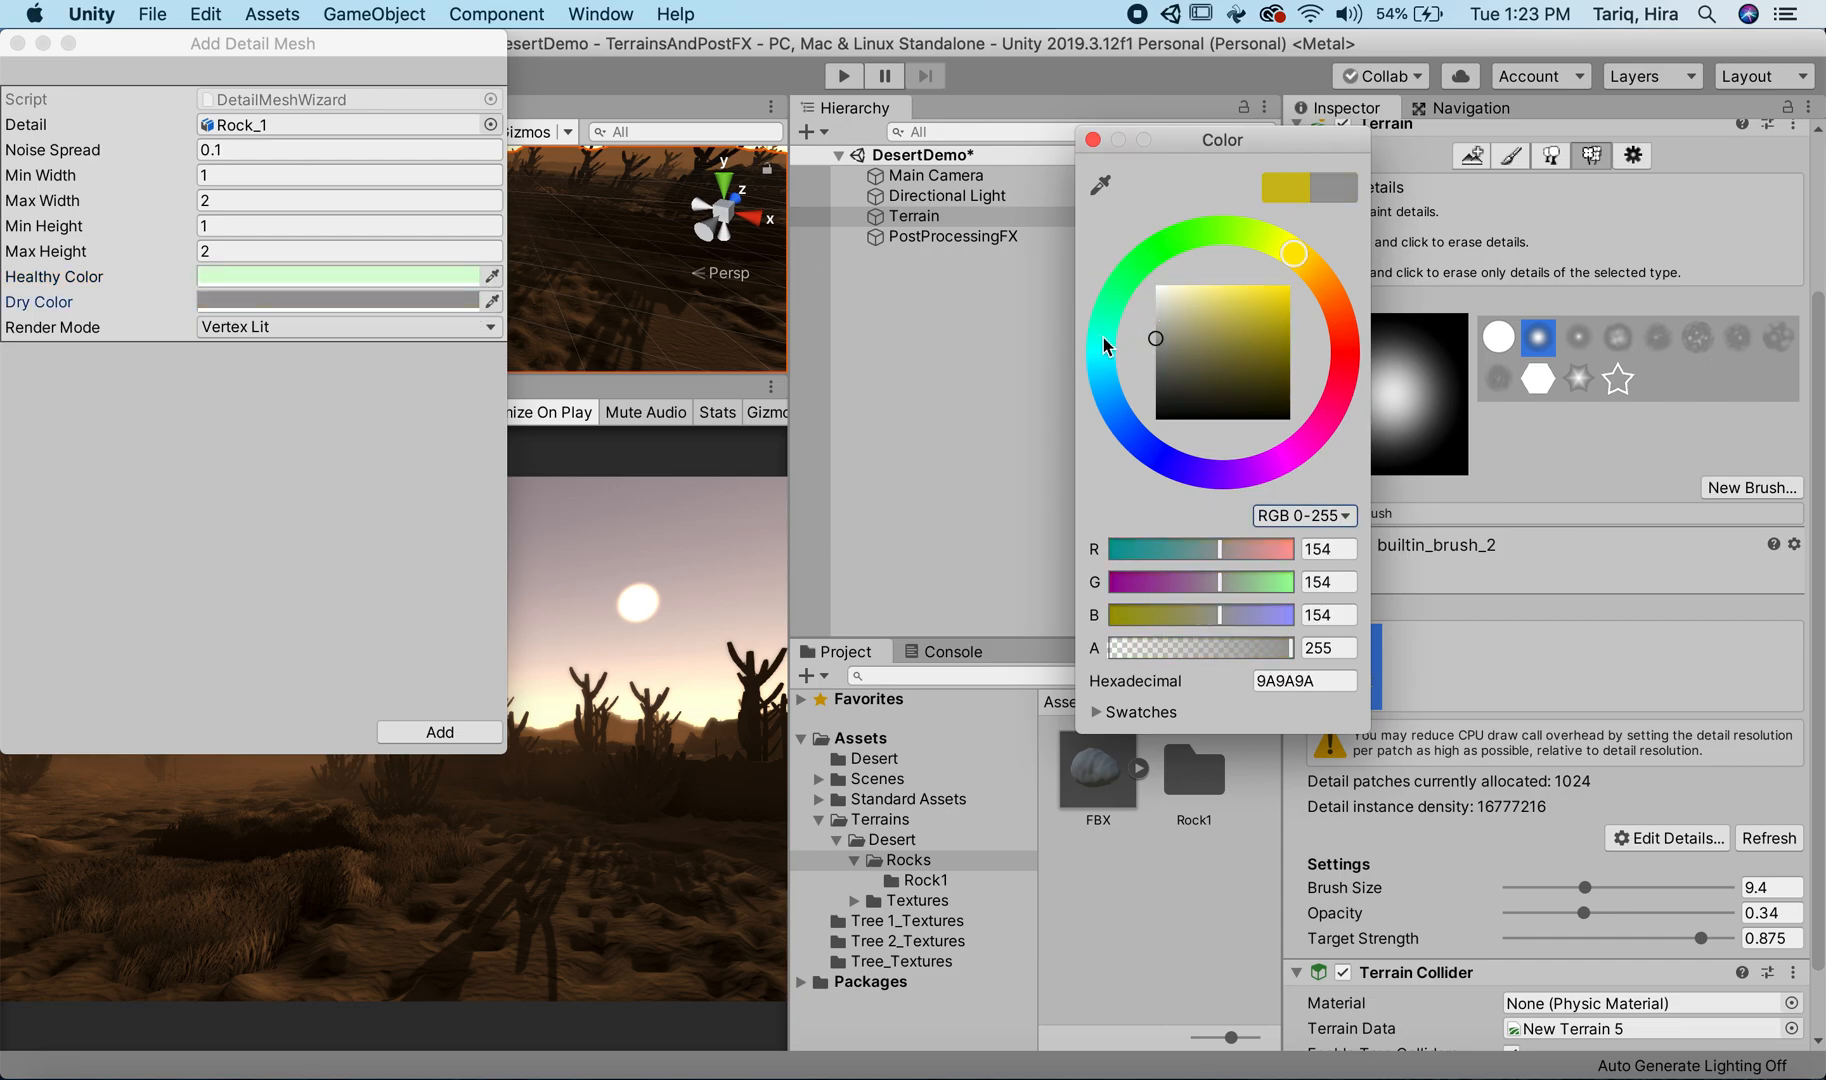
{"action": "left_click", "coordinate": [1093, 140]}
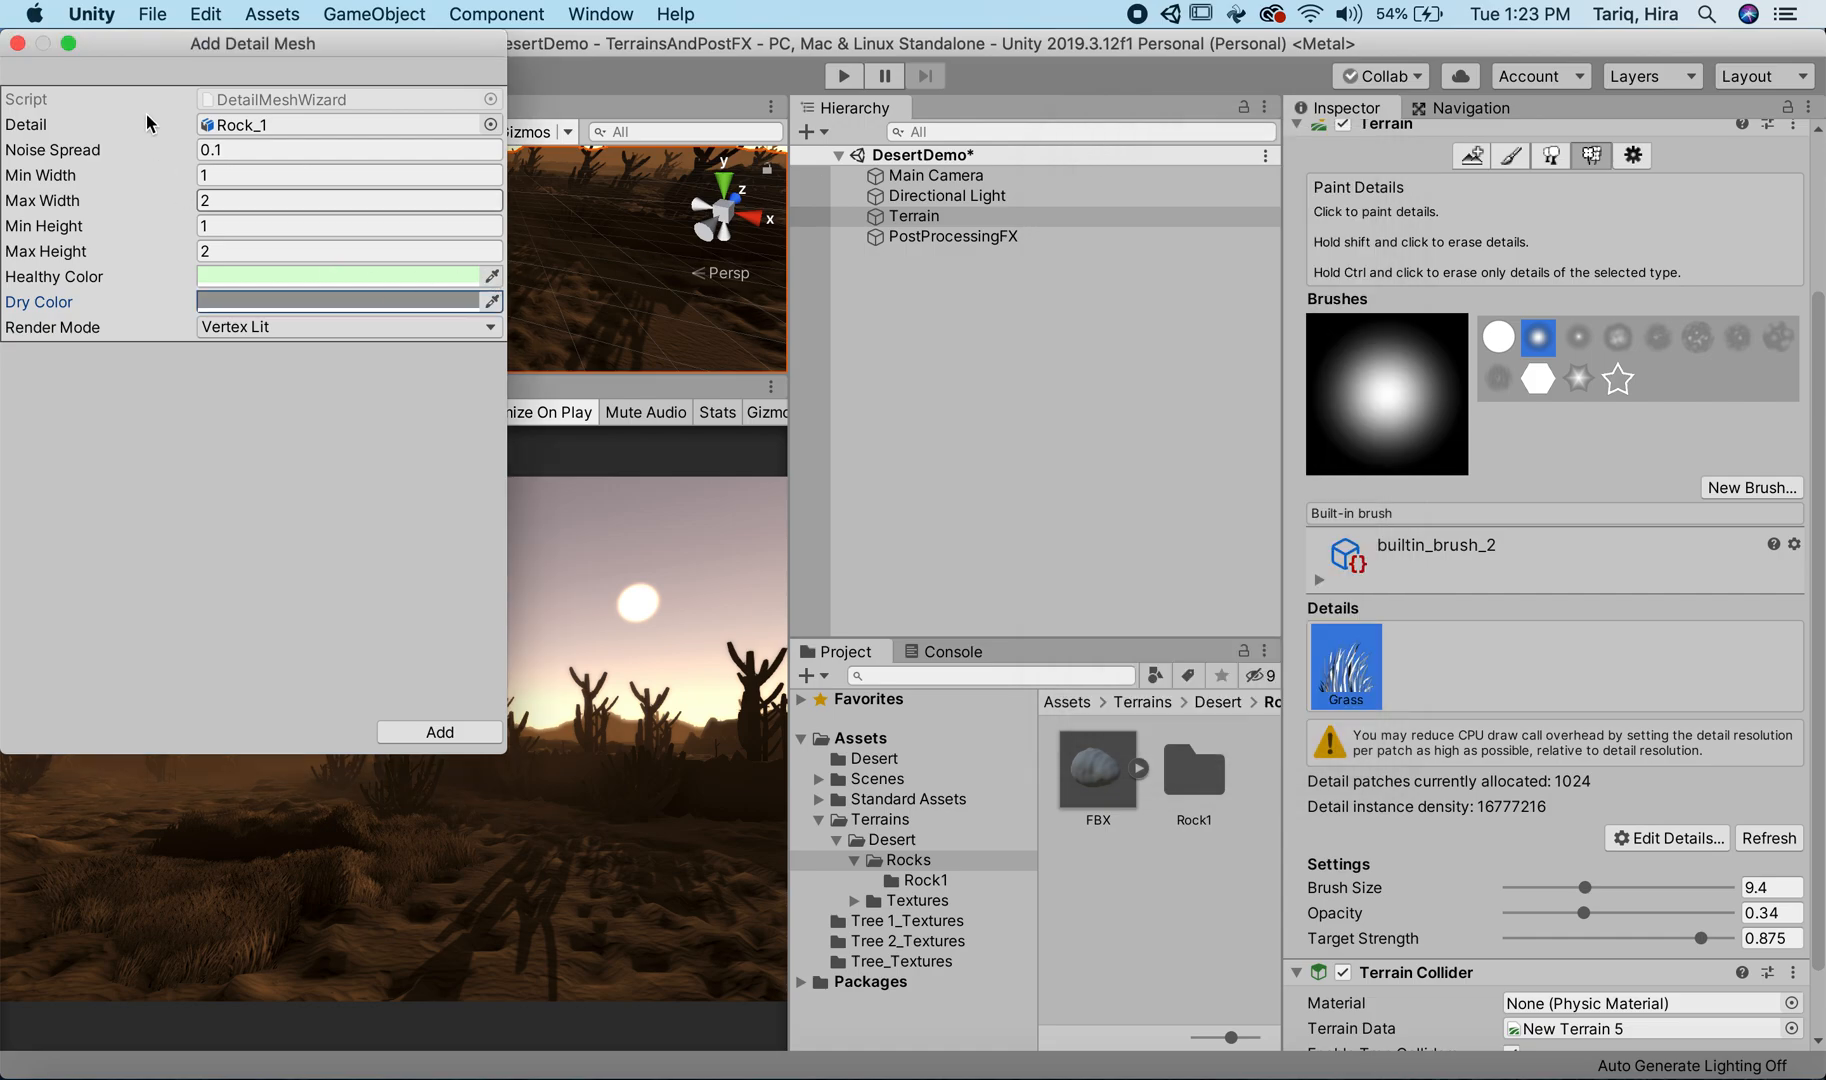
{"action": "left_click", "coordinate": [17, 43]}
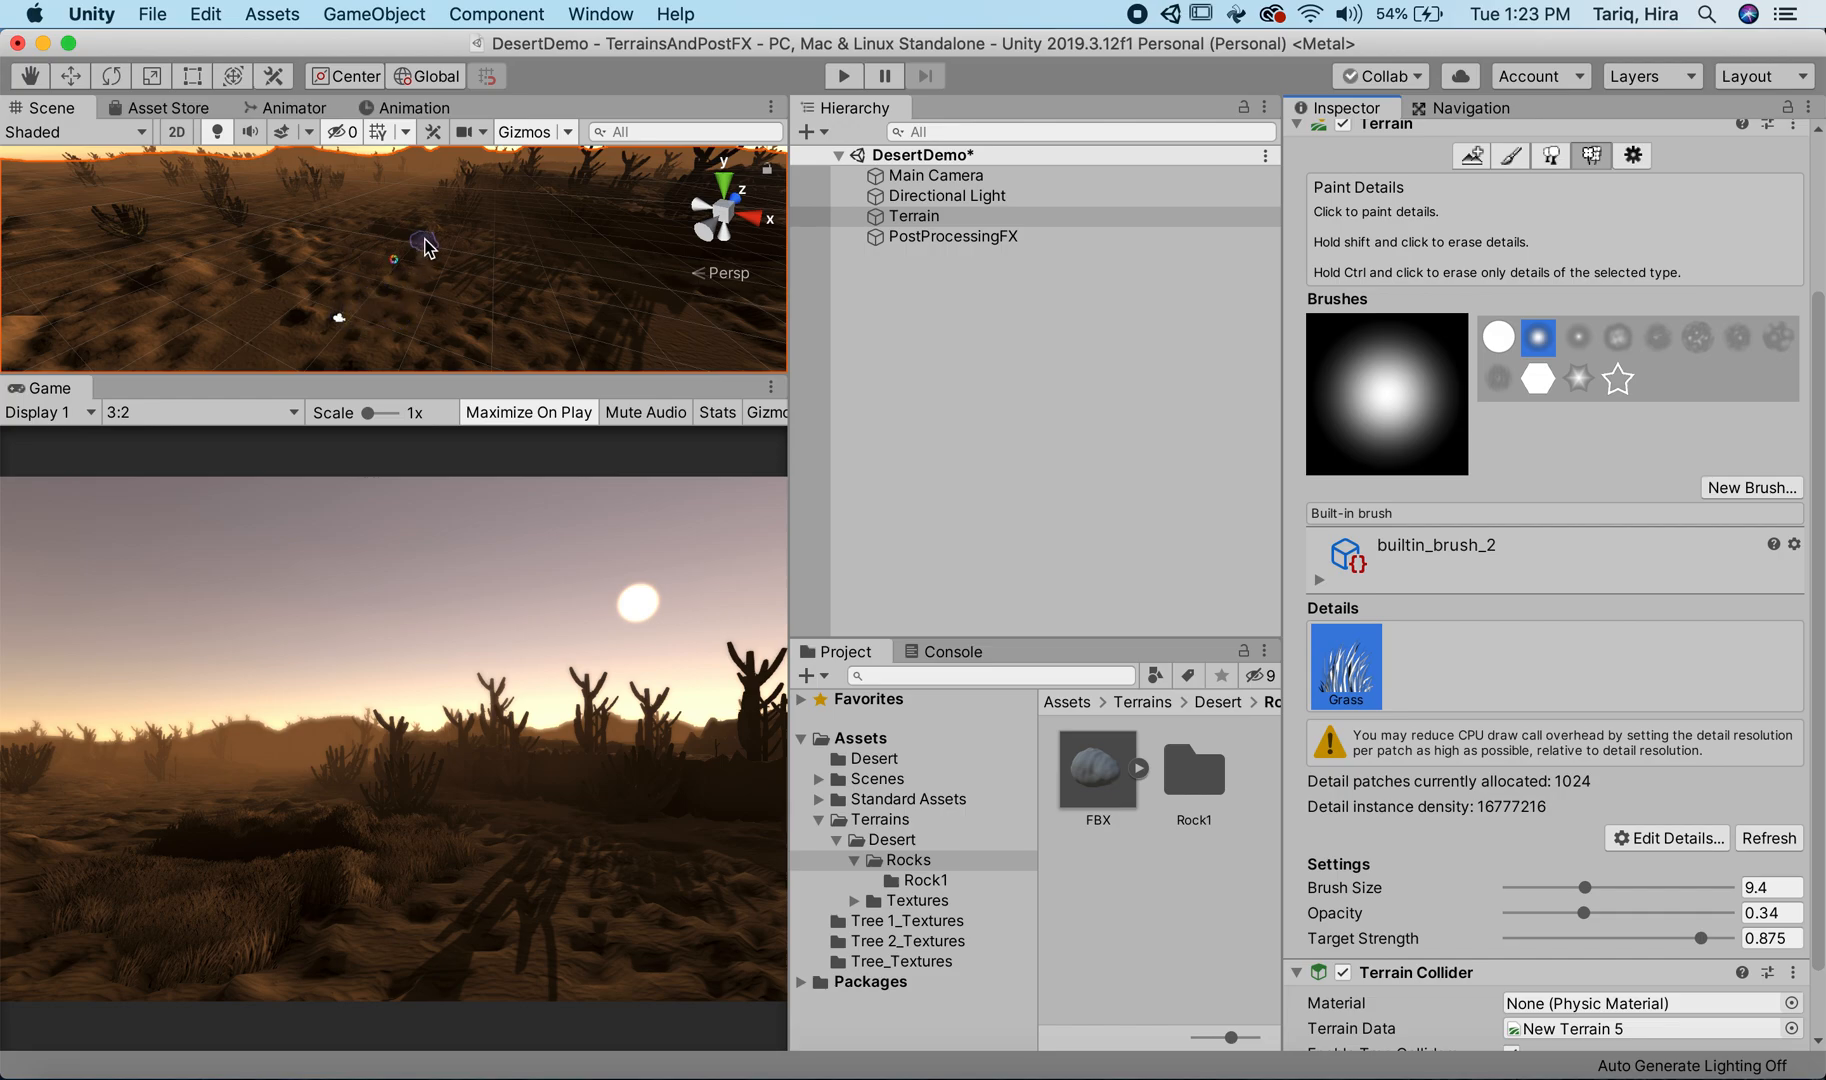
Step: Start a new detail mesh for the terrain and assign the Rock_1 asset as its Detail object
{"action": "scroll", "coordinate": [440, 262], "scroll_direction": "up", "scroll_amount": 3}
{"action": "scroll", "coordinate": [428, 277], "scroll_direction": "down", "scroll_amount": 3}
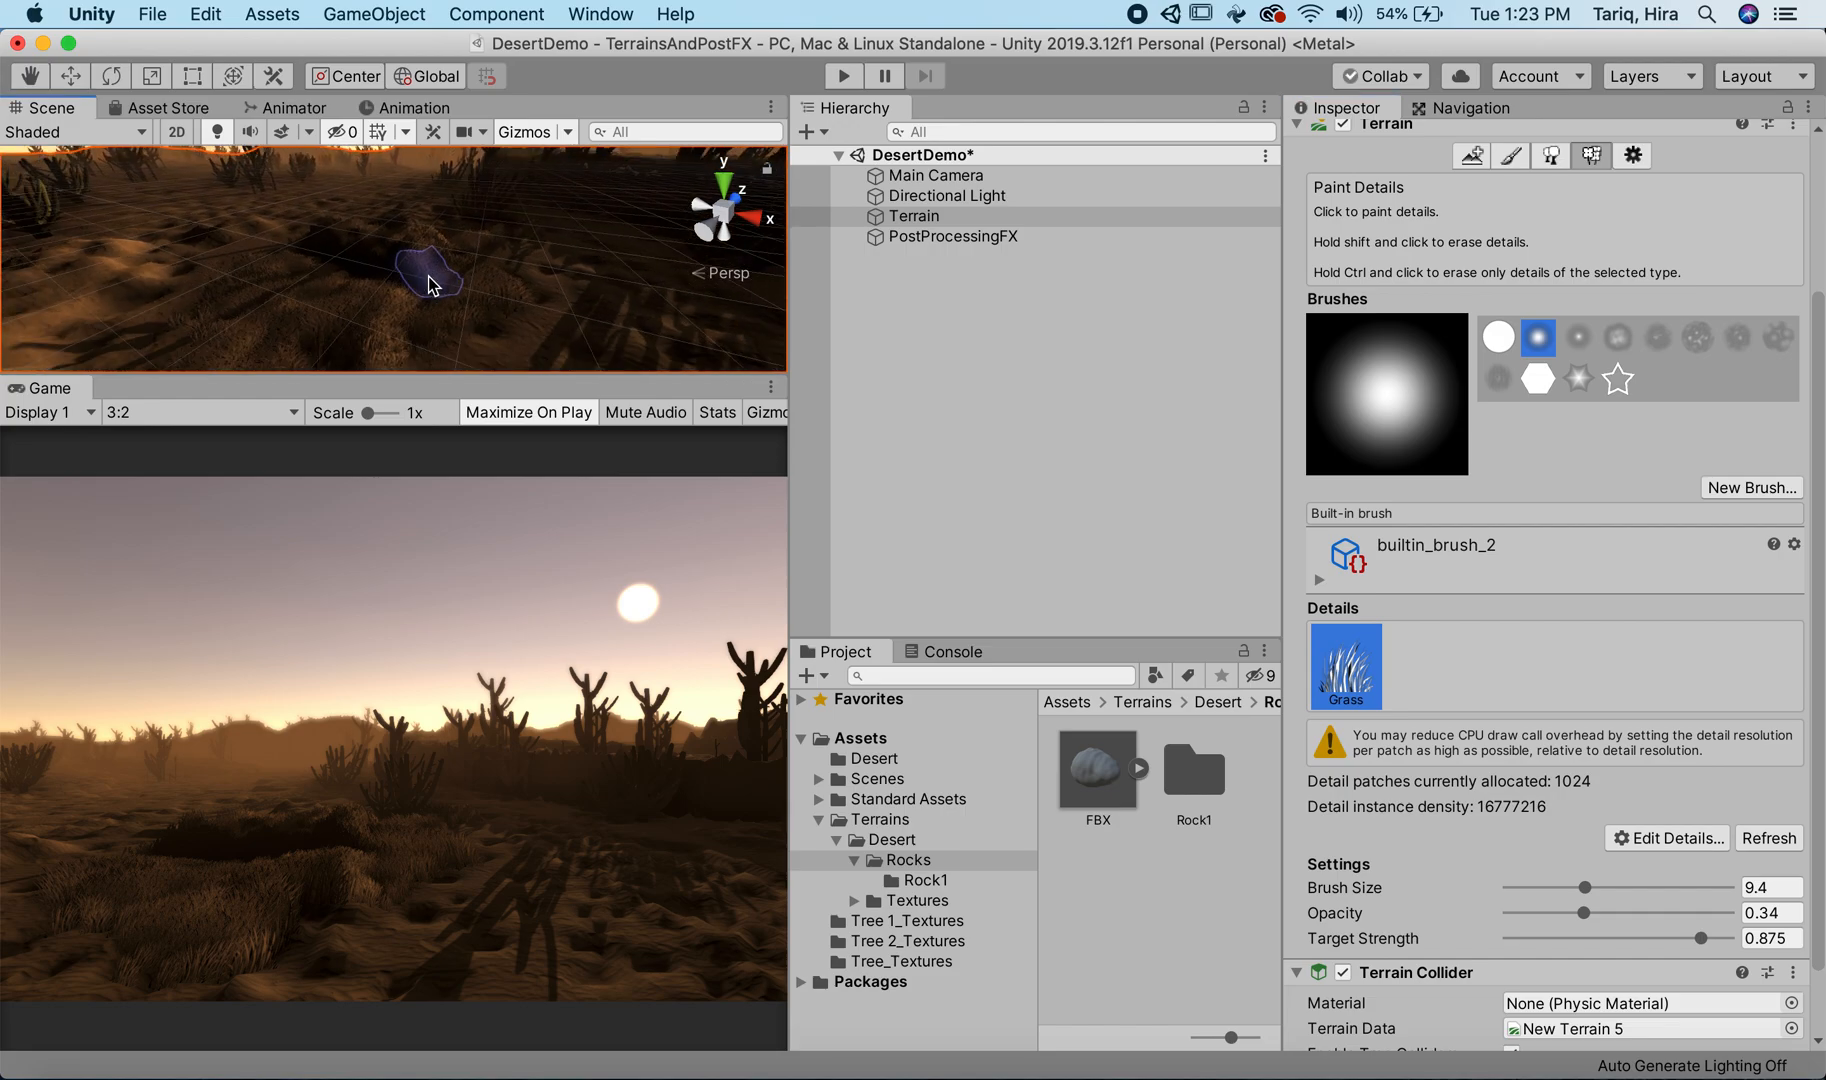
{"action": "mouse_move", "coordinate": [349, 368]}
{"action": "left_mouse_down", "text": "shift"}
{"action": "mouse_move", "coordinate": [354, 342]}
{"action": "mouse_move", "coordinate": [464, 282]}
{"action": "left_mouse_up", "text": "shift"}
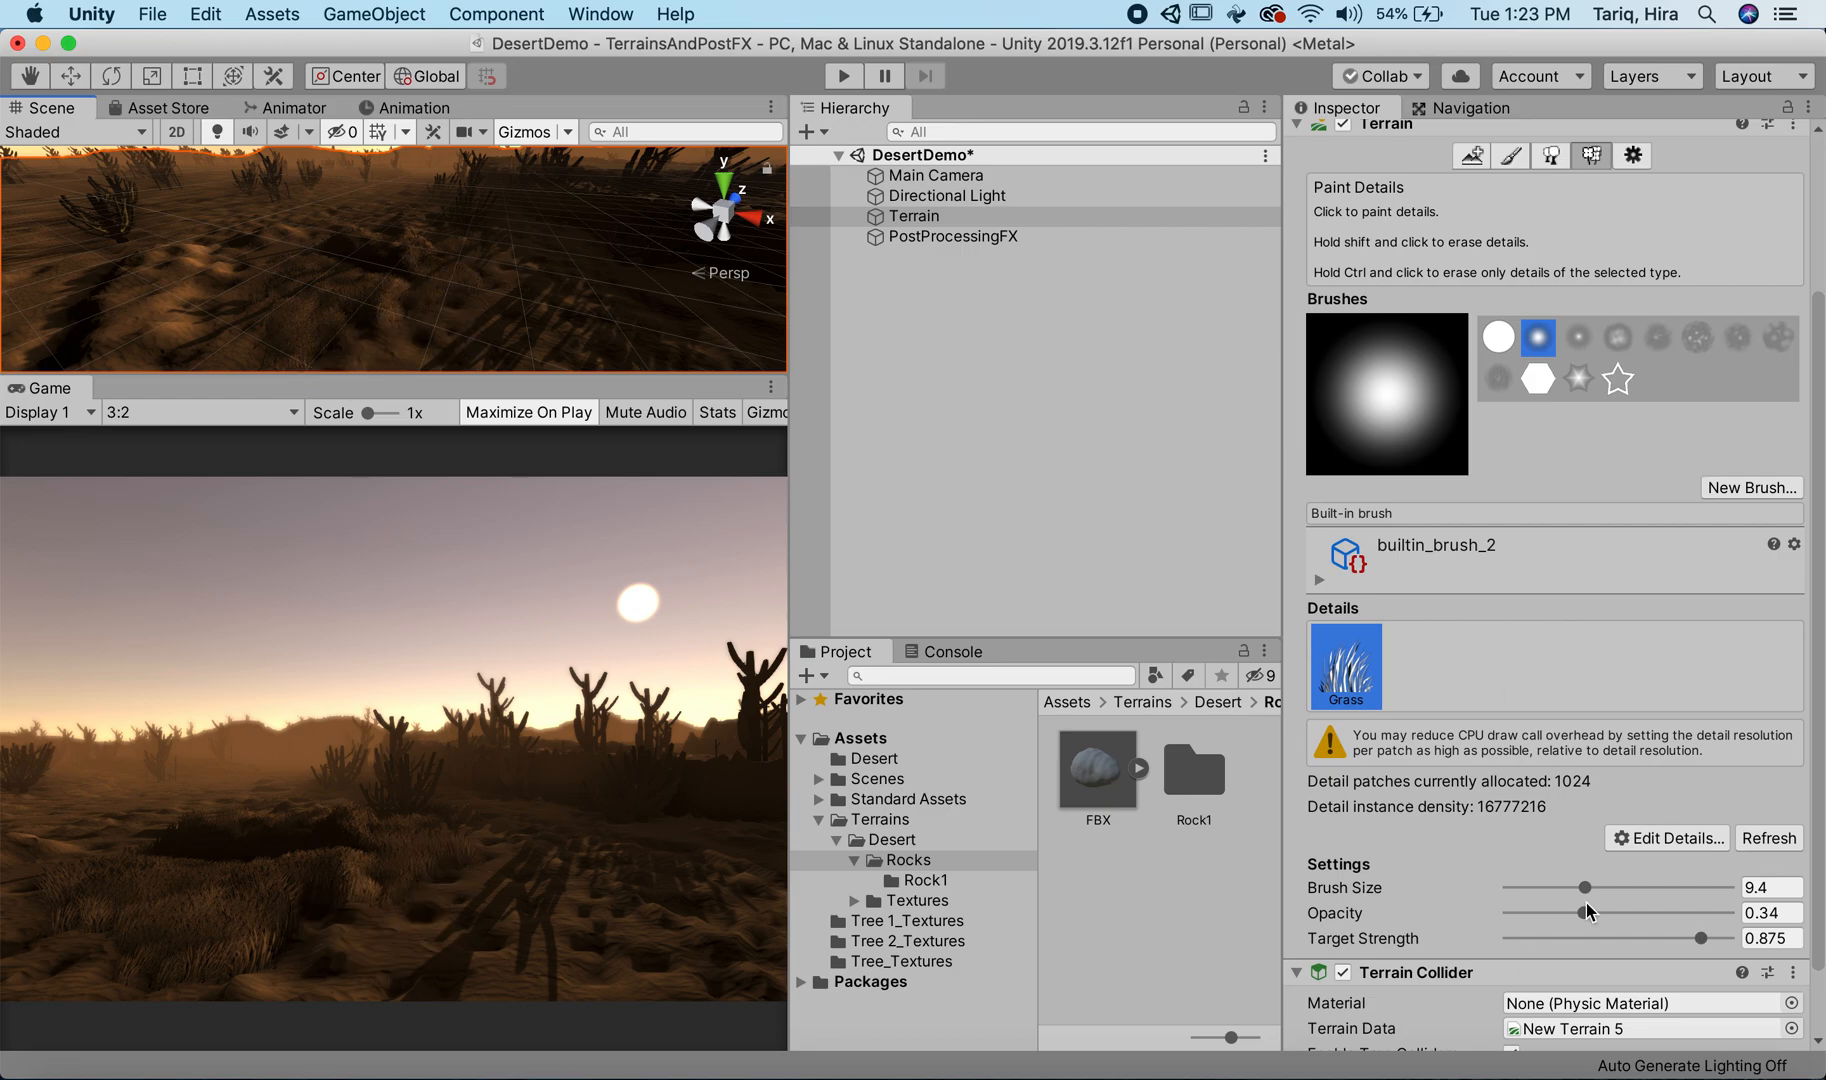
{"action": "left_click", "coordinate": [1665, 838]}
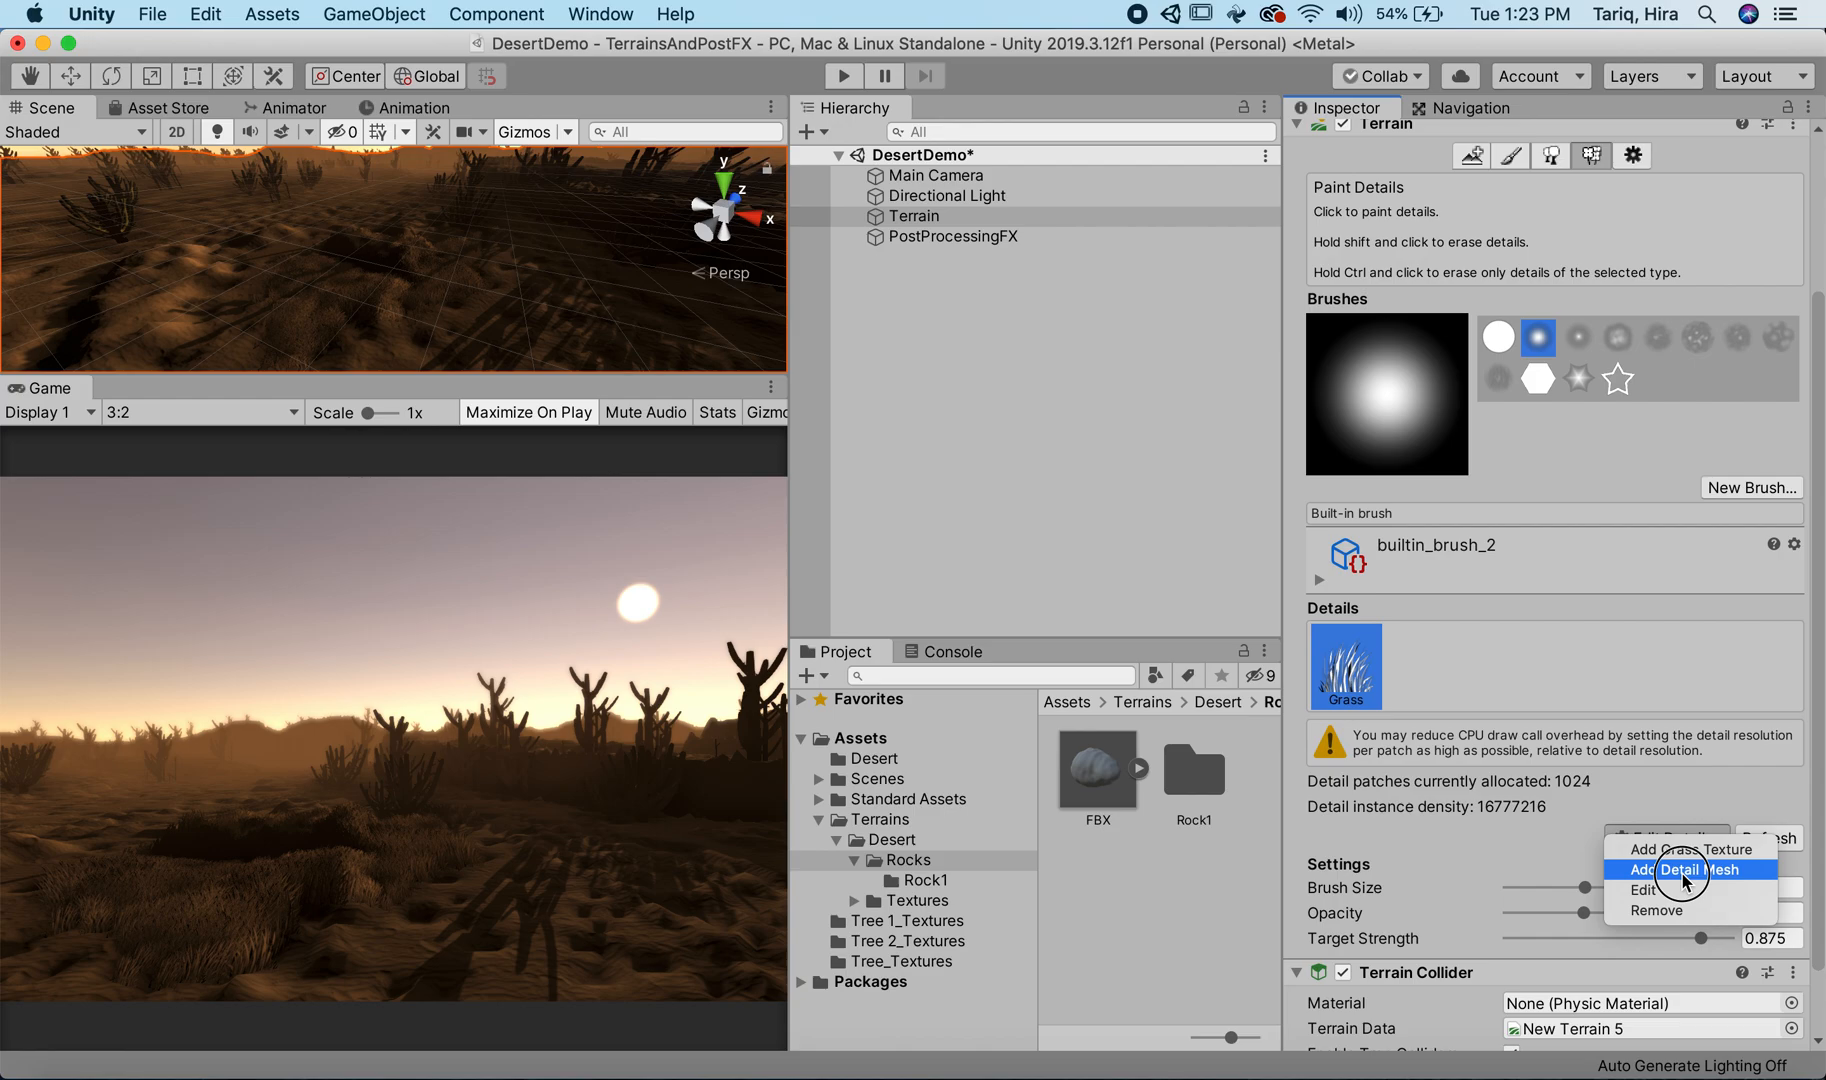
{"action": "left_click", "coordinate": [1682, 871]}
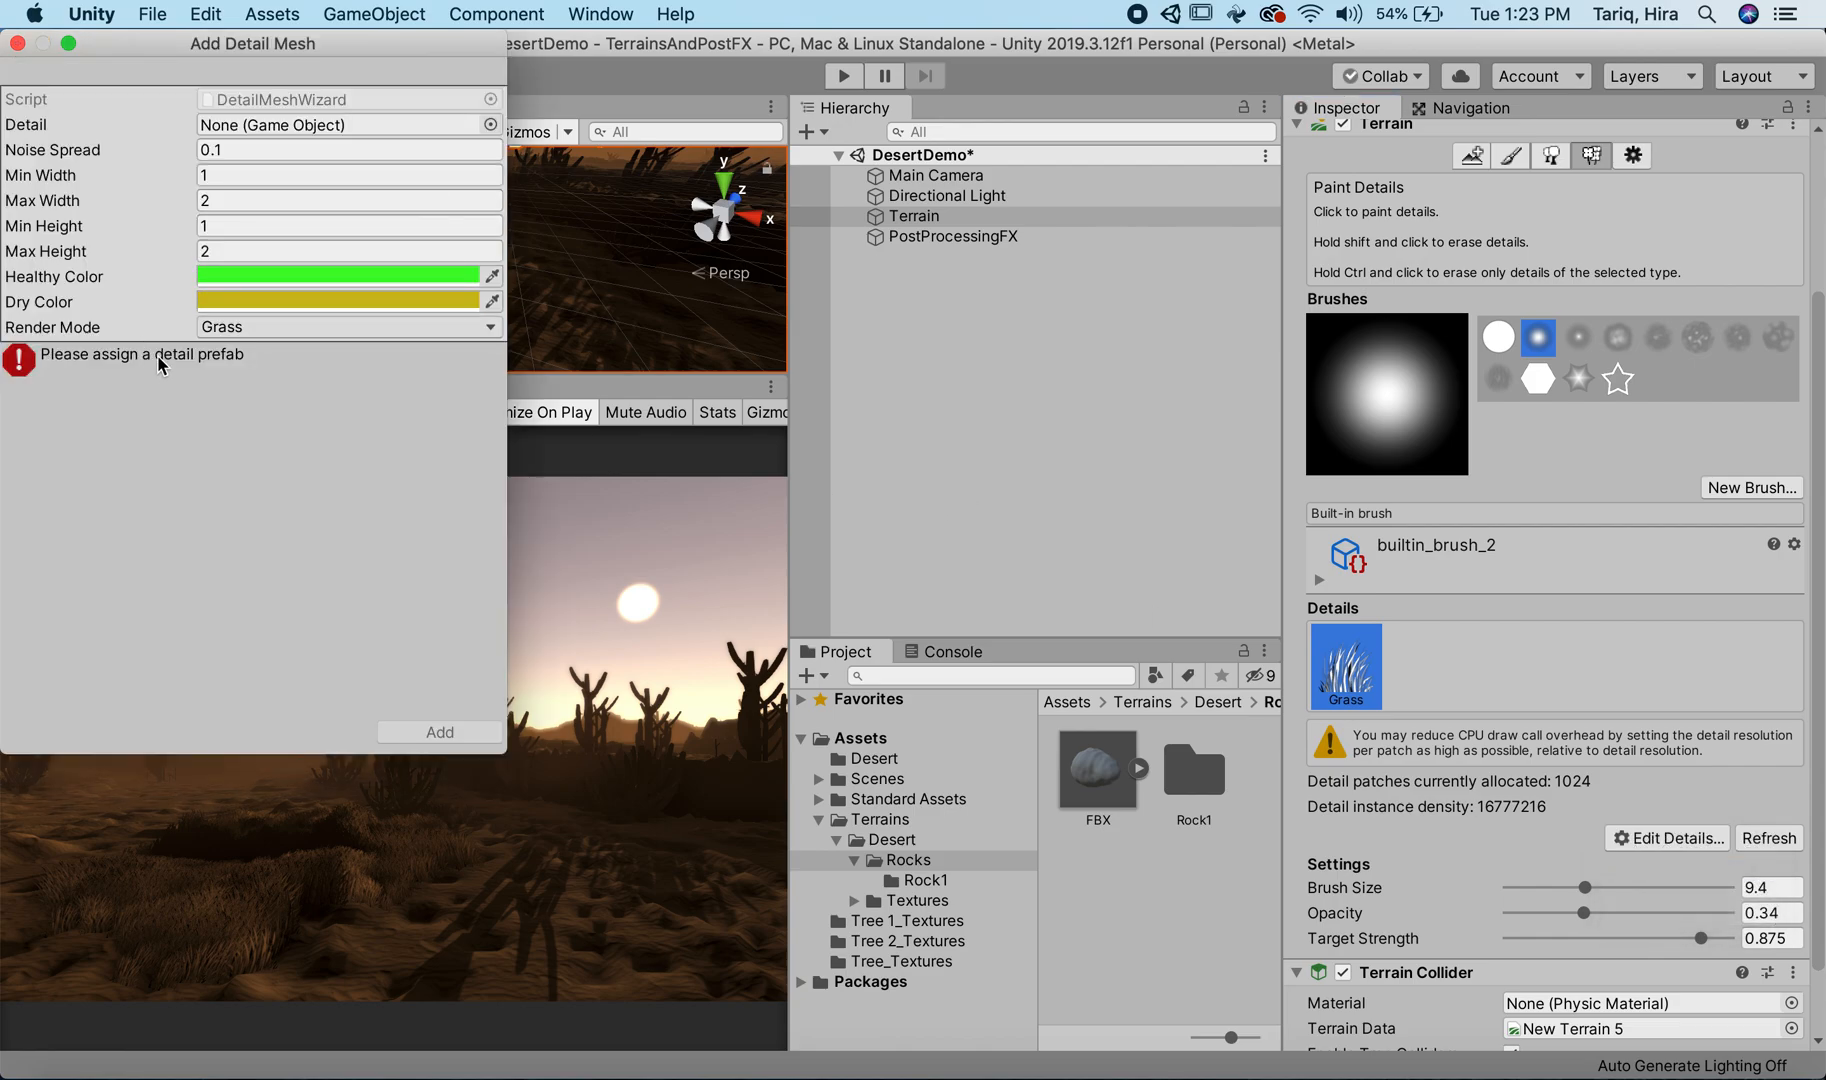
{"action": "left_click", "coordinate": [490, 125]}
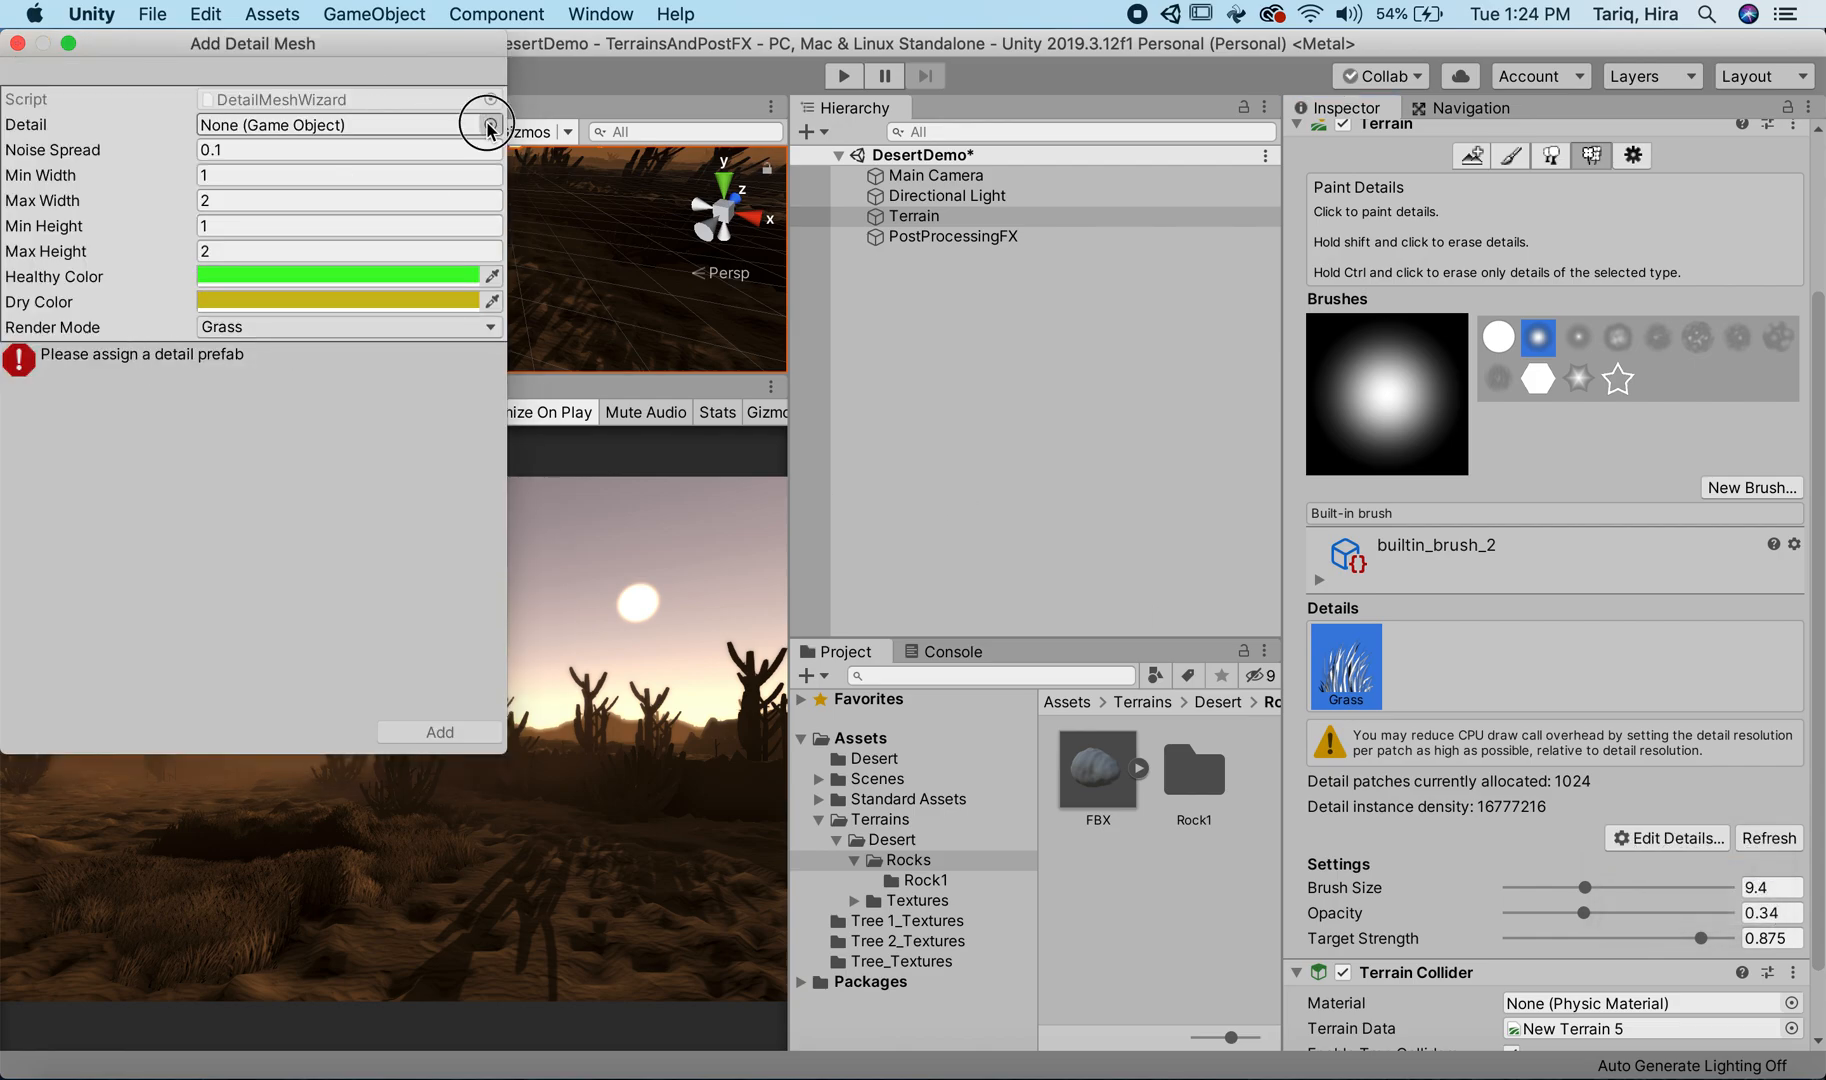
{"action": "left_click", "coordinate": [490, 125]}
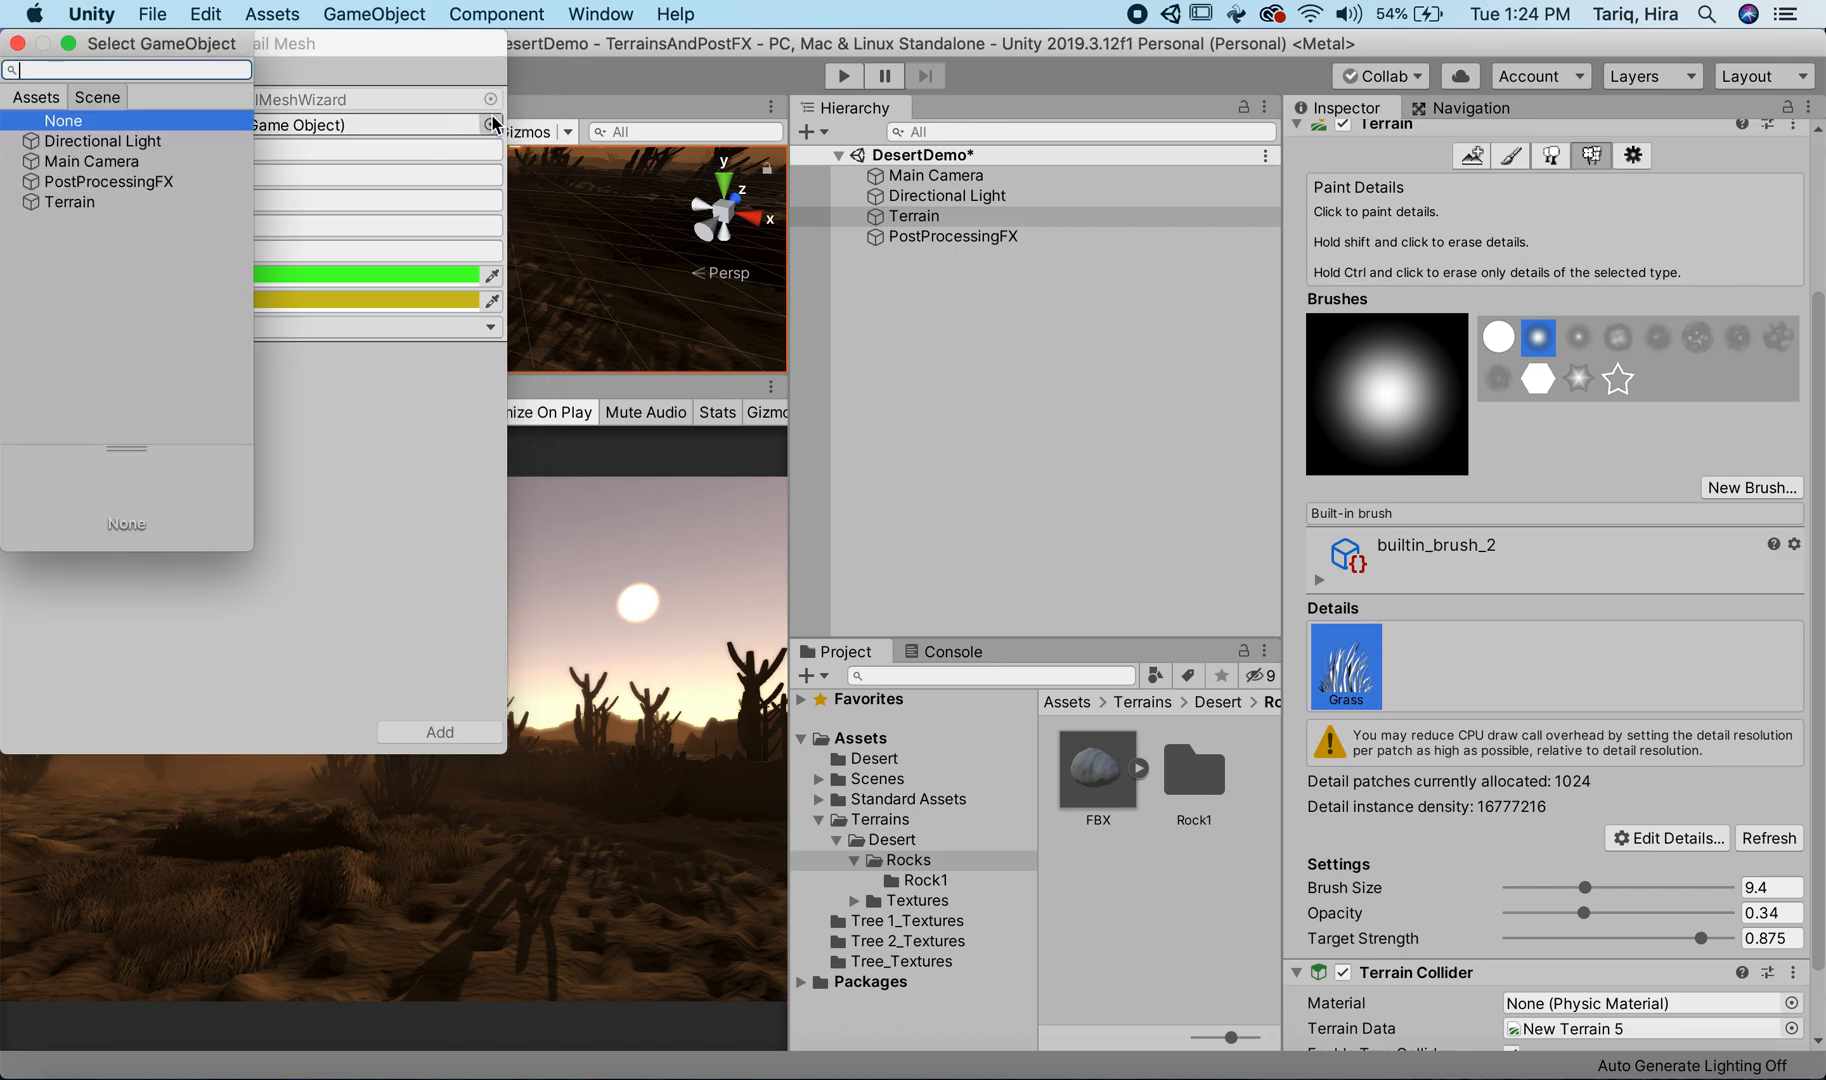
{"action": "left_click", "coordinate": [45, 96]}
{"action": "left_click", "coordinate": [76, 370]}
{"action": "double_click", "coordinate": [70, 362]}
Step: Set the Rock_1 detail mesh's Render Mode to Vertex Lit and add it to the terrain's details
{"action": "left_click", "coordinate": [367, 335]}
{"action": "left_click", "coordinate": [285, 306]}
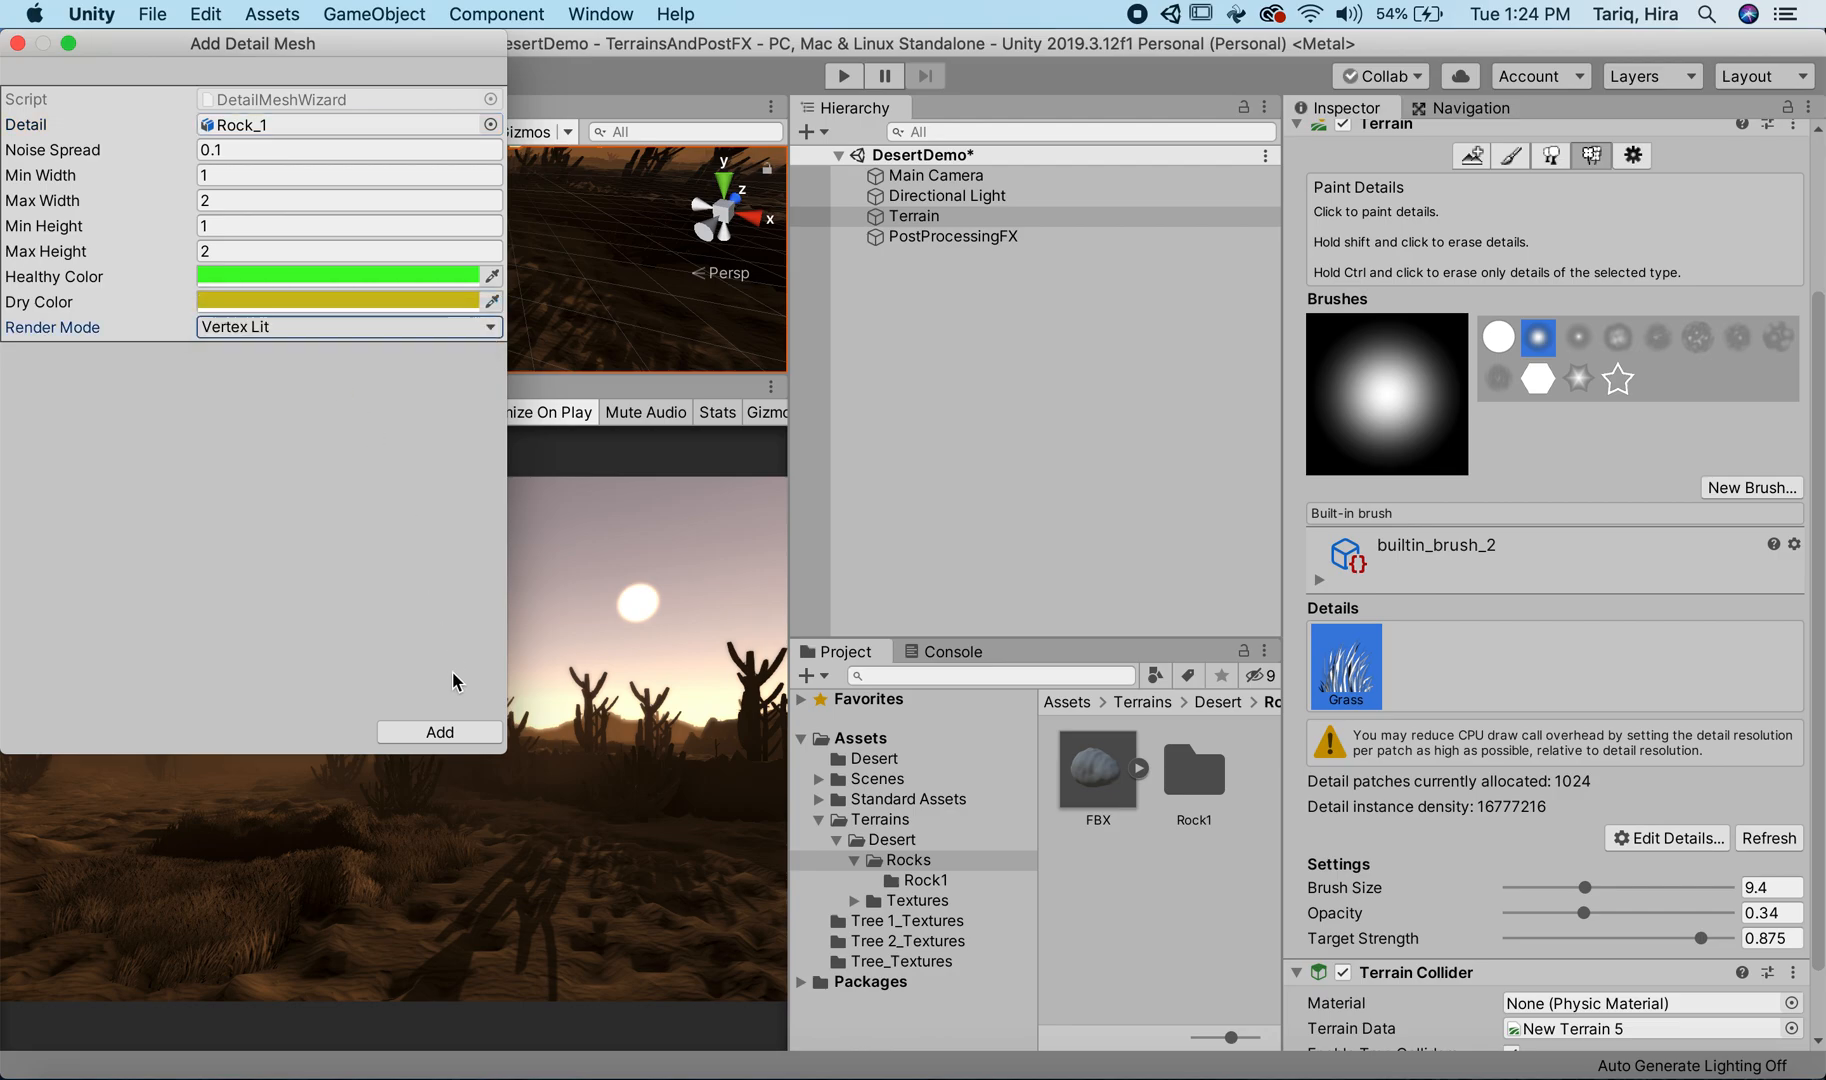
{"action": "left_click", "coordinate": [439, 731]}
Step: Try painting Rock_1 details on the foreground terrain in front of the camera and remove the painted rocks
{"action": "left_click", "coordinate": [1439, 672]}
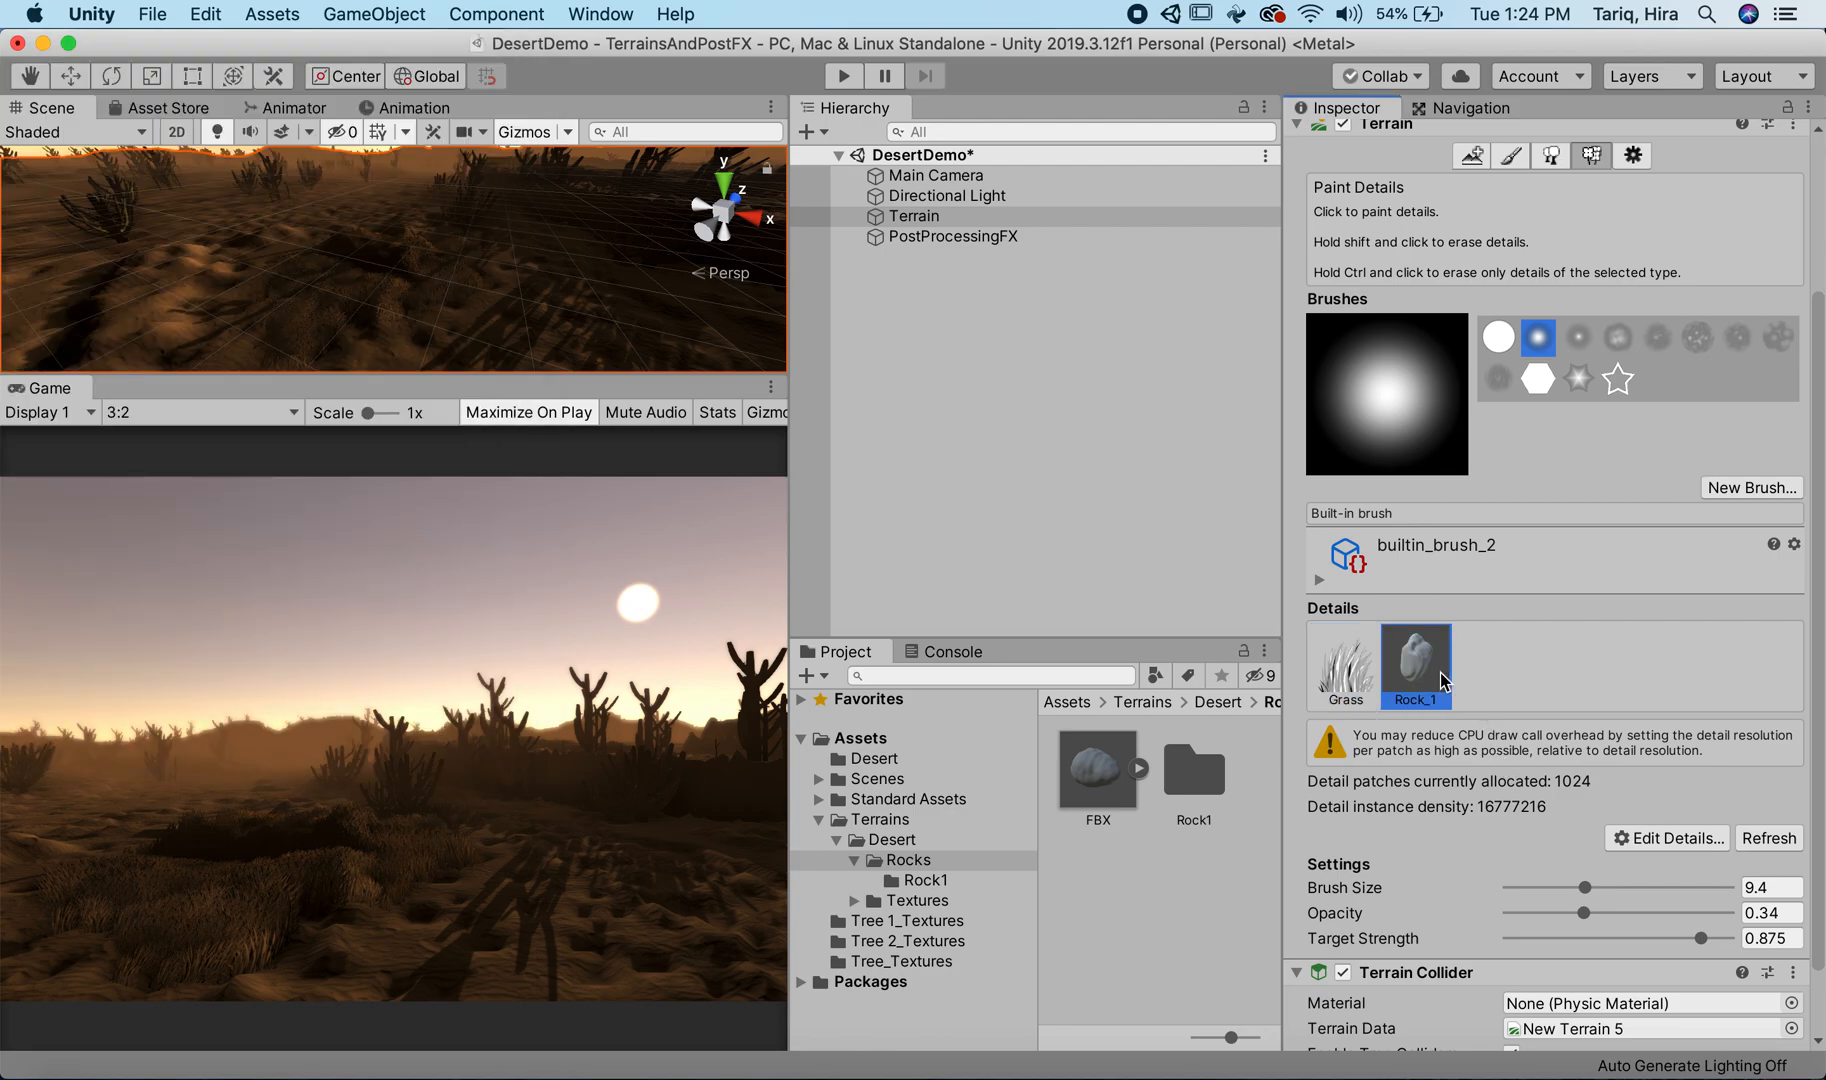
{"action": "left_click_drag", "start_coordinate": [435, 313], "coordinate": [370, 345]}
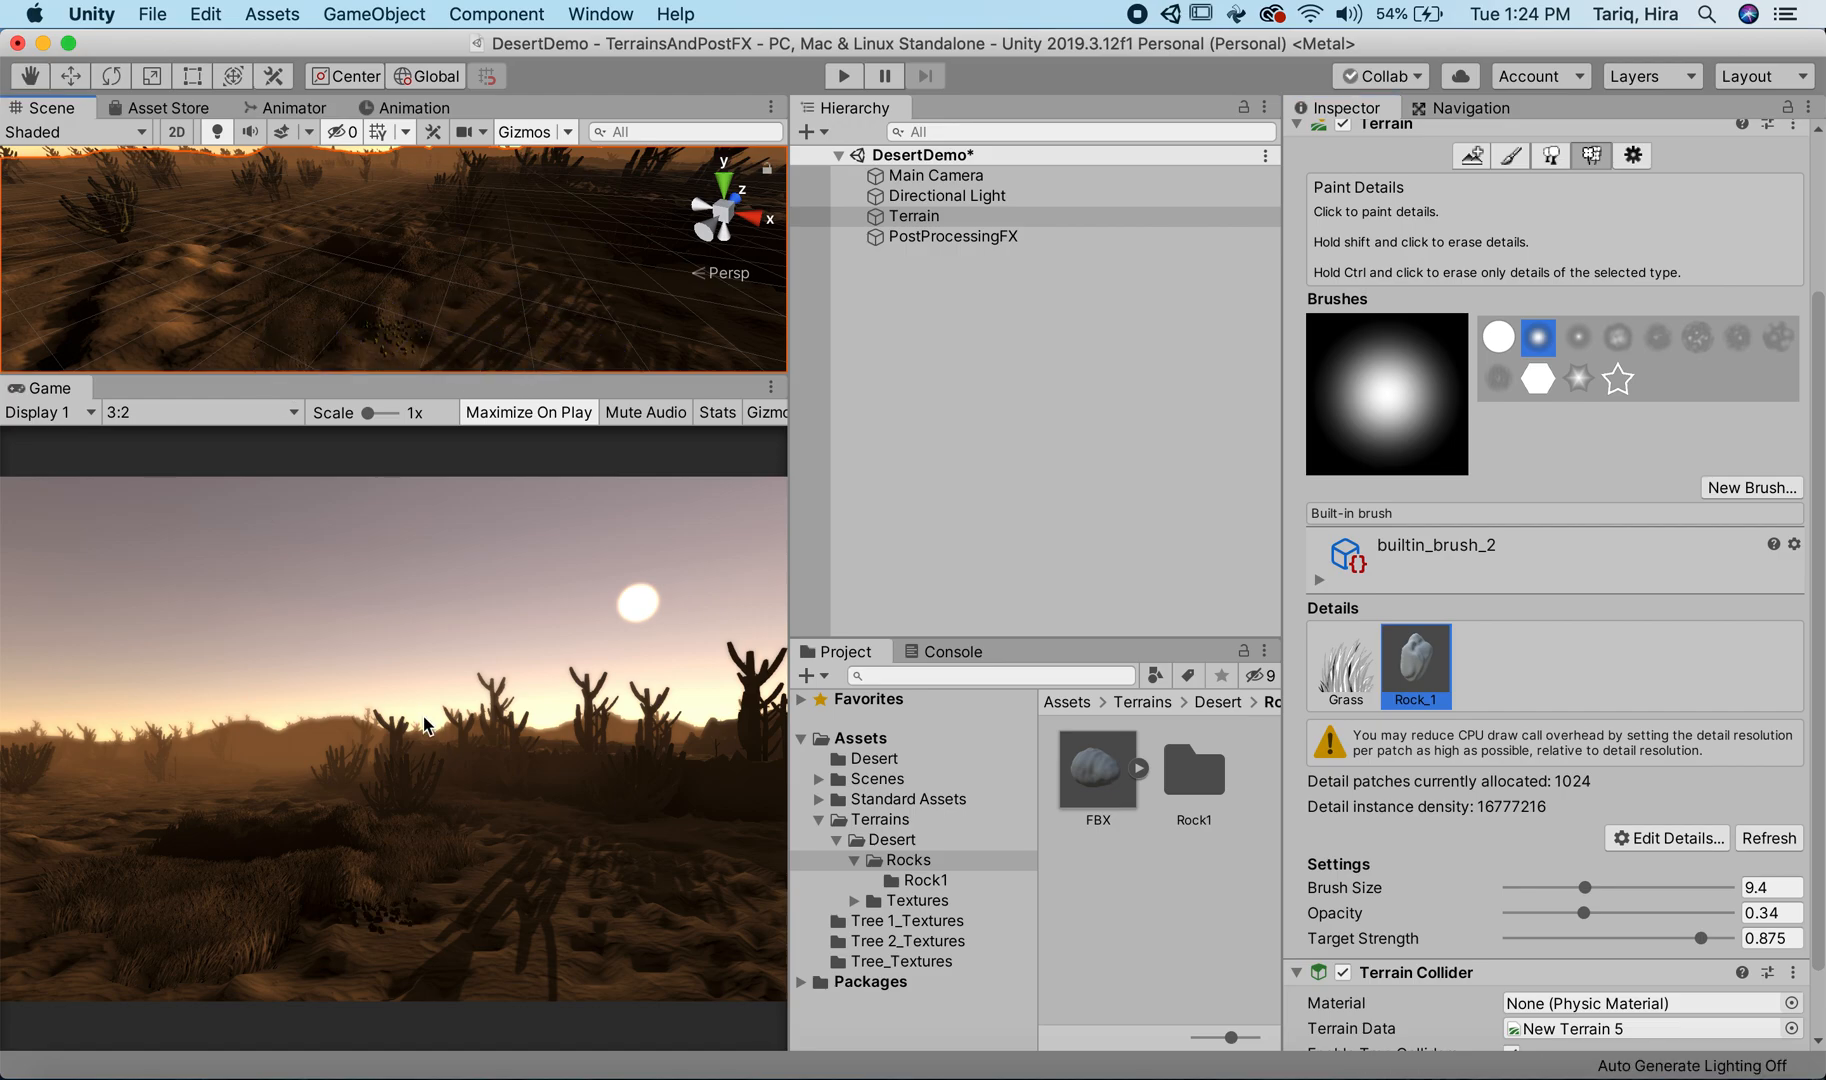
{"action": "mouse_move", "coordinate": [359, 342]}
{"action": "left_mouse_down"}
{"action": "mouse_move", "coordinate": [302, 366]}
{"action": "mouse_move", "coordinate": [332, 320]}
{"action": "left_mouse_up"}
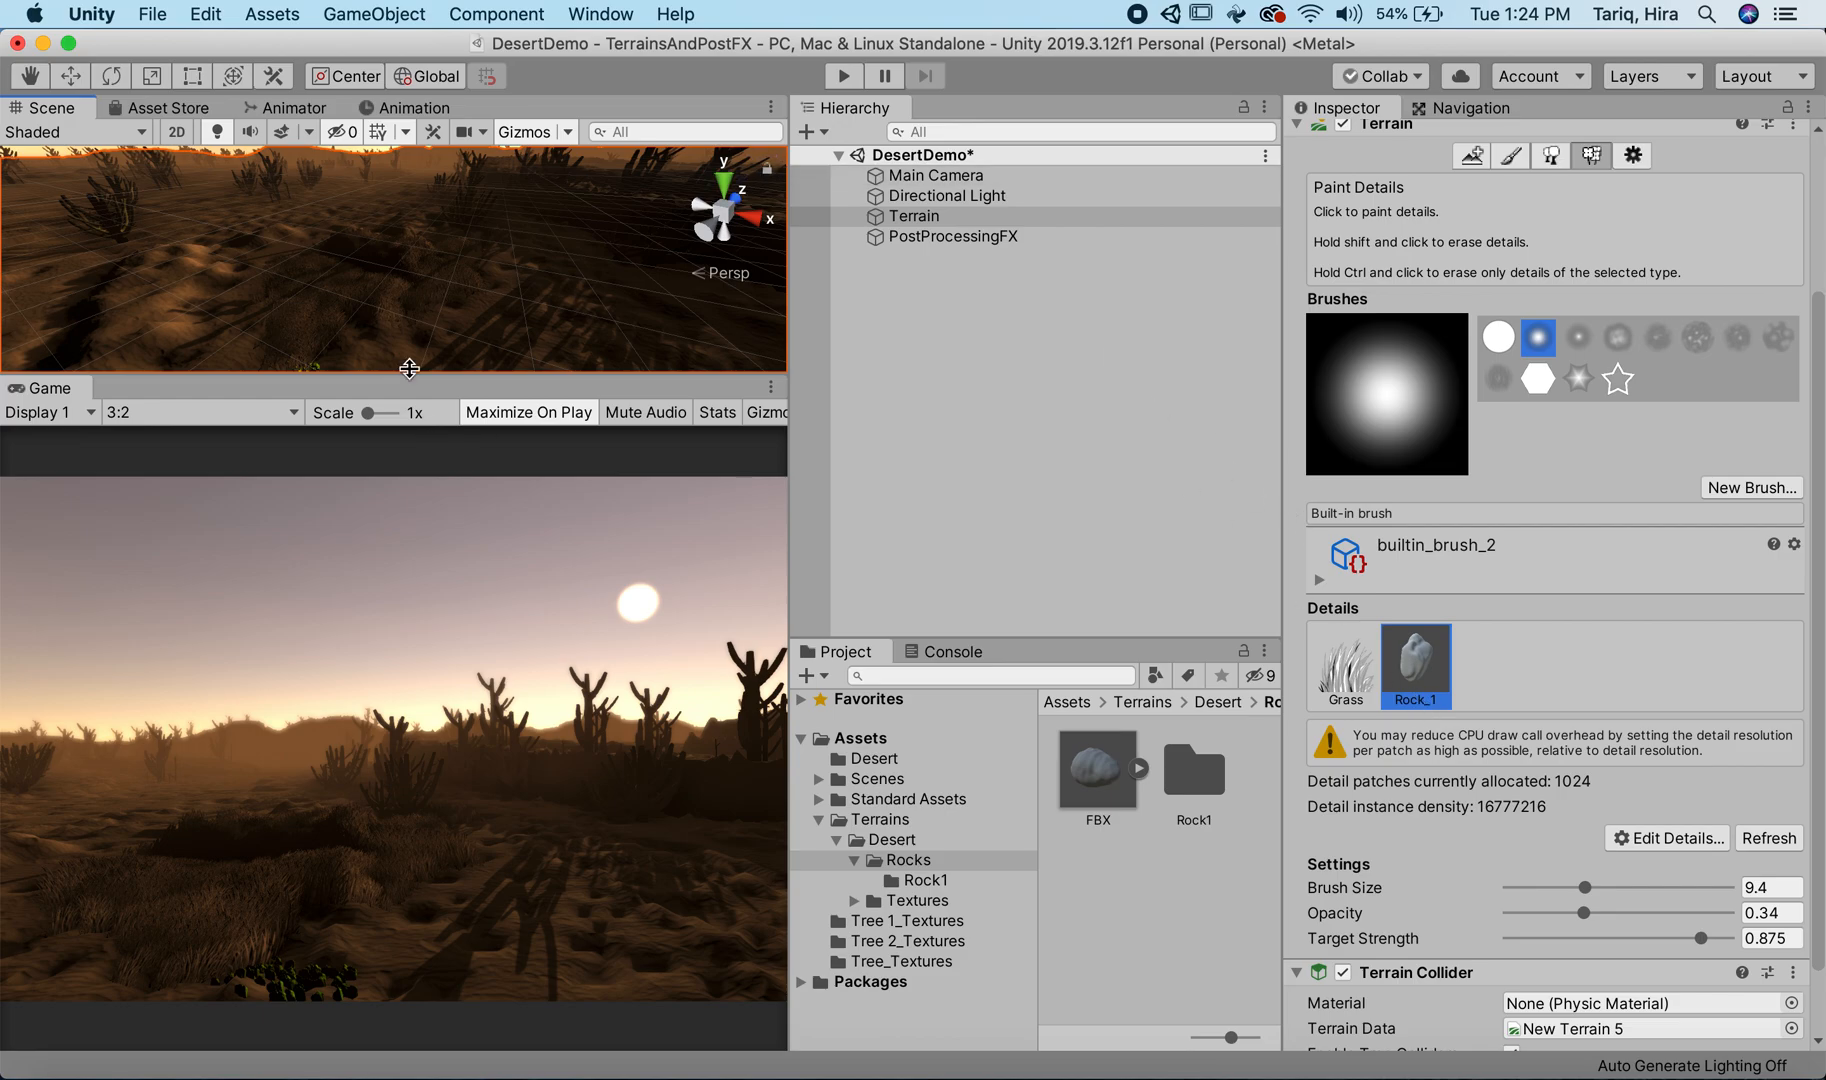
{"action": "scroll", "coordinate": [409, 312], "scroll_direction": "down", "scroll_amount": 5}
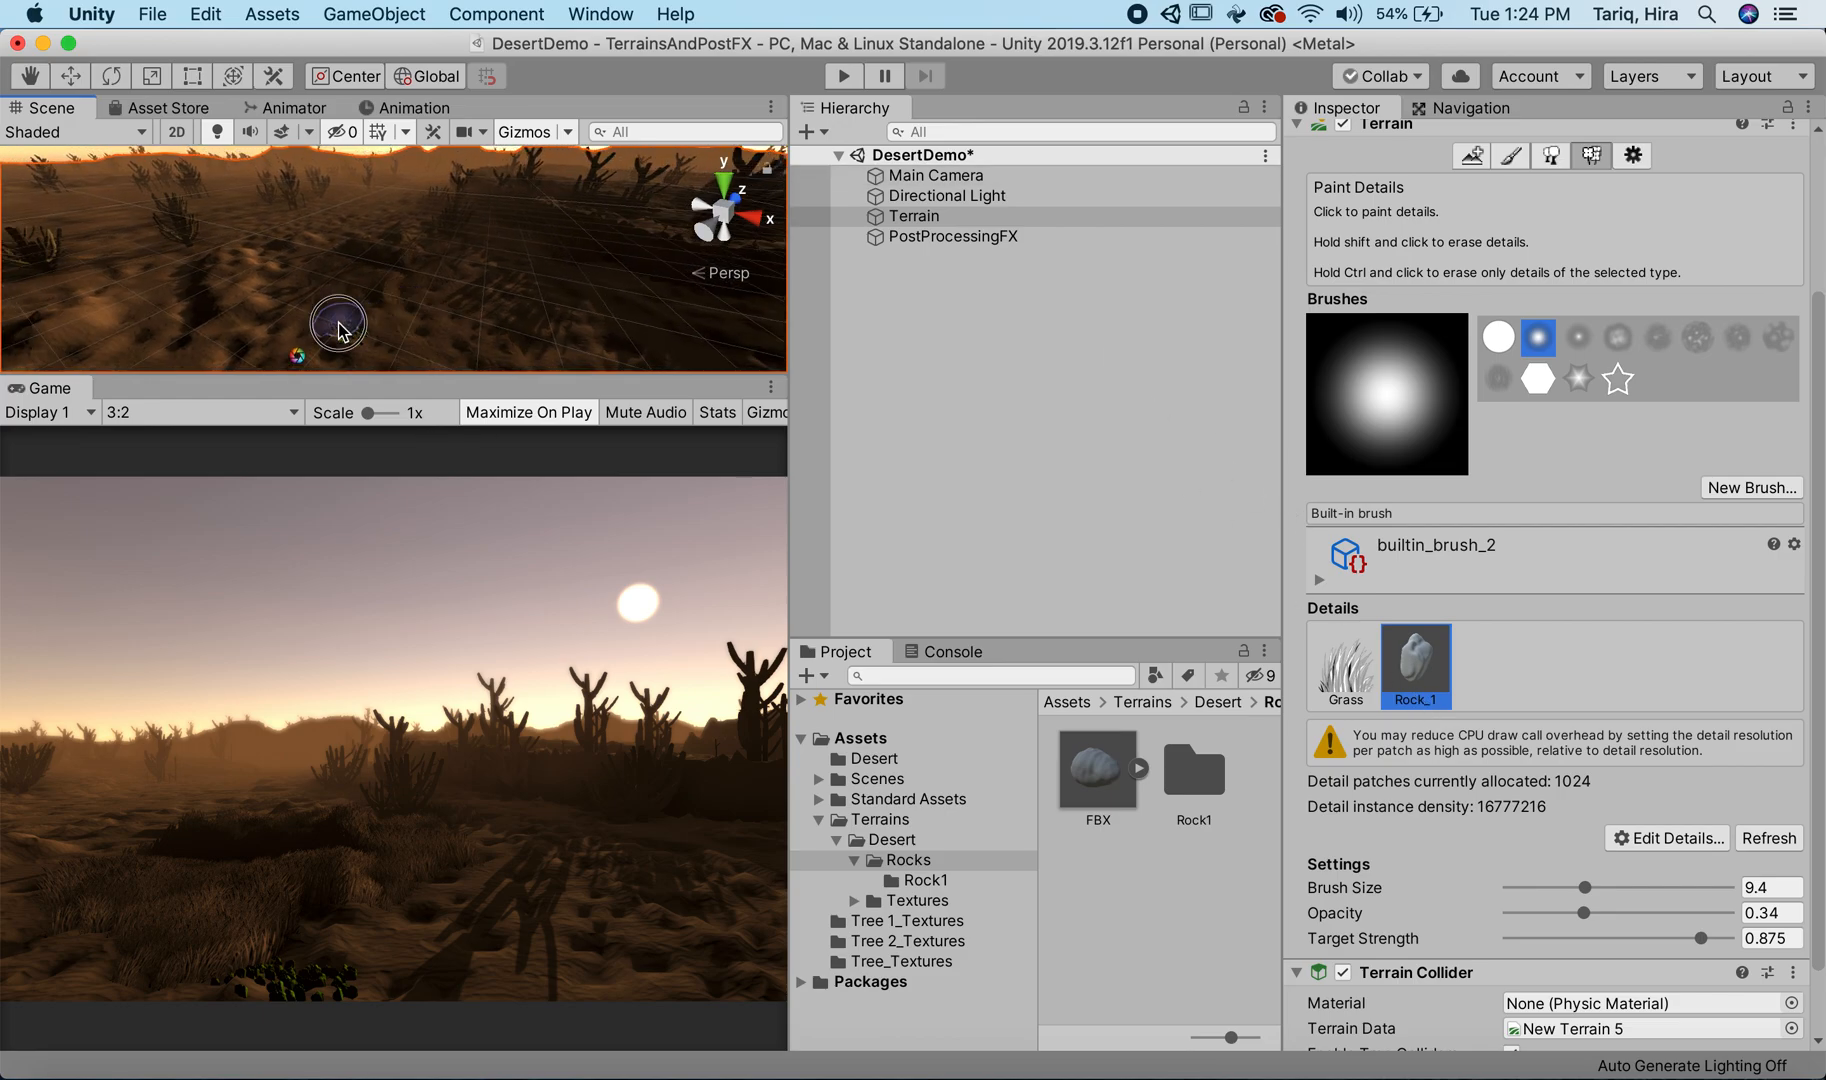
{"action": "mouse_move", "coordinate": [339, 323]}
{"action": "left_mouse_down"}
{"action": "mouse_move", "coordinate": [357, 336]}
{"action": "mouse_move", "coordinate": [395, 309]}
{"action": "mouse_move", "coordinate": [367, 263]}
{"action": "mouse_move", "coordinate": [506, 253]}
{"action": "mouse_move", "coordinate": [345, 318]}
{"action": "mouse_move", "coordinate": [350, 335]}
{"action": "mouse_move", "coordinate": [410, 291]}
{"action": "mouse_move", "coordinate": [446, 292]}
{"action": "mouse_move", "coordinate": [415, 263]}
{"action": "mouse_move", "coordinate": [359, 310]}
{"action": "left_mouse_up"}
{"action": "left_click", "coordinate": [316, 309]}
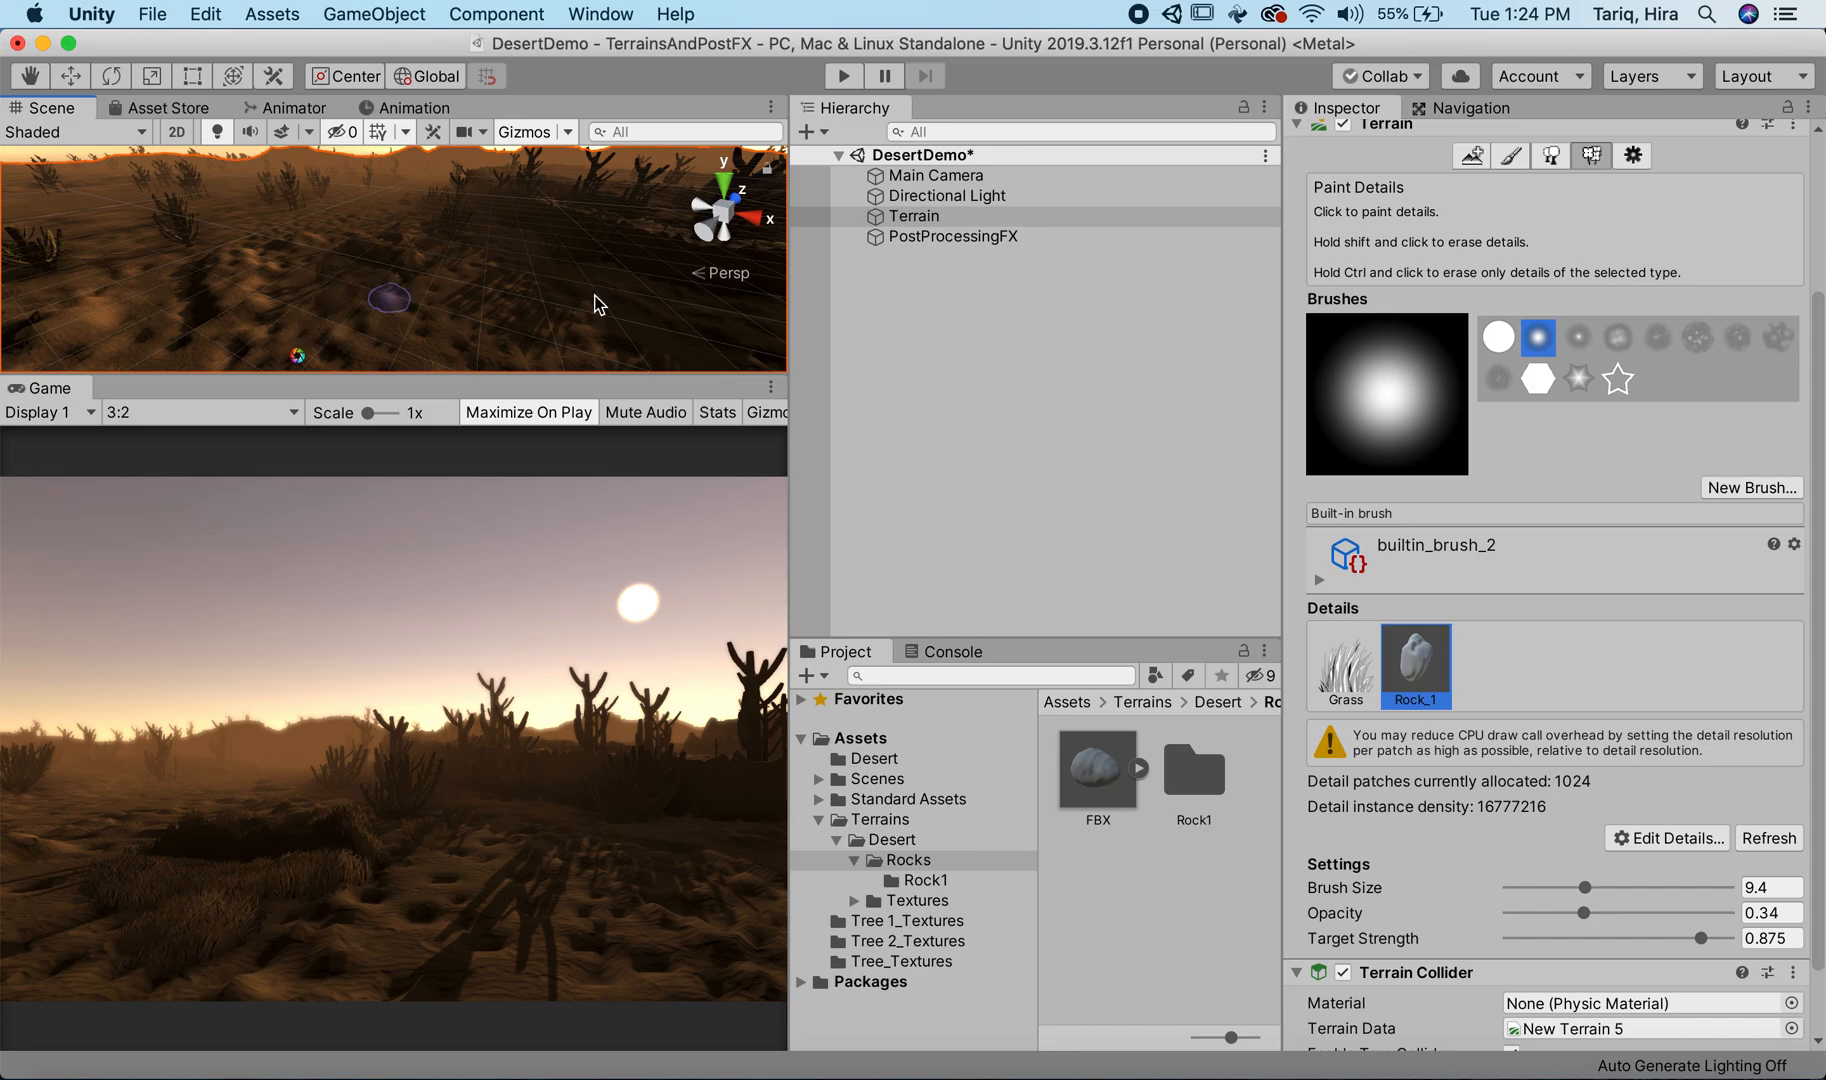
Step: Paint more of the Grass detail across the foreground terrain in front of the camera
{"action": "left_click", "coordinate": [1349, 688]}
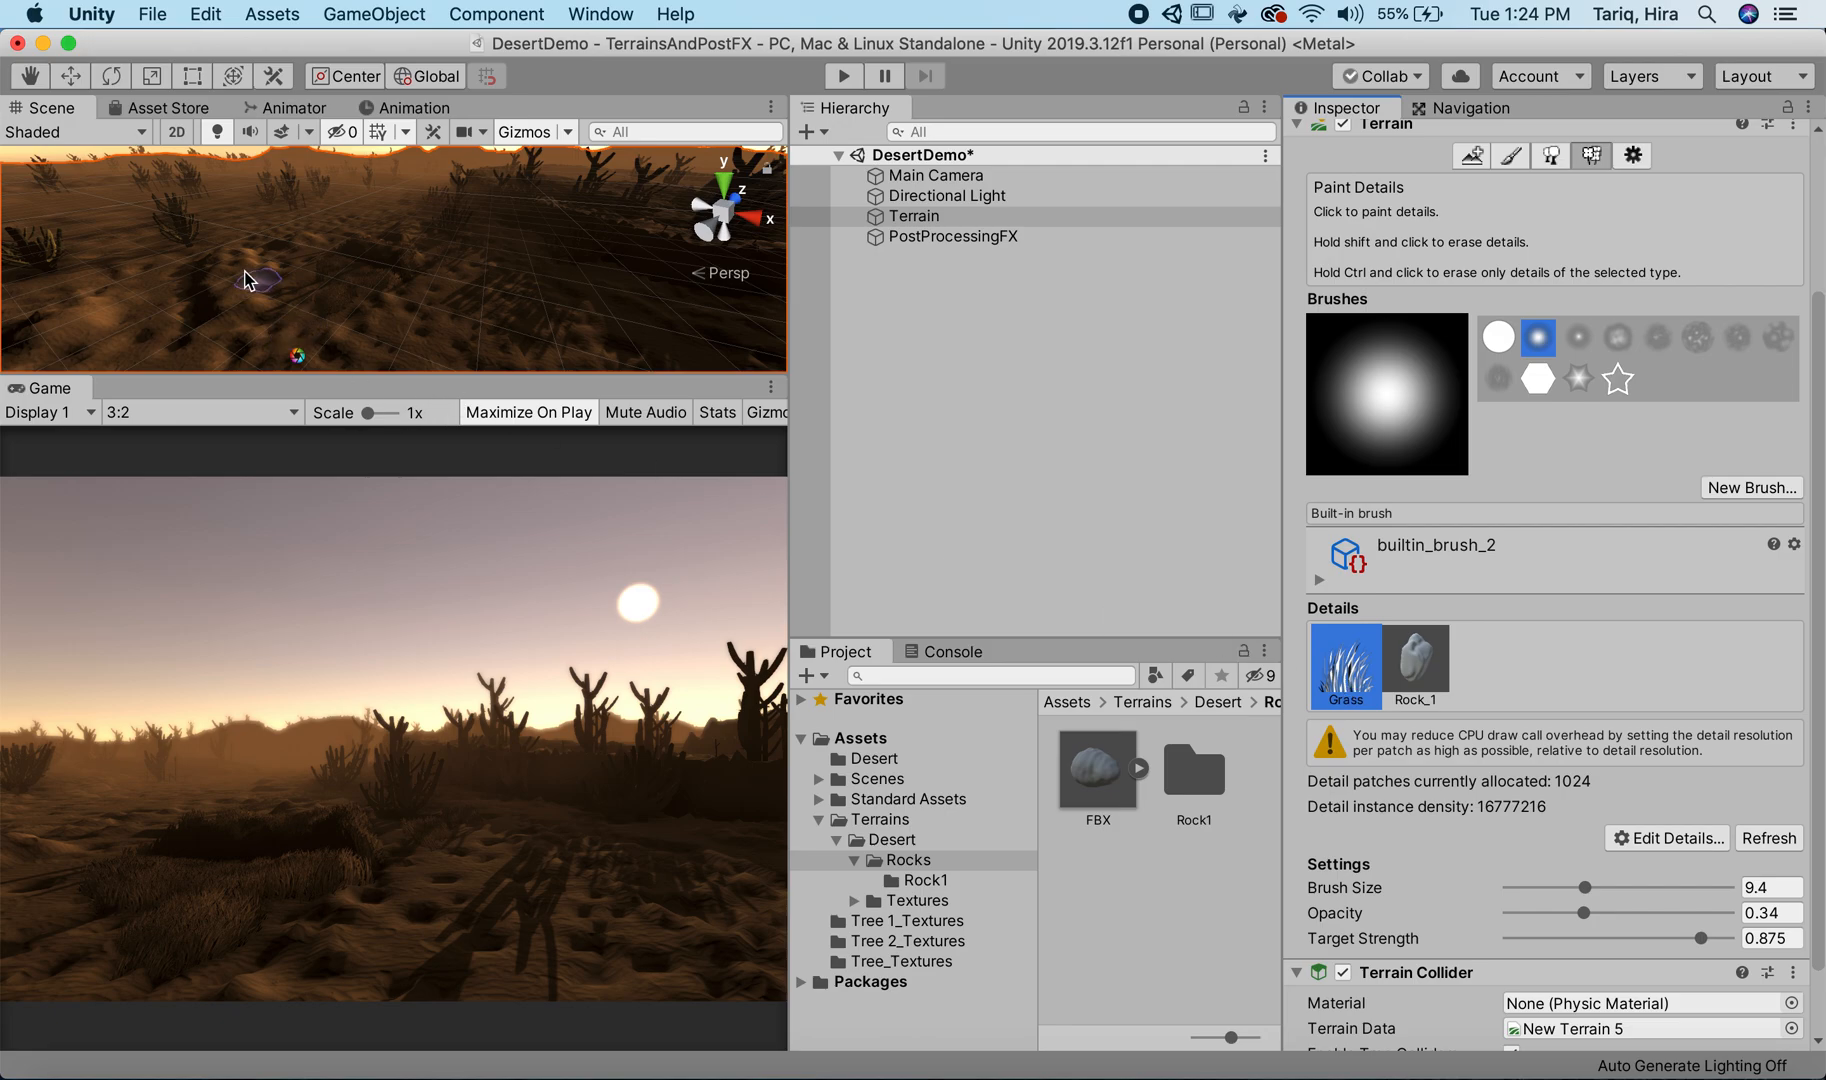
{"action": "mouse_move", "coordinate": [277, 330]}
{"action": "left_mouse_down"}
{"action": "mouse_move", "coordinate": [410, 272]}
{"action": "mouse_move", "coordinate": [378, 237]}
{"action": "mouse_move", "coordinate": [254, 307]}
{"action": "left_mouse_up"}
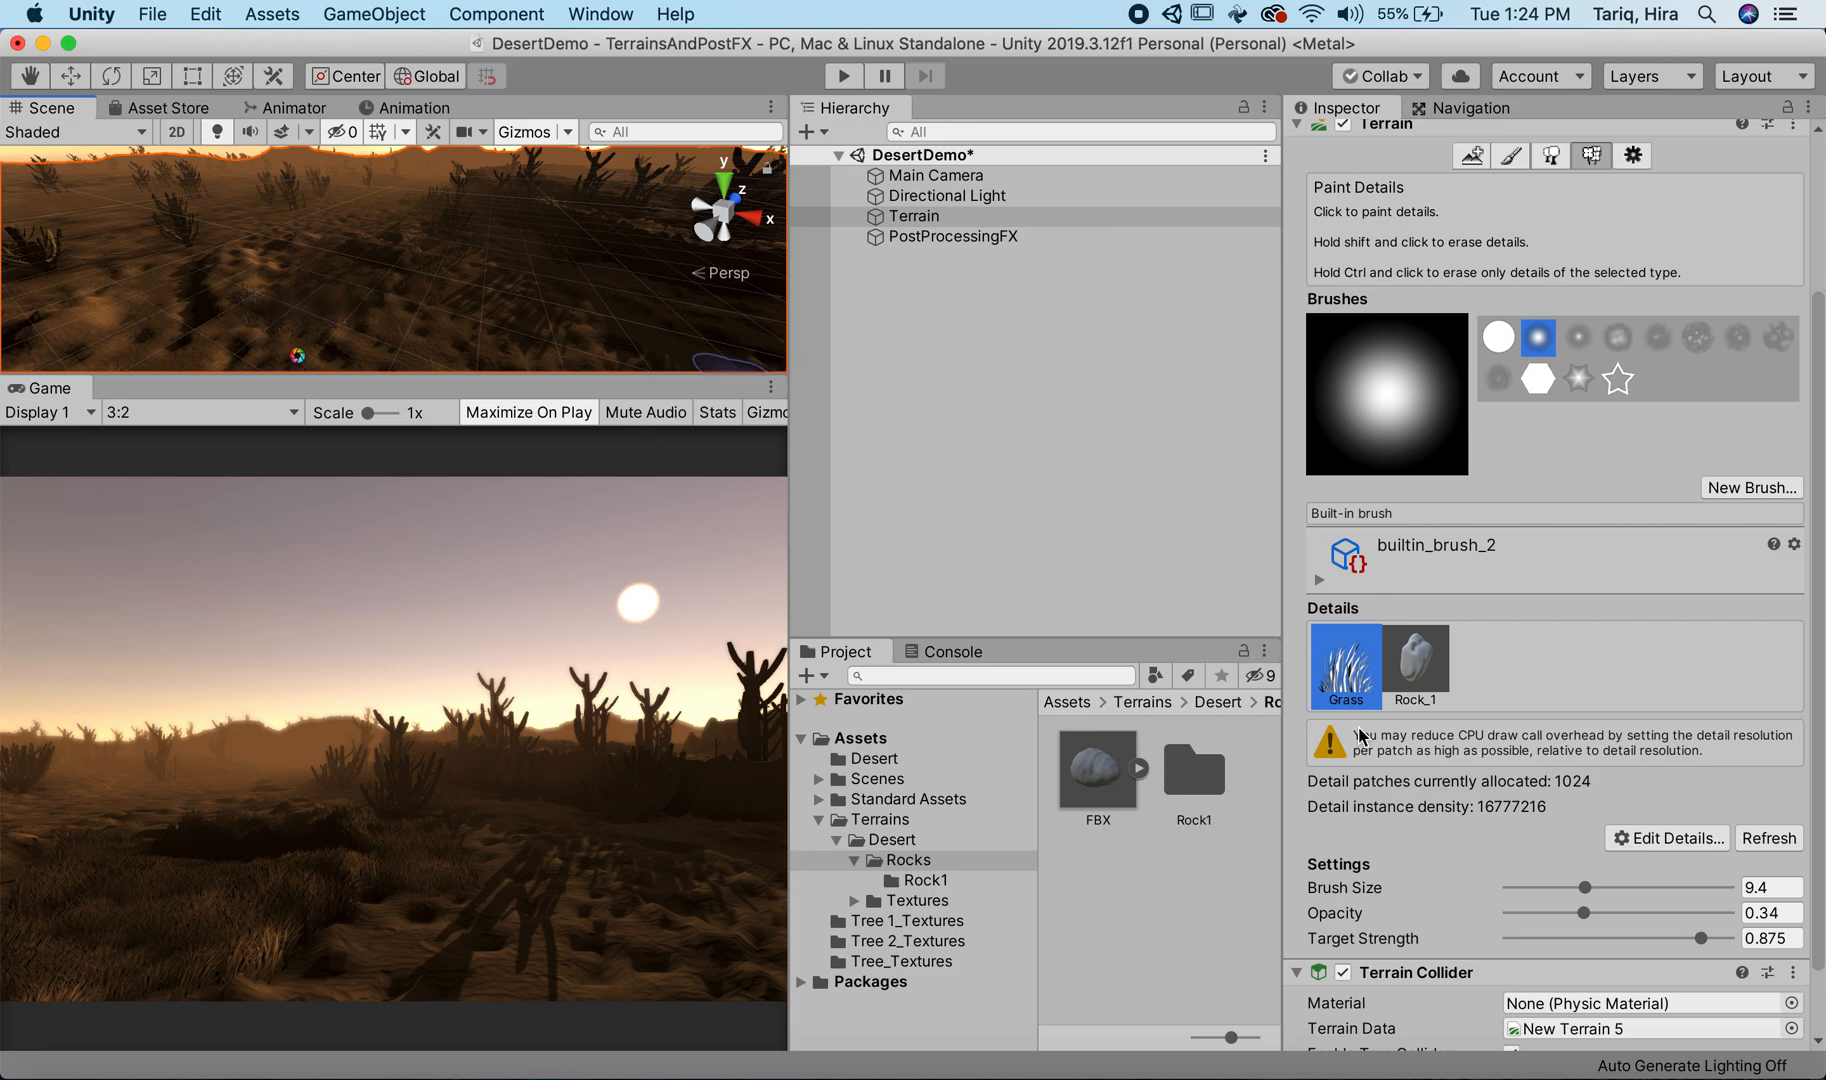
Step: Open the terrain's Grass detail texture for editing and set its Healthy Color to white (FFFFFF)
{"action": "left_click", "coordinate": [1668, 838]}
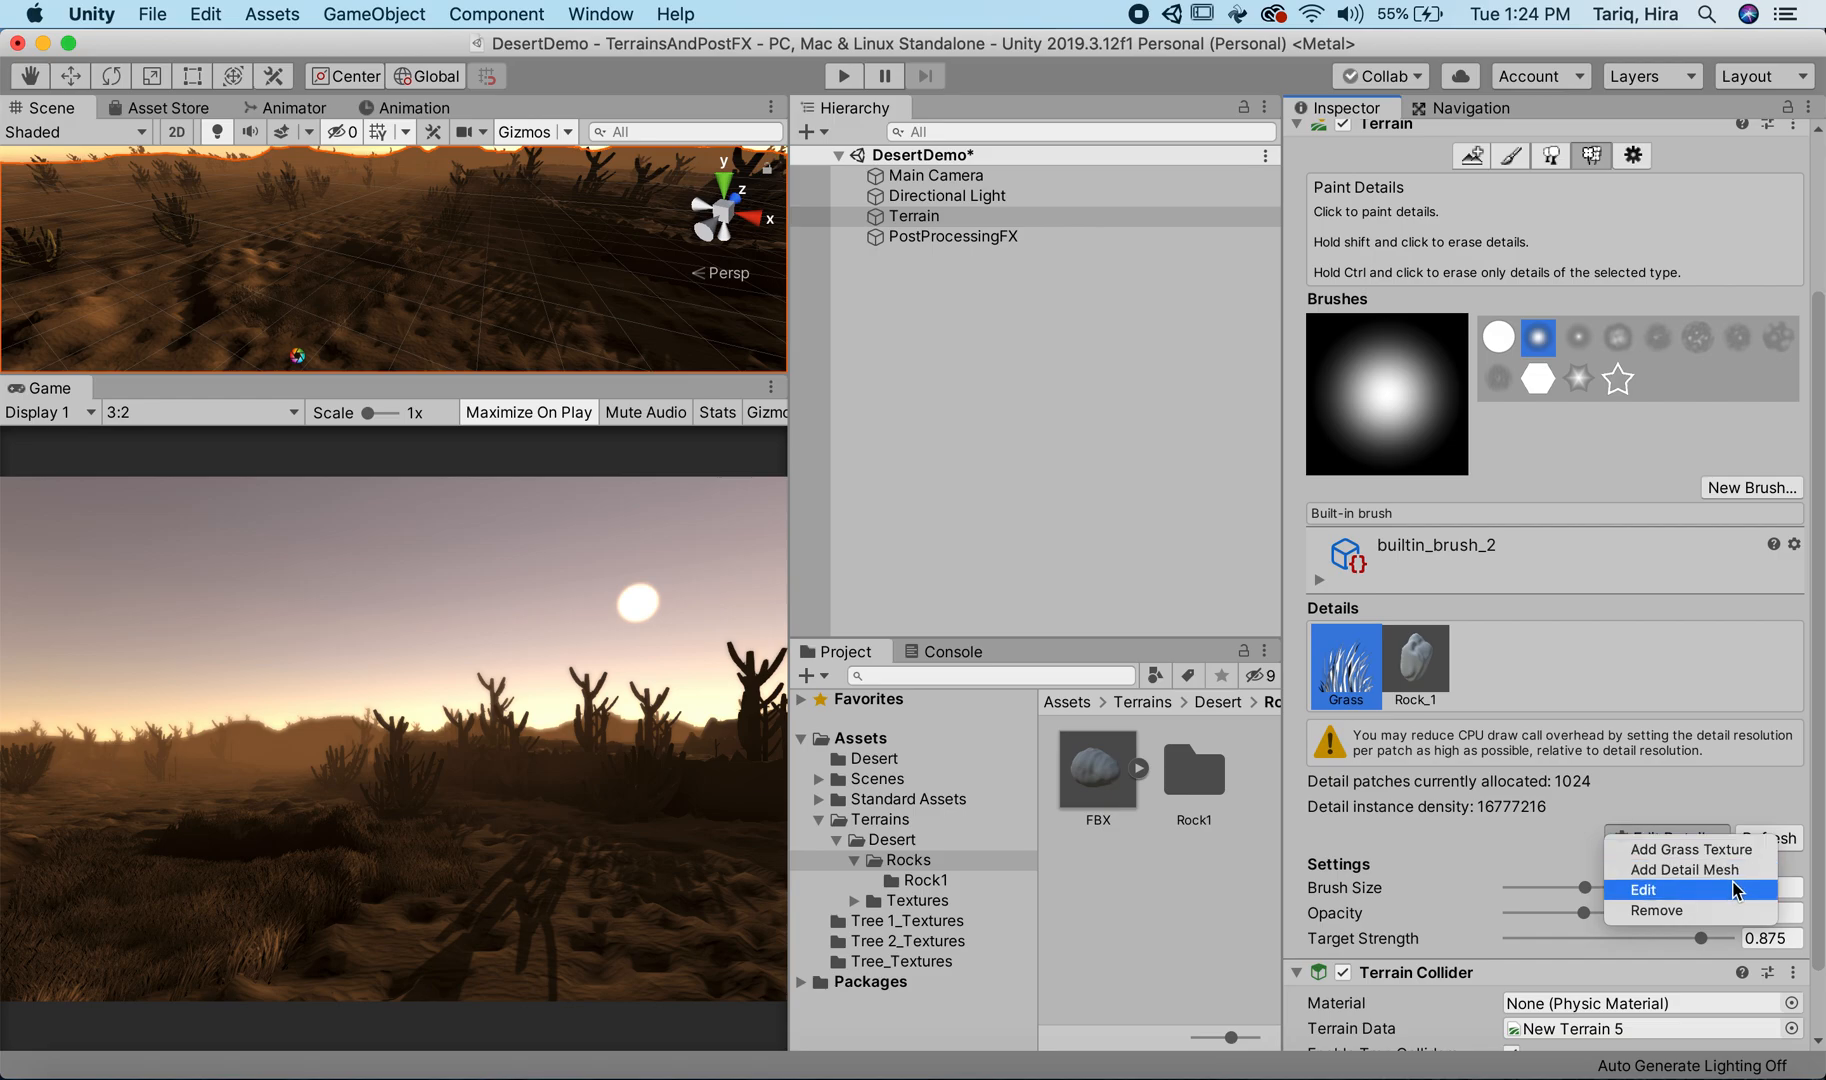
{"action": "left_click", "coordinate": [1660, 890]}
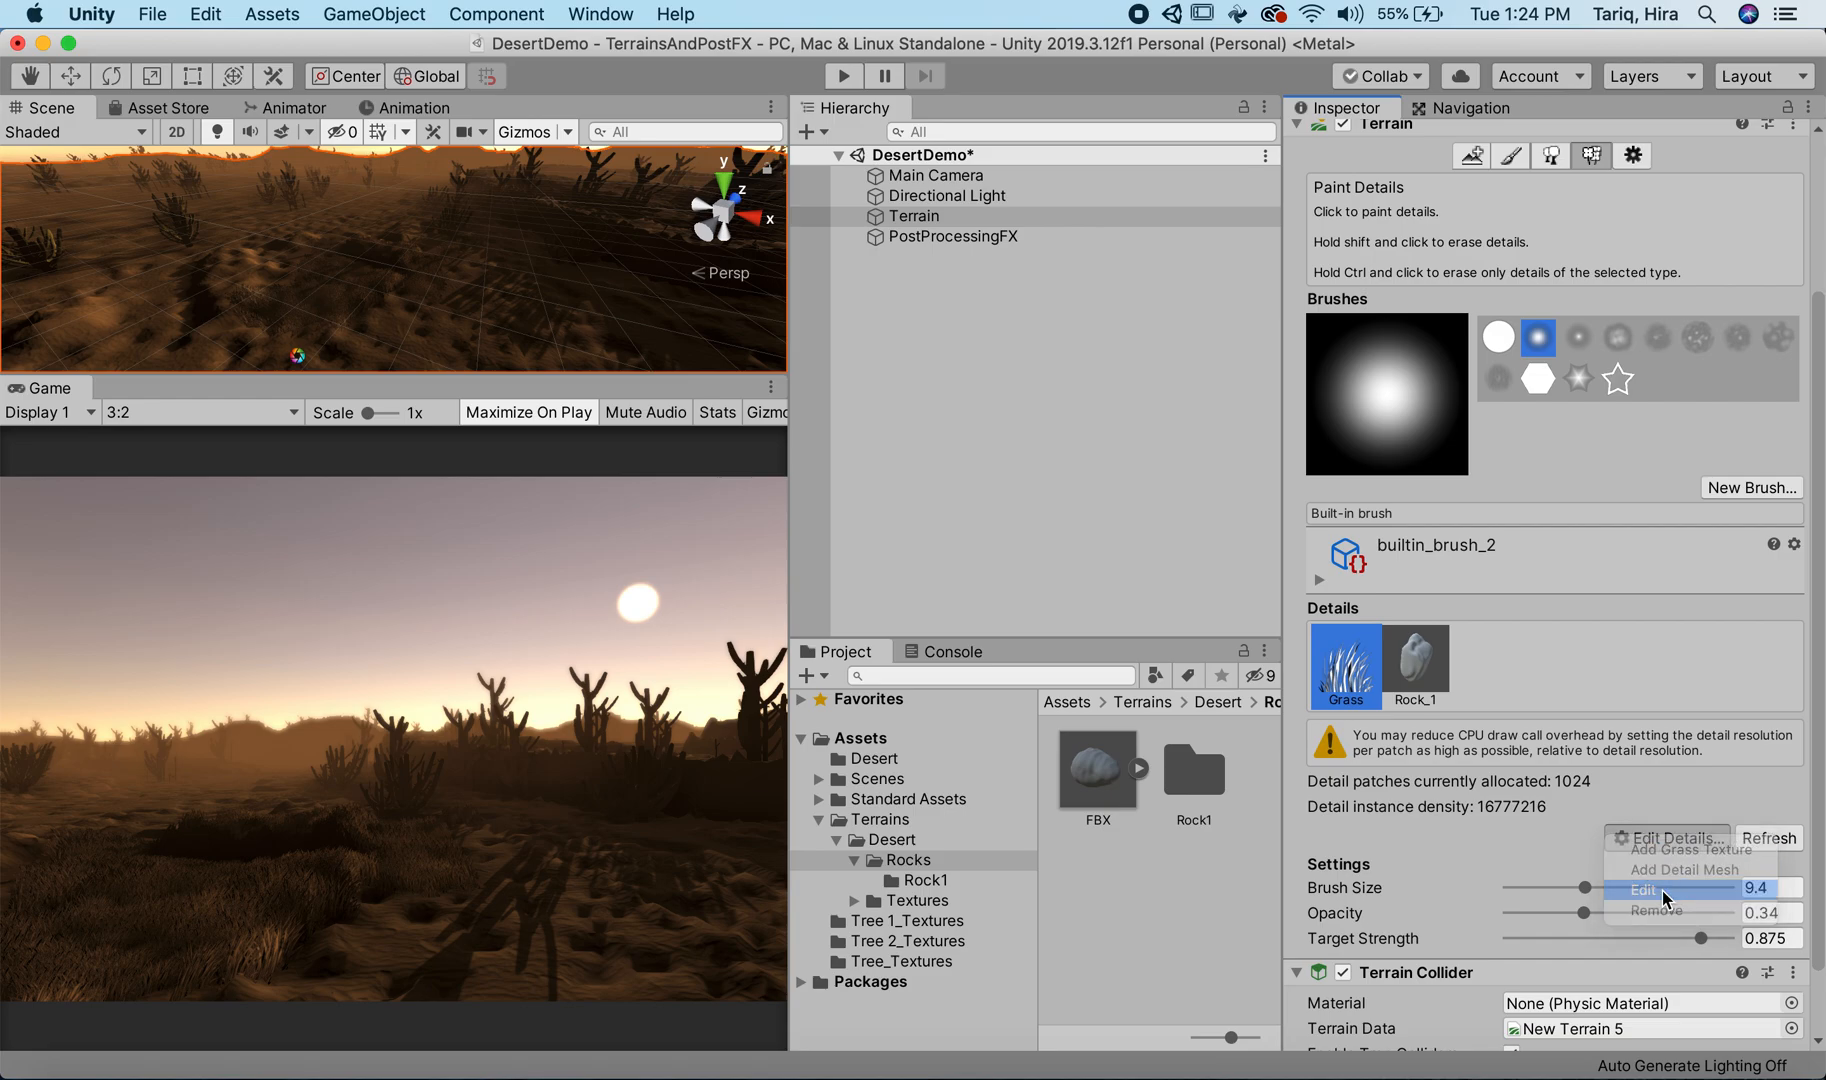
{"action": "left_click", "coordinate": [1301, 294]}
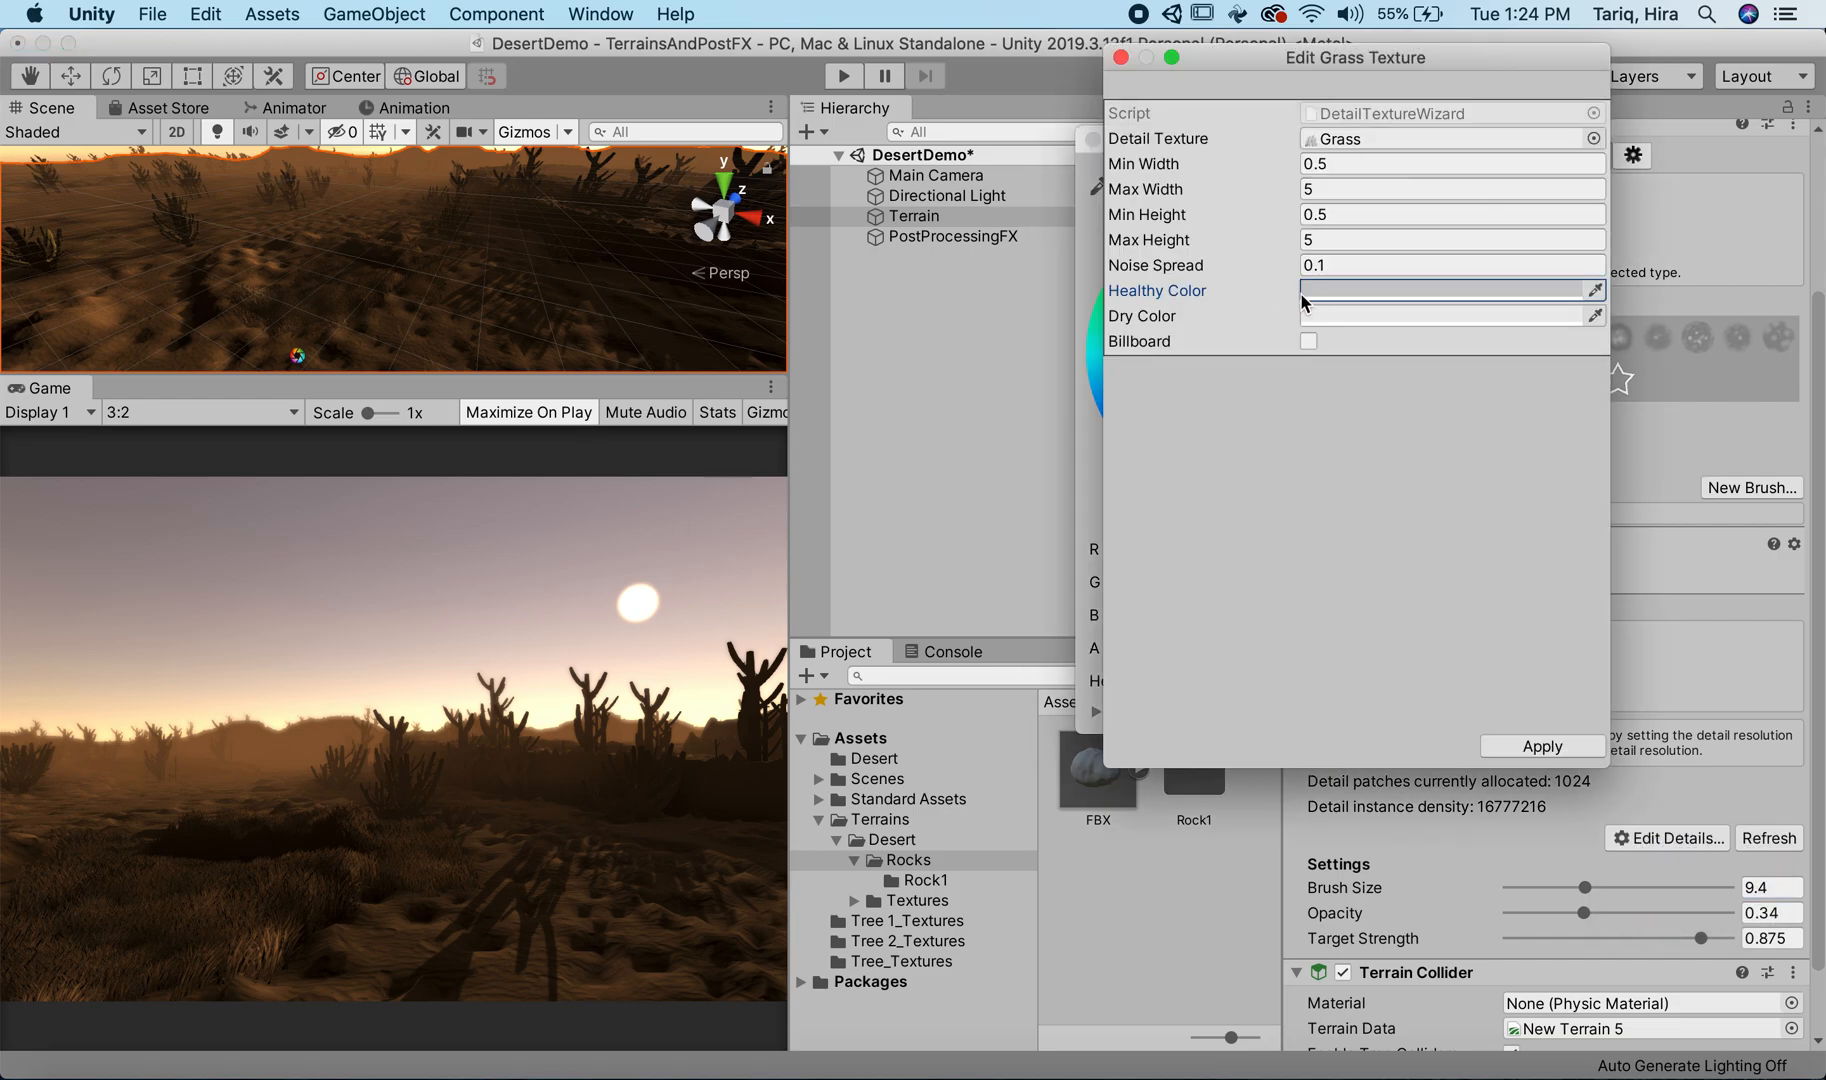
{"action": "left_click", "coordinate": [1359, 287]}
{"action": "left_click", "coordinate": [1475, 289]}
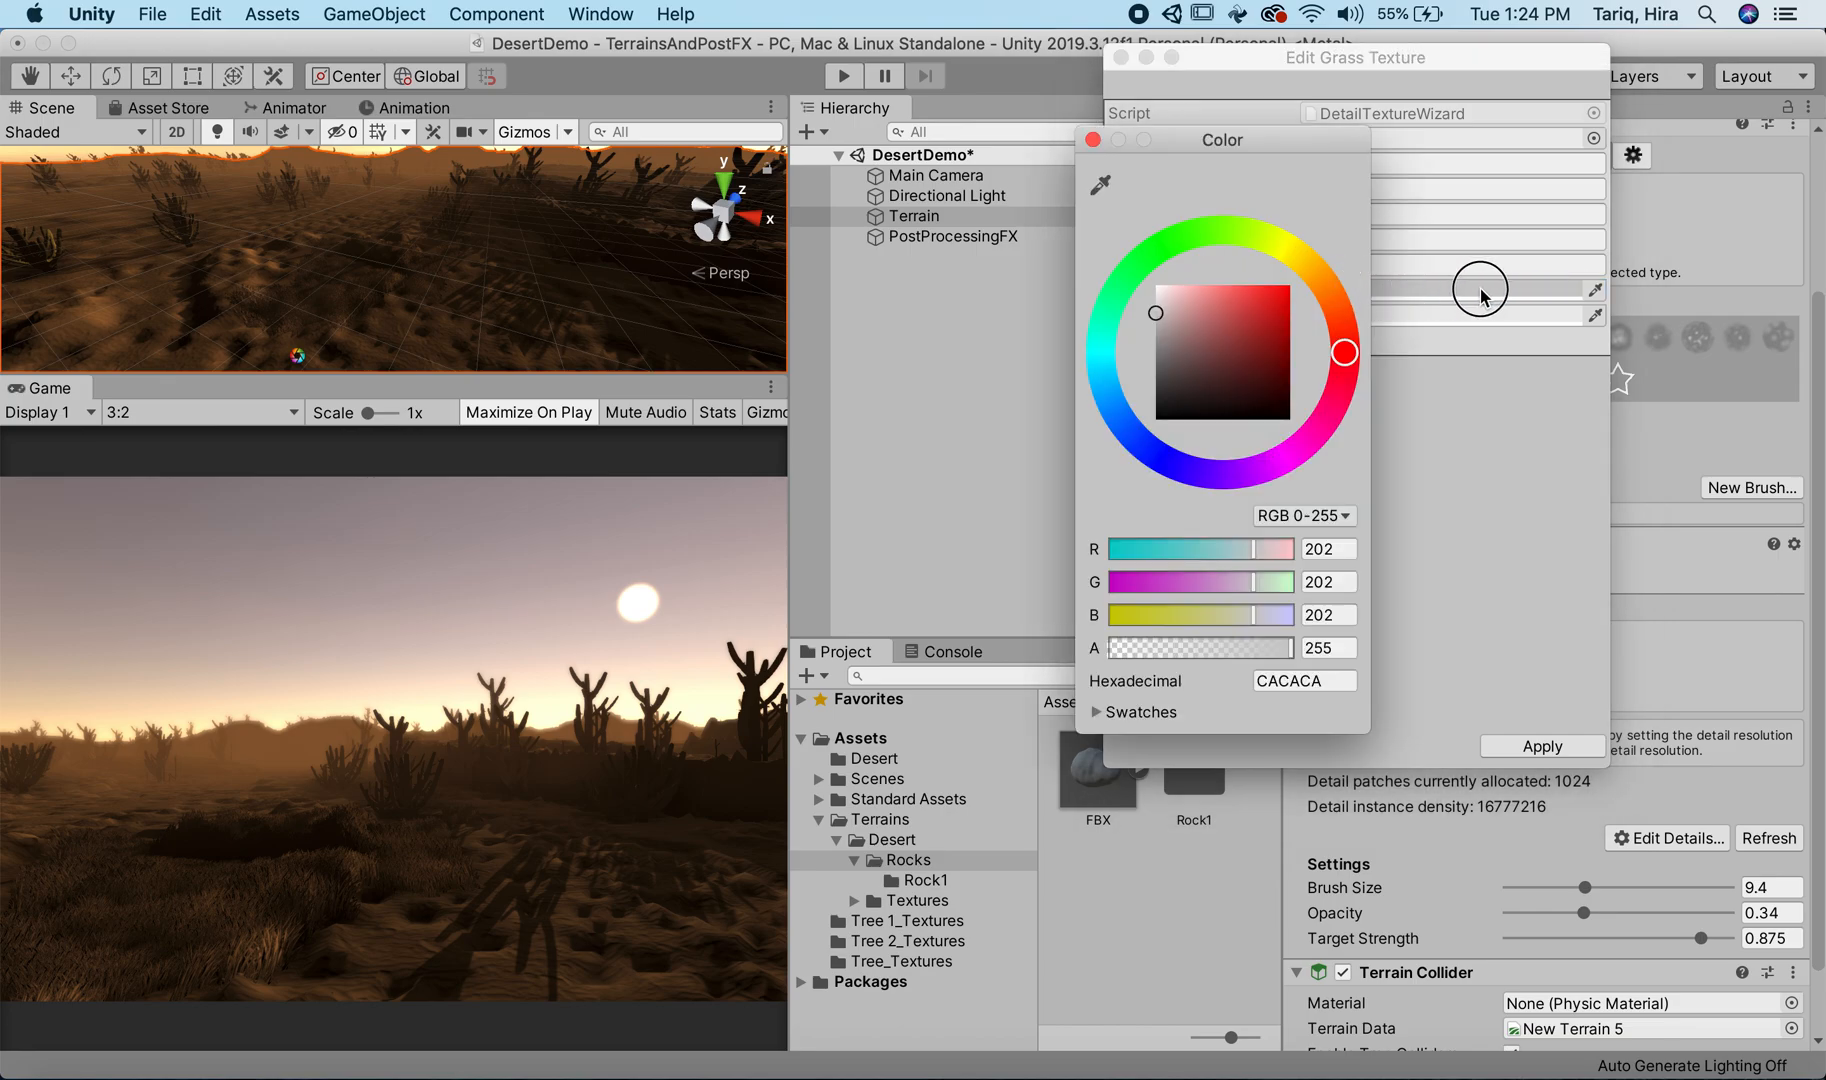
{"action": "mouse_move", "coordinate": [1160, 300]}
{"action": "left_mouse_down"}
{"action": "mouse_move", "coordinate": [1141, 265]}
{"action": "mouse_move", "coordinate": [1111, 265]}
{"action": "left_mouse_up"}
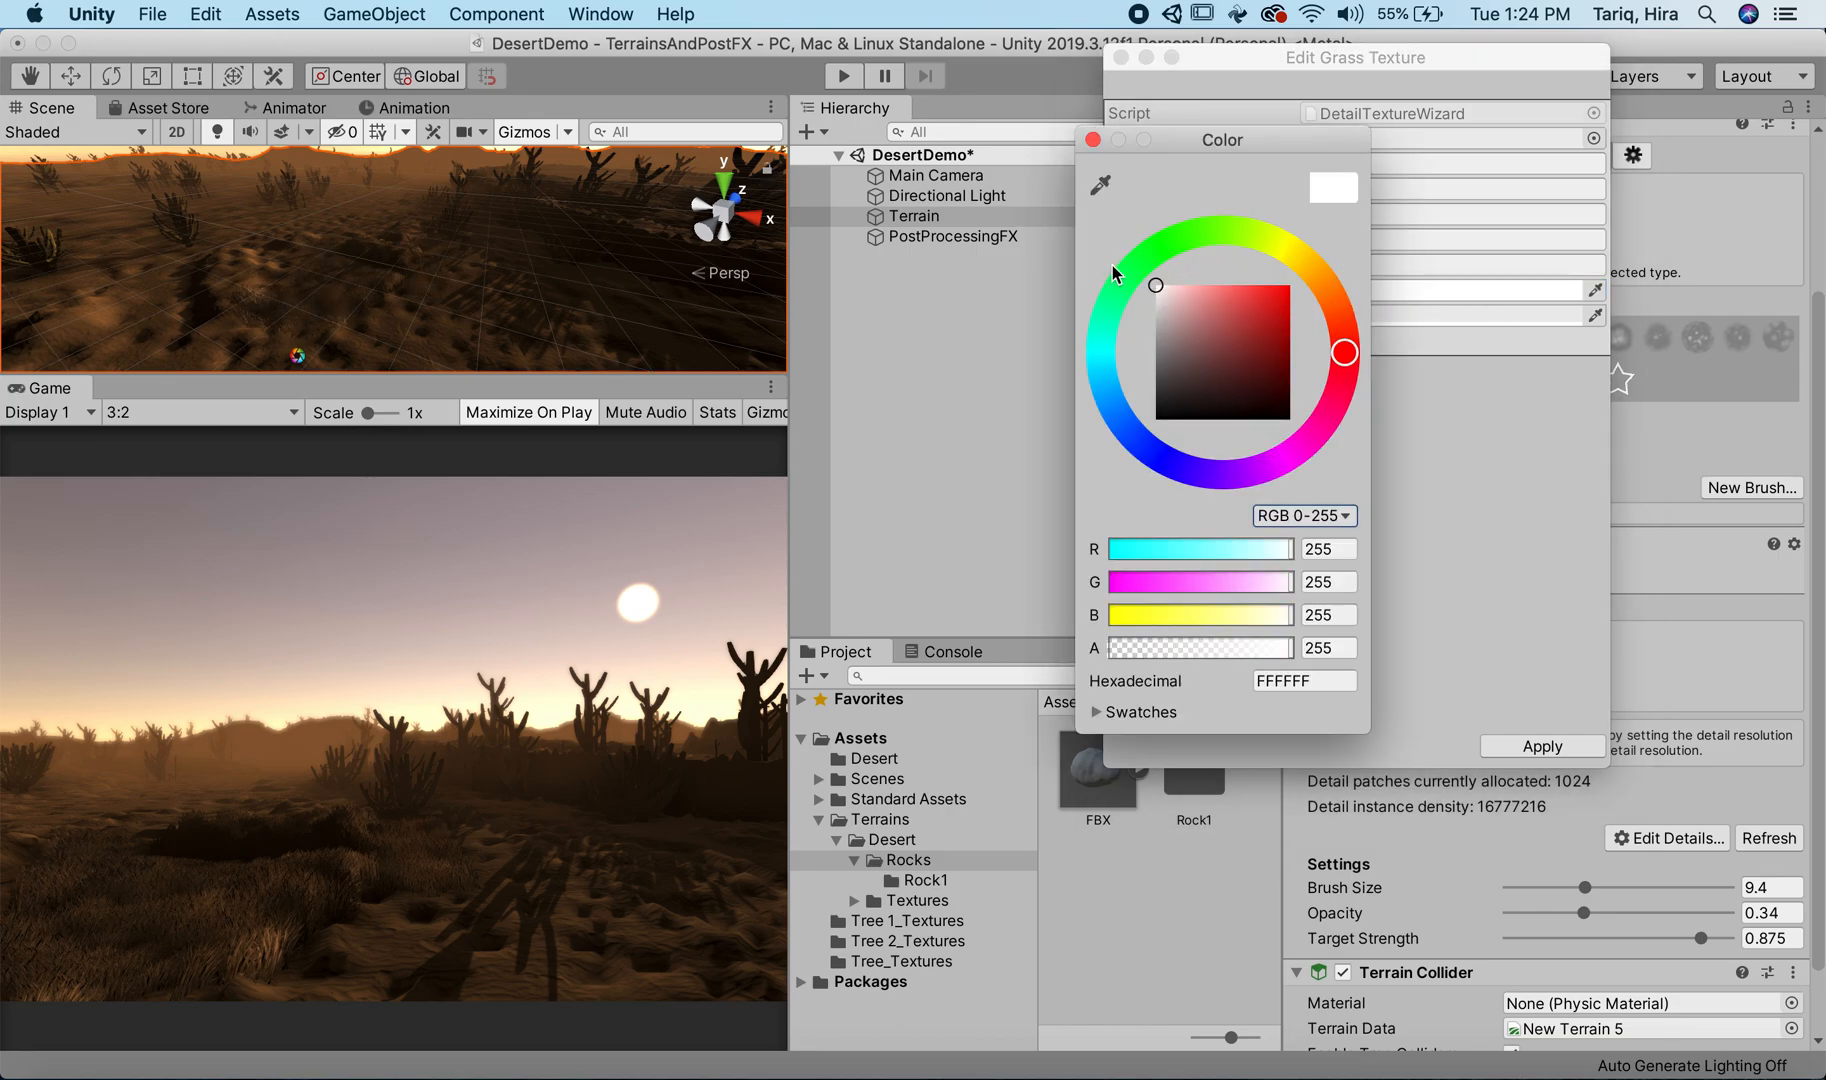
Step: Try red, yellow and orange tints for the Grass detail's Healthy Color, ending on orange E38C00
{"action": "mouse_move", "coordinate": [1198, 334]}
{"action": "left_mouse_down"}
{"action": "mouse_move", "coordinate": [1109, 408]}
{"action": "mouse_move", "coordinate": [1107, 254]}
{"action": "mouse_move", "coordinate": [1155, 284]}
{"action": "mouse_move", "coordinate": [1240, 288]}
{"action": "left_mouse_up"}
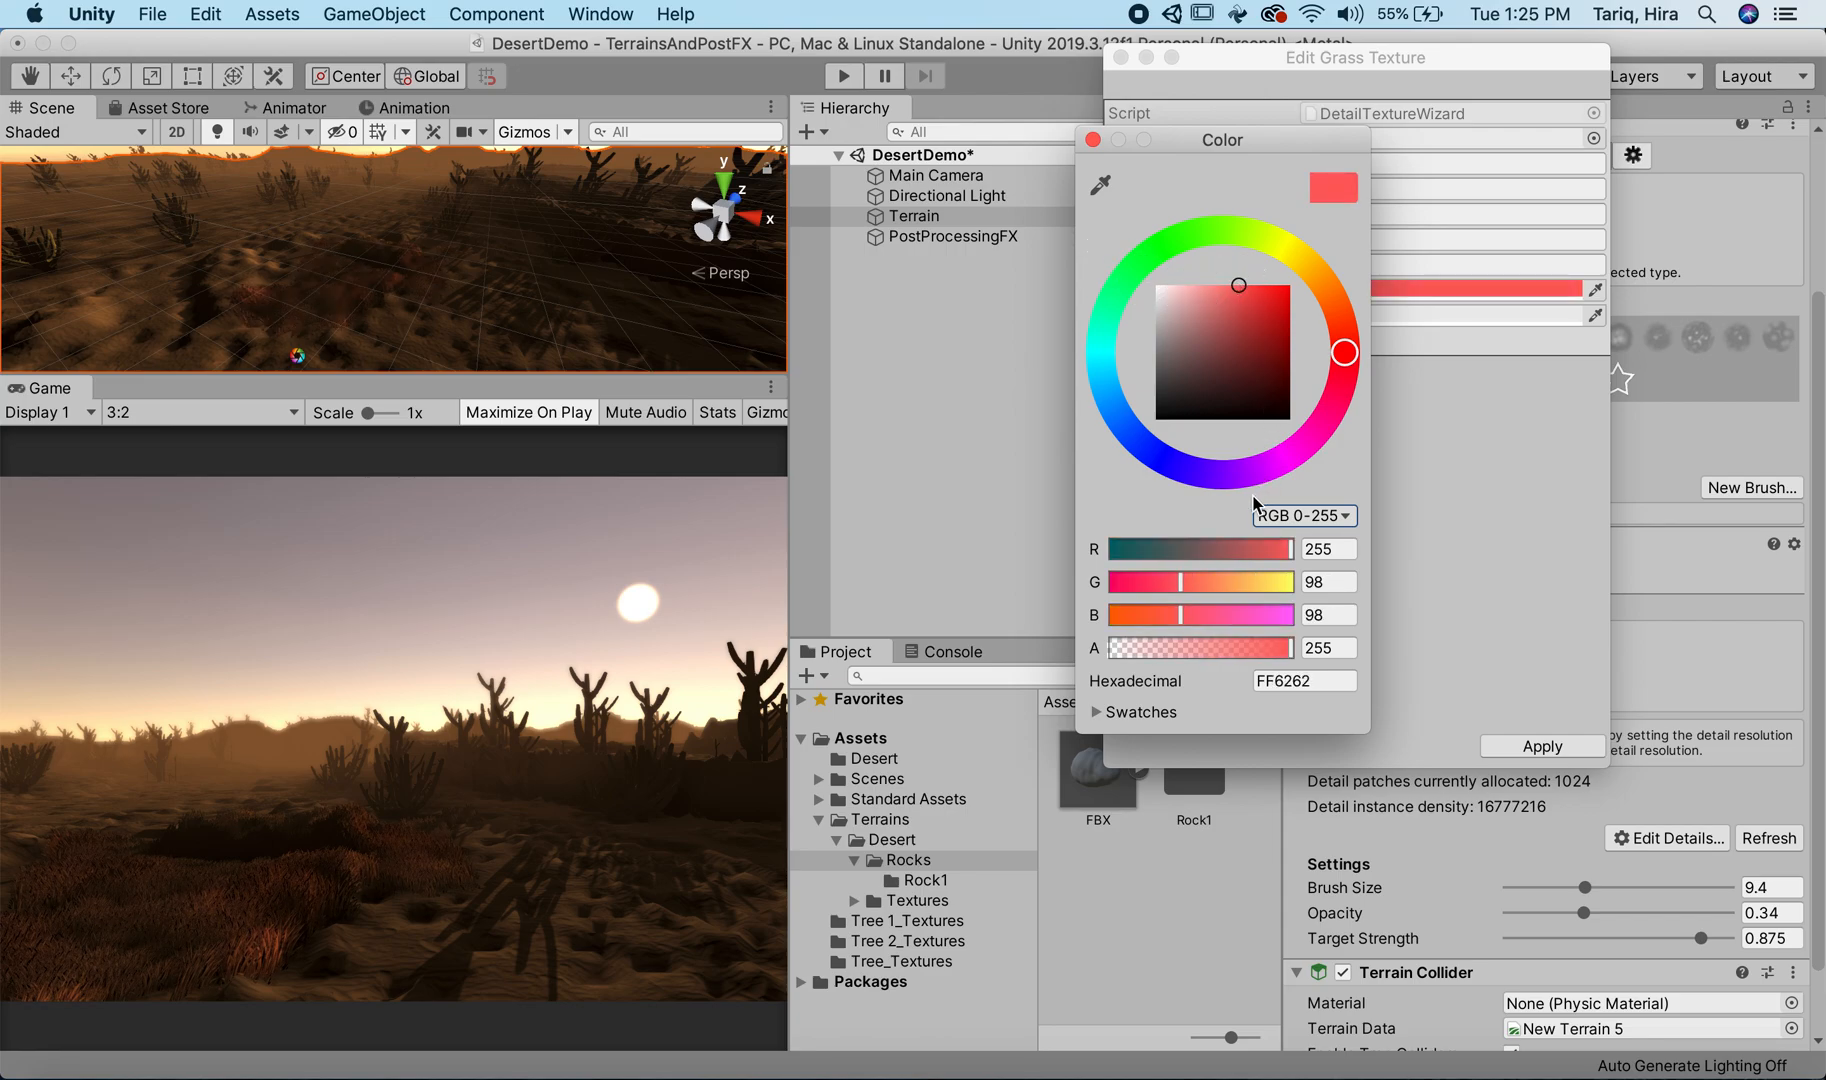
{"action": "left_click", "coordinate": [1271, 231]}
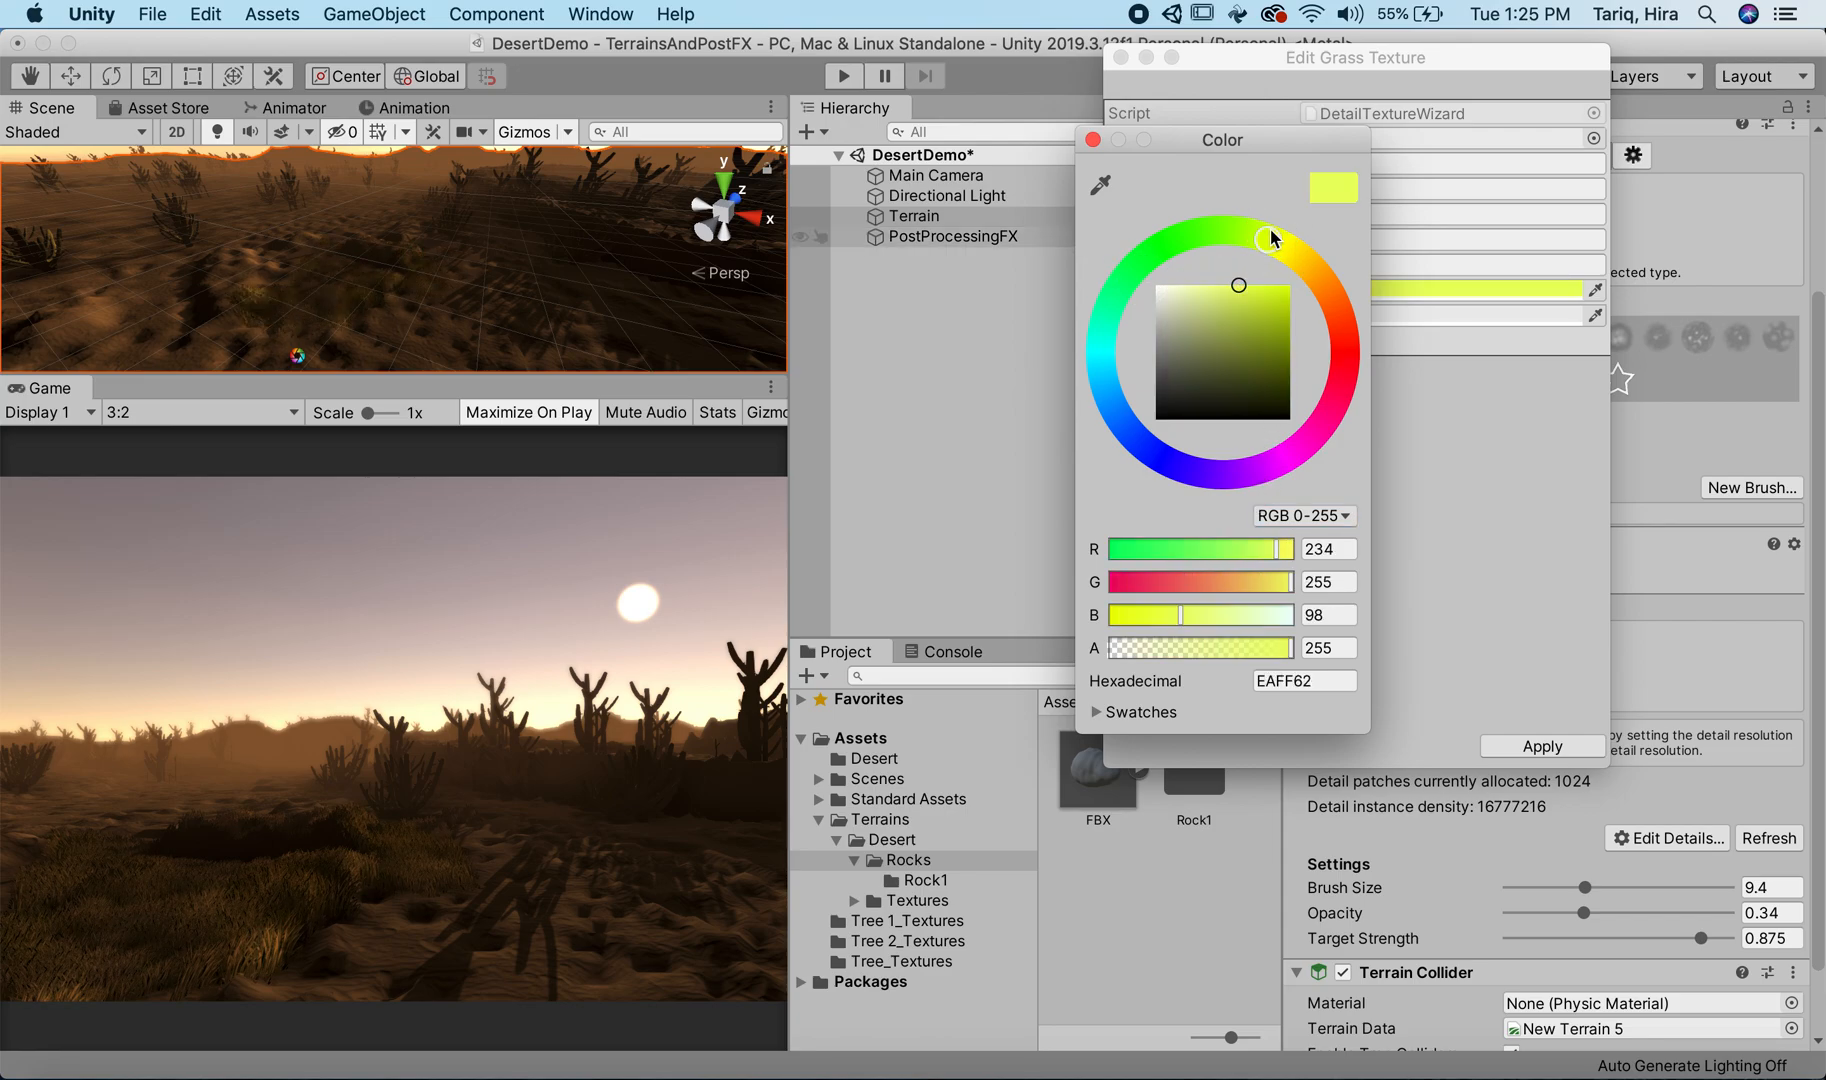
{"action": "left_click", "coordinate": [1300, 263]}
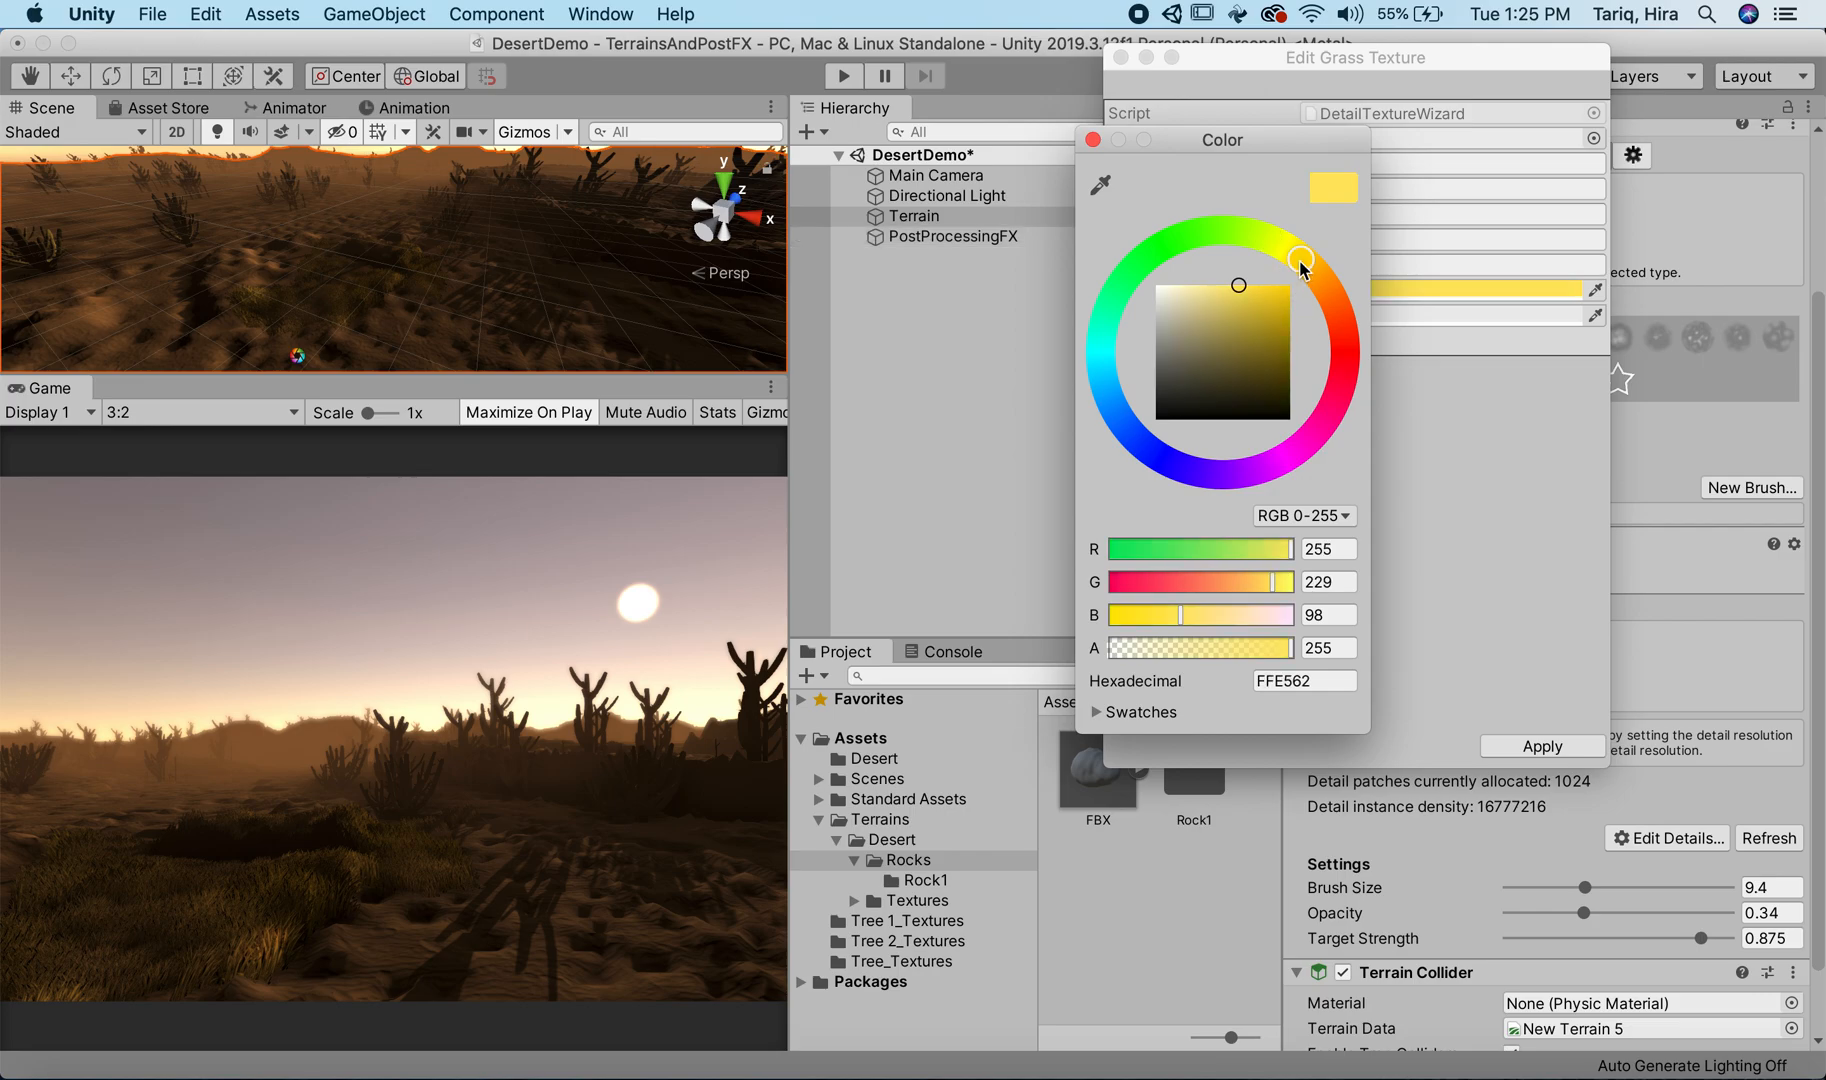
{"action": "left_click_drag", "start_coordinate": [1286, 338], "coordinate": [1292, 328]}
{"action": "left_click", "coordinate": [1330, 299]}
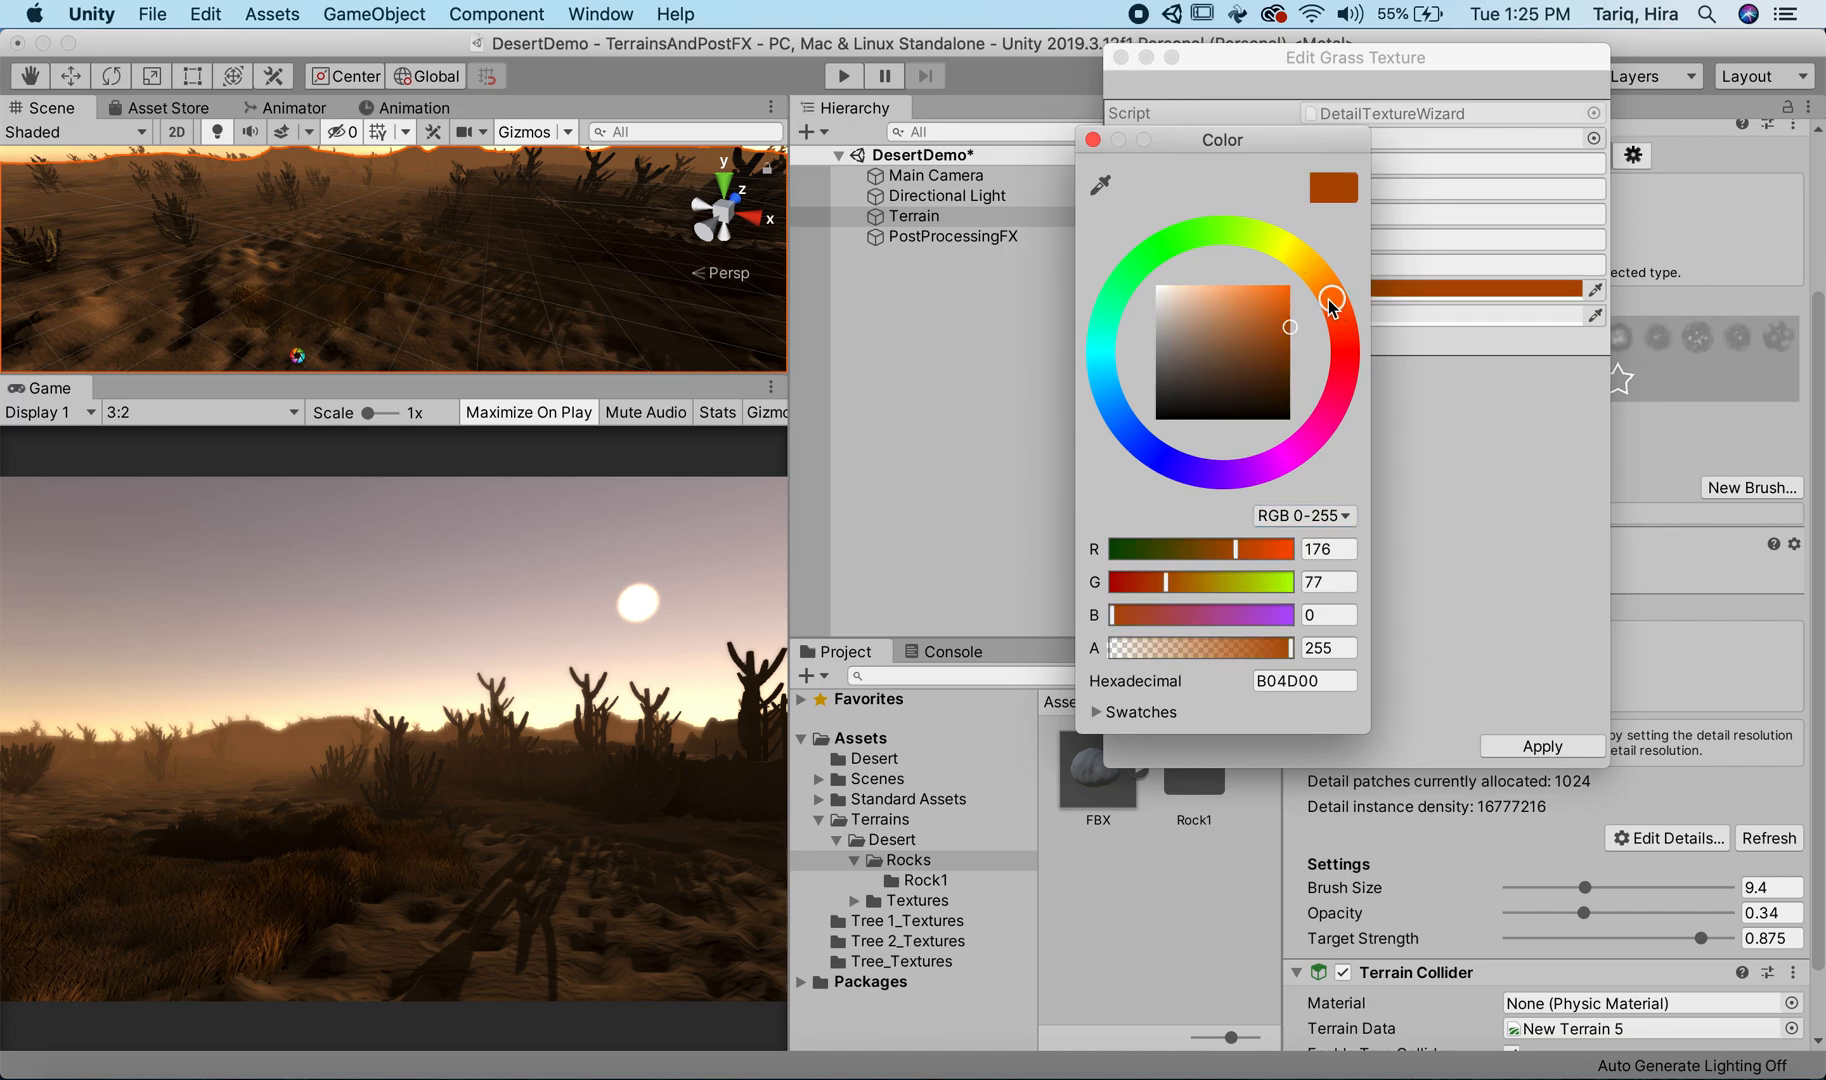
{"action": "left_click_drag", "start_coordinate": [1287, 301], "coordinate": [1297, 300]}
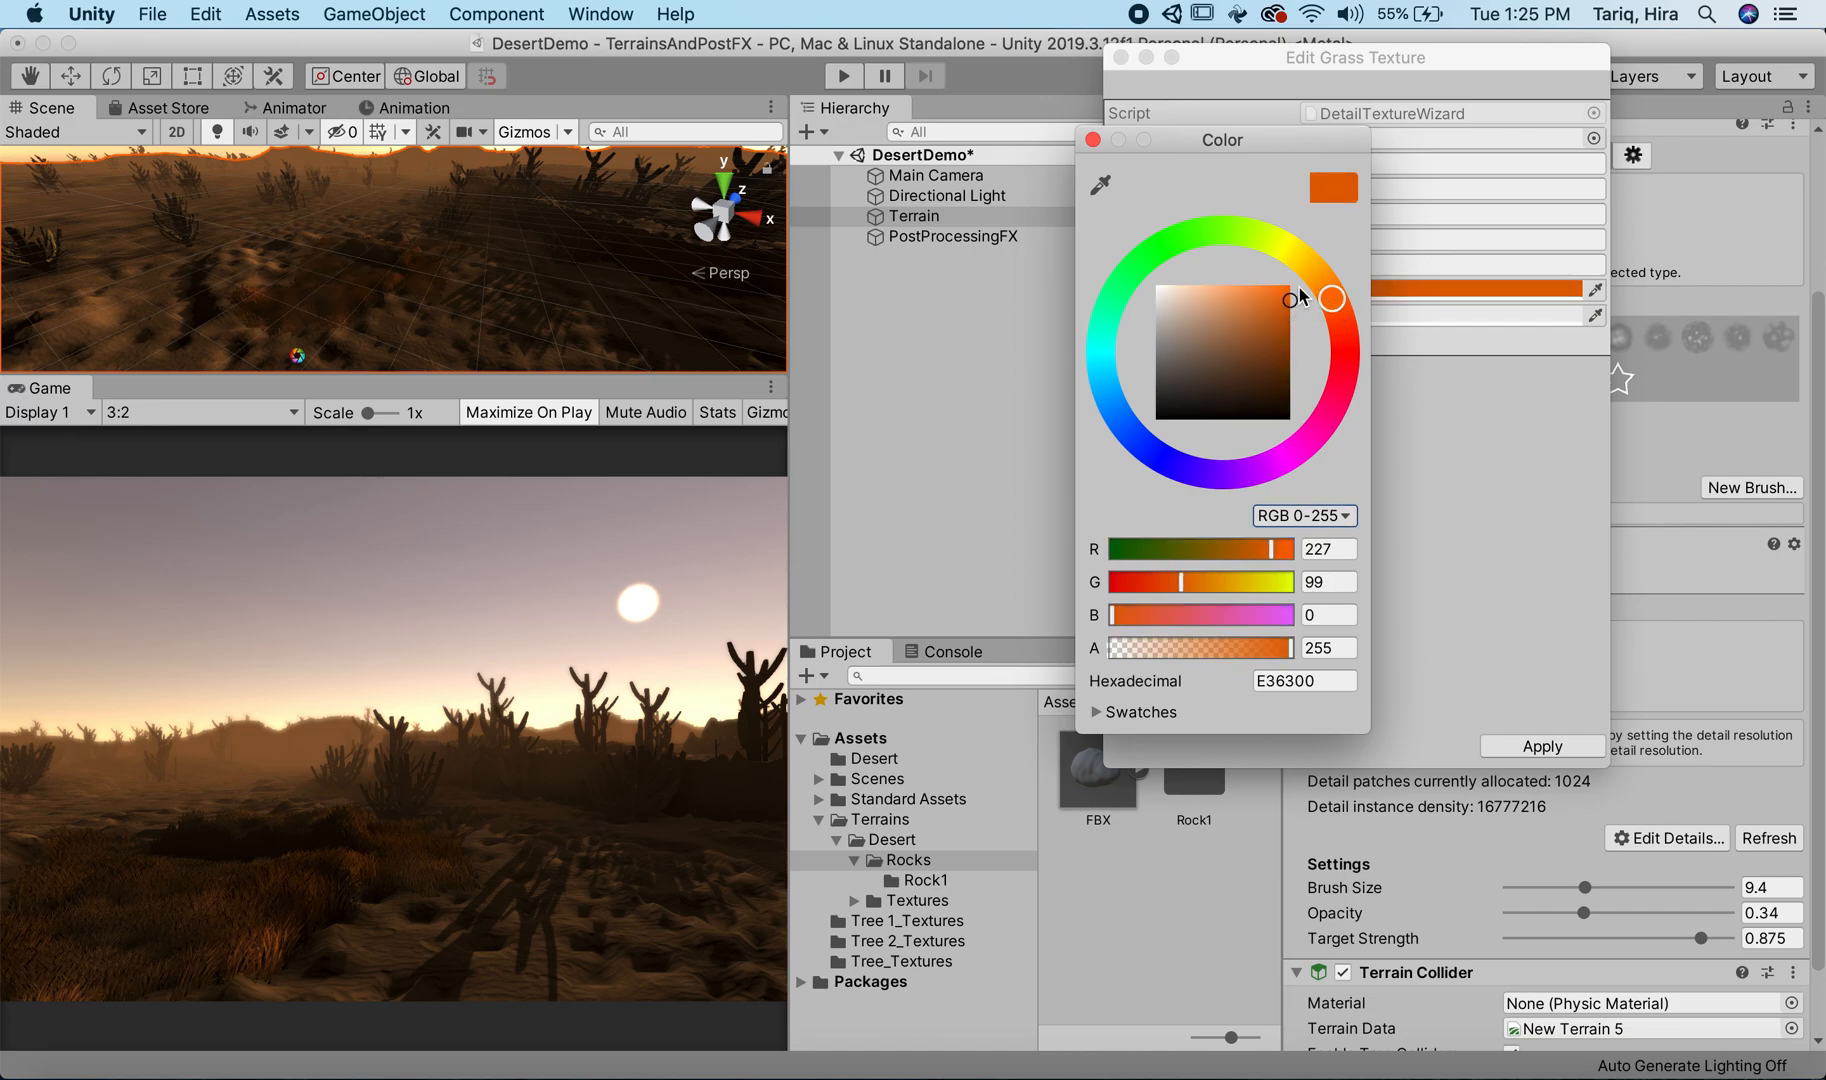
{"action": "left_click", "coordinate": [1327, 277]}
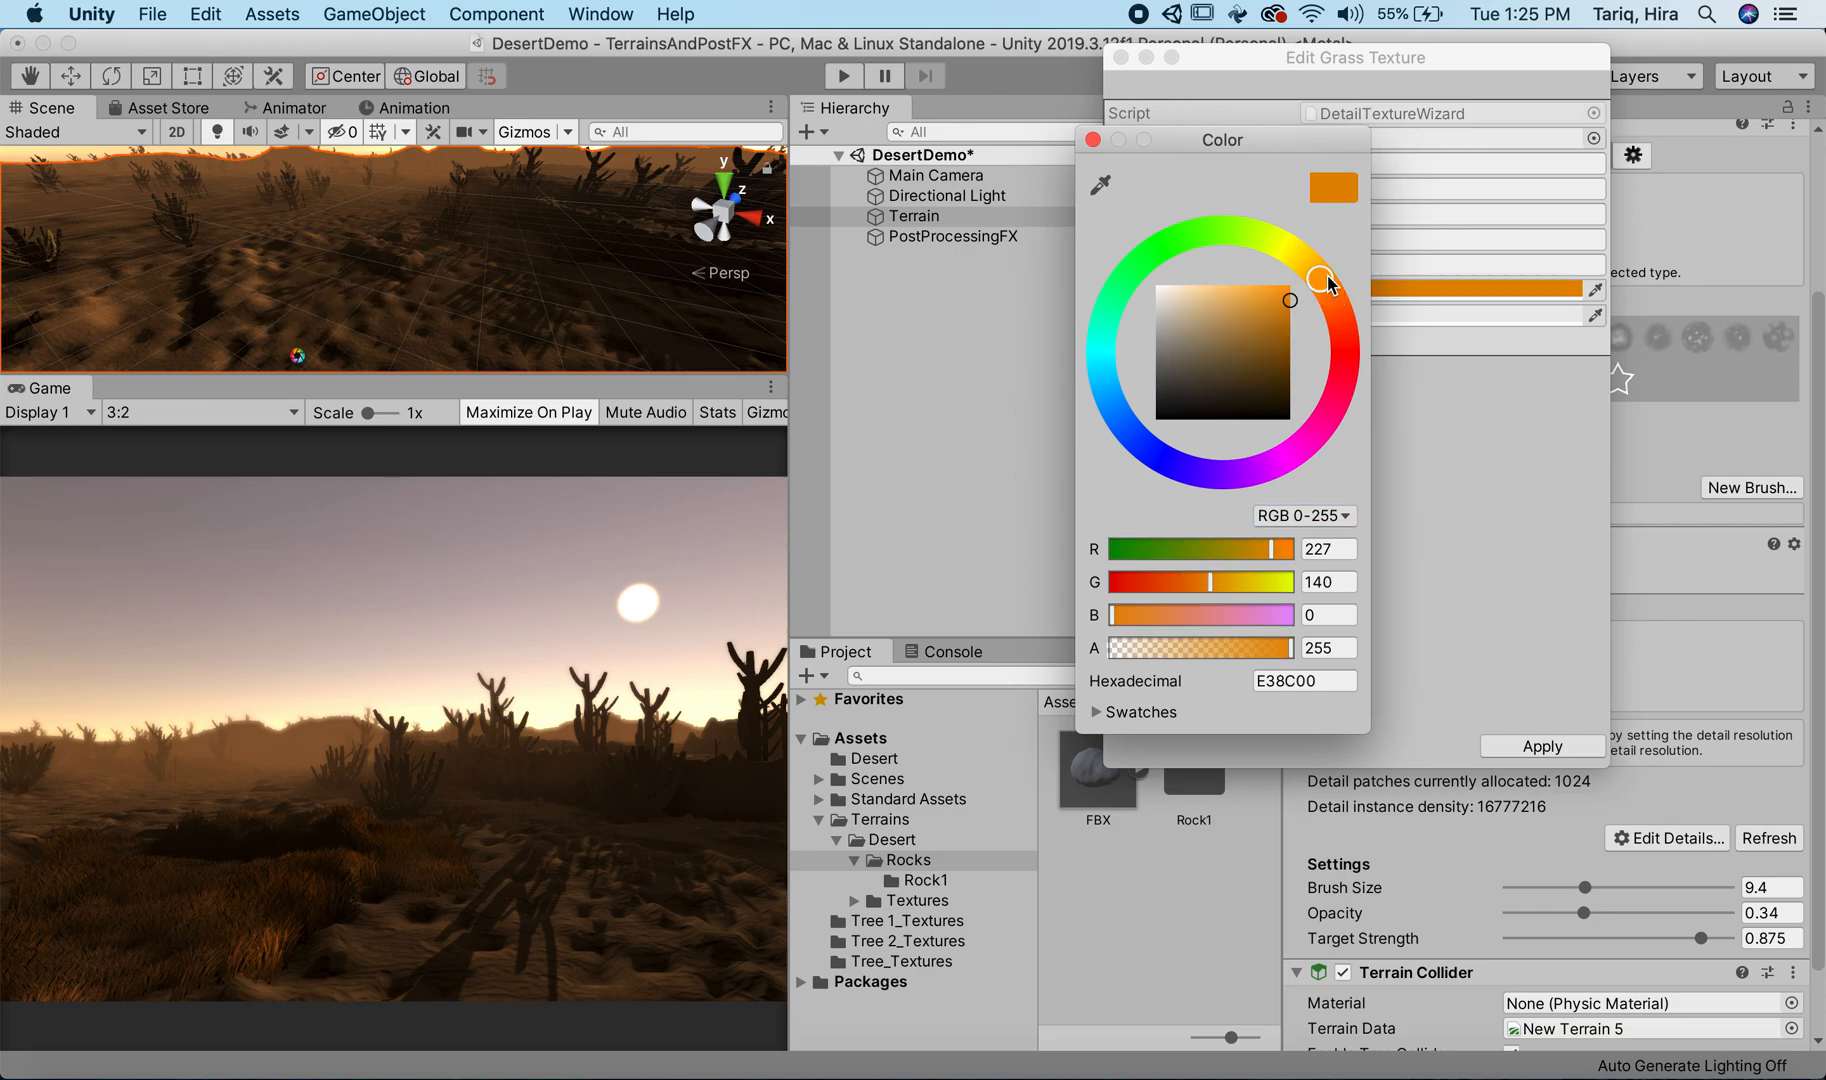
Step: Tone the Grass detail's Healthy Color down to the grey-brown 80786C
{"action": "left_click", "coordinate": [1206, 336]}
{"action": "left_click", "coordinate": [1261, 356]}
{"action": "left_click", "coordinate": [1244, 356]}
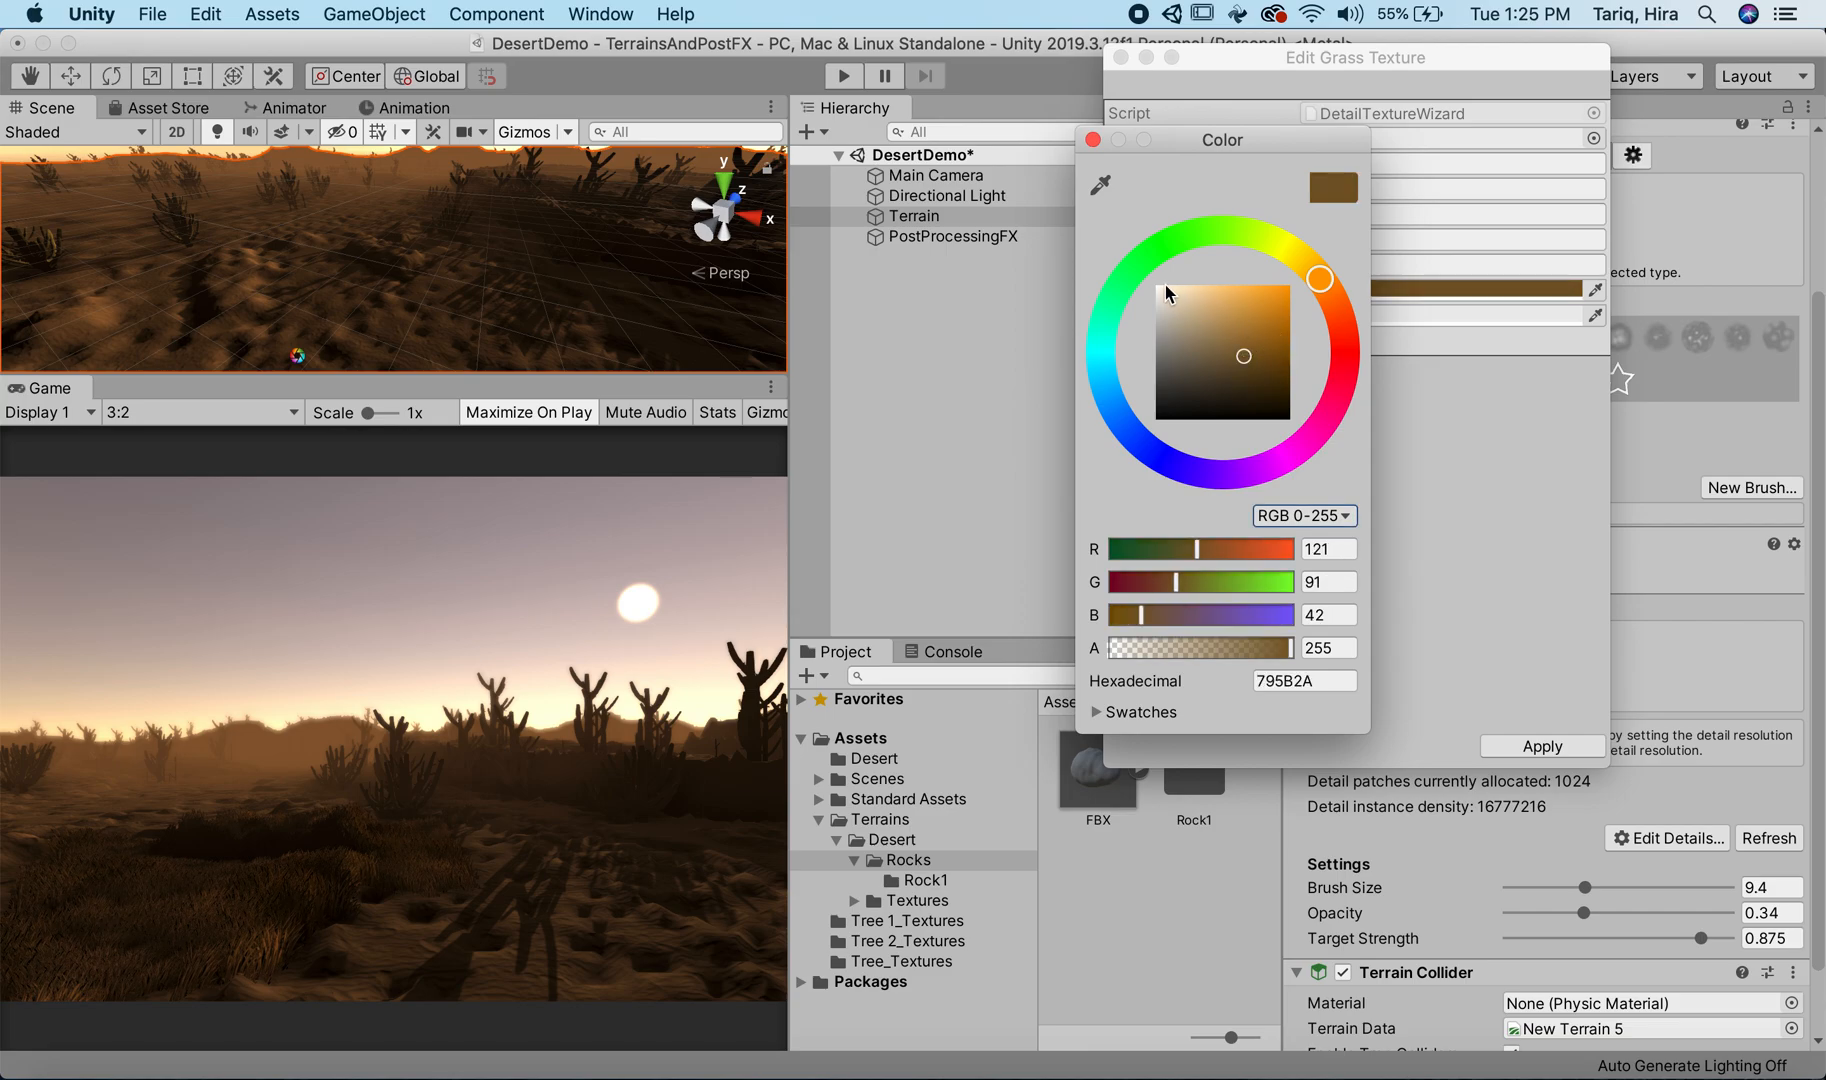
{"action": "left_click_drag", "start_coordinate": [1186, 356], "coordinate": [1178, 360]}
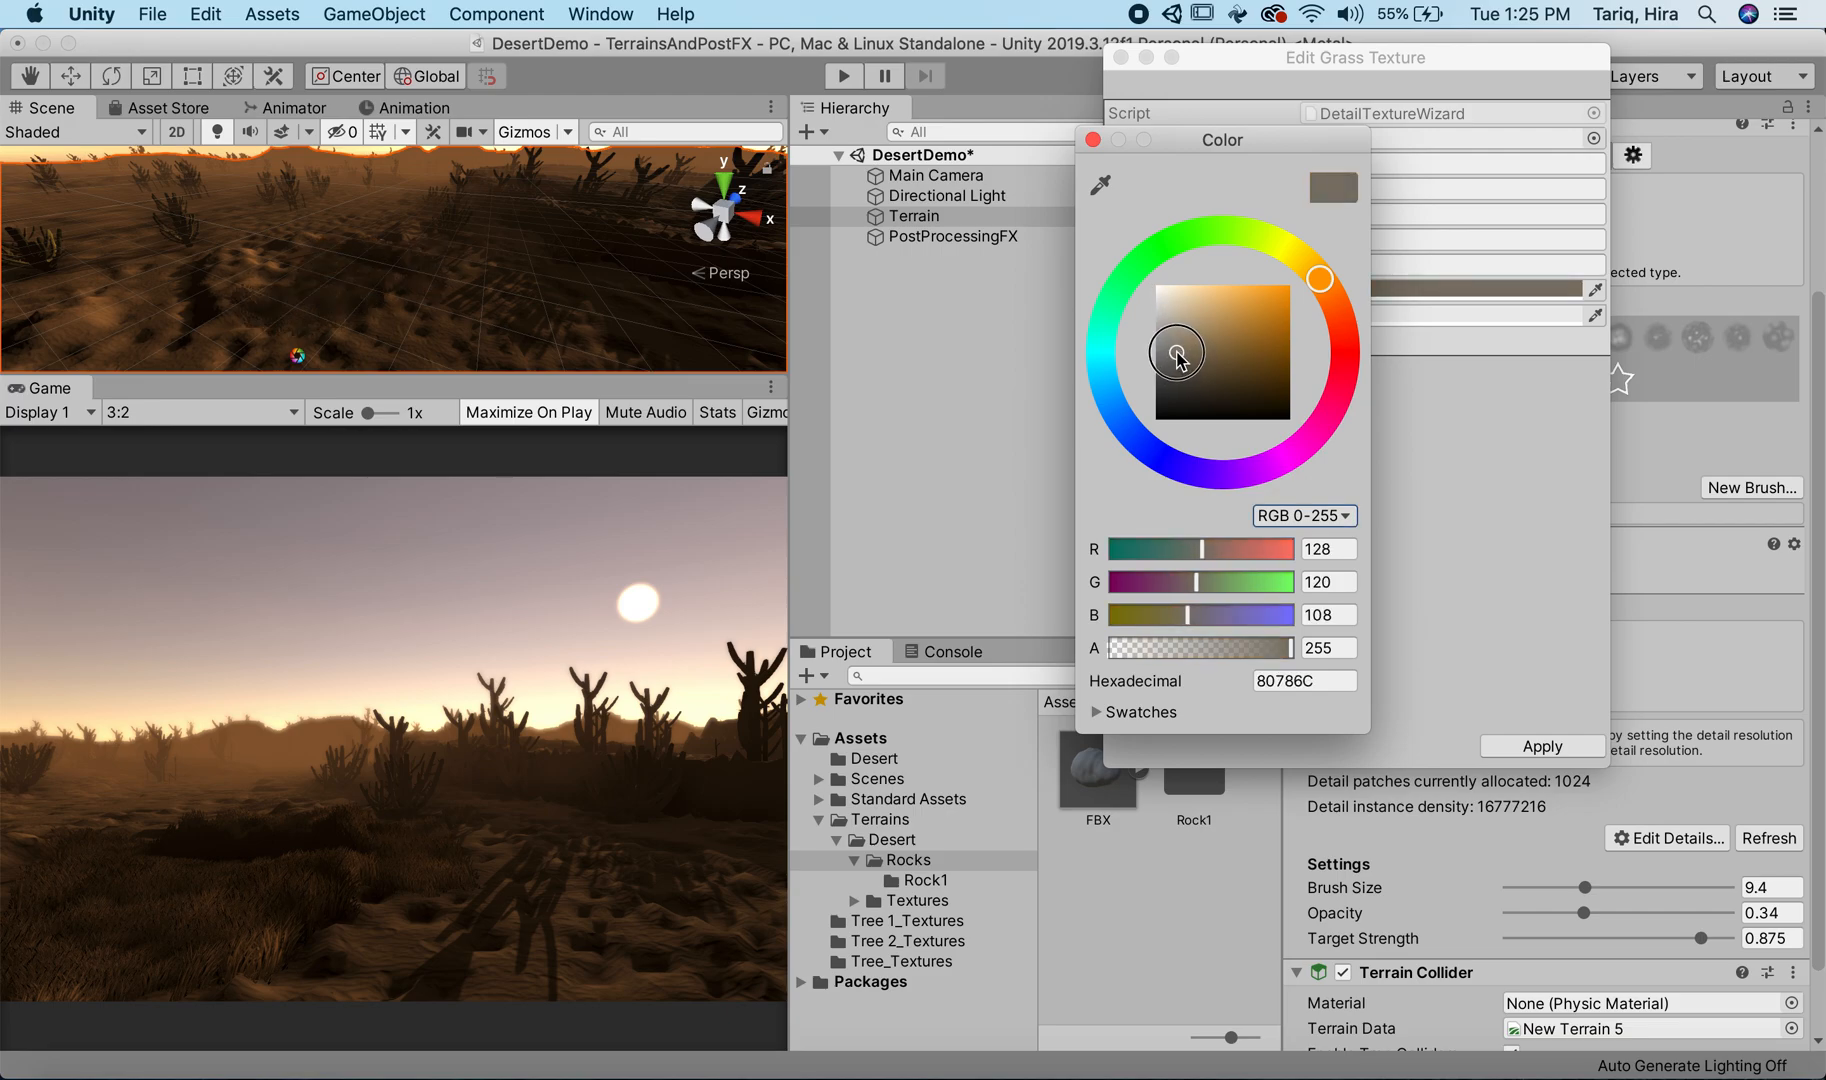
{"action": "left_click", "coordinate": [1092, 140]}
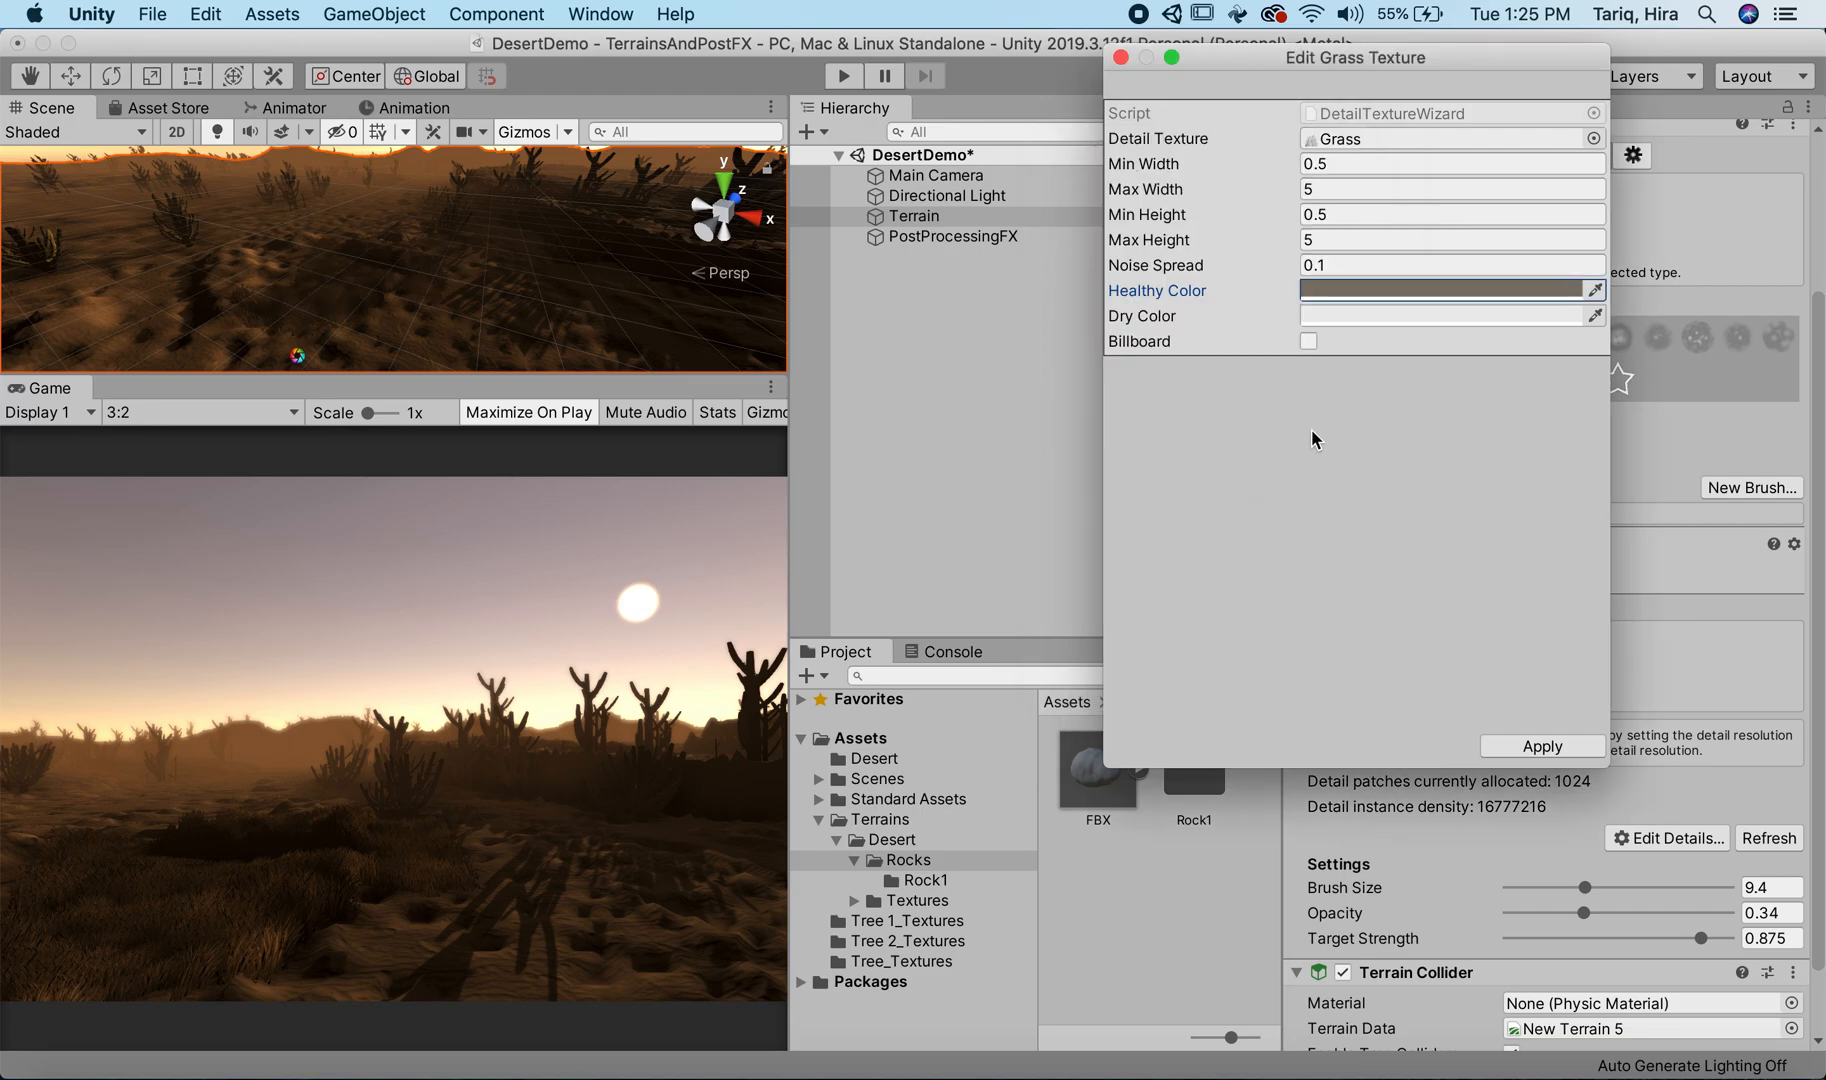
Step: Try peach and pale yellow for the Grass detail's Dry Color and settle on dark grey 3D3D3D
{"action": "left_click", "coordinate": [1435, 314]}
{"action": "left_click_drag", "start_coordinate": [1258, 368], "coordinate": [1204, 297]}
{"action": "left_click_drag", "start_coordinate": [1349, 352], "coordinate": [1341, 316]}
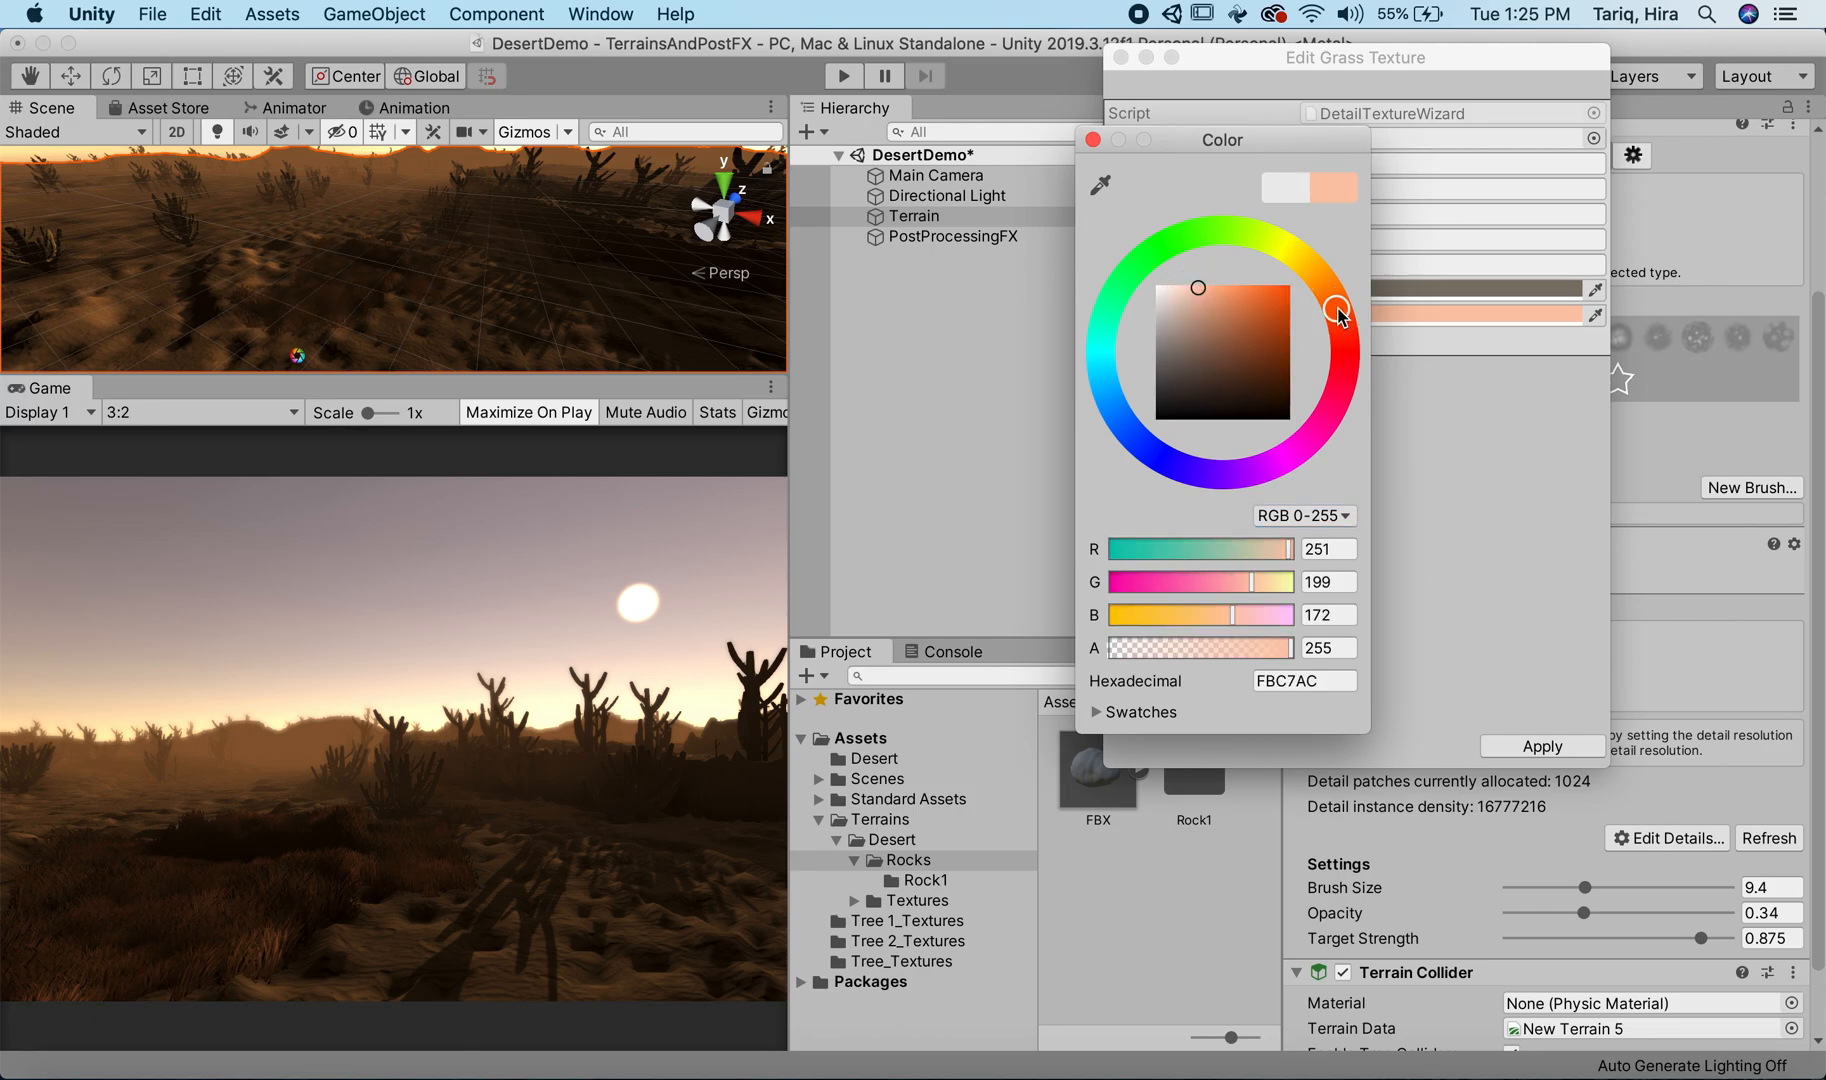
{"action": "left_click_drag", "start_coordinate": [1331, 285], "coordinate": [1294, 240]}
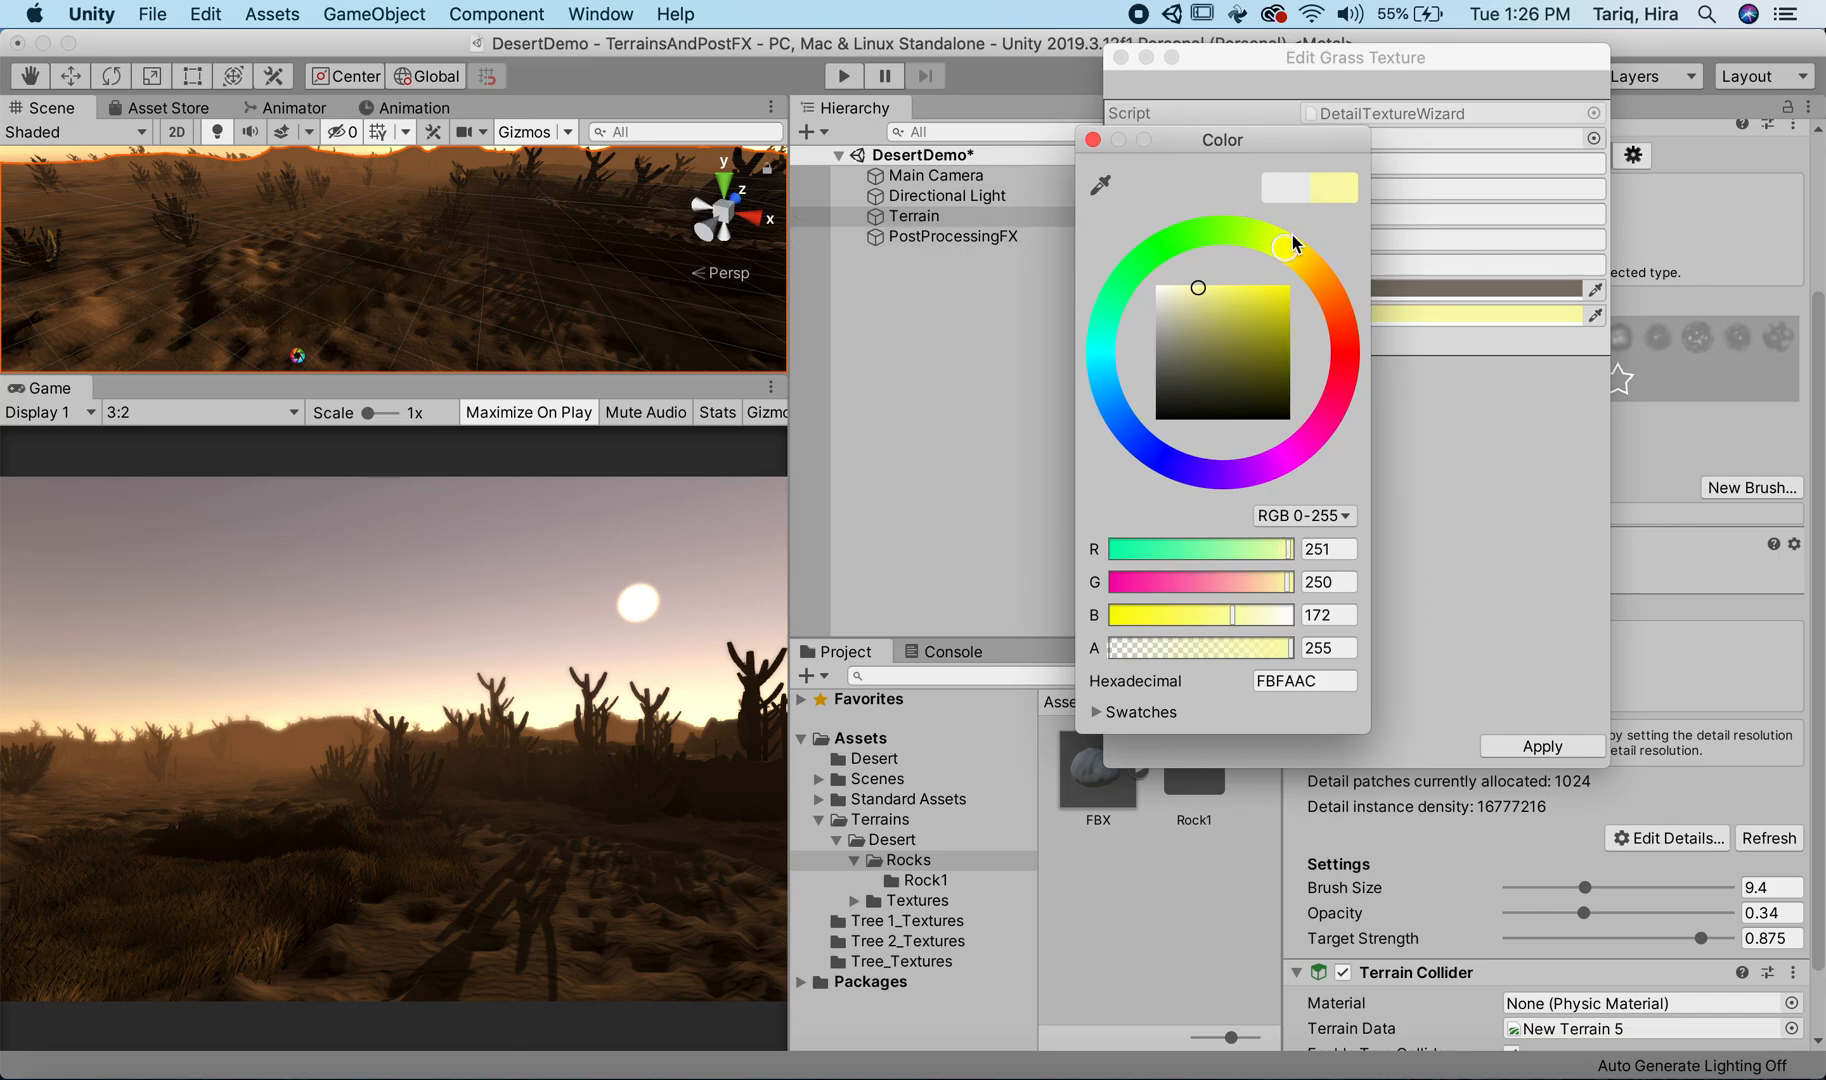
{"action": "left_click_drag", "start_coordinate": [1193, 352], "coordinate": [1098, 390]}
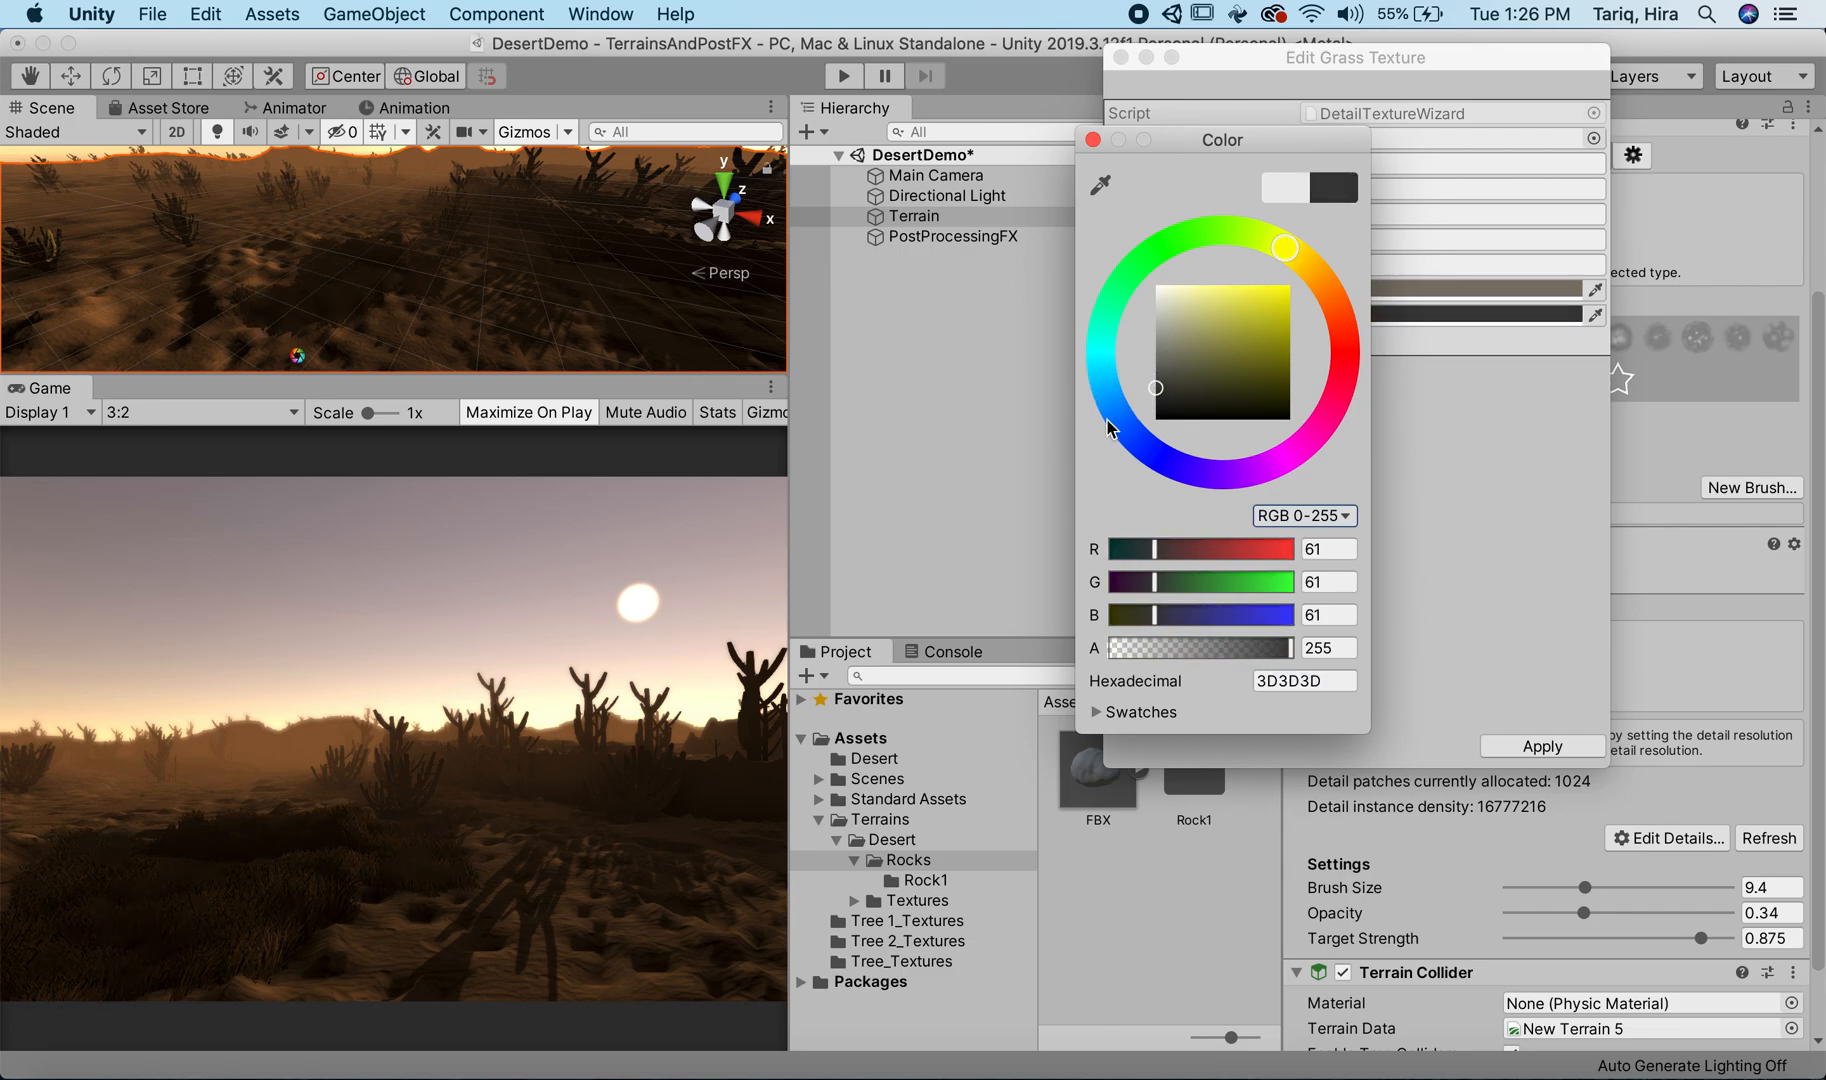
{"action": "left_click", "coordinate": [1093, 140]}
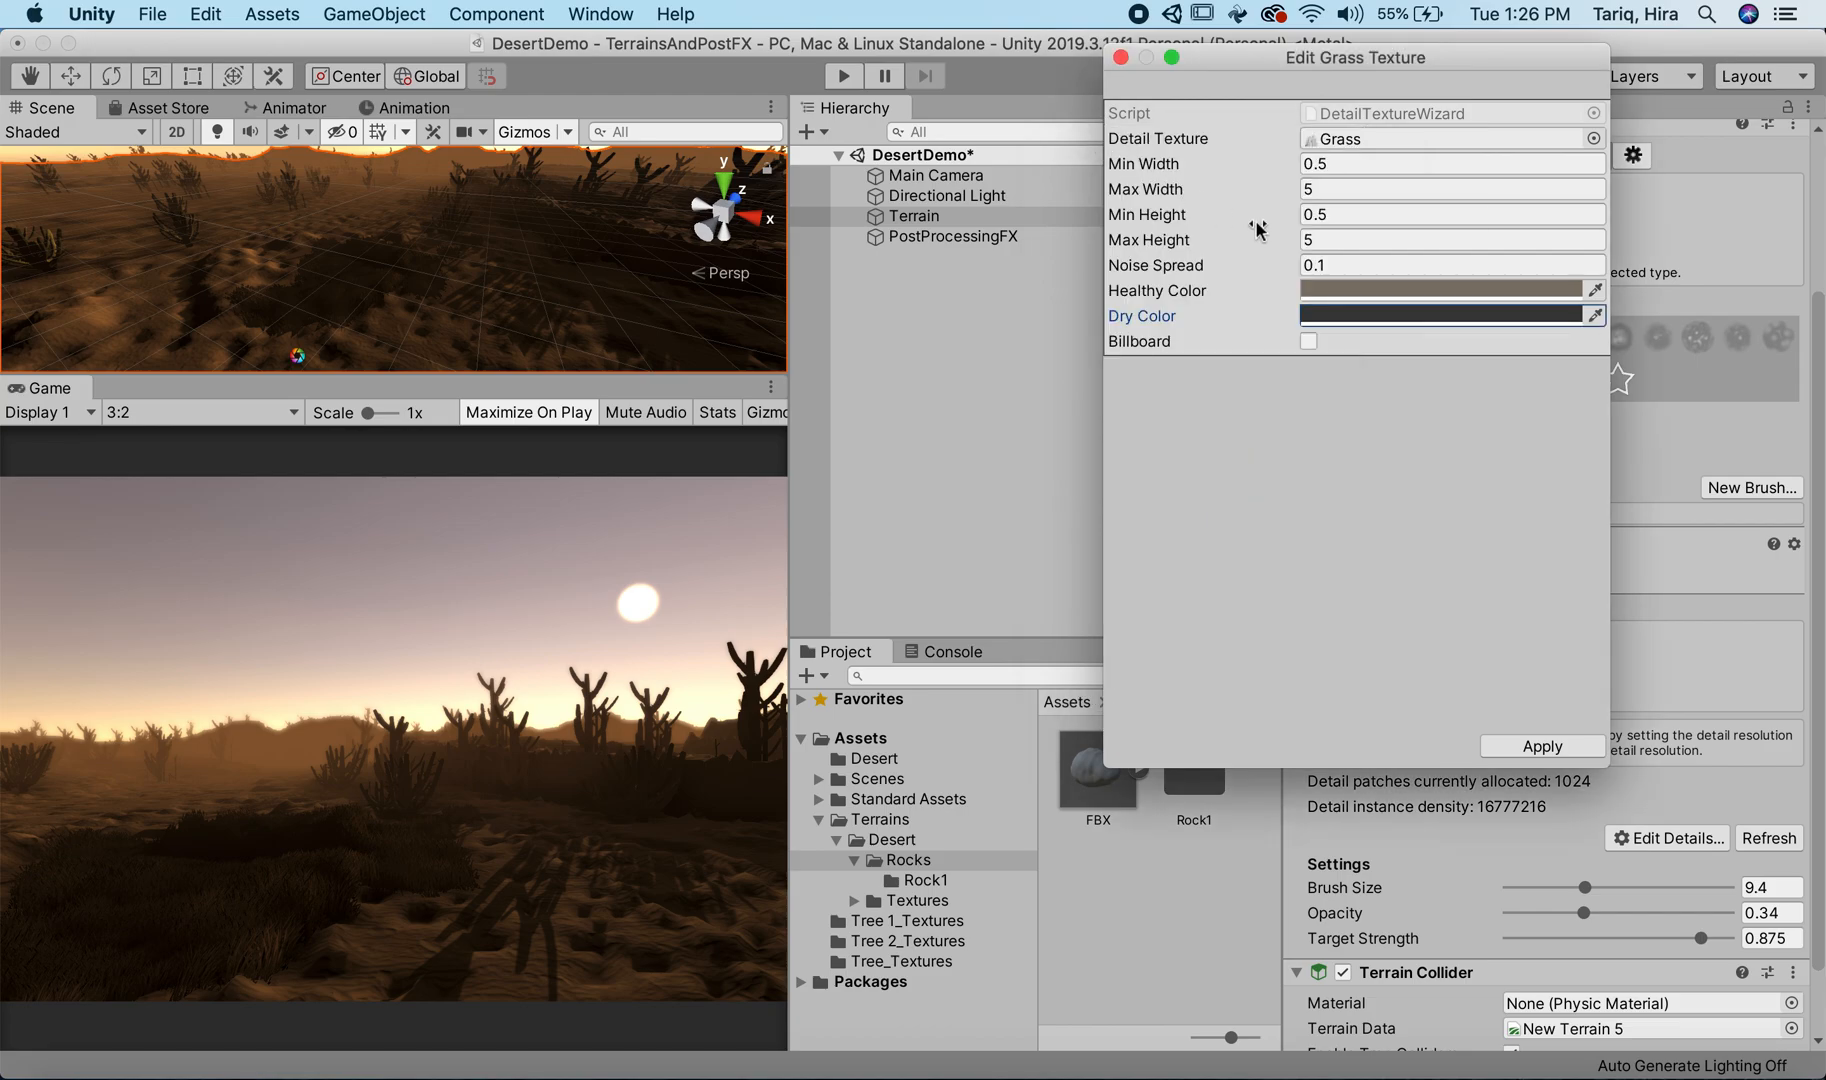
Step: Change the Grass detail's Healthy Color to light cream FFEBCC with reduced alpha and close the grass texture settings
{"action": "left_click", "coordinate": [1307, 287]}
{"action": "left_click", "coordinate": [1252, 310]}
{"action": "left_click_drag", "start_coordinate": [1238, 323], "coordinate": [1183, 284]}
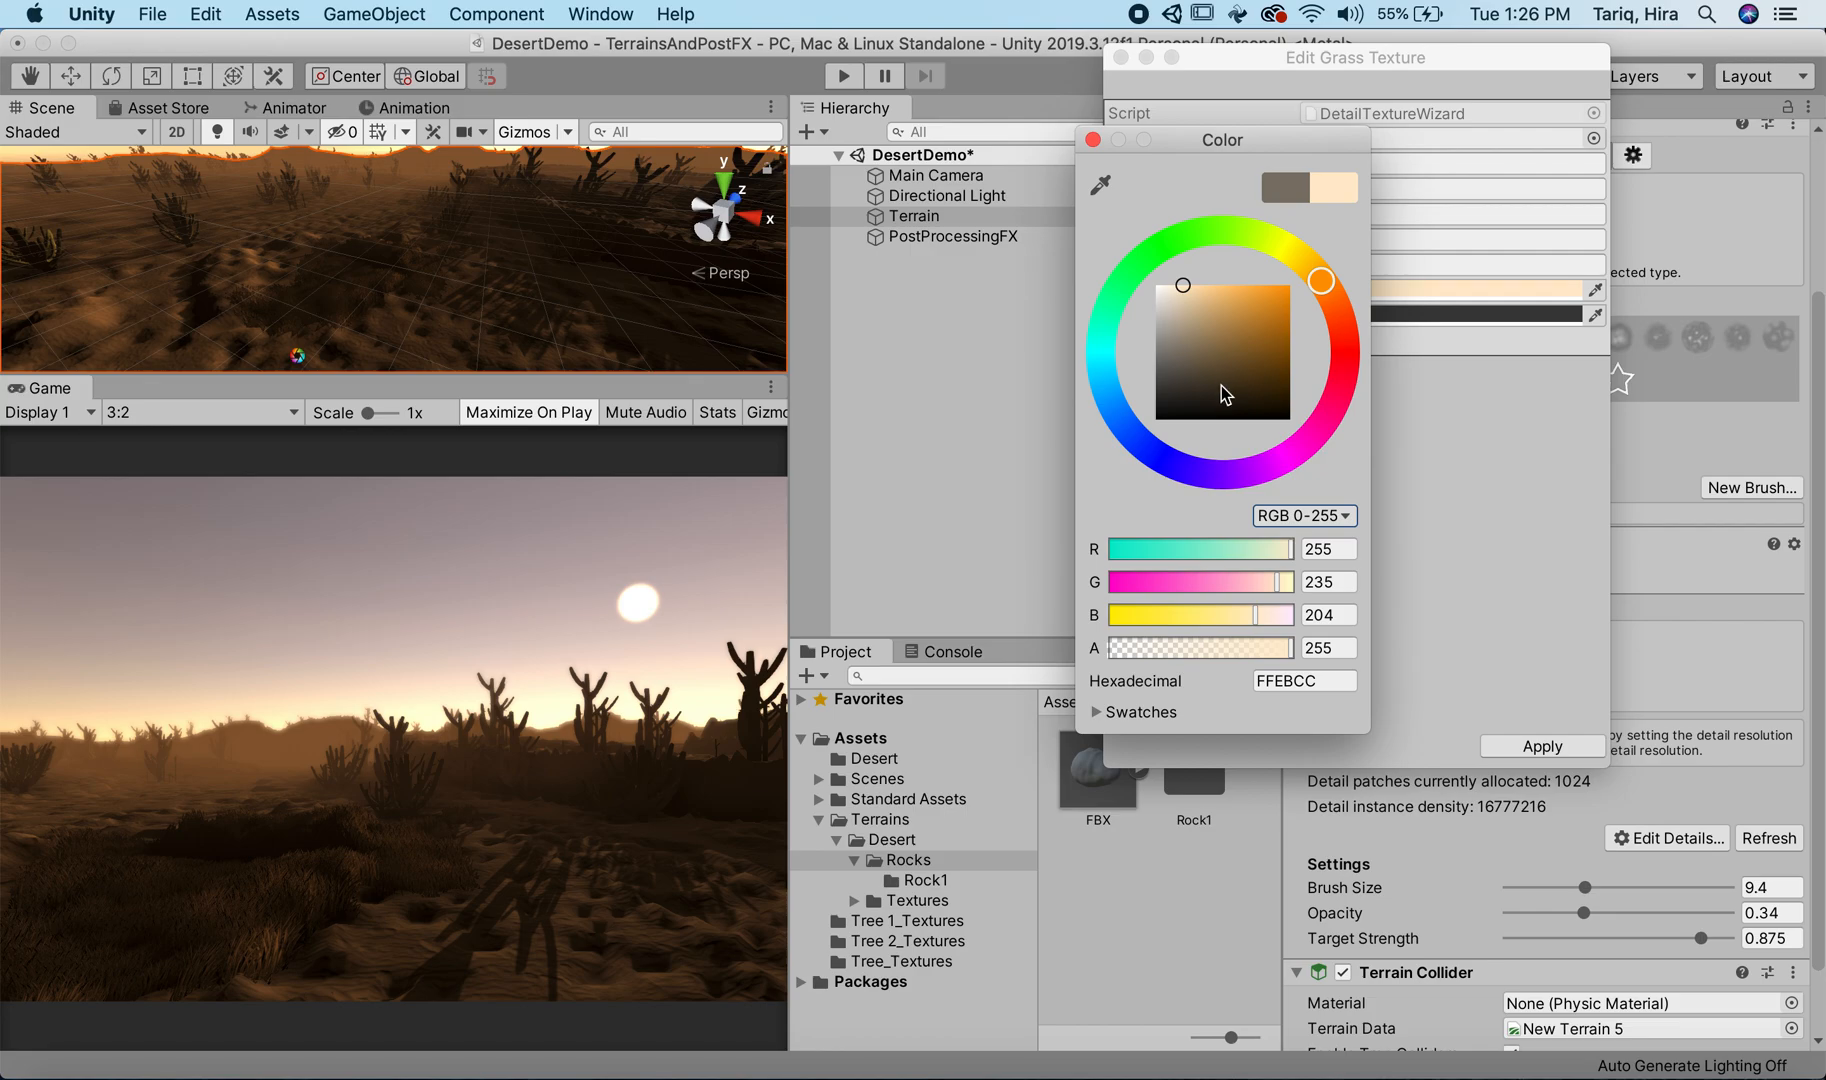
{"action": "left_click_drag", "start_coordinate": [1238, 647], "coordinate": [1201, 662]}
{"action": "left_click", "coordinate": [1094, 140]}
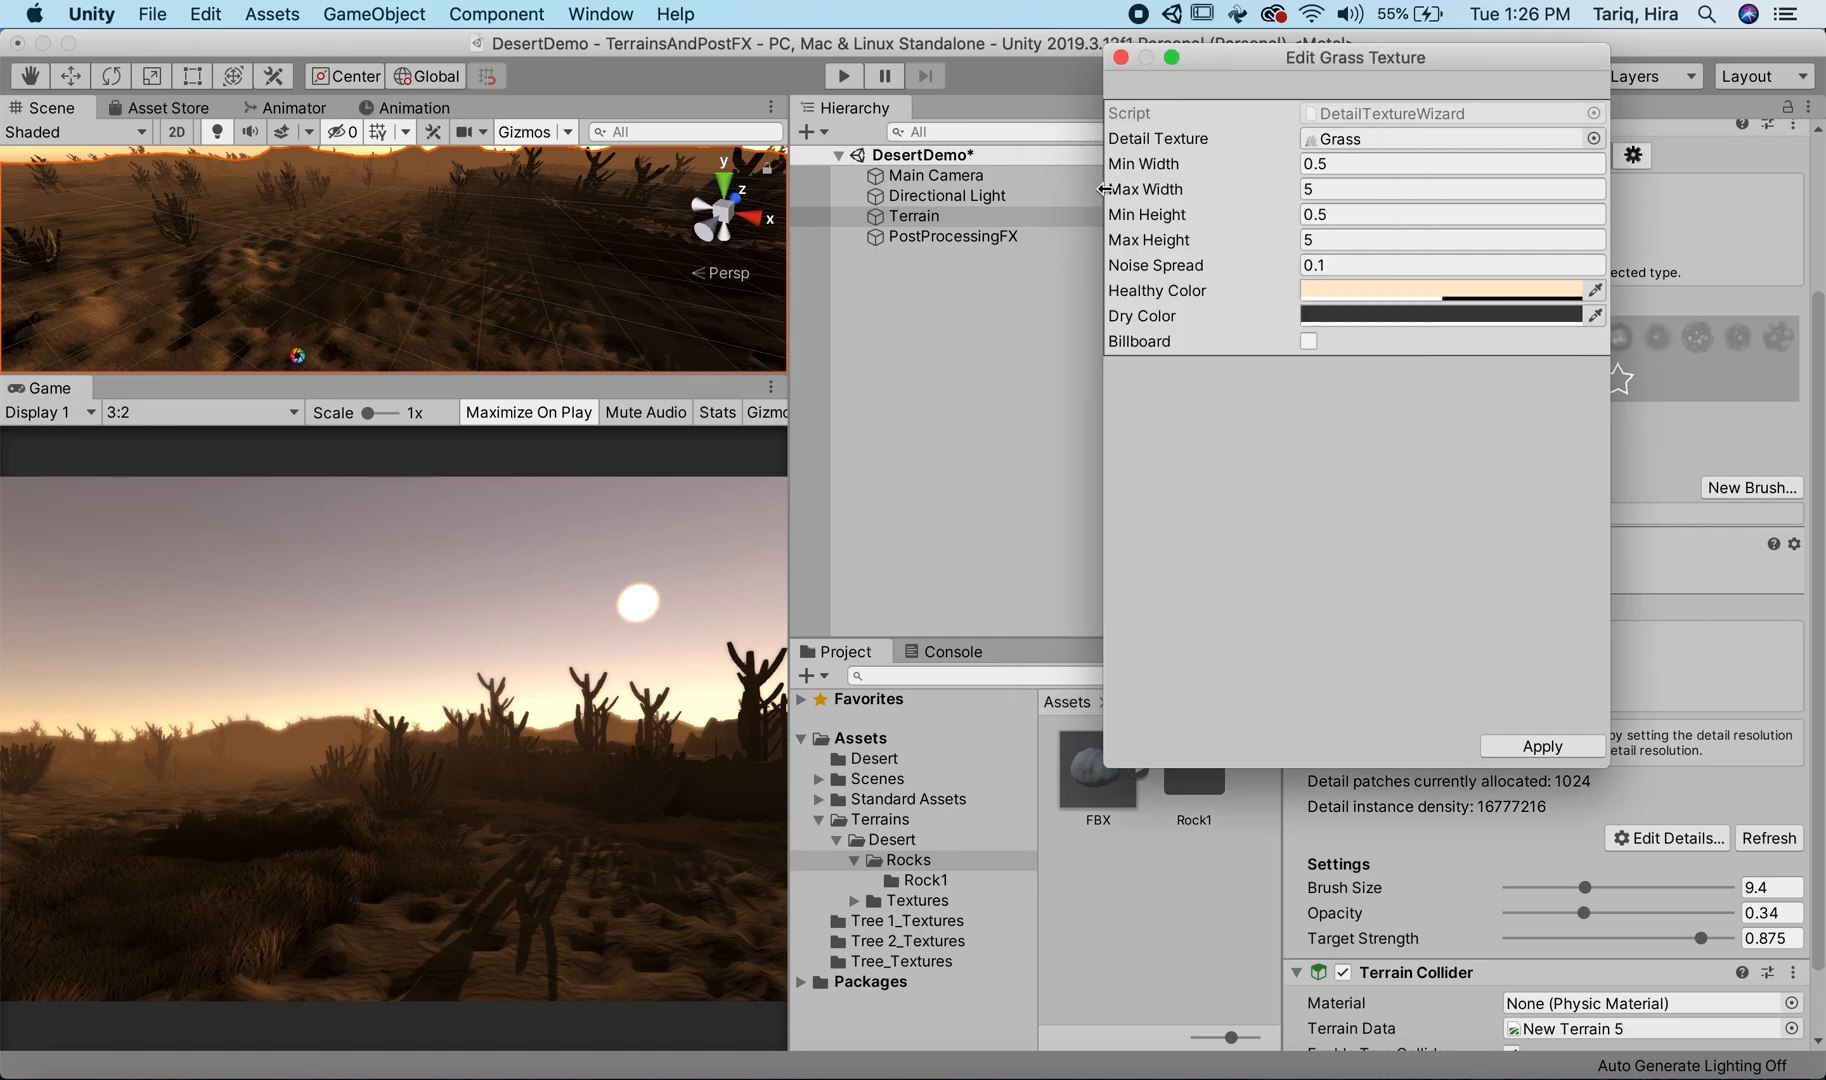
{"action": "left_click", "coordinate": [1121, 58]}
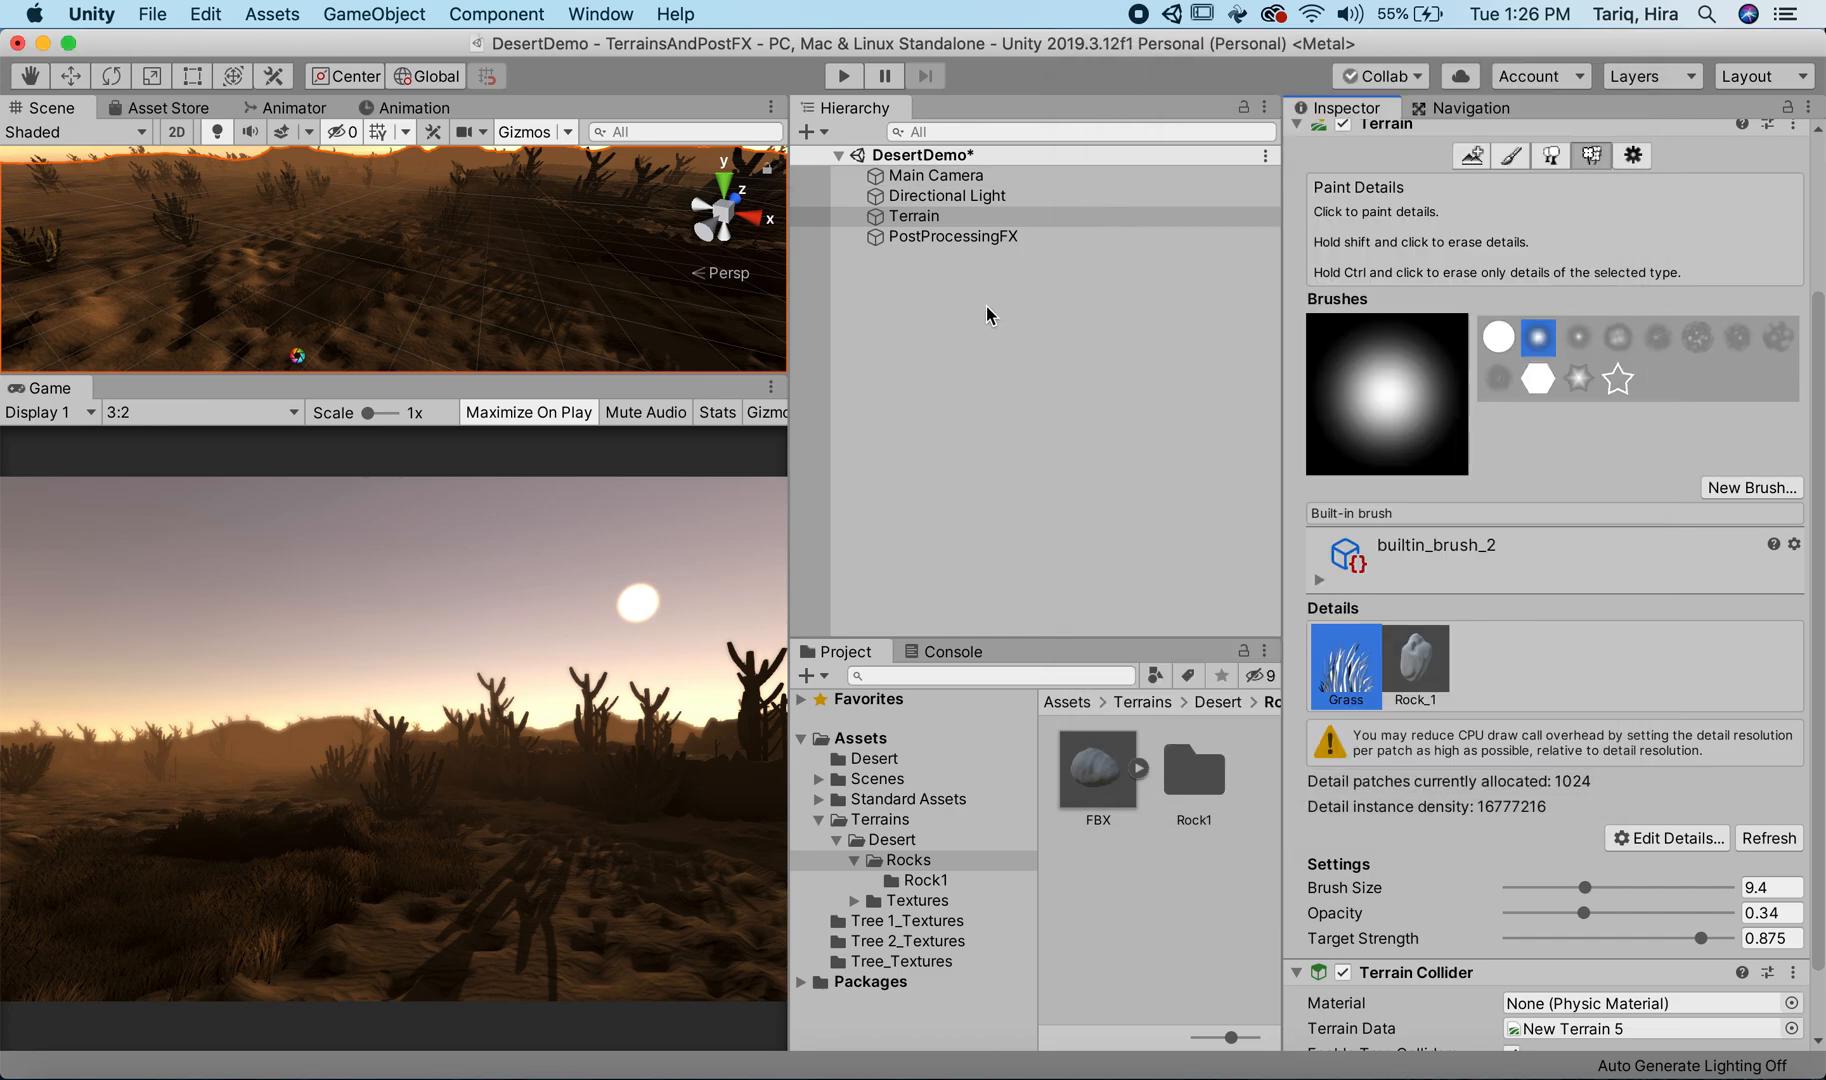
Step: In PostProcessingFX's Color Grading, disable the Tonemapping Mode override and set the White Balance Temperature to 56
{"action": "left_click", "coordinate": [925, 237]}
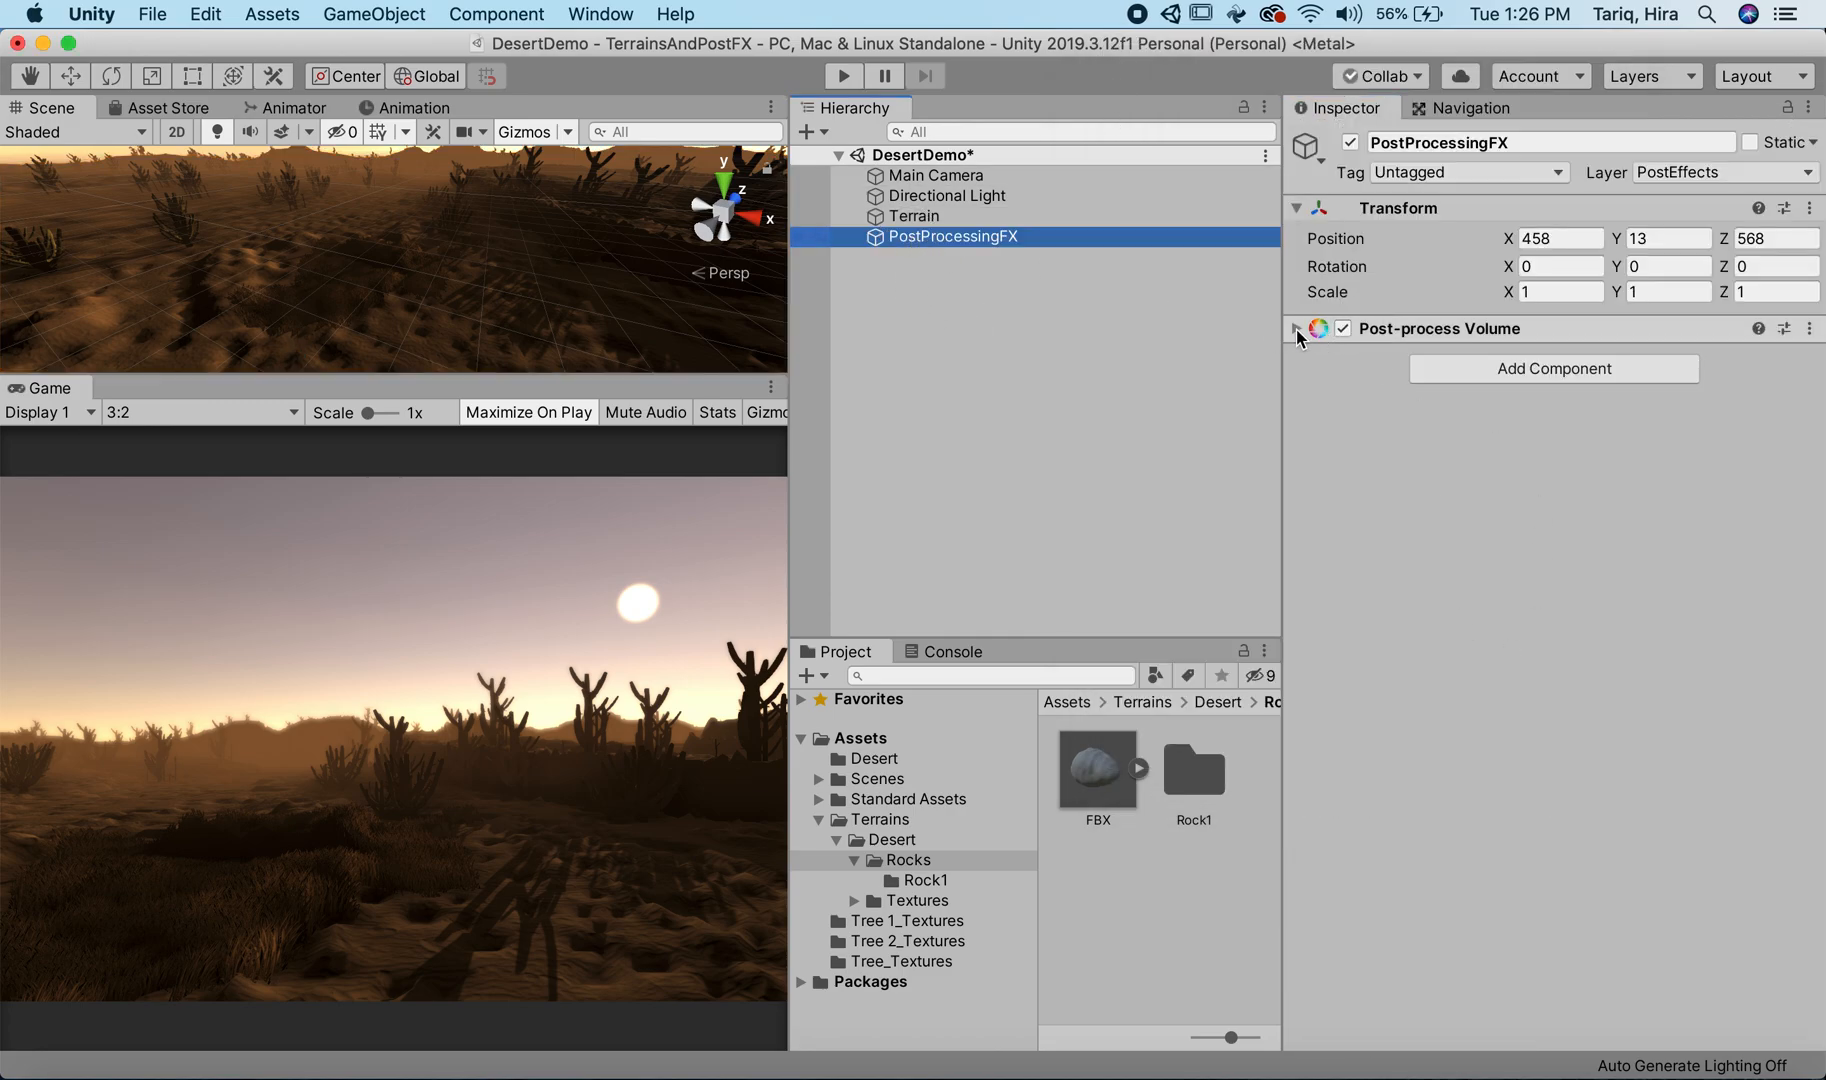
{"action": "left_click", "coordinate": [1297, 330]}
{"action": "scroll", "coordinate": [1370, 633], "scroll_direction": "down", "scroll_amount": 2}
{"action": "scroll", "coordinate": [1375, 640], "scroll_direction": "down", "scroll_amount": 3}
{"action": "left_click", "coordinate": [1315, 483]}
{"action": "left_click", "coordinate": [1315, 483]}
{"action": "left_click", "coordinate": [1560, 483]}
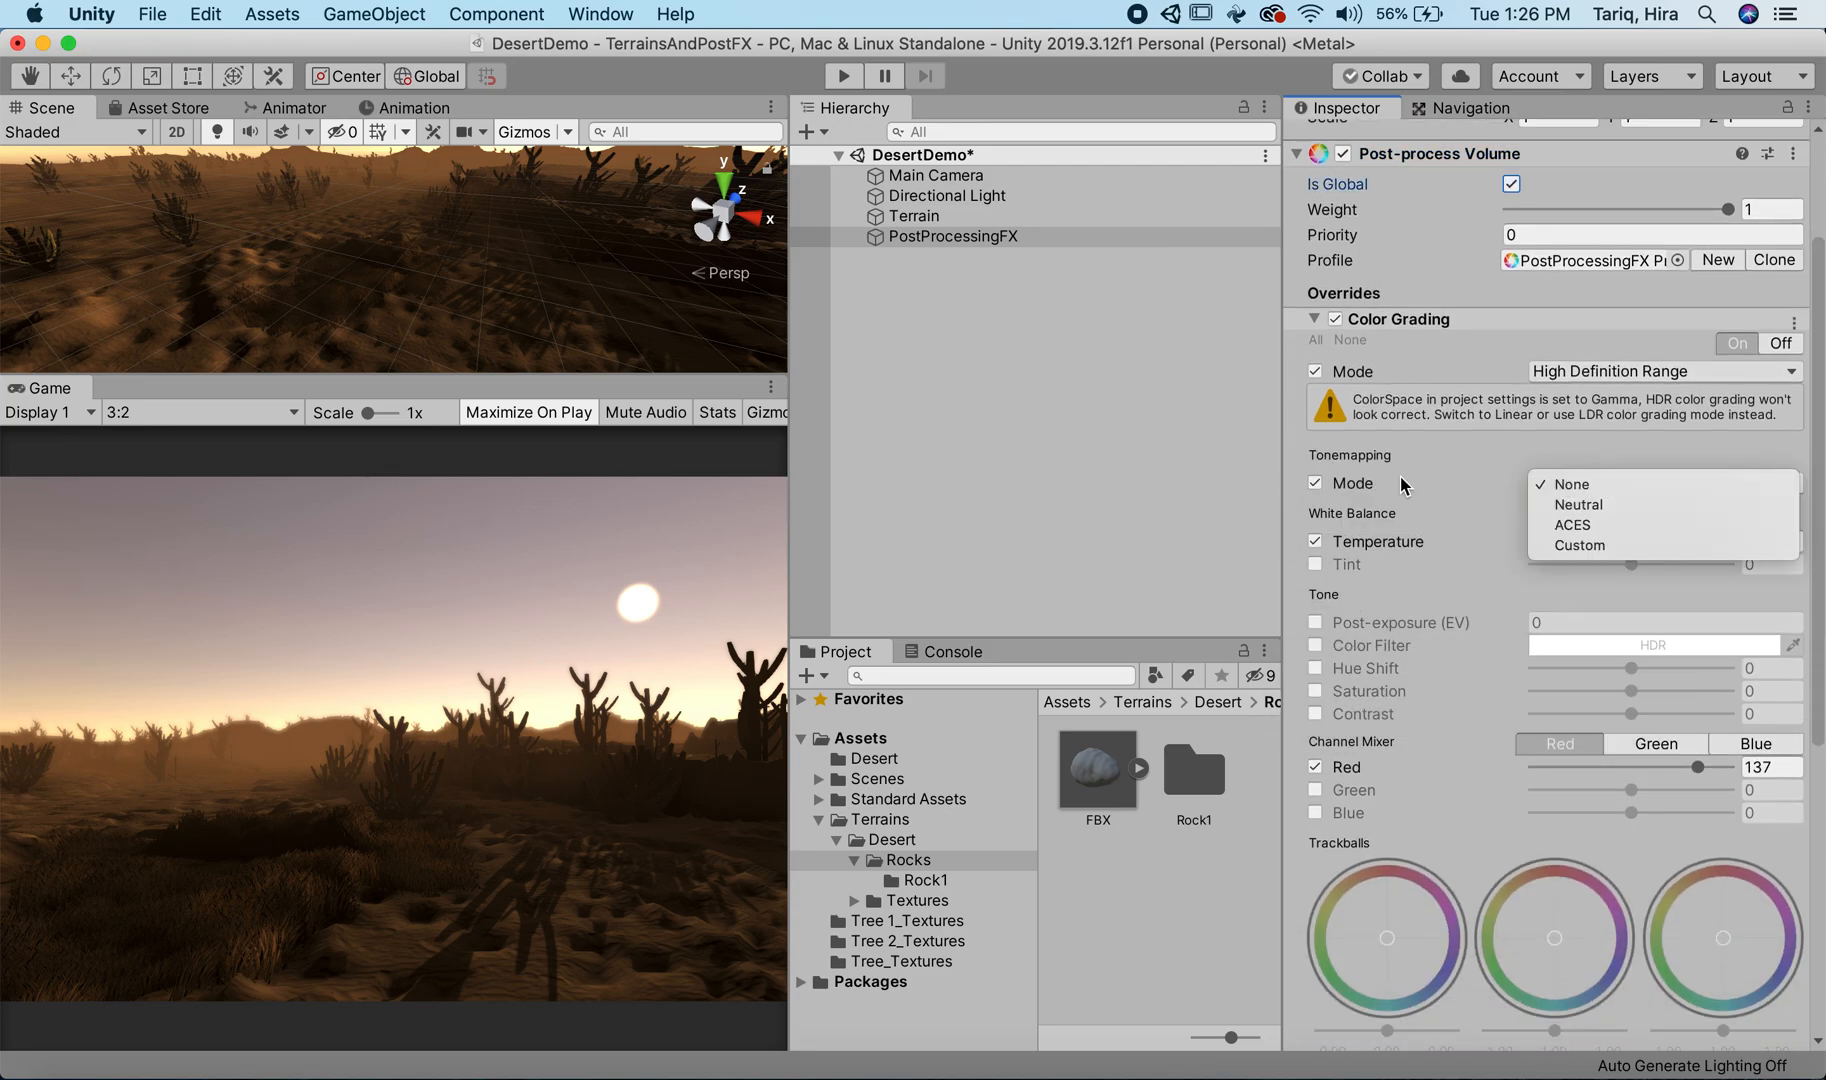
{"action": "left_click", "coordinate": [1330, 482]}
{"action": "left_click", "coordinate": [1315, 483]}
{"action": "mouse_move", "coordinate": [1693, 545]}
{"action": "left_mouse_down"}
{"action": "mouse_move", "coordinate": [1670, 547]}
{"action": "mouse_move", "coordinate": [1688, 550]}
{"action": "left_mouse_up"}
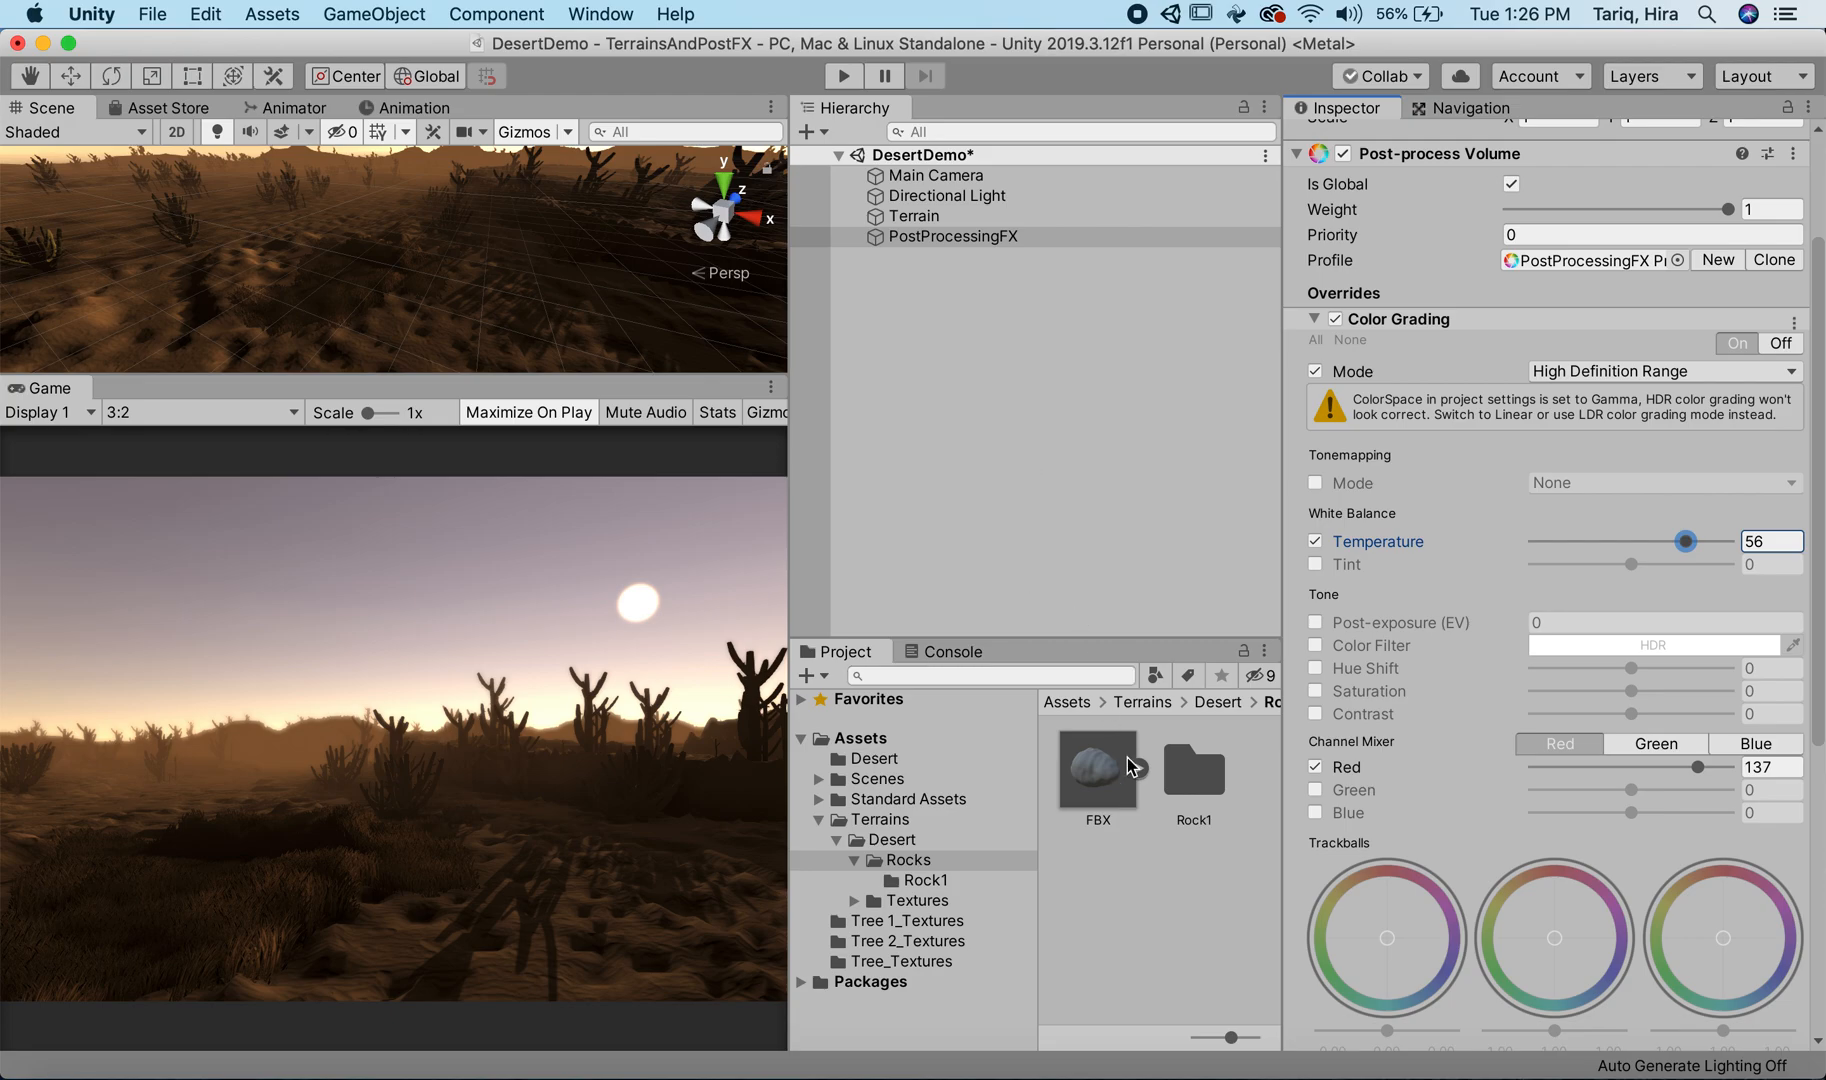
Step: Place the Rock_1 model on the foreground terrain in front of the camera and apply the Rock1MAT material to it
{"action": "double_click", "coordinate": [1238, 802]}
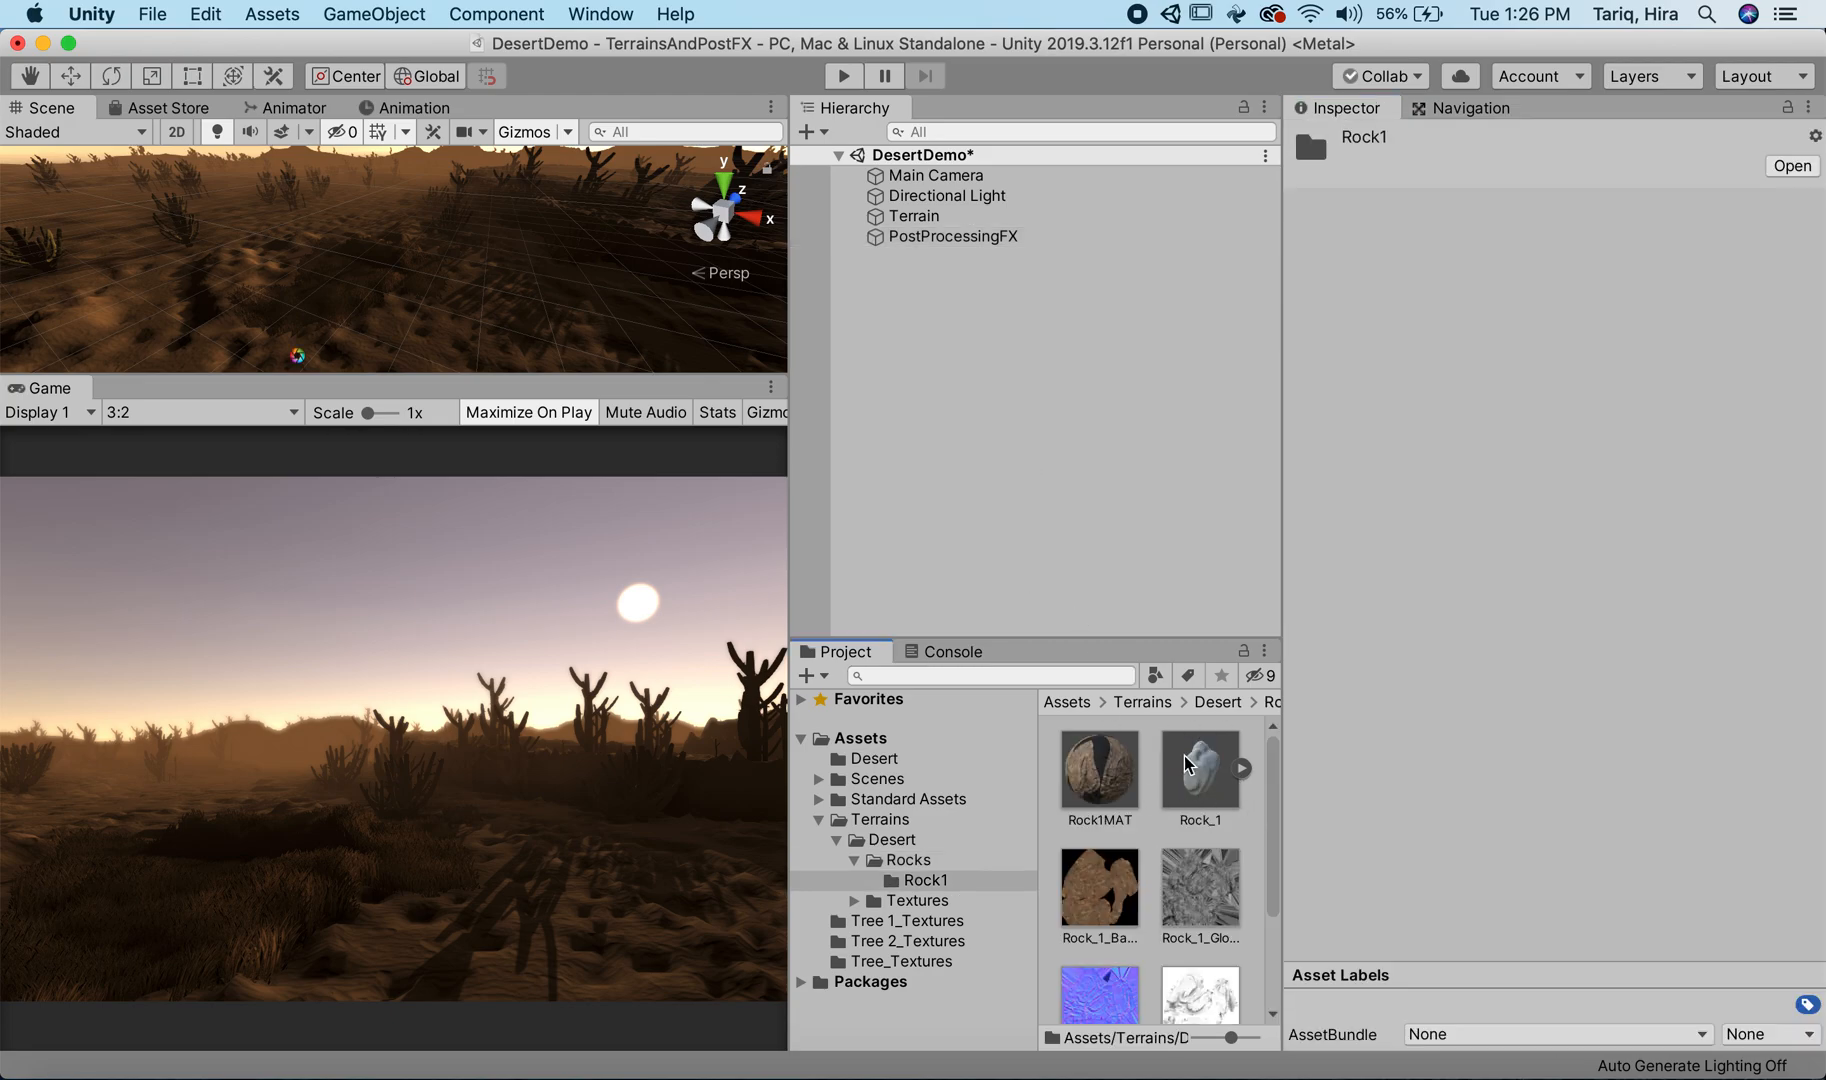
{"action": "left_click", "coordinate": [1197, 765]}
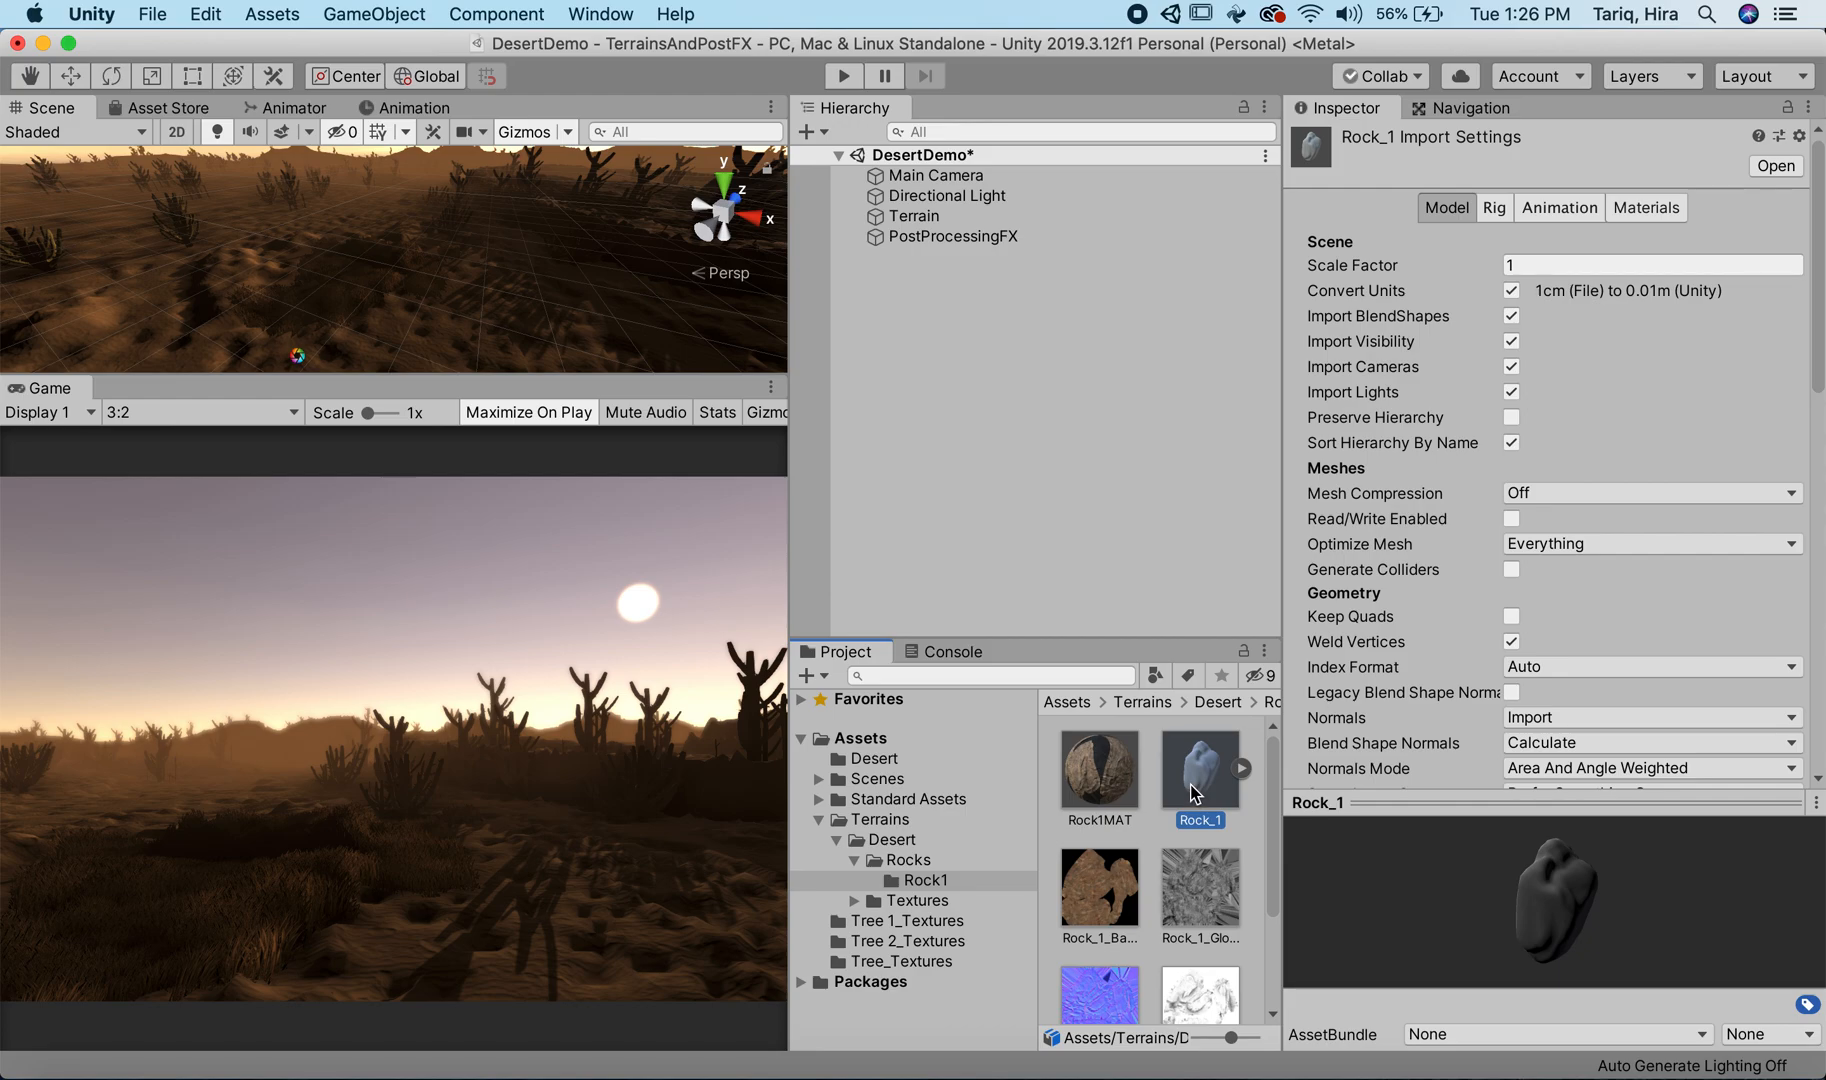
{"action": "left_click_drag", "start_coordinate": [1207, 775], "coordinate": [368, 318]}
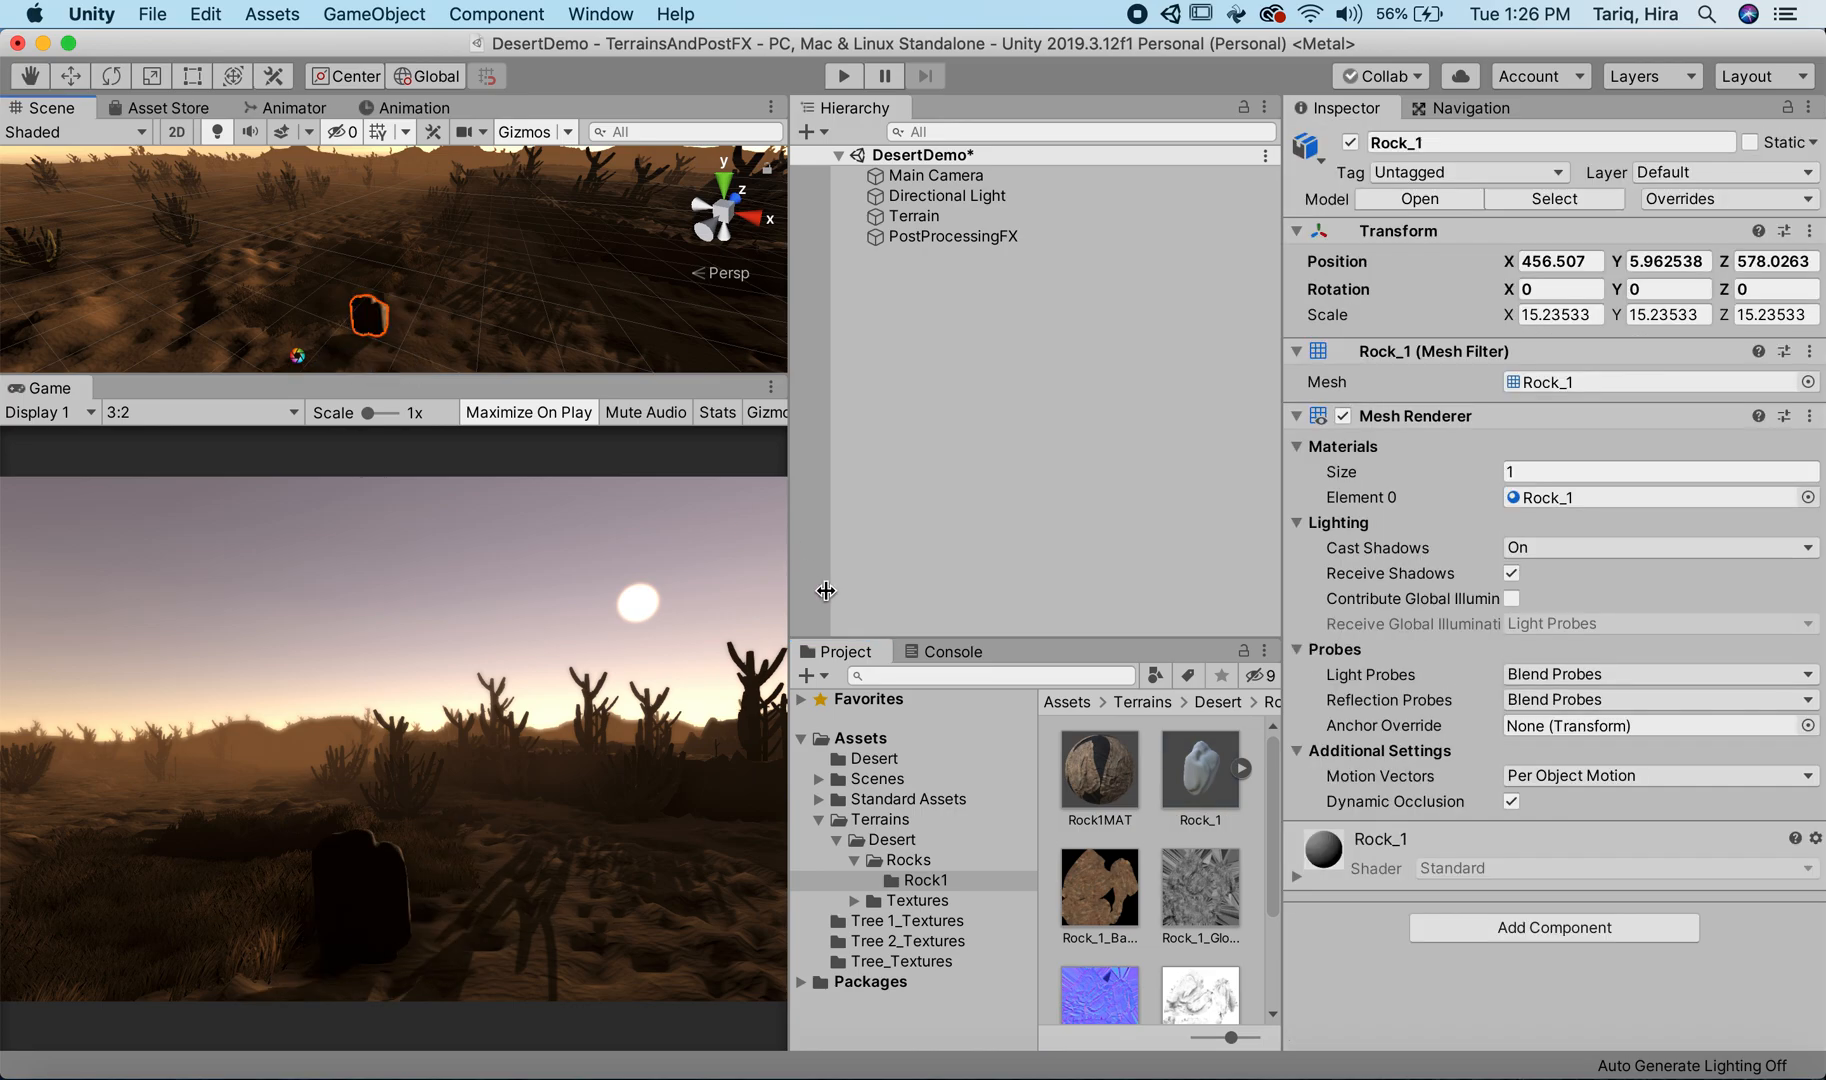
{"action": "left_click_drag", "start_coordinate": [1100, 770], "coordinate": [383, 320]}
Step: Rotate the Directional Light to about X 19.1, Y 261.7, Z 113.9 so it lights the foreground rock from the side
{"action": "left_click", "coordinate": [920, 175]}
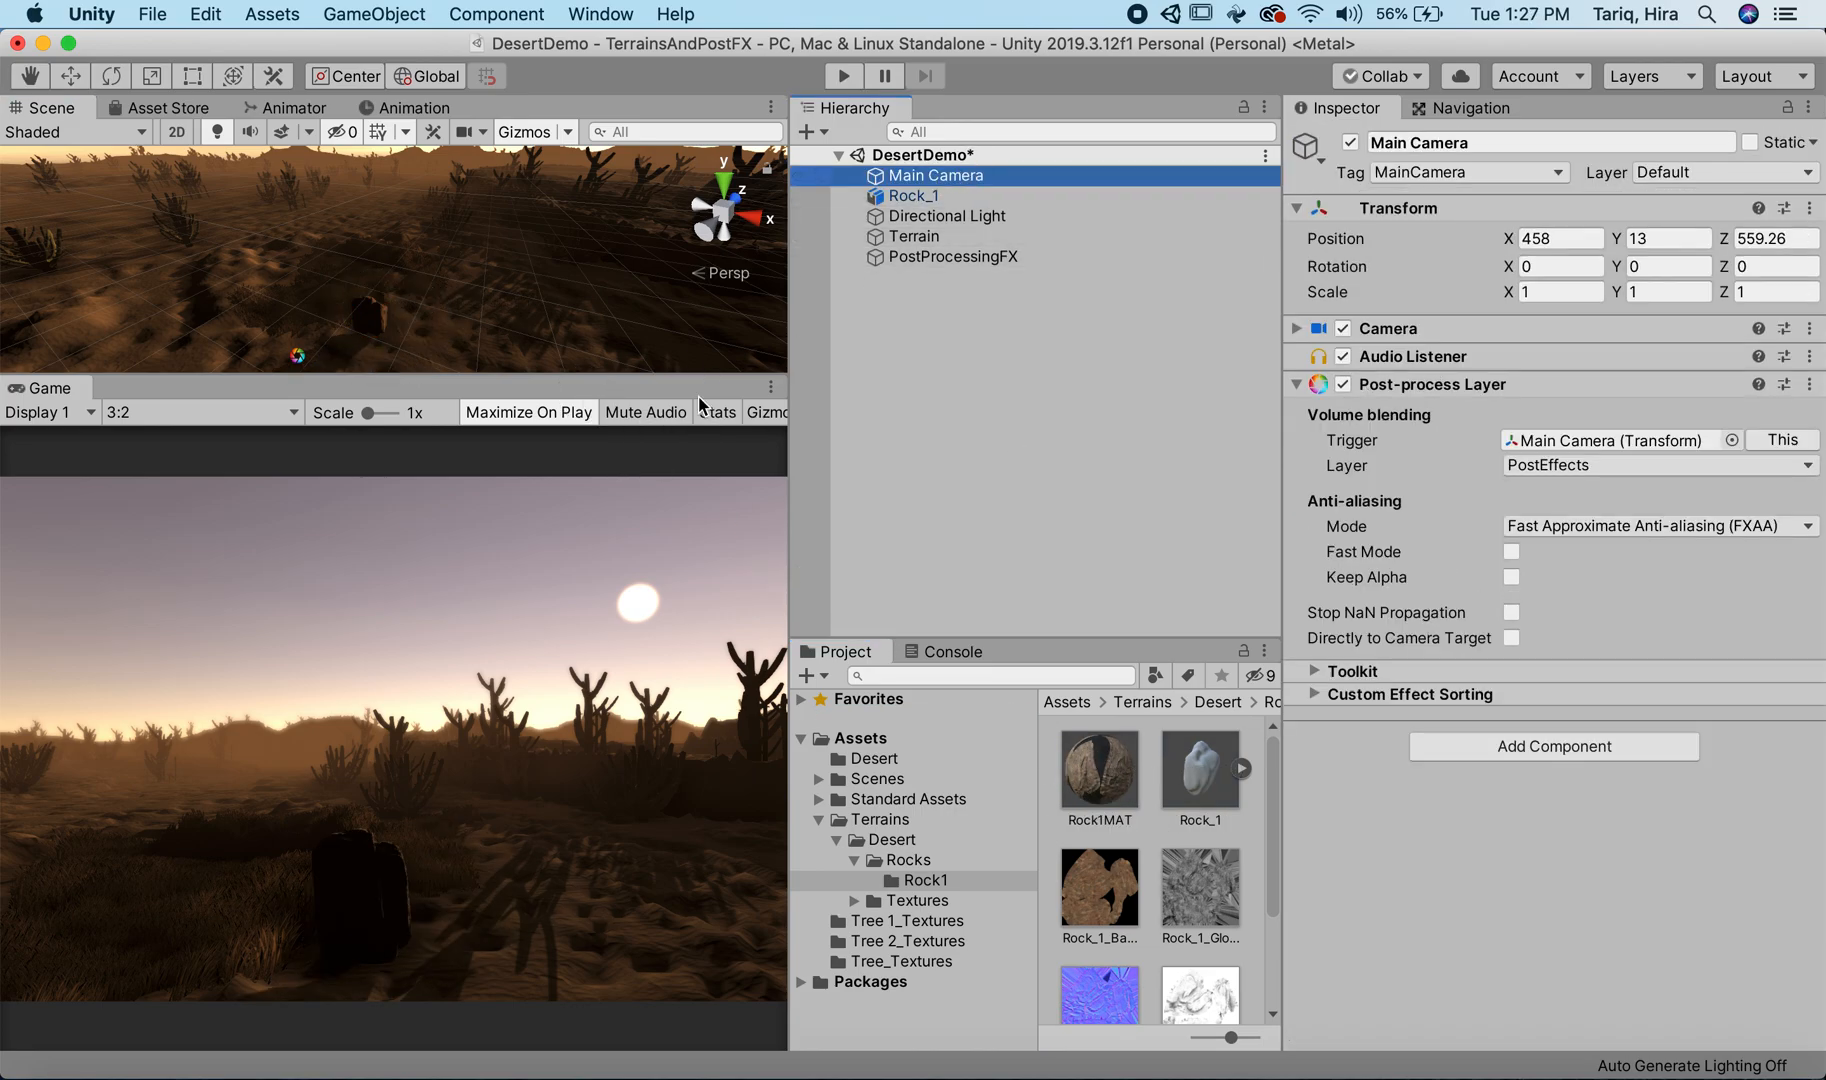
{"action": "left_click", "coordinate": [955, 216]}
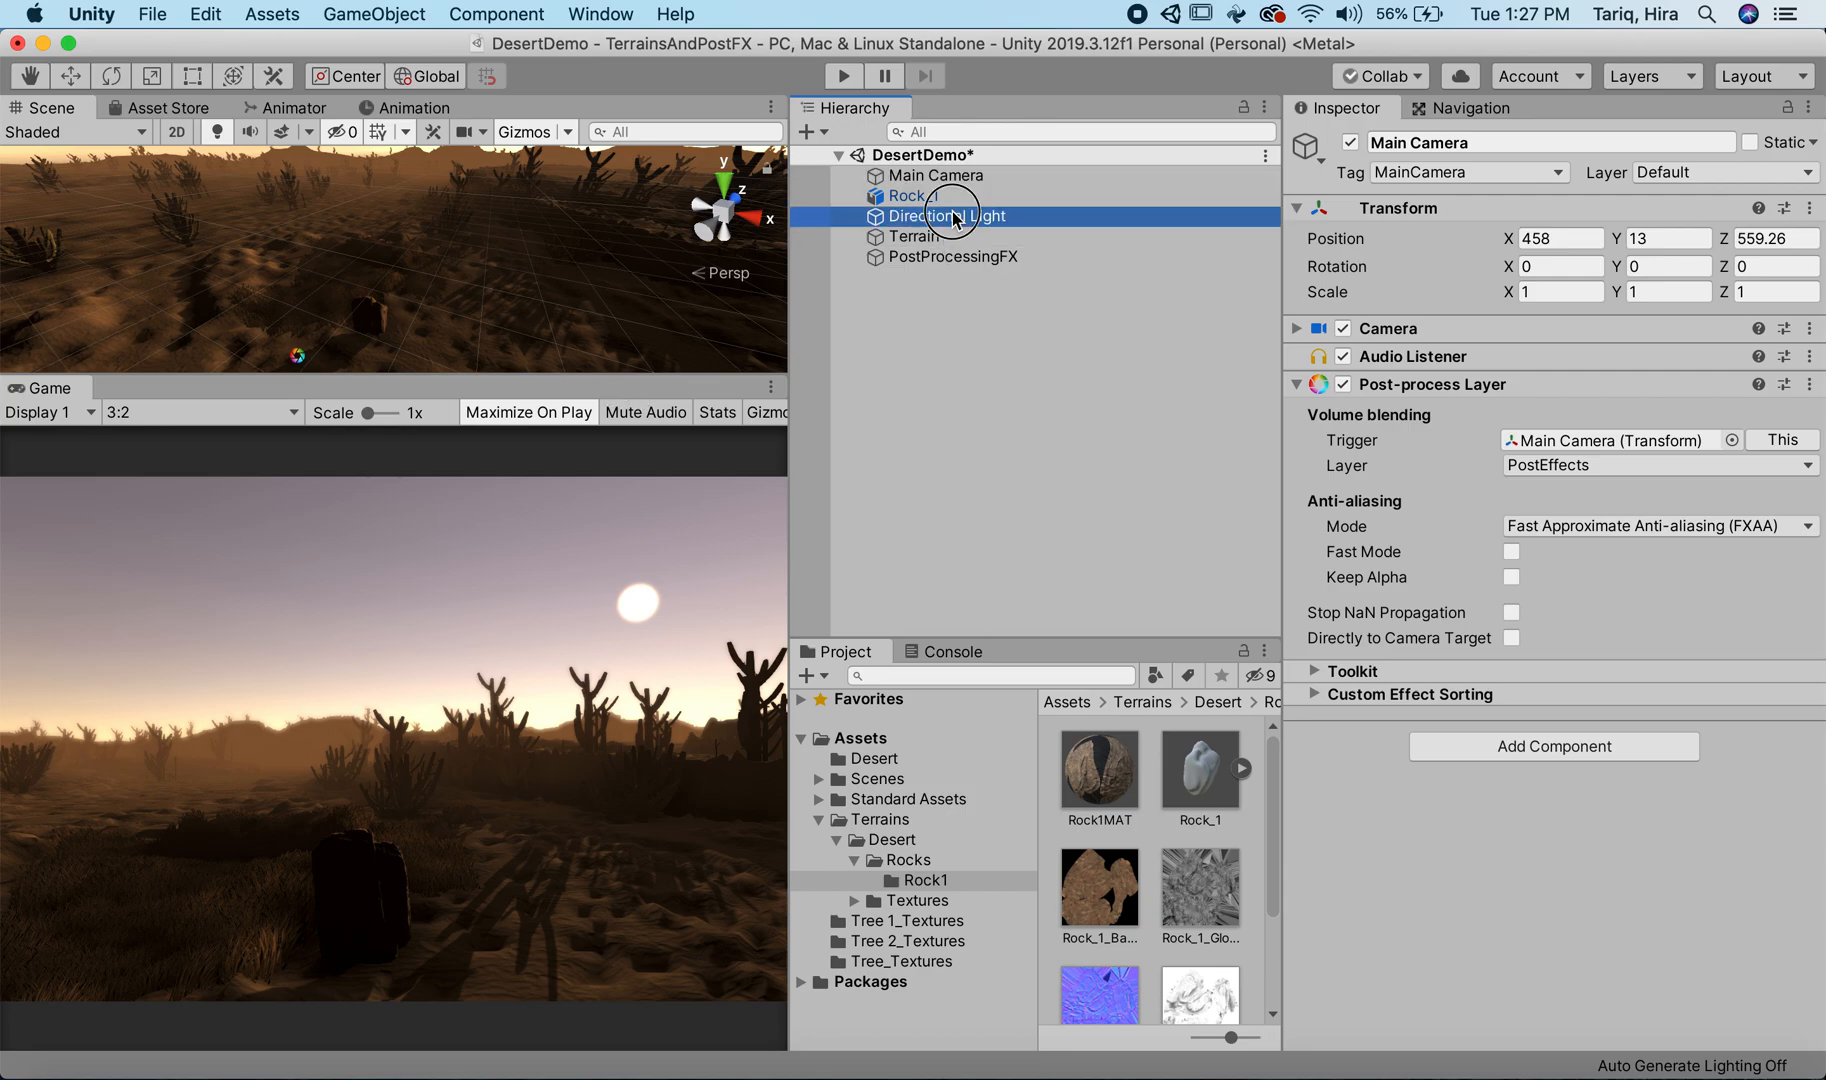
{"action": "scroll", "coordinate": [427, 297], "scroll_direction": "down", "scroll_amount": 3}
{"action": "key", "text": "e"}
{"action": "double_click", "coordinate": [990, 216]}
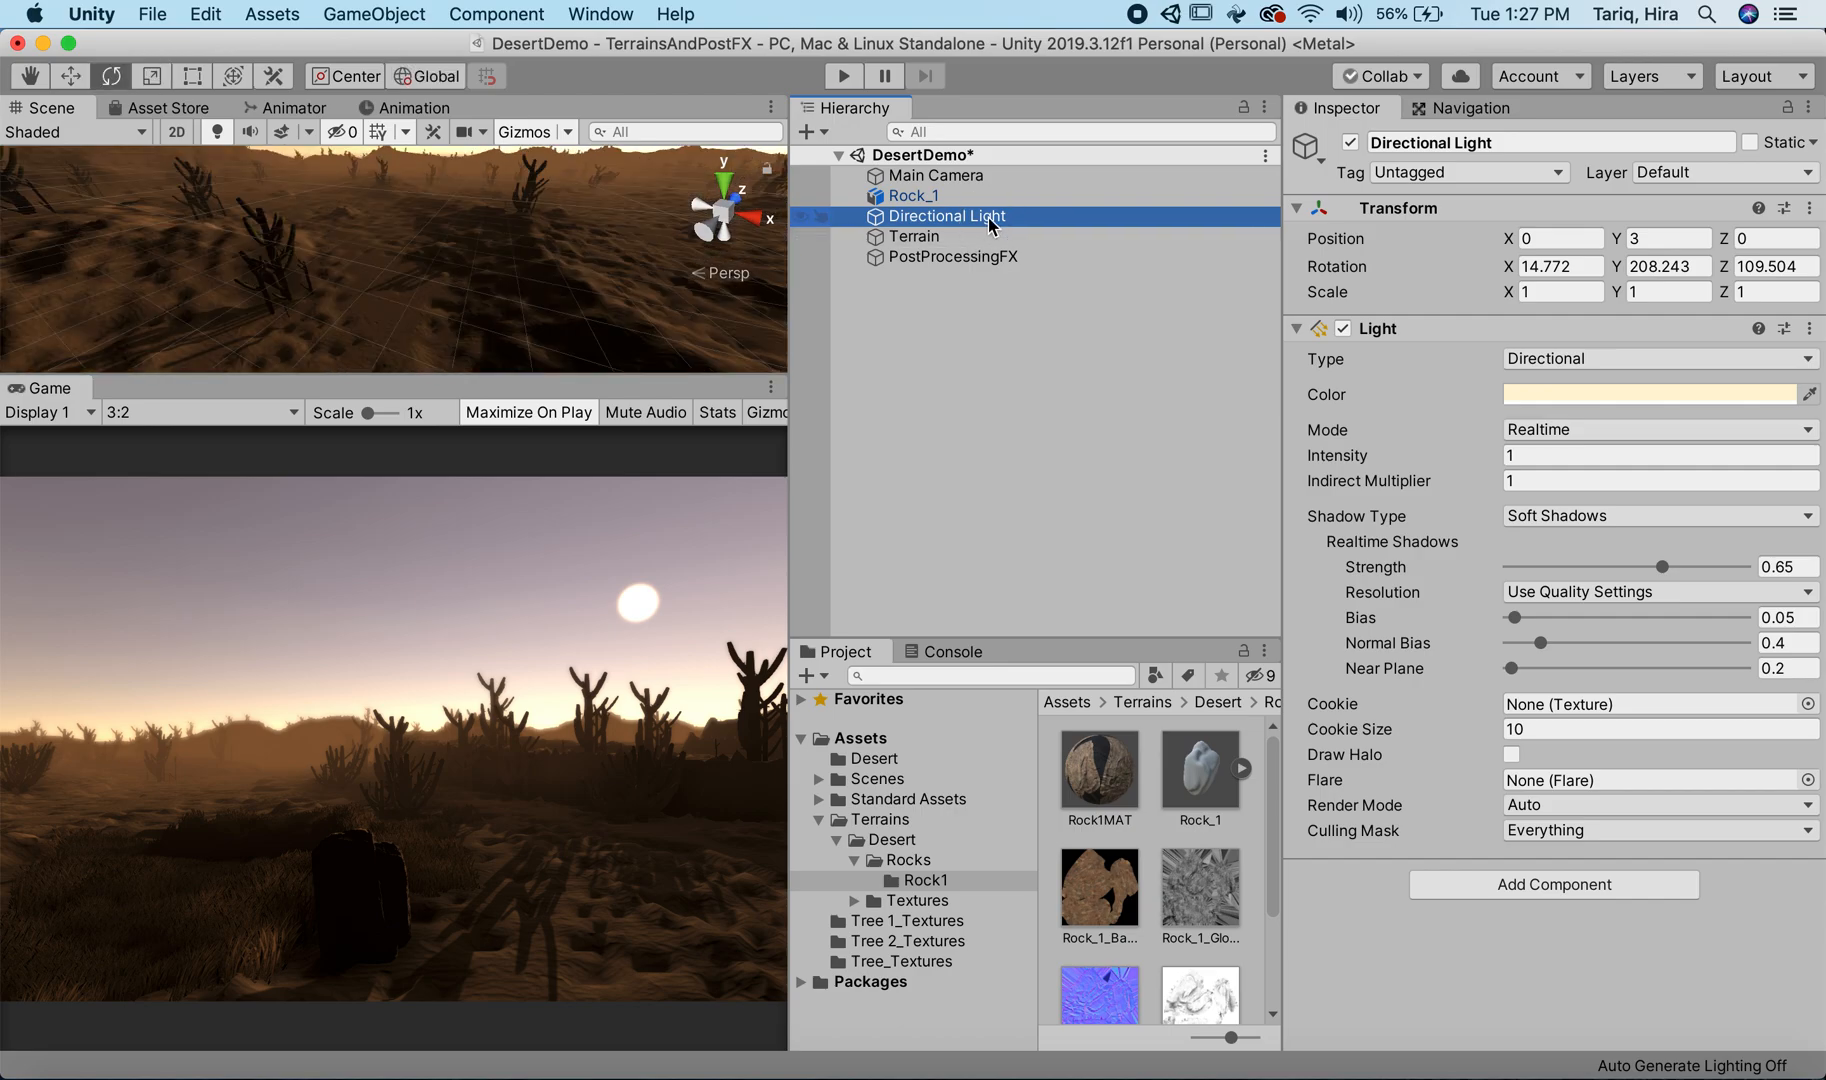
{"action": "left_click_drag", "start_coordinate": [436, 333], "coordinate": [338, 285]}
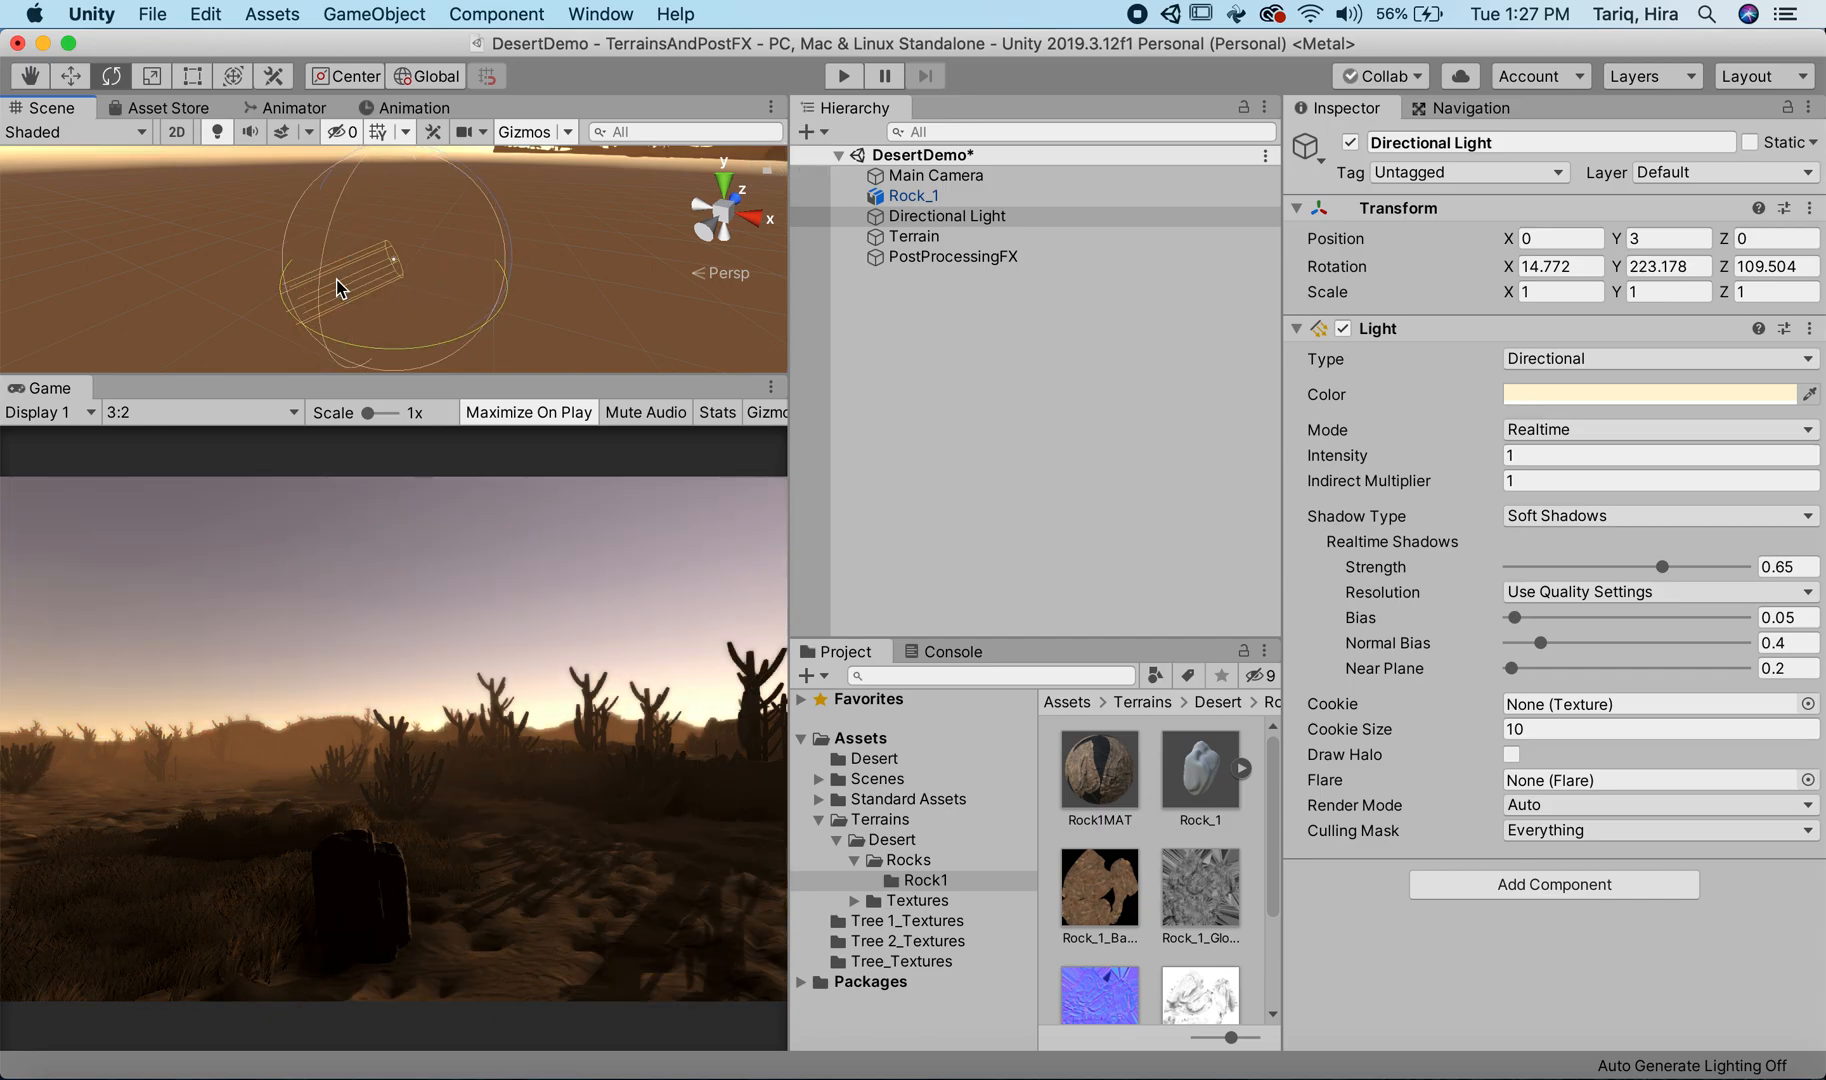
{"action": "mouse_move", "coordinate": [338, 205]}
{"action": "left_mouse_down"}
{"action": "mouse_move", "coordinate": [298, 250]}
{"action": "mouse_move", "coordinate": [318, 222]}
{"action": "left_mouse_up"}
{"action": "left_click_drag", "start_coordinate": [437, 352], "coordinate": [179, 294]}
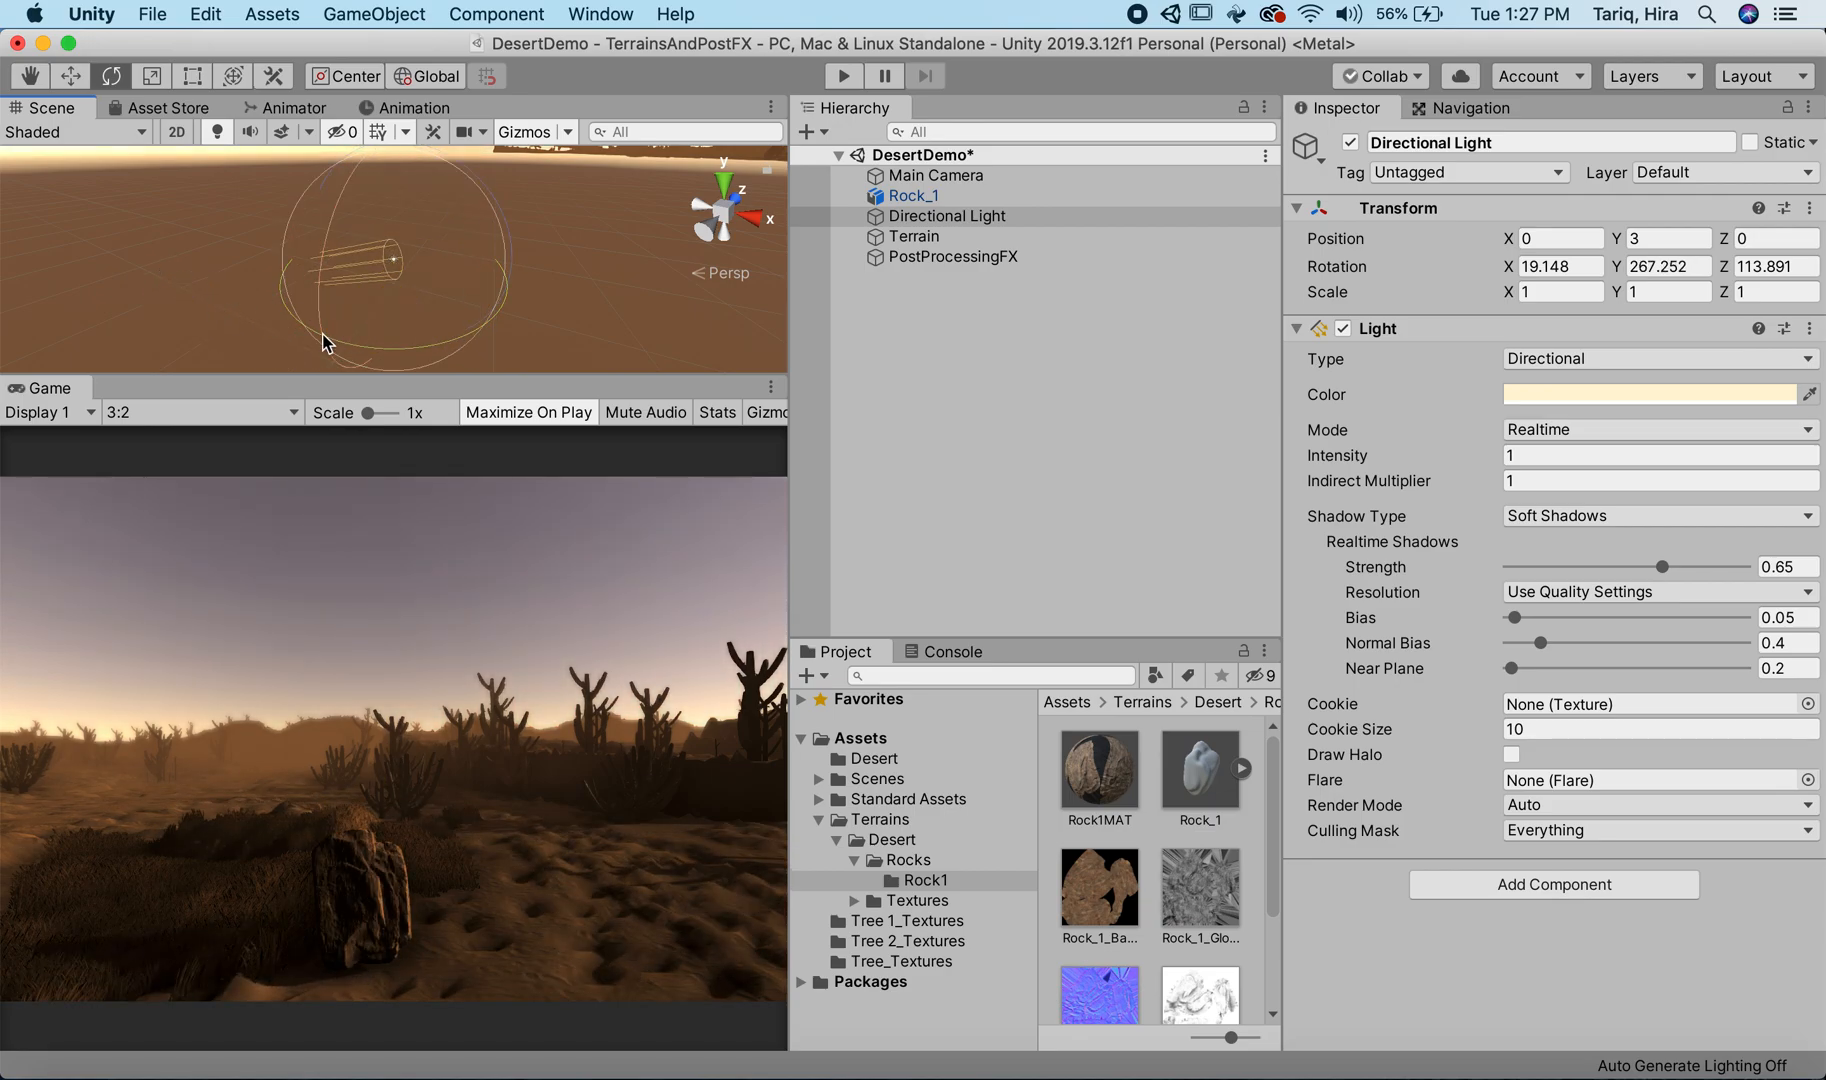
{"action": "left_click_drag", "start_coordinate": [374, 351], "coordinate": [415, 350]}
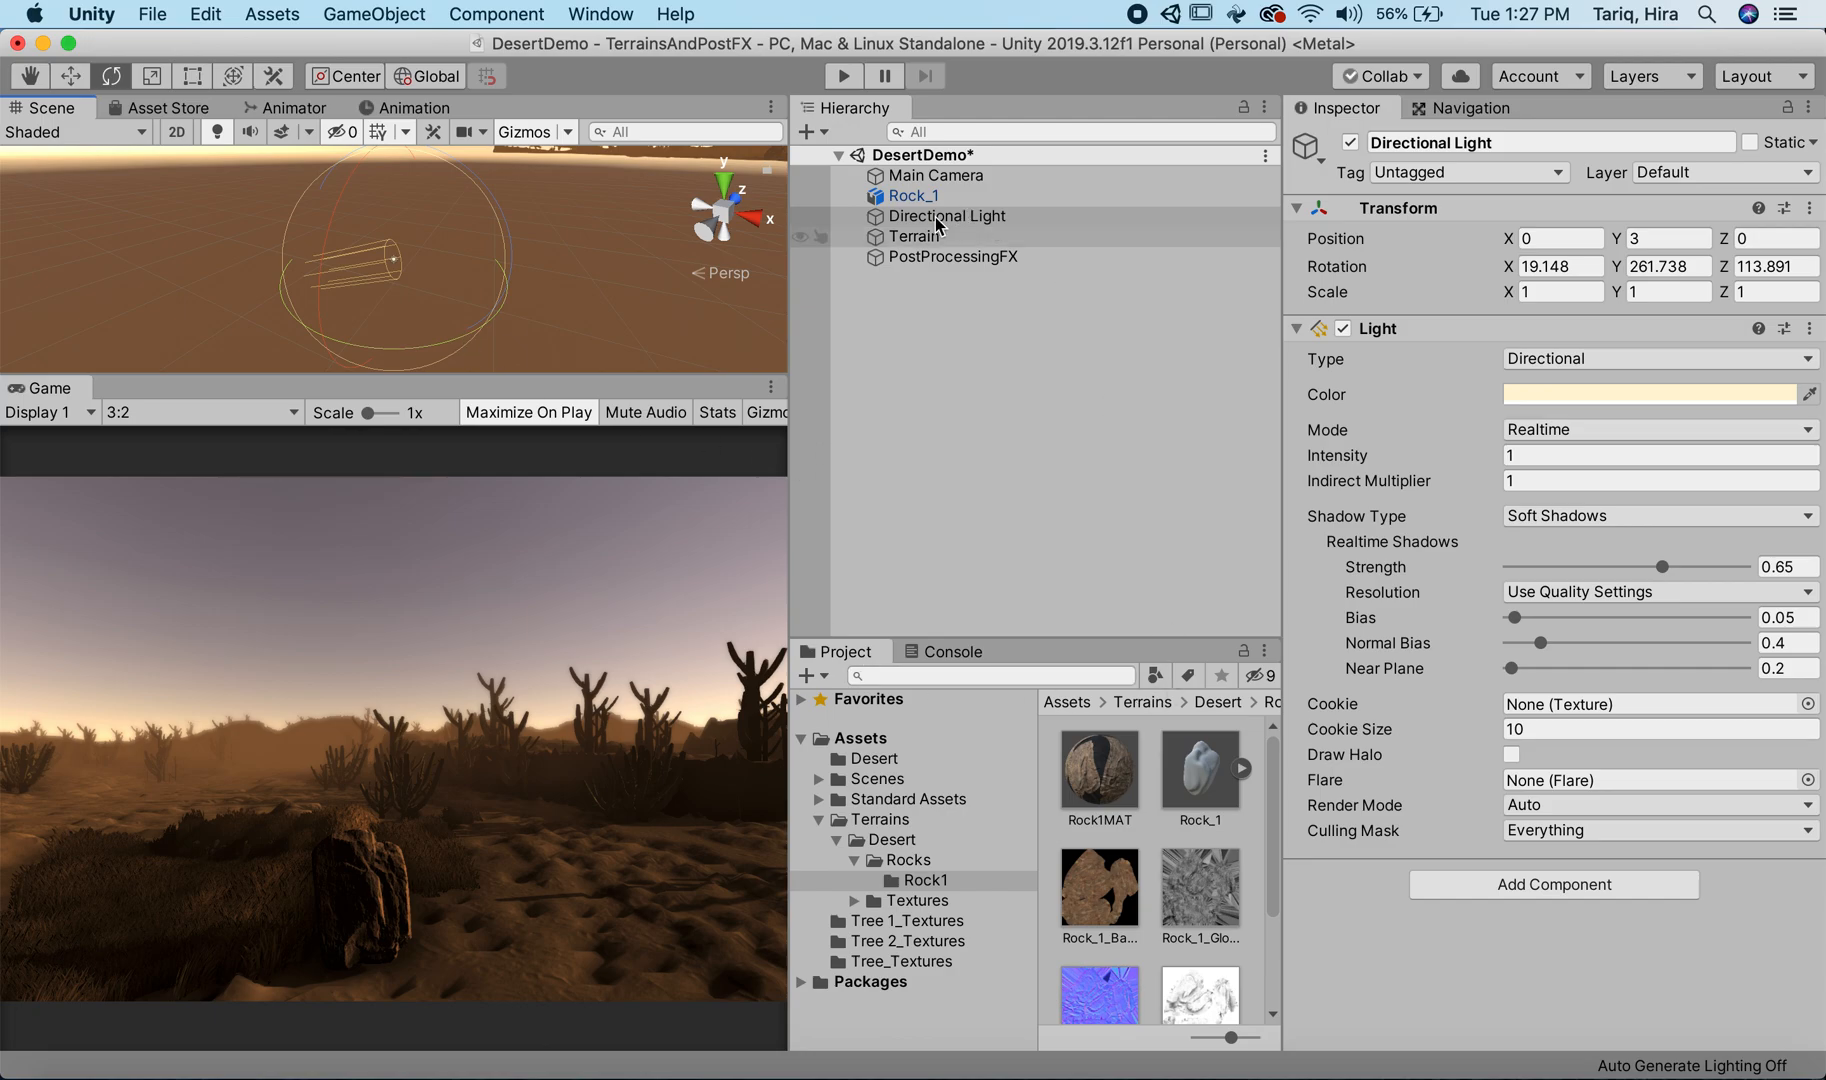
Step: Turn off the Color Grading override in PostProcessingFX's Post-process Volume
{"action": "left_click", "coordinate": [938, 257]}
{"action": "scroll", "coordinate": [1412, 615], "scroll_direction": "down", "scroll_amount": 5}
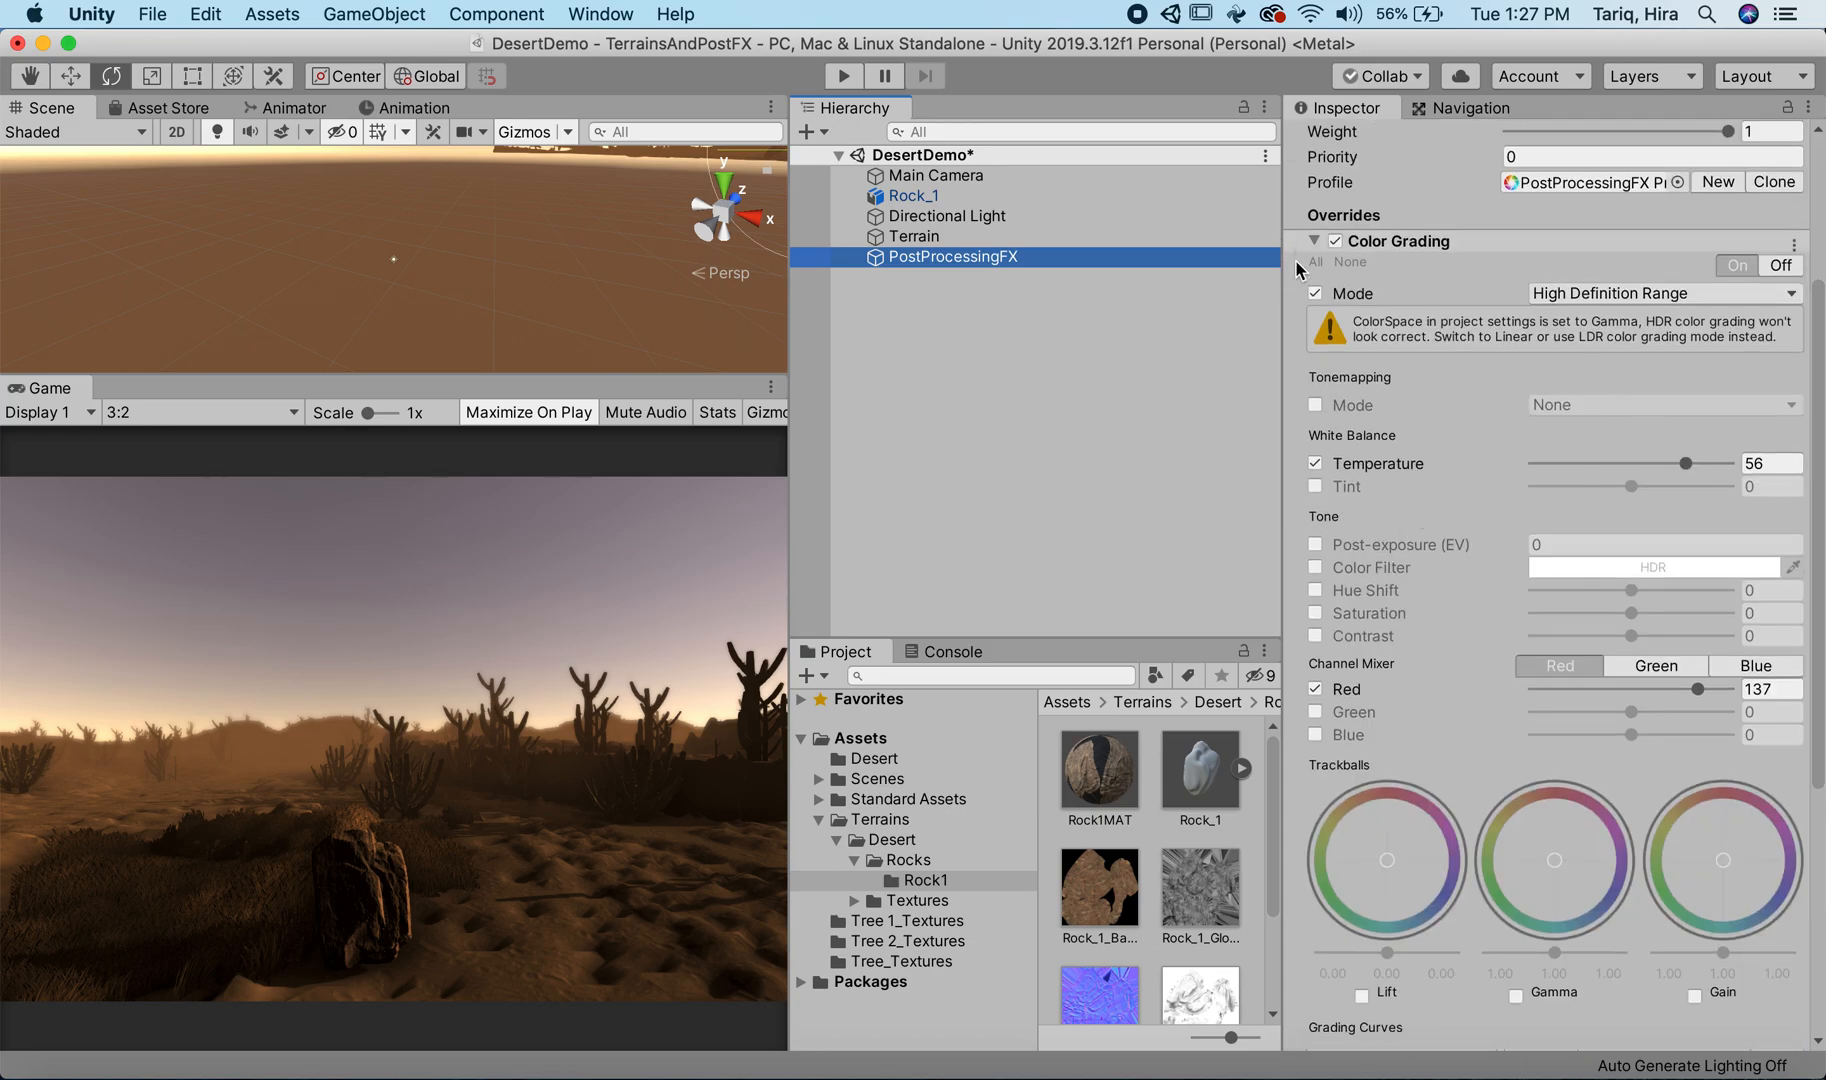
{"action": "left_click", "coordinate": [1335, 241]}
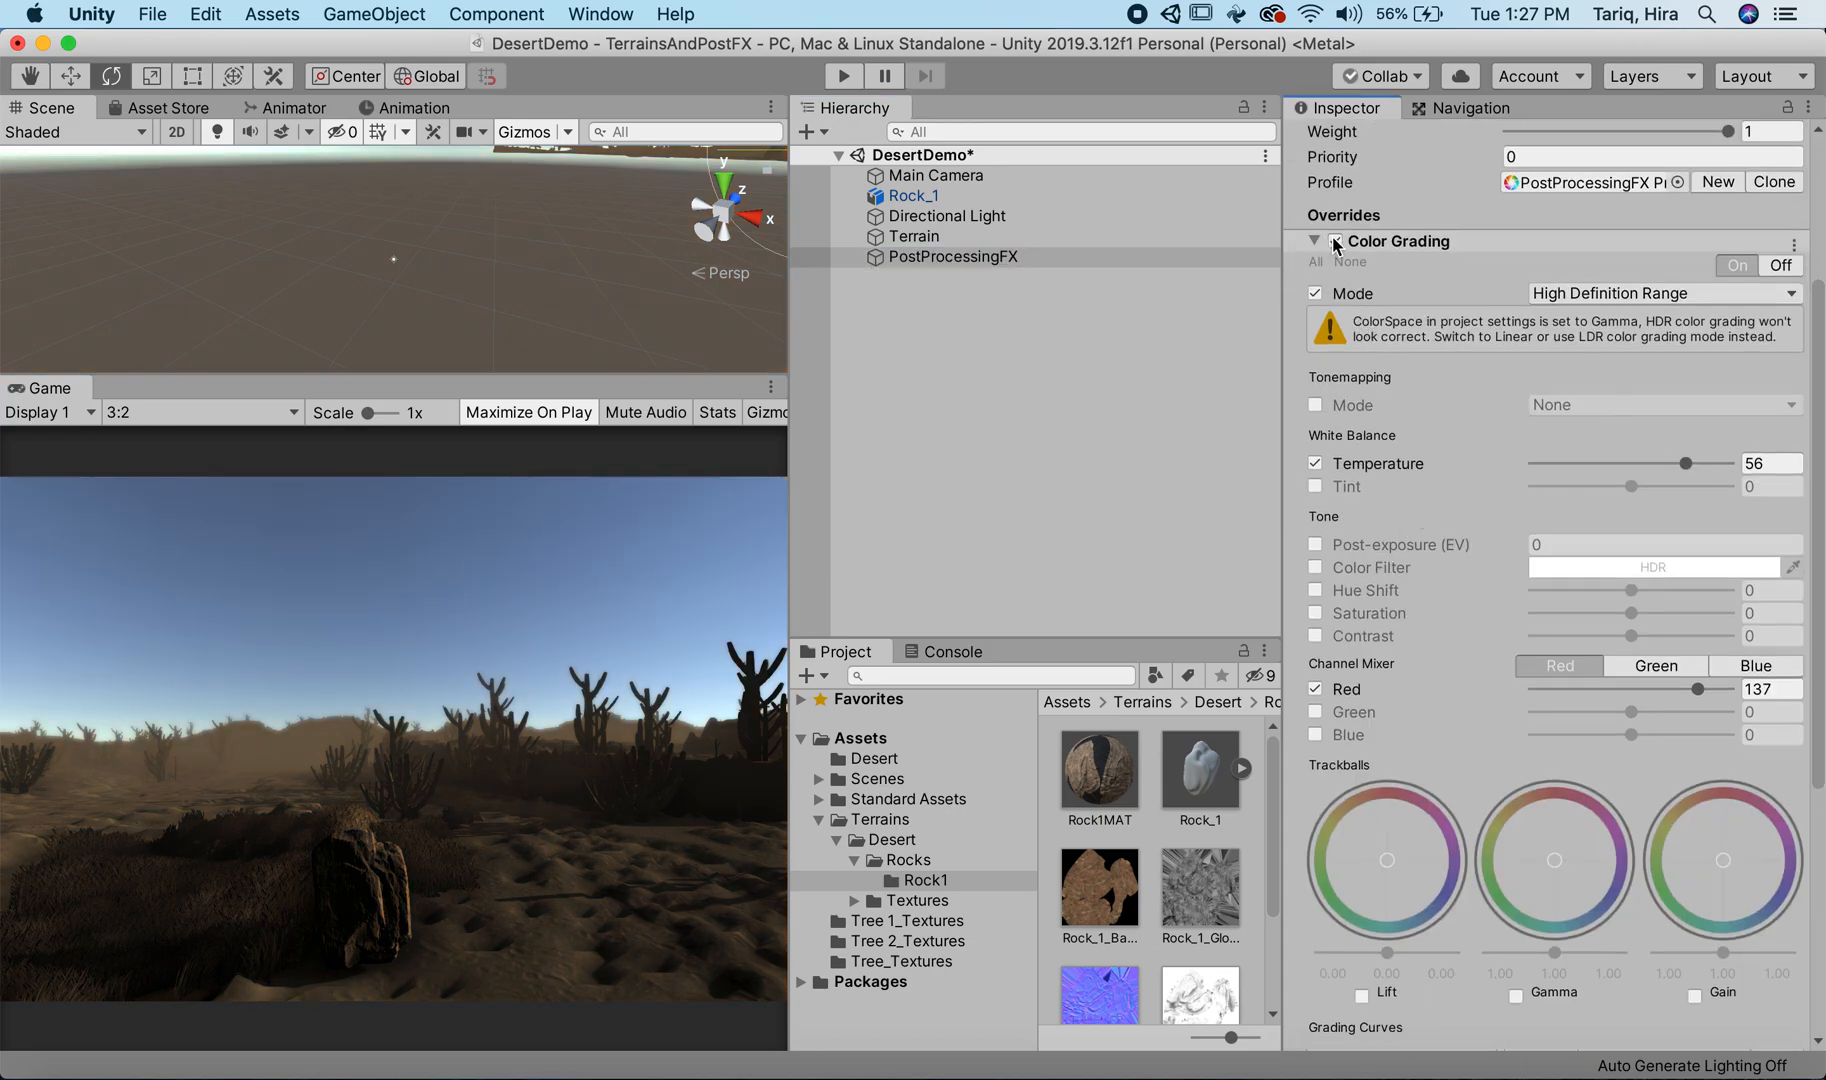
Step: Re-enable PostProcessingFX's Color Grading override and set the White Balance Temperature to 68 and the Channel Mixer Red to 111
{"action": "left_click", "coordinate": [1335, 241]}
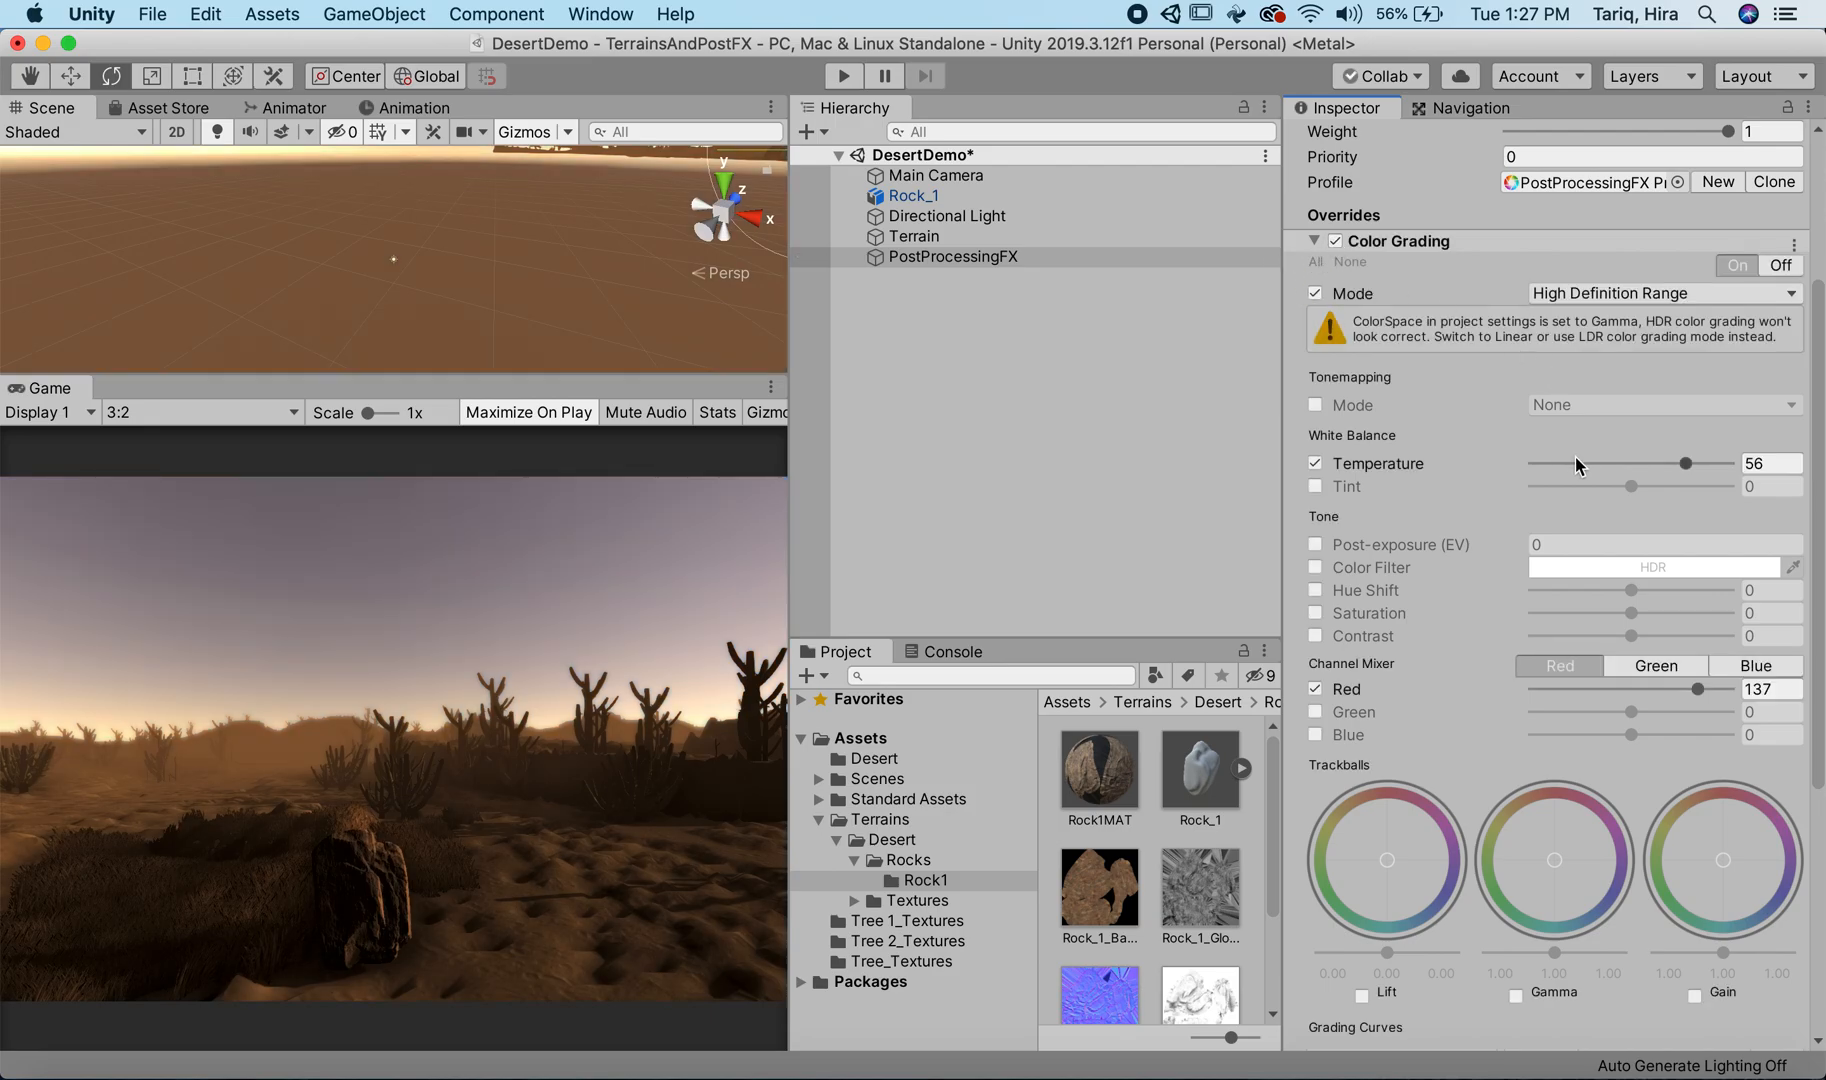
{"action": "left_click_drag", "start_coordinate": [1697, 690], "coordinate": [1677, 692]}
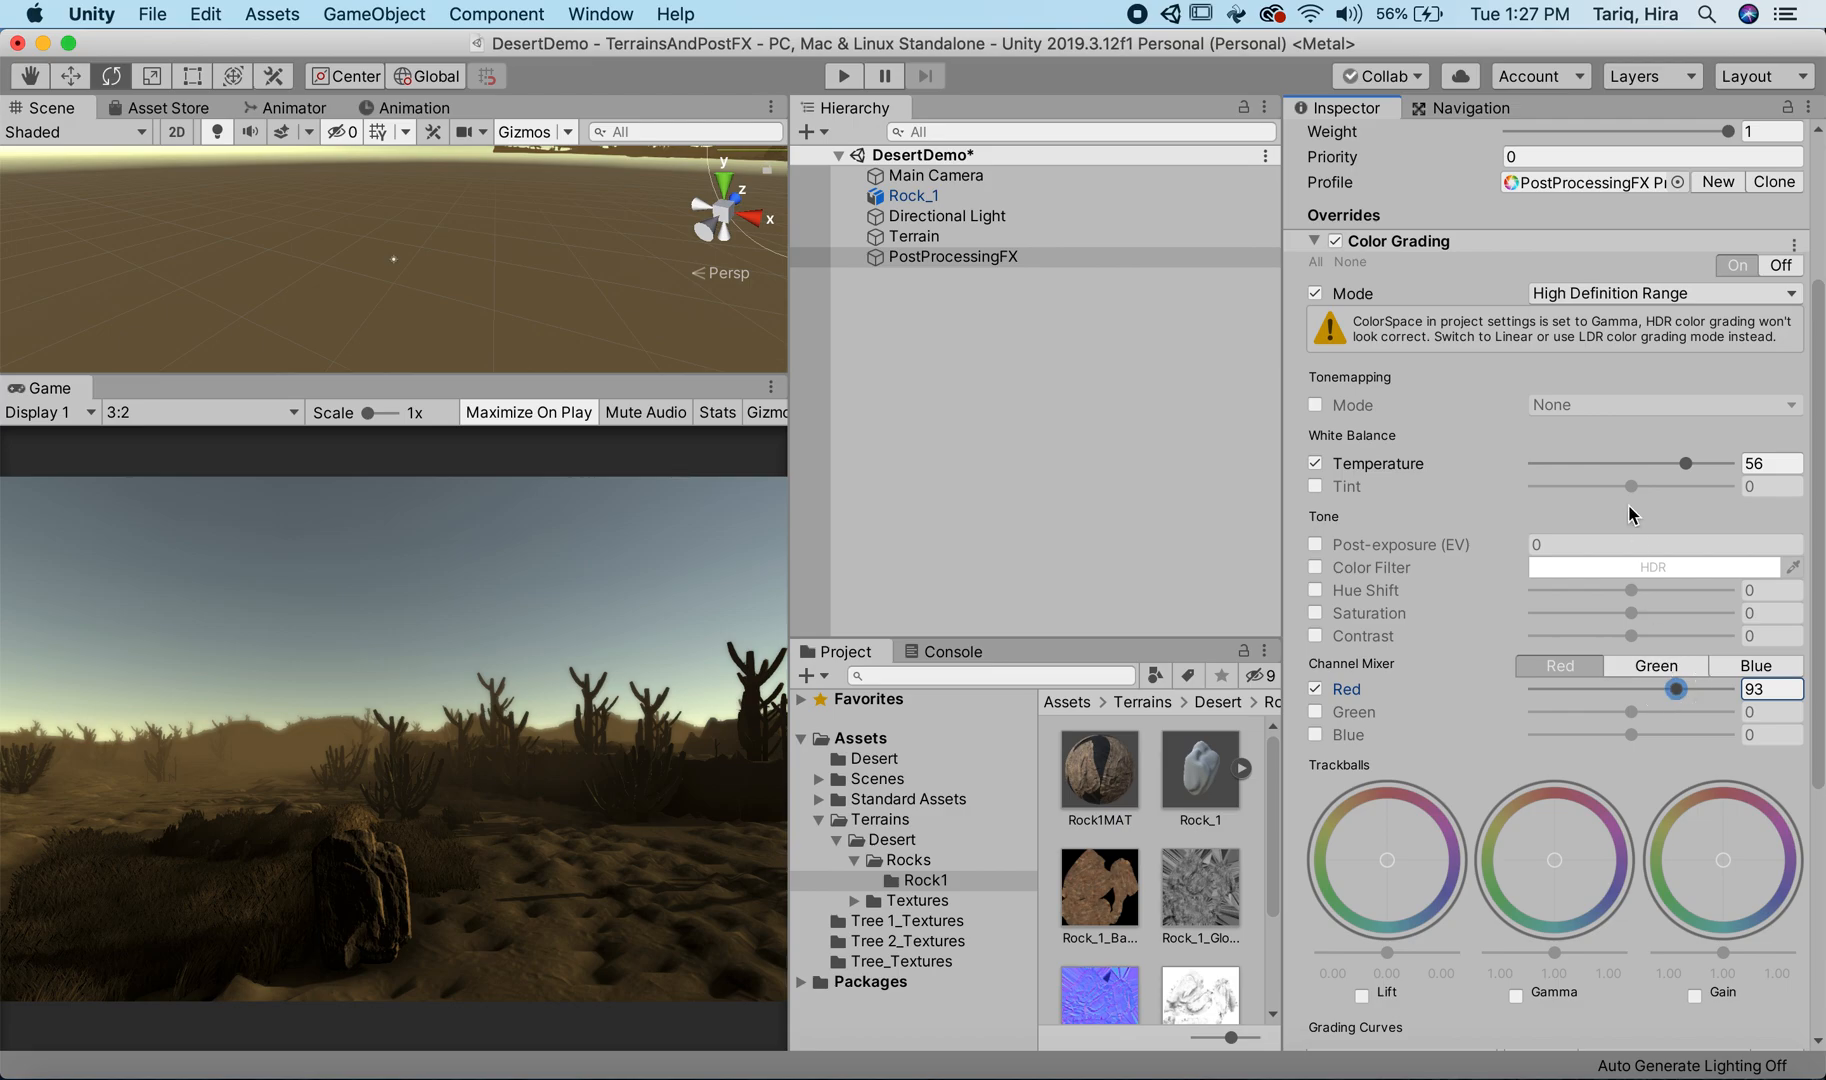
{"action": "mouse_move", "coordinate": [1680, 460]}
{"action": "left_mouse_down"}
{"action": "mouse_move", "coordinate": [1735, 460]}
{"action": "mouse_move", "coordinate": [1698, 462]}
{"action": "left_mouse_up"}
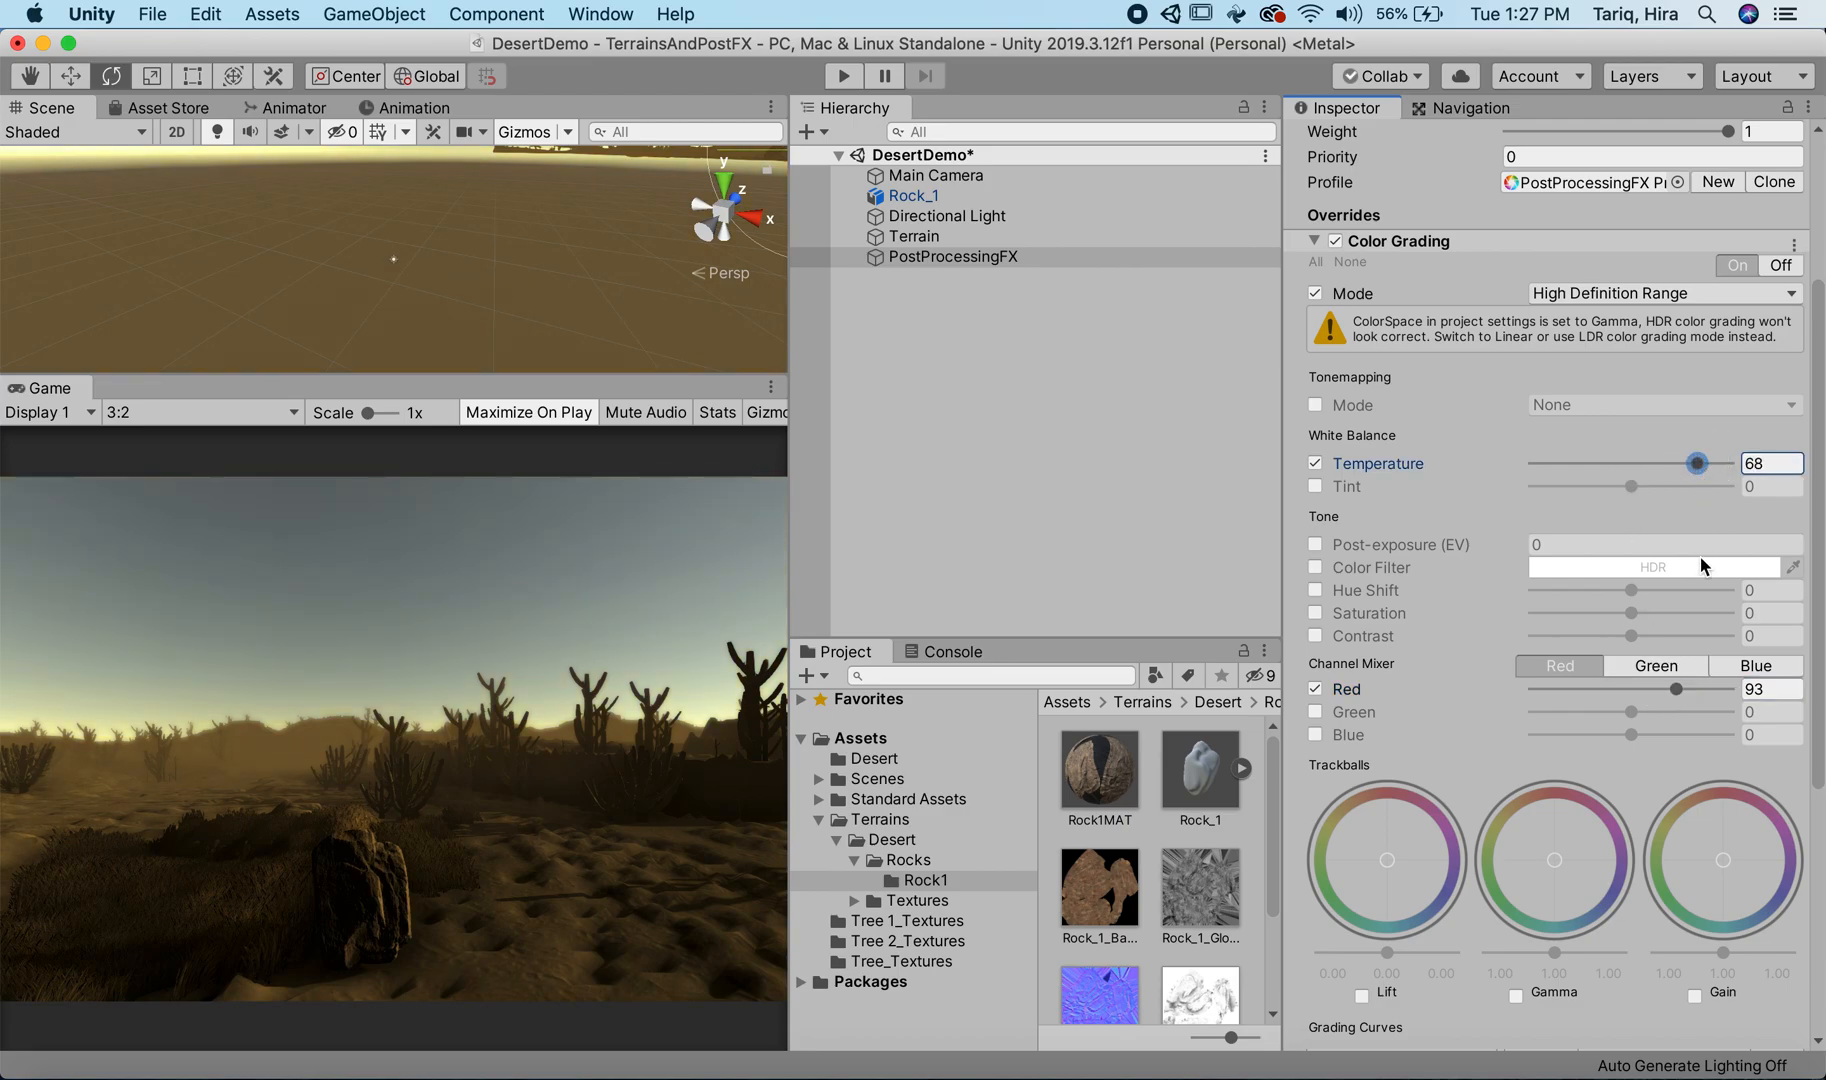
{"action": "left_click_drag", "start_coordinate": [1677, 686], "coordinate": [1666, 678]}
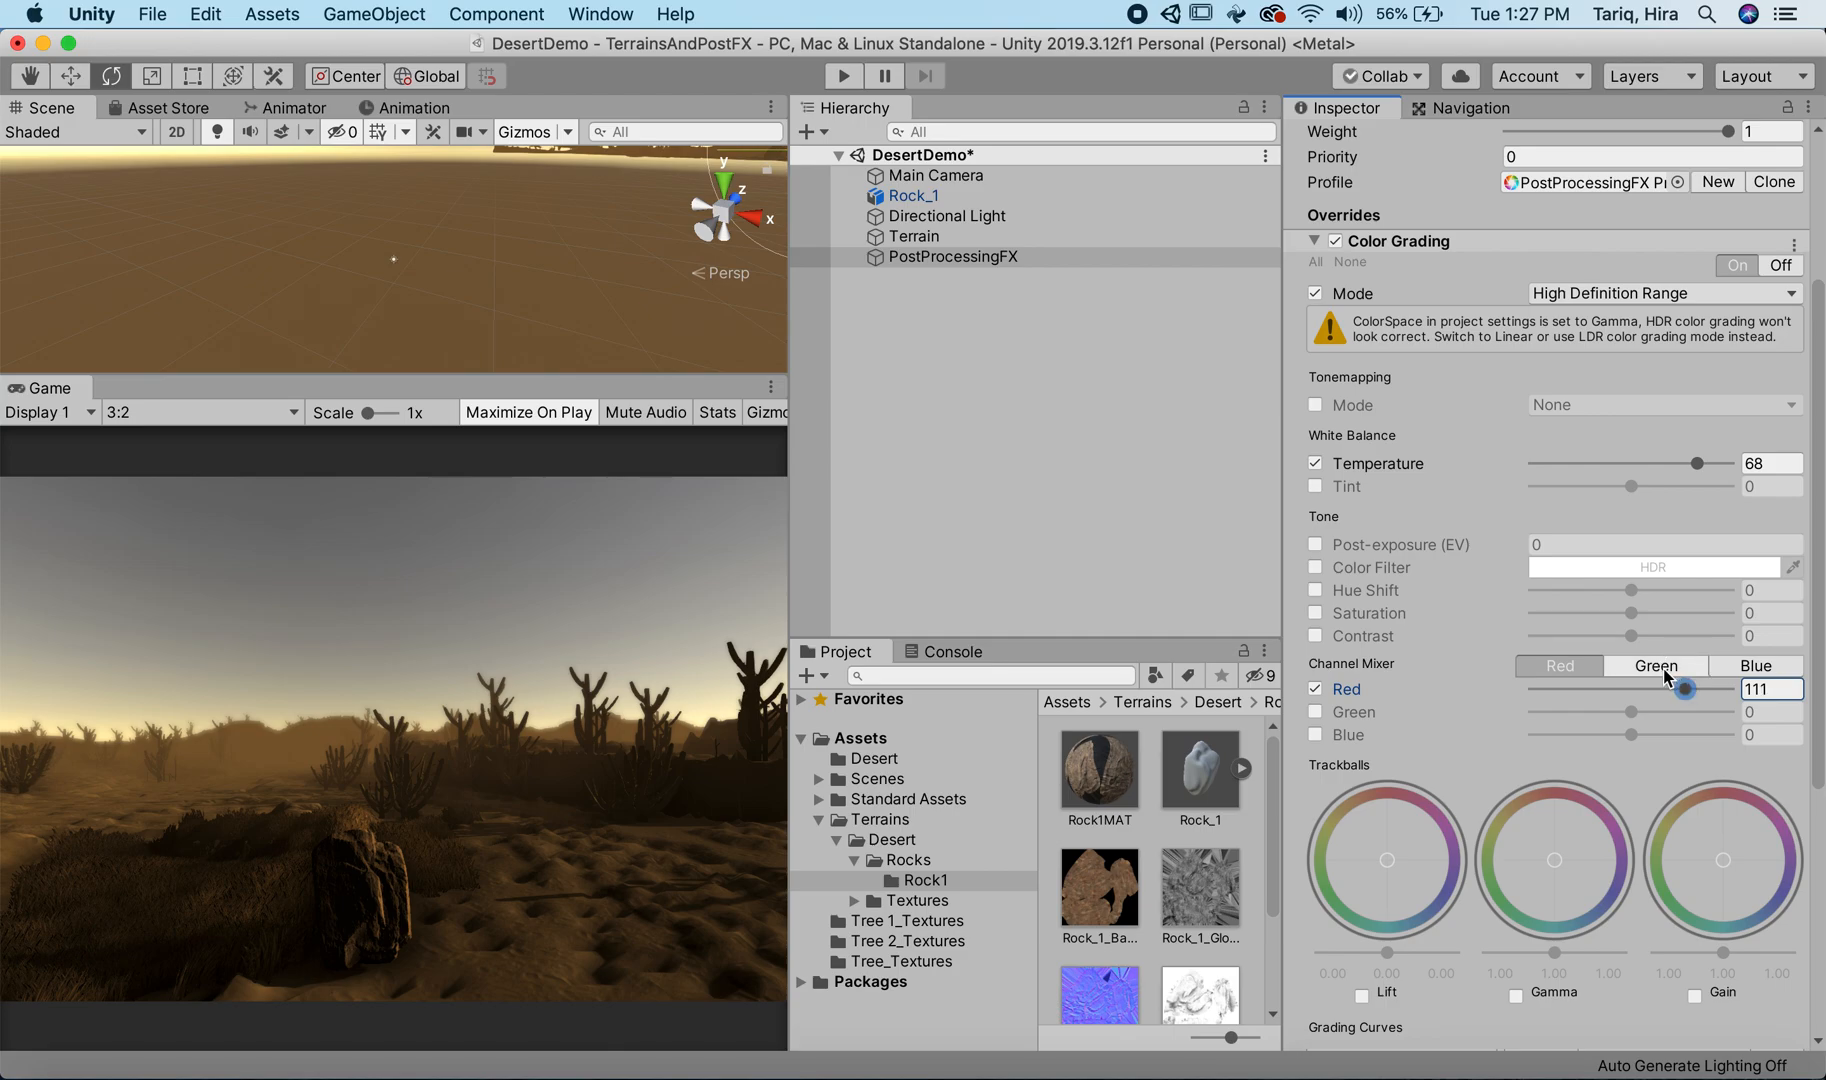
Step: Enable Post-exposure (EV) in the Color Grading Tone settings and raise it to 0.9
{"action": "left_click", "coordinate": [1315, 546]}
{"action": "left_click", "coordinate": [1405, 548]}
{"action": "left_click_drag", "start_coordinate": [1405, 548], "coordinate": [1446, 546]}
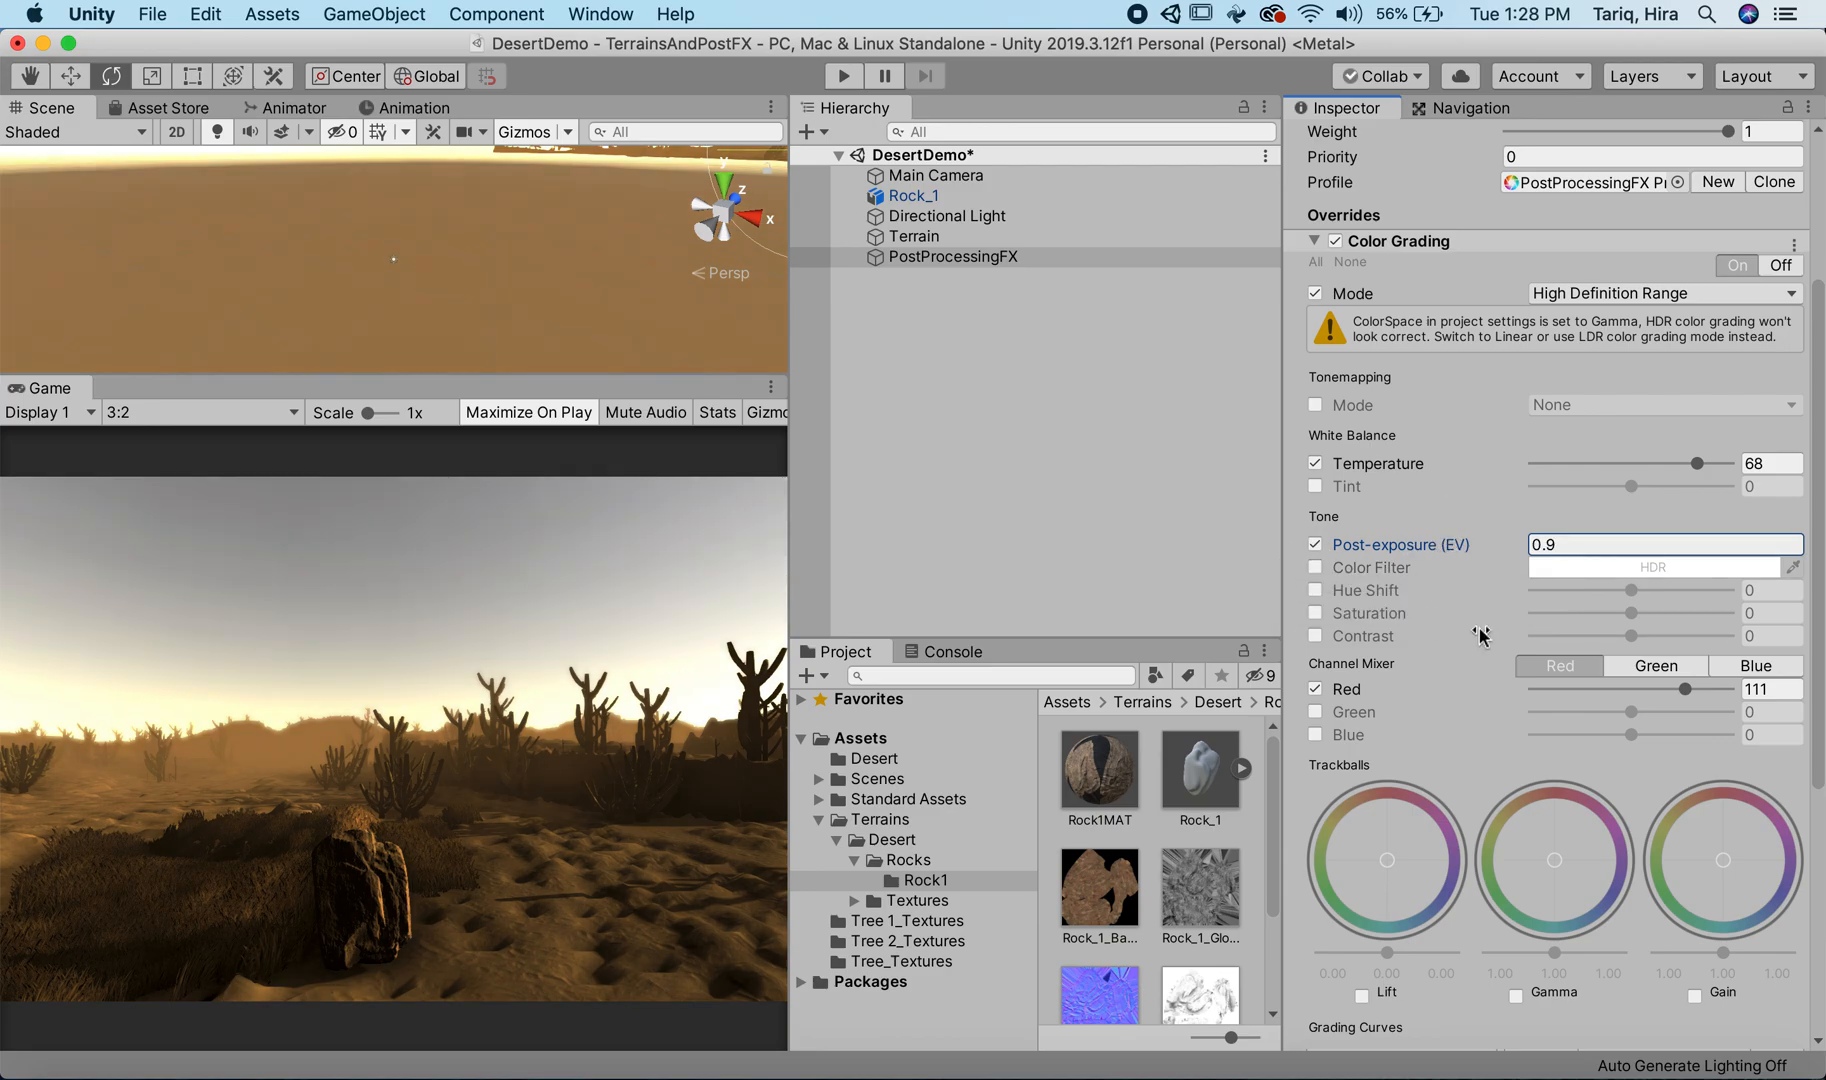
Step: Try a Hue Shift of -2, switch its override off again, and enable Saturation at 1
{"action": "left_click", "coordinate": [1315, 590]}
{"action": "left_click_drag", "start_coordinate": [1632, 597], "coordinate": [1628, 592]}
{"action": "left_click", "coordinate": [1315, 591]}
{"action": "left_click", "coordinate": [1315, 613]}
{"action": "mouse_move", "coordinate": [1636, 615]}
{"action": "left_mouse_down"}
{"action": "mouse_move", "coordinate": [1618, 612]}
{"action": "mouse_move", "coordinate": [1633, 596]}
{"action": "left_mouse_up"}
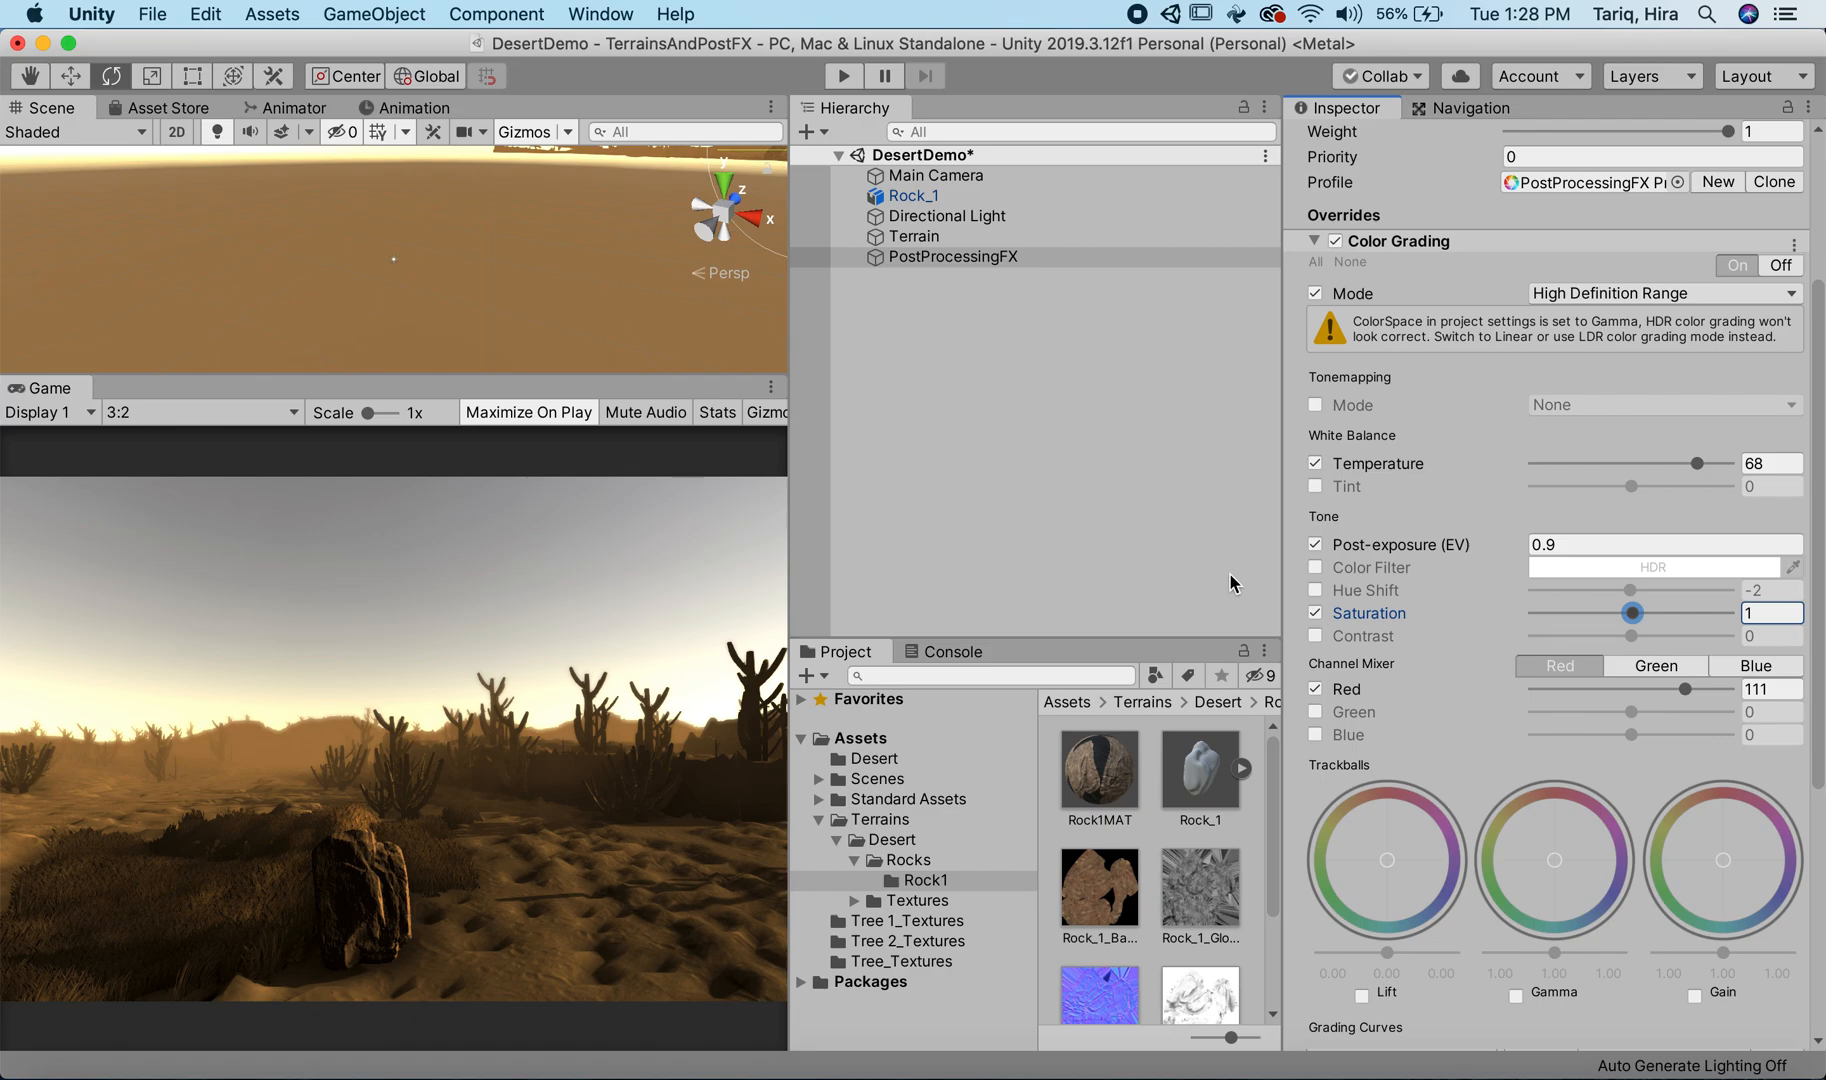
Step: Rotate Rock_1 to about X -105.2, Y 44.7, Z 12.1 and lower it into the terrain to Y 3.61
{"action": "left_click", "coordinate": [830, 196]}
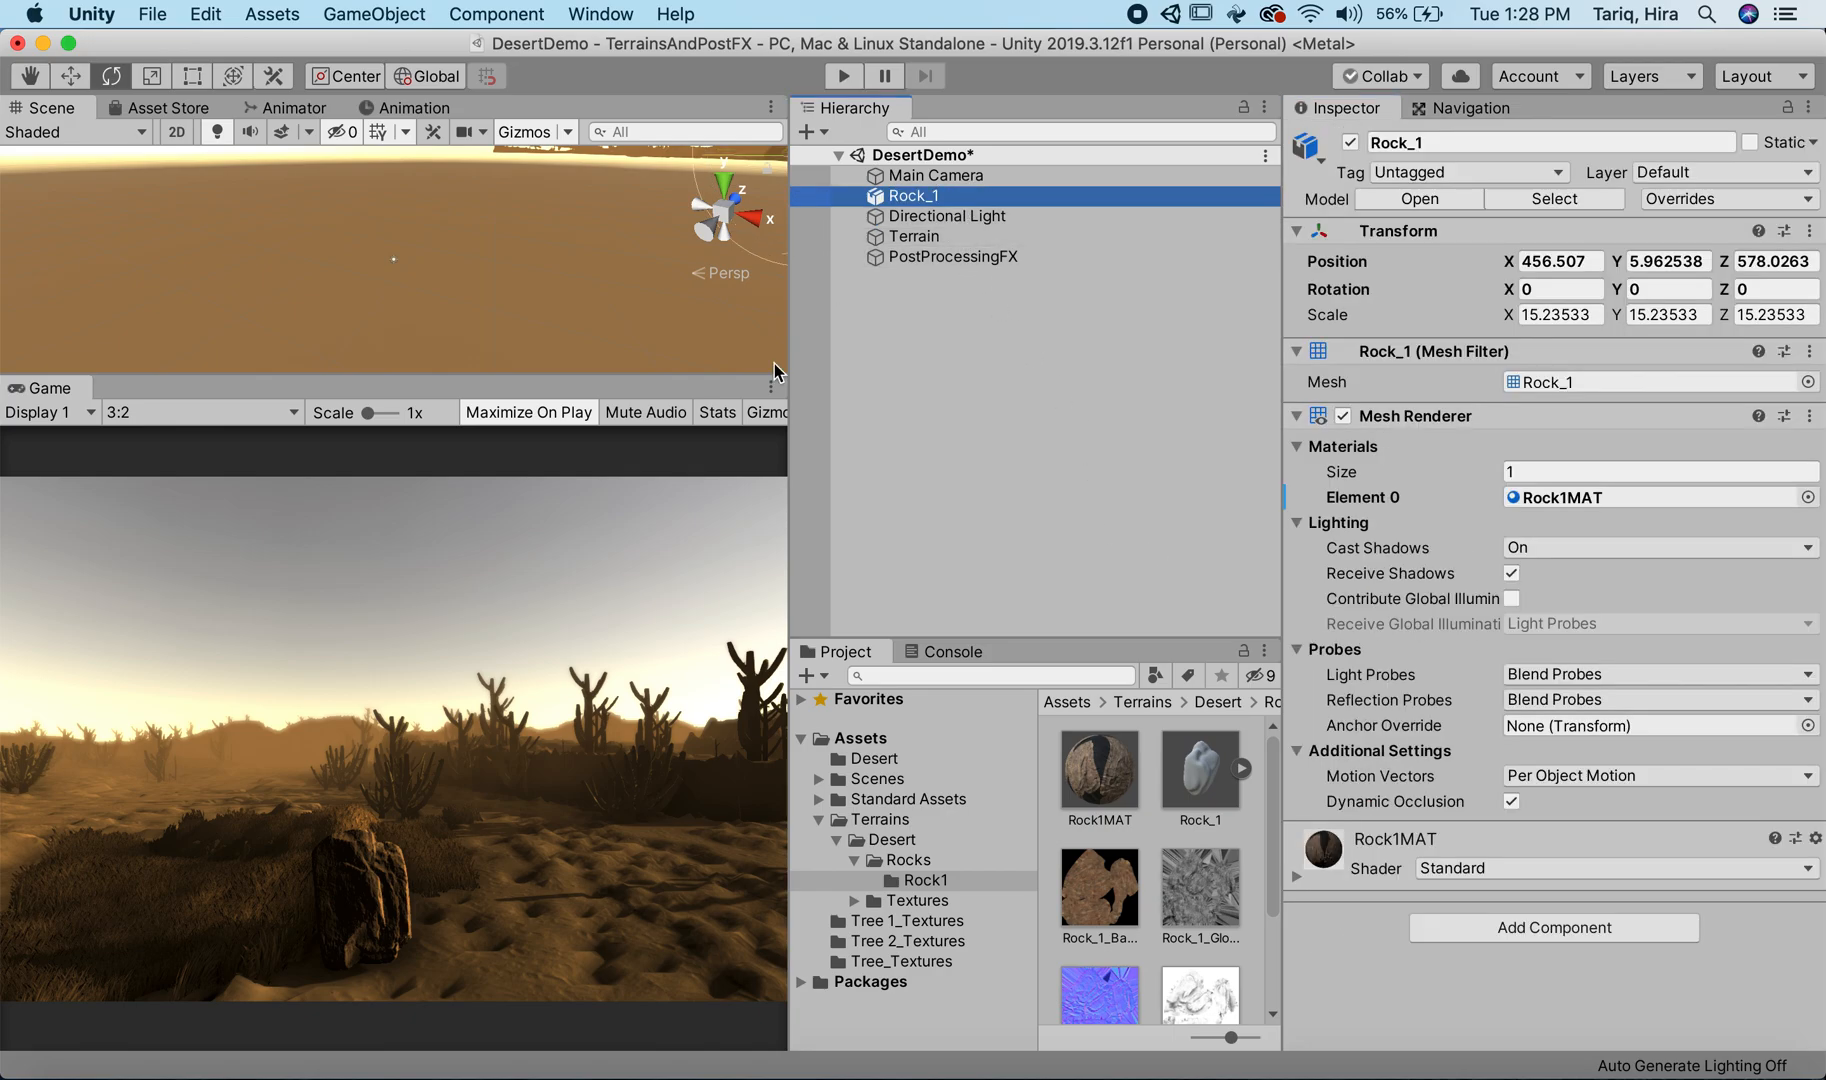
{"action": "double_click", "coordinate": [1023, 196]}
{"action": "left_click_drag", "start_coordinate": [355, 188], "coordinate": [193, 627]}
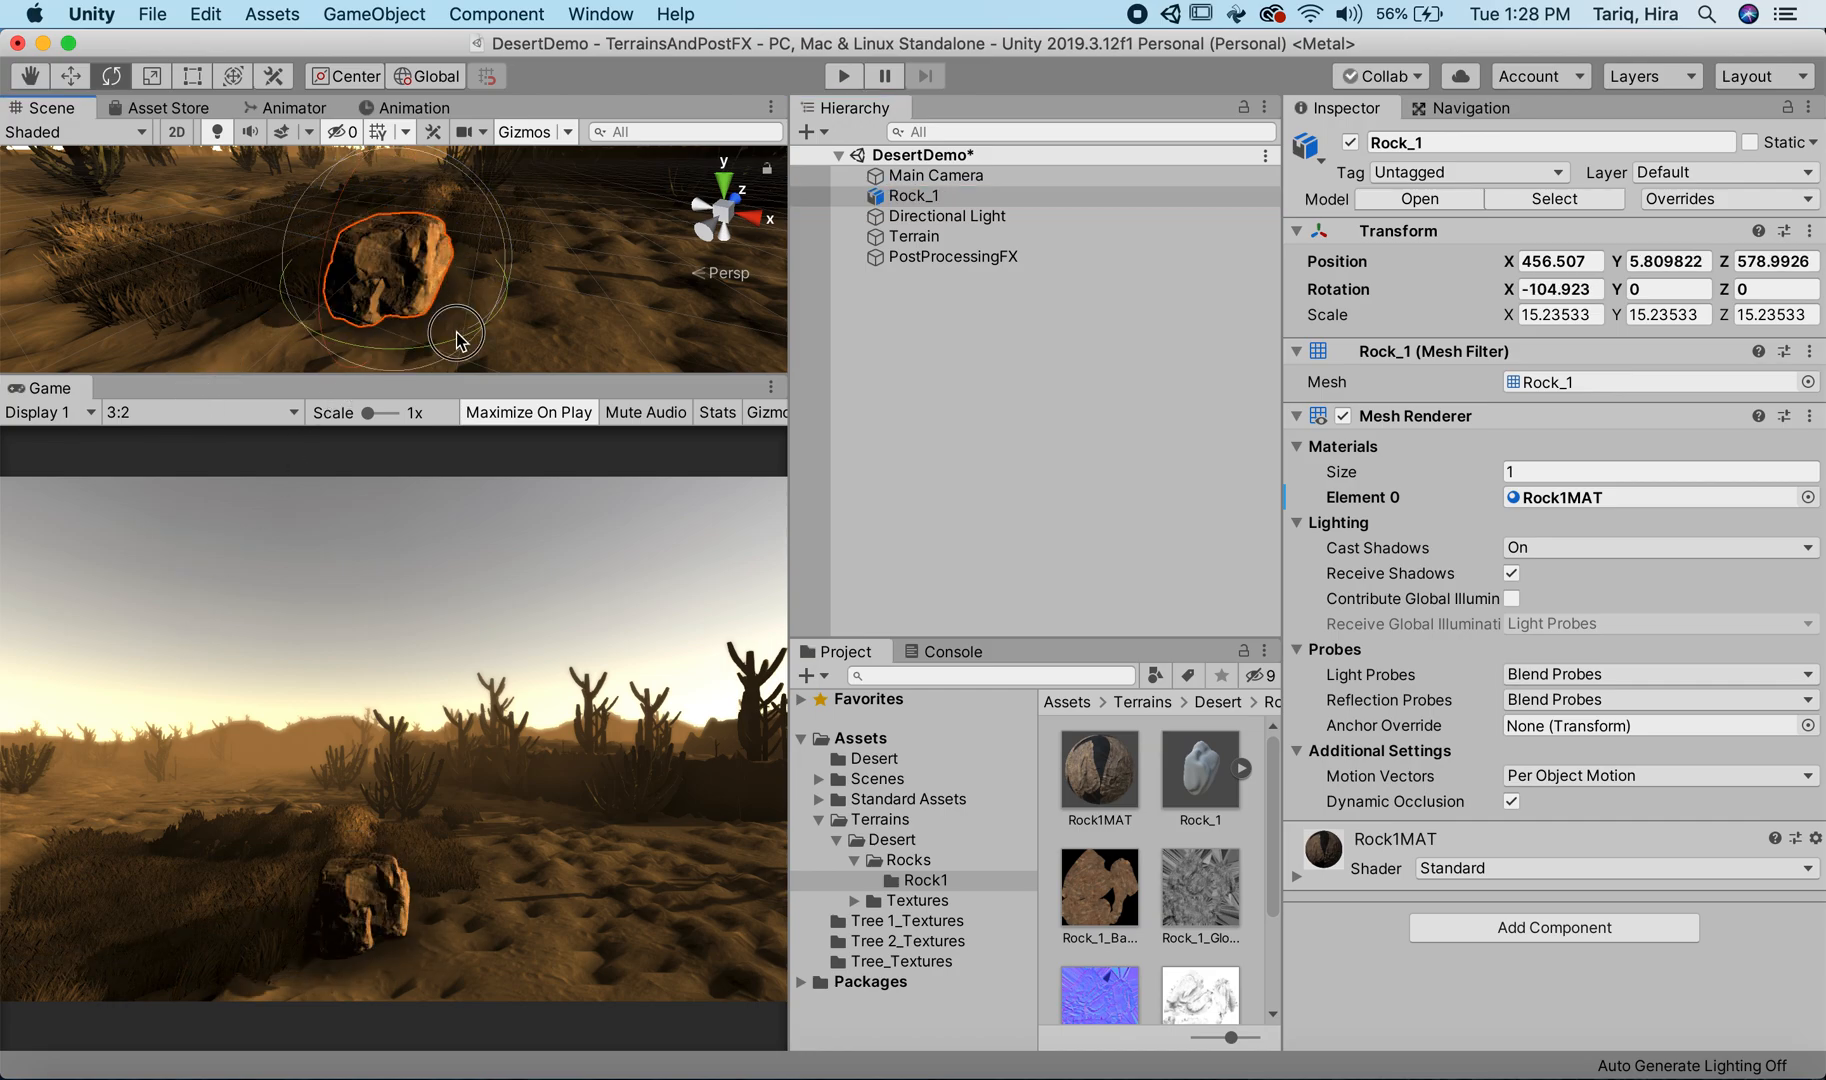
{"action": "left_click_drag", "start_coordinate": [440, 334], "coordinate": [153, 280]}
{"action": "key", "text": "w"}
{"action": "left_click_drag", "start_coordinate": [380, 152], "coordinate": [358, 207]}
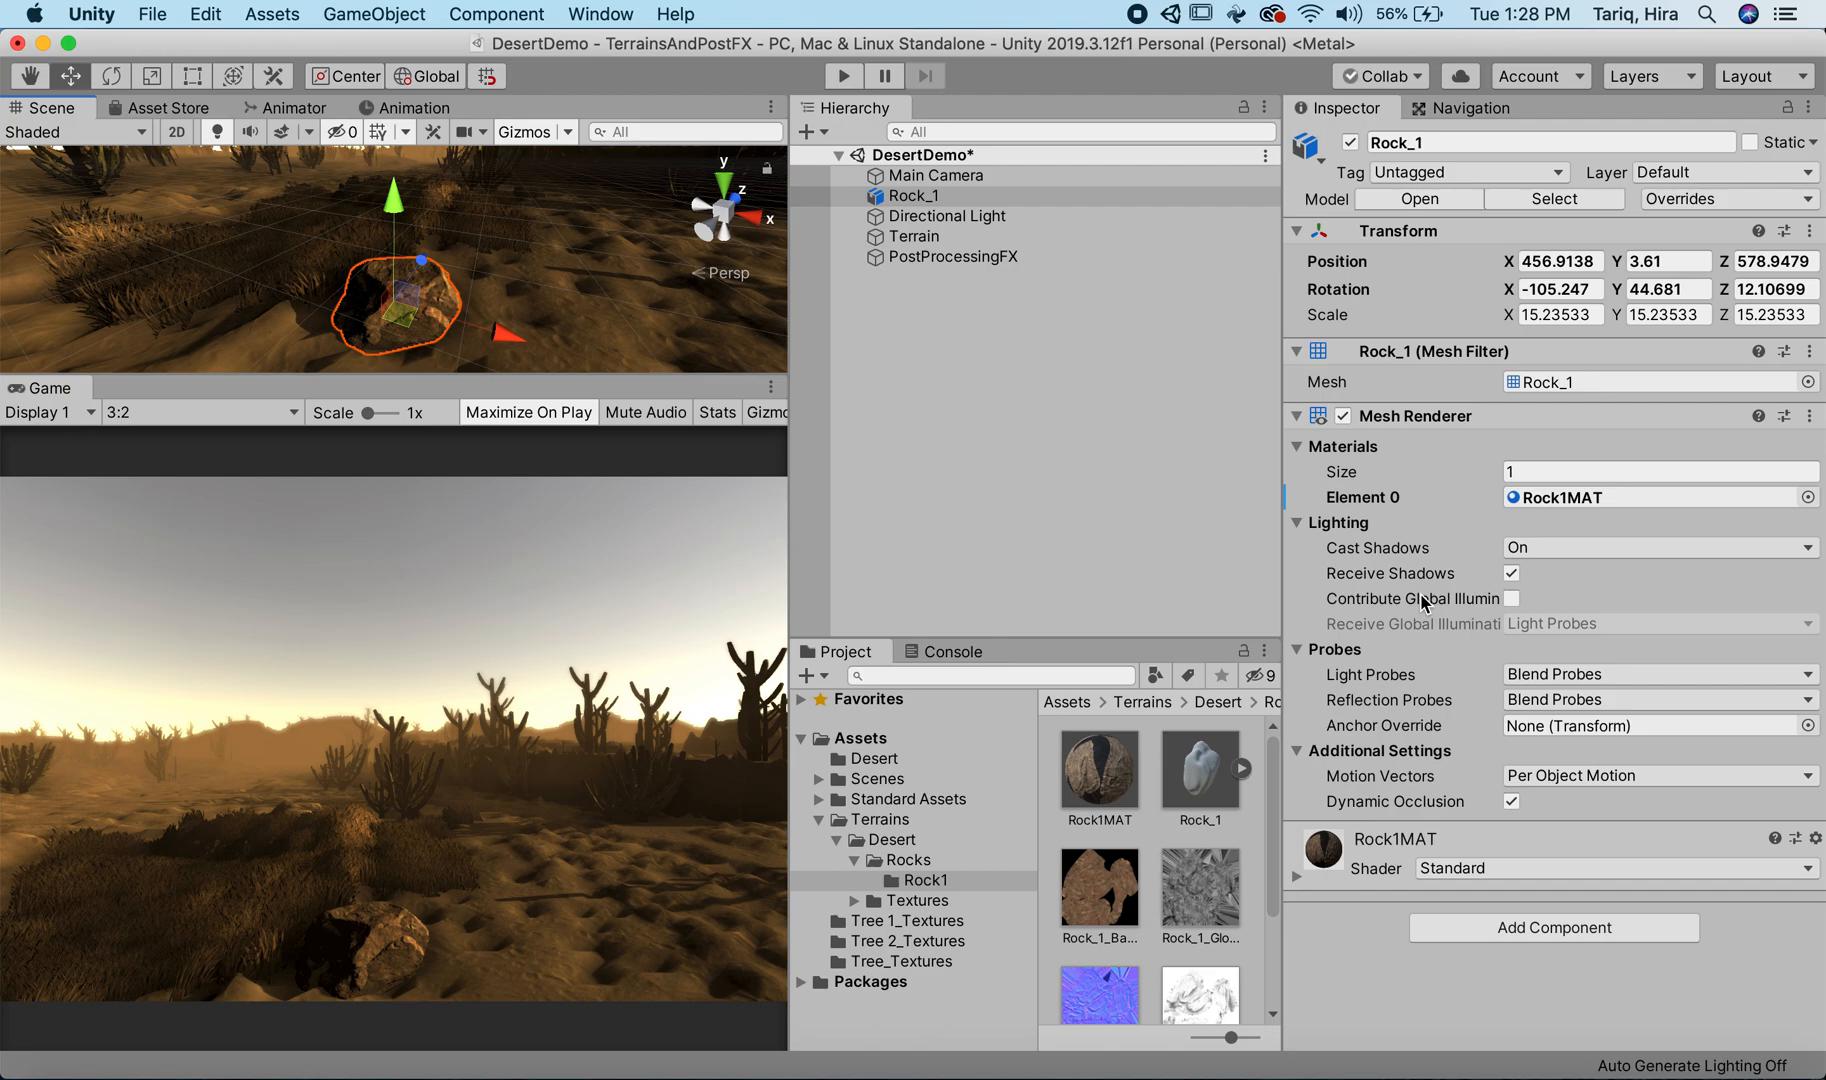
Step: Duplicate Rock_1 and move the copy behind the original along the Z axis to about Z 582.87
{"action": "mouse_move", "coordinate": [1424, 603]}
{"action": "key", "text": "super+d"}
{"action": "left_click_drag", "start_coordinate": [415, 266], "coordinate": [448, 228]}
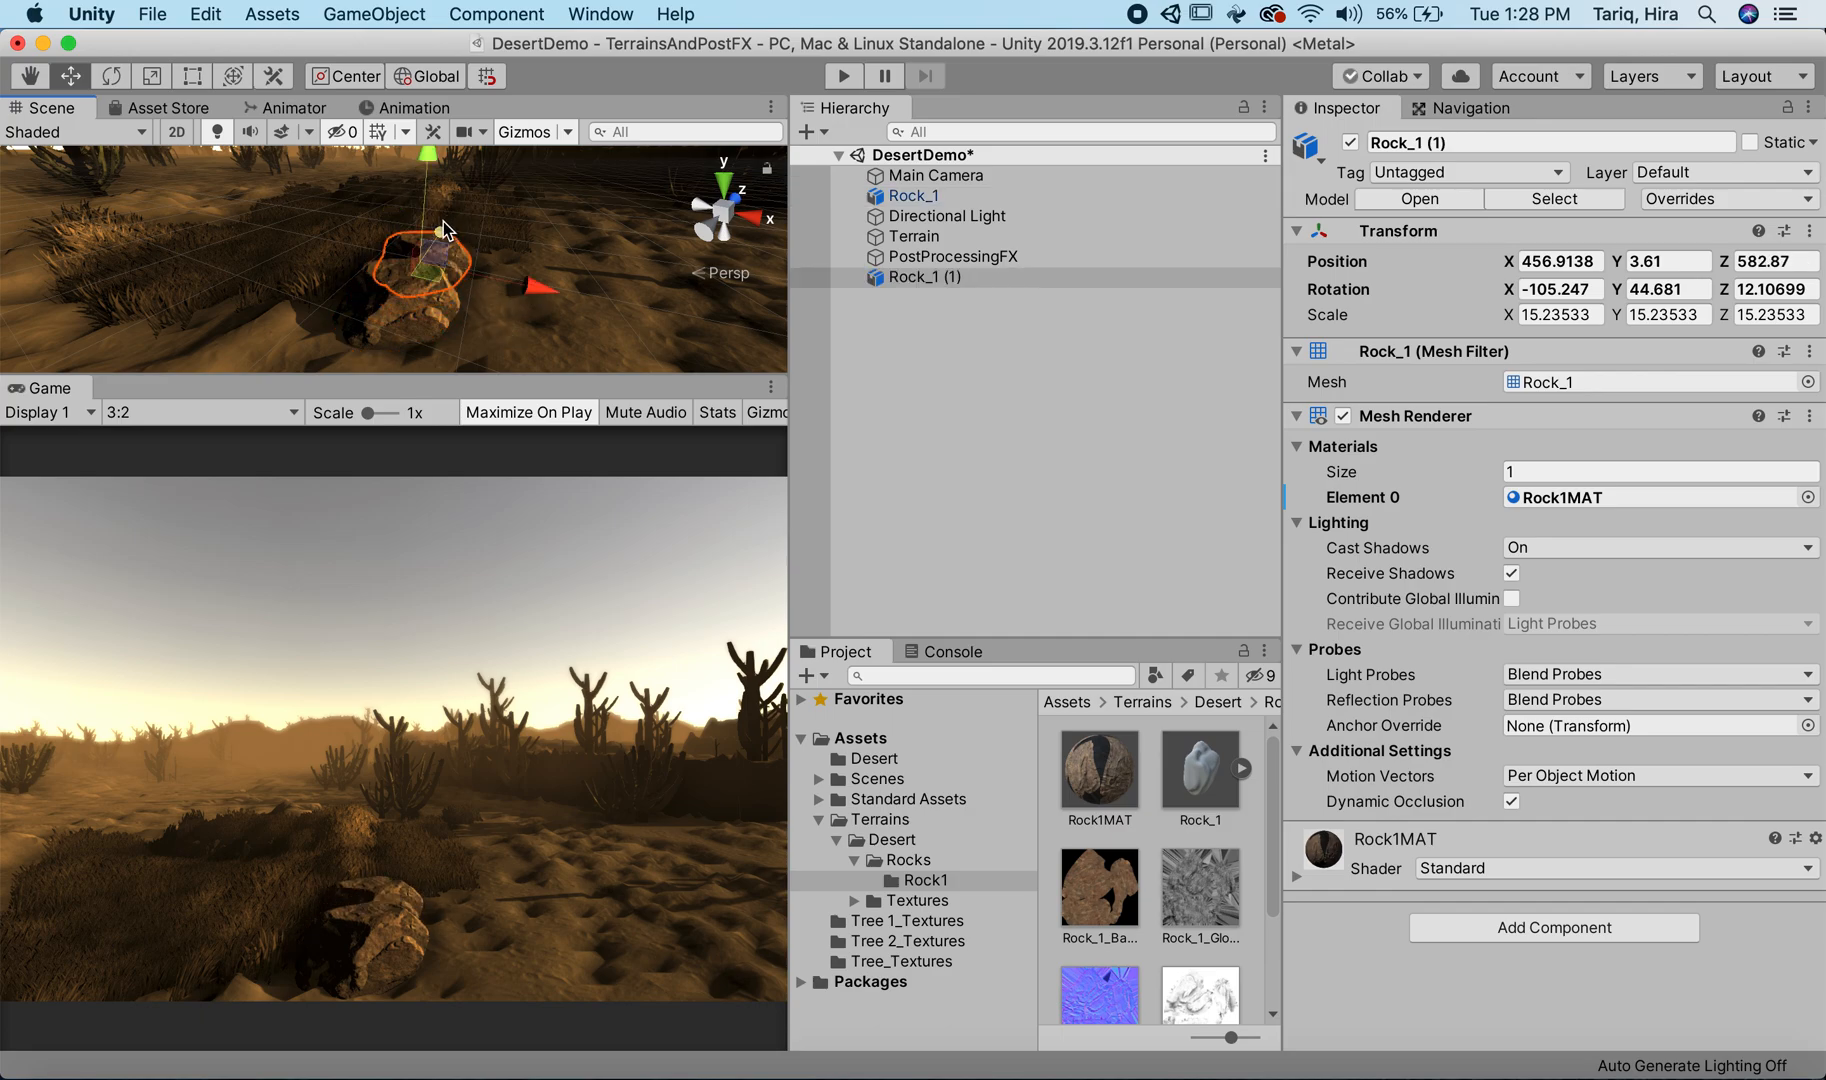
{"action": "middle_click_drag", "start_coordinate": [437, 224], "coordinate": [426, 222]}
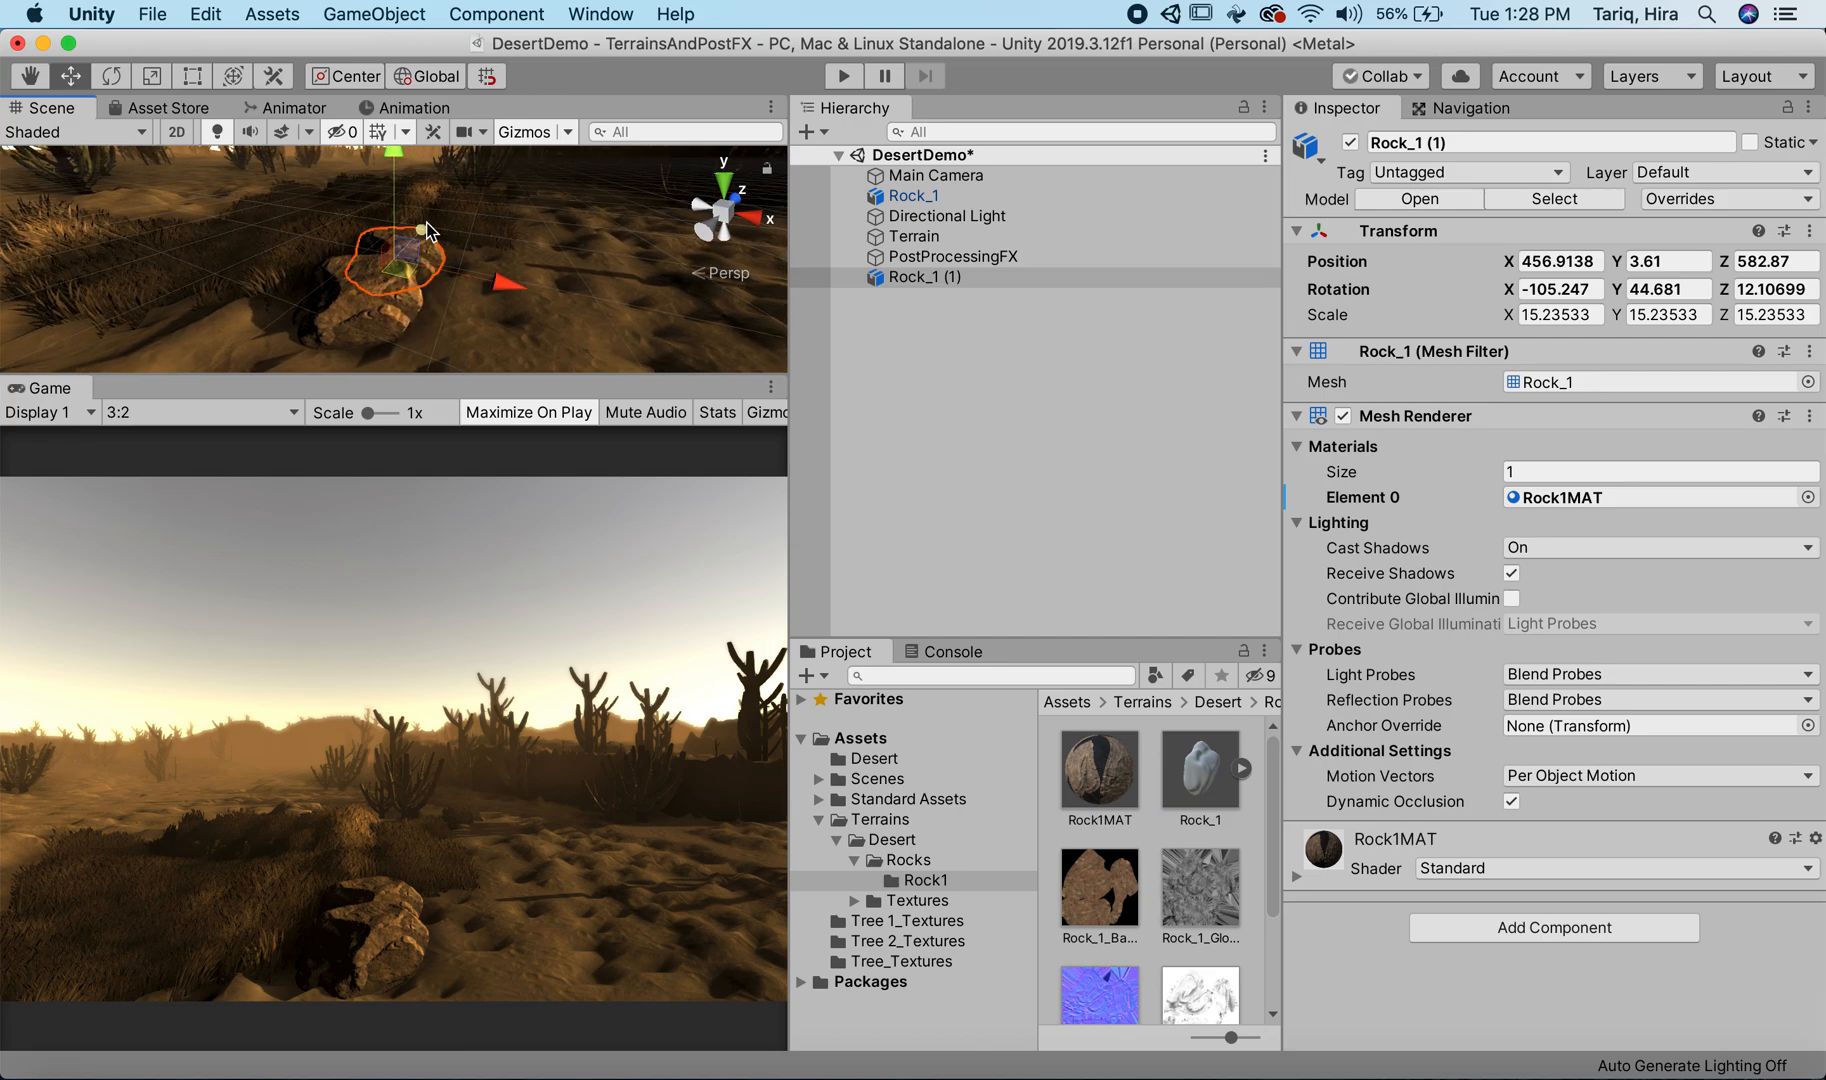
Step: Rotate the duplicated rock to about X -184.3, Y 49.6, Z 56.6 and inspect both rocks in an enlarged Scene view
{"action": "key", "text": "e"}
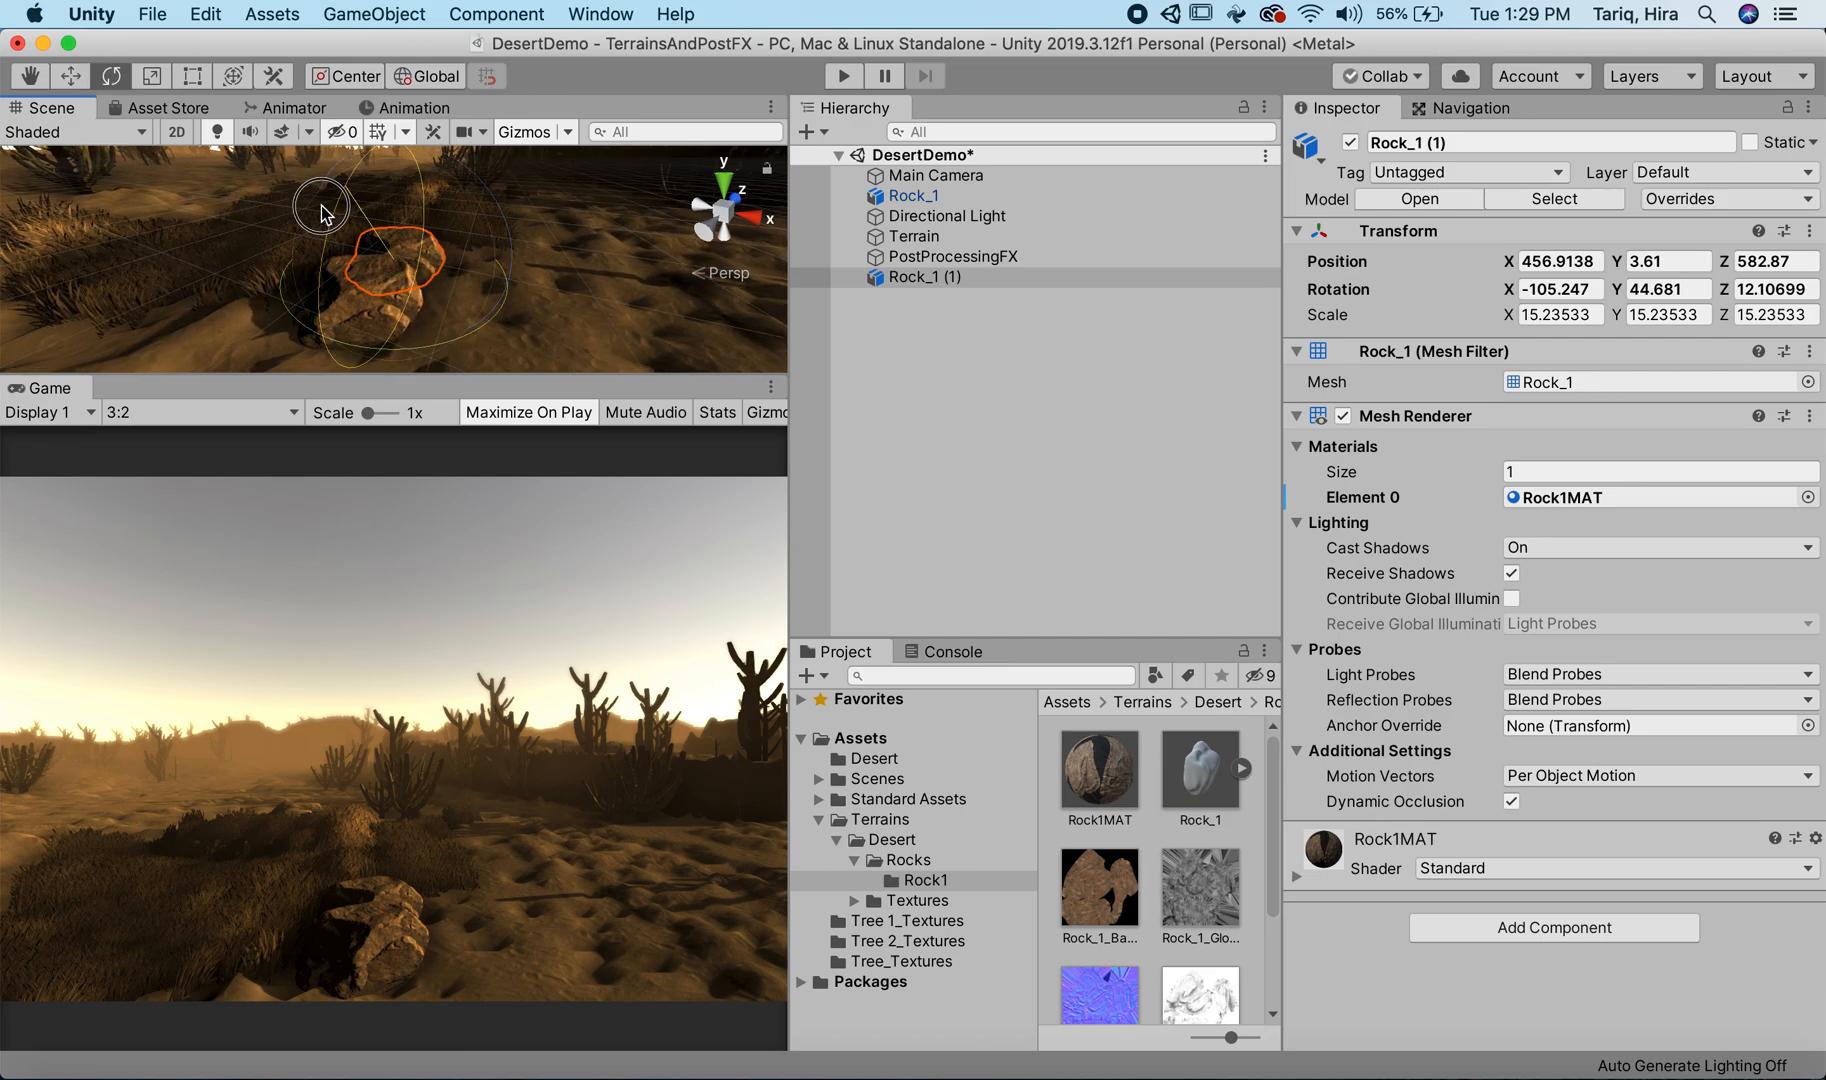
{"action": "left_click_drag", "start_coordinate": [321, 212], "coordinate": [307, 566]}
{"action": "left_click_drag", "start_coordinate": [446, 340], "coordinate": [222, 320]}
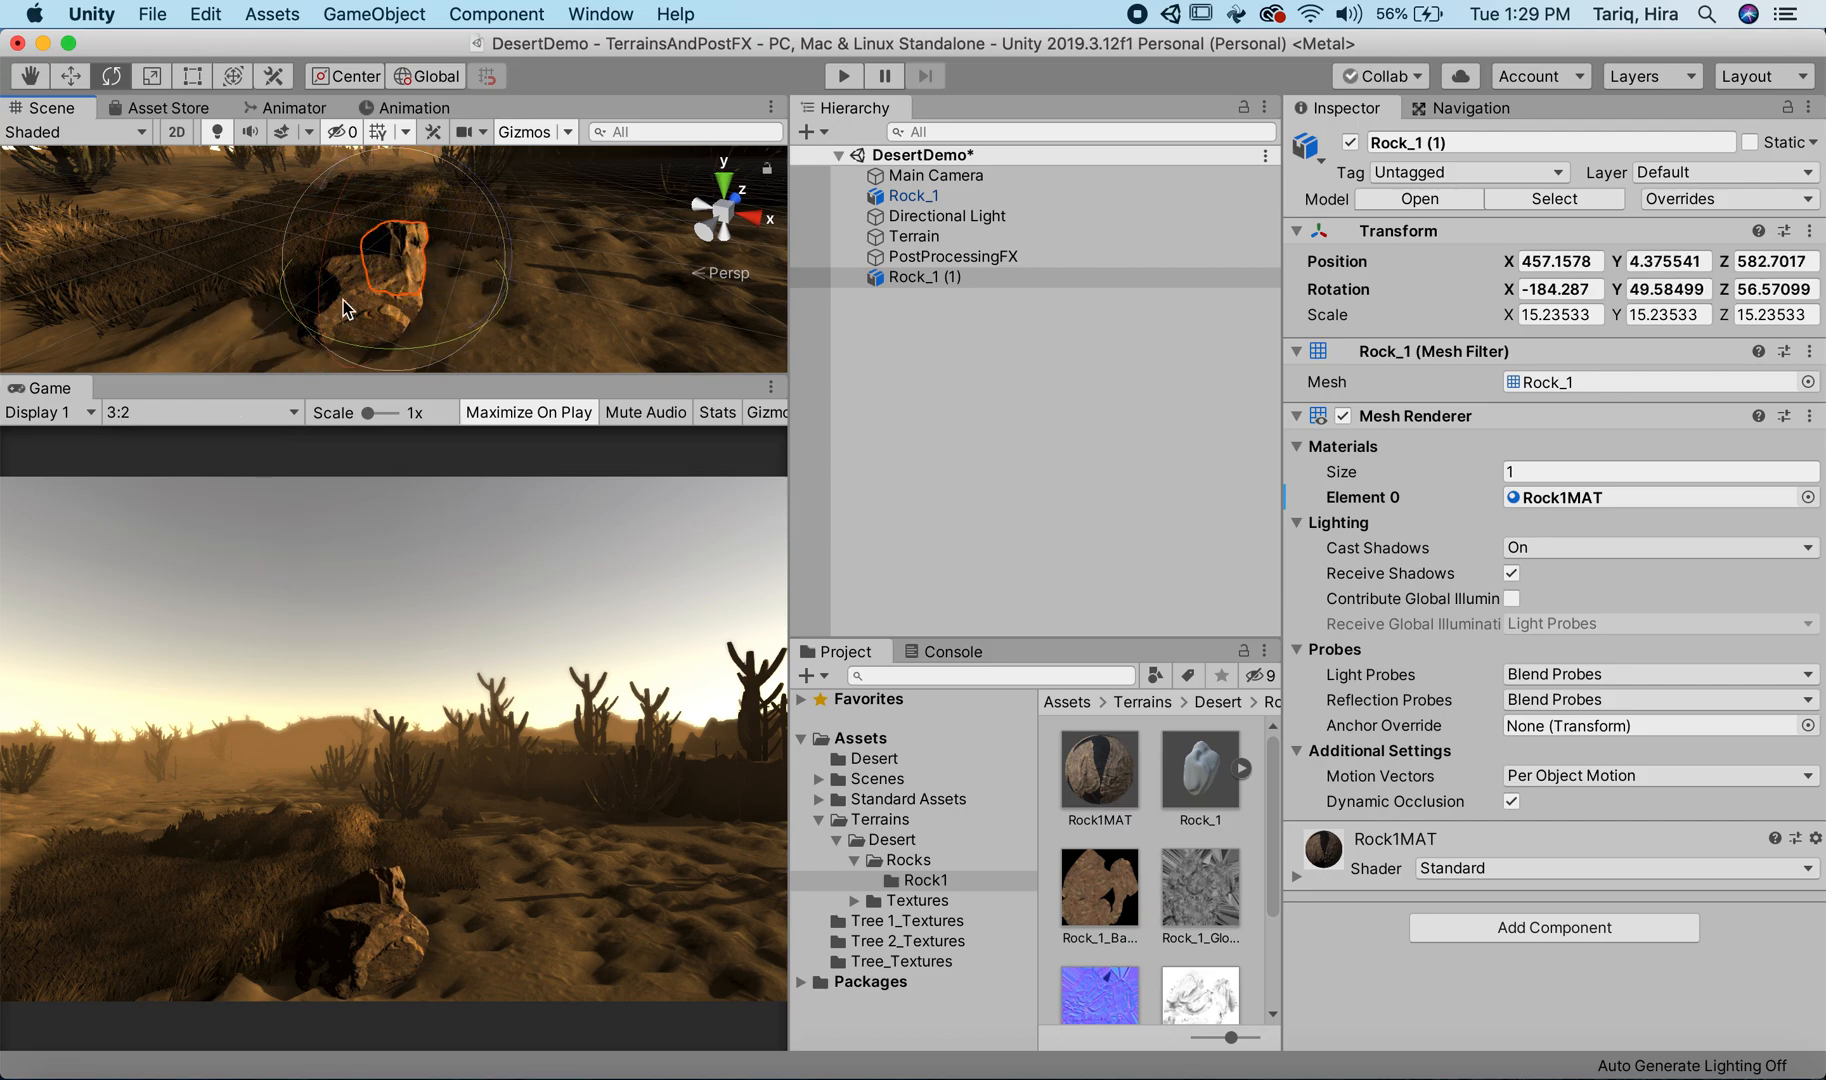
{"action": "left_click_drag", "start_coordinate": [630, 271], "coordinate": [375, 160], "text": "alt"}
{"action": "left_click_drag", "start_coordinate": [346, 375], "coordinate": [362, 672]}
{"action": "left_click_drag", "start_coordinate": [624, 458], "coordinate": [595, 362], "text": "alt"}
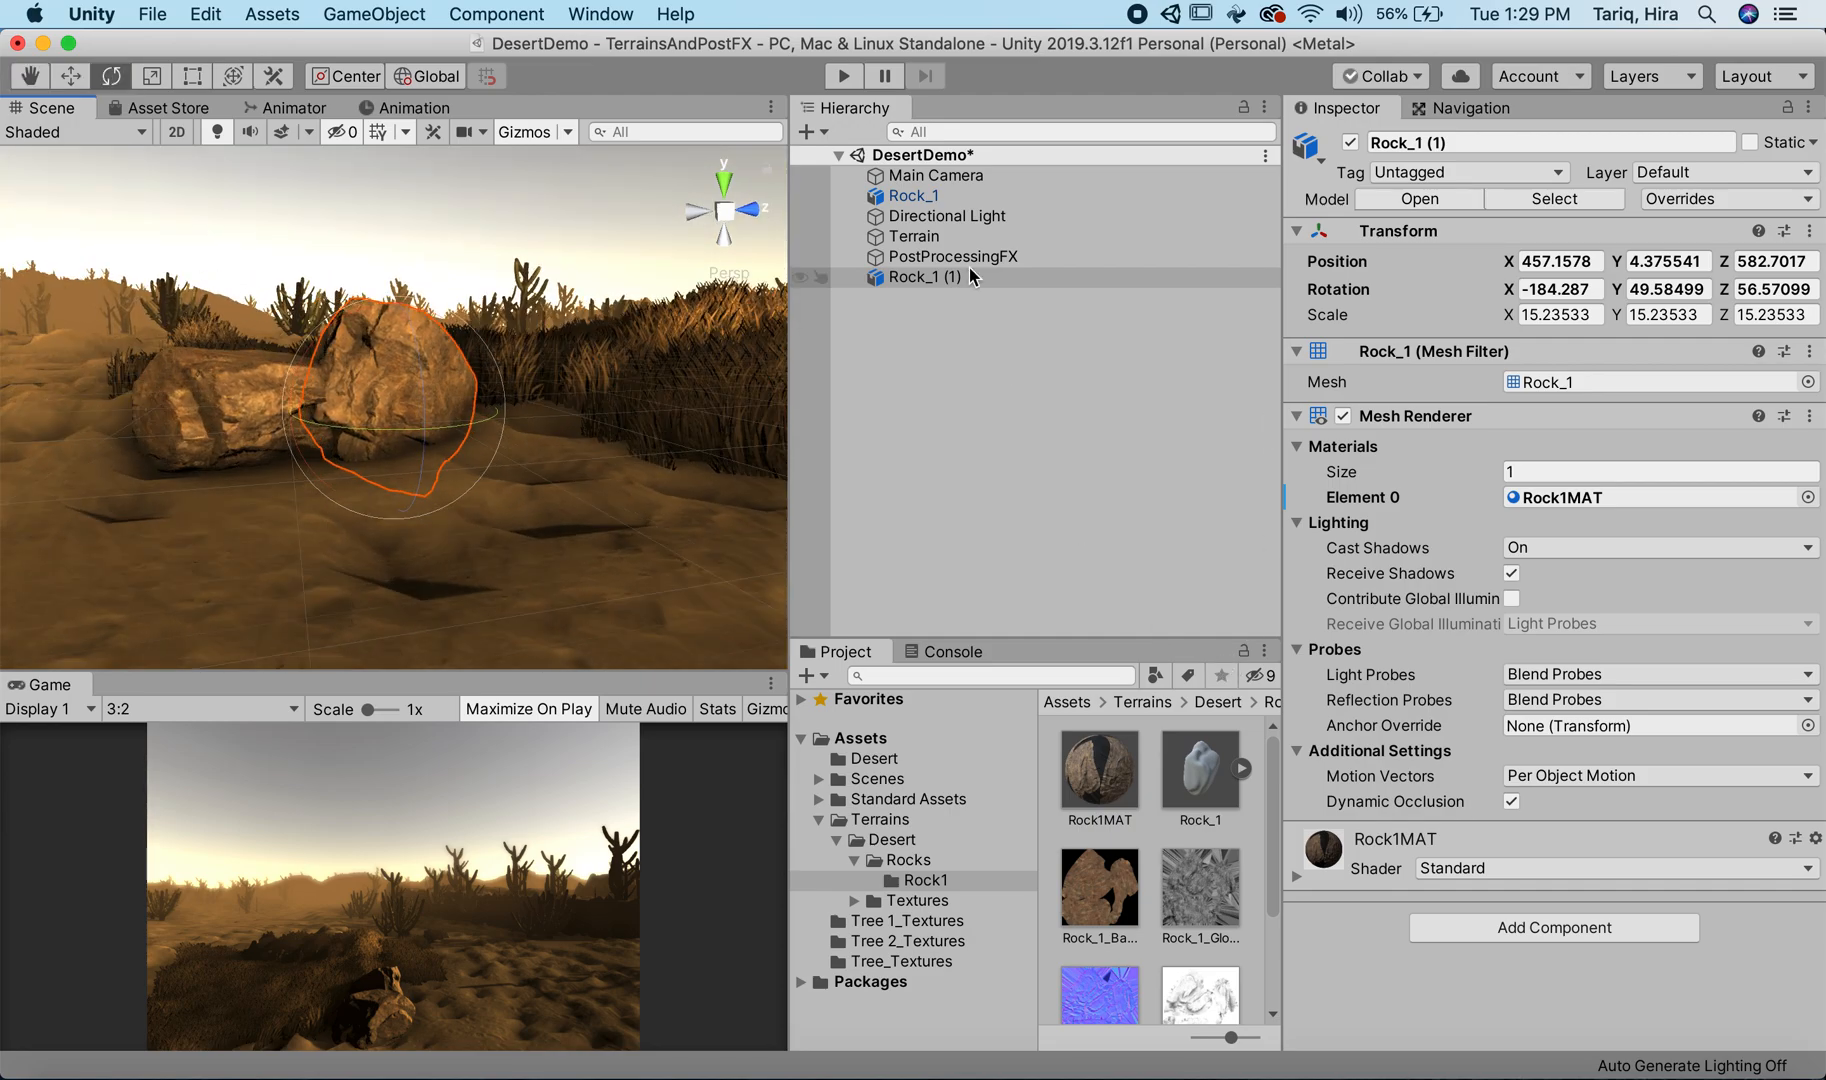
Step: Set the Channel Mixer Red to 129 in PostProcessingFX's Color Grading
{"action": "left_click", "coordinate": [962, 214]}
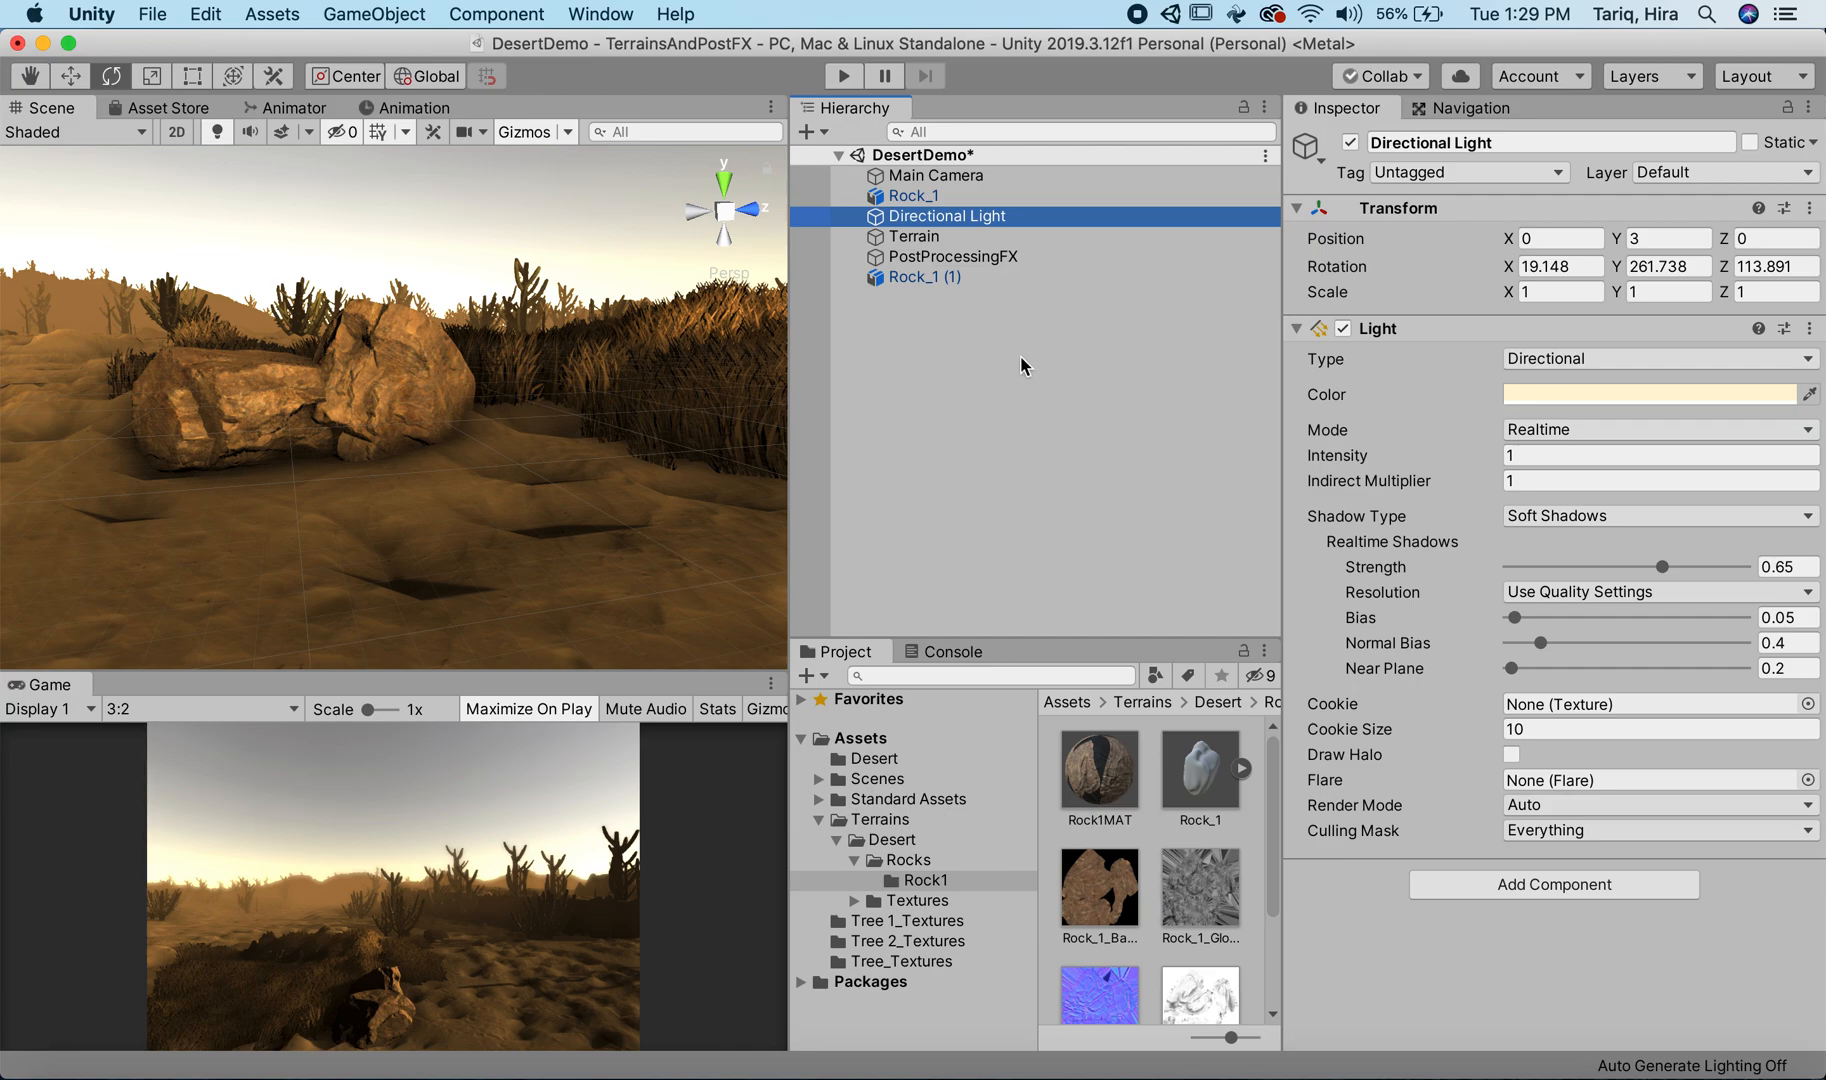
{"action": "left_click", "coordinate": [1030, 257]}
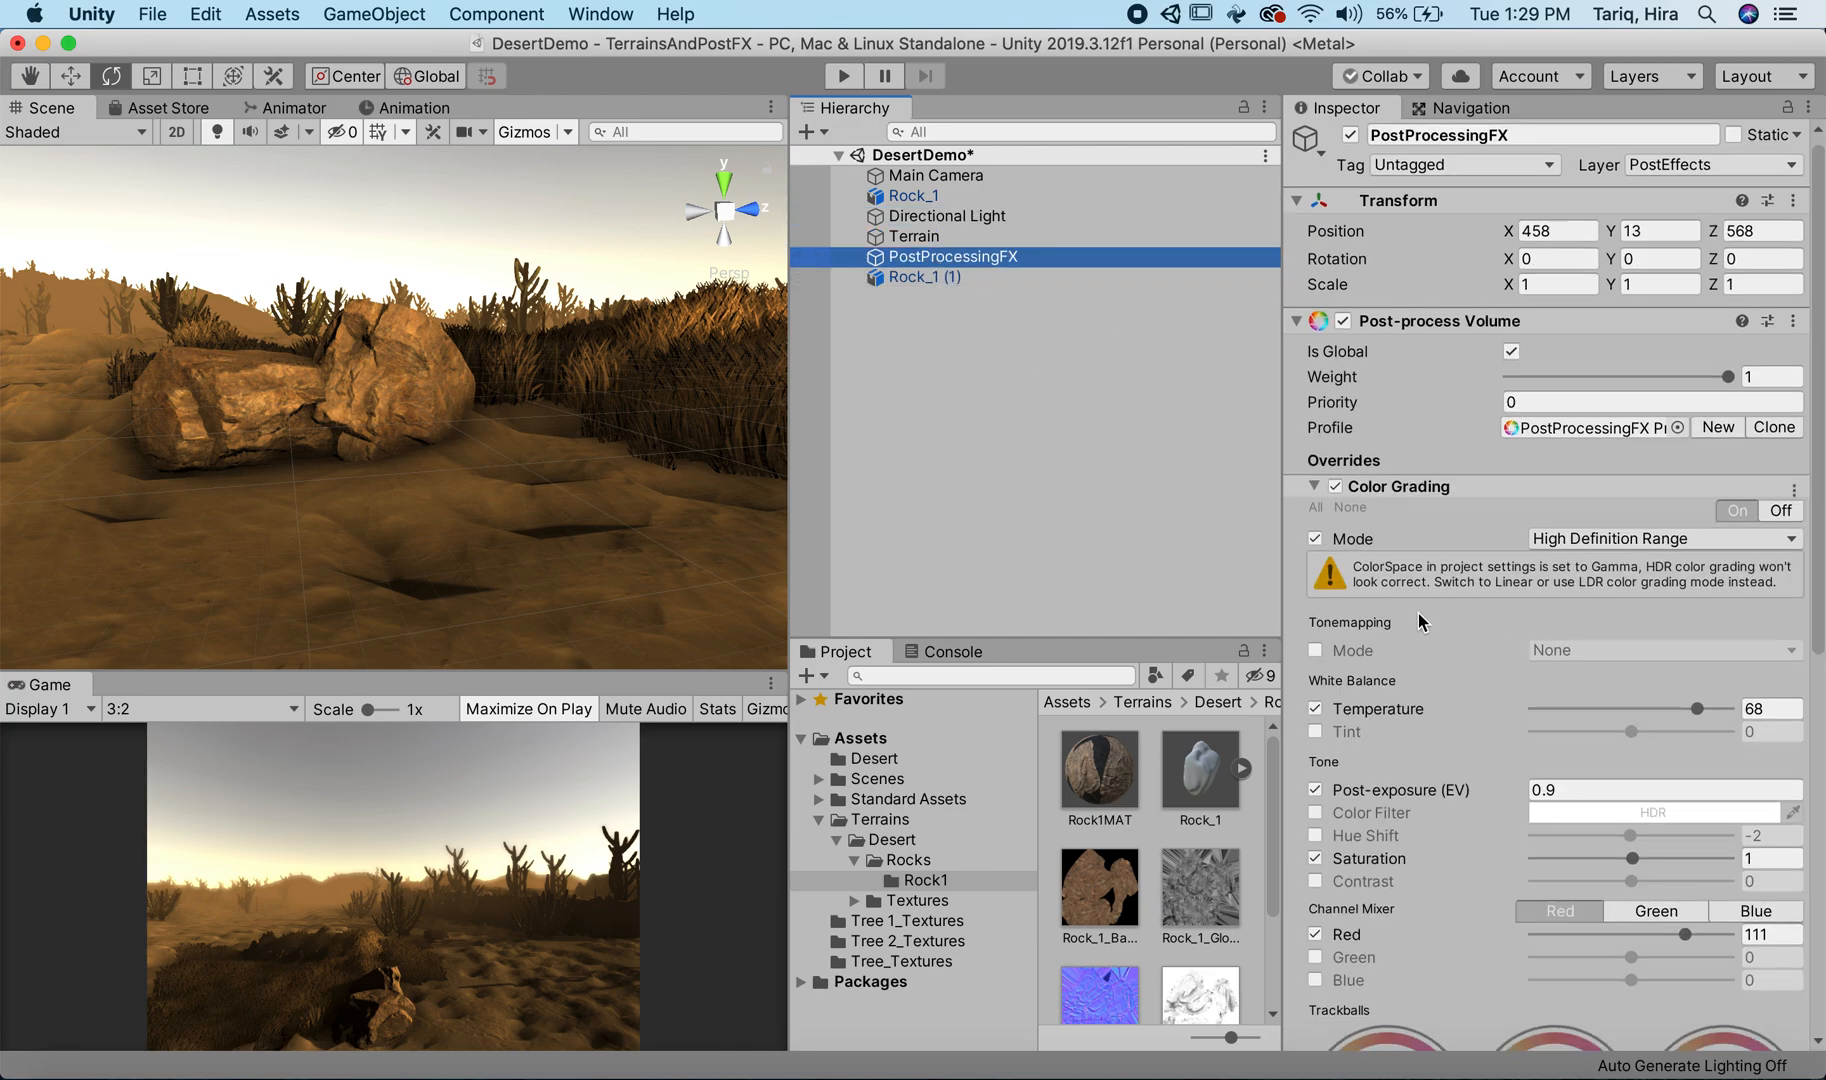
{"action": "scroll", "coordinate": [1447, 627], "scroll_direction": "down", "scroll_amount": 5}
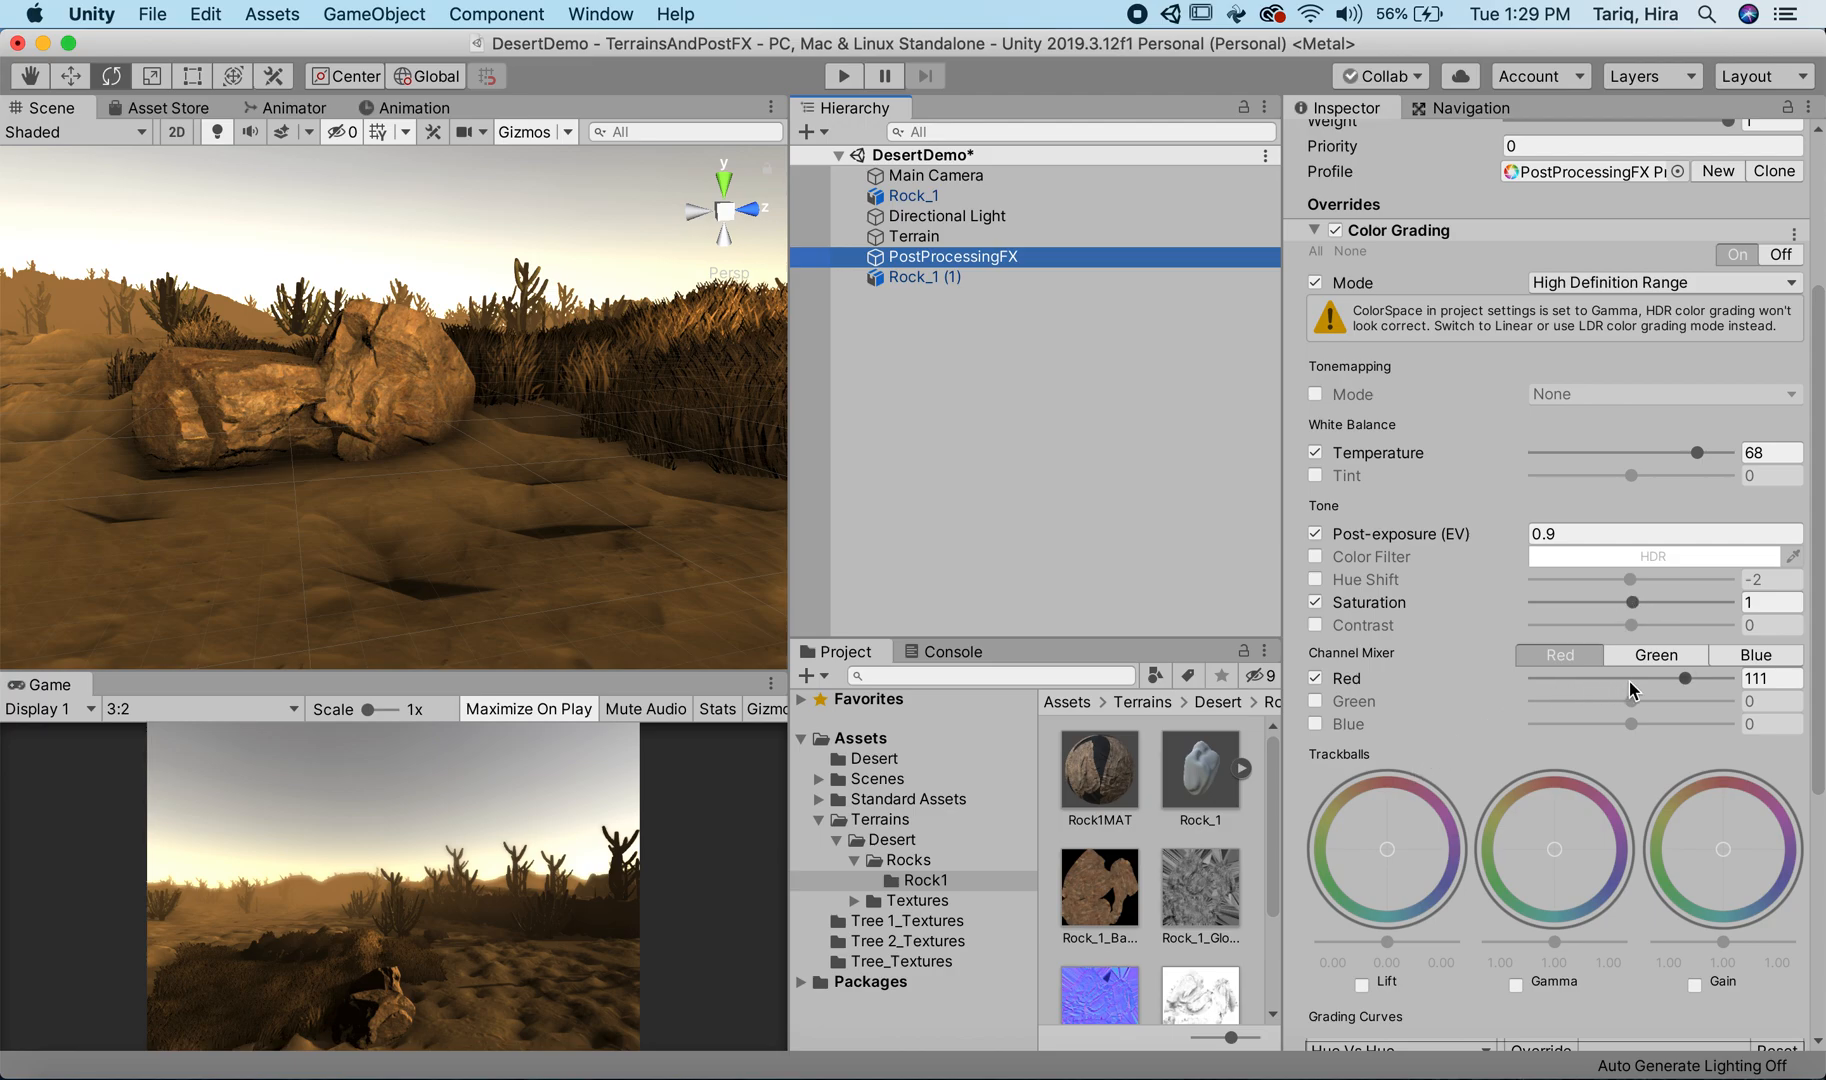
{"action": "left_click_drag", "start_coordinate": [1690, 676], "coordinate": [1697, 677]}
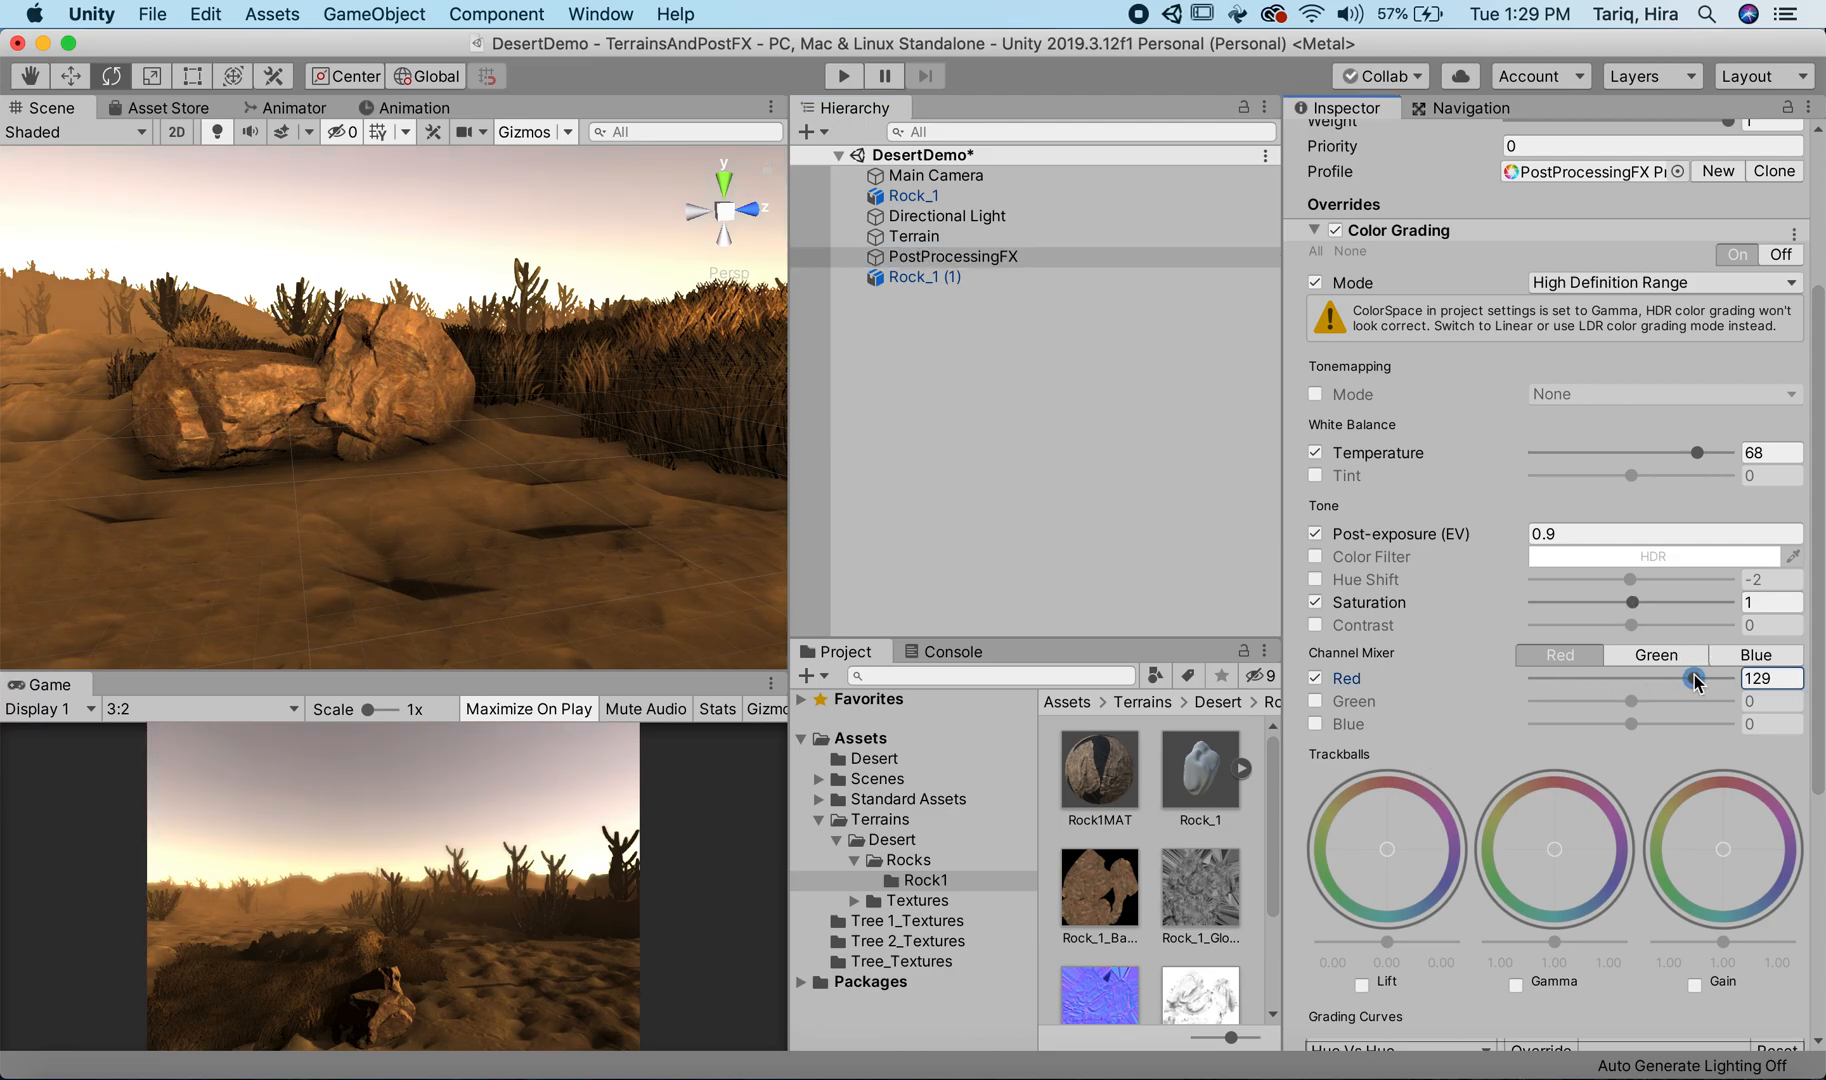
Step: Set the White Balance Temperature to 36 and enable Tint with a value of 4
{"action": "left_click_drag", "start_coordinate": [1698, 452], "coordinate": [1706, 452]}
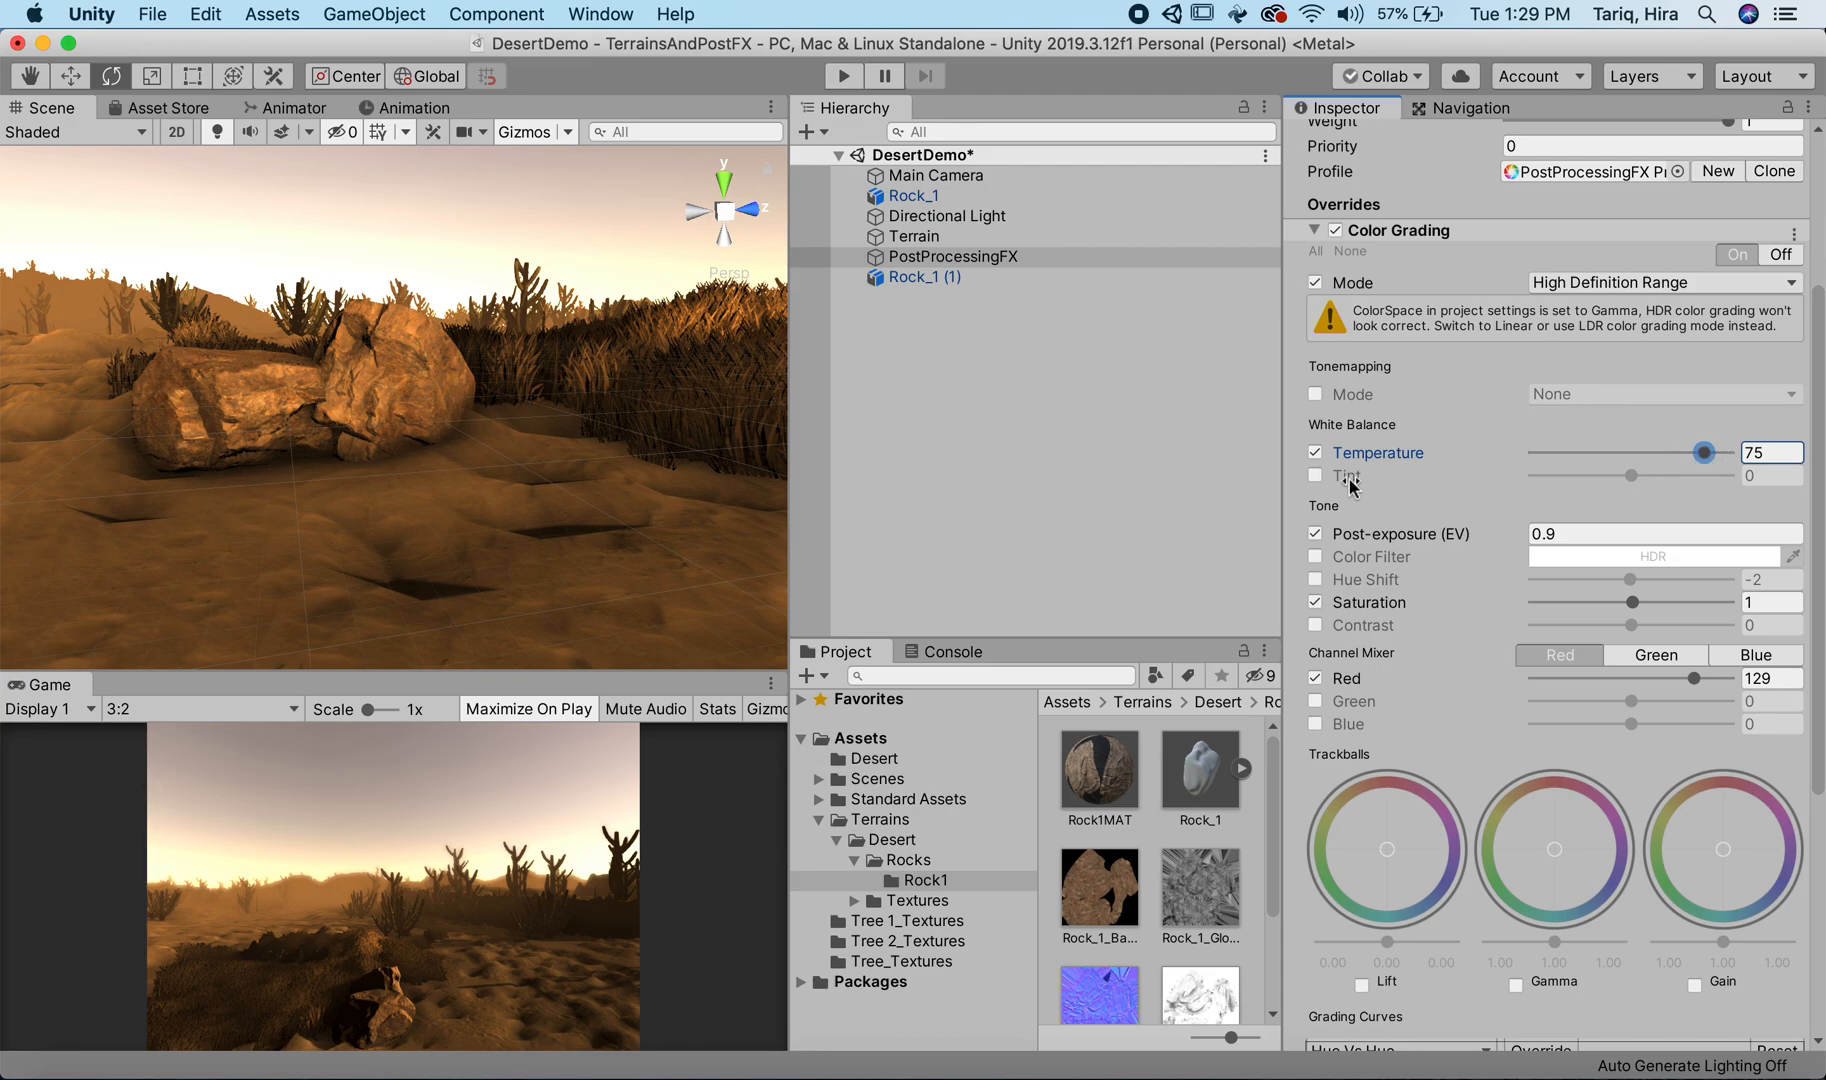
{"action": "left_click", "coordinate": [1316, 476]}
{"action": "mouse_move", "coordinate": [1639, 478]}
{"action": "left_mouse_down"}
{"action": "mouse_move", "coordinate": [1591, 473]}
{"action": "mouse_move", "coordinate": [1700, 453]}
{"action": "mouse_move", "coordinate": [1635, 475]}
{"action": "left_mouse_up"}
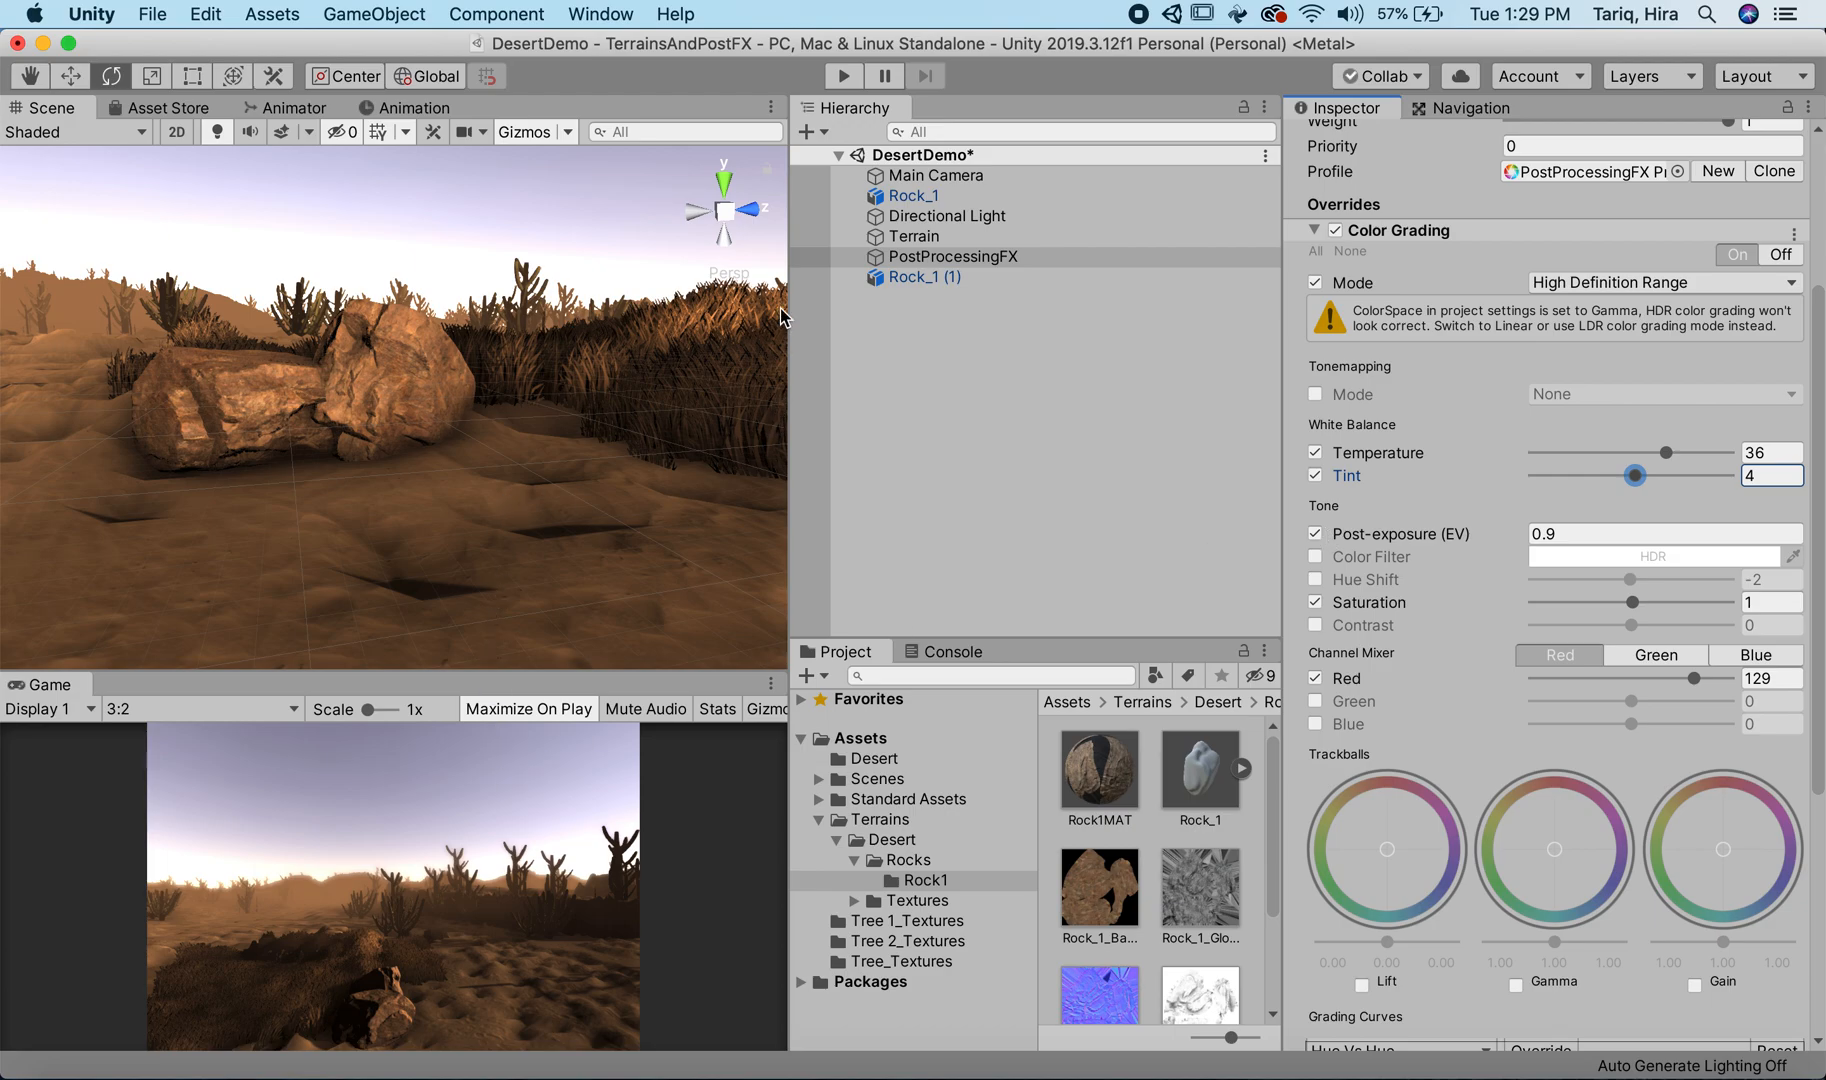
Step: Toggle the PostProcessingFX object off and on to compare the scene, and enlarge the Game view
{"action": "scroll", "coordinate": [1405, 425], "scroll_direction": "up", "scroll_amount": 5}
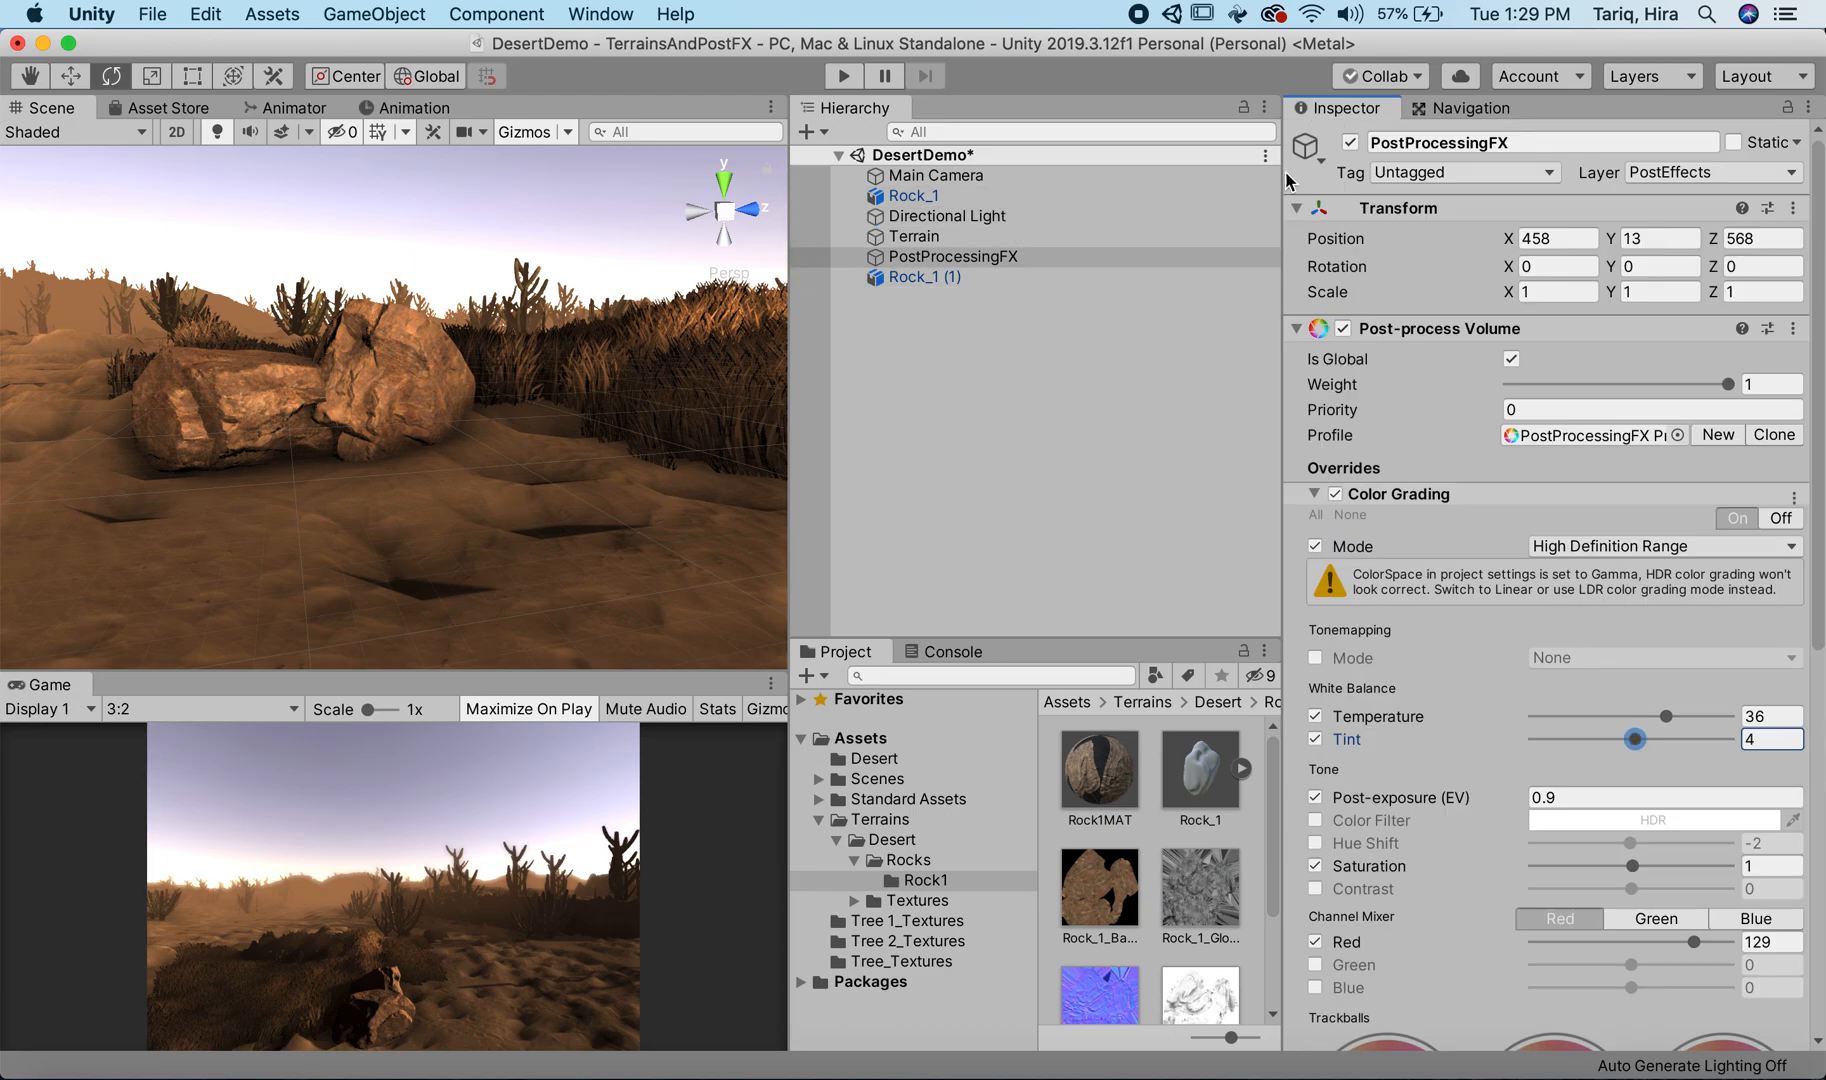
{"action": "left_click", "coordinate": [1350, 142]}
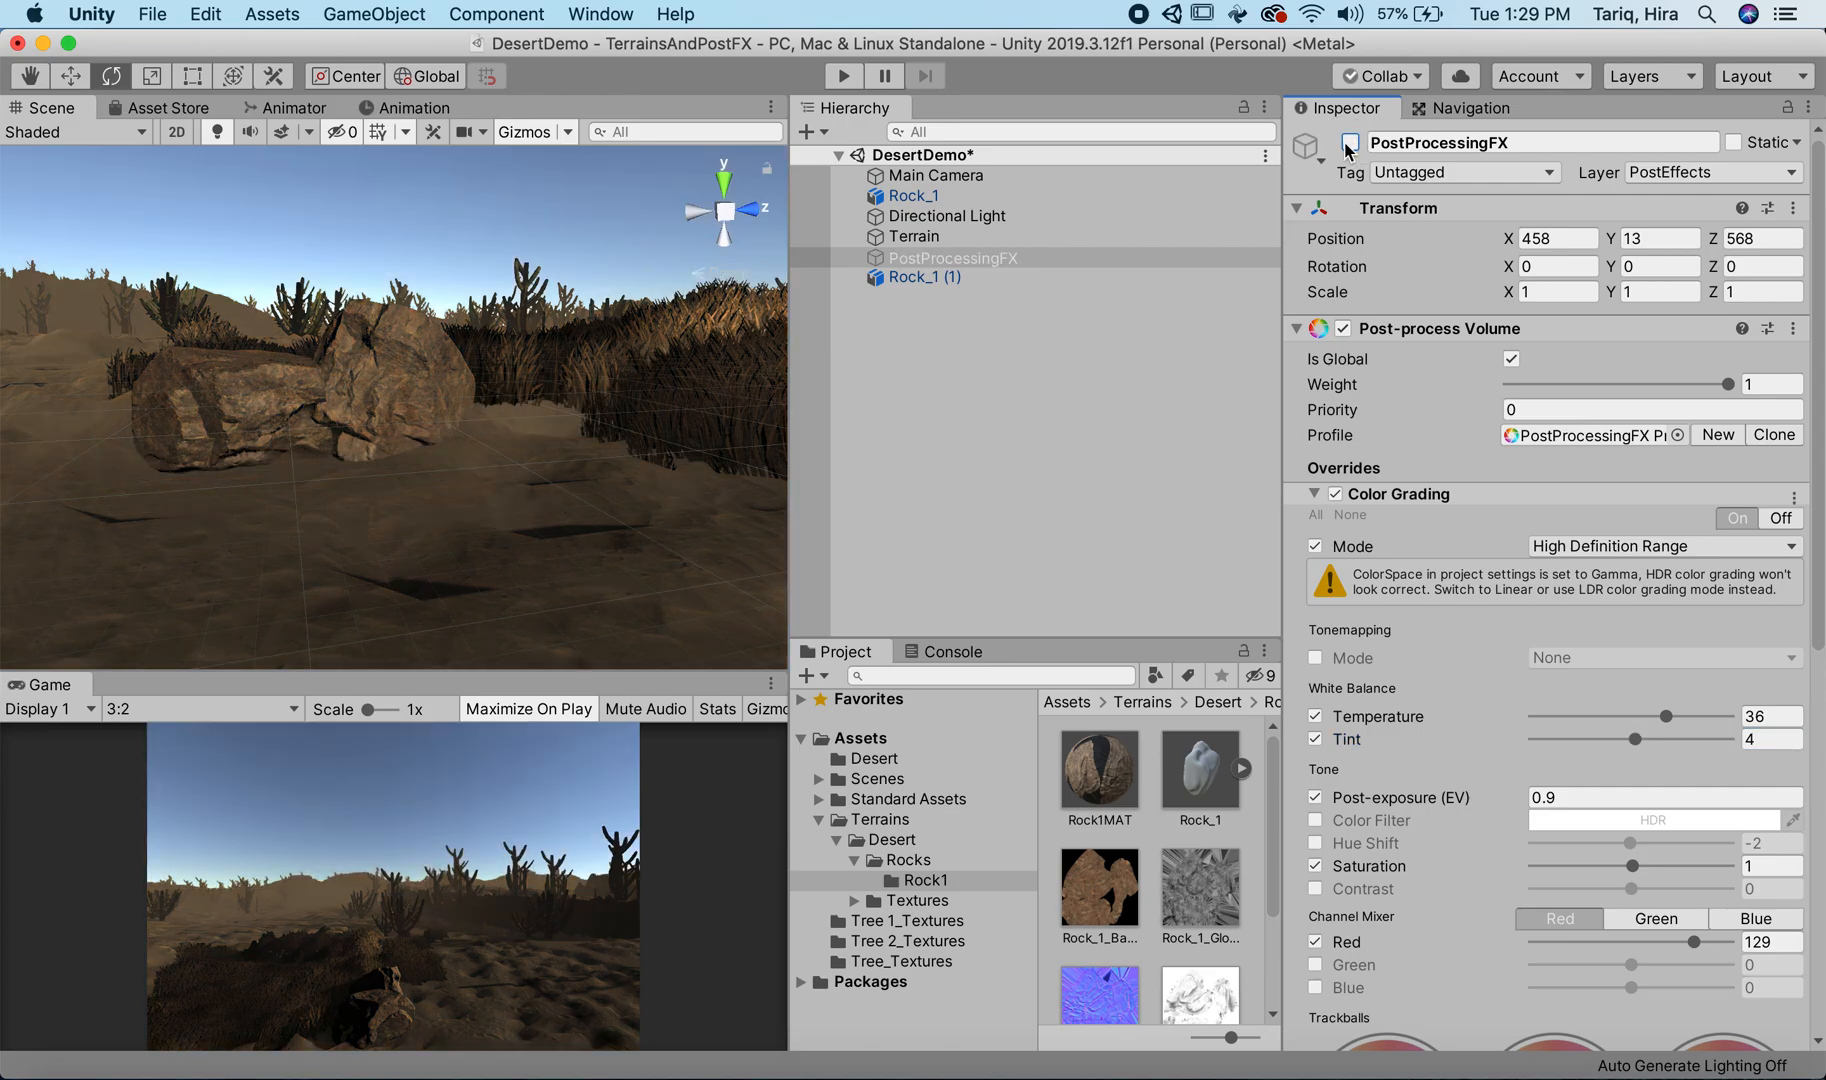
{"action": "left_click", "coordinate": [1350, 143]}
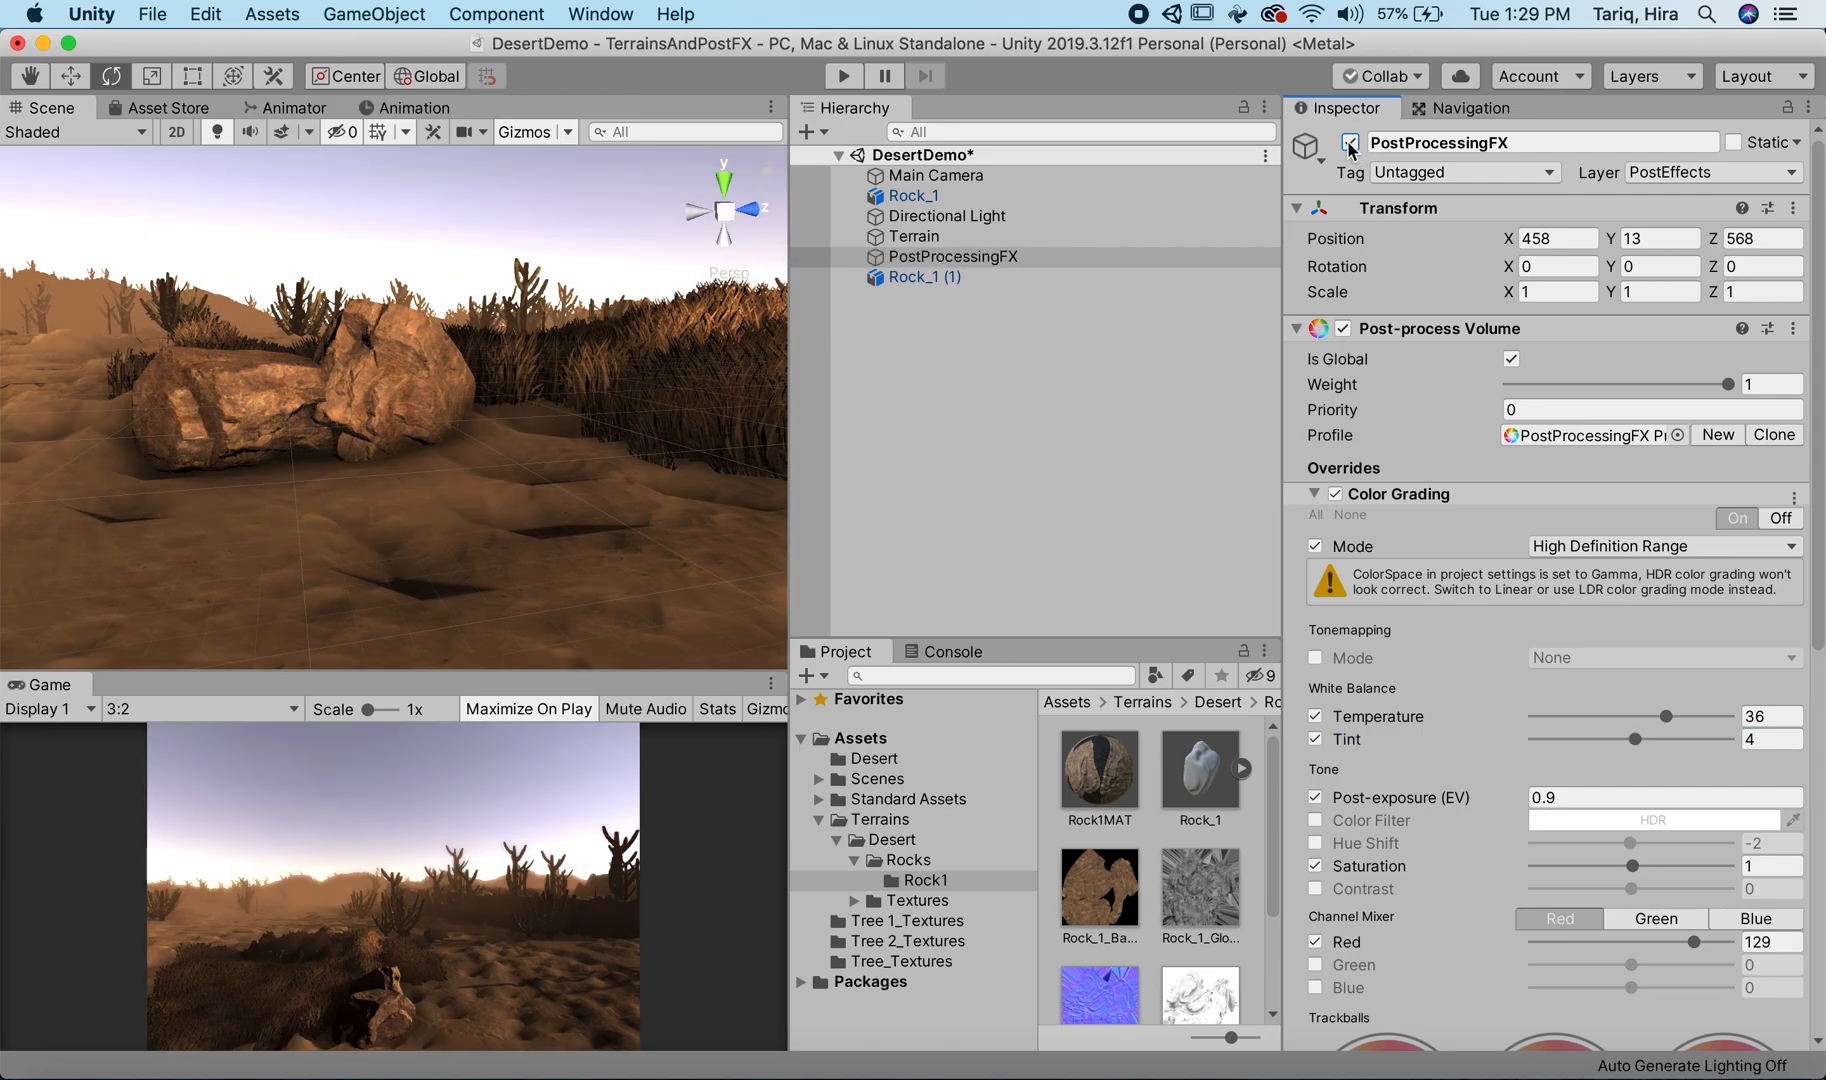
{"action": "left_click", "coordinate": [1350, 143]}
{"action": "left_click", "coordinate": [1350, 143]}
{"action": "left_click_drag", "start_coordinate": [505, 668], "coordinate": [514, 403]}
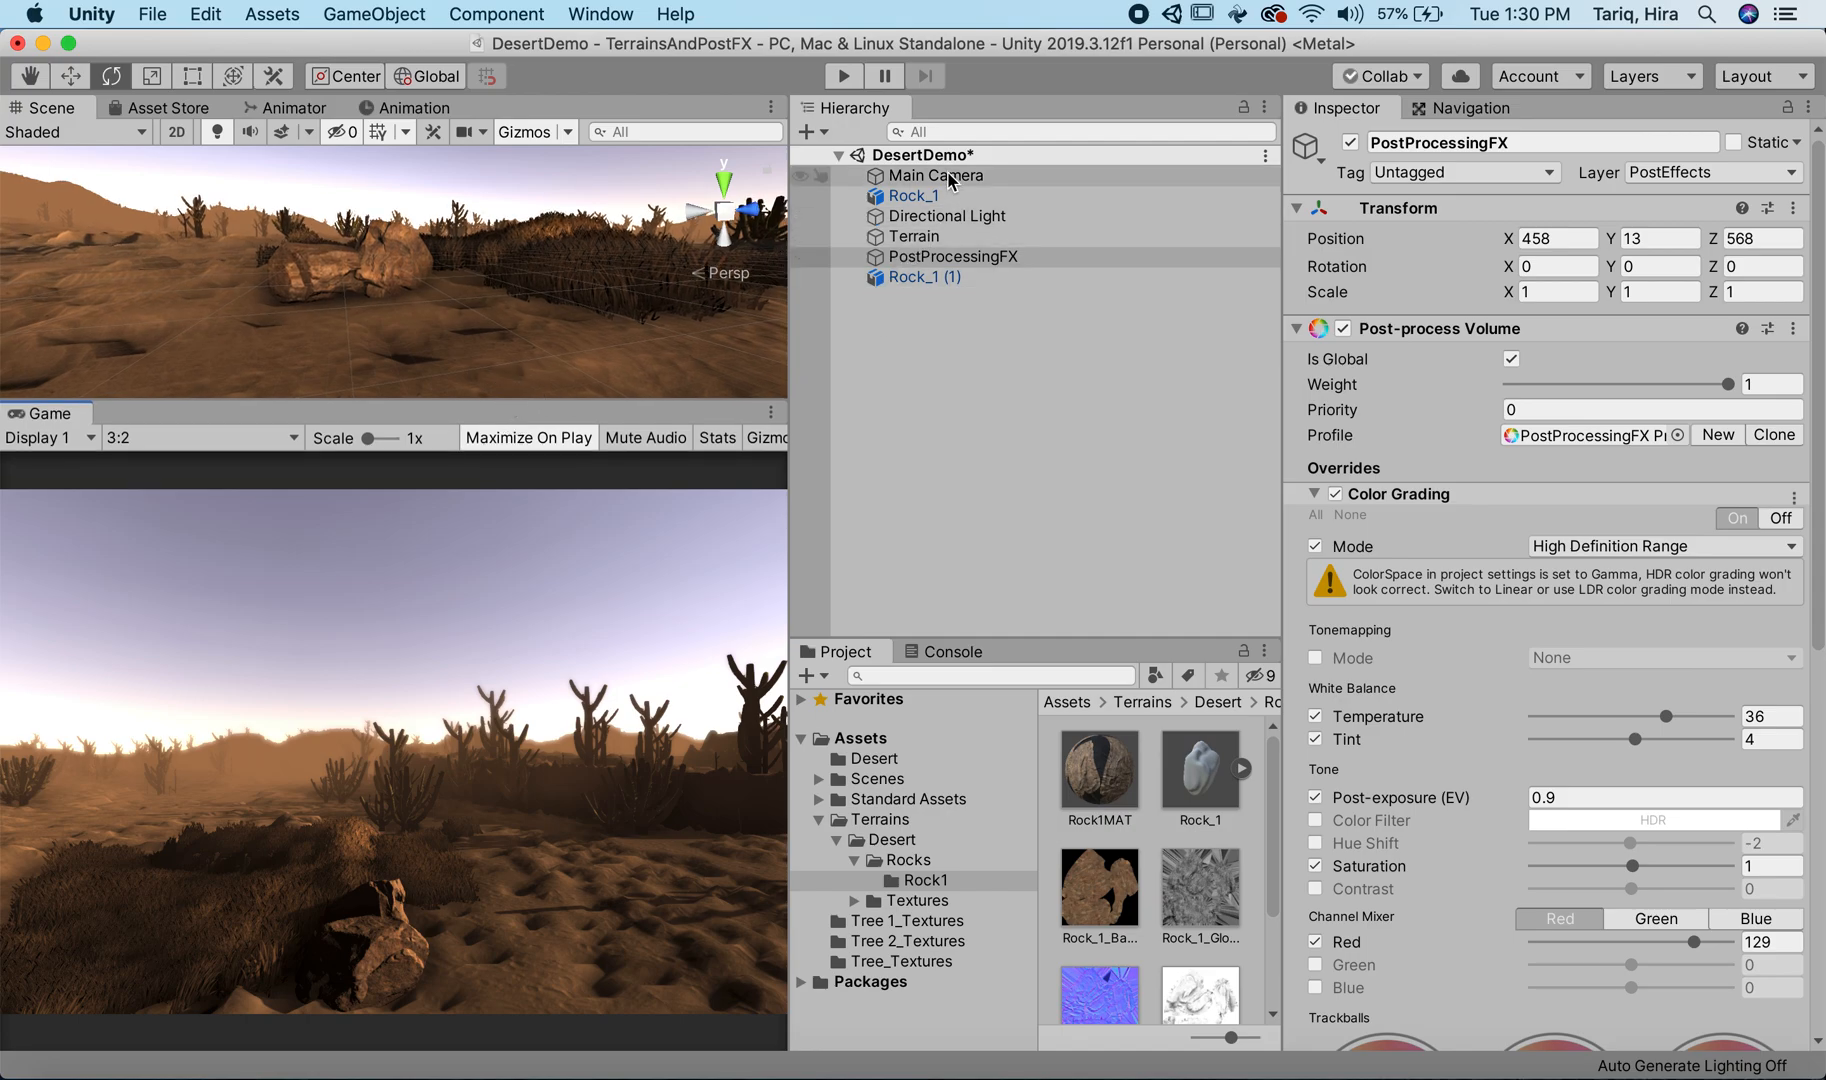
Step: Rotate the Directional Light to about X 12.8, Y 150.1, Z 101.6 so the sun stands low in front of the camera
{"action": "left_click", "coordinate": [940, 216]}
{"action": "double_click", "coordinate": [940, 216]}
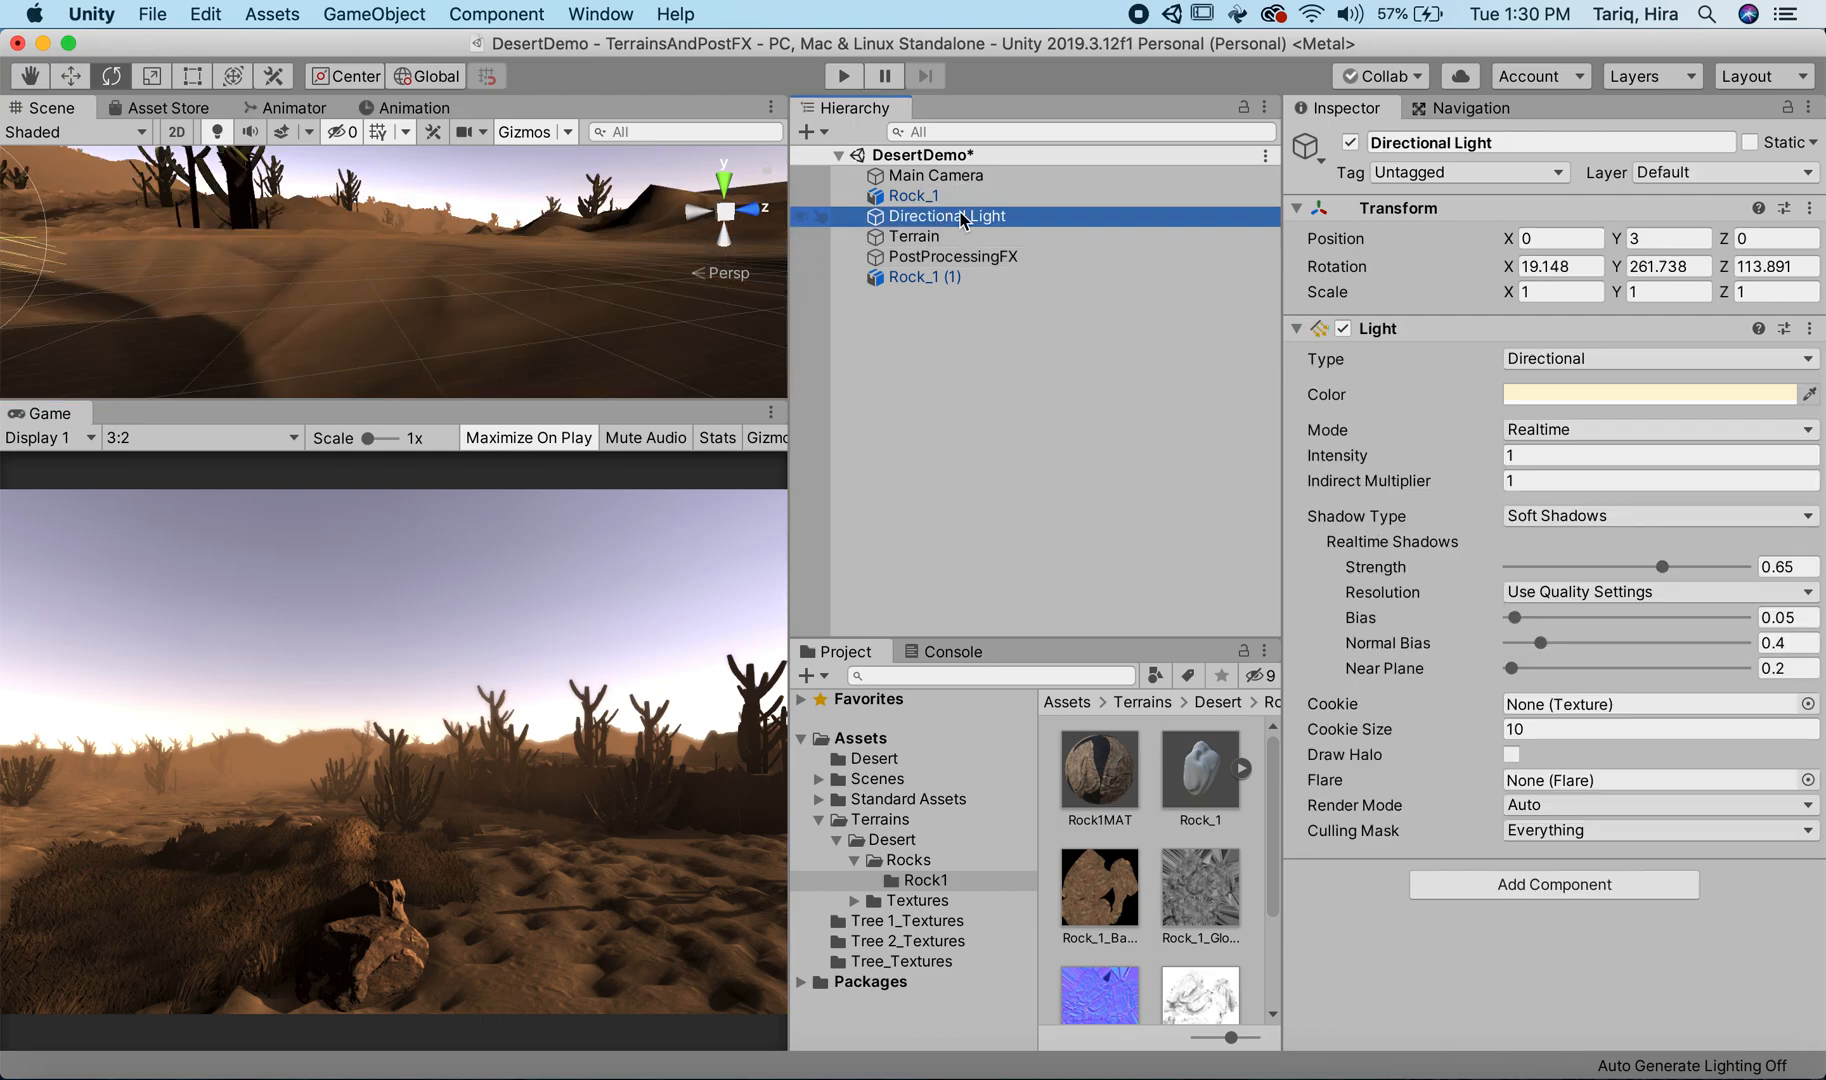
{"action": "left_click", "coordinate": [385, 298]}
{"action": "left_click_drag", "start_coordinate": [385, 298], "coordinate": [1010, 290]}
{"action": "left_click_drag", "start_coordinate": [433, 245], "coordinate": [410, 170]}
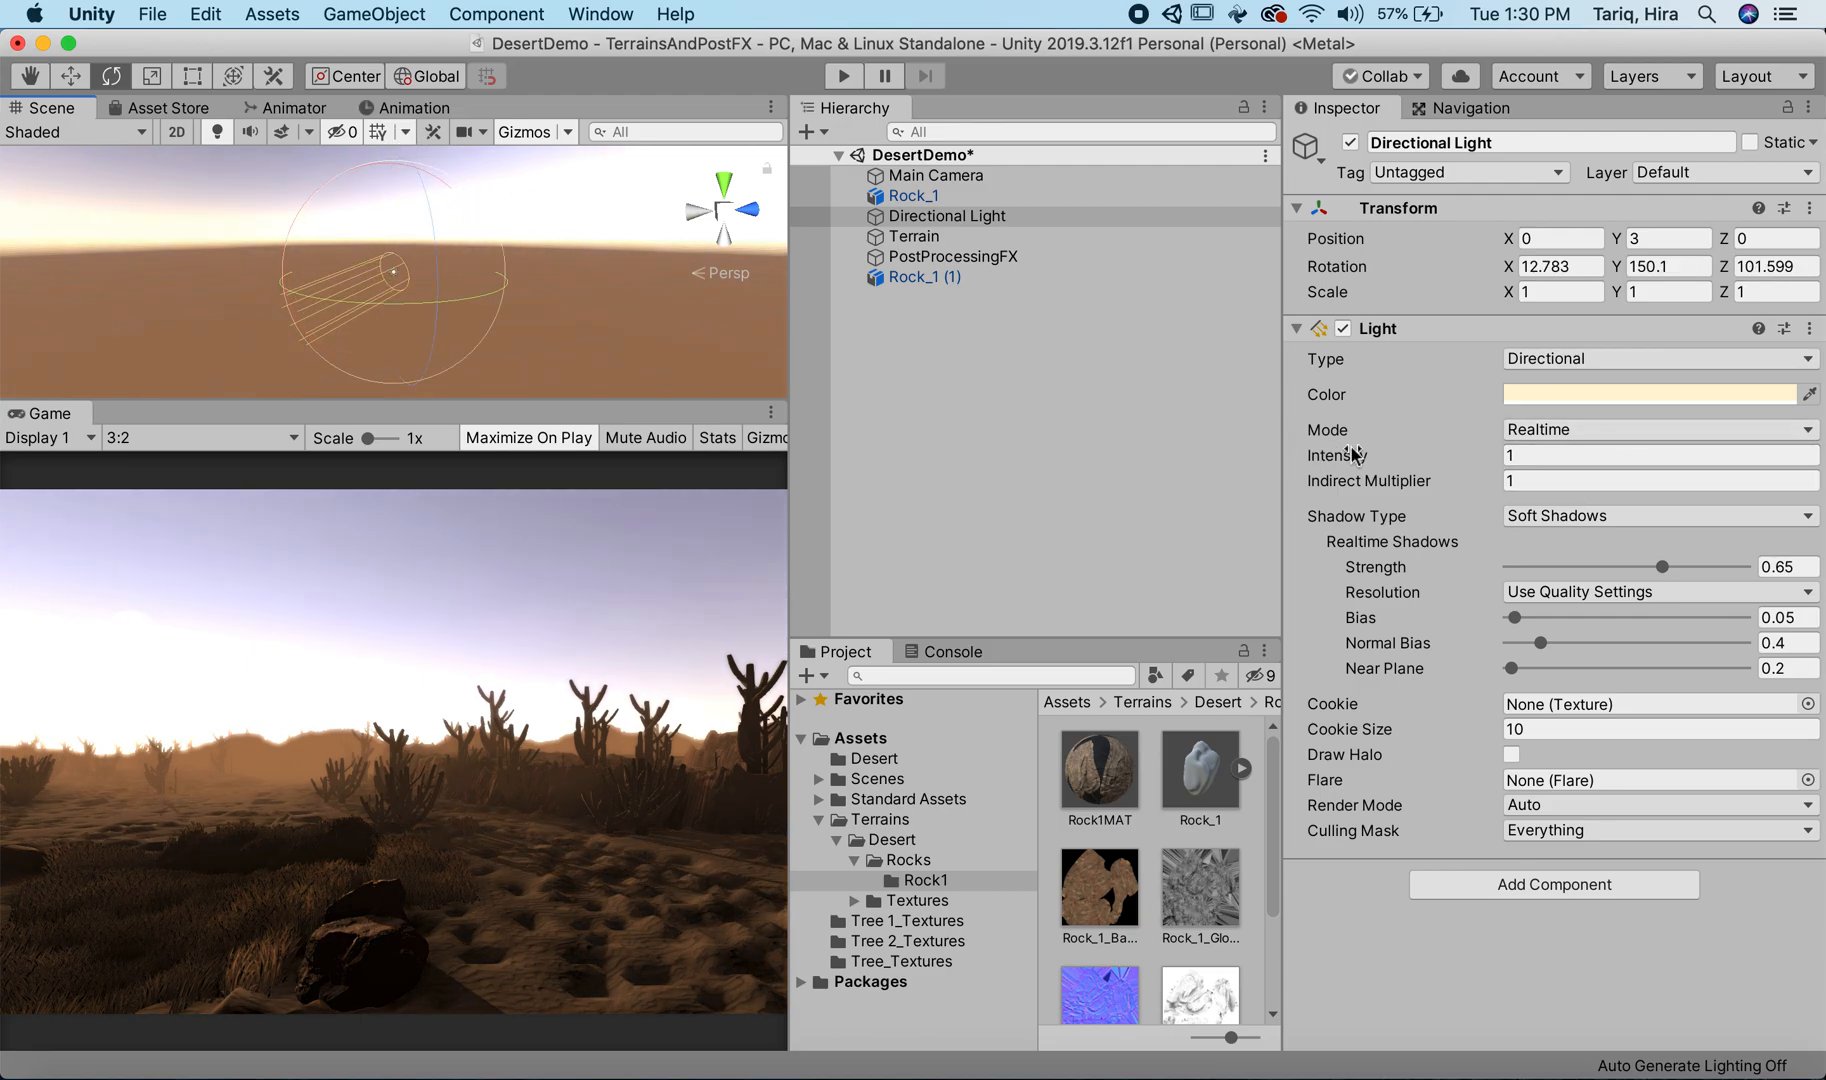
Step: Lower PostProcessingFX's Color Grading Post-exposure (EV) to -0.12
{"action": "left_click", "coordinate": [976, 260]}
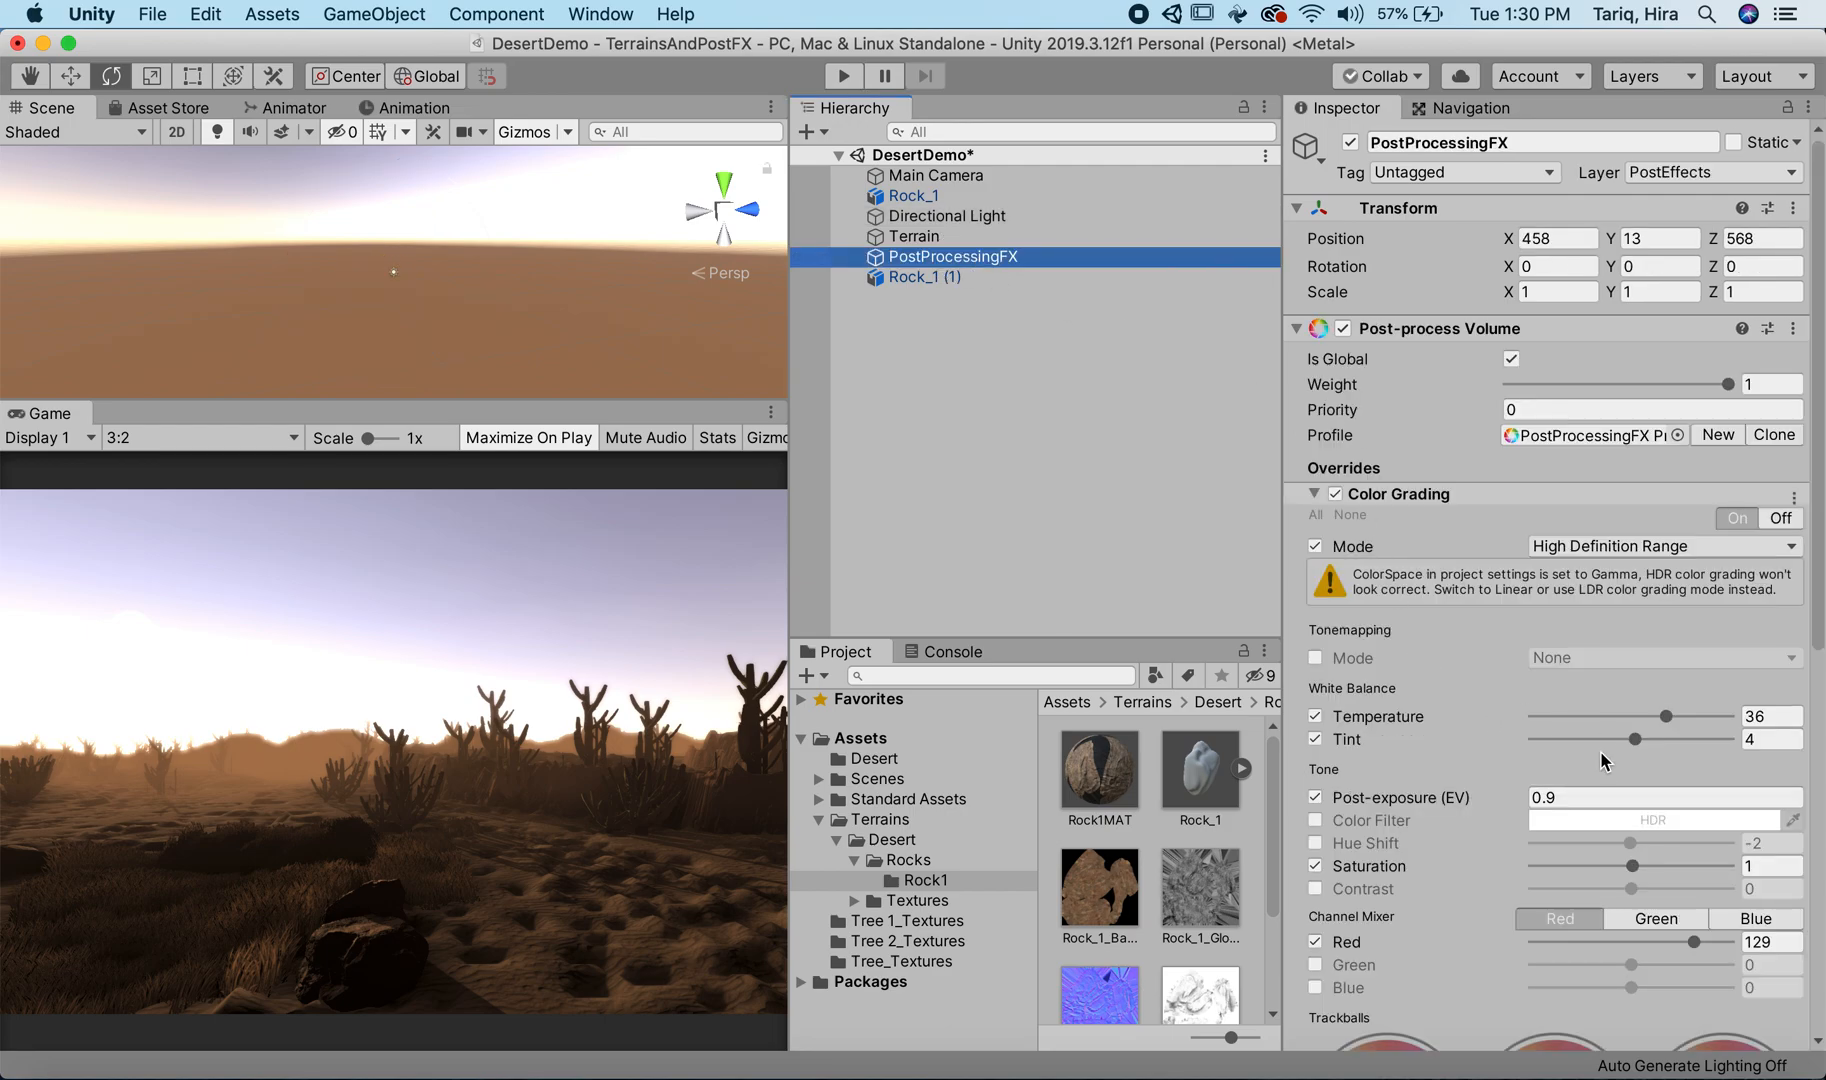
{"action": "left_click", "coordinate": [1452, 803]}
{"action": "left_click_drag", "start_coordinate": [1452, 803], "coordinate": [1402, 798]}
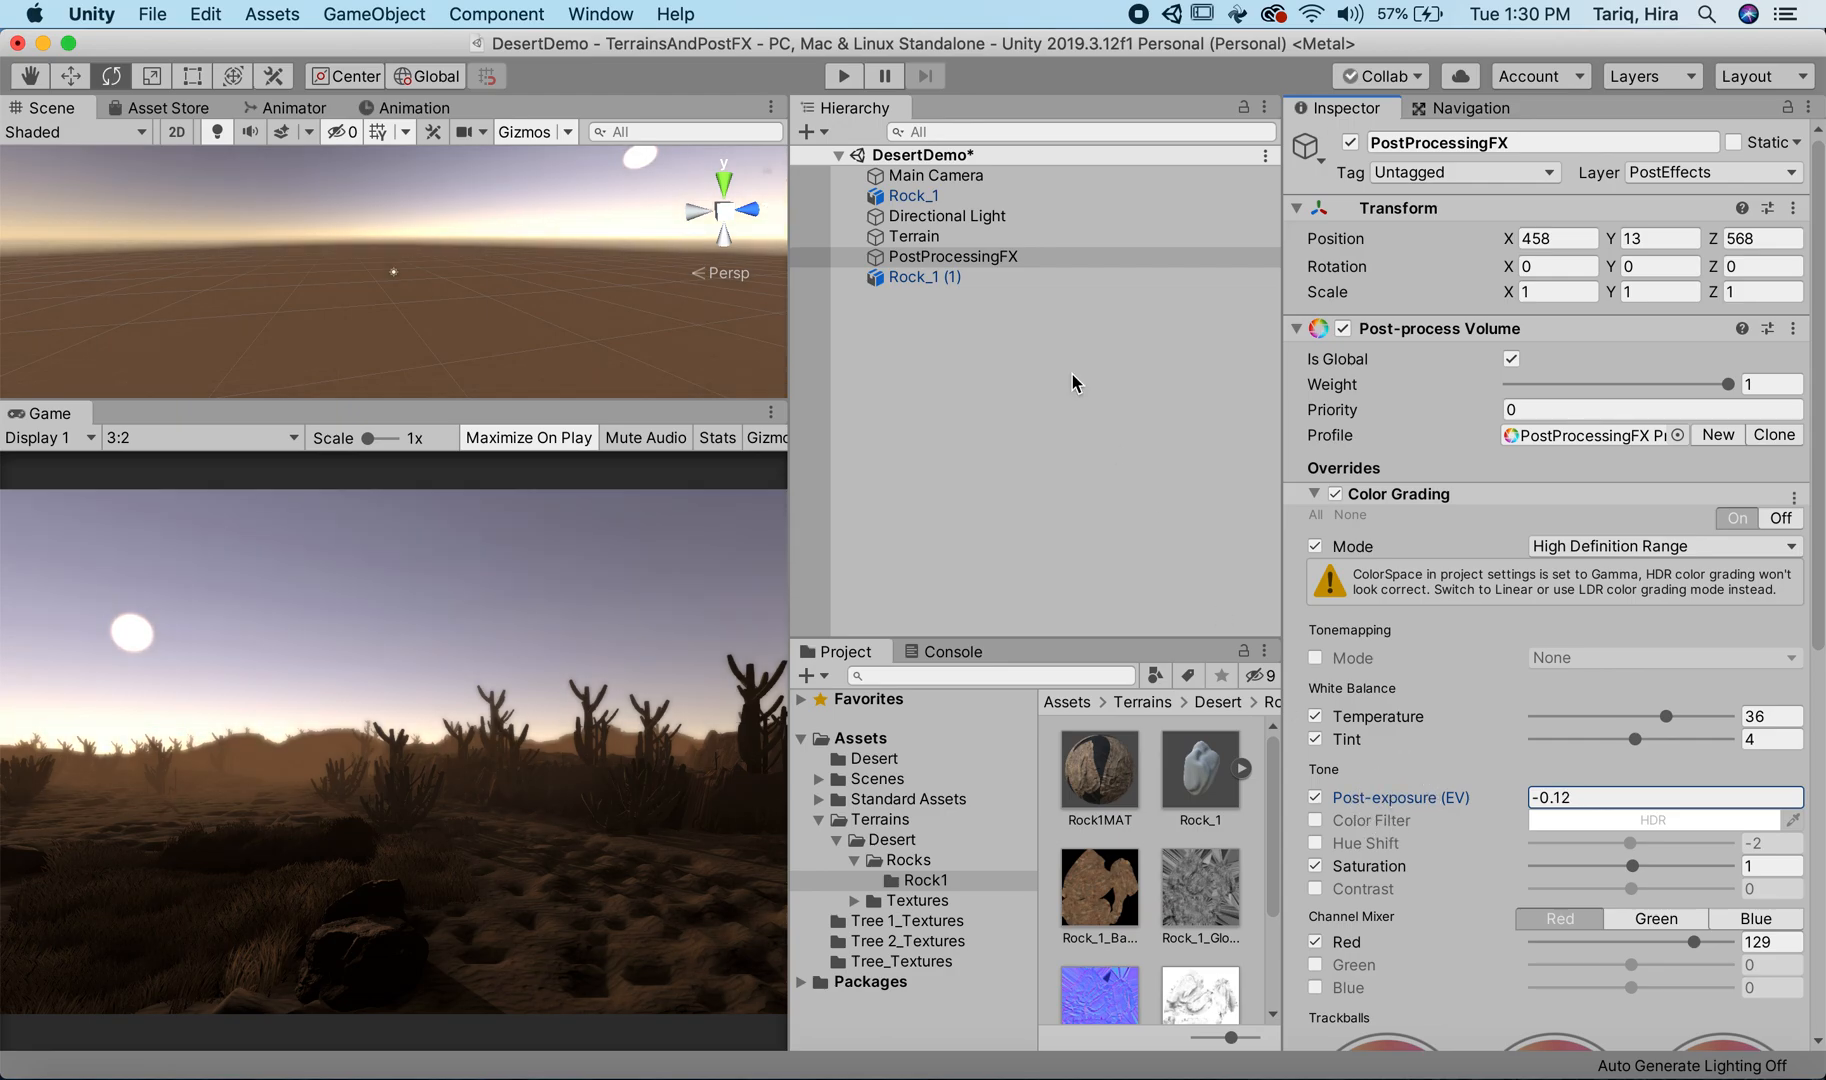
Step: Raise the Directional Light's Intensity to 1.29
{"action": "left_click", "coordinate": [948, 216]}
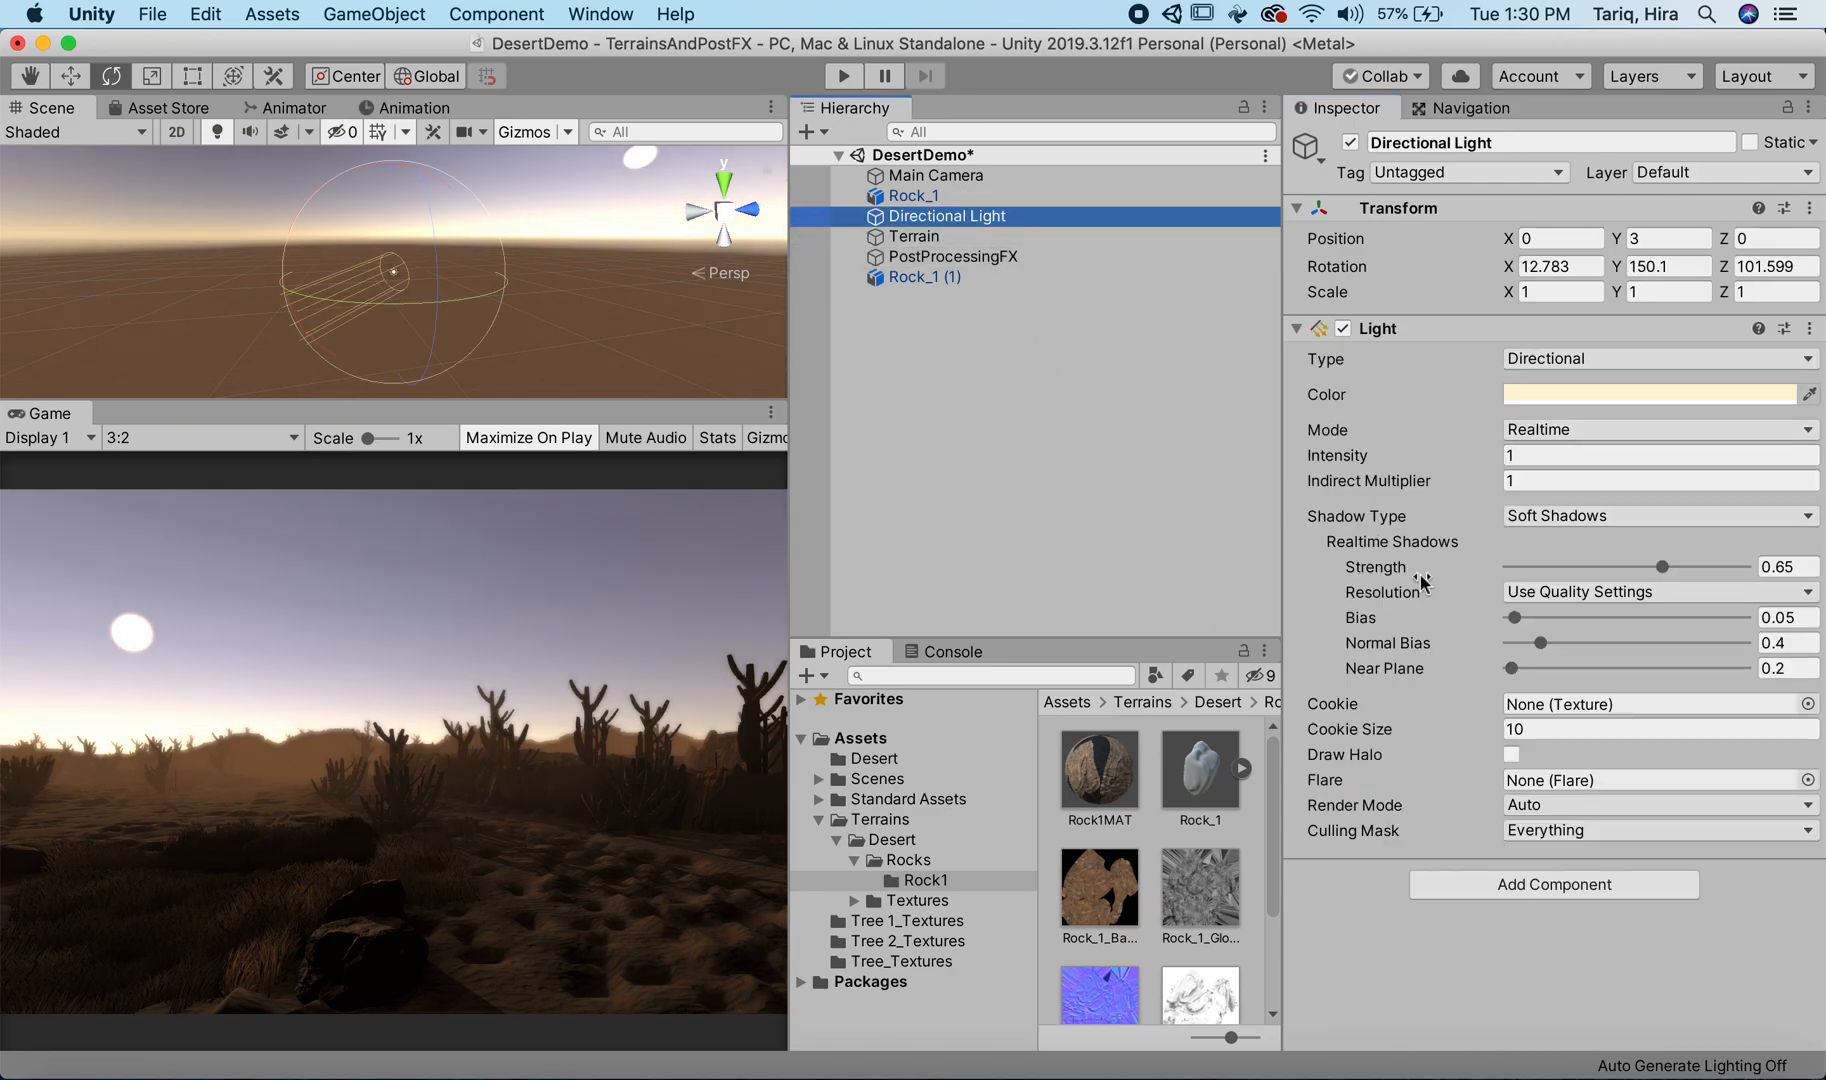
{"action": "left_click", "coordinate": [1392, 460]}
{"action": "left_click_drag", "start_coordinate": [1392, 460], "coordinate": [1458, 483]}
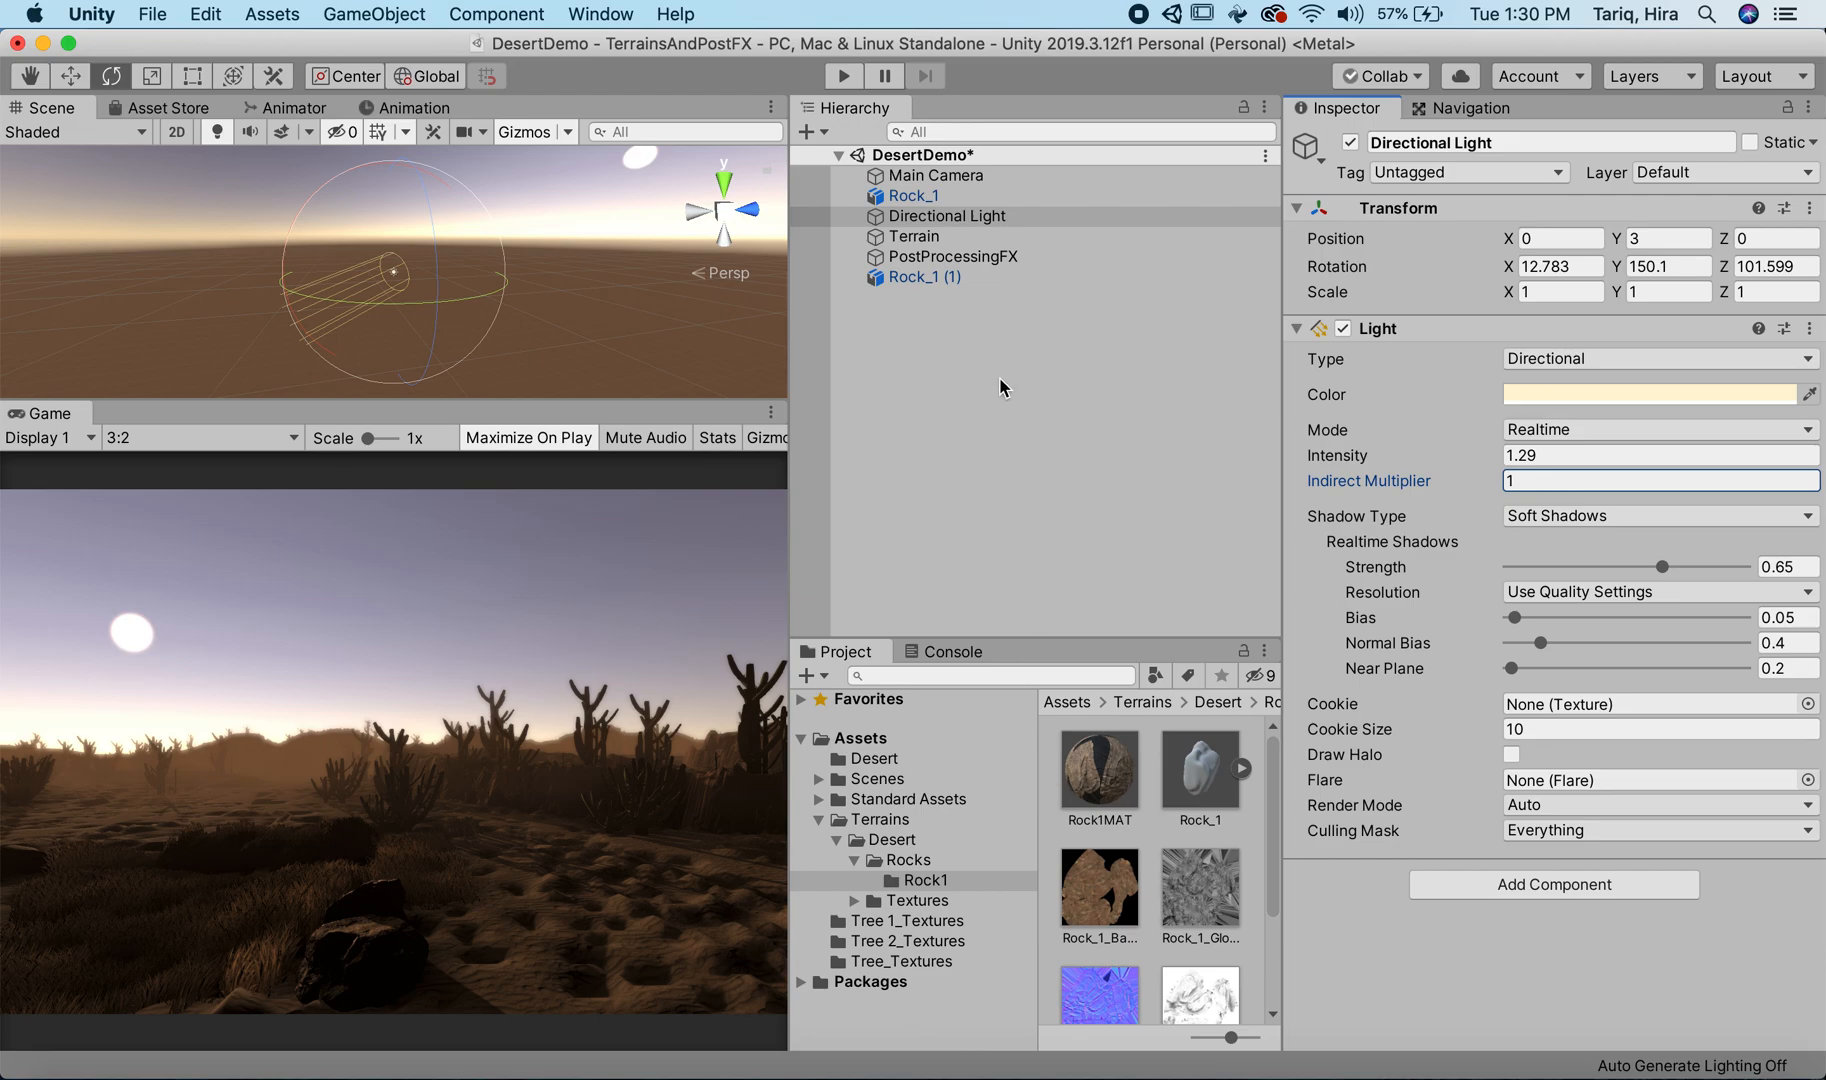
Step: Review the Rock1MAT material's settings and create a new material named RockMat in the Rock1 folder
{"action": "left_click", "coordinate": [1001, 262]}
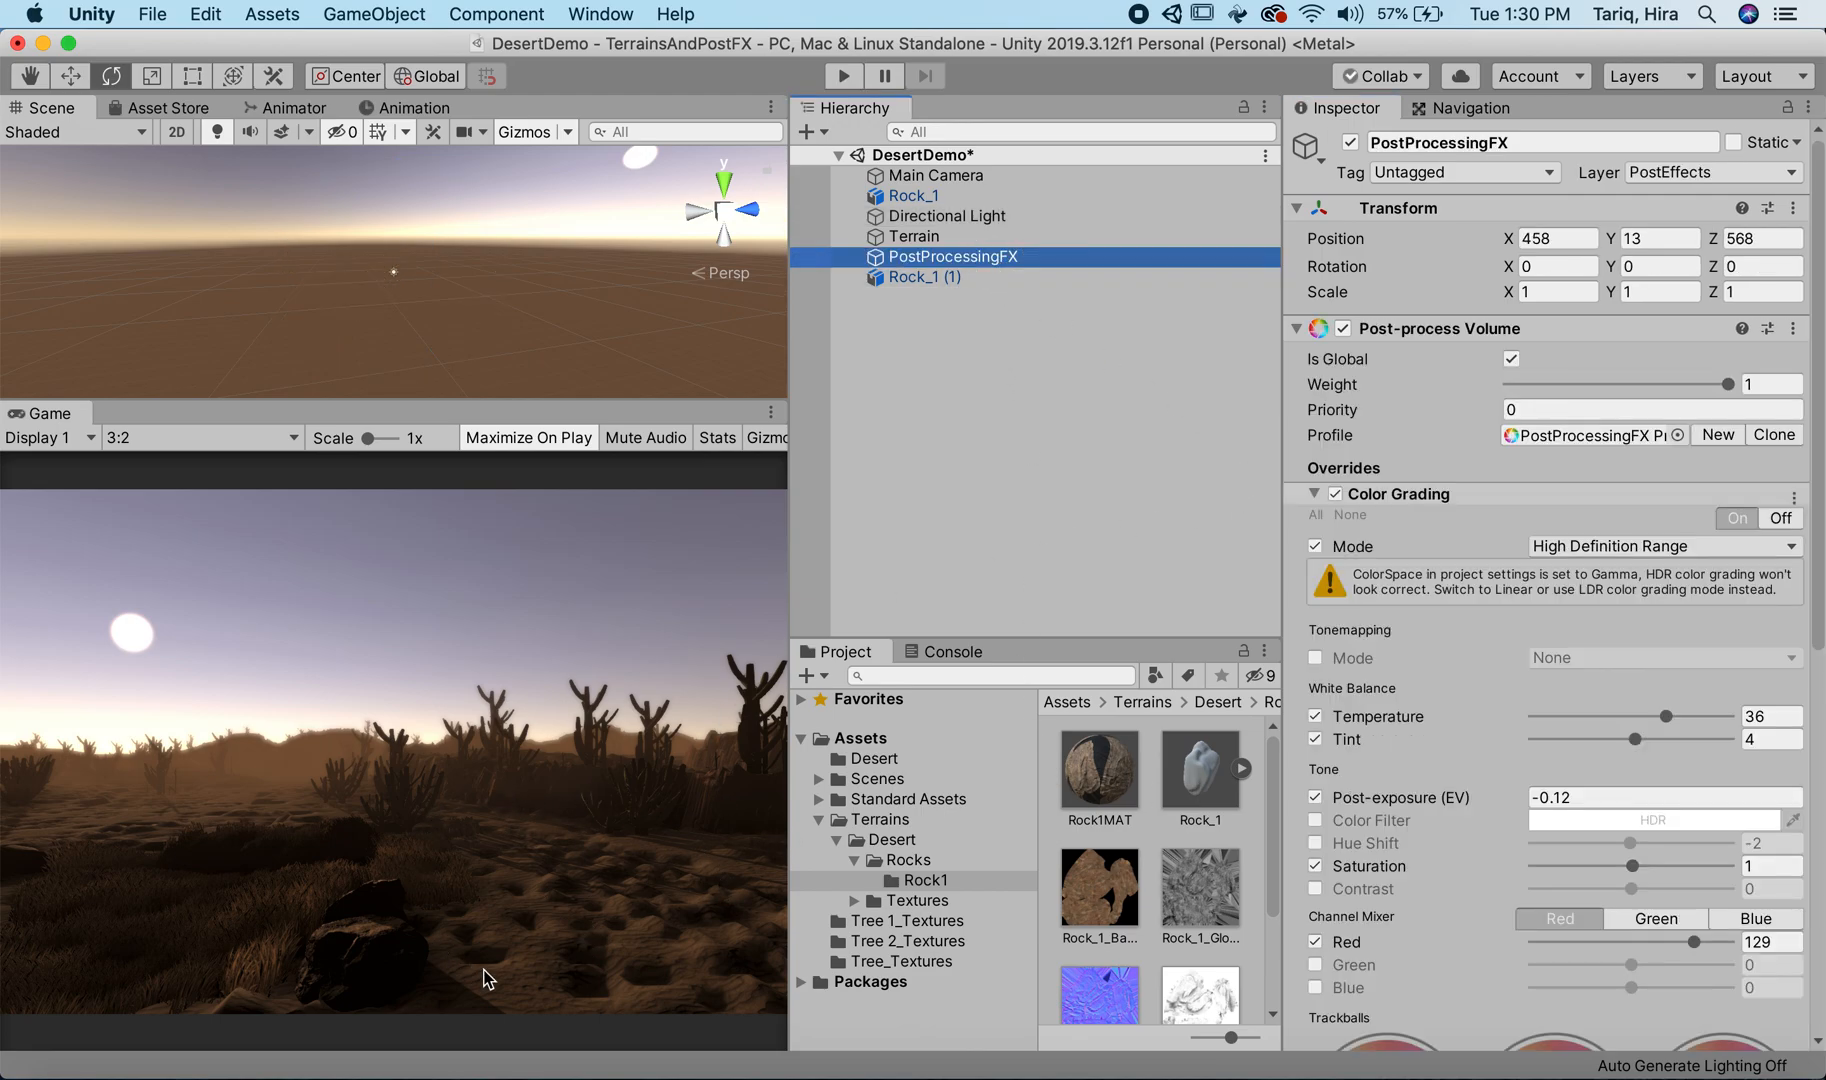
{"action": "left_click", "coordinate": [1094, 768]}
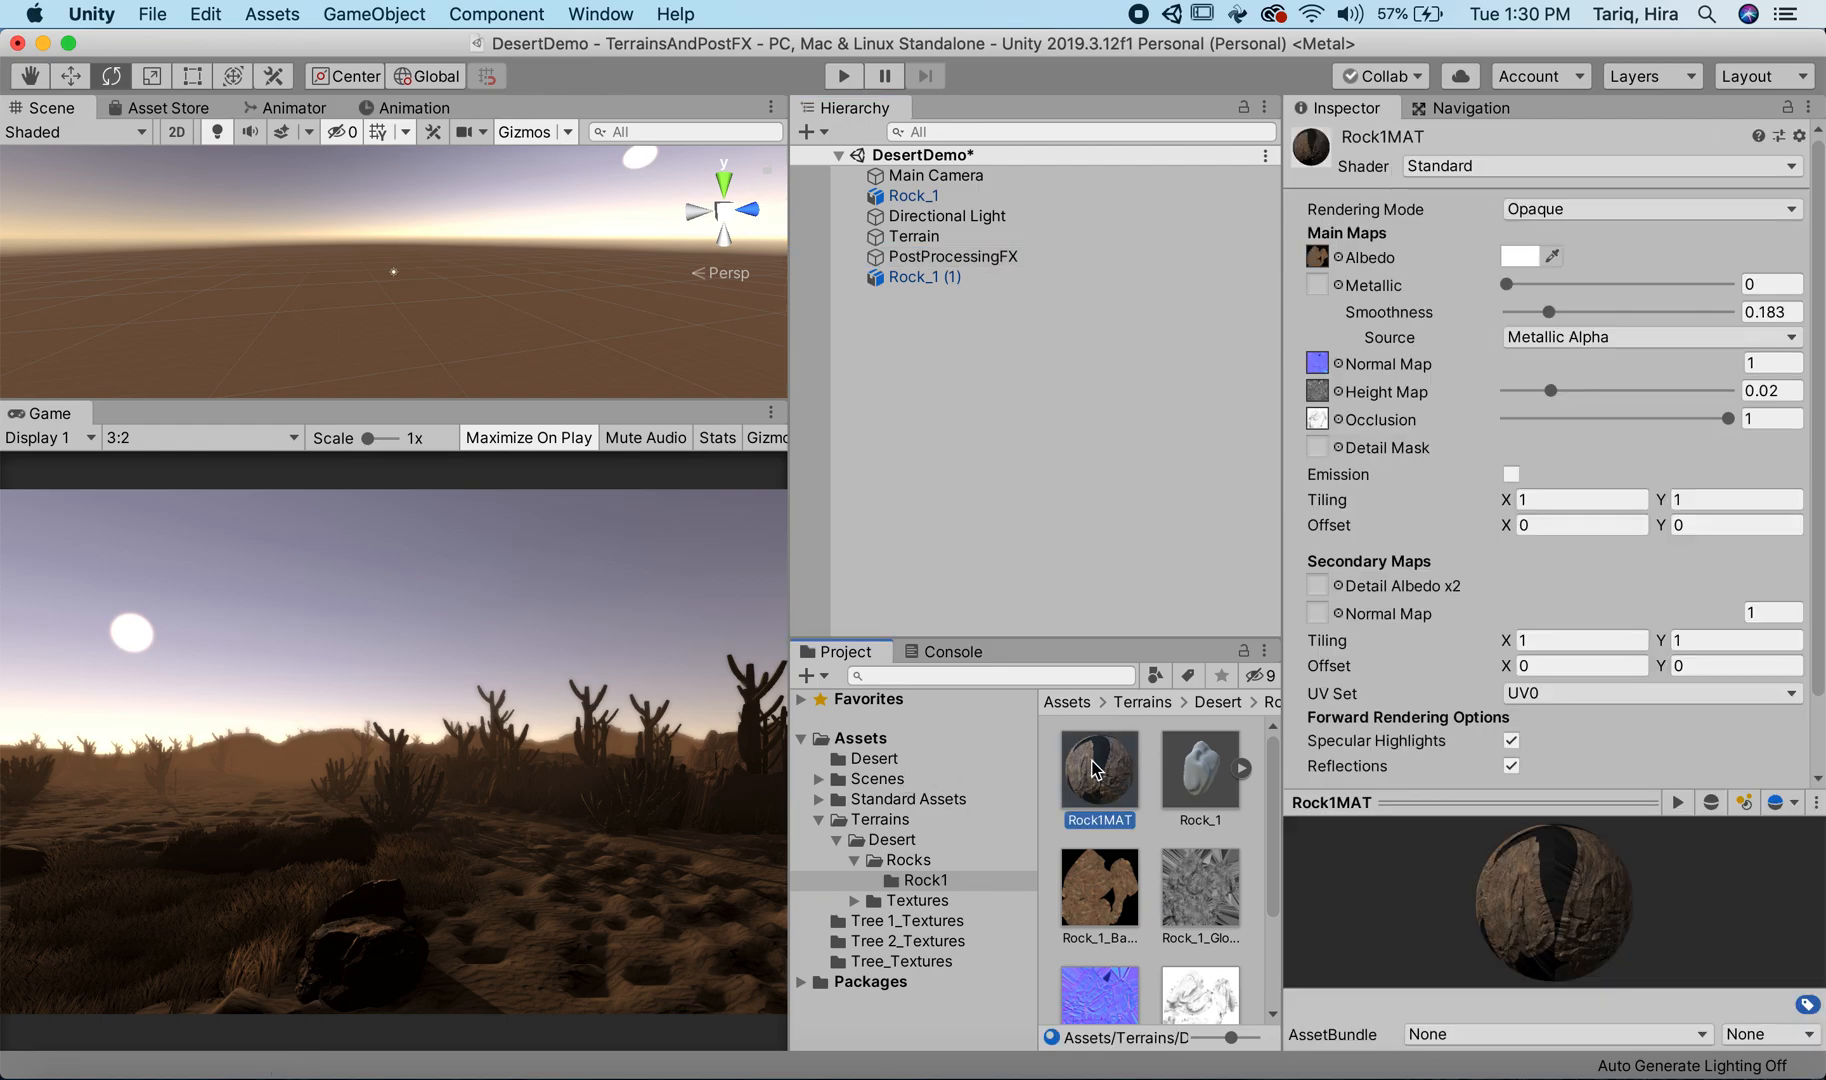
{"action": "scroll", "coordinate": [1094, 770], "scroll_direction": "down", "scroll_amount": 3}
{"action": "scroll", "coordinate": [1104, 784], "scroll_direction": "up", "scroll_amount": 3}
{"action": "scroll", "coordinate": [1150, 860], "scroll_direction": "down", "scroll_amount": 3}
{"action": "left_click", "coordinate": [1189, 934]}
{"action": "right_click", "coordinate": [1185, 926]}
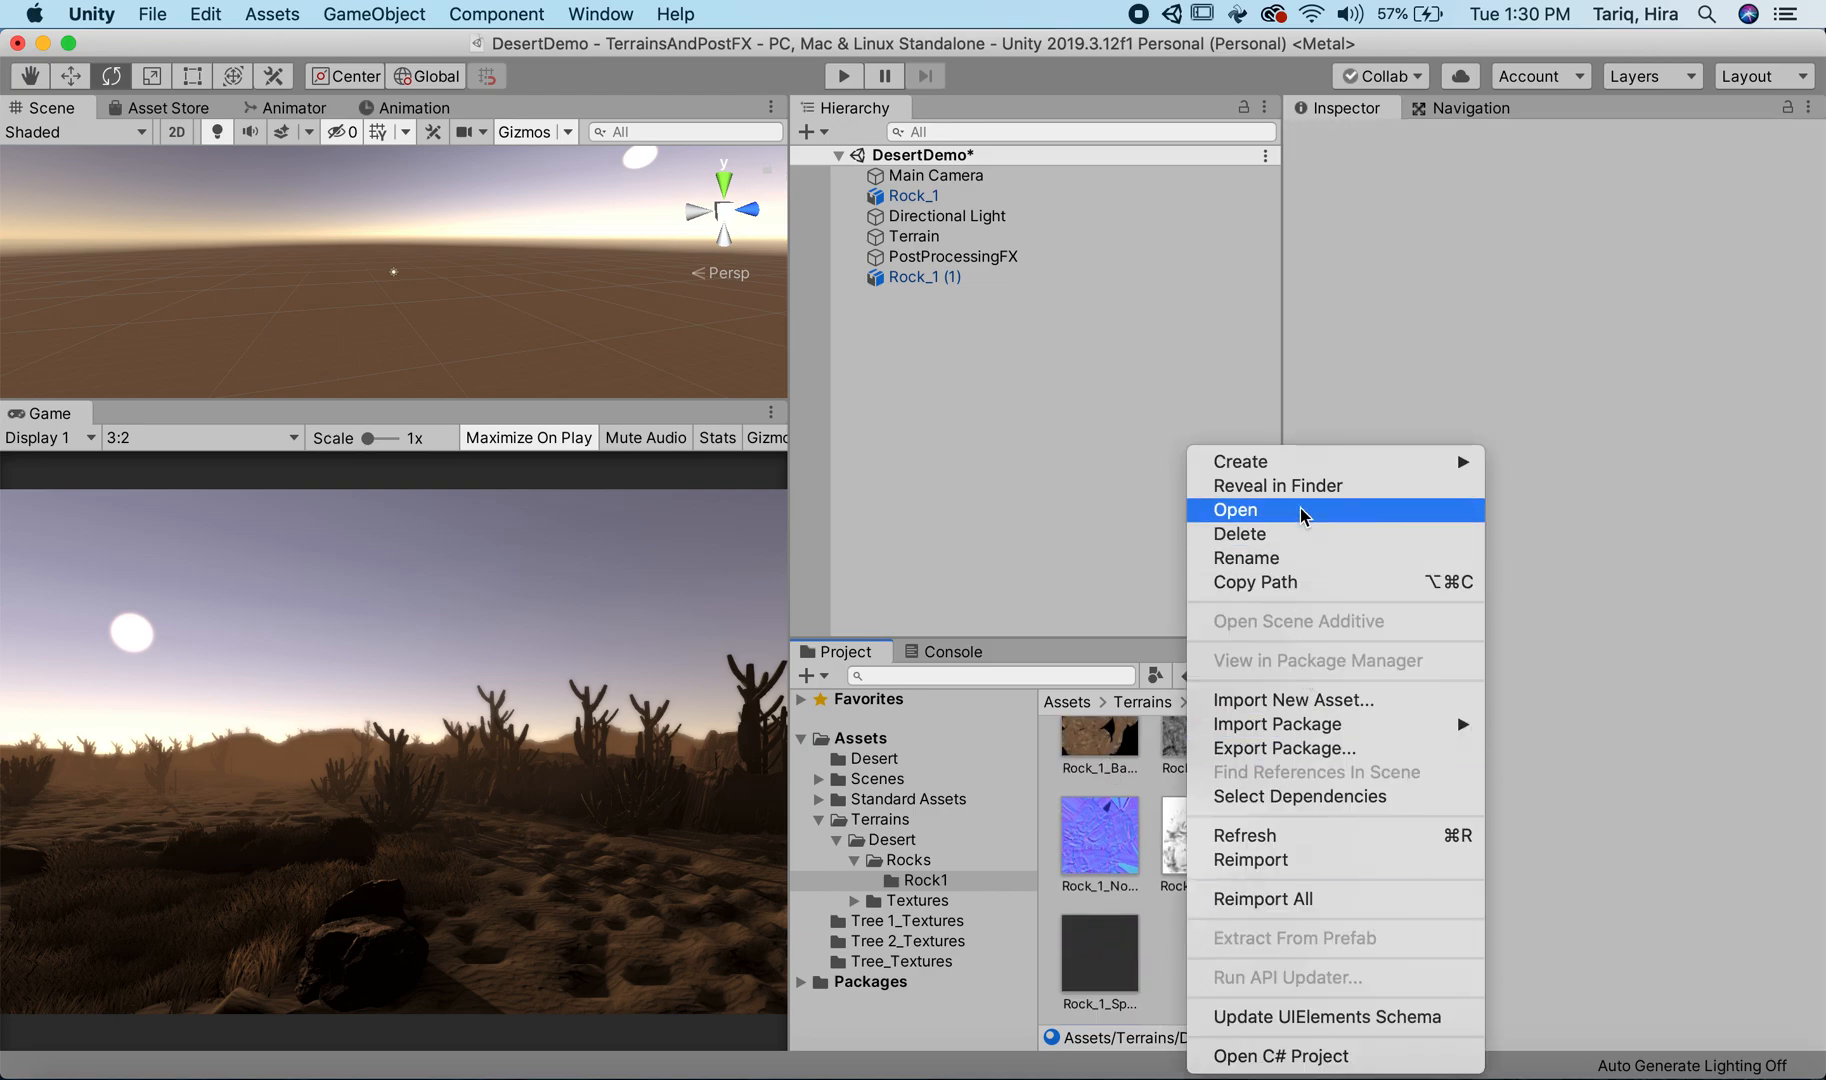
{"action": "mouse_move", "coordinate": [1300, 468]}
{"action": "left_click", "coordinate": [1636, 480]}
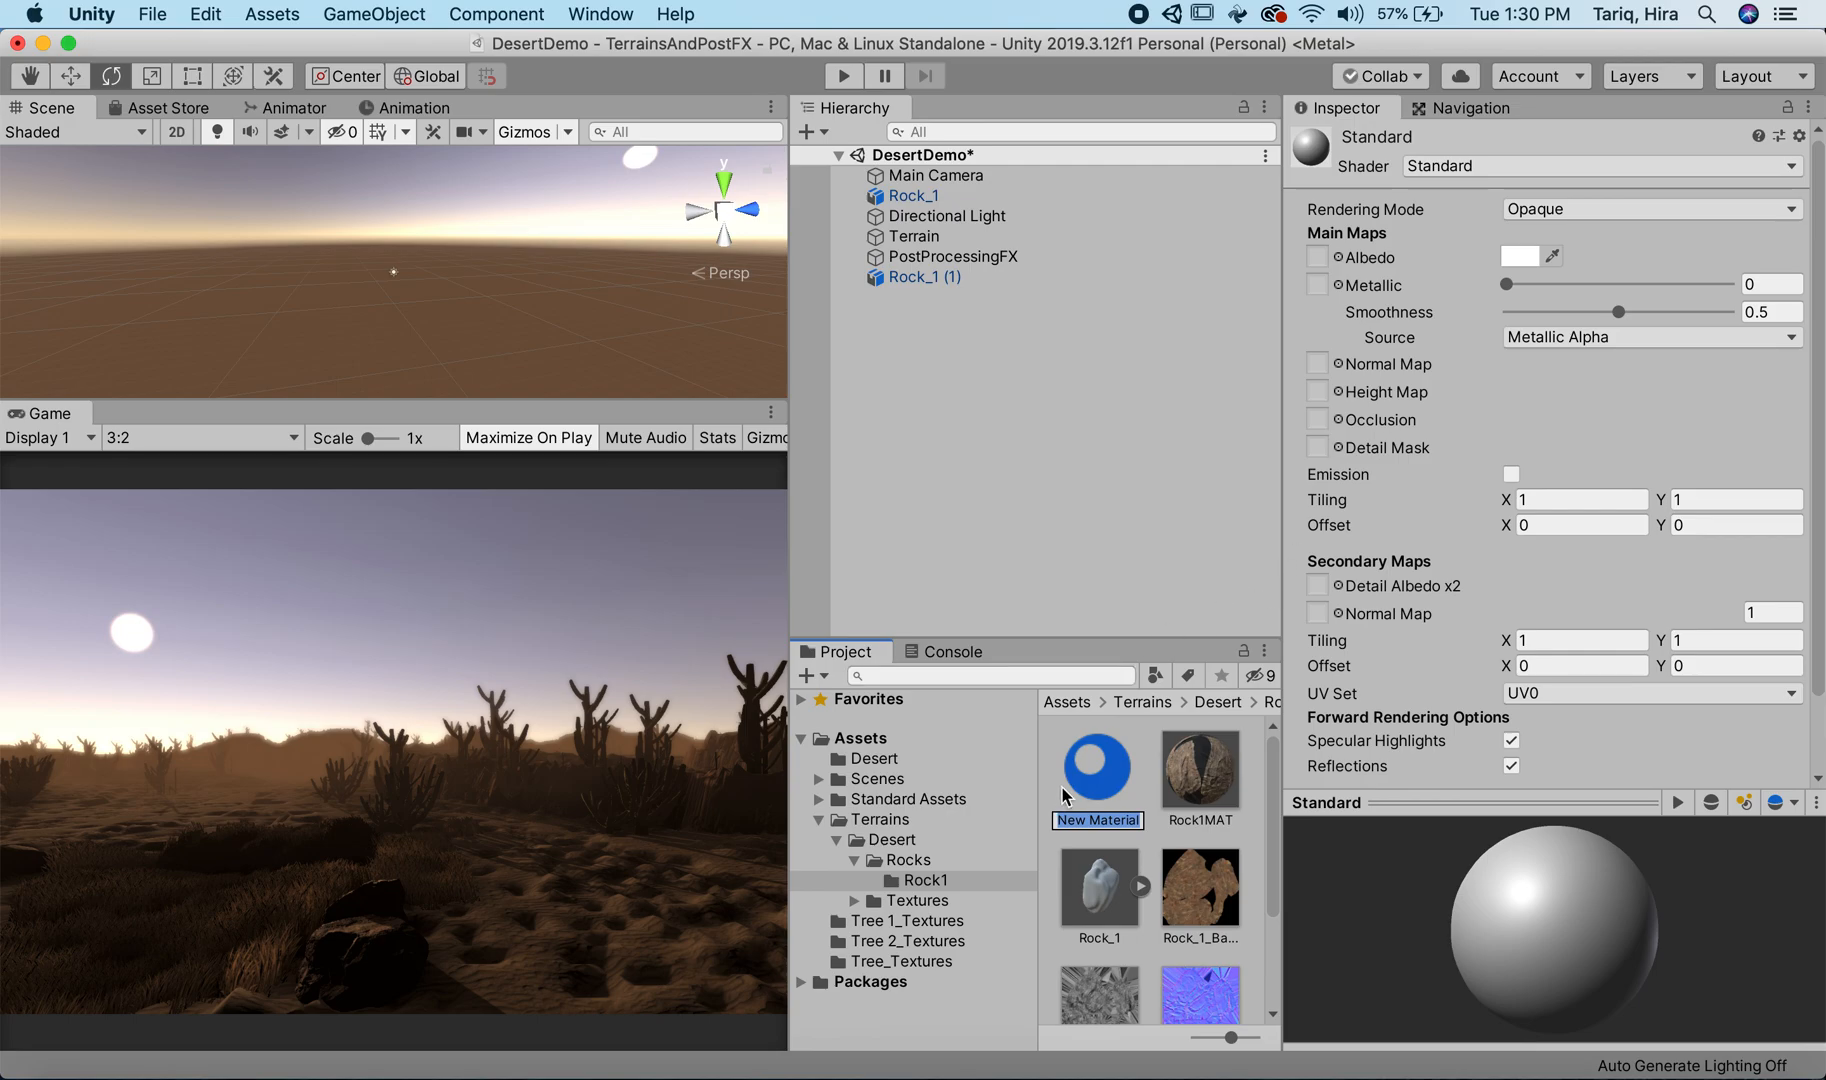
{"action": "type", "text": "RockMat"}
{"action": "key", "text": "Return"}
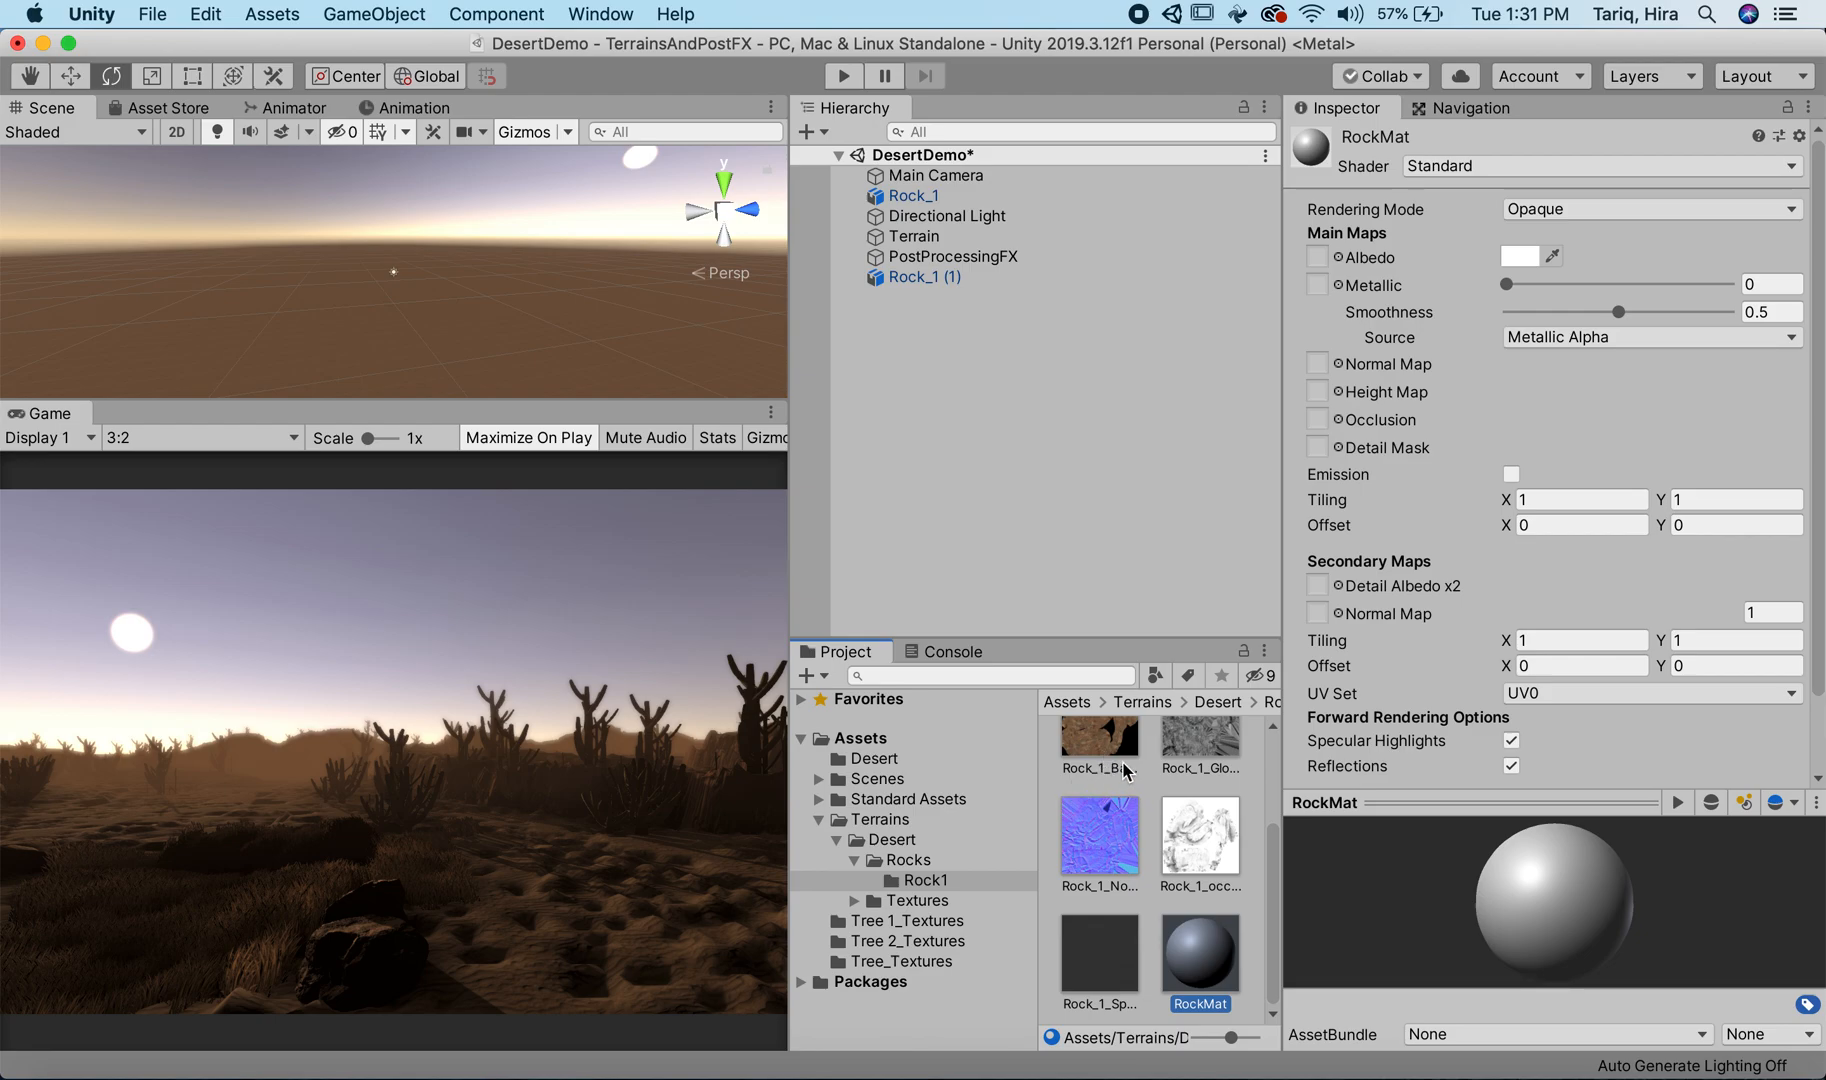
Step: Assign the Rock_1 base, normal, occlusion and gloss textures to RockMat's Albedo, Normal Map, Occlusion and Height Map slots
{"action": "left_click_drag", "start_coordinate": [1127, 770], "coordinate": [1312, 258]}
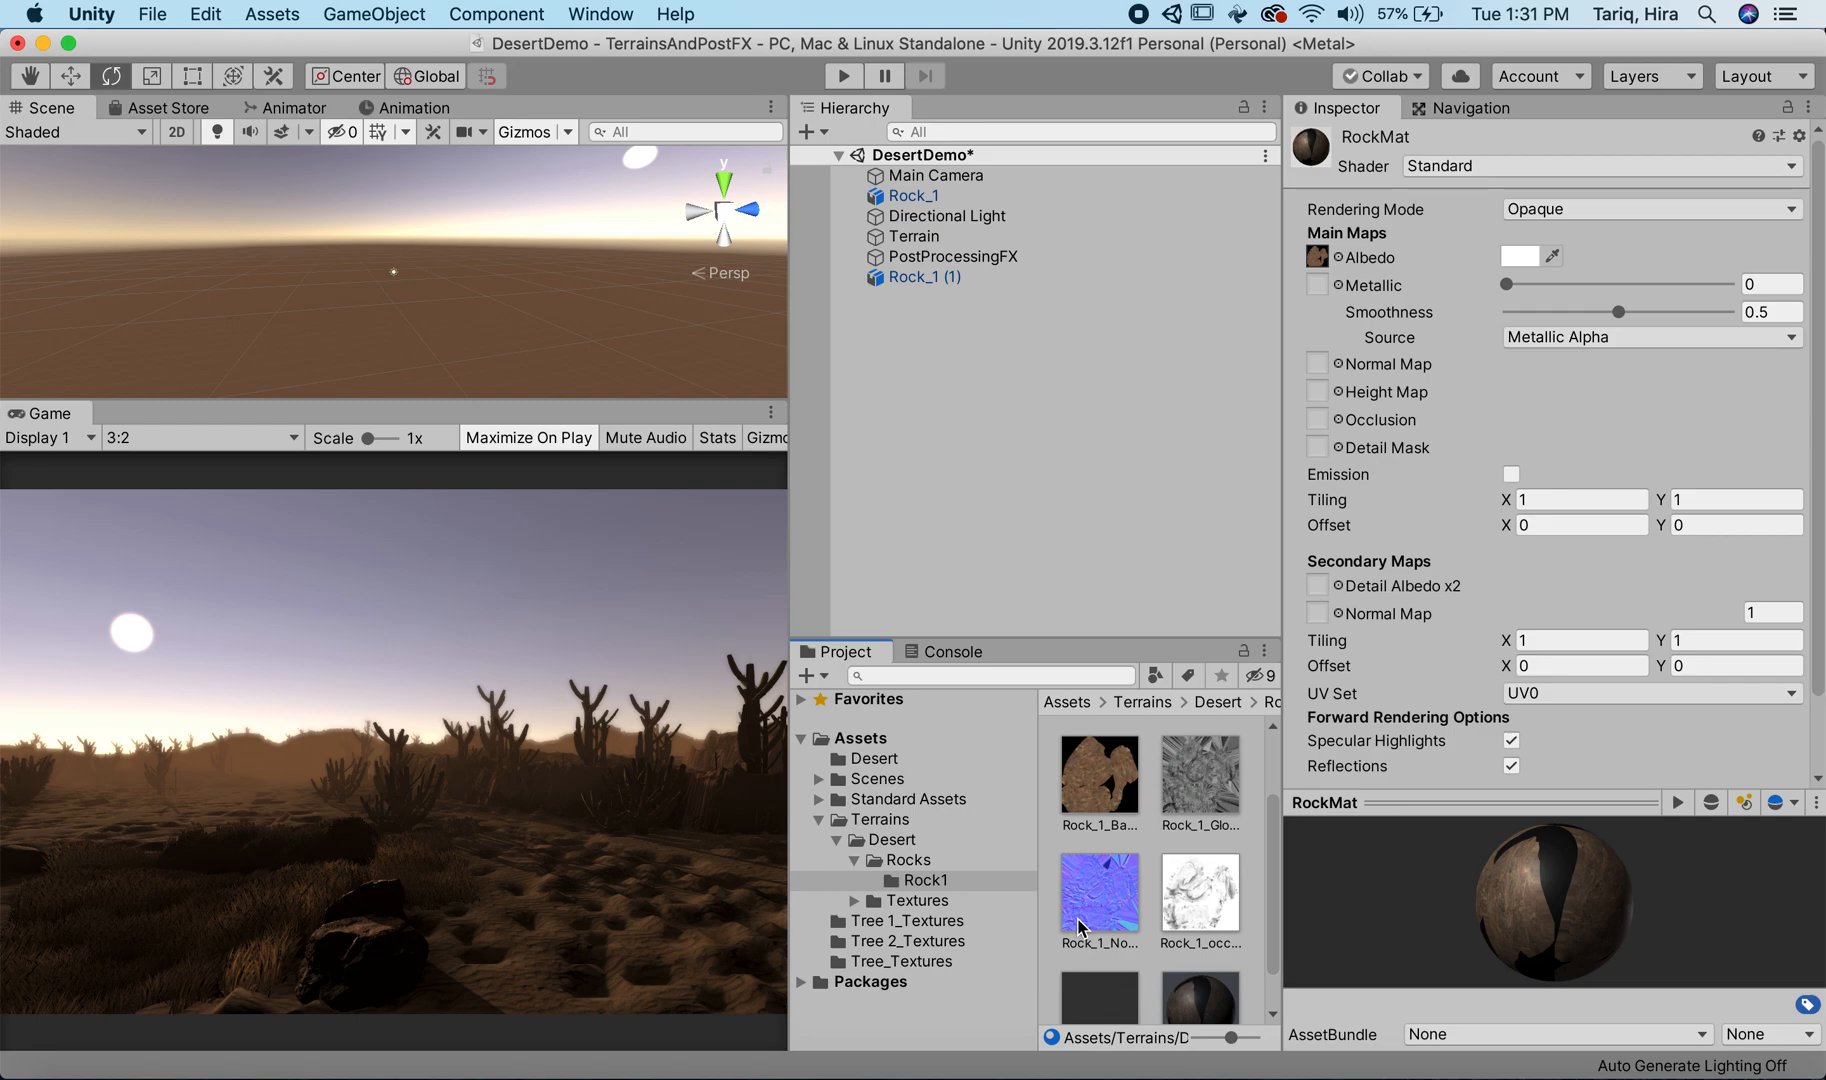
{"action": "left_click_drag", "start_coordinate": [1078, 925], "coordinate": [1319, 376]}
{"action": "left_click_drag", "start_coordinate": [1211, 900], "coordinate": [1317, 420]}
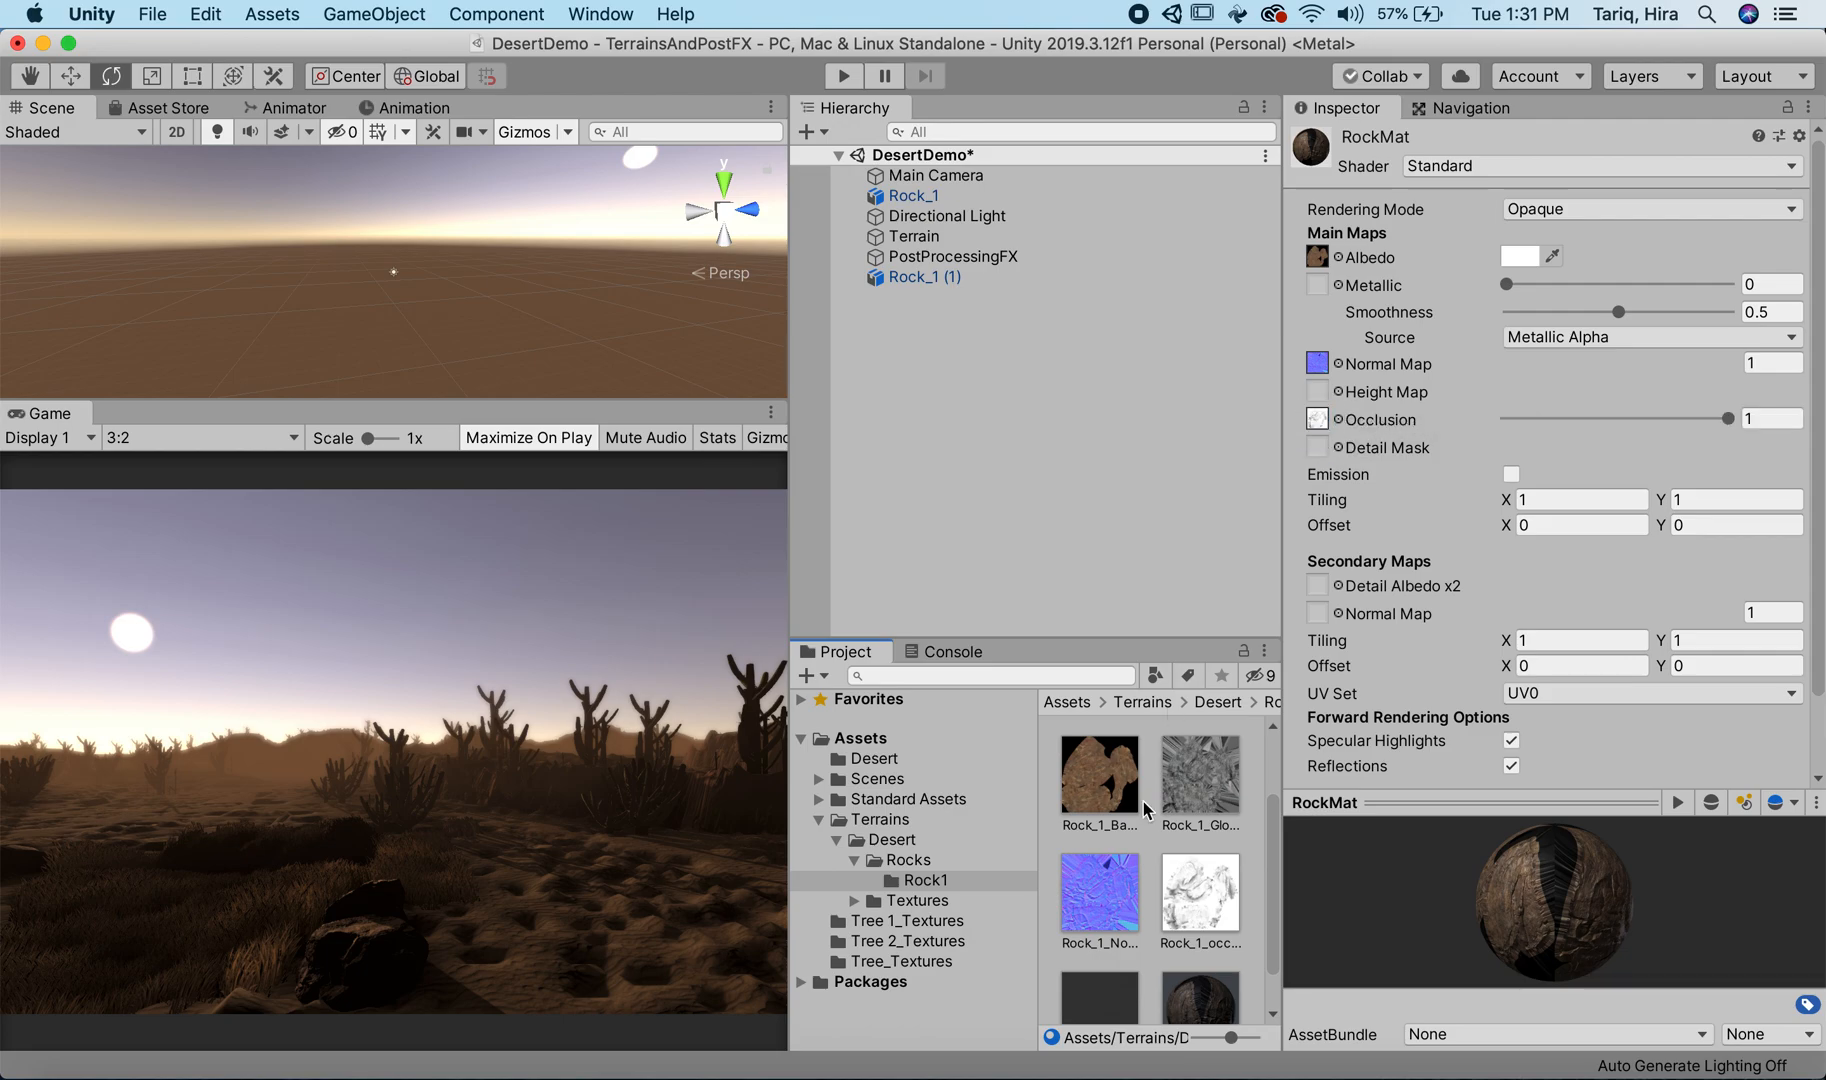
{"action": "scroll", "coordinate": [1125, 905], "scroll_direction": "down", "scroll_amount": 2}
{"action": "scroll", "coordinate": [1125, 905], "scroll_direction": "up", "scroll_amount": 2}
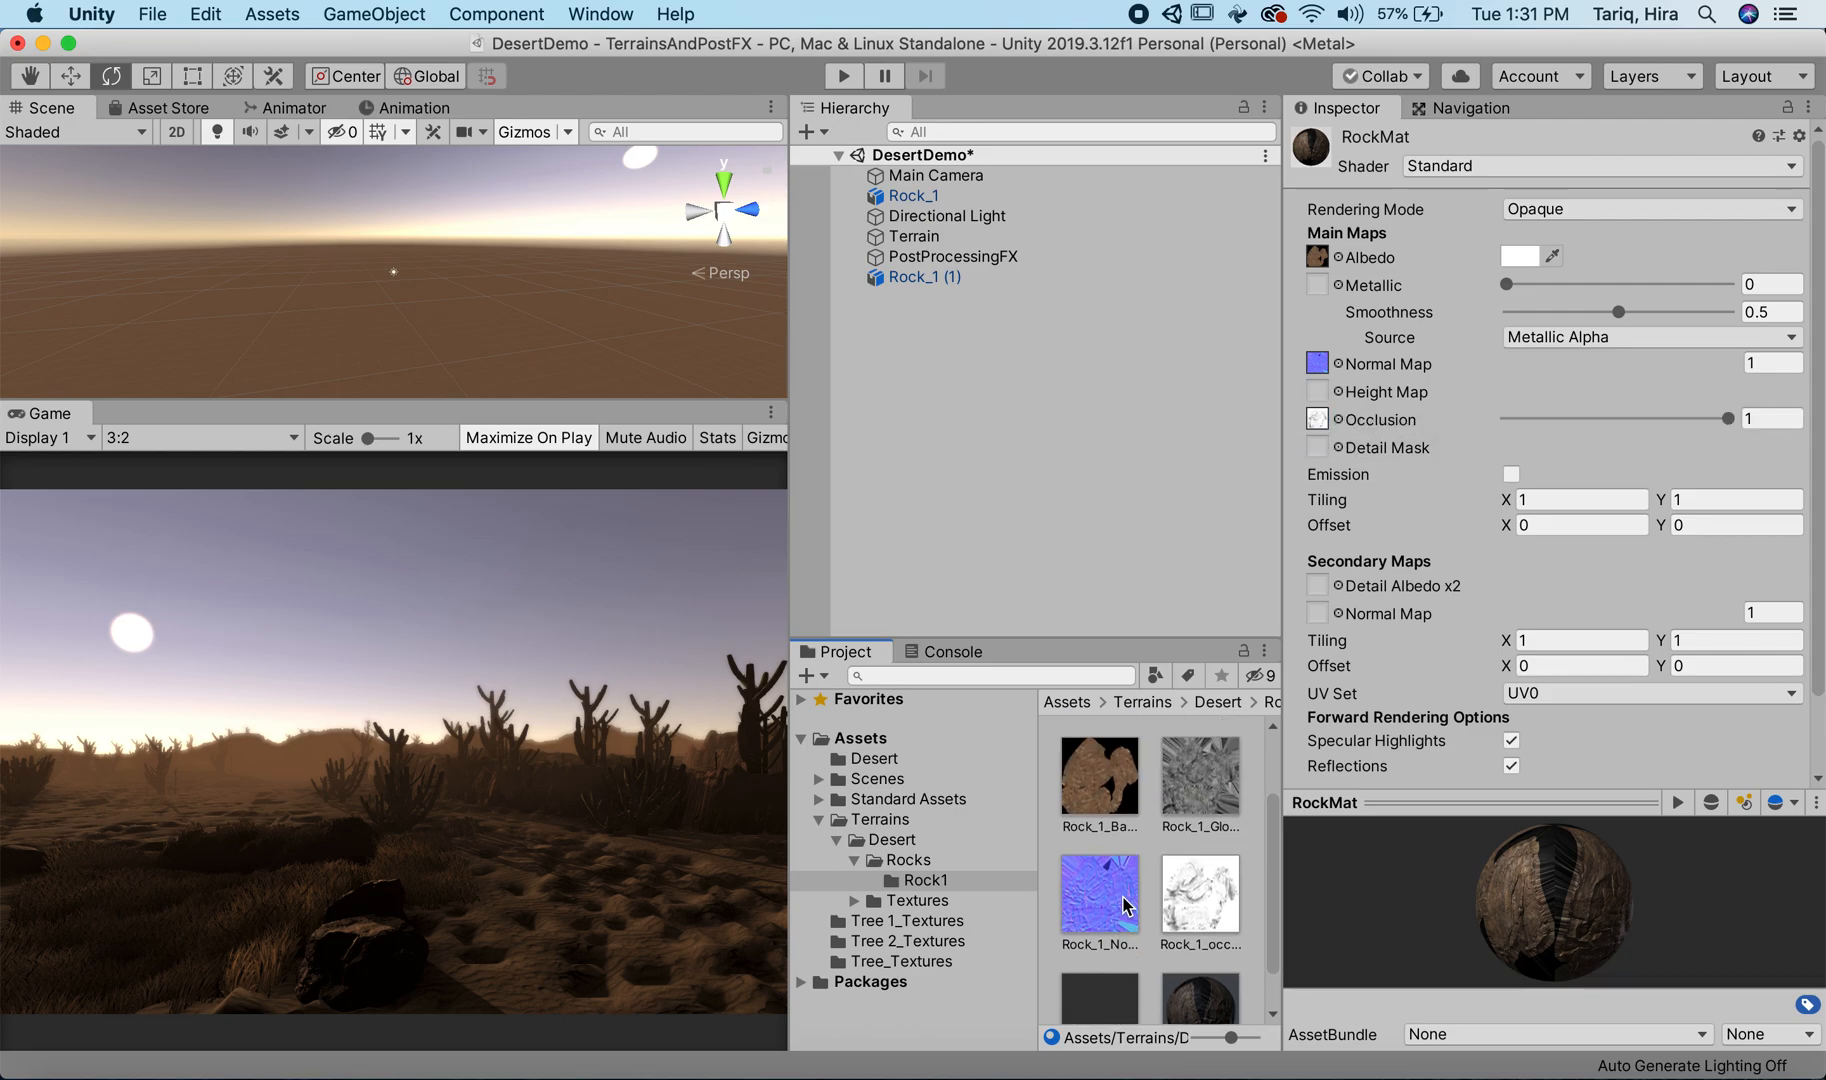
{"action": "left_click_drag", "start_coordinate": [1200, 775], "coordinate": [1320, 391]}
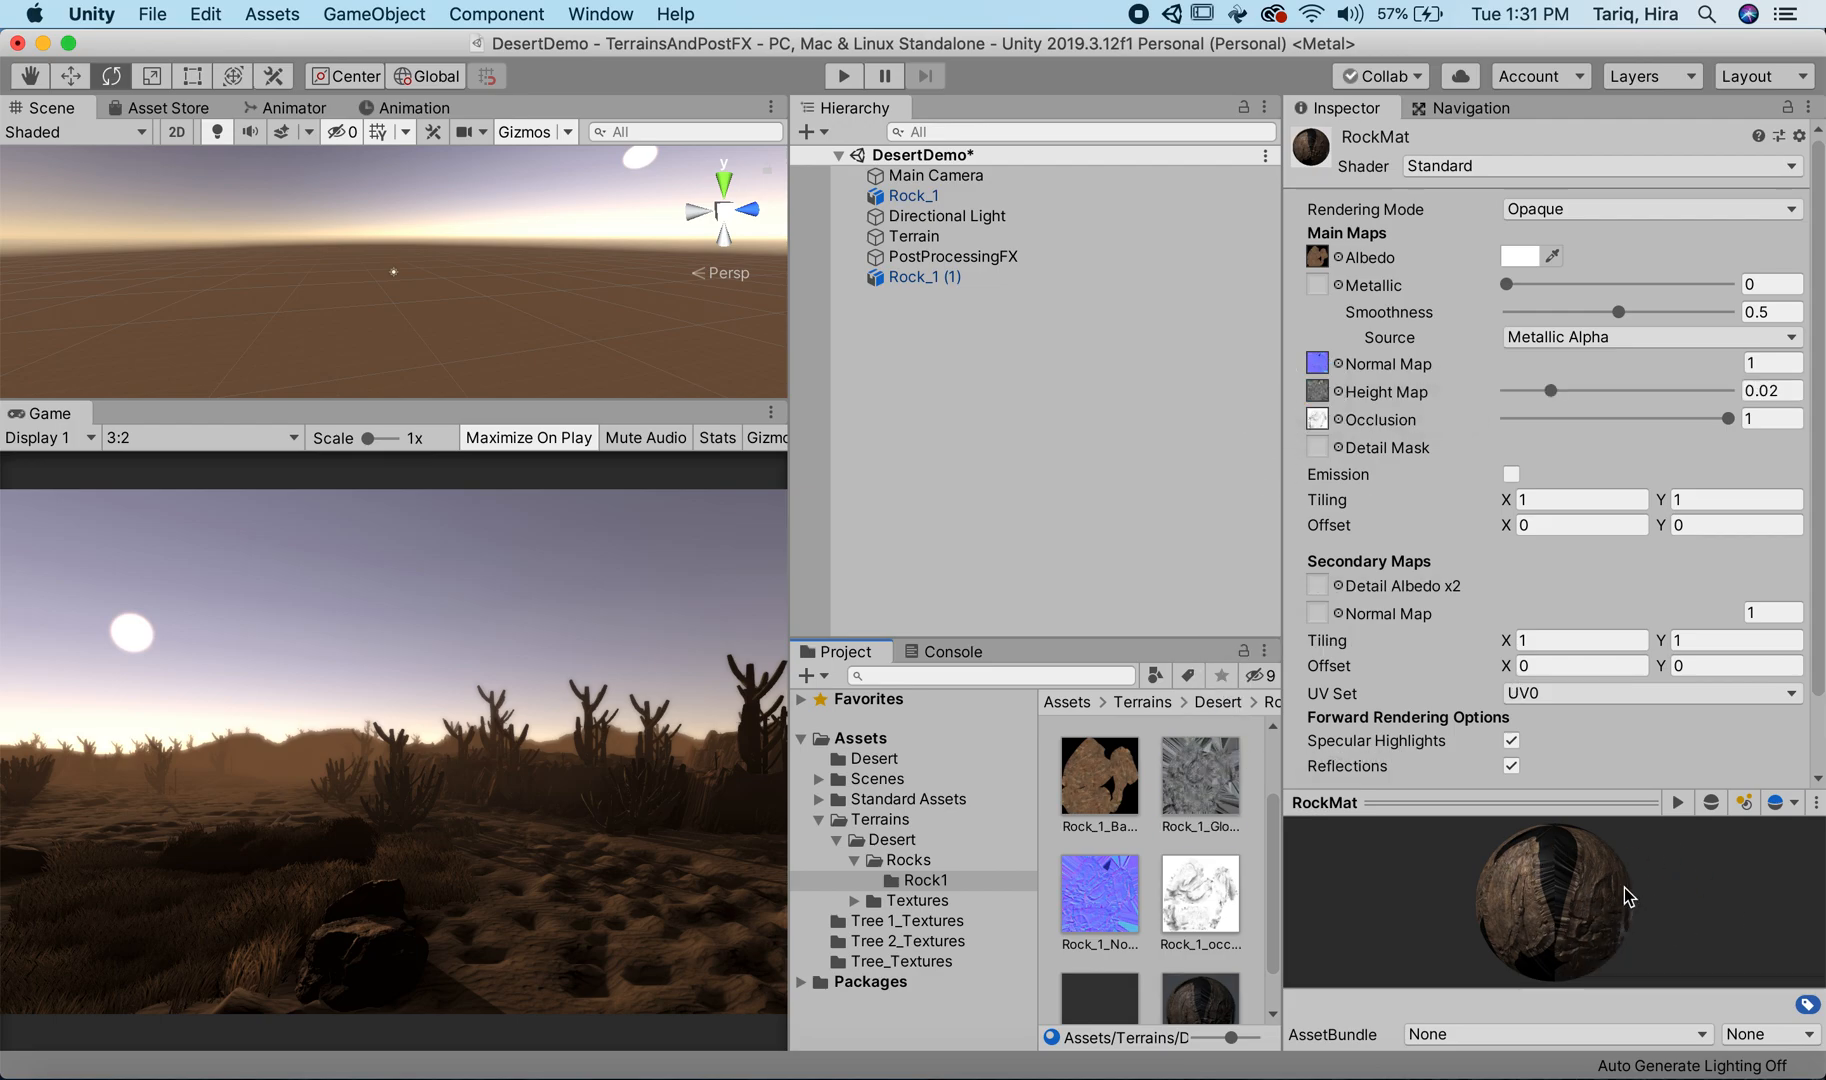
Step: Delete the RockMat material from the Rock1 folder
{"action": "scroll", "coordinate": [1175, 918], "scroll_direction": "down", "scroll_amount": 2}
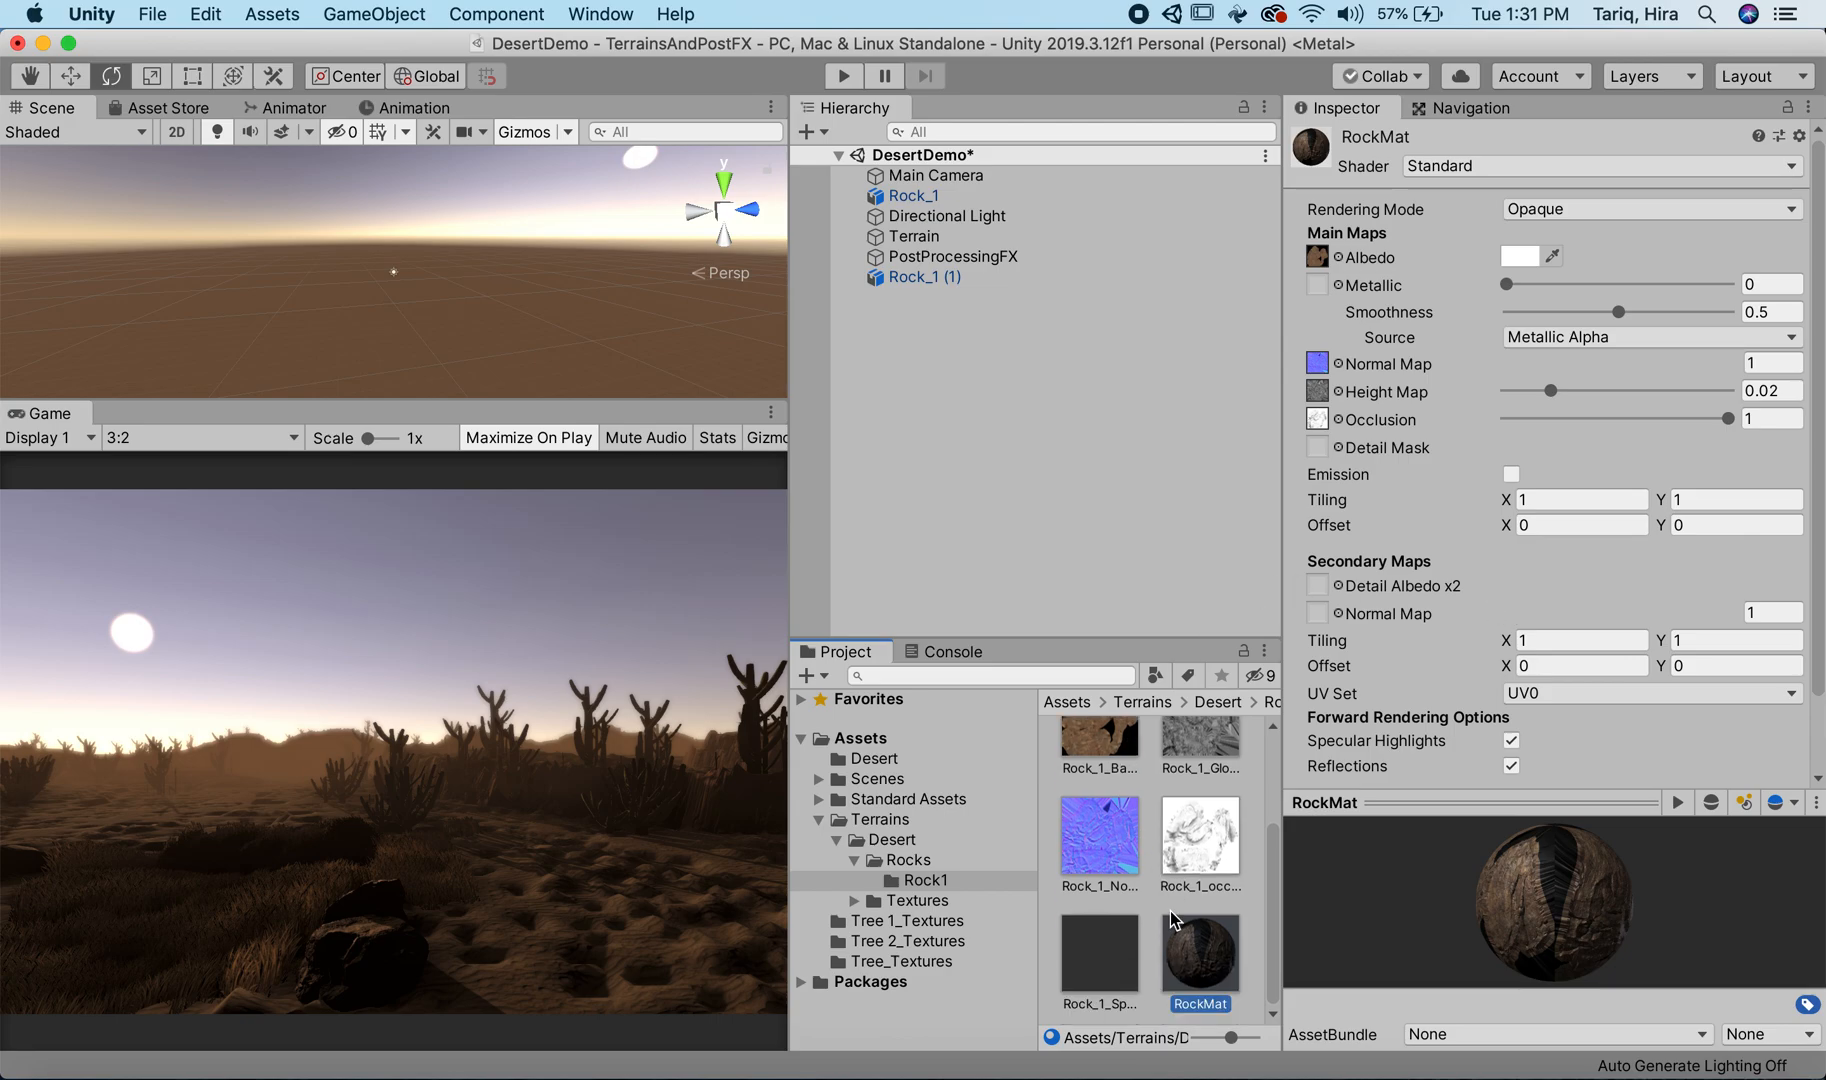
{"action": "right_click", "coordinate": [1213, 940]}
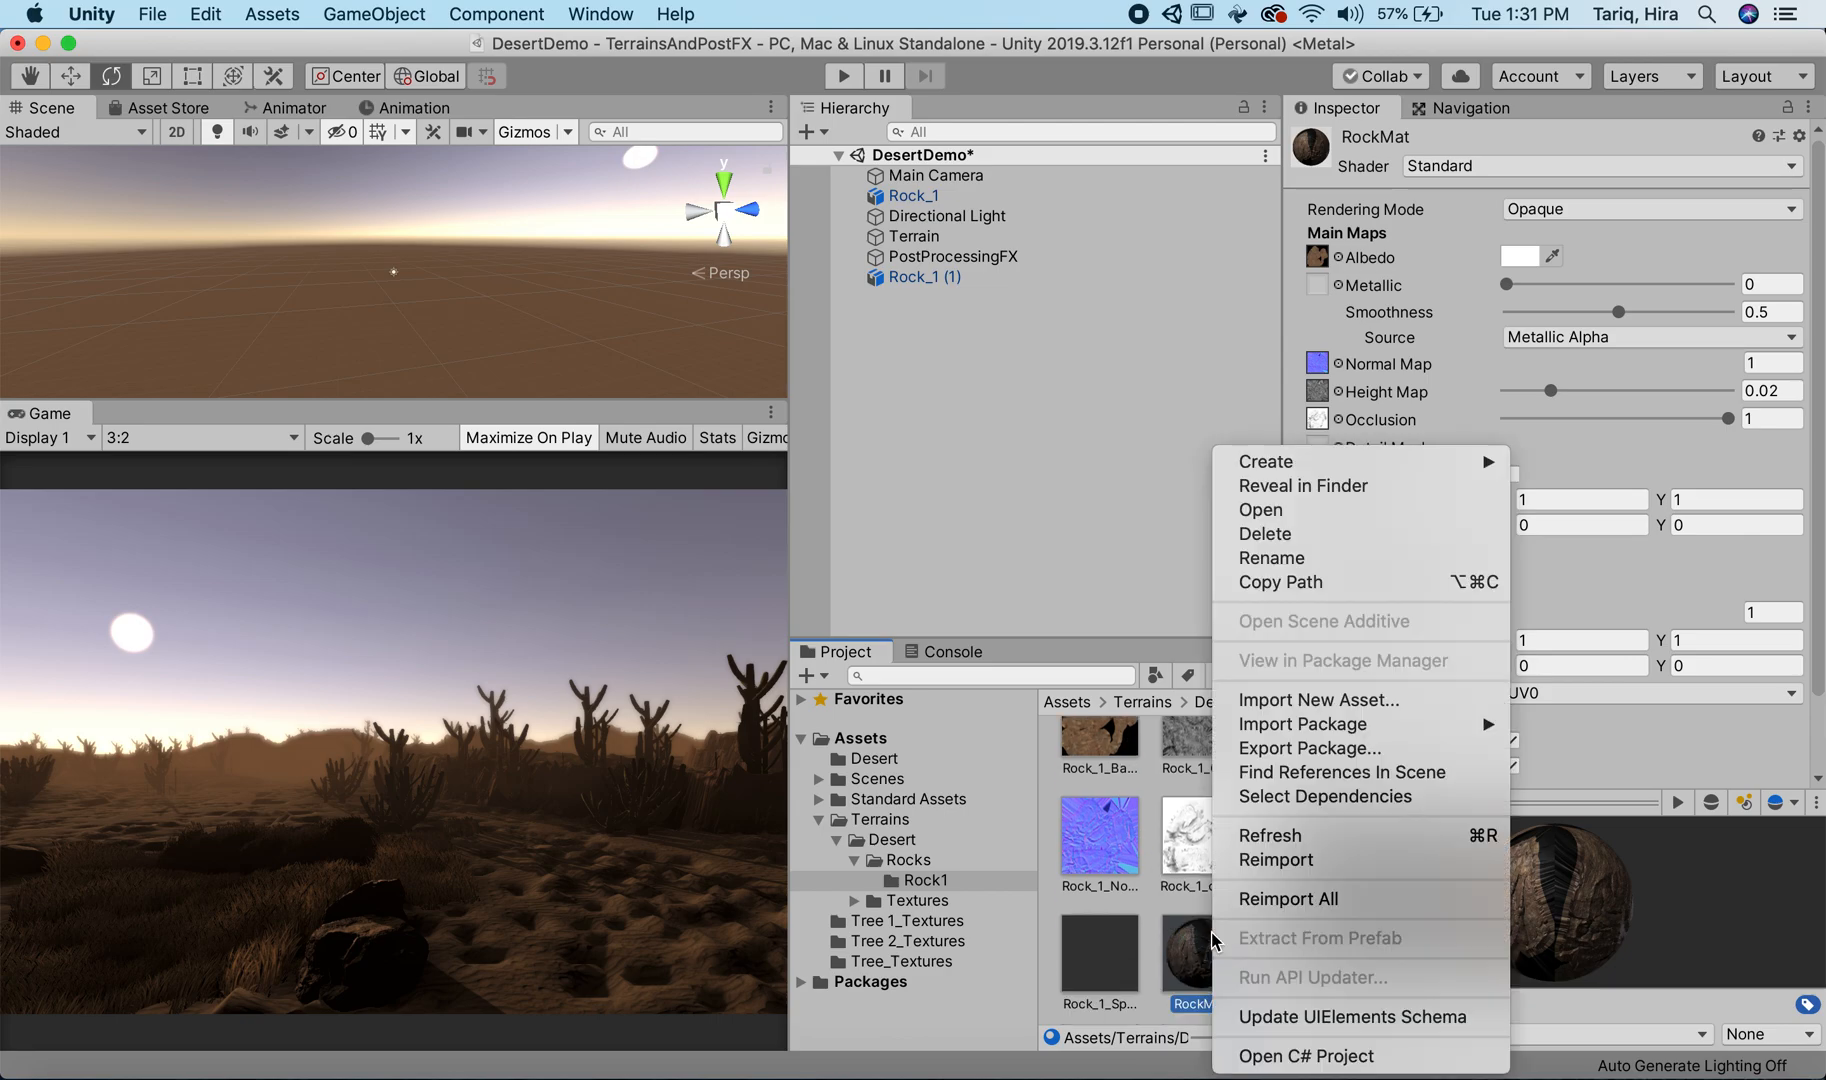
{"action": "left_click", "coordinate": [1347, 534]}
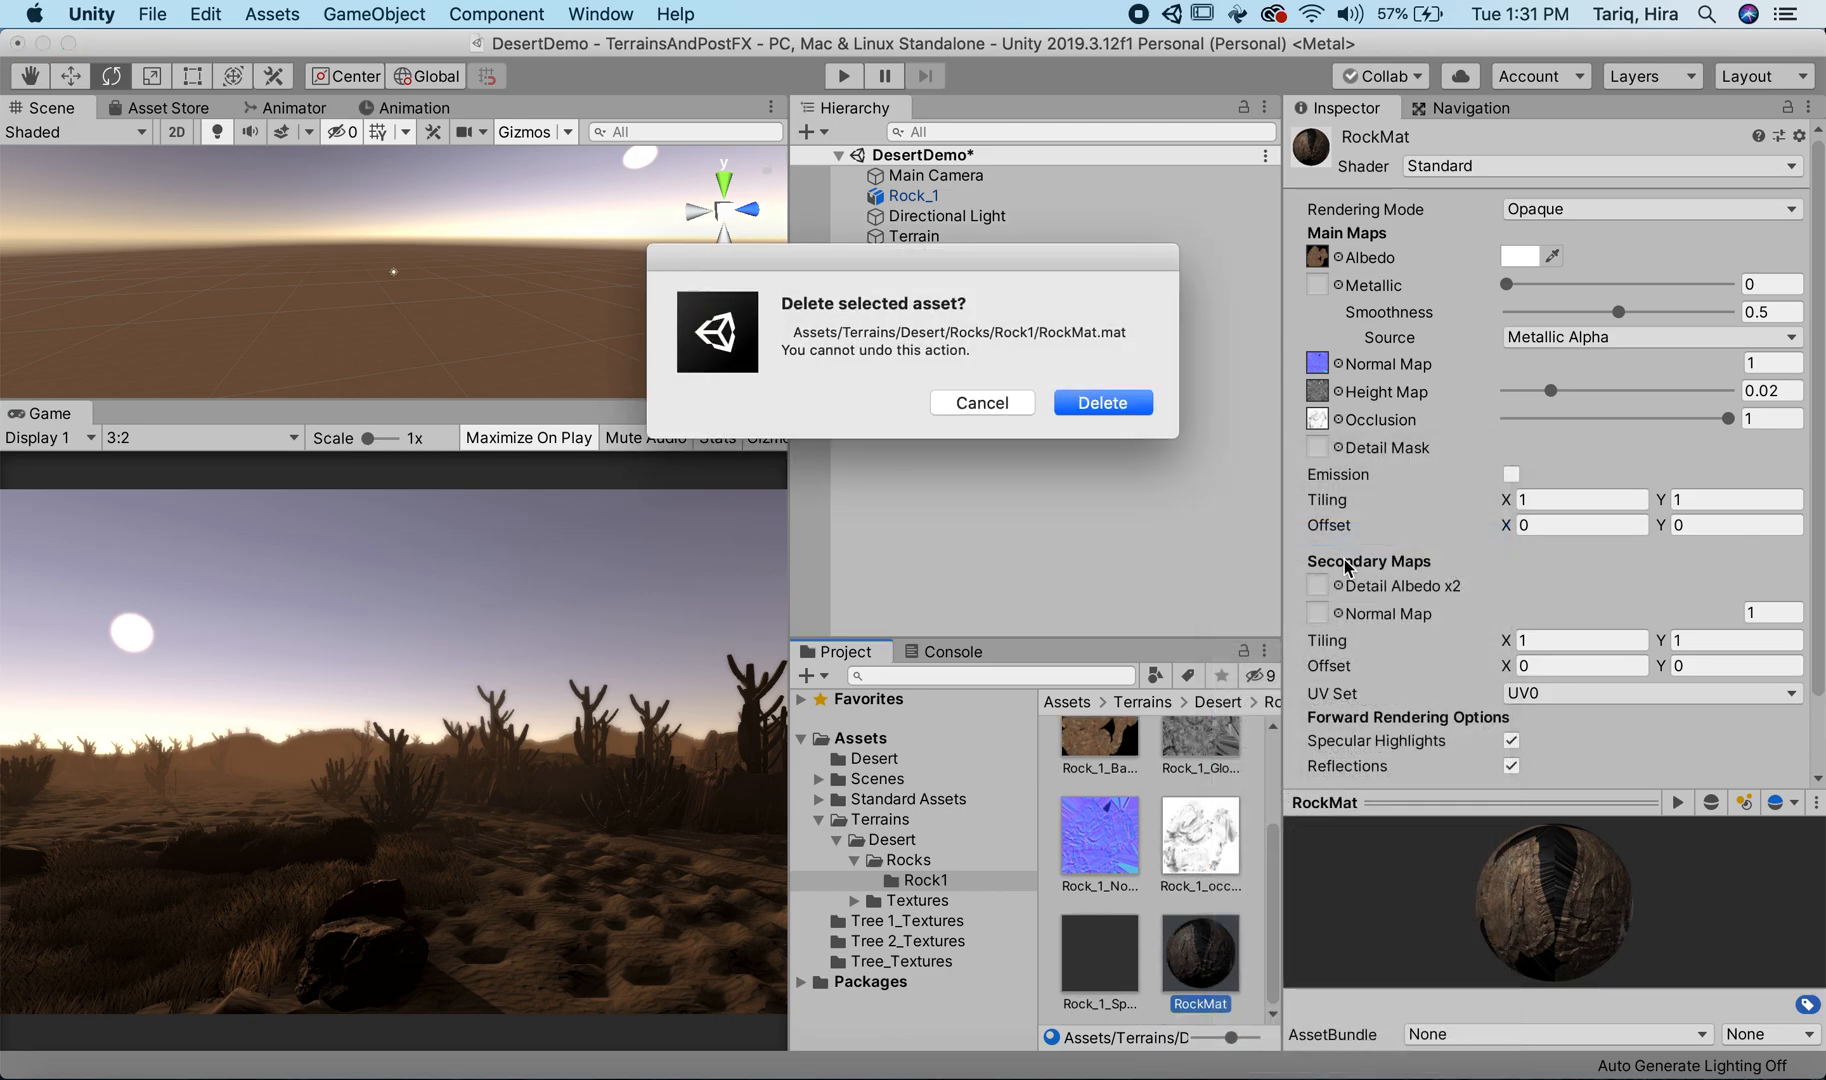
{"action": "left_click", "coordinate": [1081, 409]}
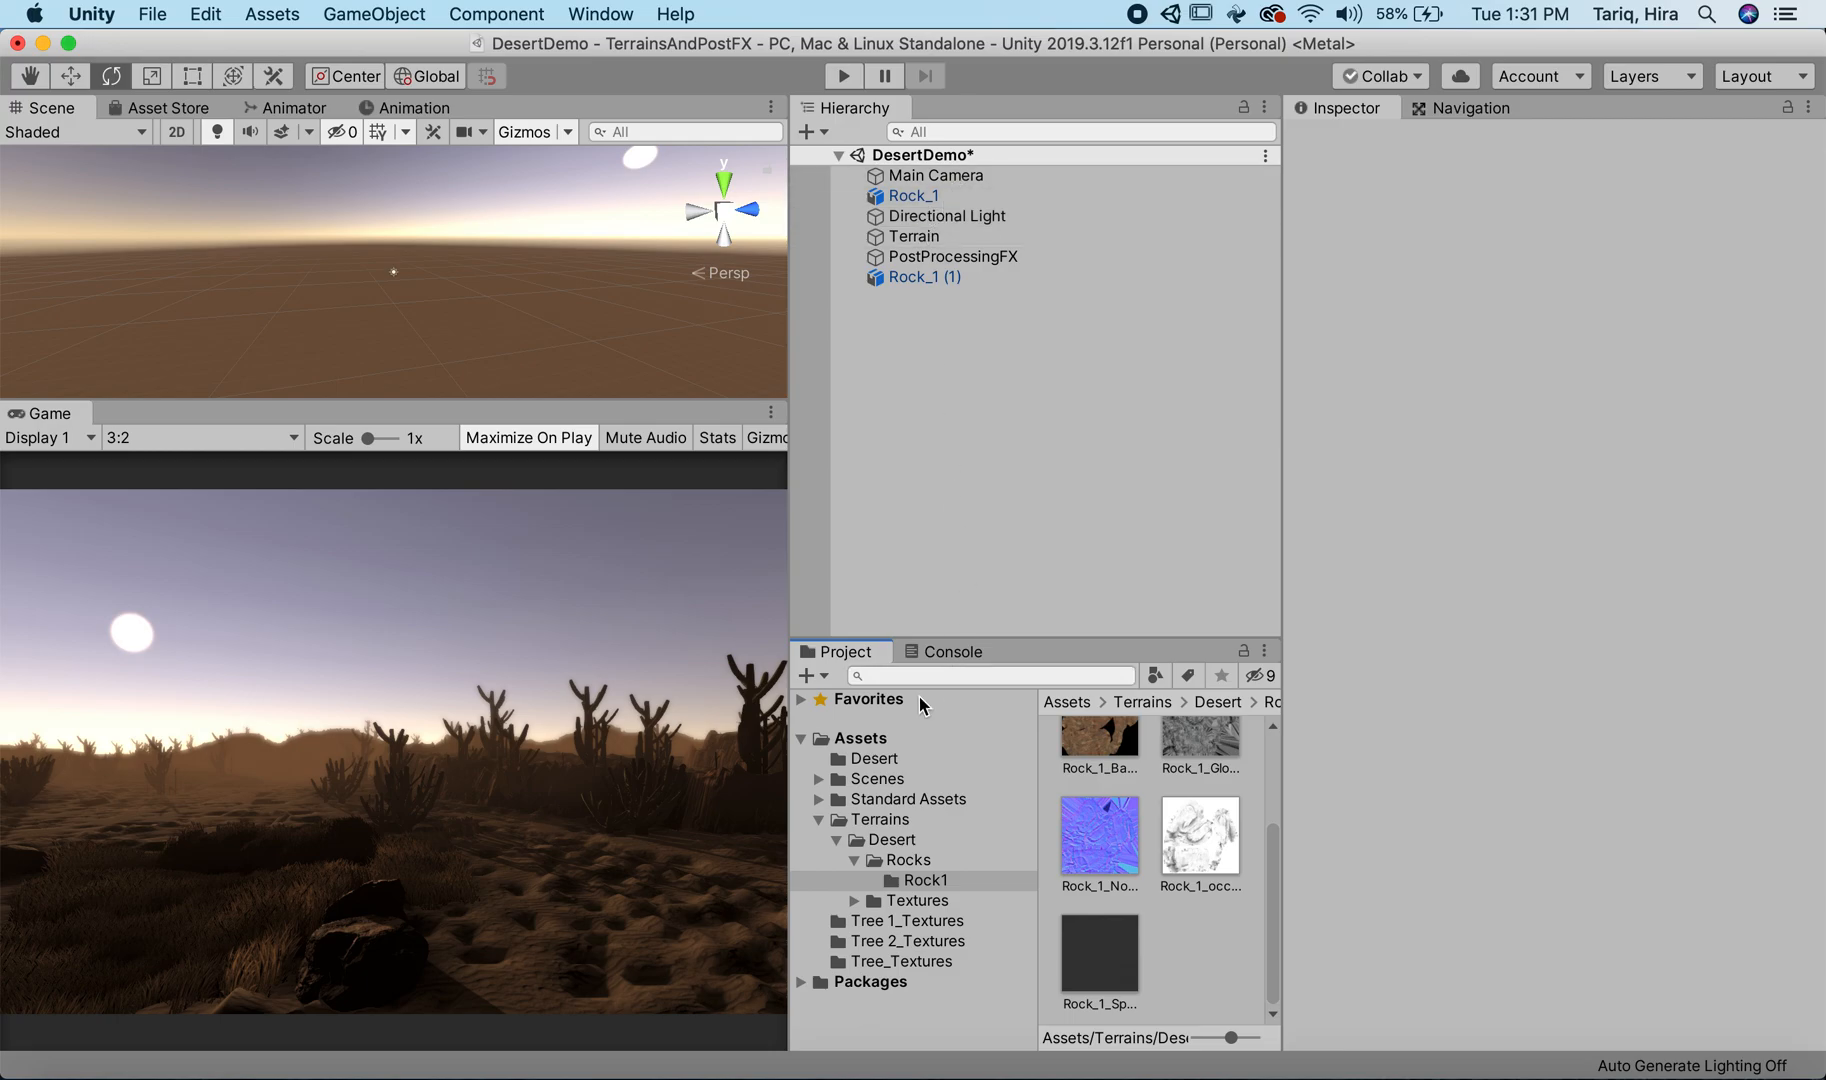
Step: Open the Desert scene from the Scenes folder, saving the changes to DesertDemo
{"action": "left_click", "coordinate": [819, 820]}
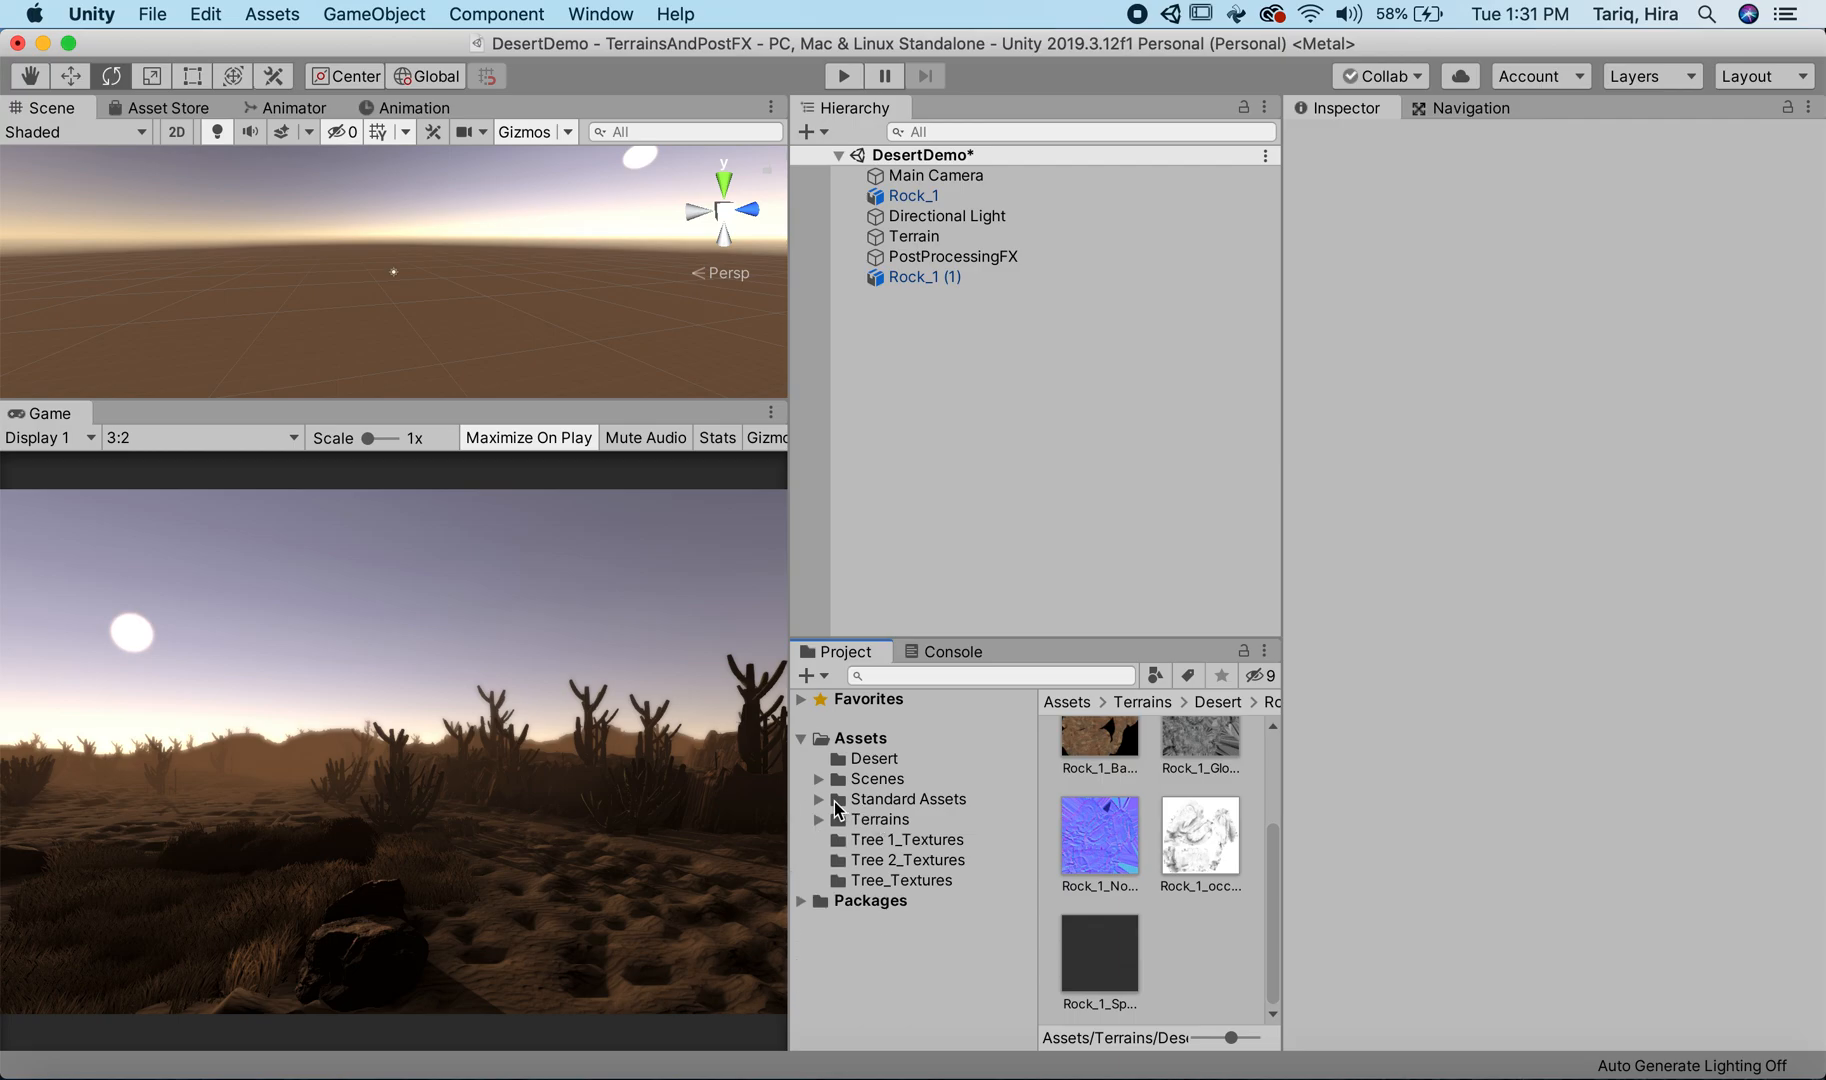
{"action": "left_click", "coordinate": [852, 760]}
{"action": "left_click", "coordinate": [921, 787]}
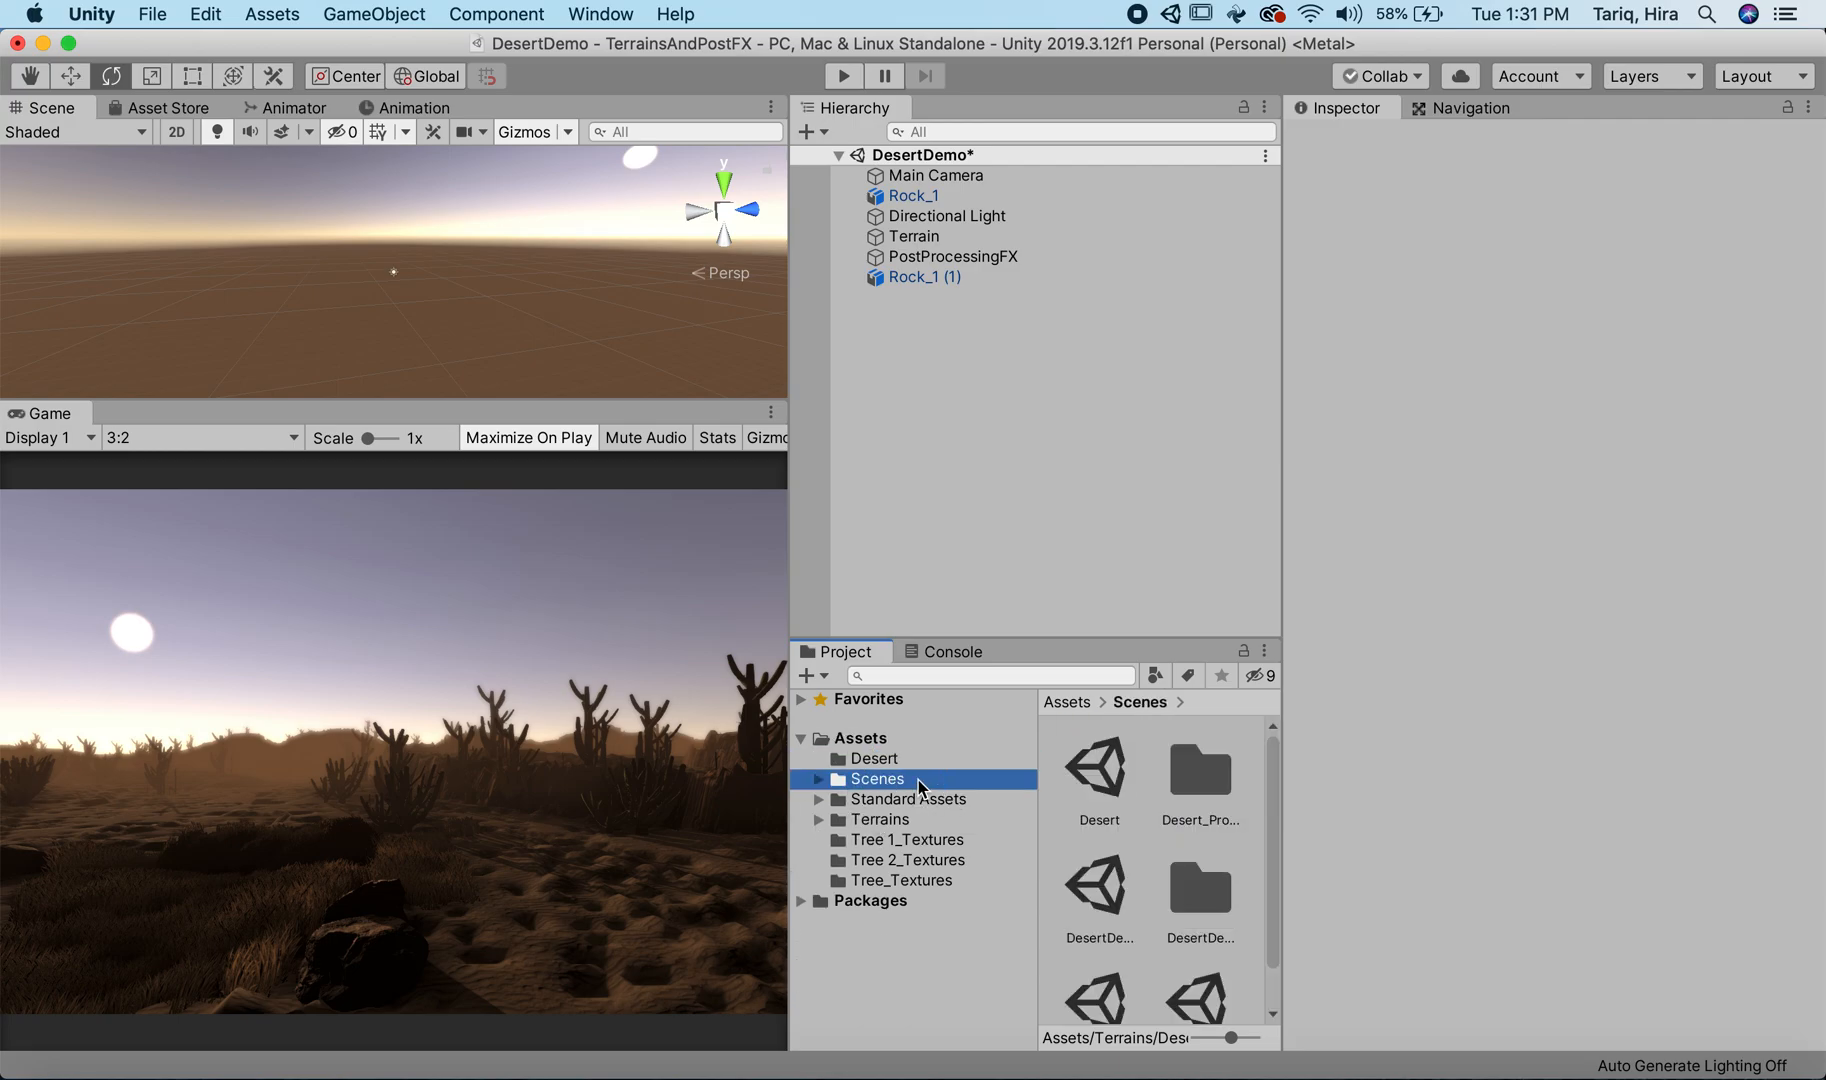
{"action": "double_click", "coordinate": [1113, 793]}
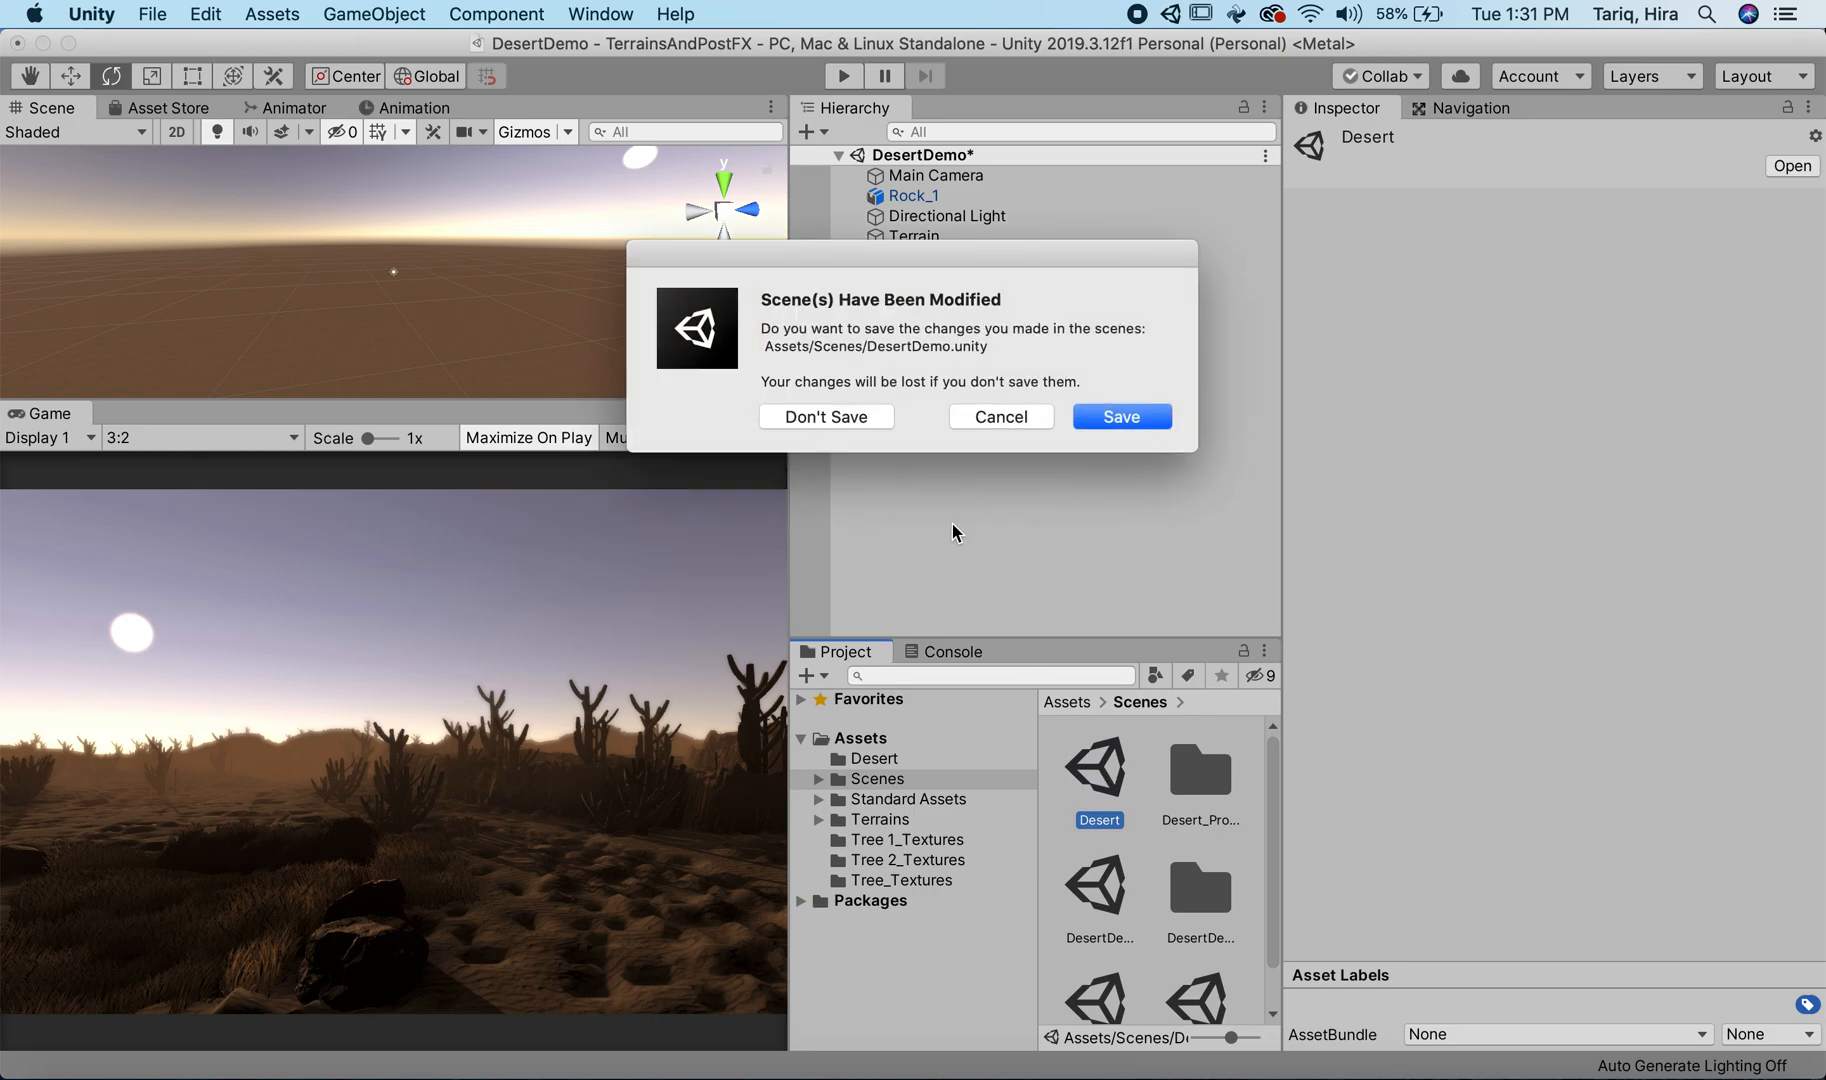
{"action": "left_click", "coordinate": [1117, 418]}
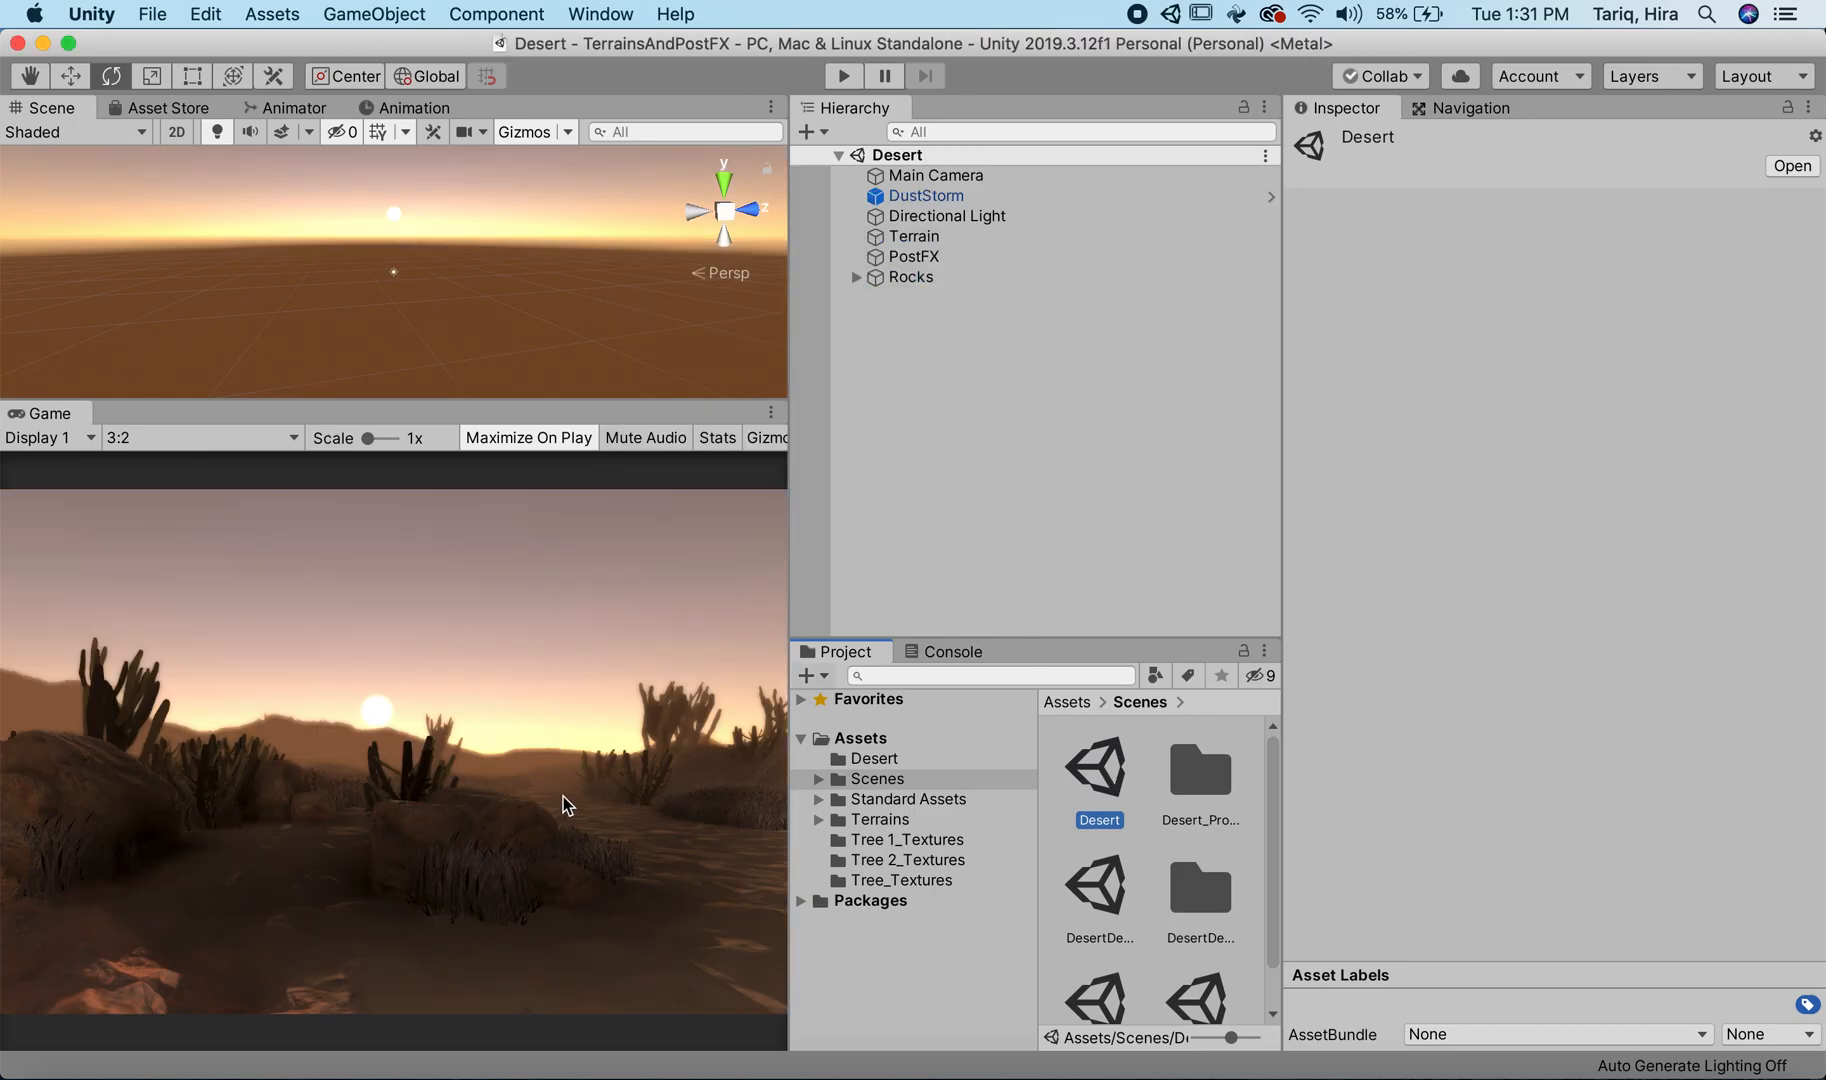
Step: Reopen the DesertDemo scene and raise PostProcessingFX's Color Grading Temperature to 63
{"action": "double_click", "coordinate": [1097, 890]}
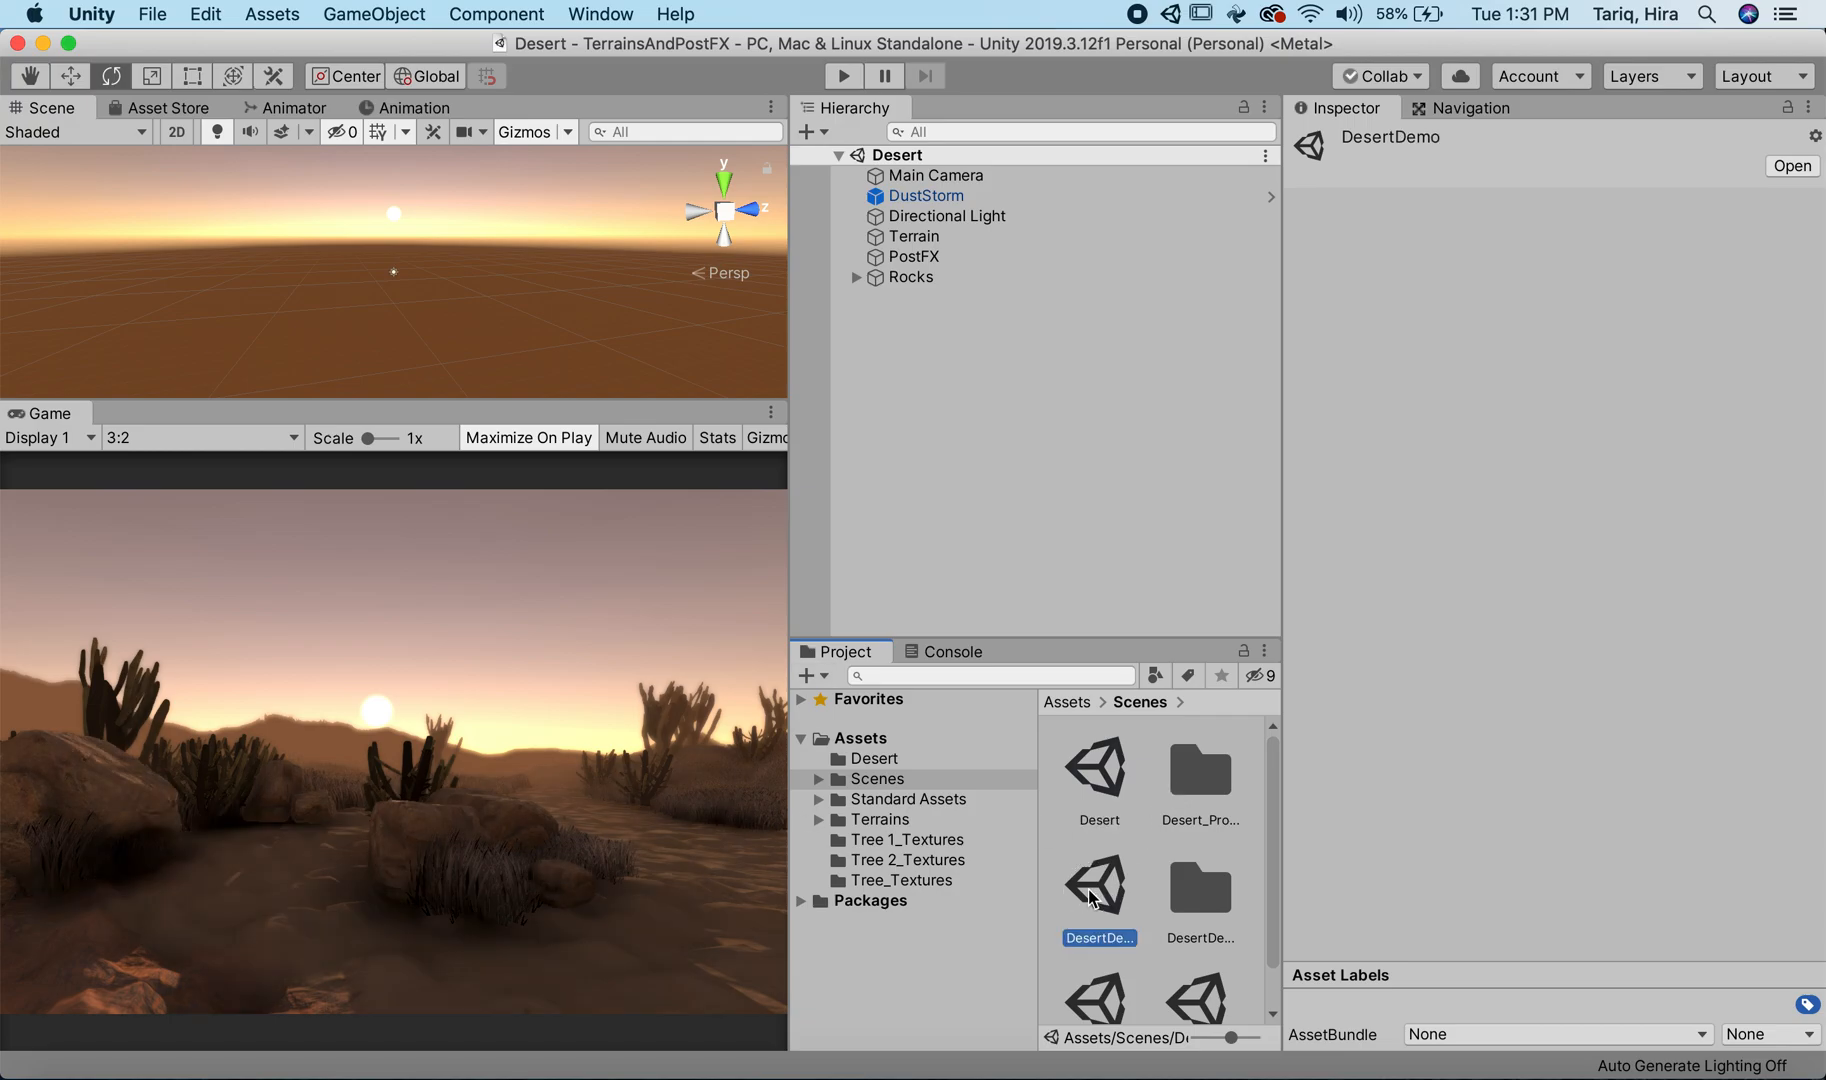
{"action": "left_click", "coordinate": [1025, 256]}
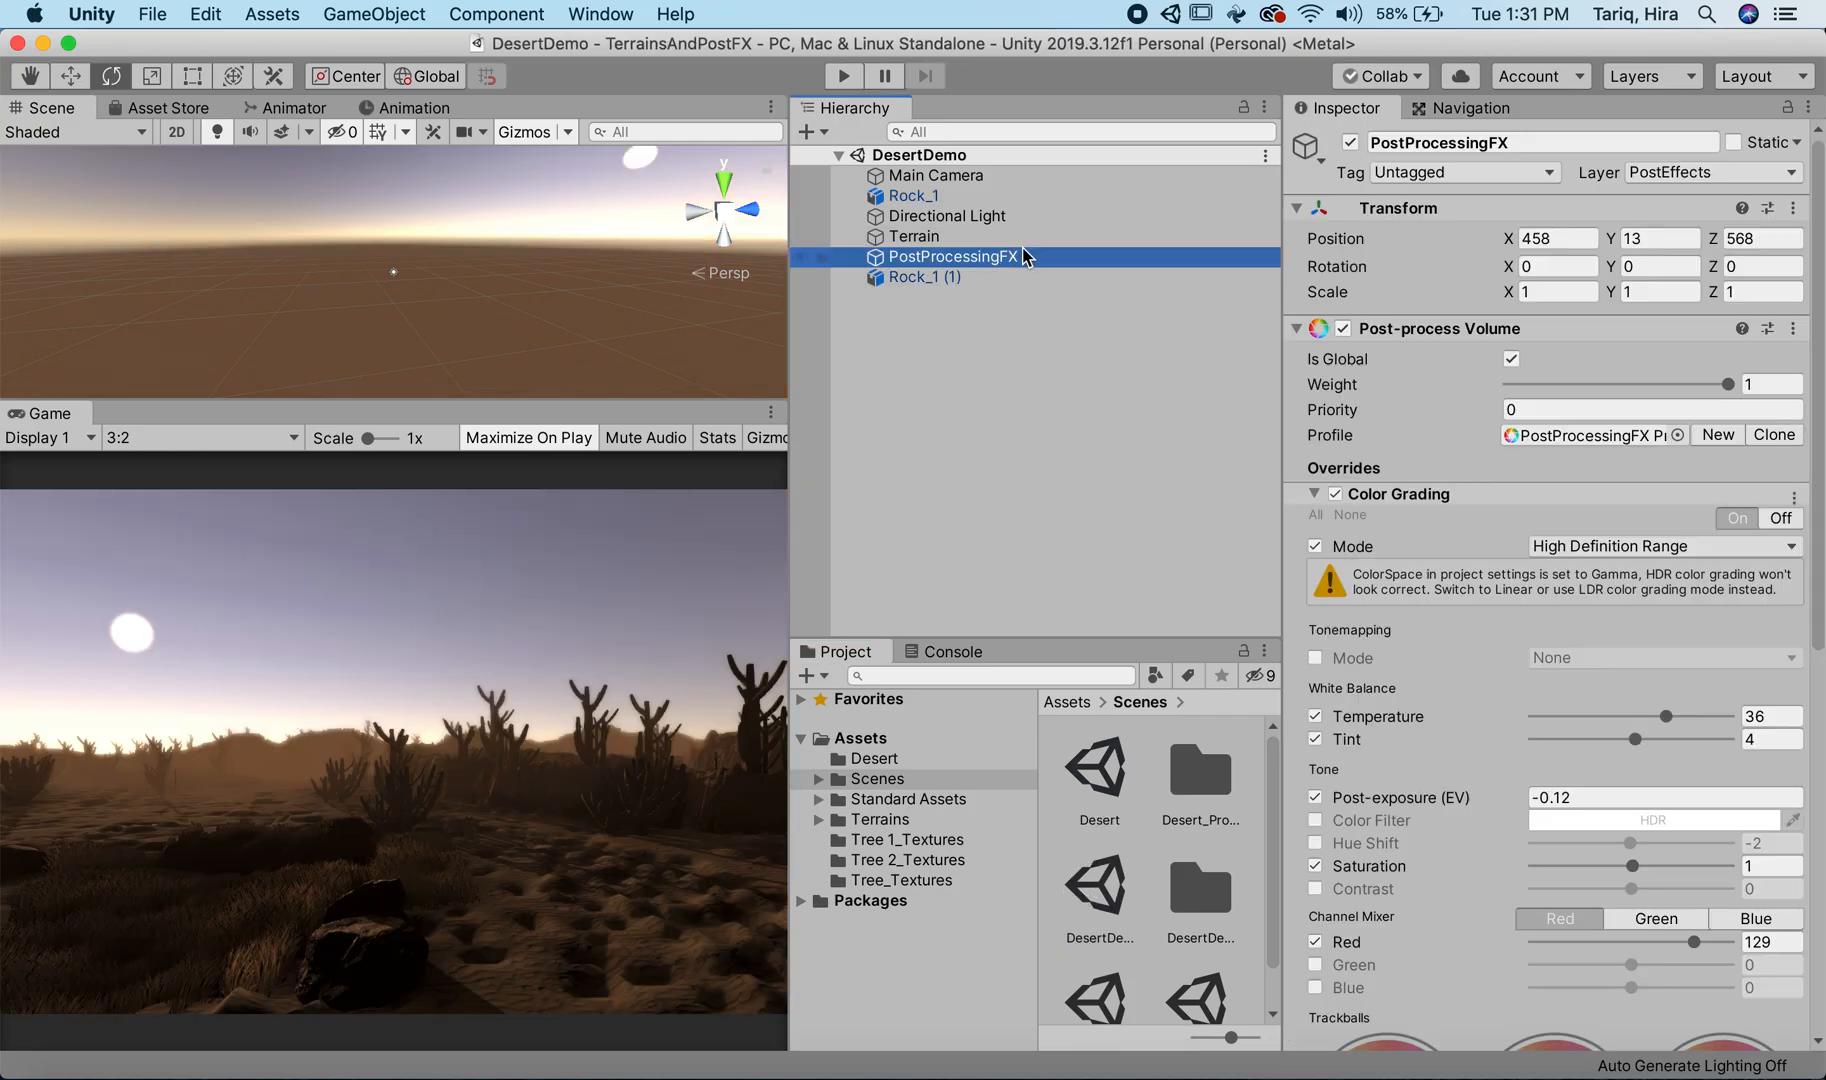
{"action": "left_click_drag", "start_coordinate": [1665, 716], "coordinate": [1695, 712]}
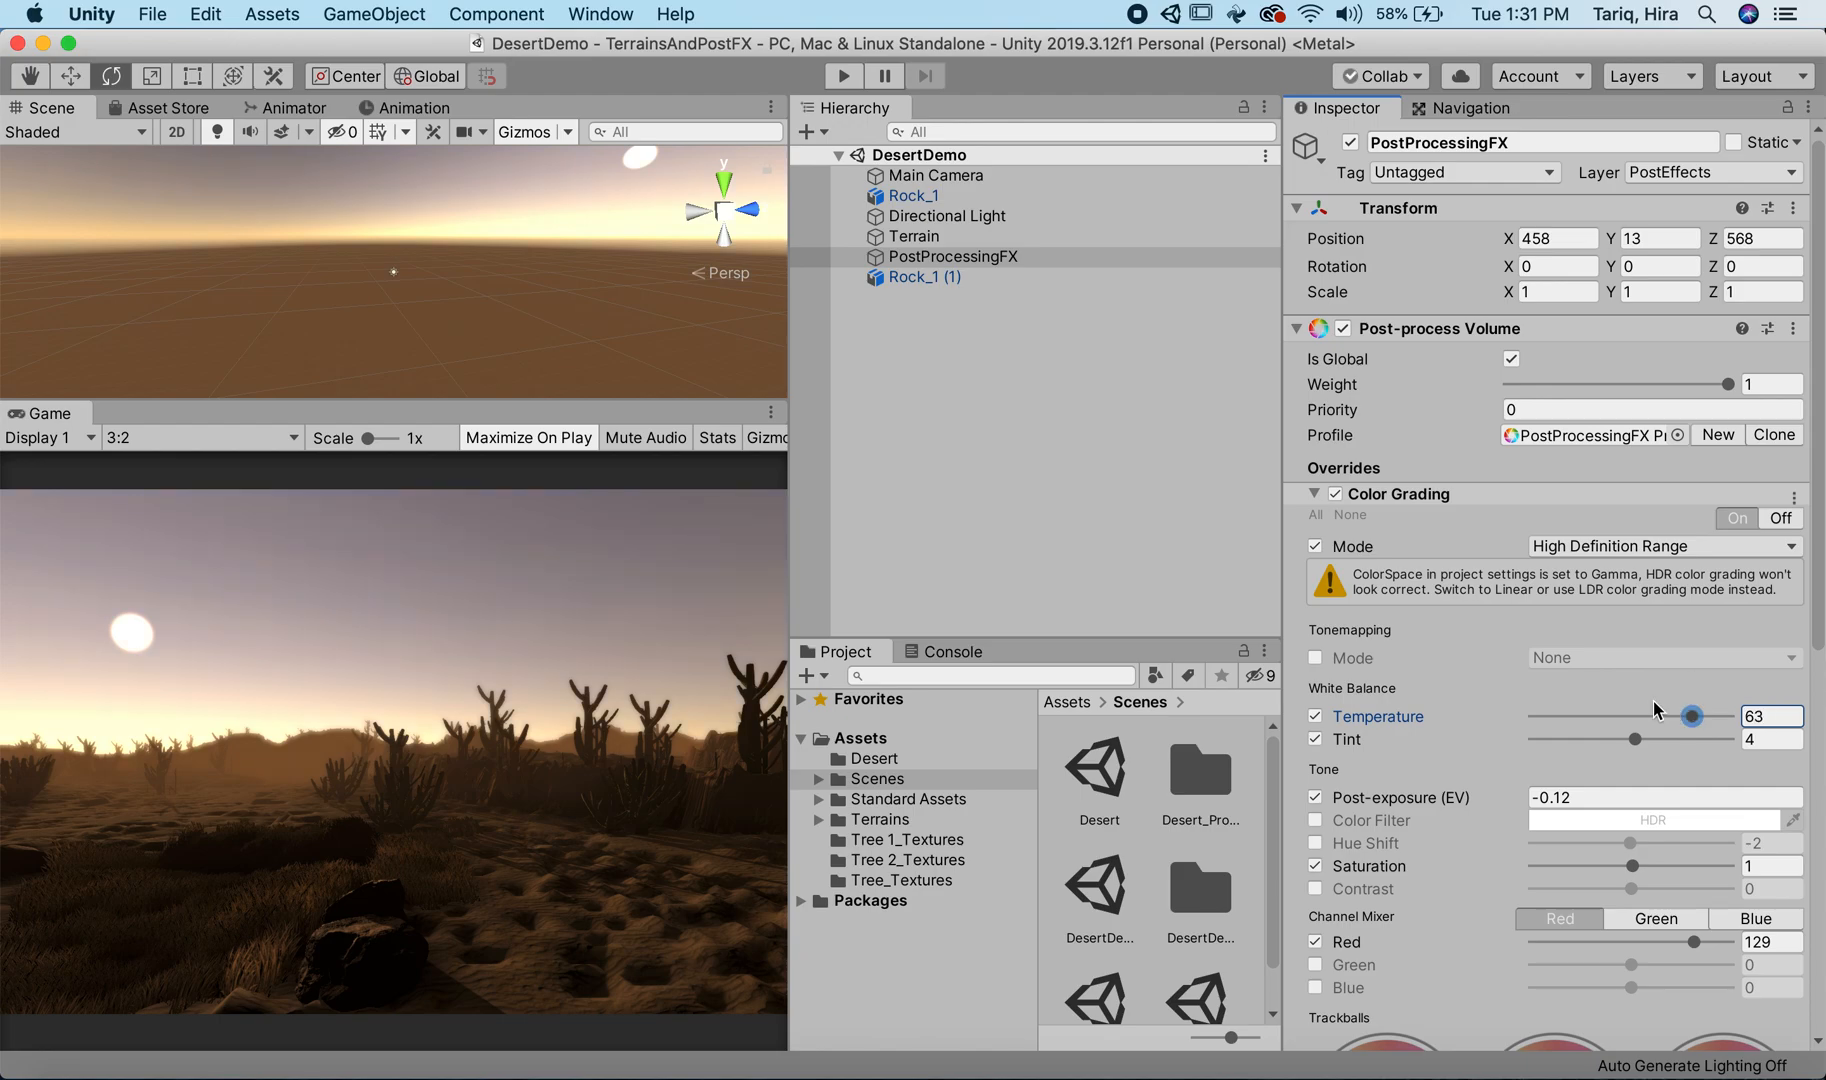
Step: Frame the Main Camera in the scene and move it down to Y 10
{"action": "left_click", "coordinate": [938, 178]}
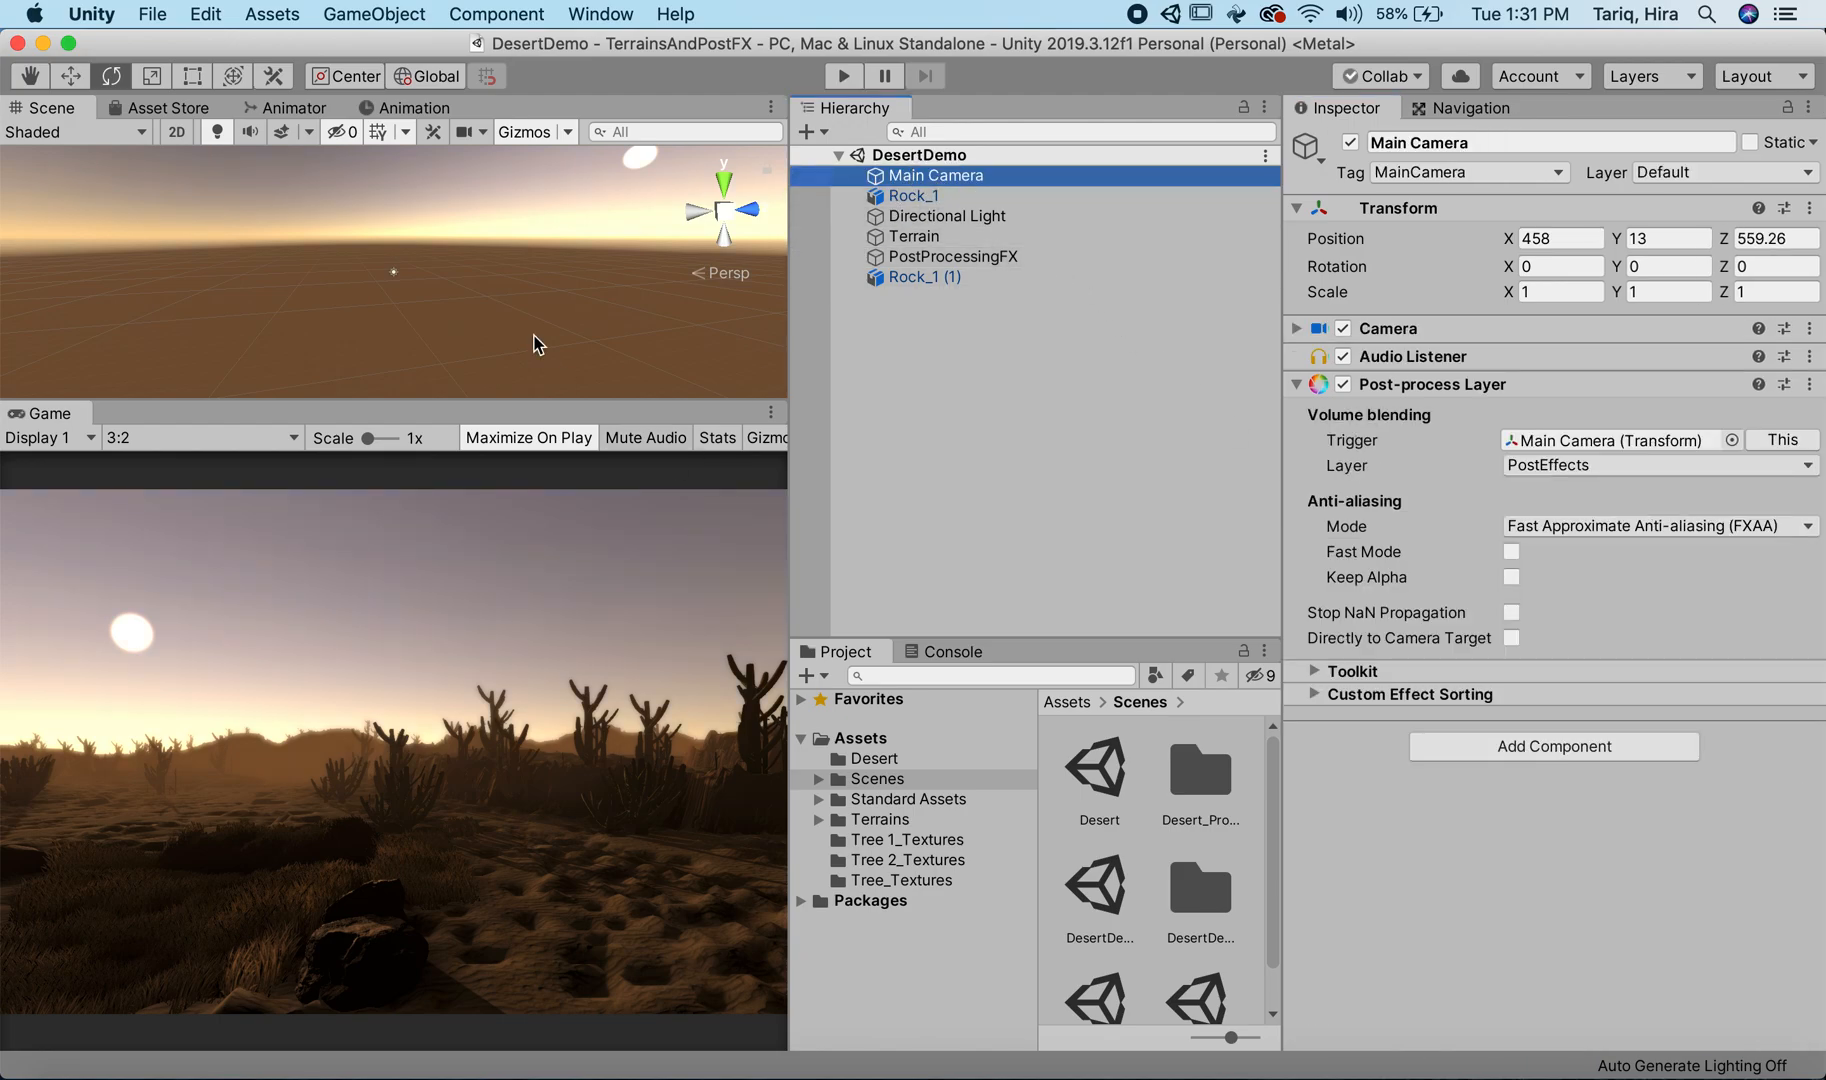
{"action": "double_click", "coordinate": [975, 178]}
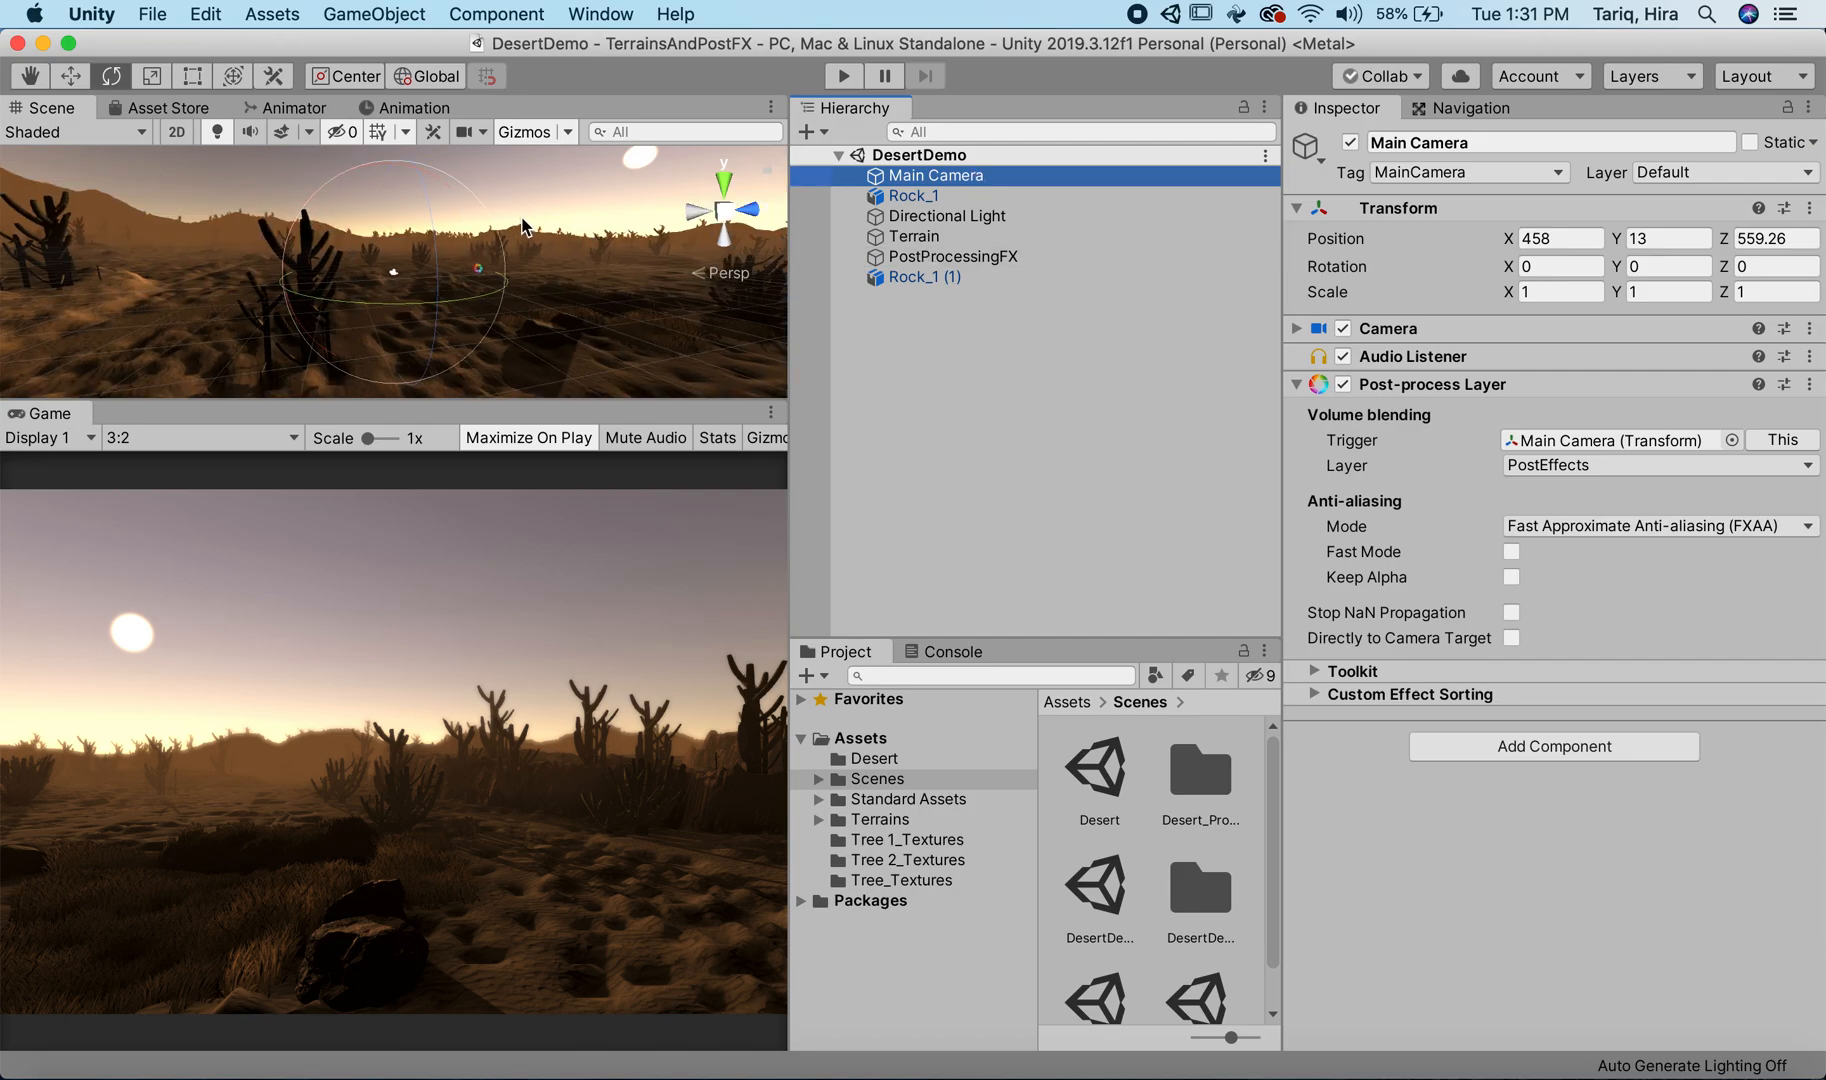
{"action": "key", "text": "w"}
{"action": "left_click_drag", "start_coordinate": [396, 163], "coordinate": [393, 192]}
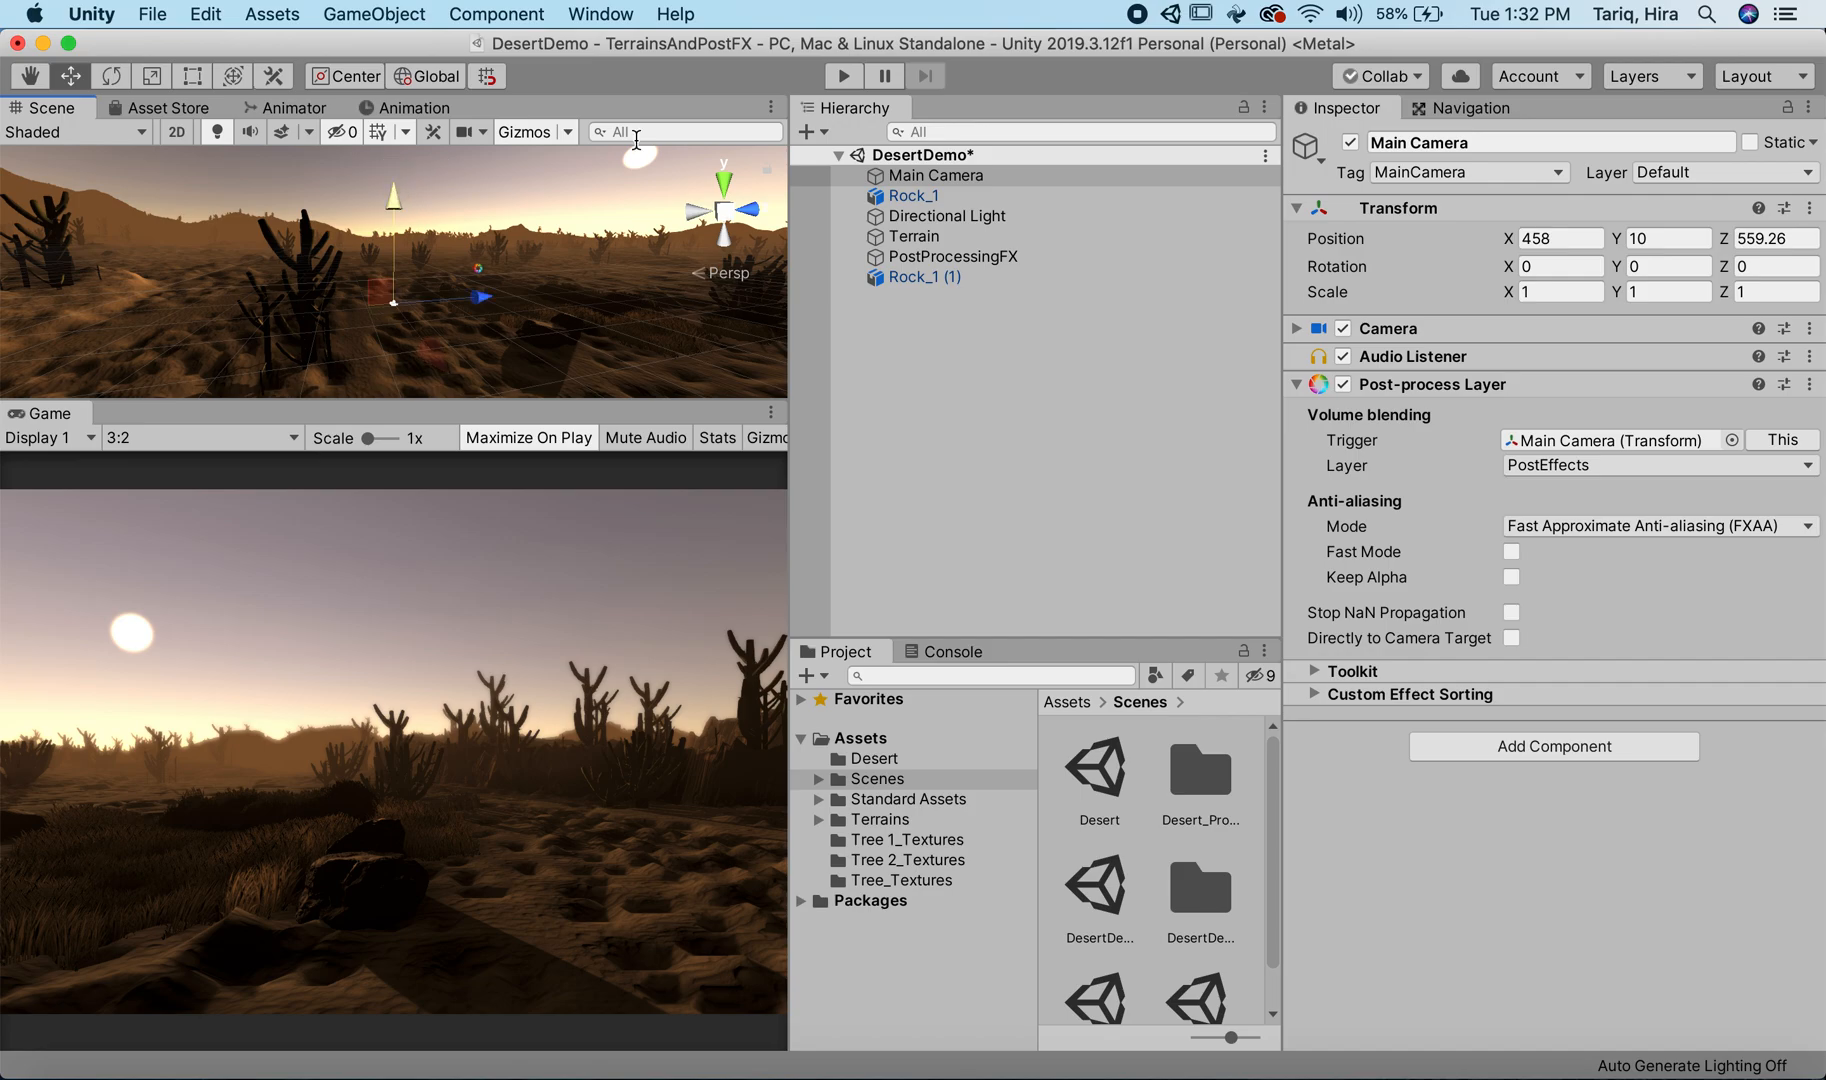
Step: Save DesertDemo and compare it with the Desert scene, ending back in DesertDemo
{"action": "double_click", "coordinate": [1099, 770]}
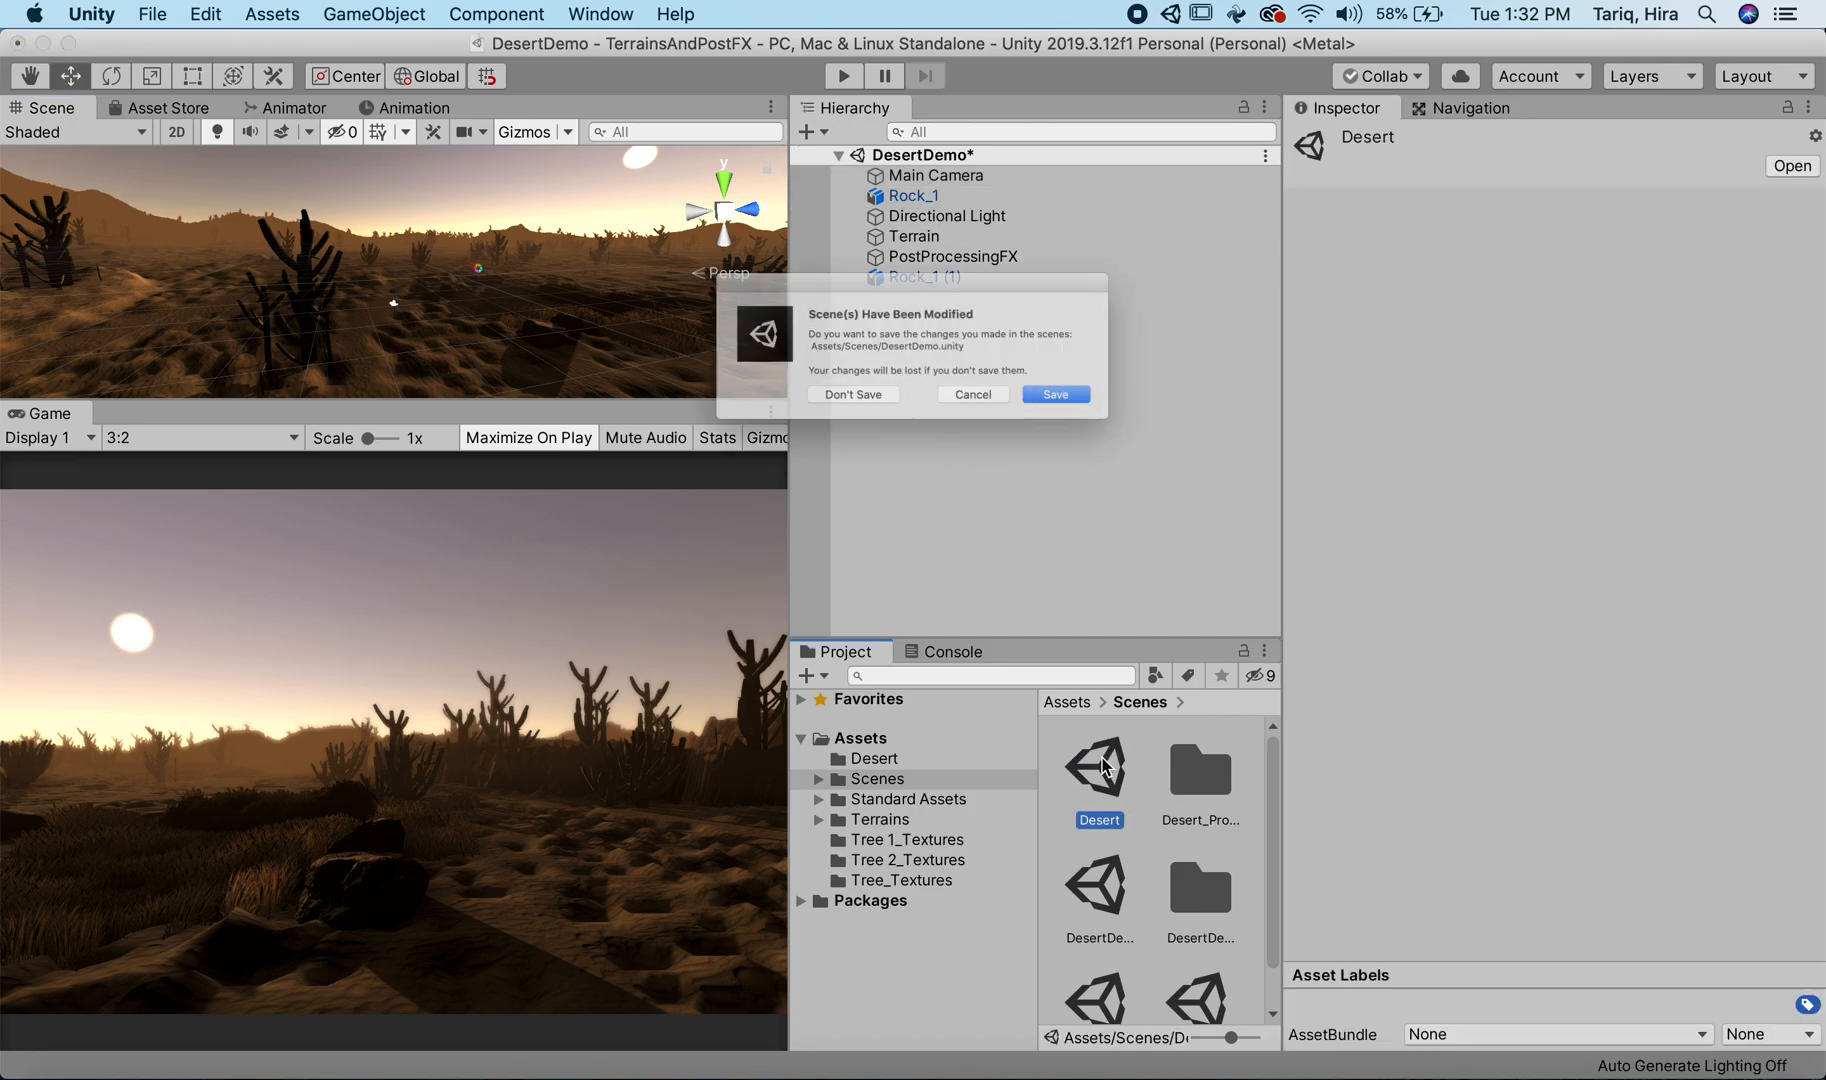
{"action": "left_click", "coordinate": [1114, 421]}
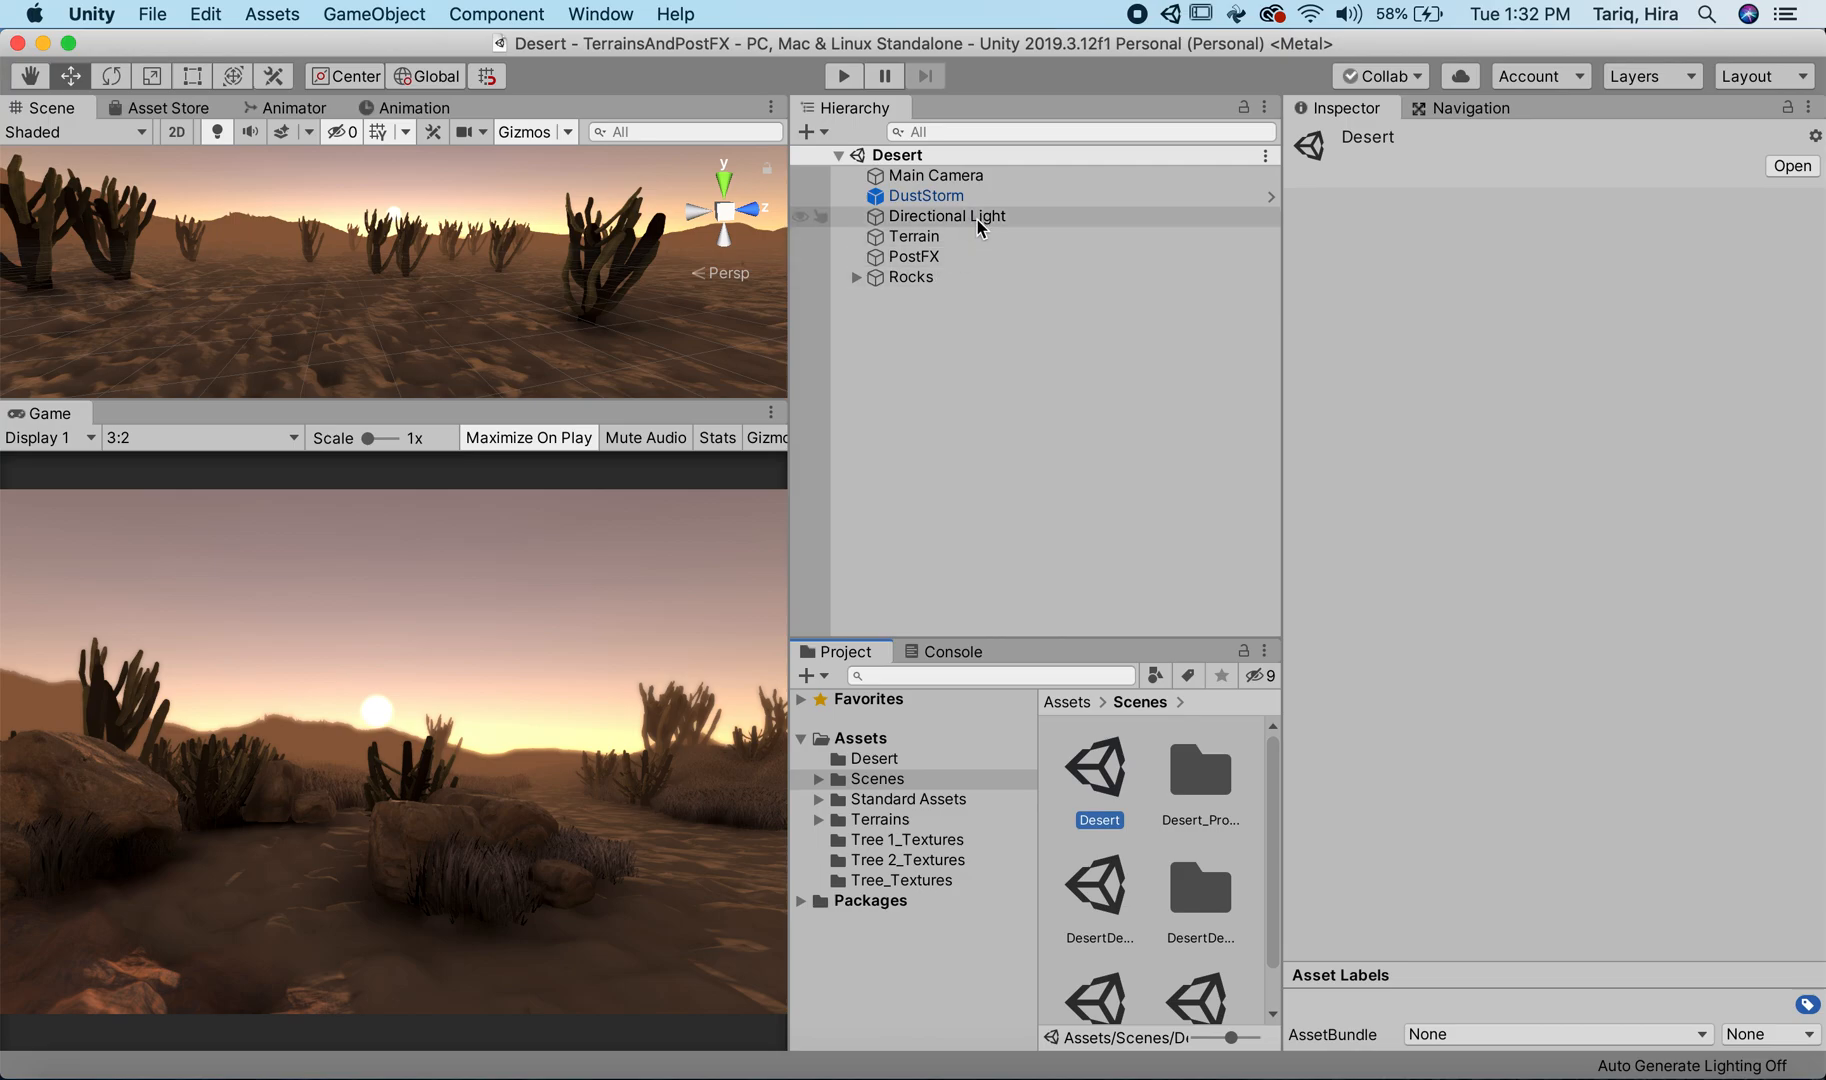
{"action": "double_click", "coordinate": [1097, 878]}
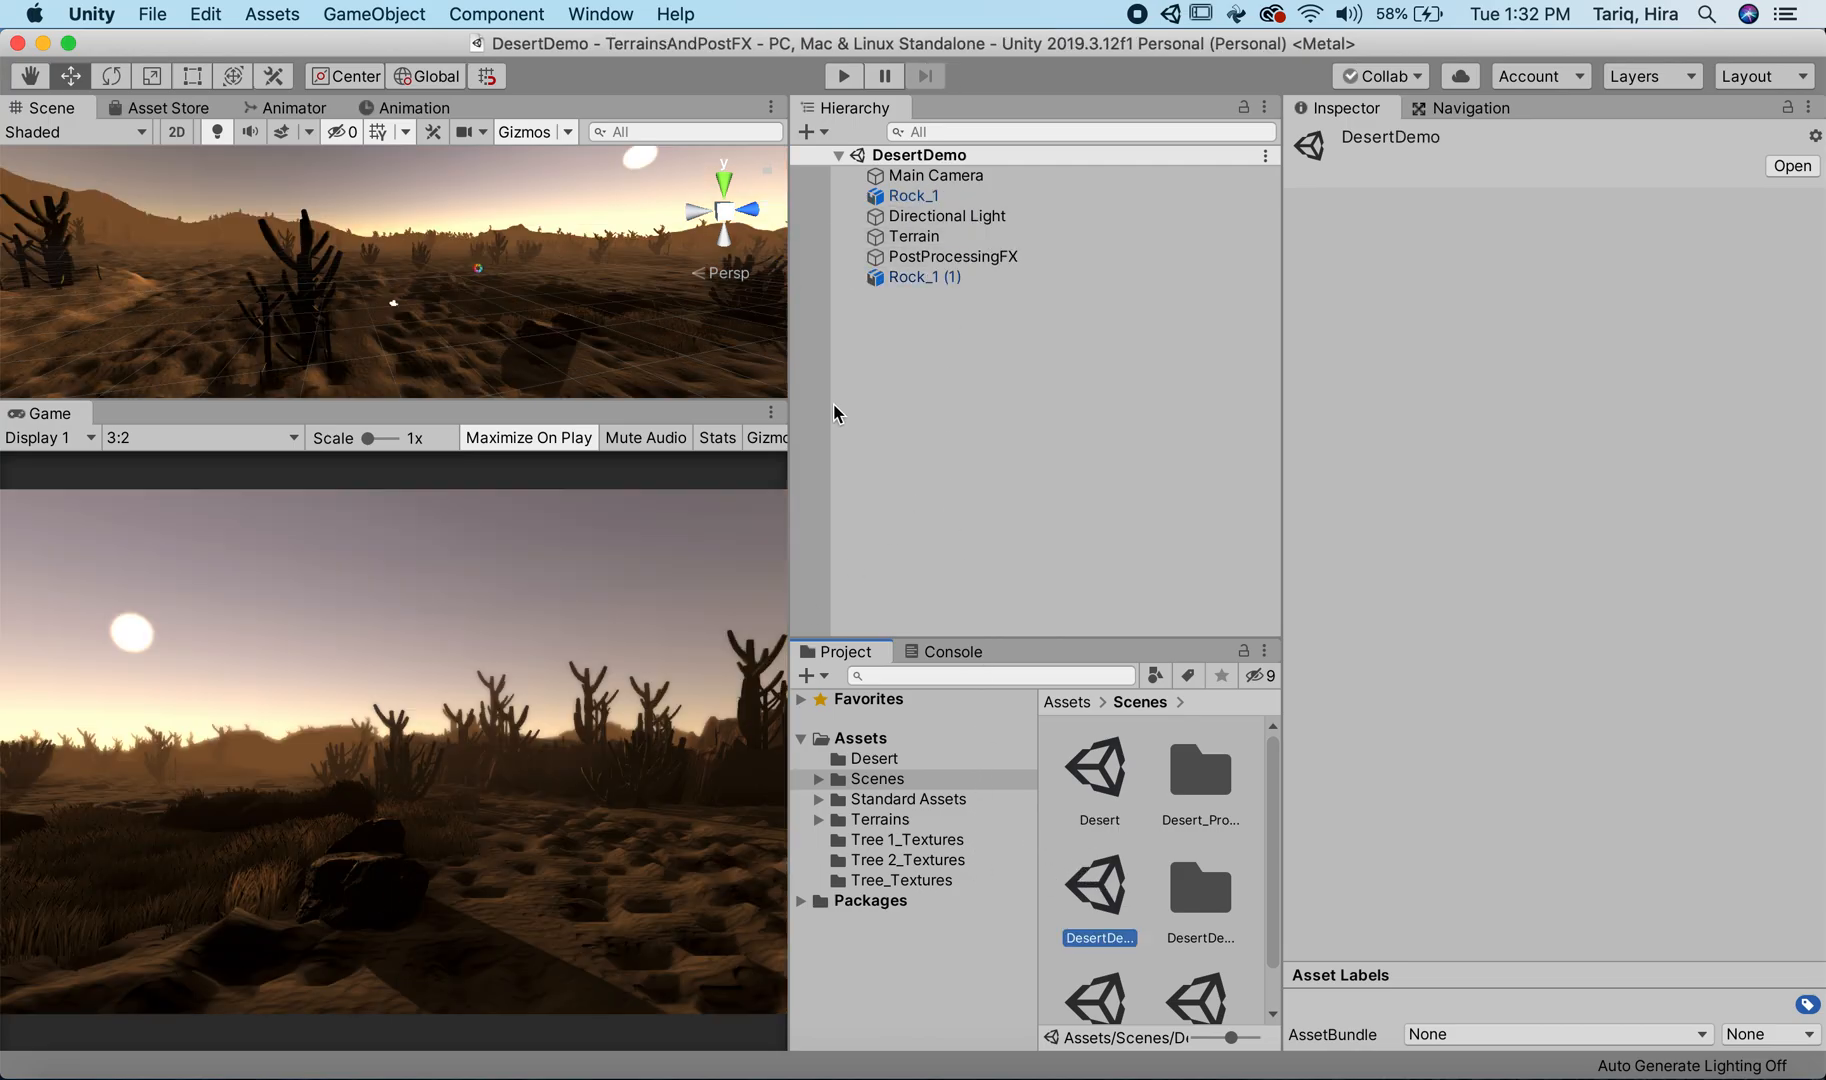
Step: Set PostProcessingFX's Ambient Occlusion to Intensity 0.5 and Thickness Modifier 3.78
{"action": "left_click", "coordinate": [940, 260]}
{"action": "left_click", "coordinate": [1310, 494]}
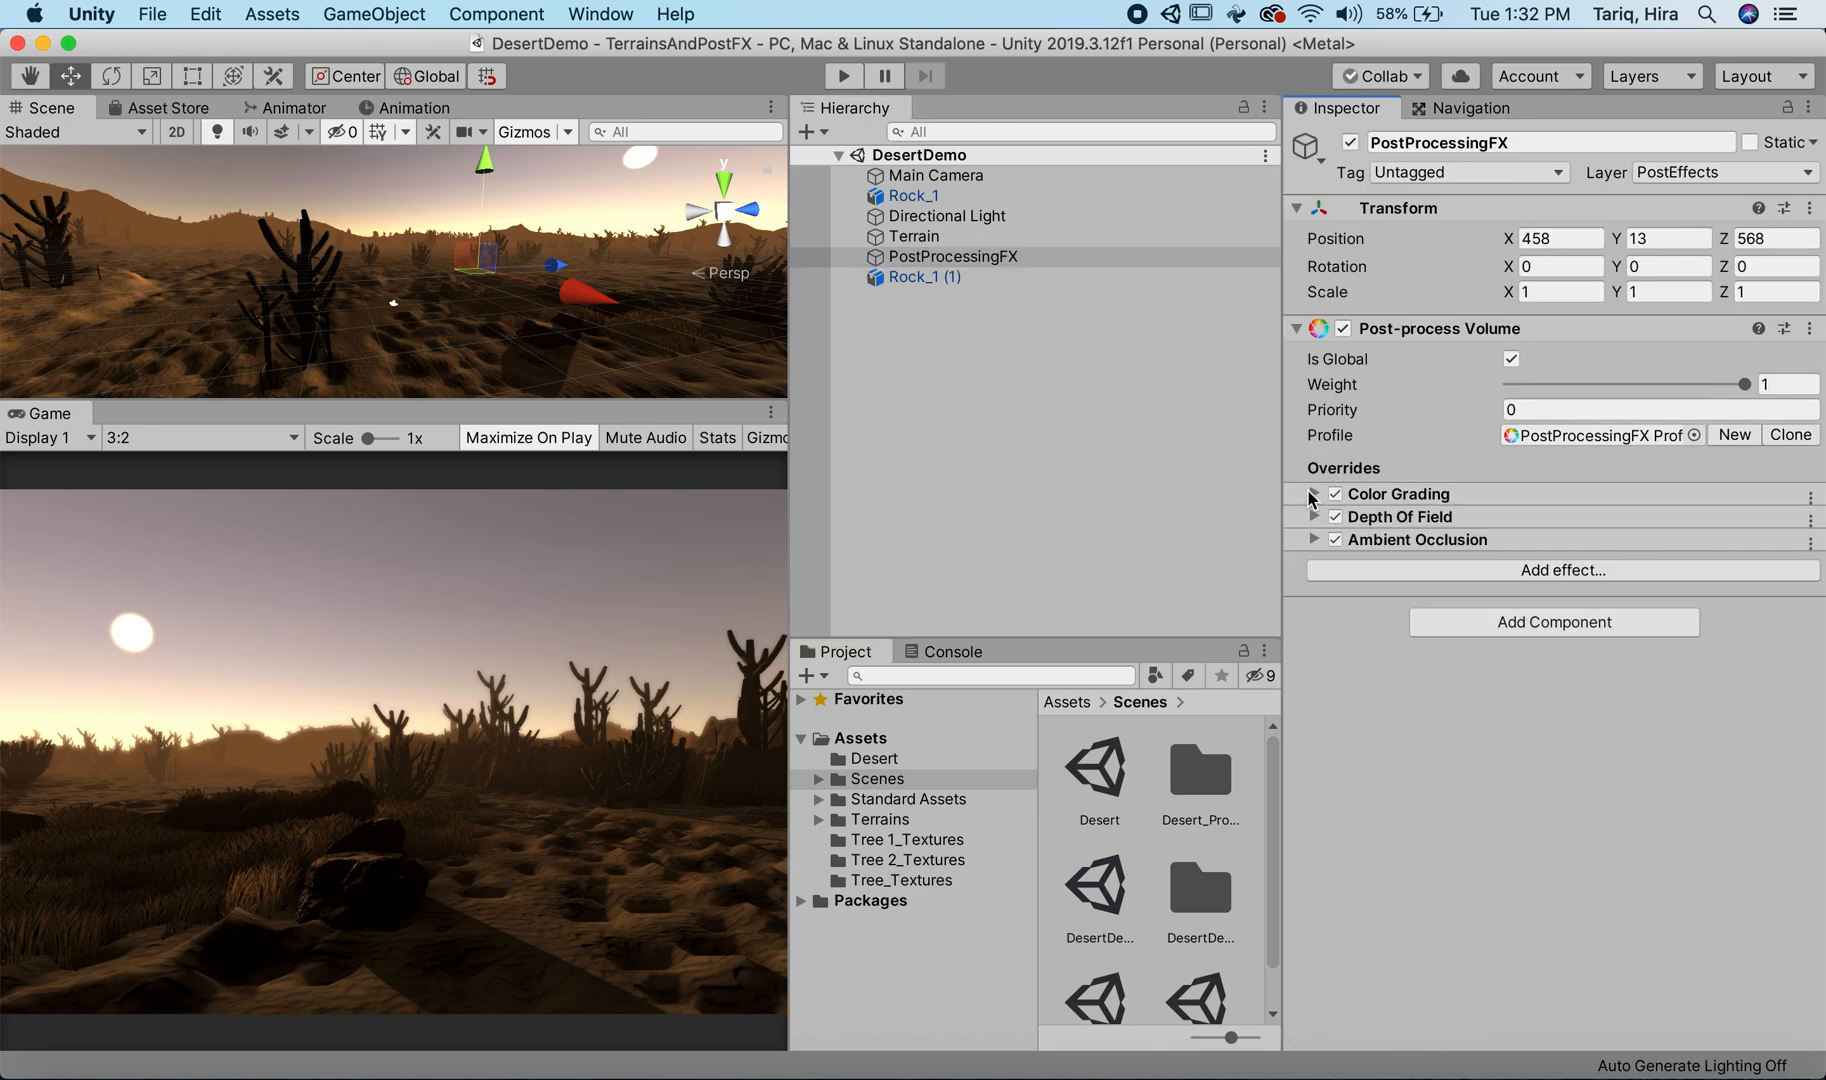
{"action": "left_click", "coordinate": [1314, 540]}
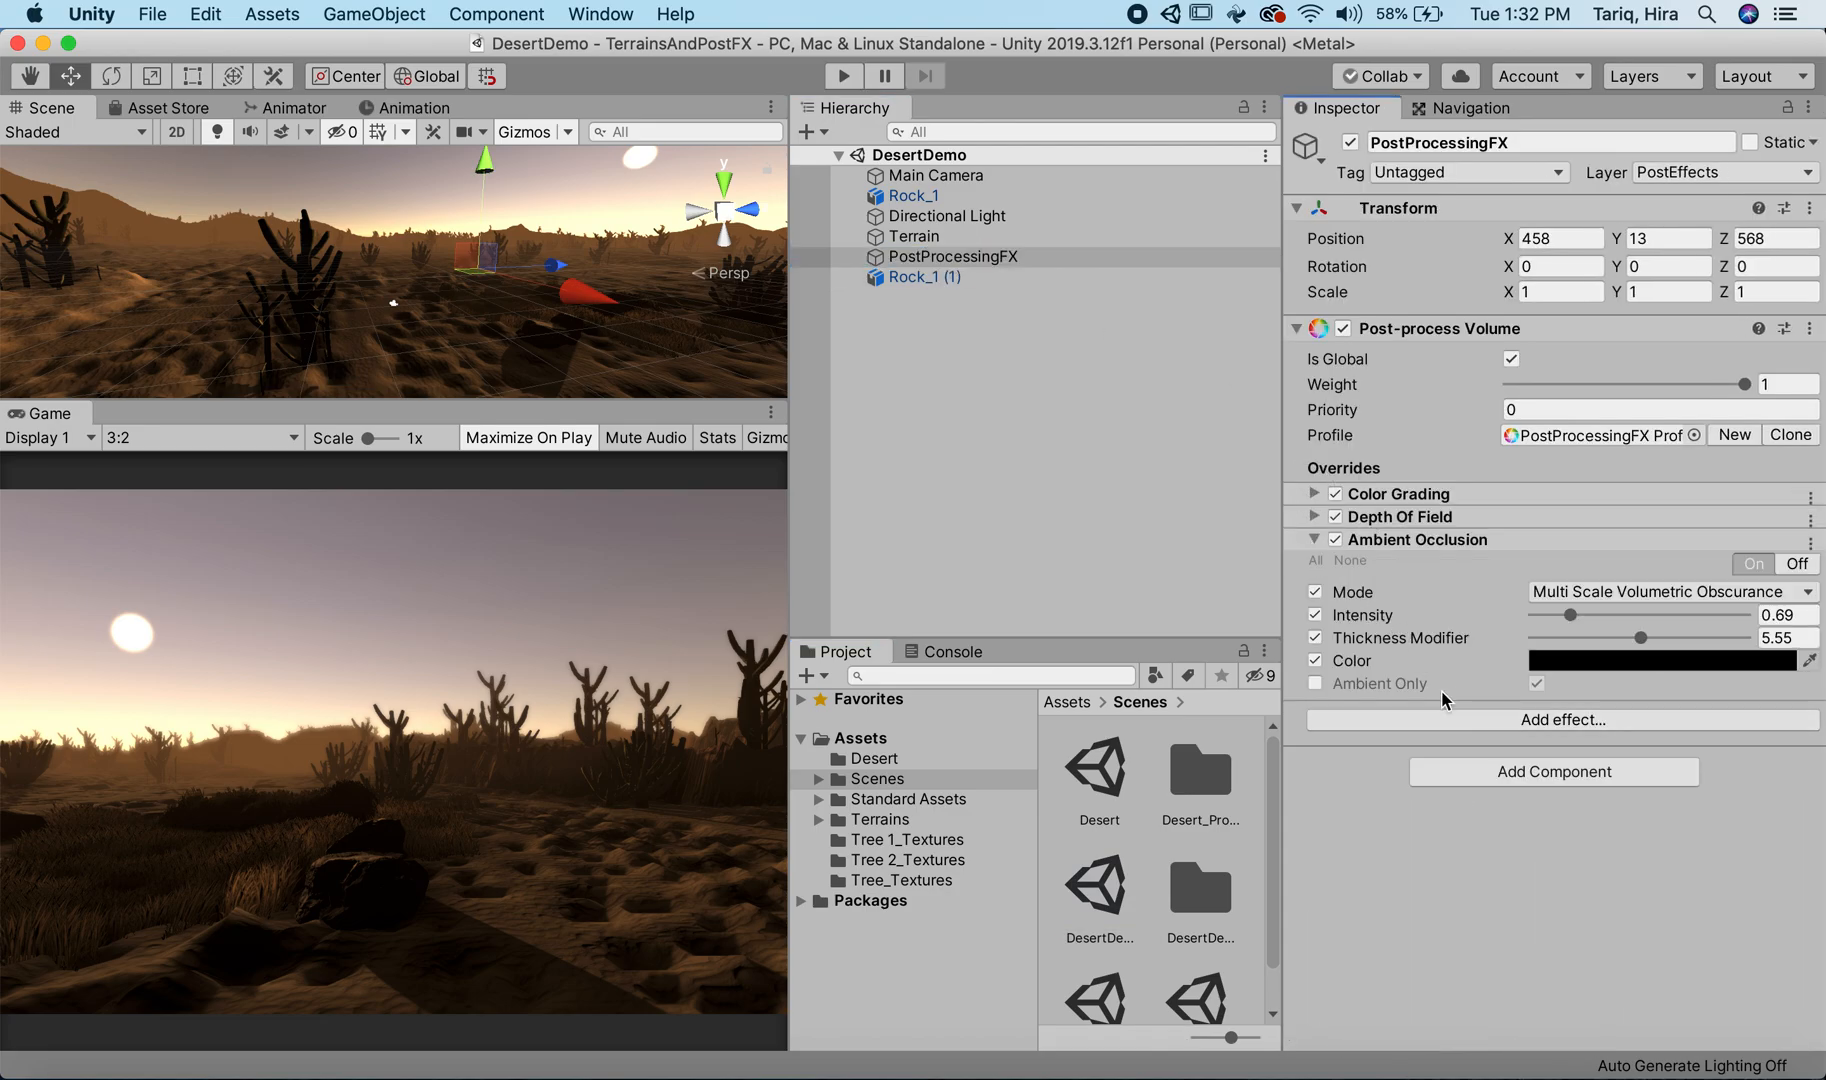
{"action": "left_click_drag", "start_coordinate": [1432, 639], "coordinate": [1398, 613]}
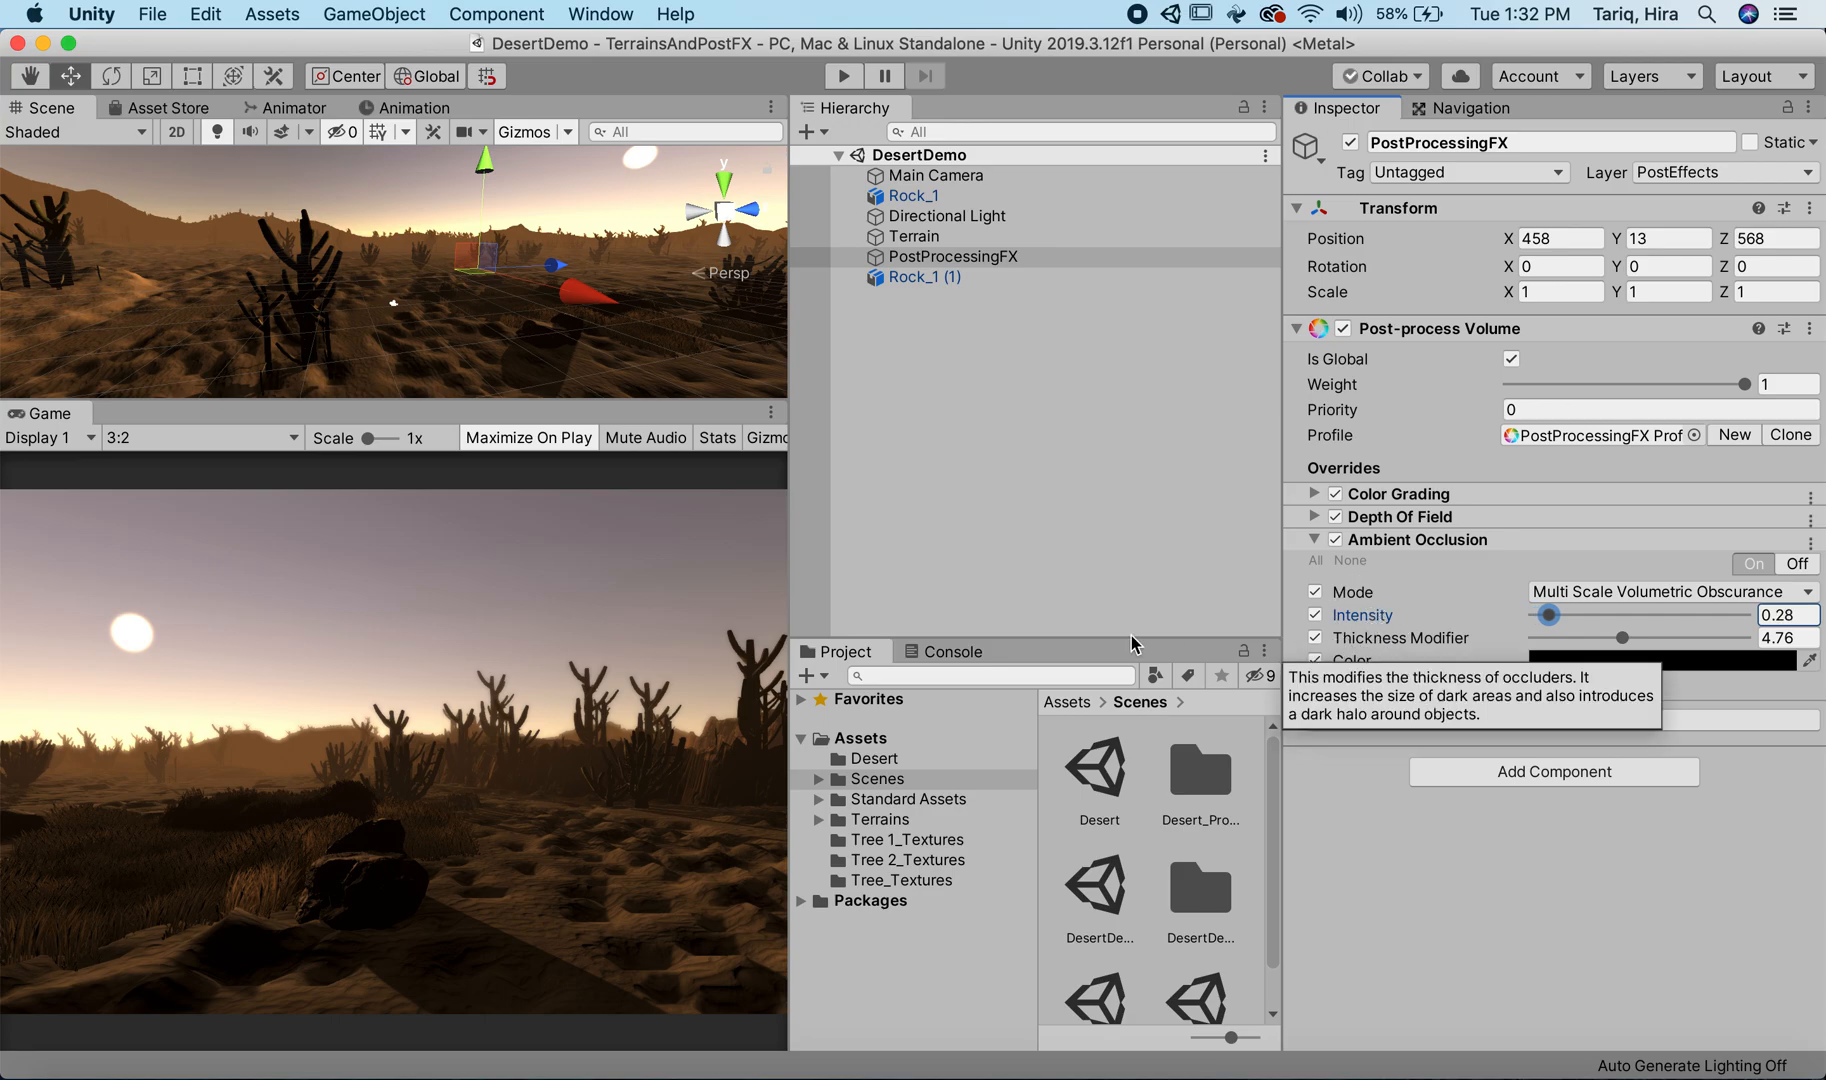
{"action": "left_click_drag", "start_coordinate": [1622, 638], "coordinate": [1562, 628]}
{"action": "left_click_drag", "start_coordinate": [1550, 615], "coordinate": [1589, 653]}
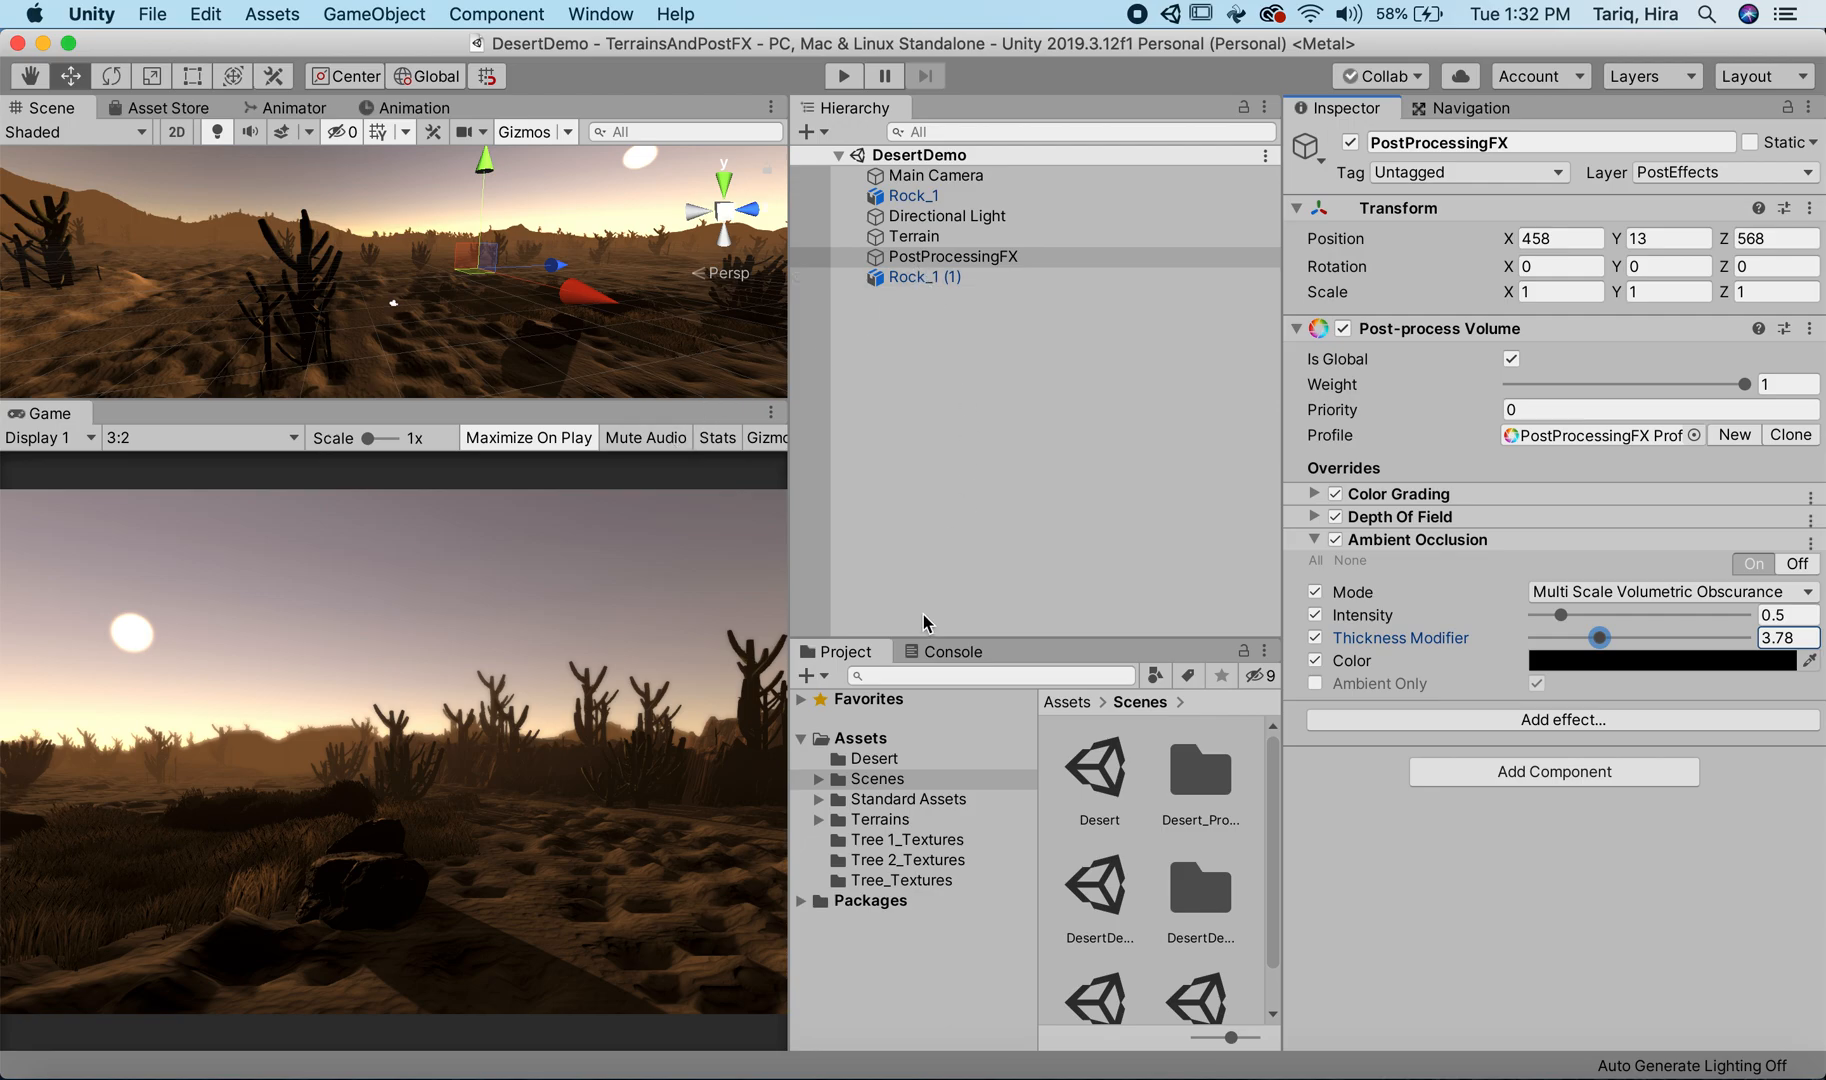
Step: View the Desert scene again for reference, return to DesertDemo and collapse PostProcessingFX's Ambient Occlusion settings
{"action": "double_click", "coordinate": [1100, 772]}
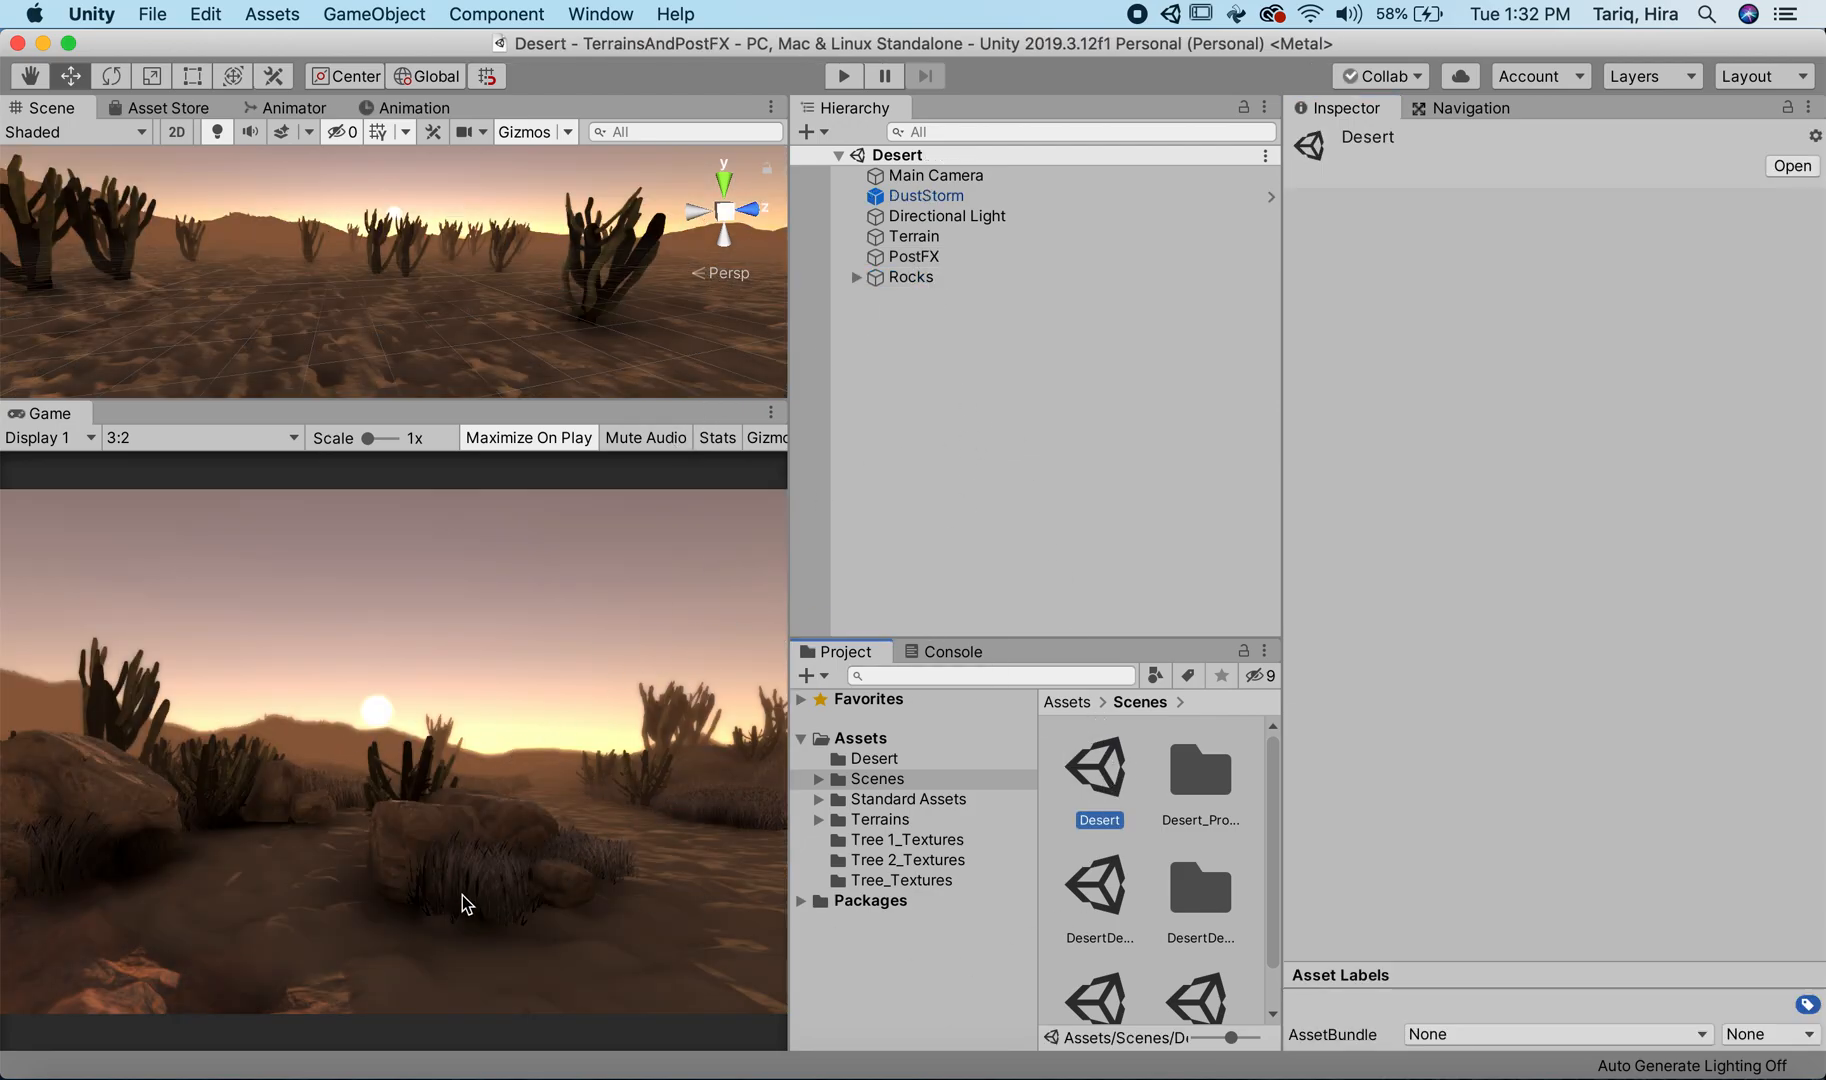
{"action": "double_click", "coordinate": [1100, 888]}
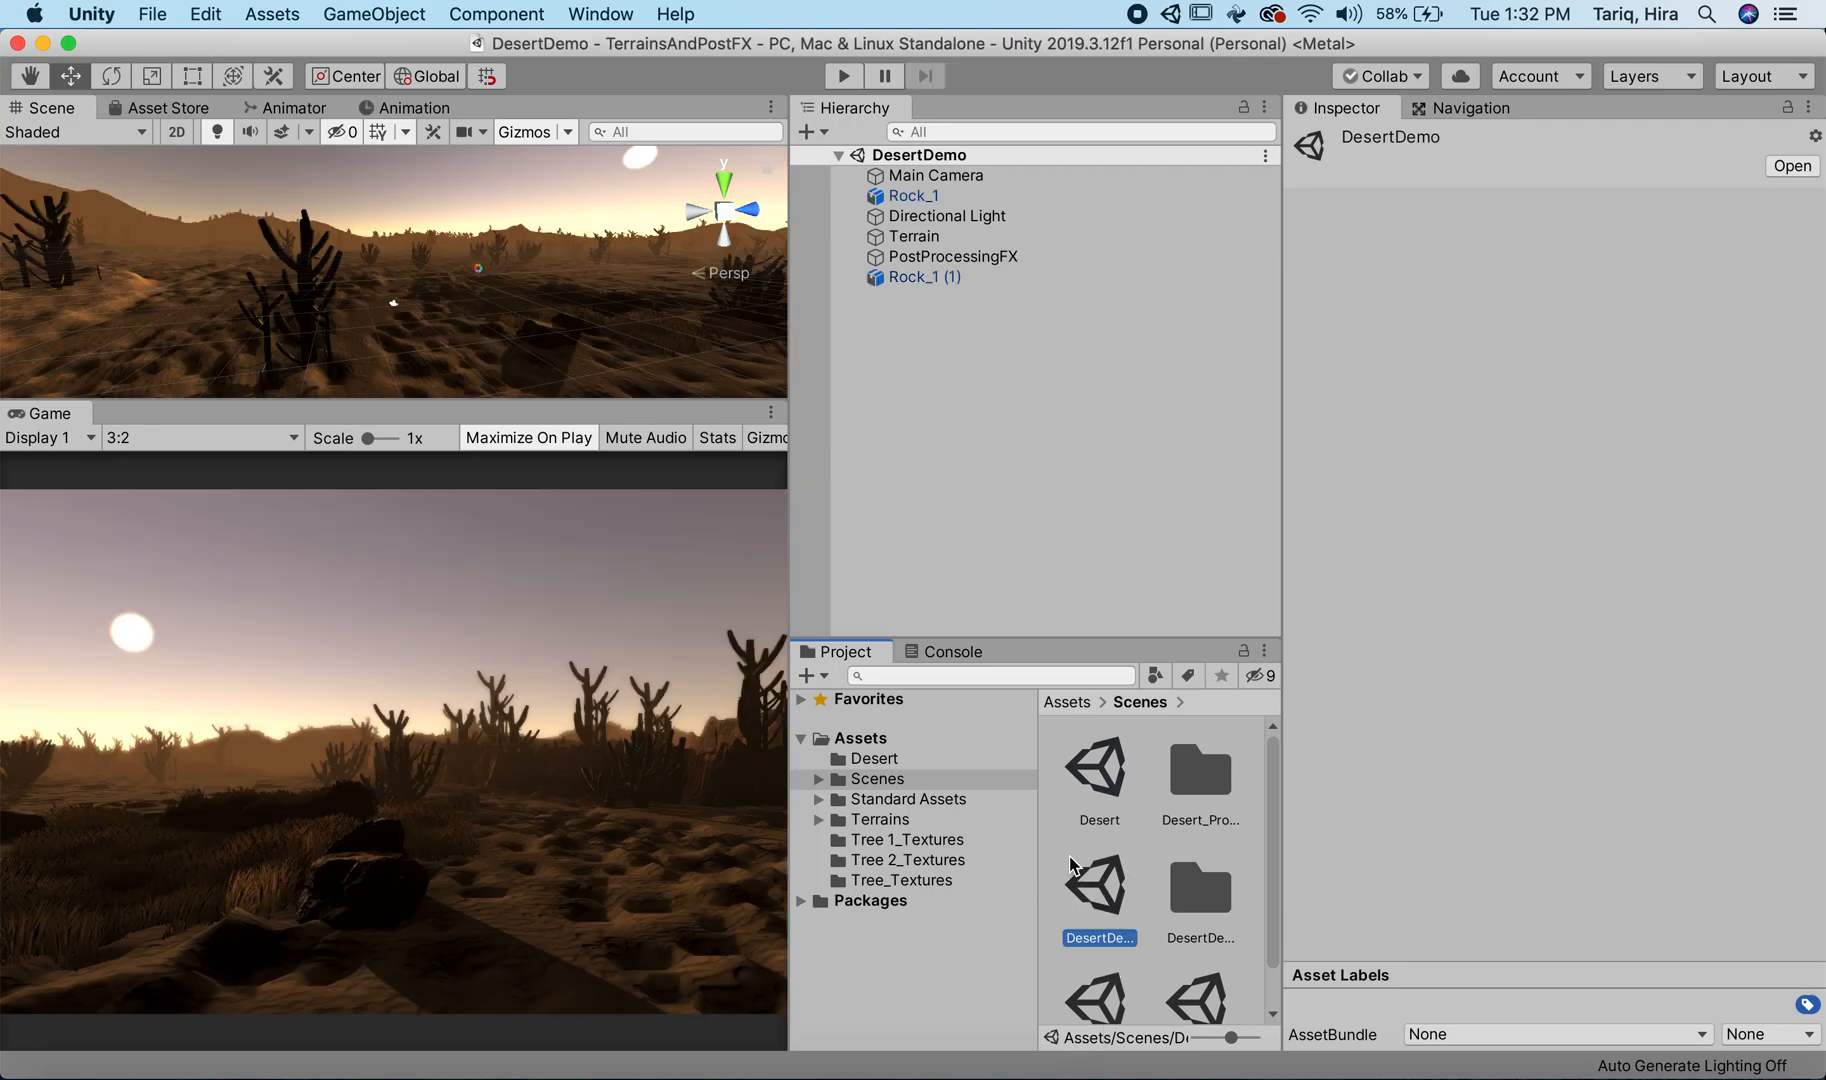
{"action": "left_click", "coordinate": [1007, 258]}
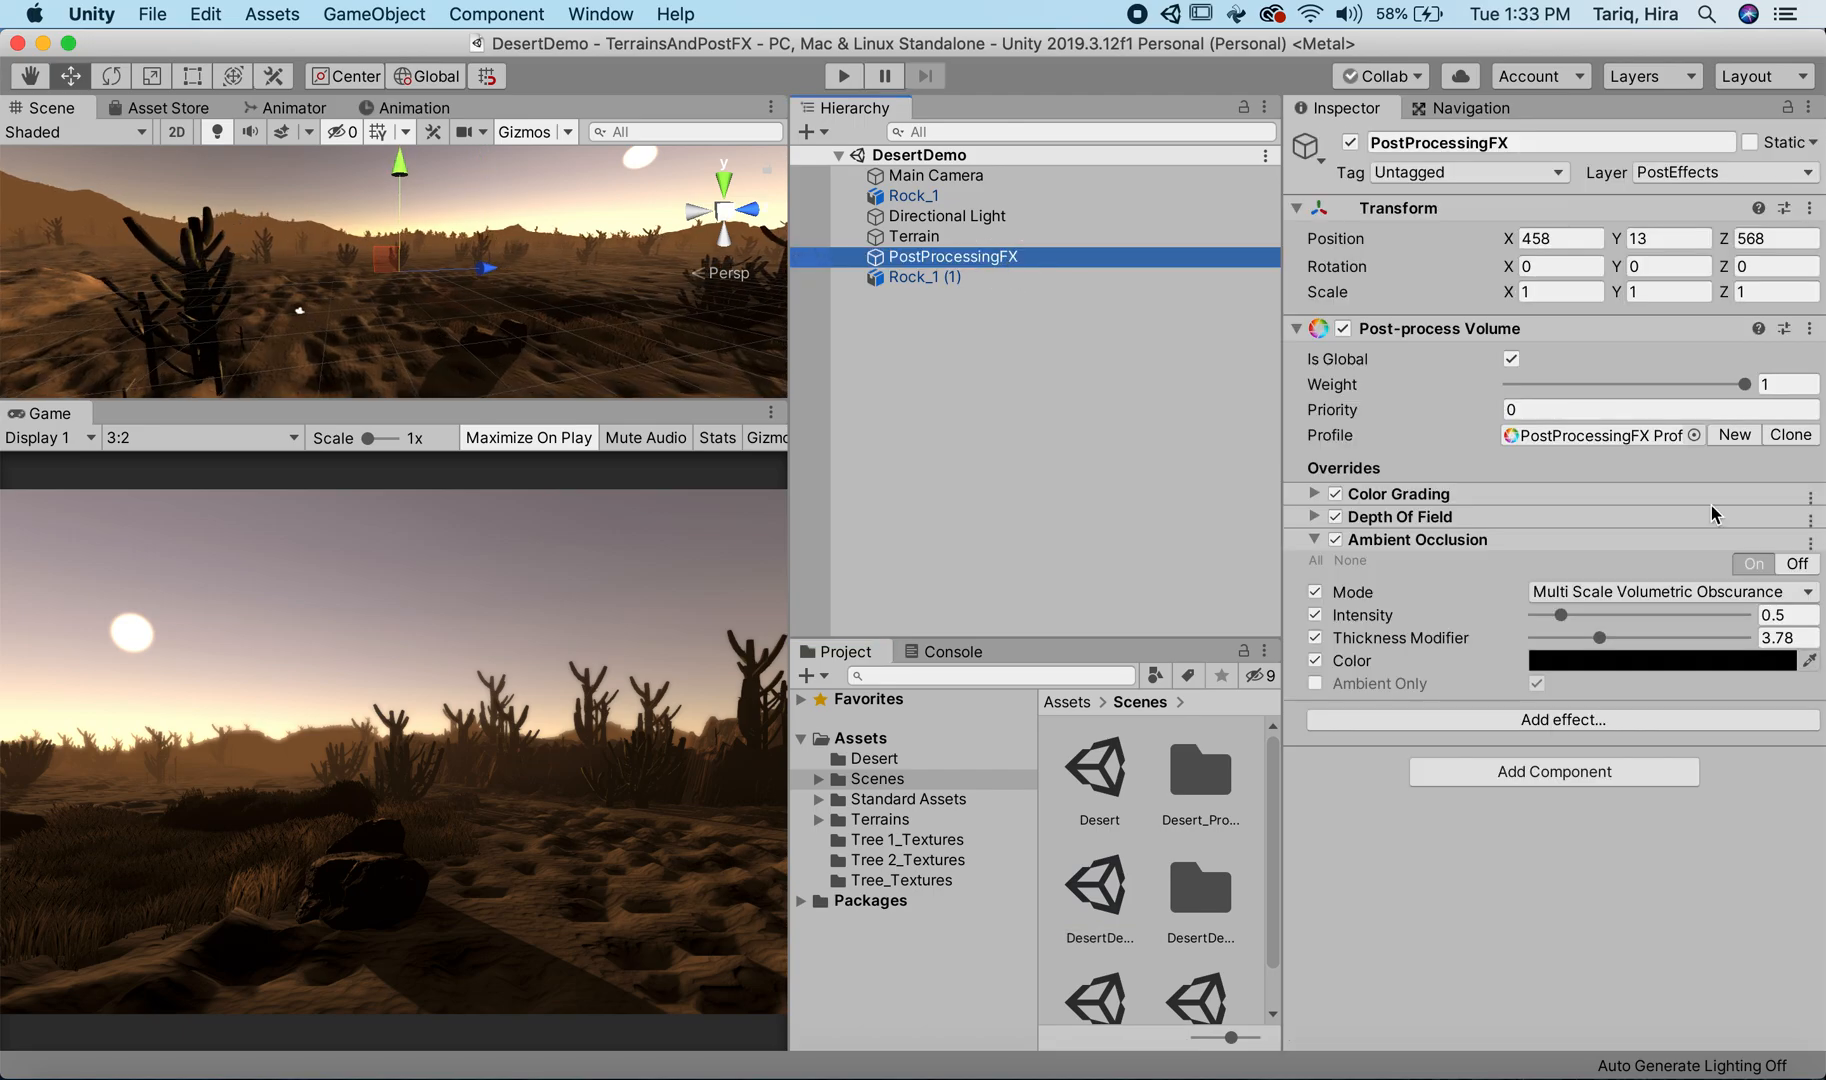
{"action": "left_click", "coordinate": [1318, 540]}
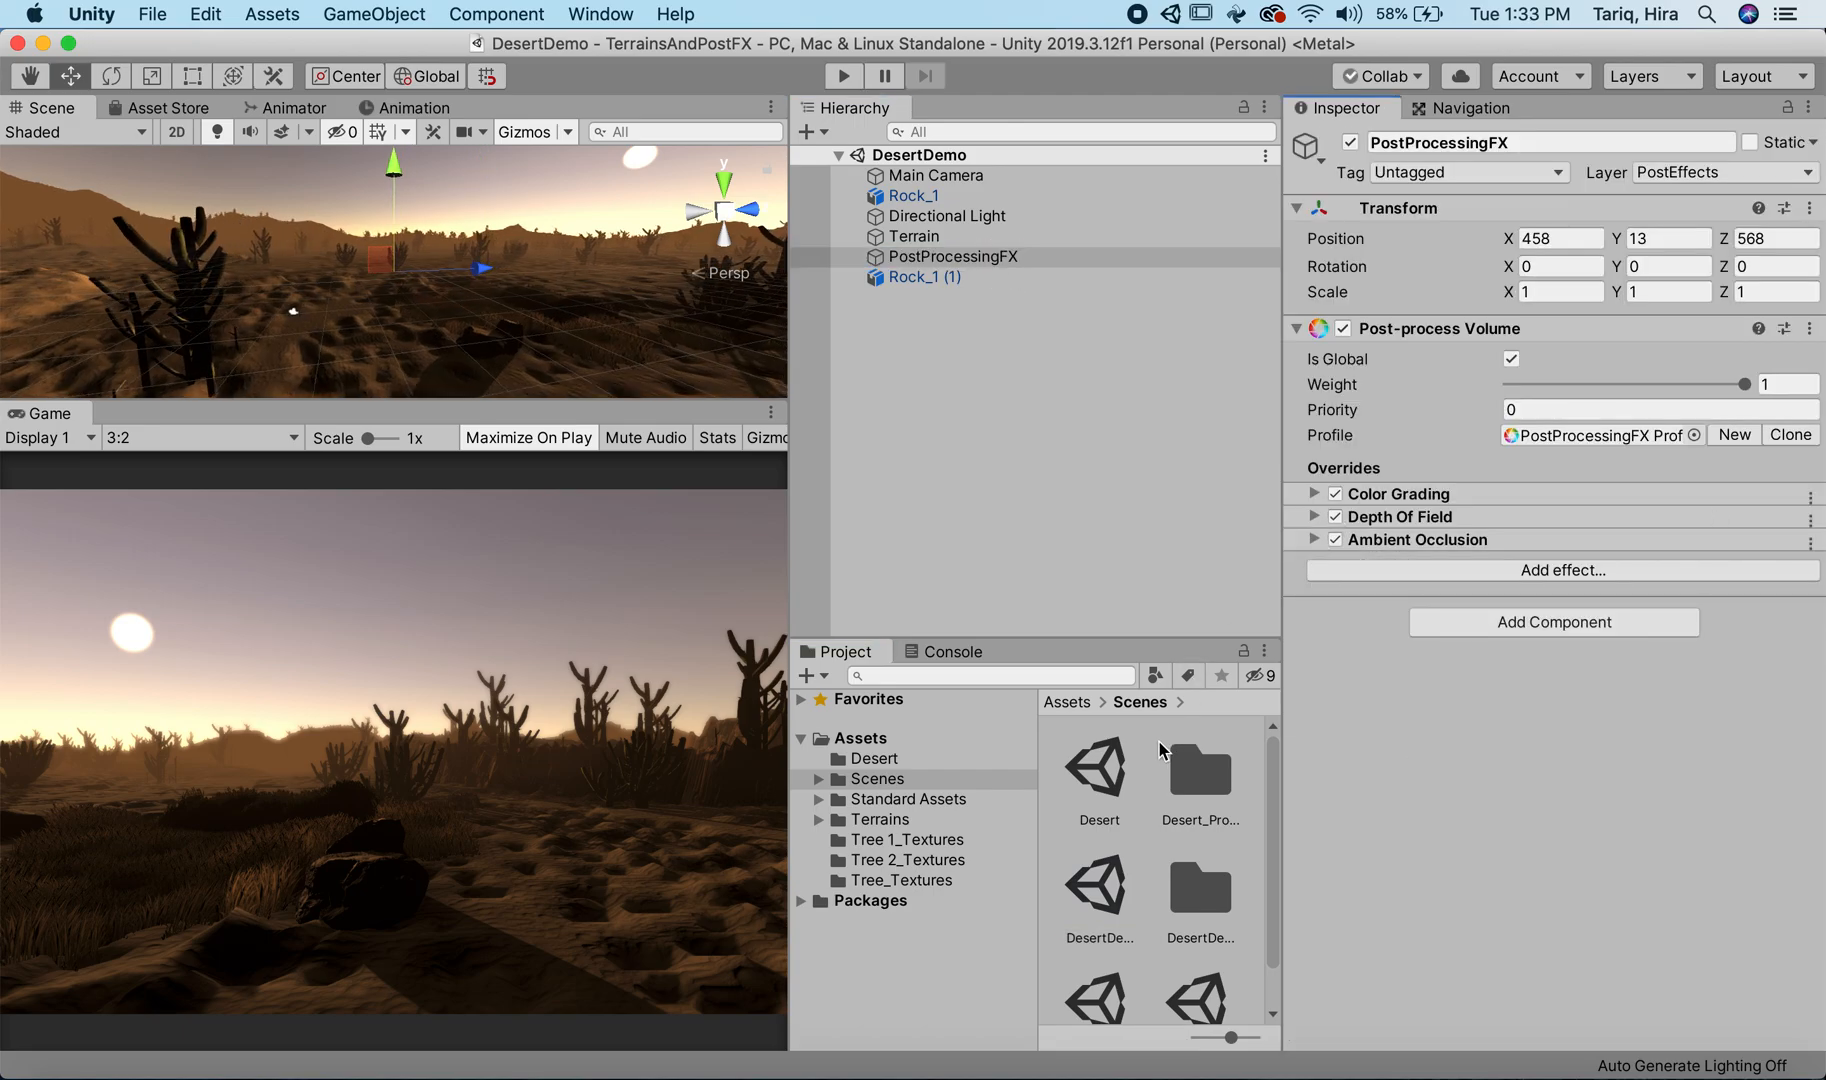
Step: Open the Desert scene and switch its PostFX object off and on to compare the view with and without effects
{"action": "left_click", "coordinate": [1100, 766]}
{"action": "double_click", "coordinate": [1100, 766]}
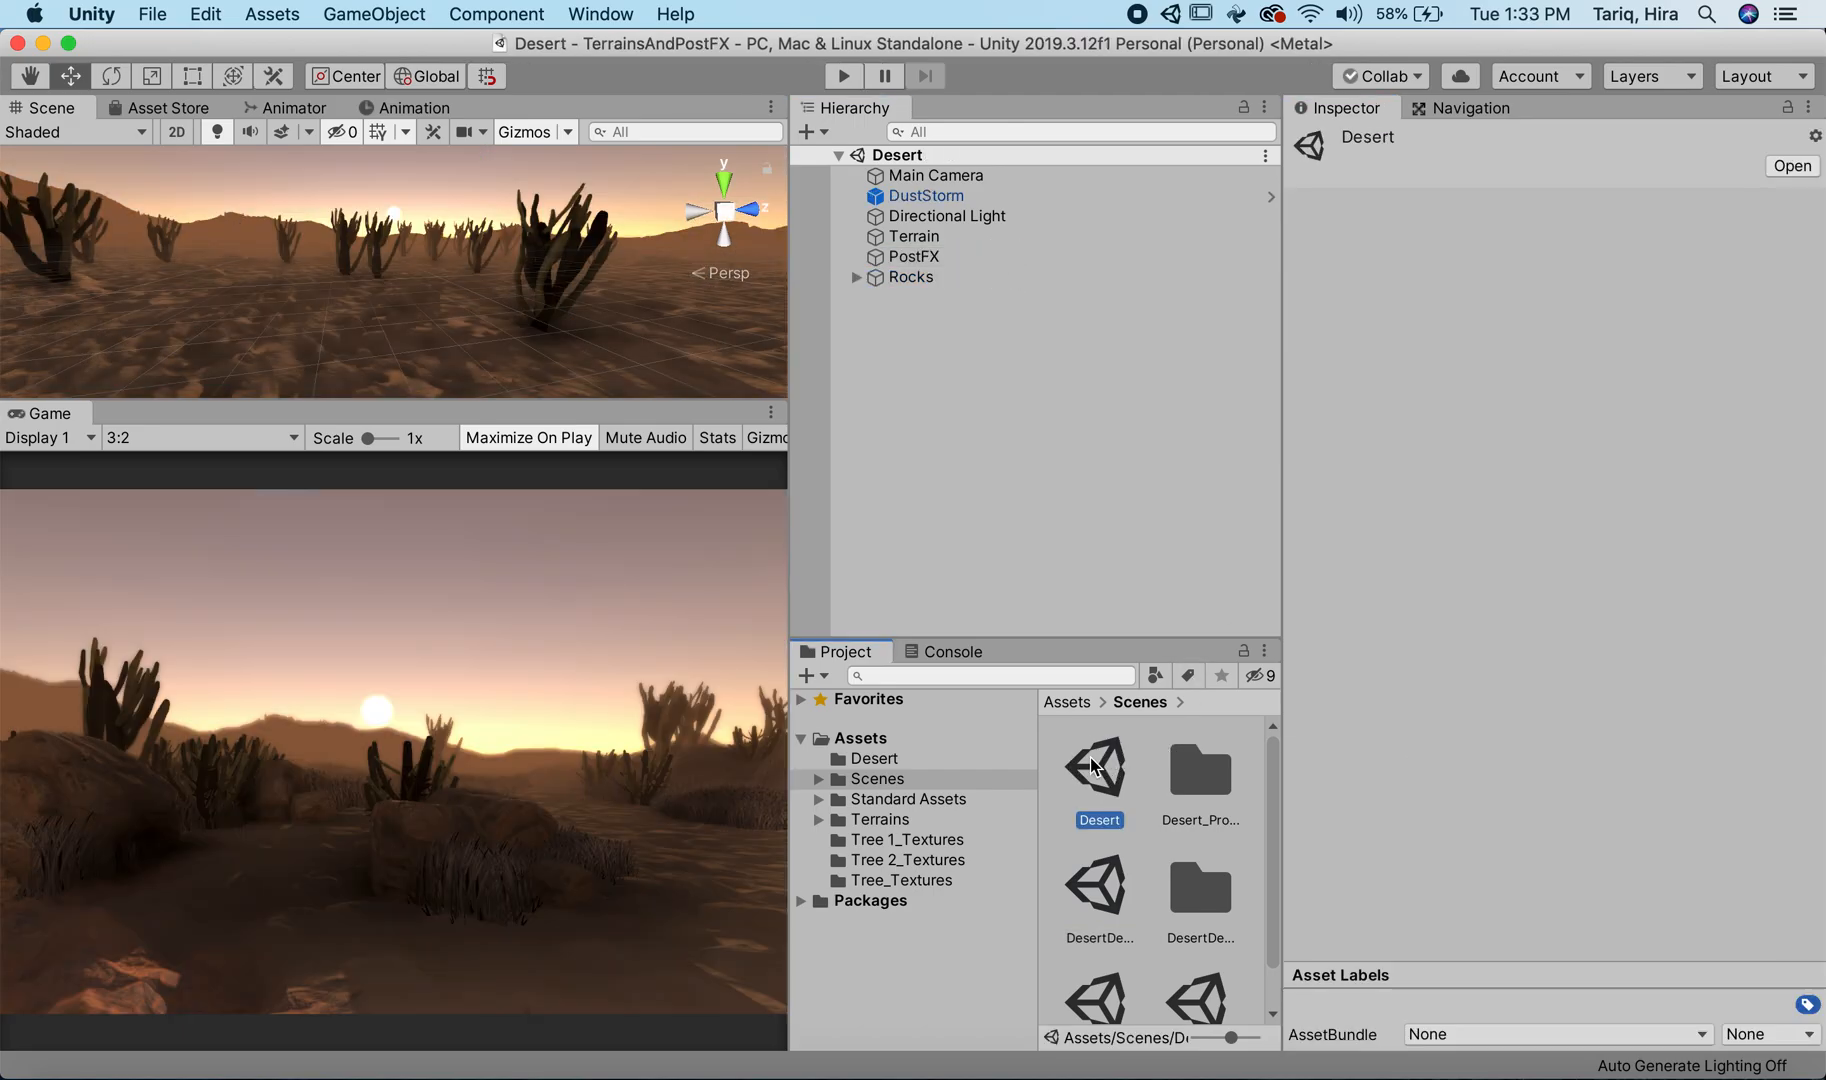
{"action": "left_click", "coordinate": [990, 257]}
{"action": "left_click", "coordinate": [1350, 142]}
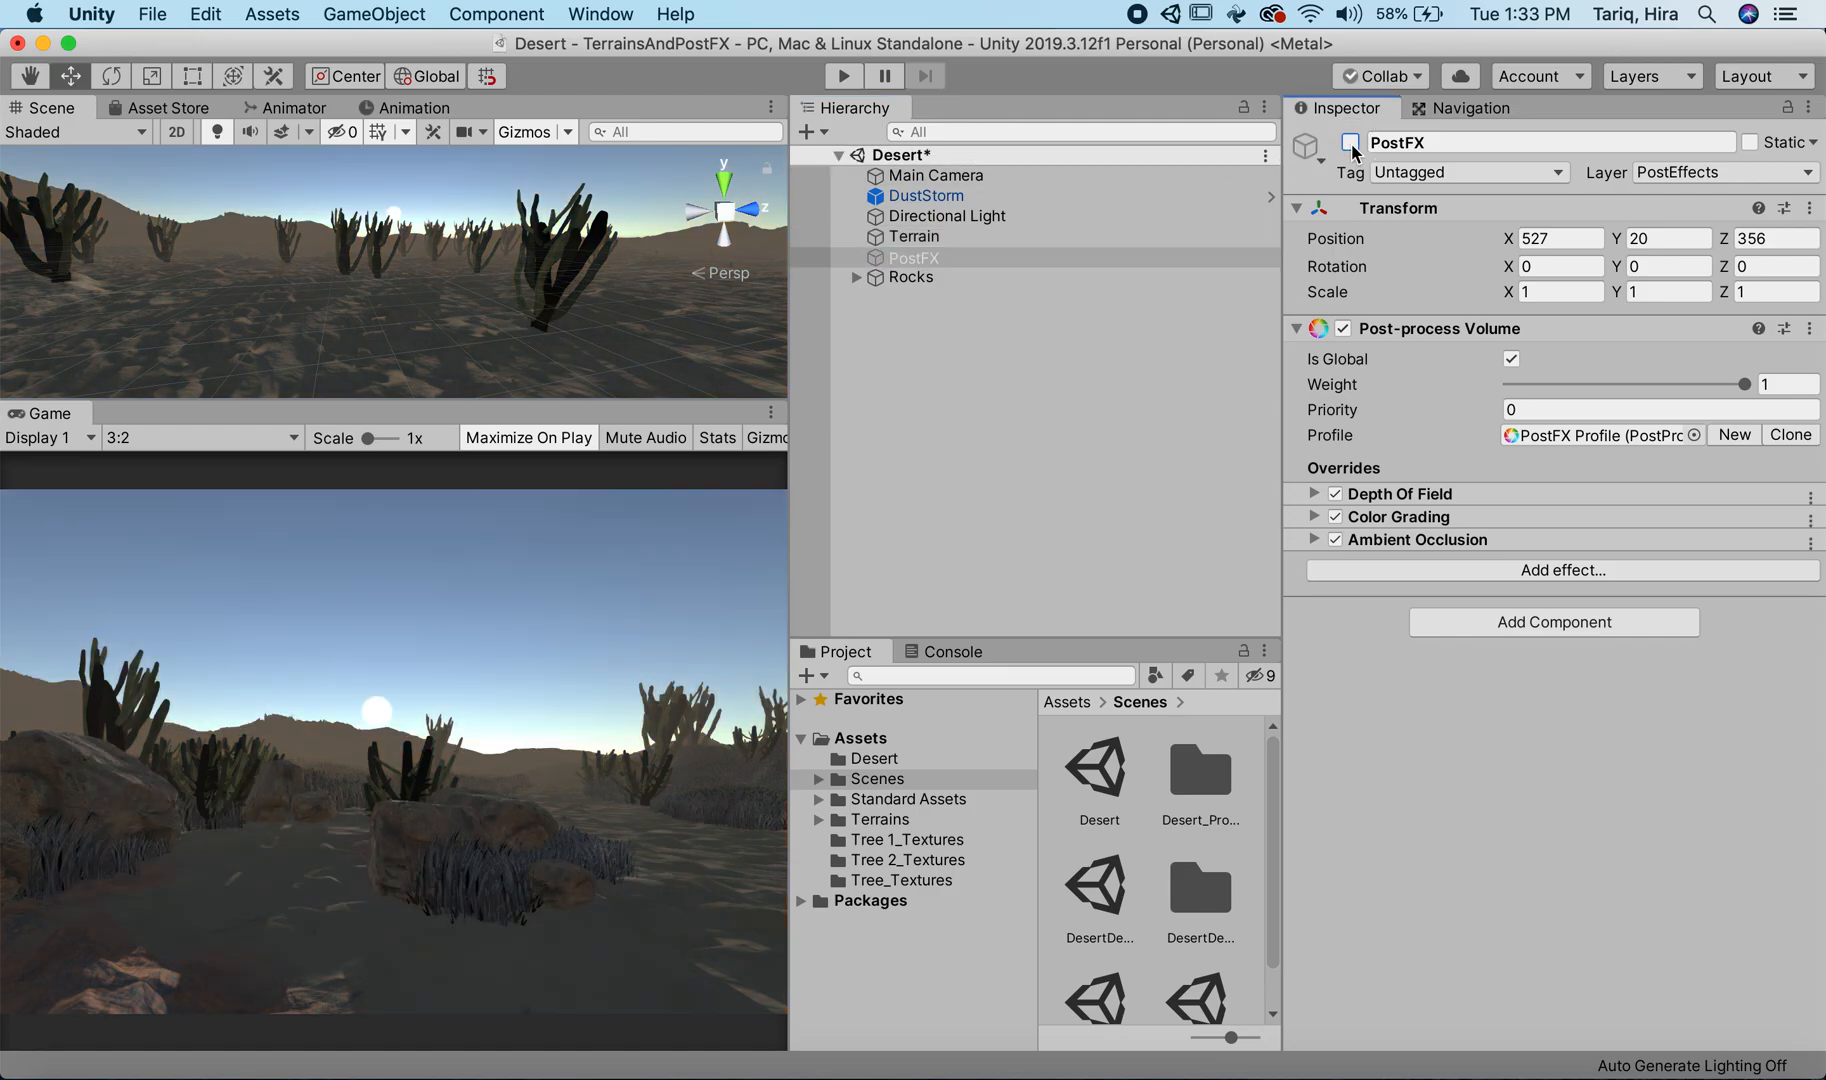
{"action": "left_click", "coordinate": [1350, 142]}
{"action": "left_click", "coordinate": [1350, 142]}
{"action": "left_click", "coordinate": [1350, 142]}
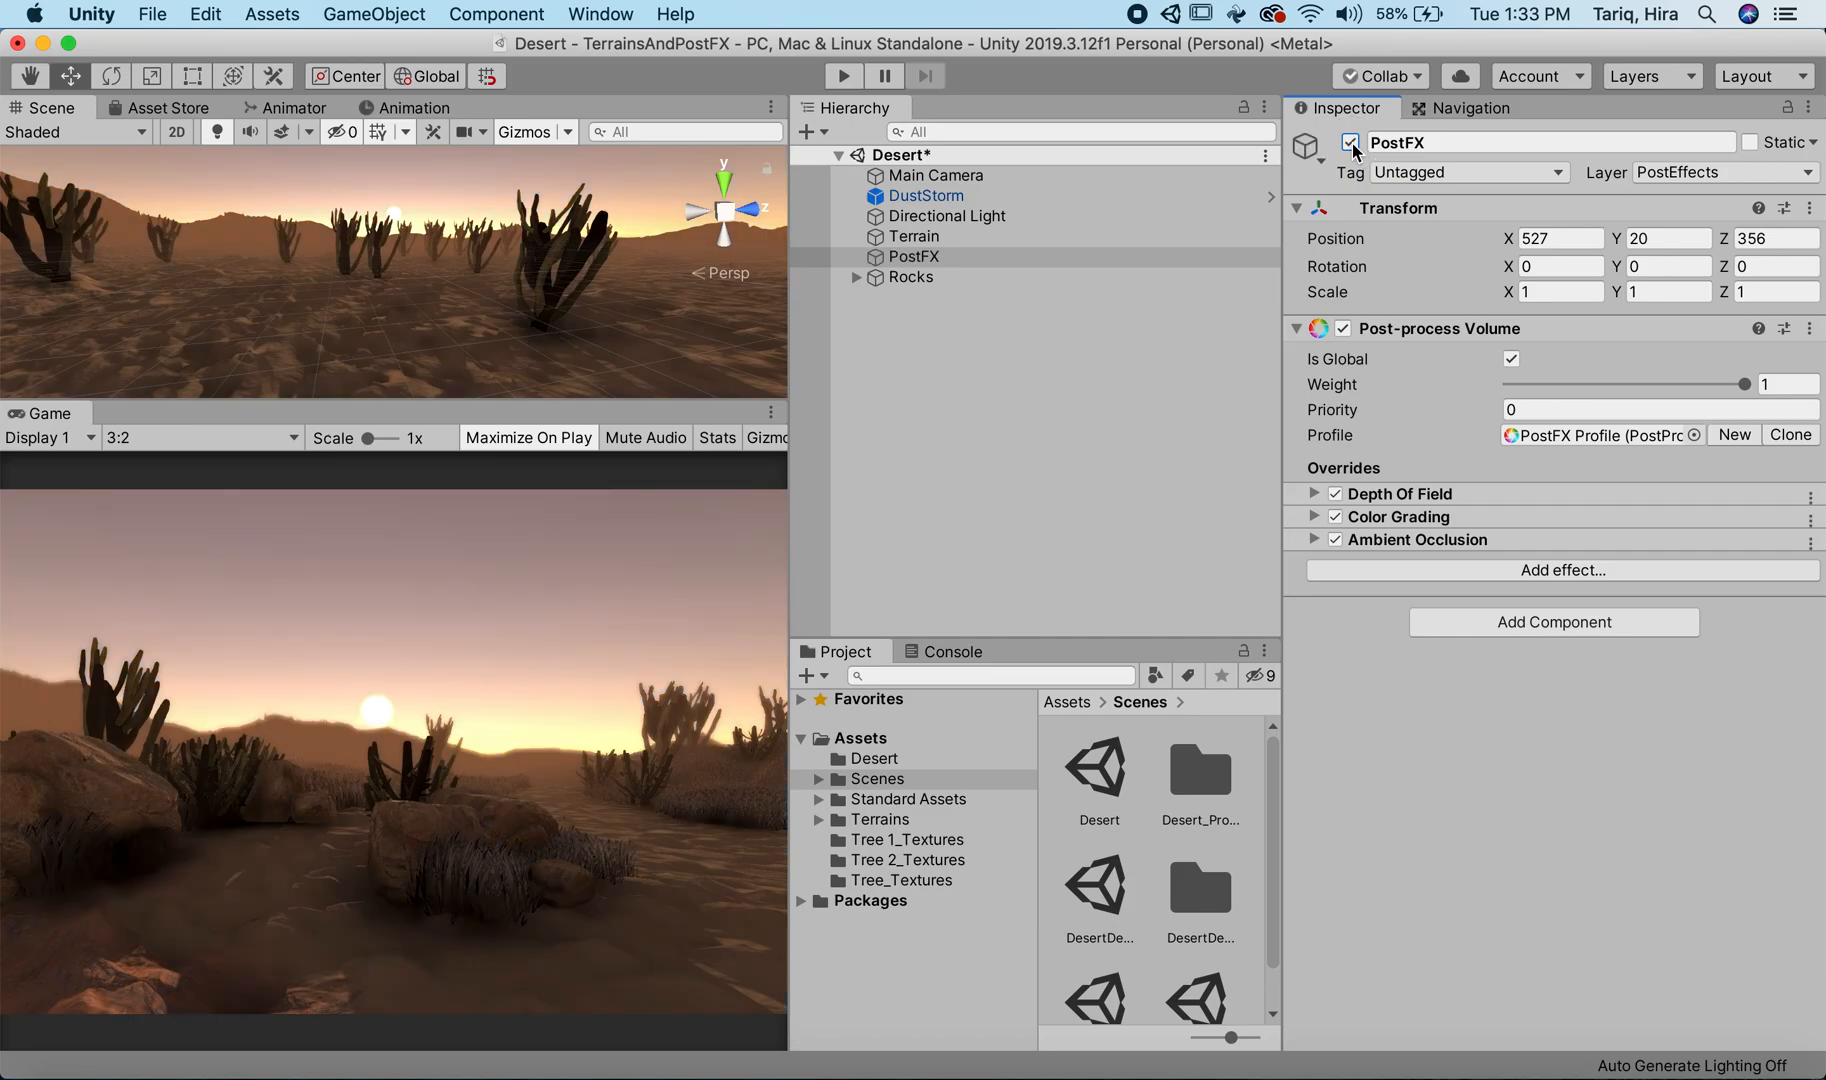
Step: Return to DesertDemo, saving Desert, and switch PostProcessingFX off and on to compare the view with and without effects
{"action": "double_click", "coordinate": [1097, 883]}
{"action": "left_click", "coordinate": [1122, 416]}
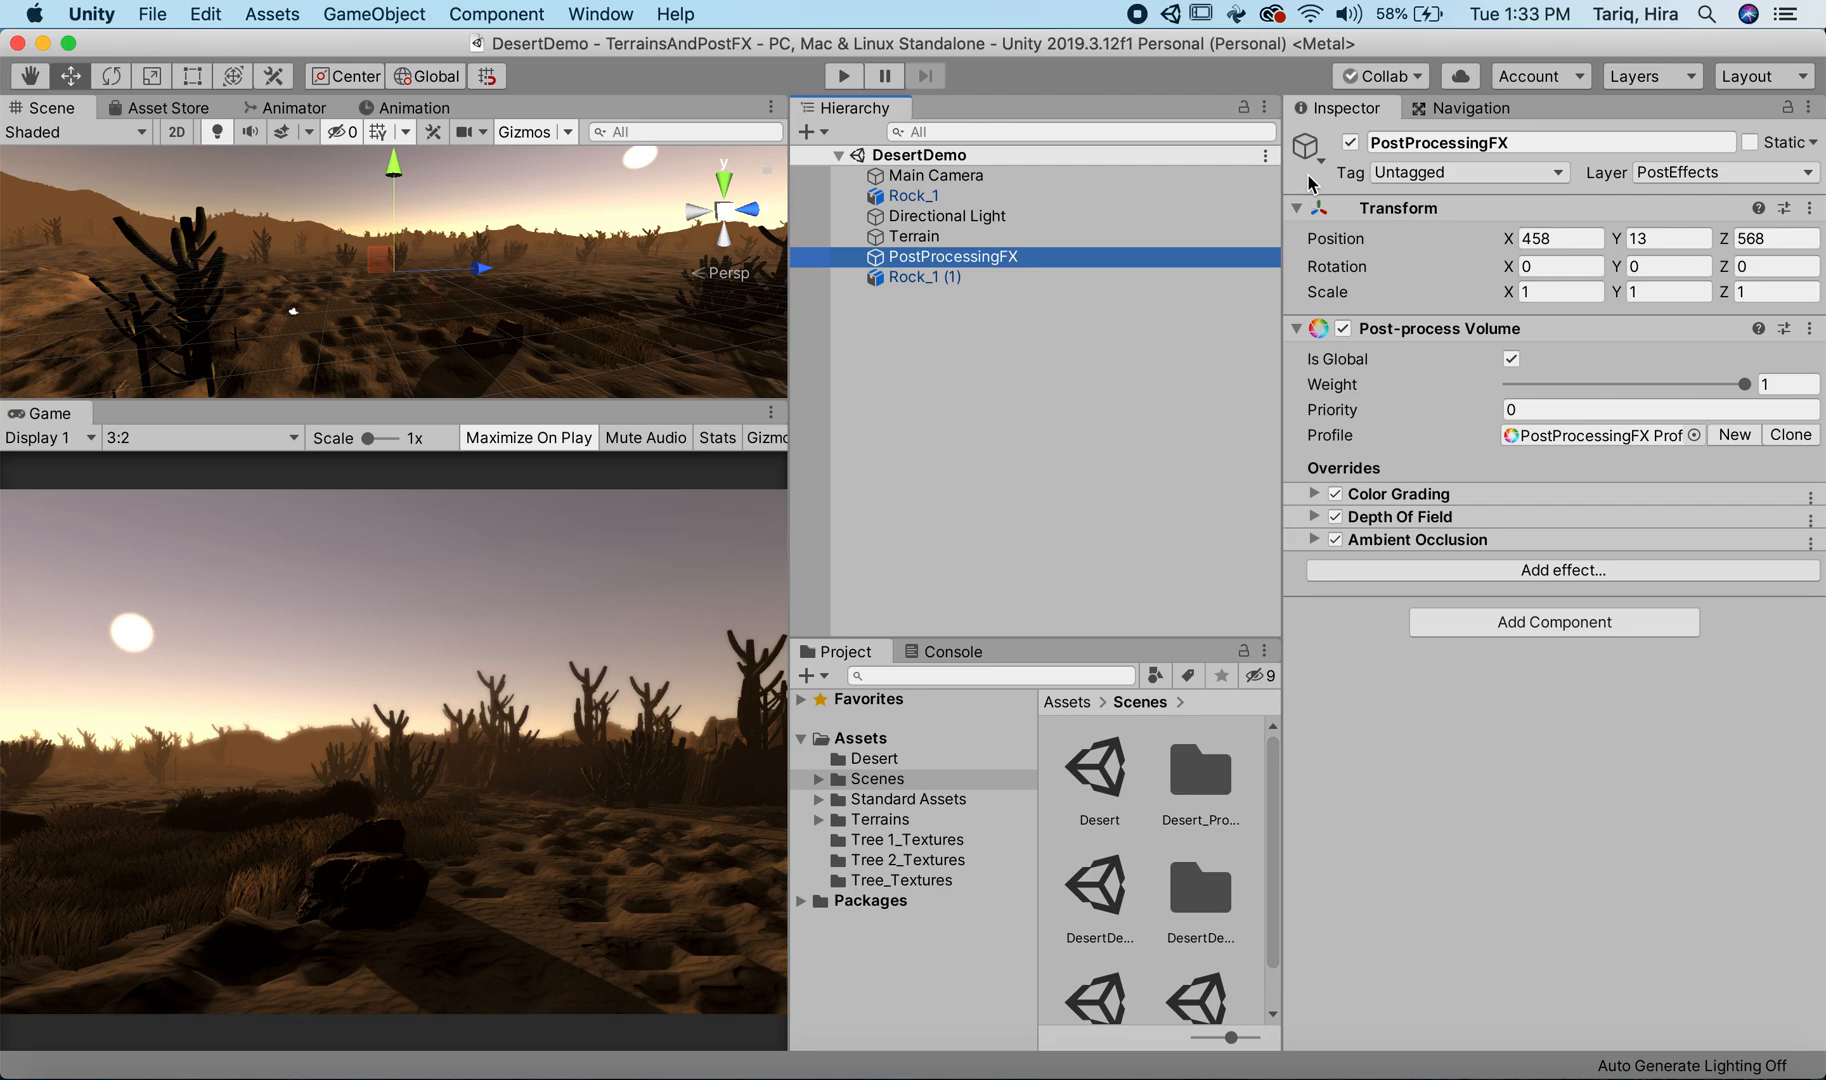
{"action": "left_click", "coordinate": [1350, 143]}
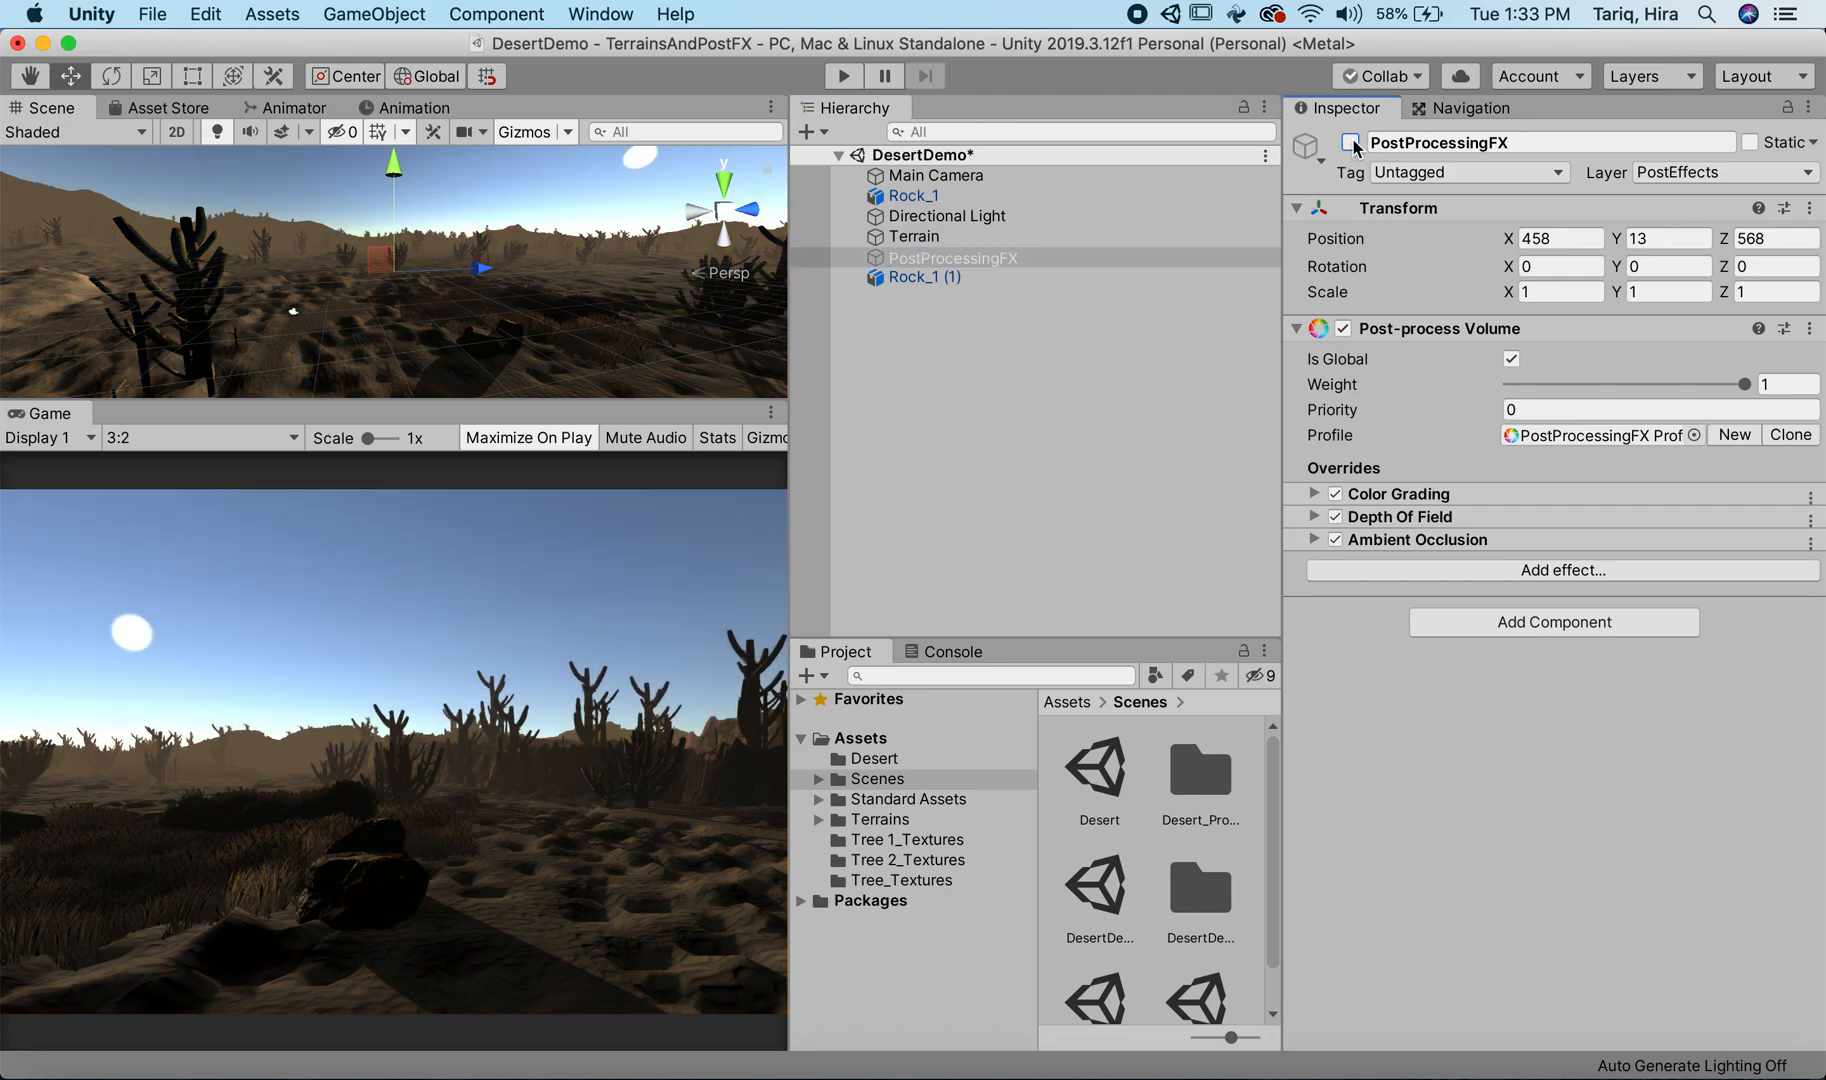
{"action": "left_click", "coordinate": [1351, 143]}
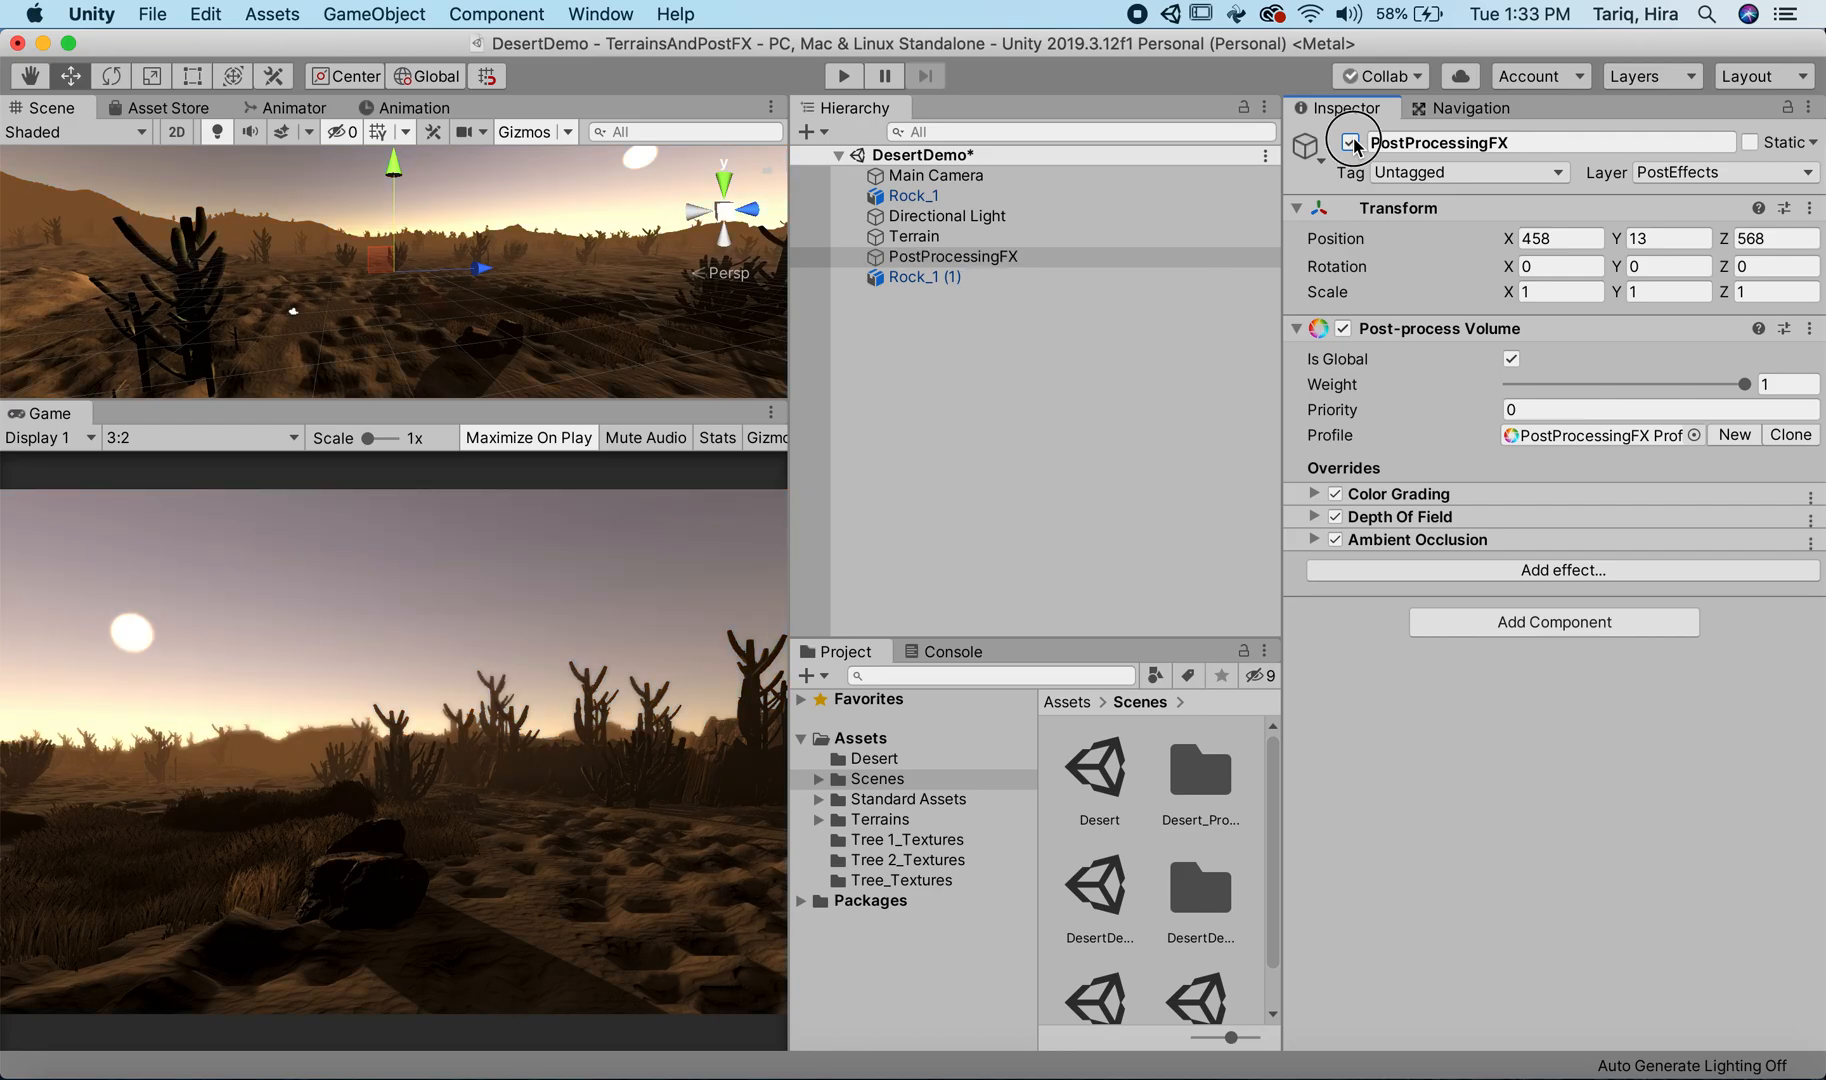
{"action": "left_click", "coordinate": [1352, 143]}
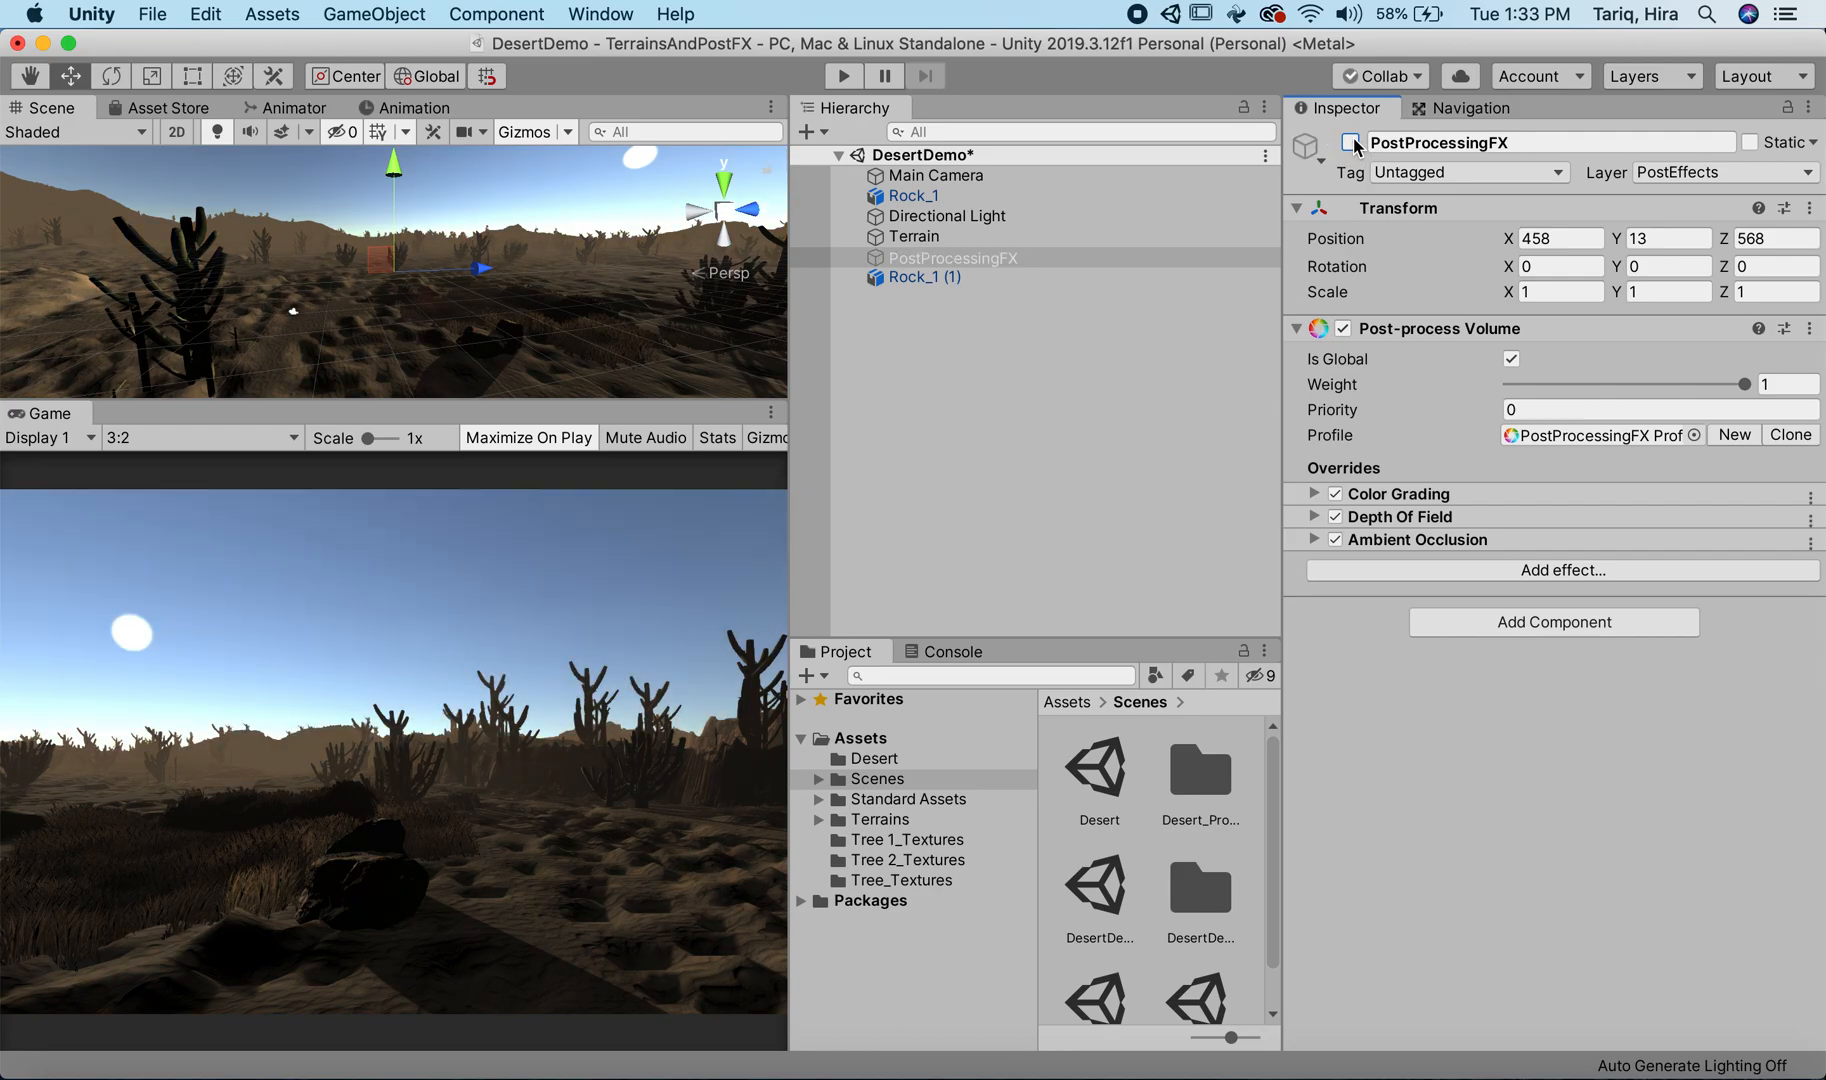
{"action": "left_click", "coordinate": [1352, 143]}
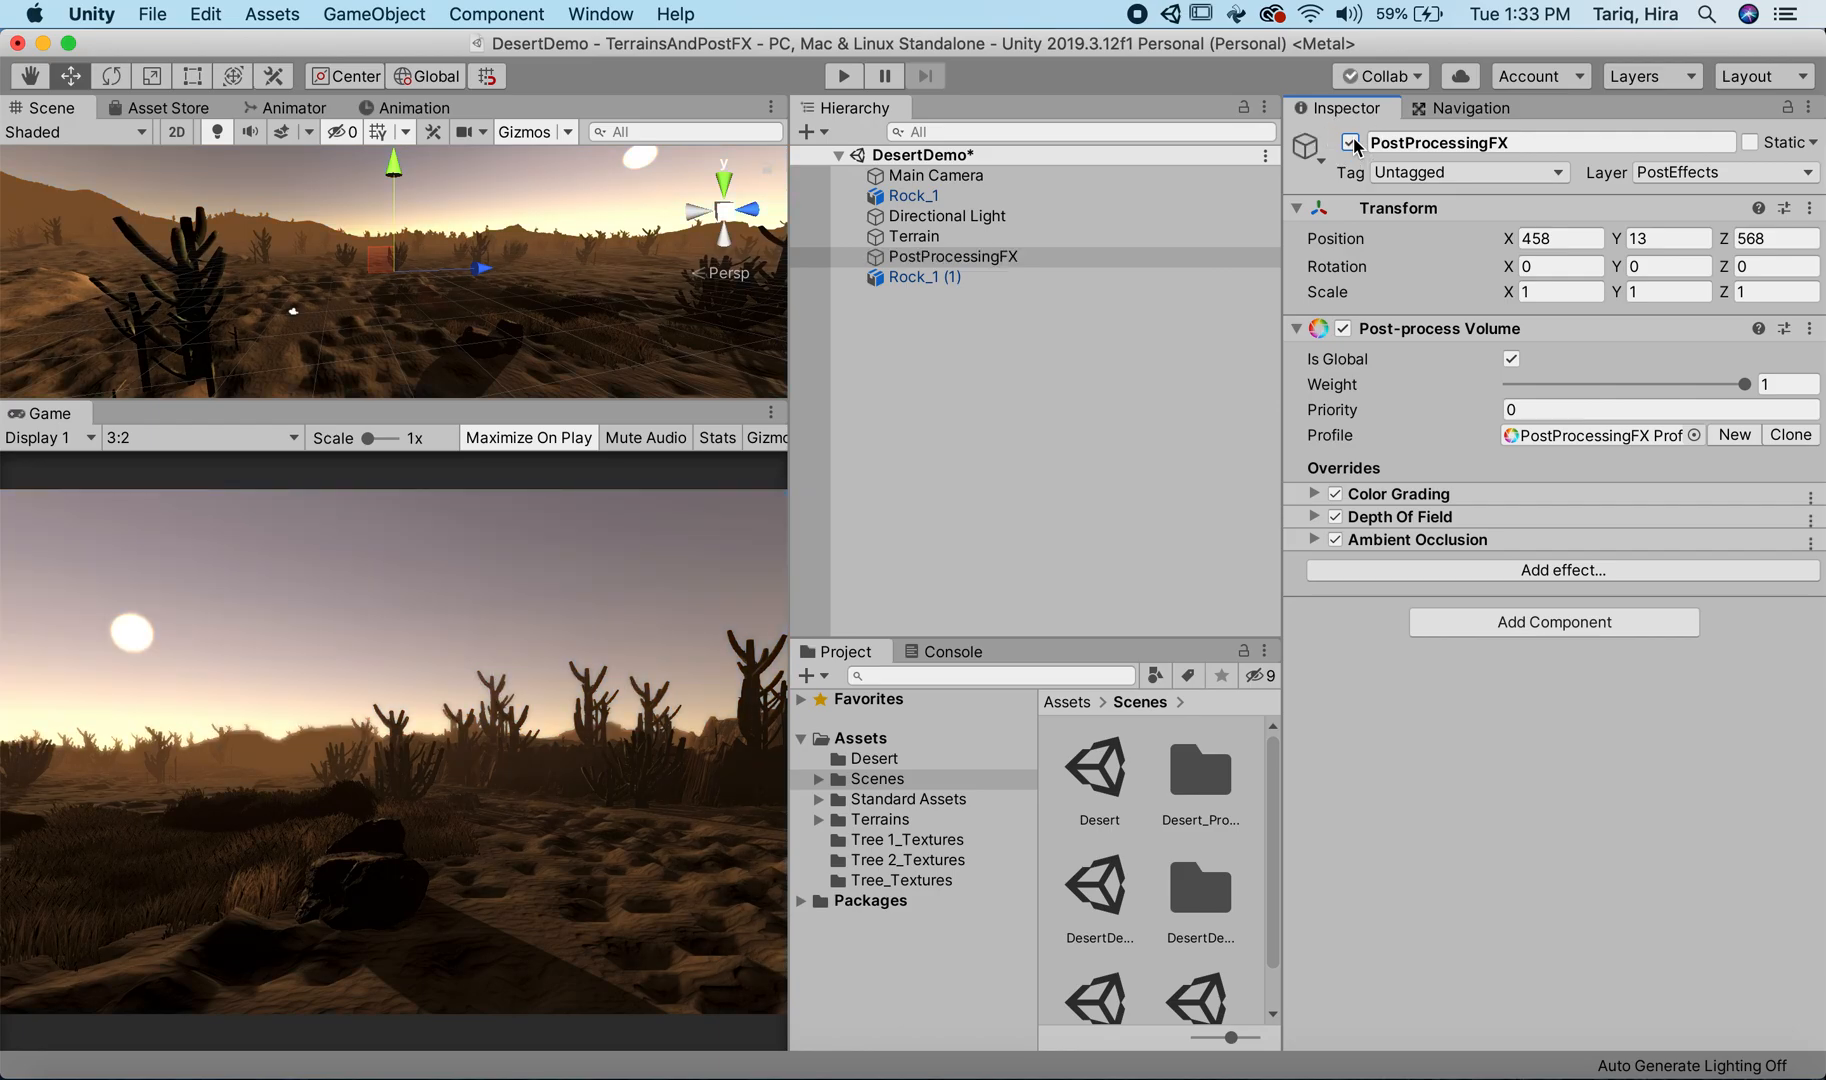
Step: Set PostProcessingFX's Color Grading white balance to Temperature 43 and Tint 14
{"action": "left_click", "coordinate": [1328, 500]}
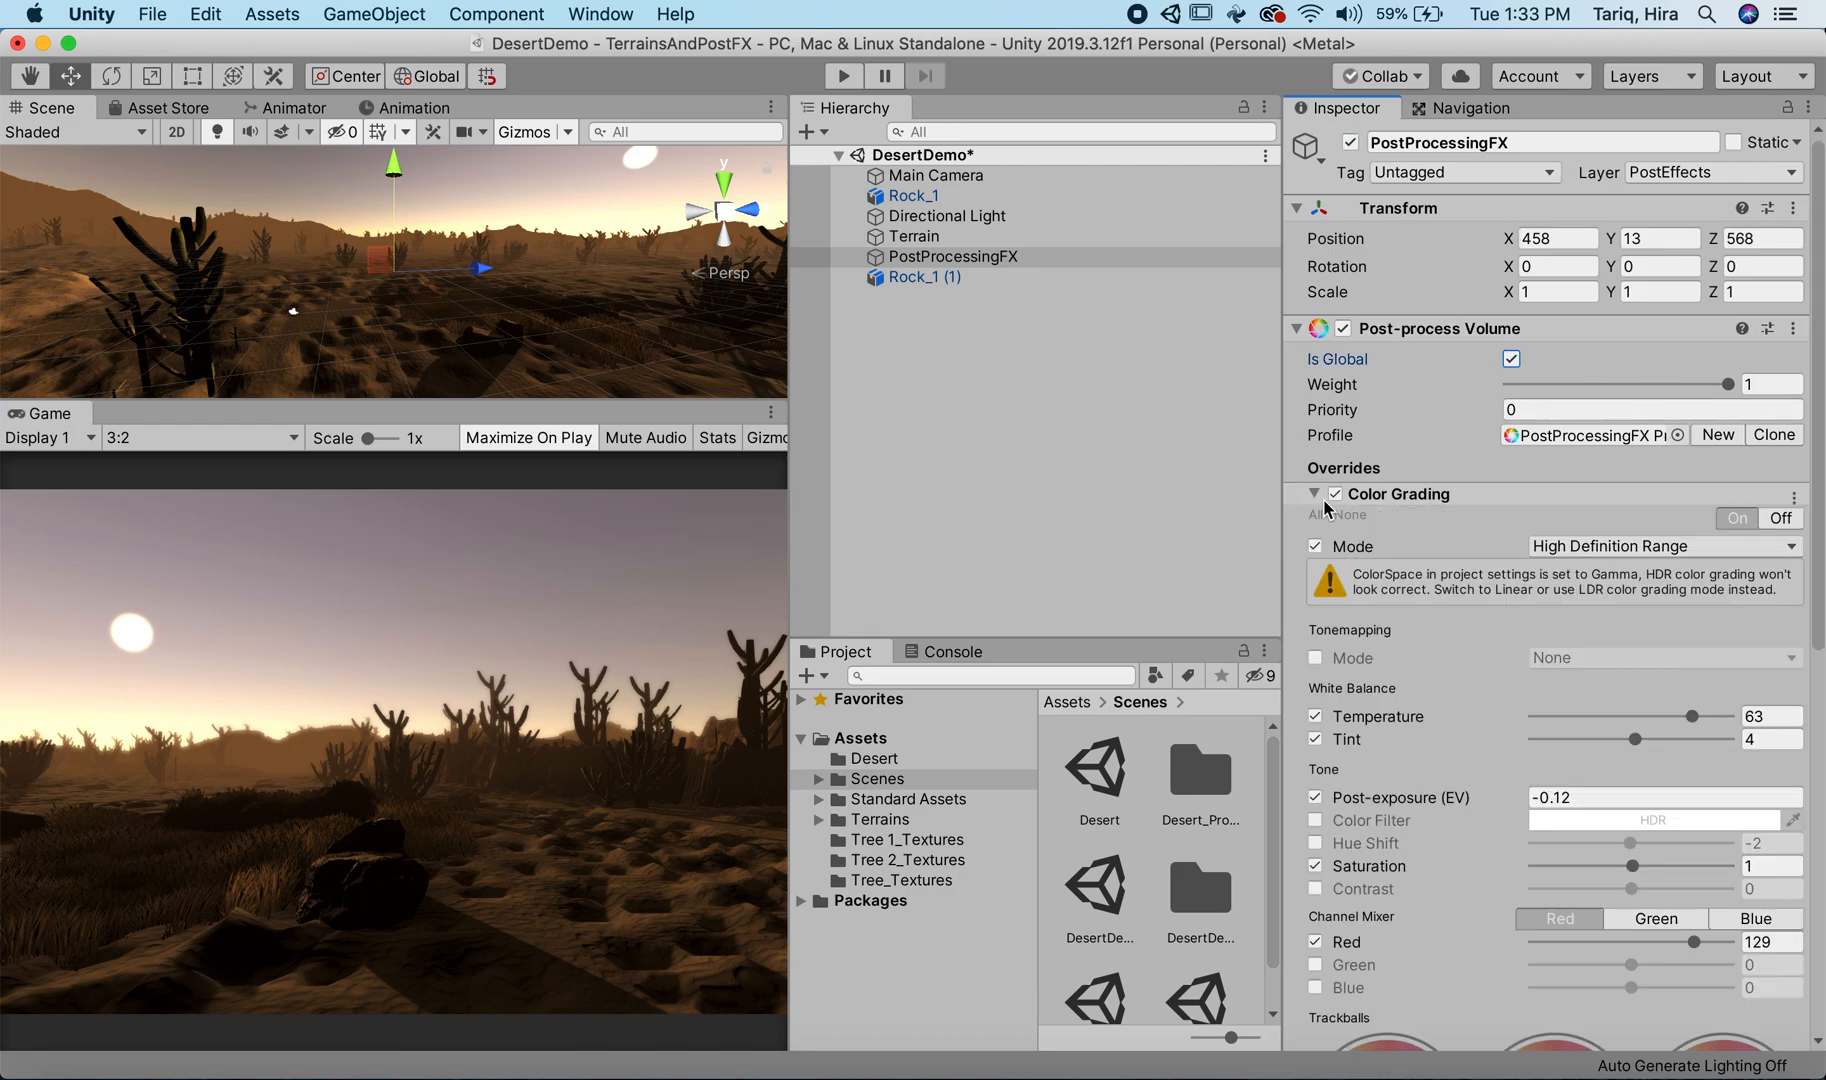
{"action": "left_click", "coordinate": [1673, 717]}
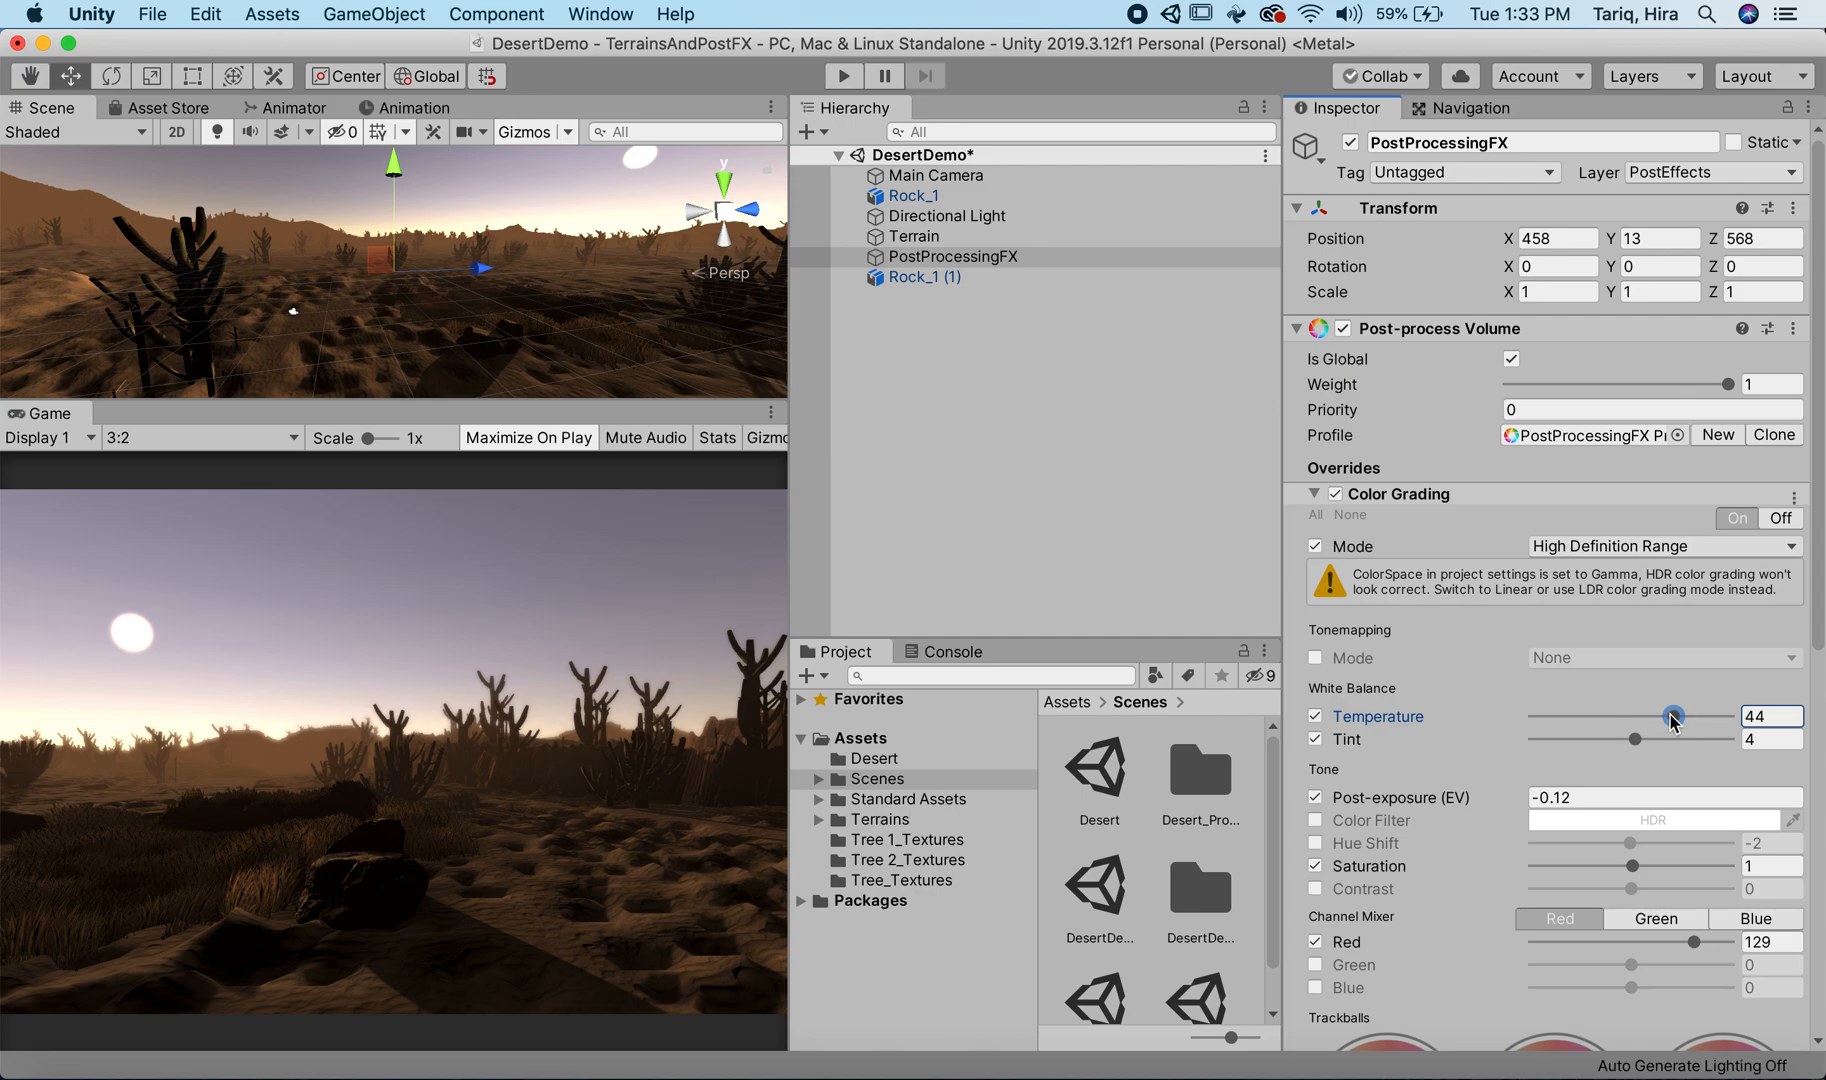
{"action": "left_click_drag", "start_coordinate": [1671, 715], "coordinate": [1643, 736]}
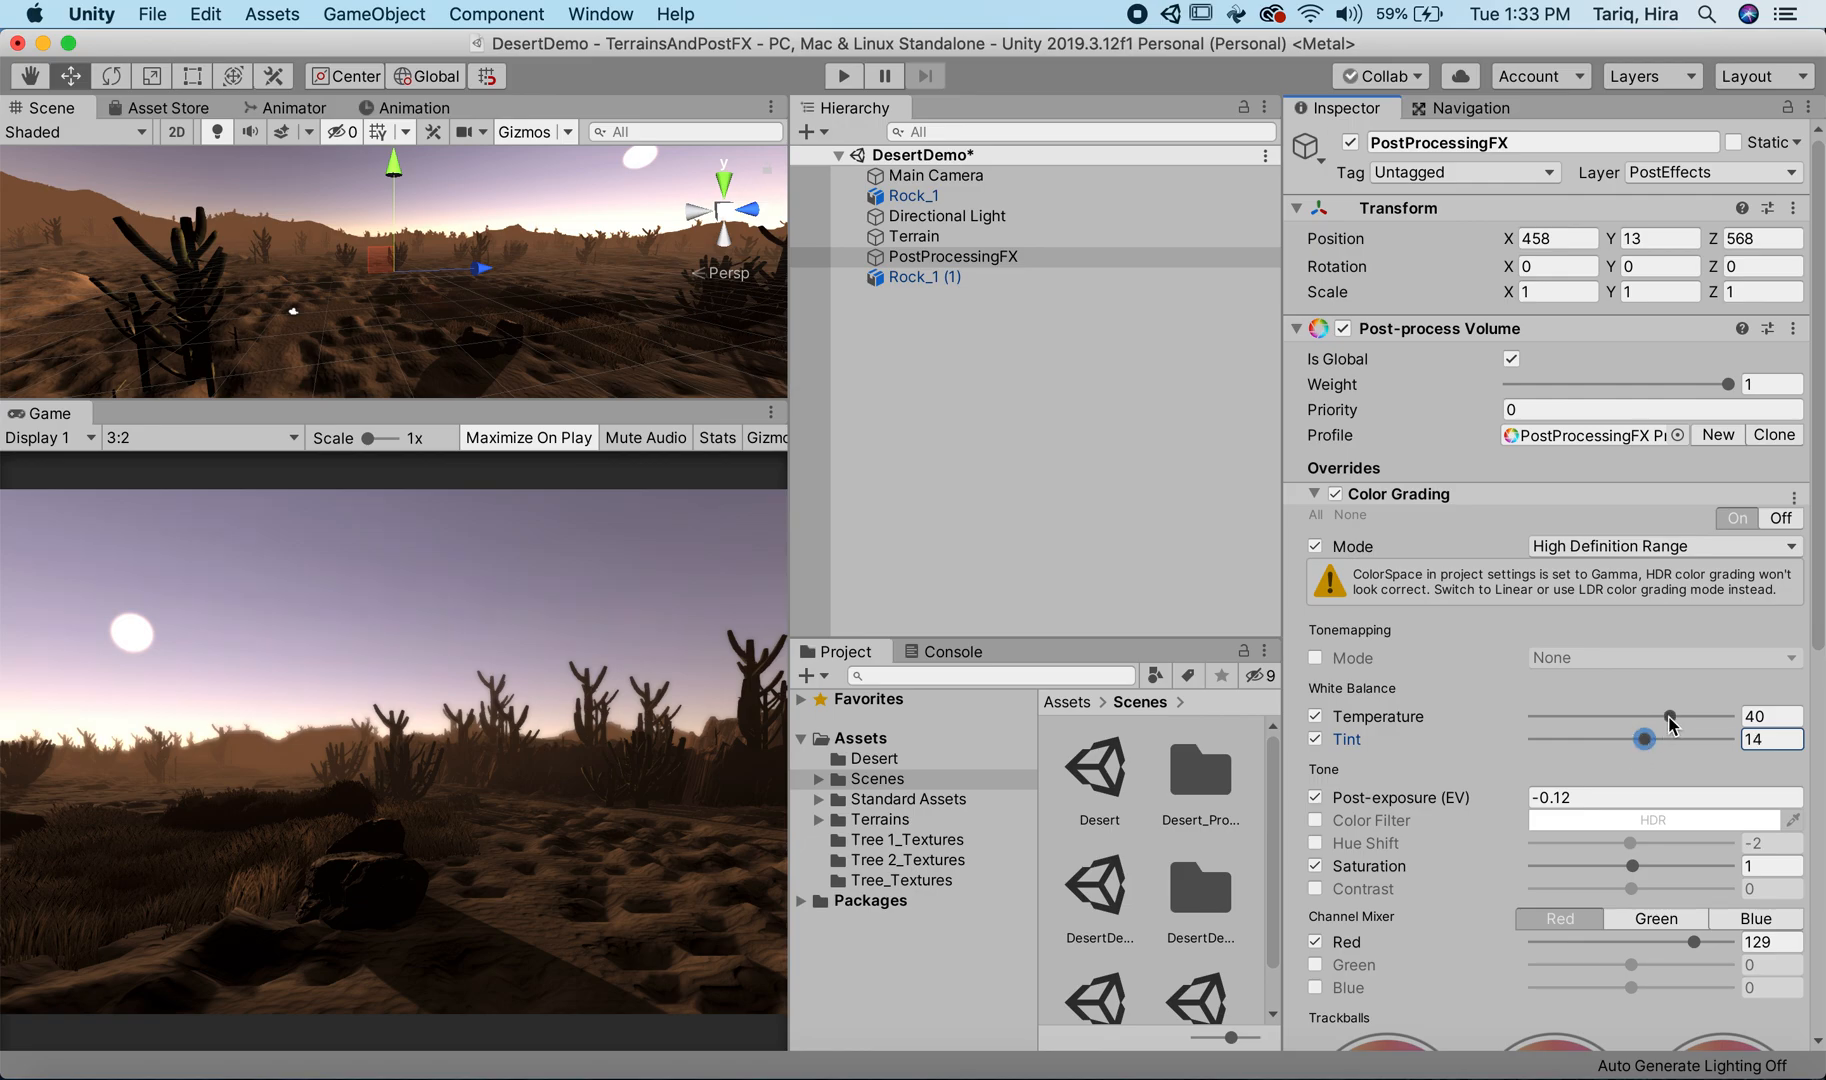
{"action": "left_click_drag", "start_coordinate": [1673, 718], "coordinate": [1675, 719]}
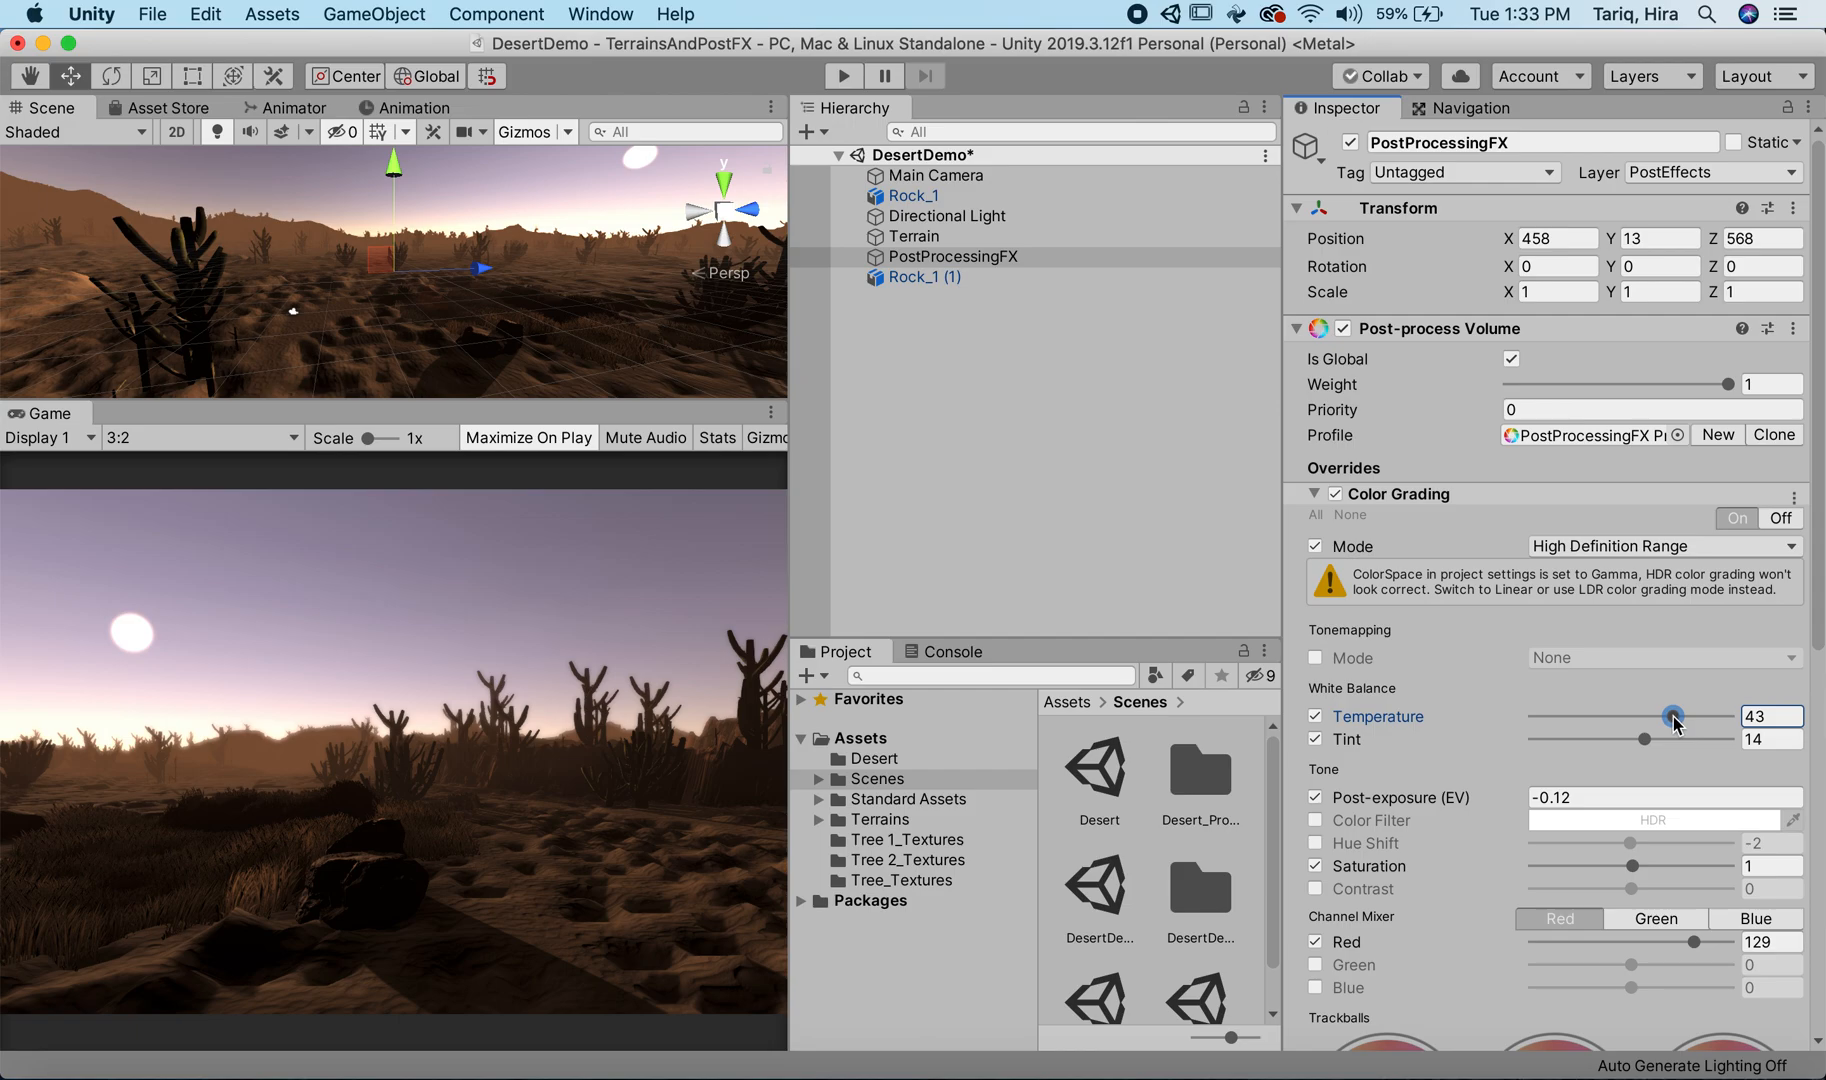